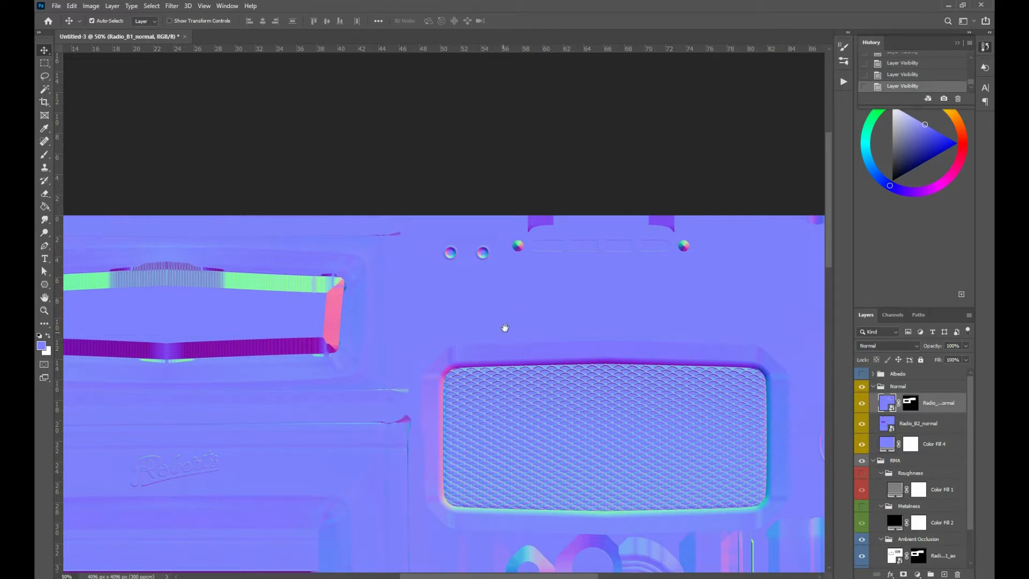
Step: Examine the combined normal map around the speaker grille, knobs and other small parts, and across the whole texture sheet
{"action": "left_click_drag", "start_coordinate": [505, 328], "coordinate": [426, 181]}
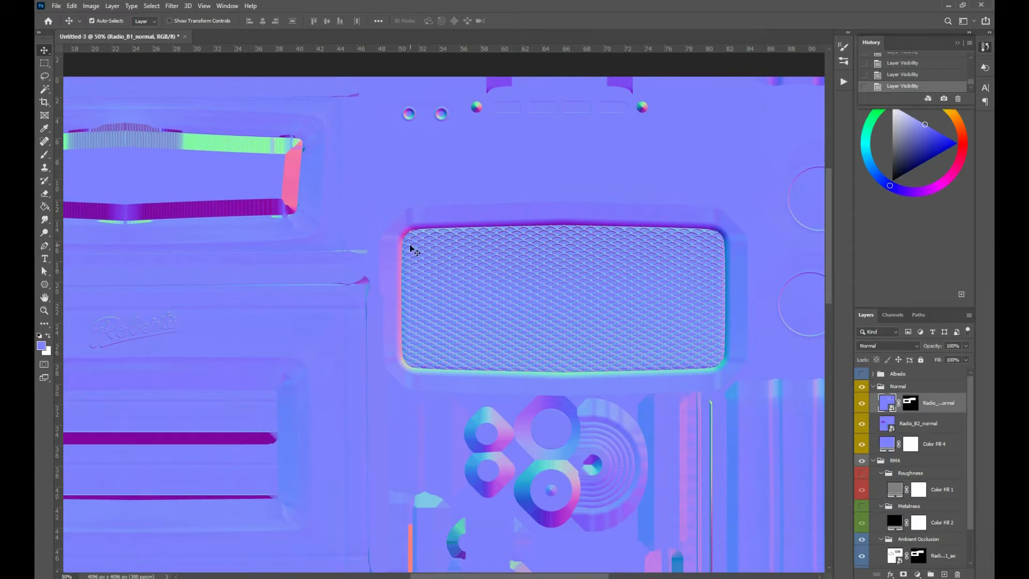
{"action": "left_click_drag", "start_coordinate": [348, 502], "coordinate": [560, 225]}
{"action": "left_click_drag", "start_coordinate": [496, 409], "coordinate": [268, 324]}
{"action": "left_click_drag", "start_coordinate": [386, 315], "coordinate": [425, 404]}
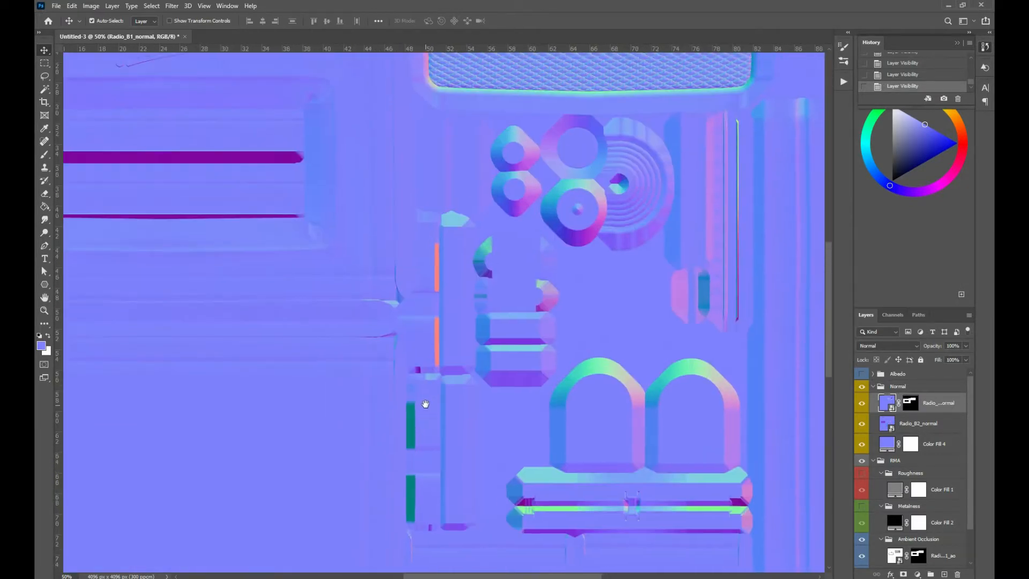
{"action": "key", "text": "ctrl+minus"}
{"action": "key", "text": "ctrl+minus"}
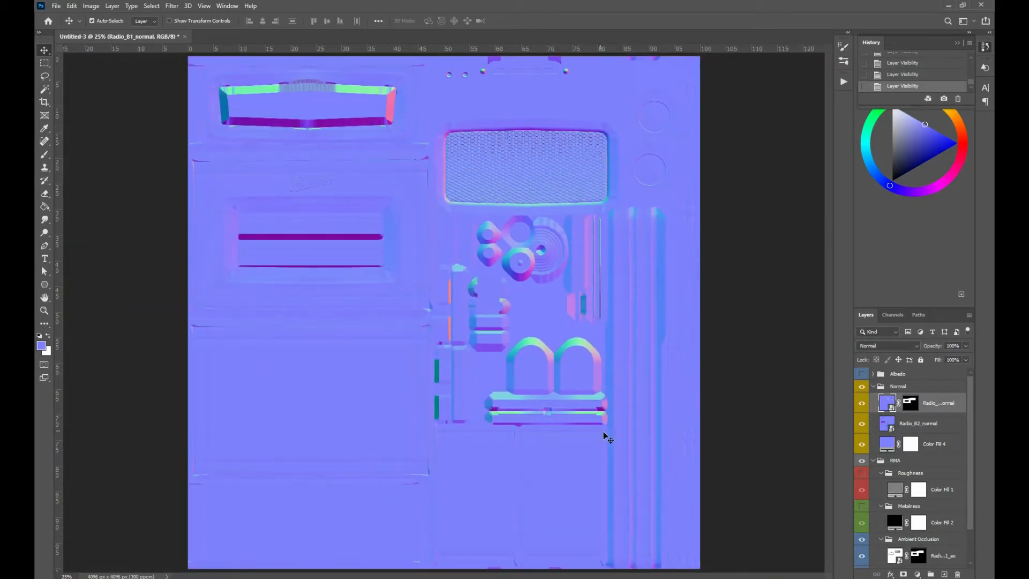
Step: Save a layered Photoshop copy of the document as Radio Master in the bake folder
{"action": "key", "text": "ctrl+alt+s"}
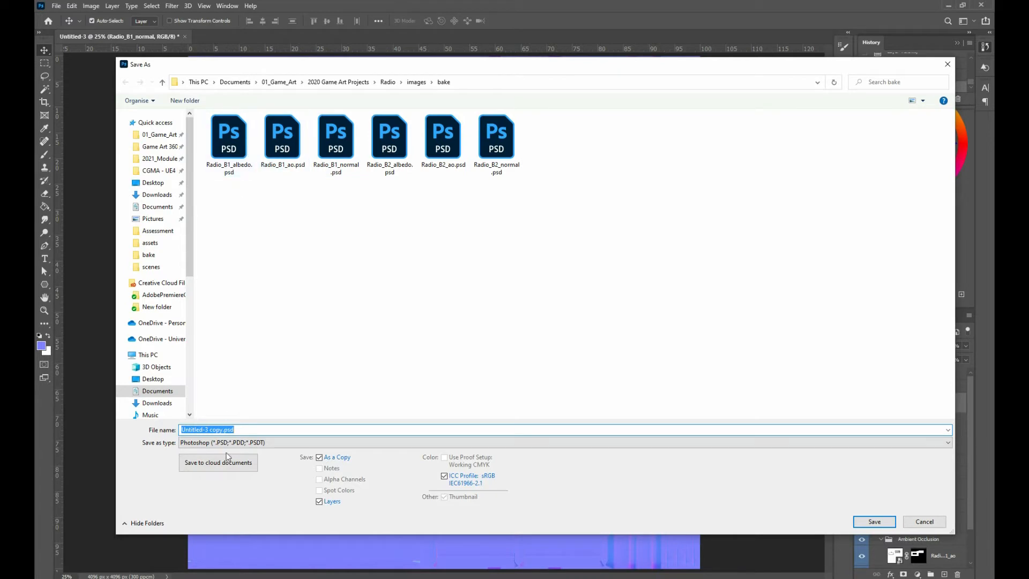
{"action": "type", "text": "Radio Master"}
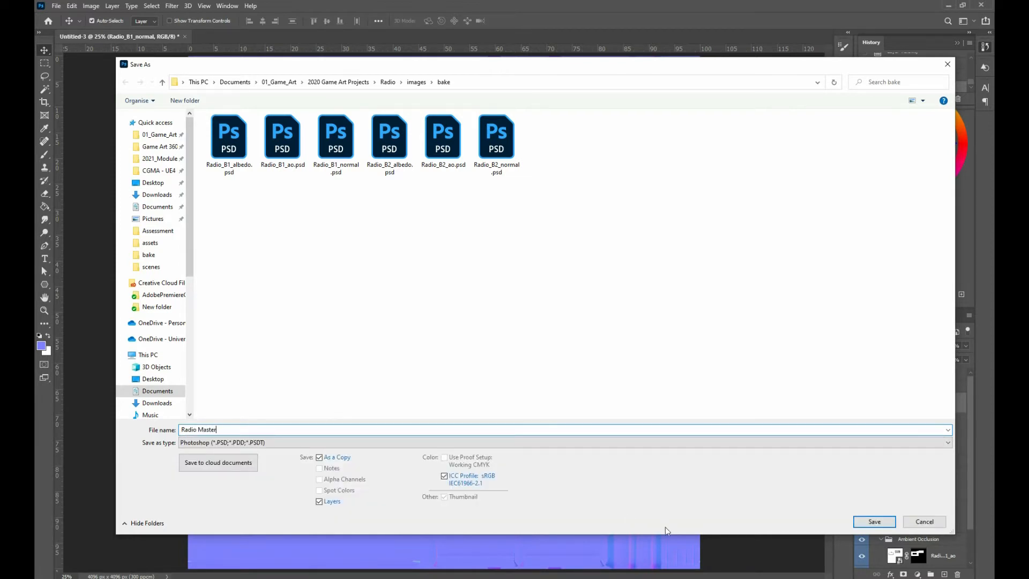
{"action": "left_click", "coordinate": [874, 521]}
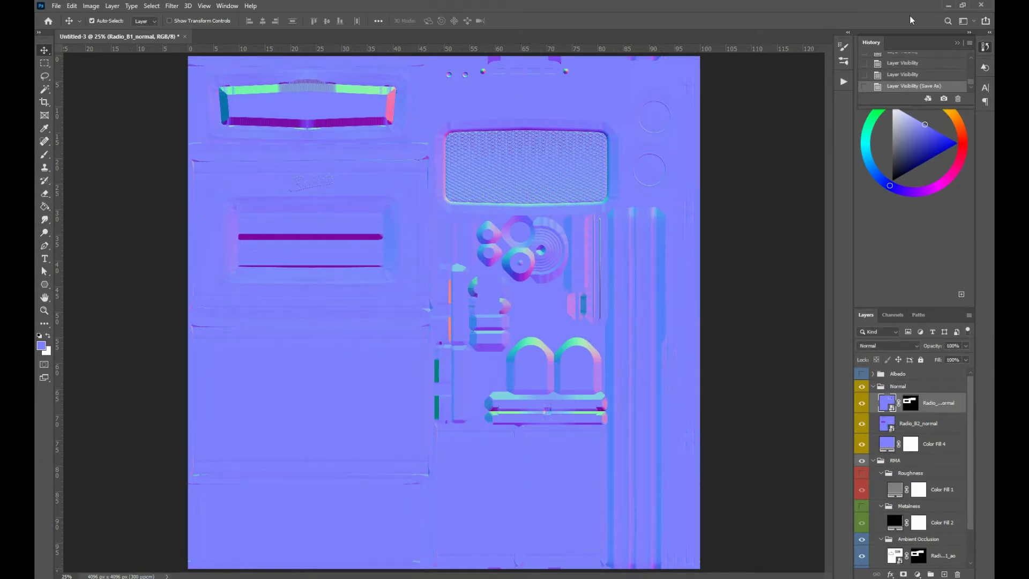
Step: Switch to Substance Painter, dismiss the welcome window and start a new project with the PBR - Metallic Roughness (allegorithmic) template
{"action": "left_click", "coordinate": [949, 6]}
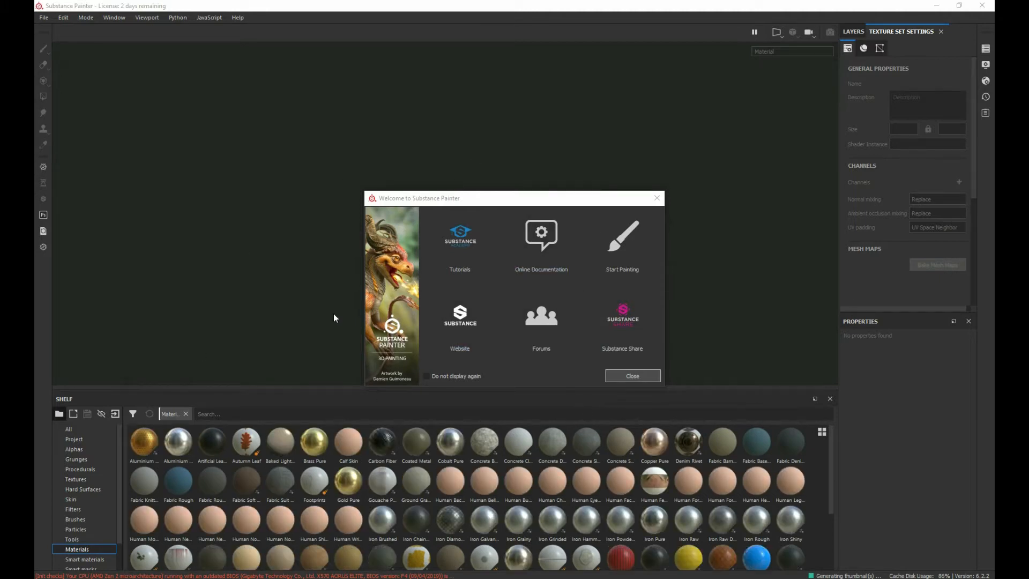
{"action": "left_click", "coordinate": [623, 377]}
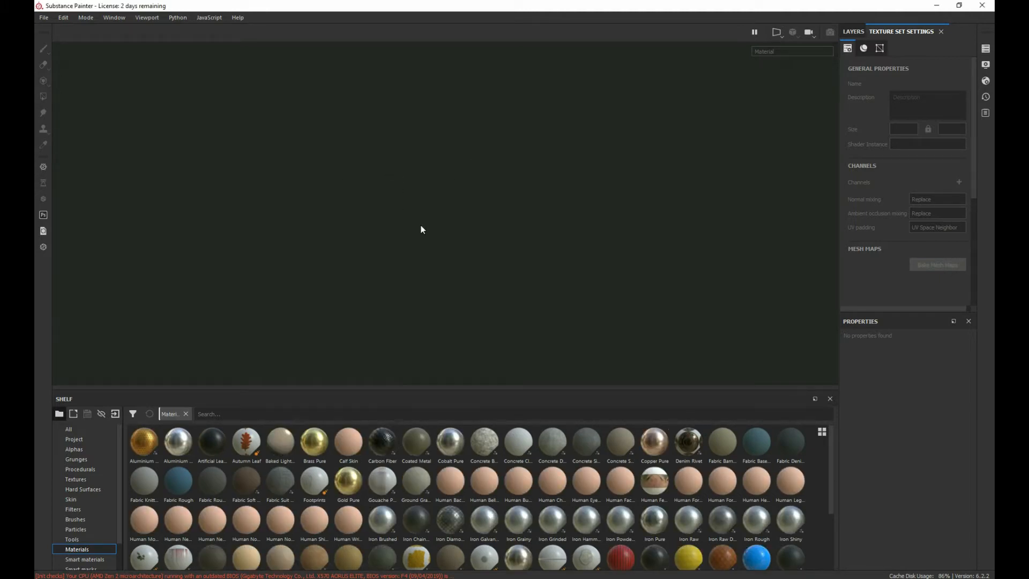
{"action": "left_click", "coordinate": [44, 18]}
{"action": "left_click", "coordinate": [52, 28]}
{"action": "left_click", "coordinate": [437, 140]}
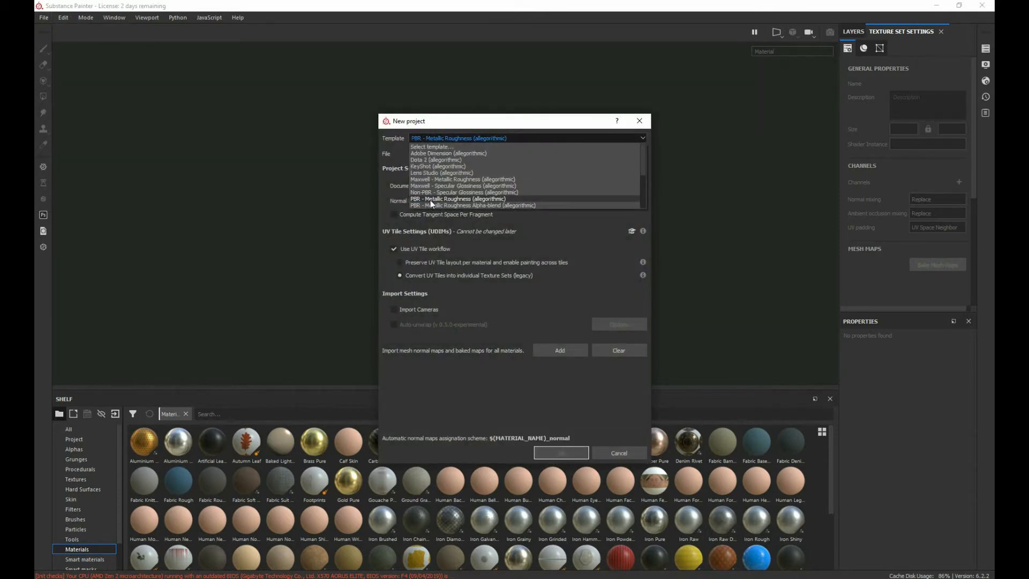
{"action": "left_click", "coordinate": [493, 198]}
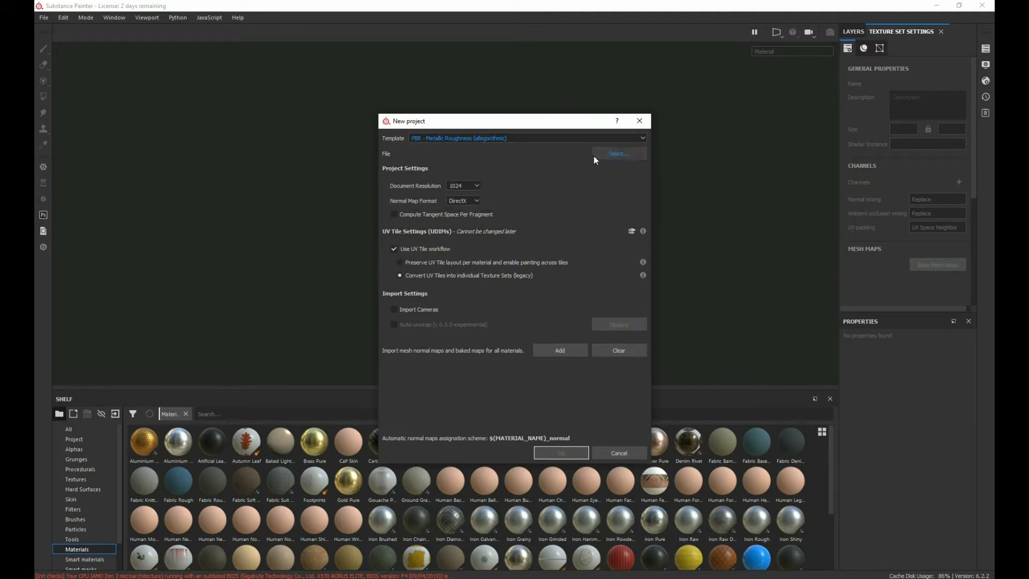
Step: Choose Radio LP.fbx as the project mesh, with a document resolution of 2048 and tangent space computed per fragment
{"action": "left_click", "coordinate": [619, 154]}
{"action": "left_click", "coordinate": [560, 201]}
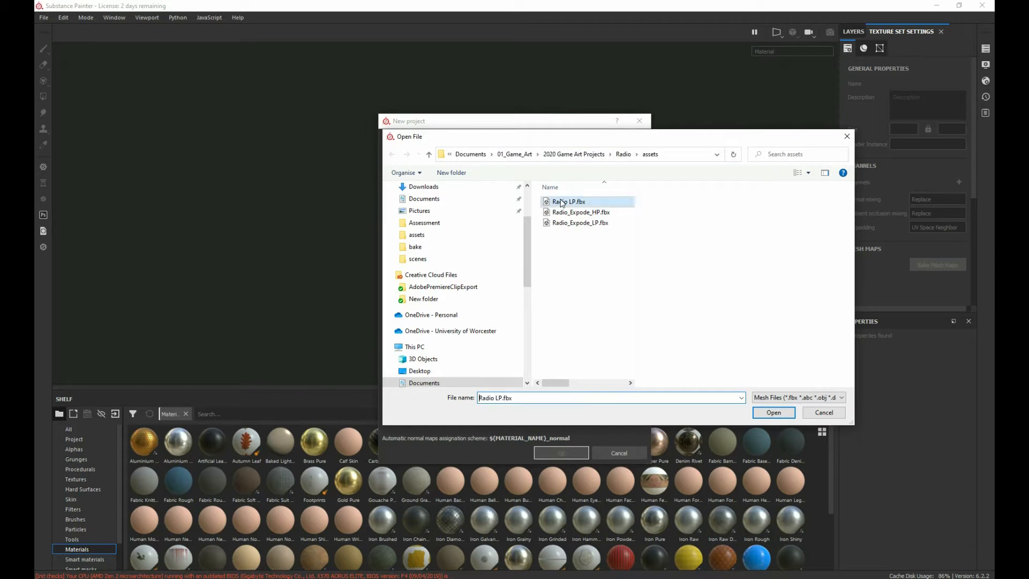
{"action": "left_click", "coordinate": [777, 413]}
{"action": "left_click", "coordinate": [459, 185]}
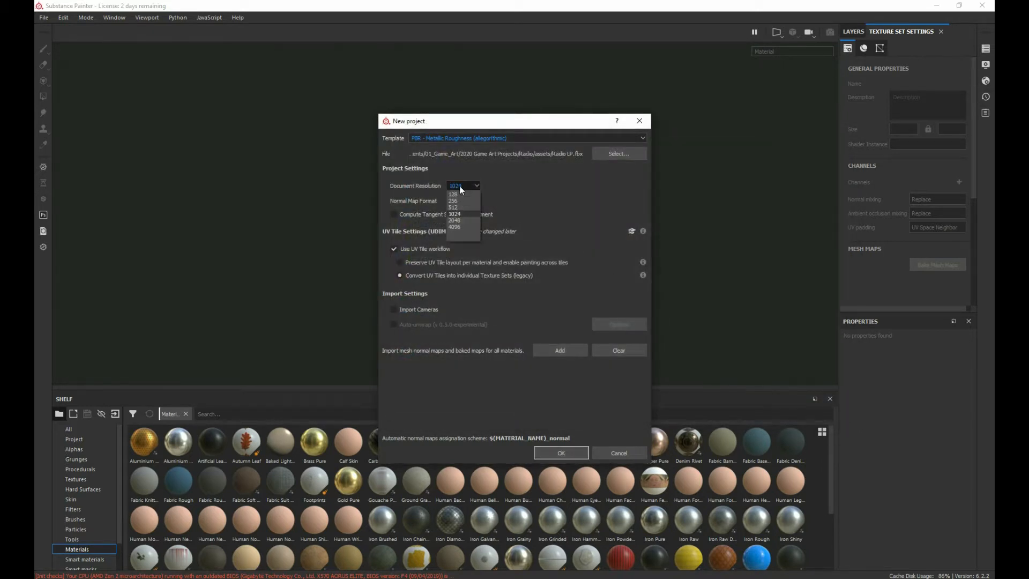
{"action": "left_click", "coordinate": [460, 221]}
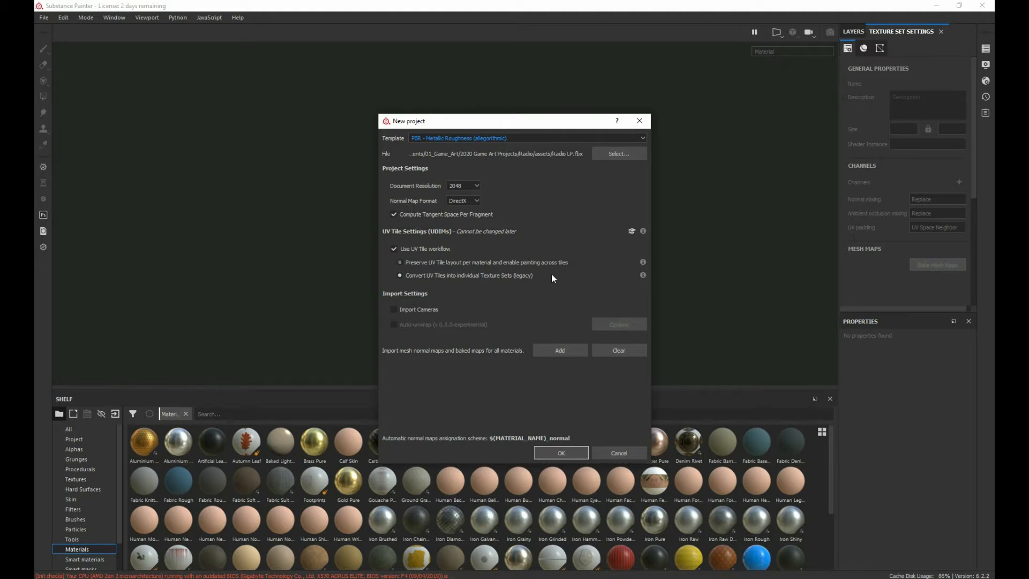
Step: Add Radio_AO.tga, Radio_MatID.tga and Radio_N.tga from the images/bake folder as baked maps and create the project
{"action": "left_click", "coordinate": [543, 350]}
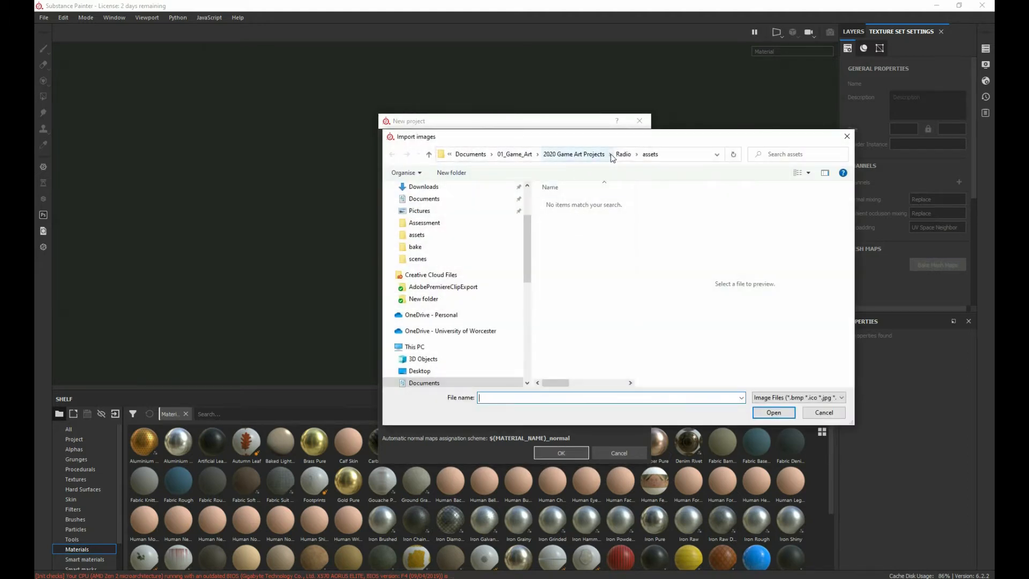
{"action": "left_click", "coordinate": [611, 155]}
{"action": "left_click", "coordinate": [561, 252]}
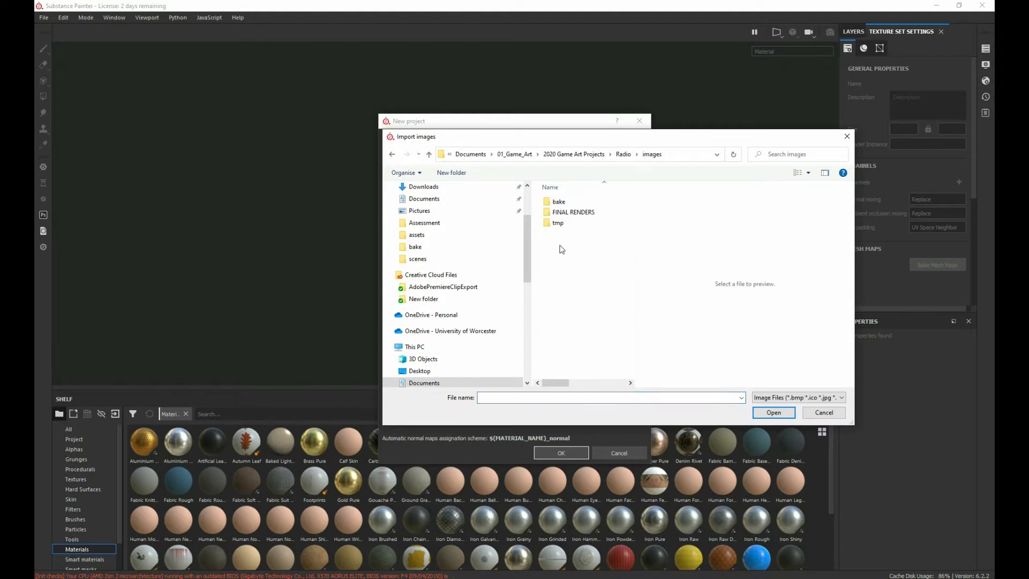
{"action": "double_click", "coordinate": [557, 202]}
{"action": "left_click", "coordinate": [567, 275]}
{"action": "scroll", "coordinate": [572, 273], "scroll_direction": "down", "scroll_amount": 3}
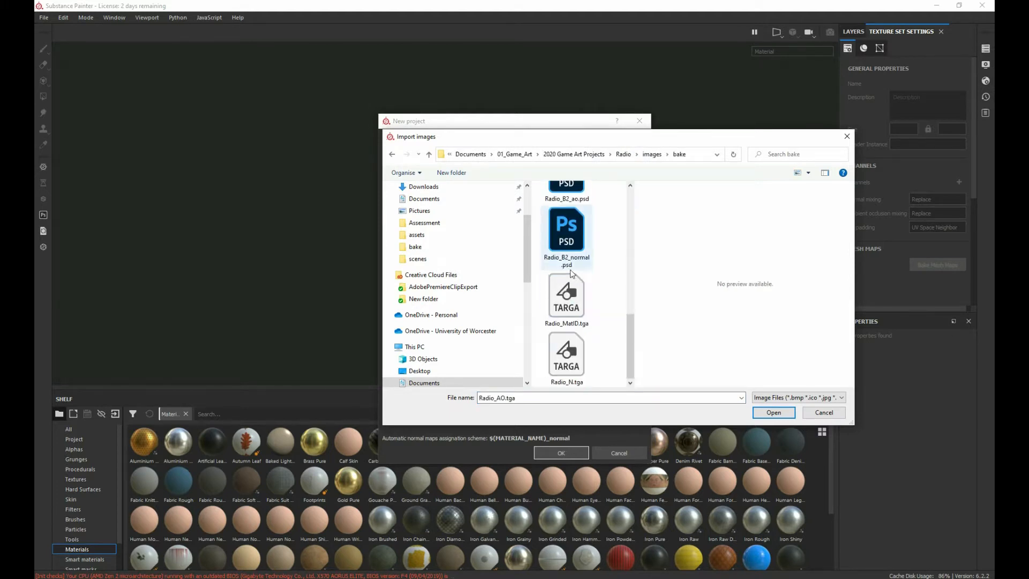
{"action": "left_click", "coordinate": [566, 294], "text": "ctrl"}
{"action": "left_click", "coordinate": [567, 354], "text": "ctrl"}
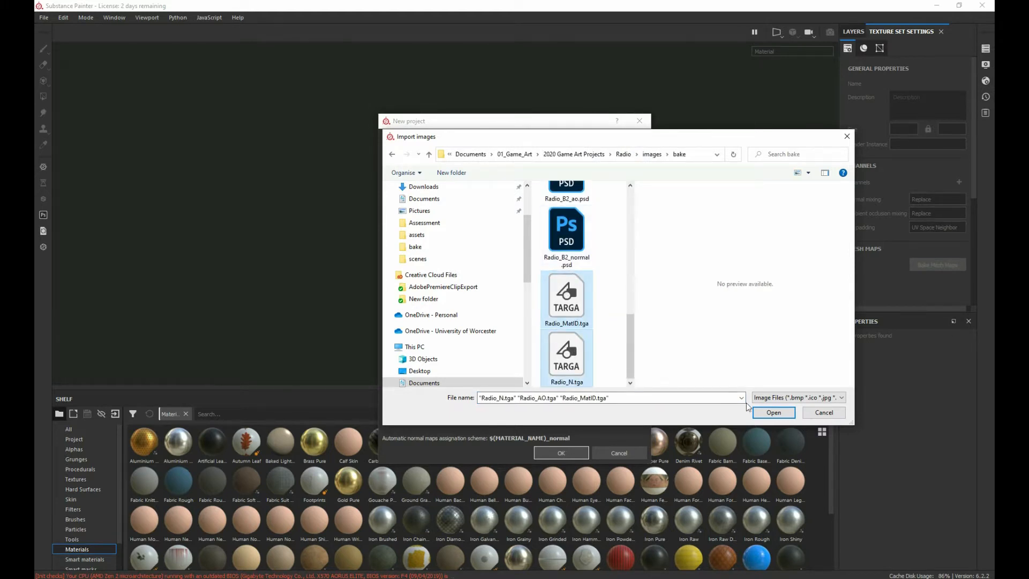
{"action": "left_click", "coordinate": [774, 413]}
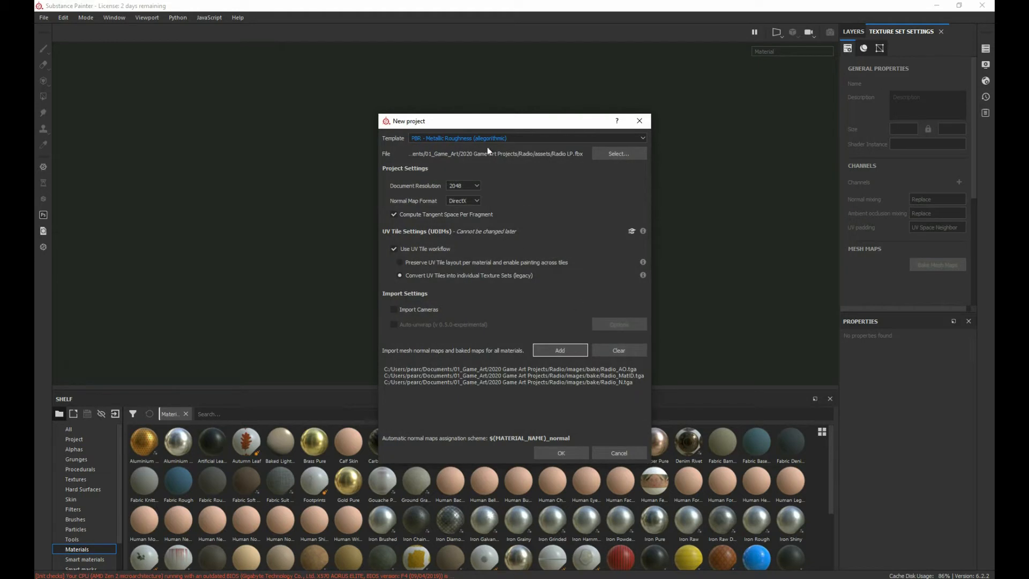
{"action": "left_click", "coordinate": [571, 451]}
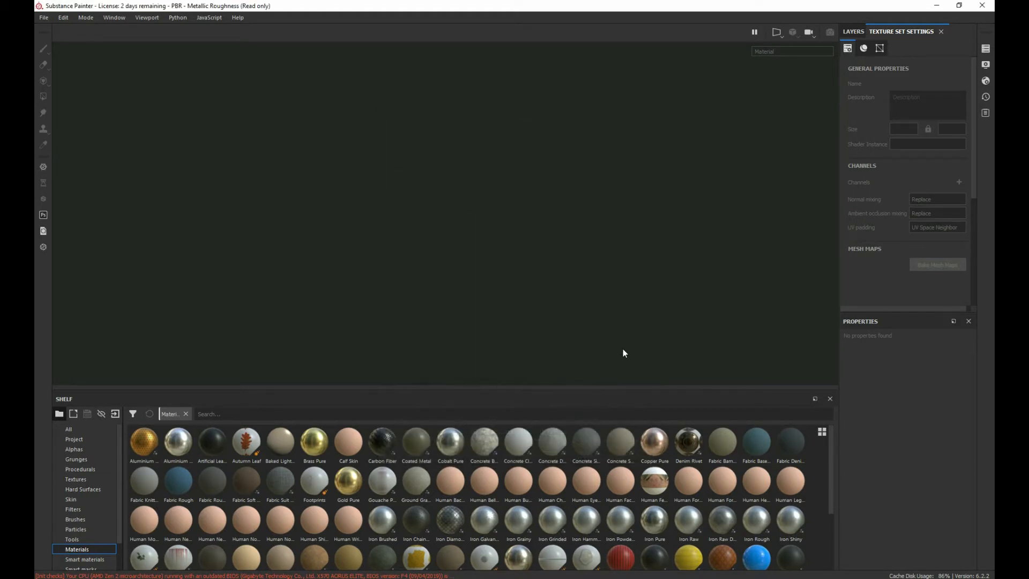
Step: Assign Radio_N as the texture set's normal mesh map
{"action": "left_click_drag", "start_coordinate": [236, 304], "coordinate": [351, 233], "text": "alt"}
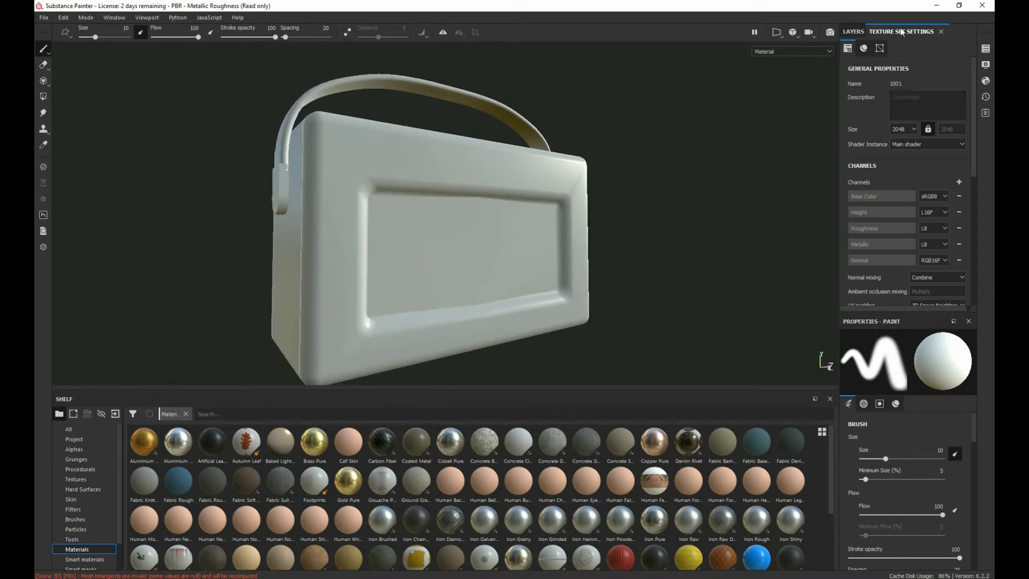
{"action": "scroll", "coordinate": [893, 223], "scroll_direction": "down", "scroll_amount": 5}
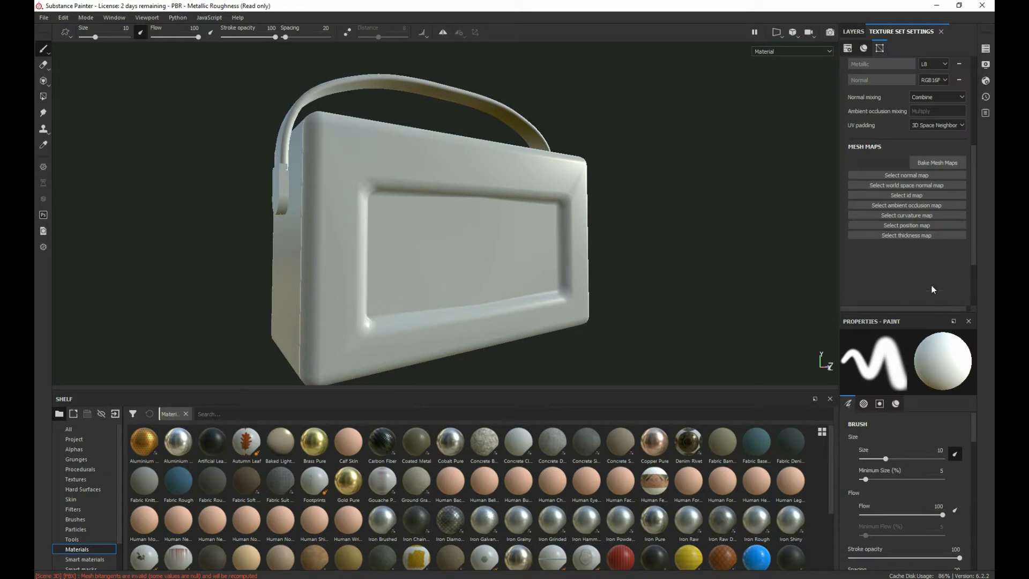
{"action": "left_click", "coordinate": [911, 175]}
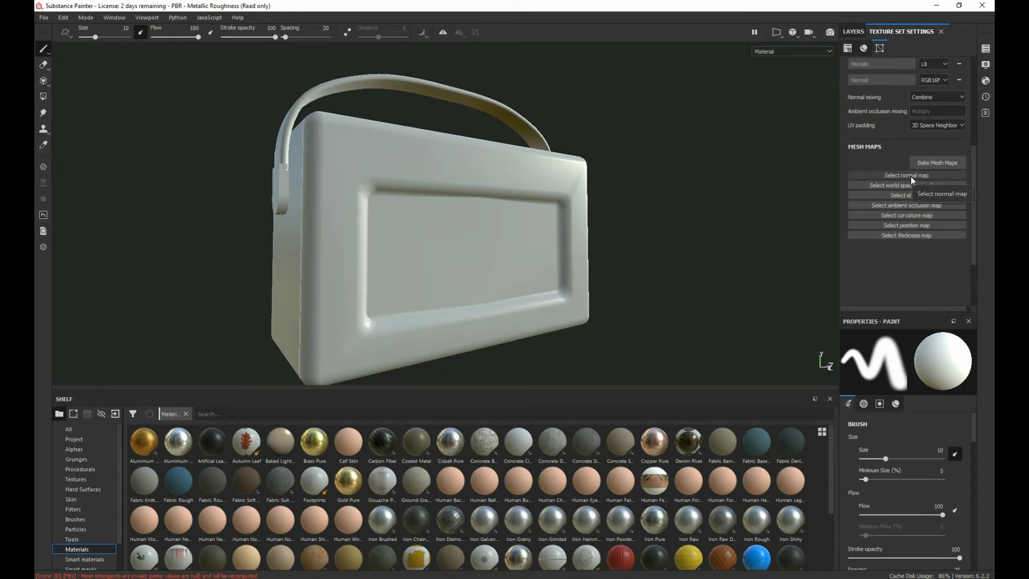
{"action": "left_click", "coordinate": [918, 209]}
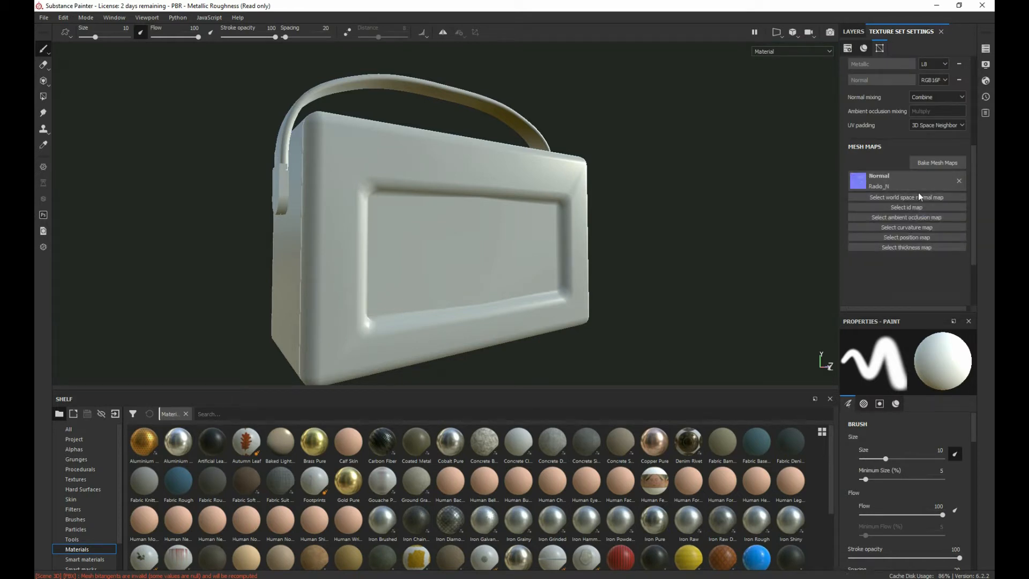
Step: Assign Radio_MatID as the ID mesh map and Radio_AO as the ambient occlusion mesh map
{"action": "left_click", "coordinate": [922, 205]}
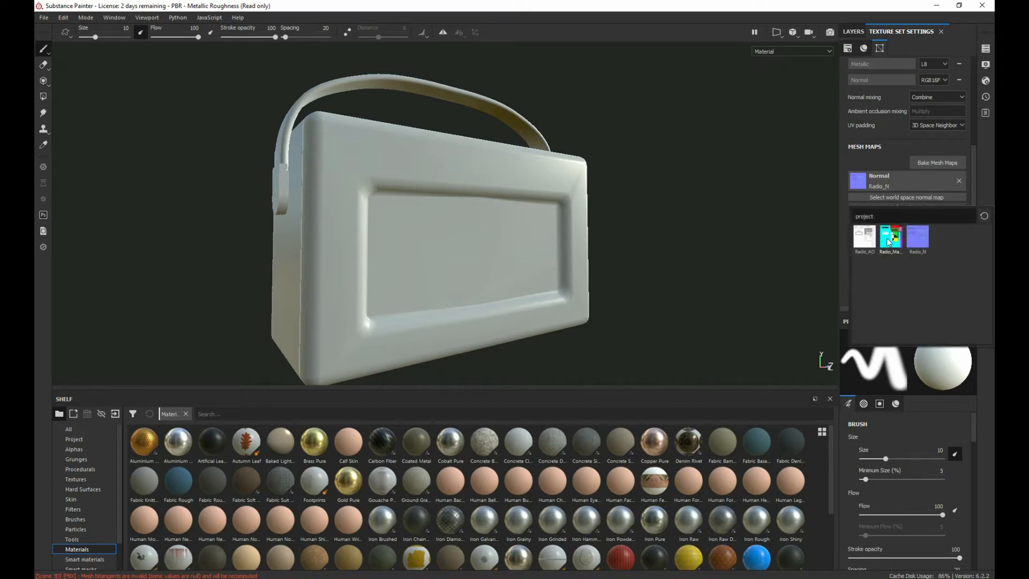
{"action": "left_click", "coordinate": [887, 239]}
{"action": "scroll", "coordinate": [934, 229], "scroll_direction": "down", "scroll_amount": 3}
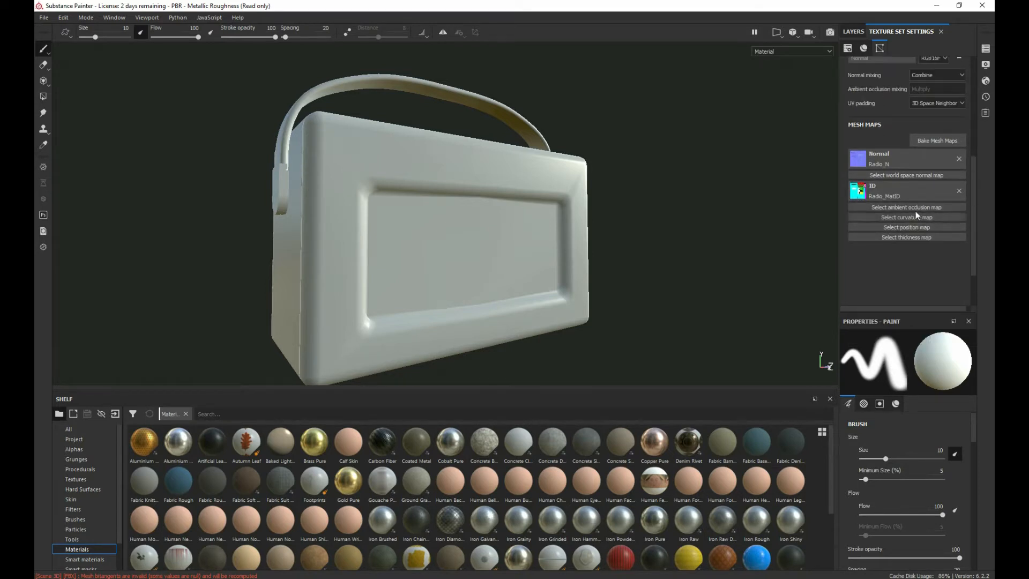
{"action": "left_click", "coordinate": [912, 207]}
{"action": "left_click", "coordinate": [869, 240]}
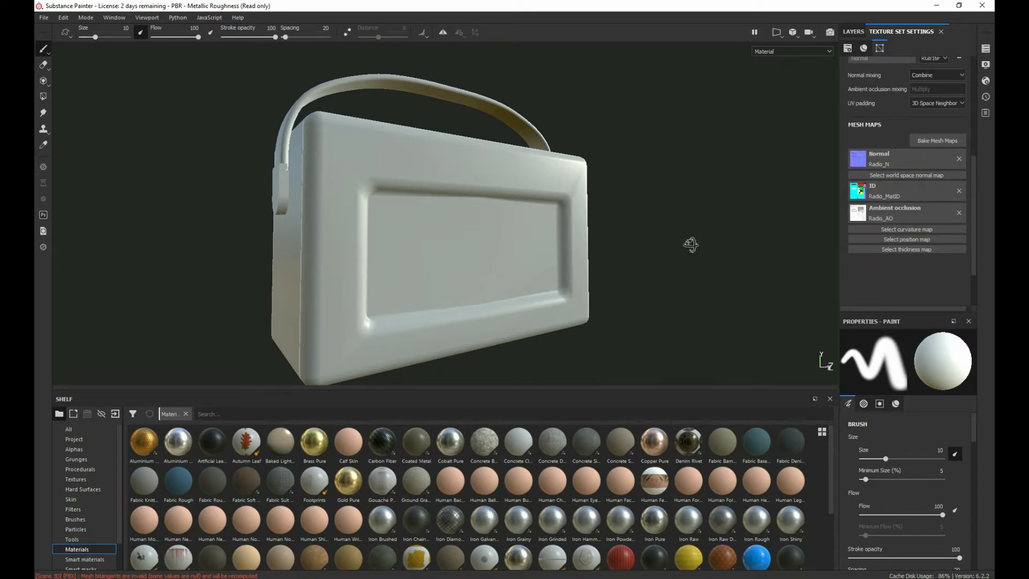
Step: Inspect the baked detail on the radio's front speaker grille, frame and Roberts logo
{"action": "left_click_drag", "start_coordinate": [690, 245], "coordinate": [506, 207], "text": "alt"}
{"action": "right_click_drag", "start_coordinate": [506, 207], "coordinate": [494, 230], "text": "alt"}
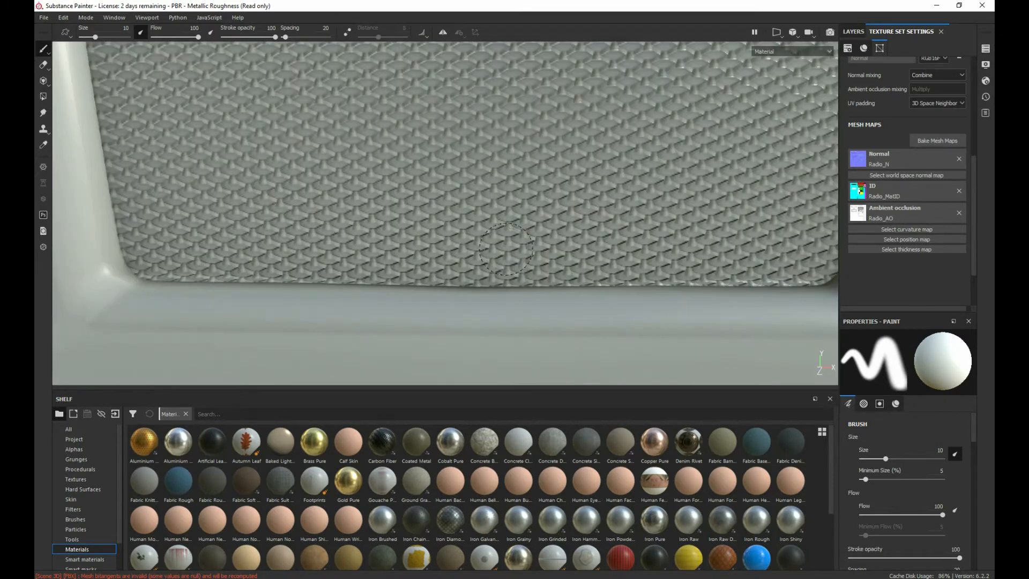
{"action": "middle_click_drag", "start_coordinate": [495, 230], "coordinate": [489, 338], "text": "alt"}
{"action": "right_click_drag", "start_coordinate": [489, 339], "coordinate": [504, 455], "text": "alt"}
{"action": "right_click_drag", "start_coordinate": [466, 128], "coordinate": [444, 230], "text": "alt"}
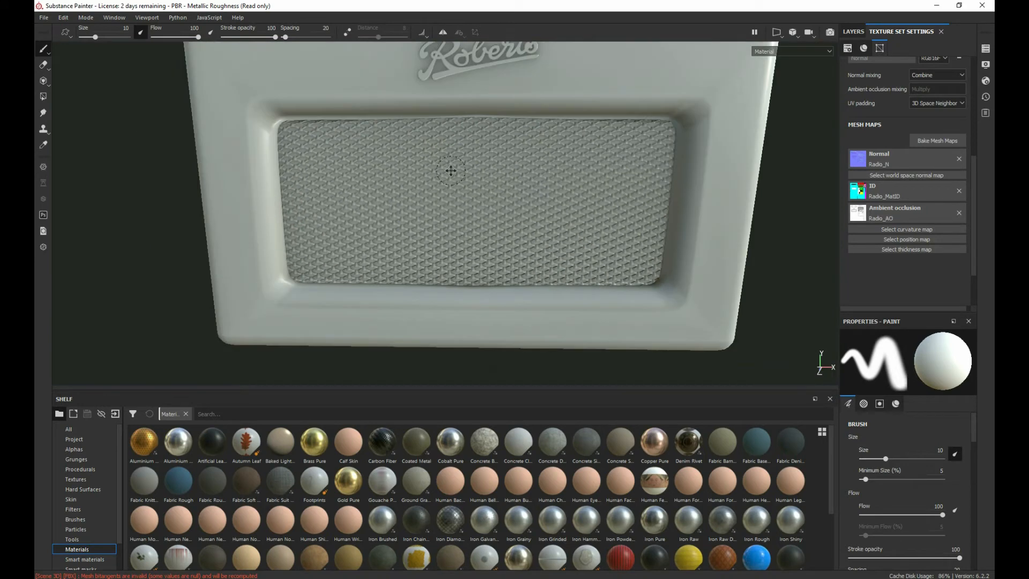
{"action": "right_click_drag", "start_coordinate": [450, 171], "coordinate": [455, 276], "text": "alt"}
{"action": "left_click_drag", "start_coordinate": [441, 134], "coordinate": [430, 146], "text": "alt"}
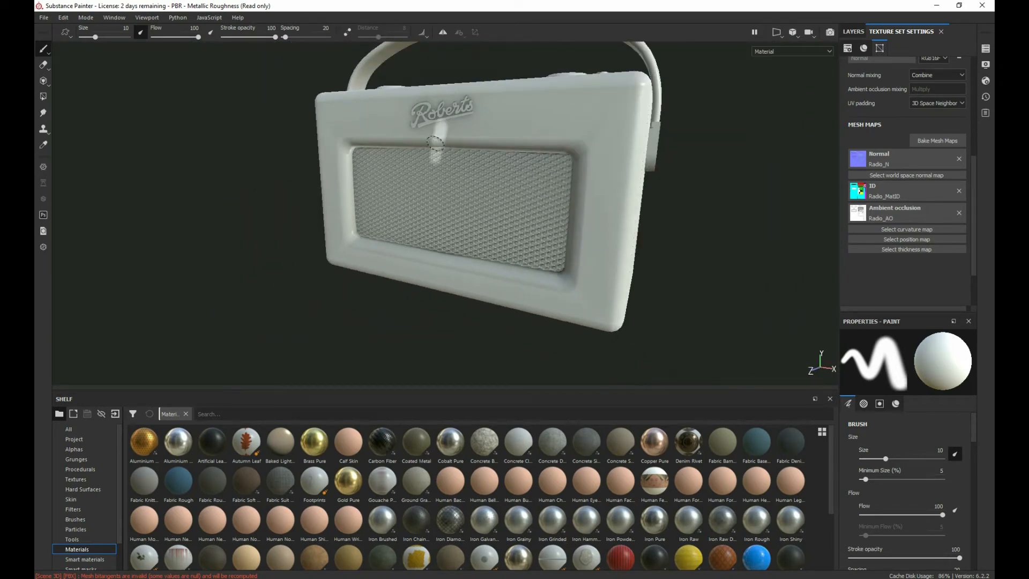
Step: Inspect the top control panel closely, checking the baked shading around the buttons, pegs and sockets
{"action": "left_click_drag", "start_coordinate": [272, 116], "coordinate": [260, 172], "text": "alt"}
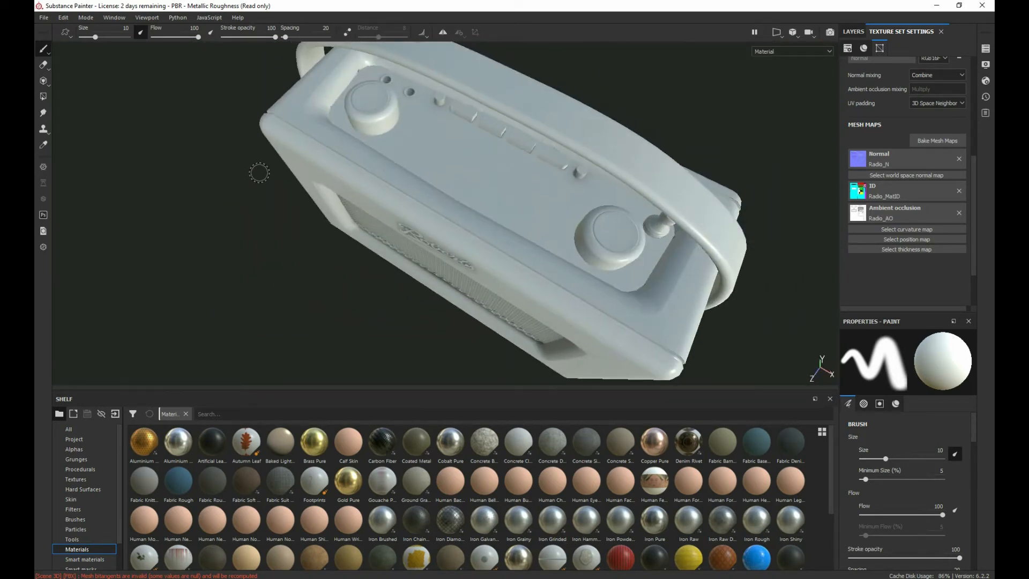
{"action": "right_click_drag", "start_coordinate": [260, 172], "coordinate": [348, 98], "text": "alt"}
{"action": "middle_click_drag", "start_coordinate": [297, 173], "coordinate": [376, 399], "text": "alt"}
{"action": "mouse_move", "coordinate": [520, 226]}
{"action": "left_mouse_down", "text": "alt"}
{"action": "mouse_move", "coordinate": [542, 219]}
{"action": "mouse_move", "coordinate": [510, 209]}
{"action": "mouse_move", "coordinate": [486, 180]}
{"action": "mouse_move", "coordinate": [395, 214]}
{"action": "left_mouse_up", "text": "alt"}
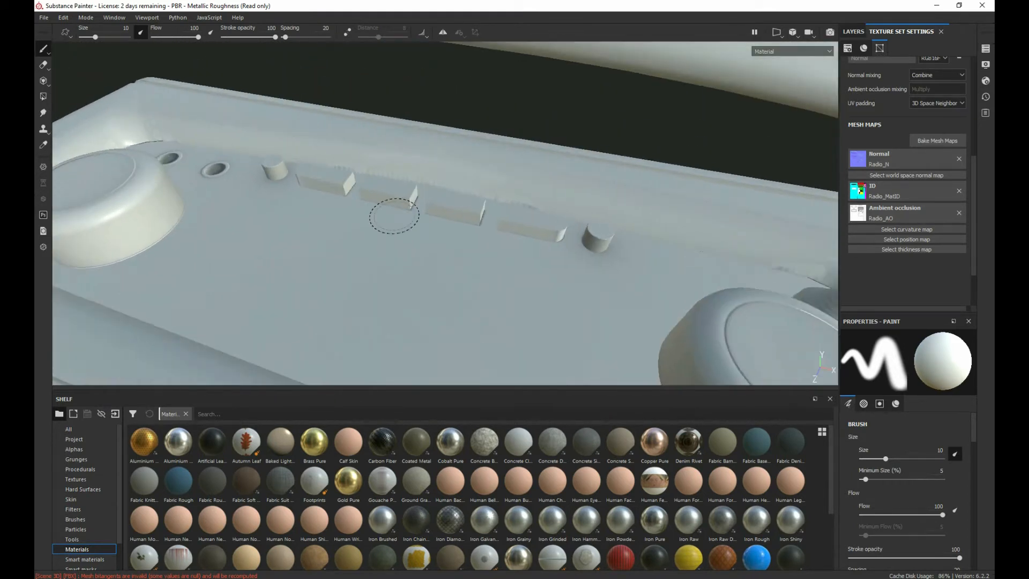
{"action": "right_click_drag", "start_coordinate": [396, 214], "coordinate": [585, 197], "text": "alt"}
{"action": "key", "text": "ctrl+z"}
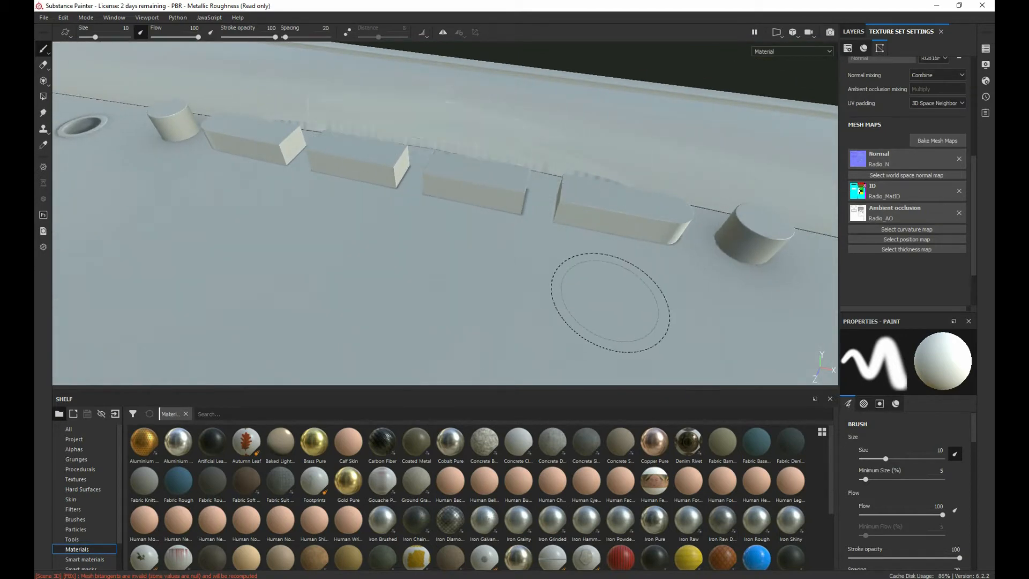
{"action": "scroll", "coordinate": [580, 282], "scroll_direction": "up", "scroll_amount": 4}
{"action": "scroll", "coordinate": [570, 268], "scroll_direction": "down", "scroll_amount": 8}
{"action": "left_click_drag", "start_coordinate": [574, 260], "coordinate": [500, 223], "text": "alt"}
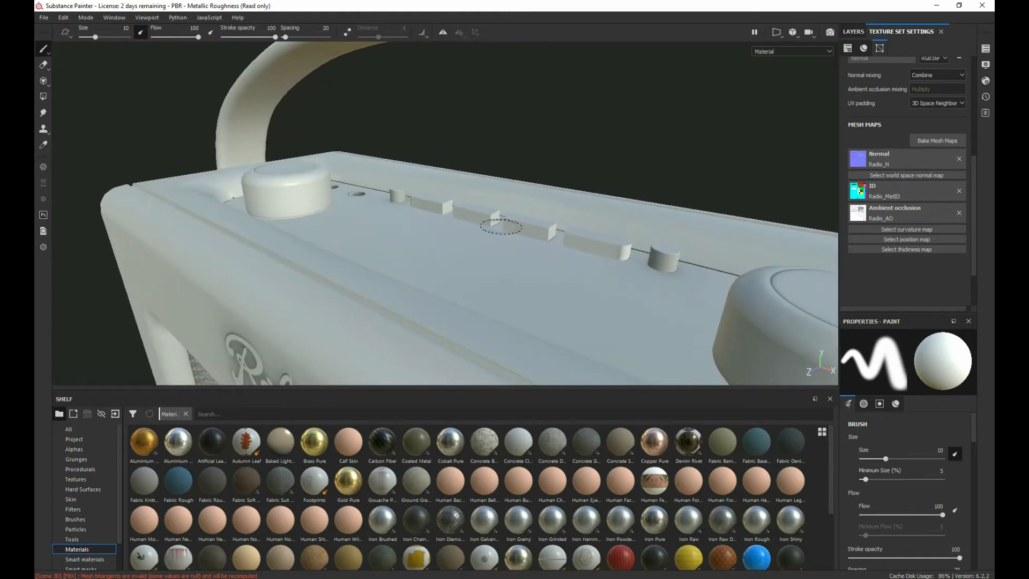
{"action": "scroll", "coordinate": [515, 310], "scroll_direction": "up", "scroll_amount": 3}
{"action": "scroll", "coordinate": [499, 297], "scroll_direction": "down", "scroll_amount": 7}
Step: Examine the top knobs, the case edges and corner seams, and the radio's front for baking quality
{"action": "middle_click_drag", "start_coordinate": [498, 296], "coordinate": [488, 168], "text": "alt"}
{"action": "left_click_drag", "start_coordinate": [489, 168], "coordinate": [579, 145], "text": "alt"}
{"action": "scroll", "coordinate": [549, 316], "scroll_direction": "up", "scroll_amount": 2}
{"action": "middle_click_drag", "start_coordinate": [549, 316], "coordinate": [620, 195], "text": "alt"}
{"action": "mouse_move", "coordinate": [621, 196]}
{"action": "left_mouse_down", "text": "alt"}
{"action": "mouse_move", "coordinate": [716, 204]}
{"action": "mouse_move", "coordinate": [531, 214]}
{"action": "left_mouse_up", "text": "alt"}
{"action": "middle_click_drag", "start_coordinate": [579, 249], "coordinate": [472, 158], "text": "alt"}
{"action": "left_click_drag", "start_coordinate": [472, 159], "coordinate": [277, 75], "text": "alt"}
{"action": "mouse_move", "coordinate": [529, 166]}
{"action": "left_mouse_down", "text": "alt"}
{"action": "mouse_move", "coordinate": [453, 171]}
{"action": "mouse_move", "coordinate": [409, 227]}
{"action": "mouse_move", "coordinate": [478, 175]}
{"action": "left_mouse_up", "text": "alt"}
{"action": "middle_click_drag", "start_coordinate": [491, 242], "coordinate": [498, 267], "text": "alt"}
{"action": "mouse_move", "coordinate": [498, 266]}
{"action": "left_mouse_down", "text": "alt"}
{"action": "mouse_move", "coordinate": [540, 250]}
{"action": "mouse_move", "coordinate": [469, 351]}
{"action": "mouse_move", "coordinate": [420, 175]}
{"action": "left_mouse_up", "text": "alt"}
{"action": "middle_click_drag", "start_coordinate": [418, 169], "coordinate": [435, 364], "text": "alt"}
{"action": "left_click_drag", "start_coordinate": [490, 209], "coordinate": [636, 233], "text": "alt"}
{"action": "middle_click_drag", "start_coordinate": [533, 211], "coordinate": [562, 289], "text": "alt"}
{"action": "scroll", "coordinate": [570, 279], "scroll_direction": "up", "scroll_amount": 5}
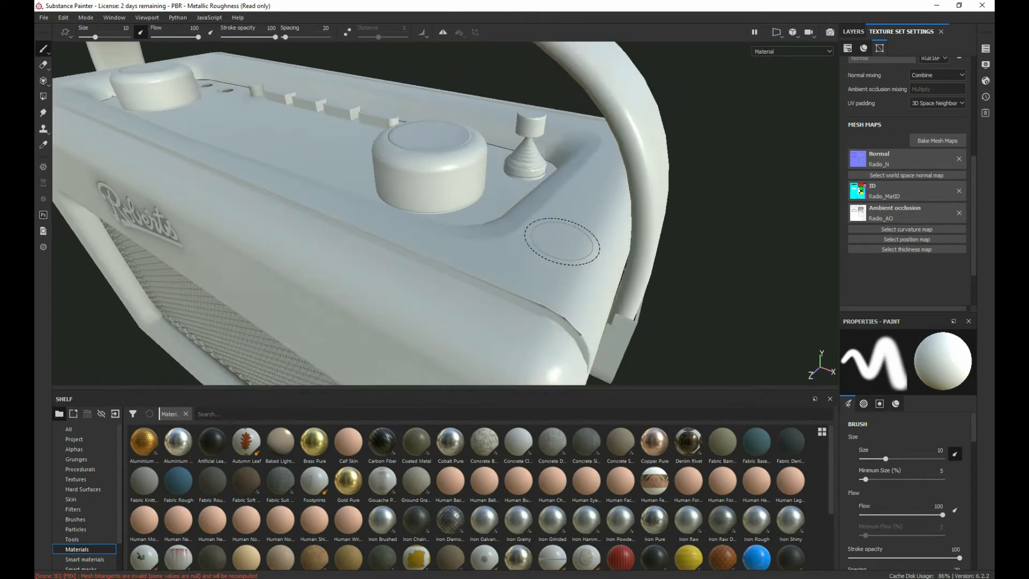
{"action": "scroll", "coordinate": [402, 273], "scroll_direction": "down", "scroll_amount": 3}
{"action": "scroll", "coordinate": [403, 272], "scroll_direction": "down", "scroll_amount": 1}
{"action": "left_click_drag", "start_coordinate": [308, 295], "coordinate": [495, 209], "text": "alt"}
{"action": "middle_click_drag", "start_coordinate": [301, 335], "coordinate": [413, 299], "text": "alt"}
{"action": "left_click_drag", "start_coordinate": [413, 299], "coordinate": [306, 283], "text": "alt"}
{"action": "right_click_drag", "start_coordinate": [307, 283], "coordinate": [271, 246], "text": "alt"}
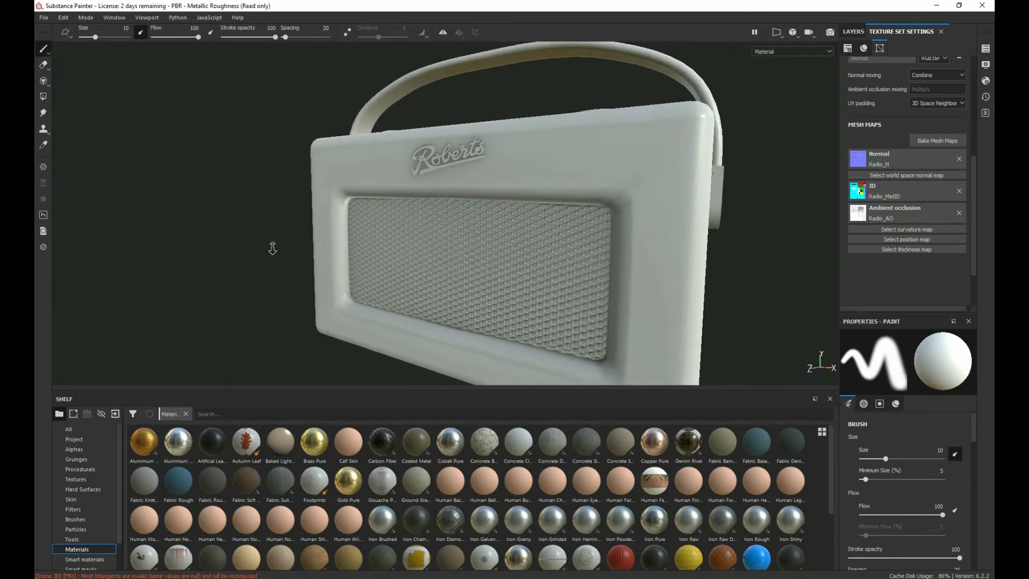
Step: Open the mesh map baking settings and set the output size to 2048
{"action": "left_click_drag", "start_coordinate": [563, 220], "coordinate": [510, 302], "text": "alt"}
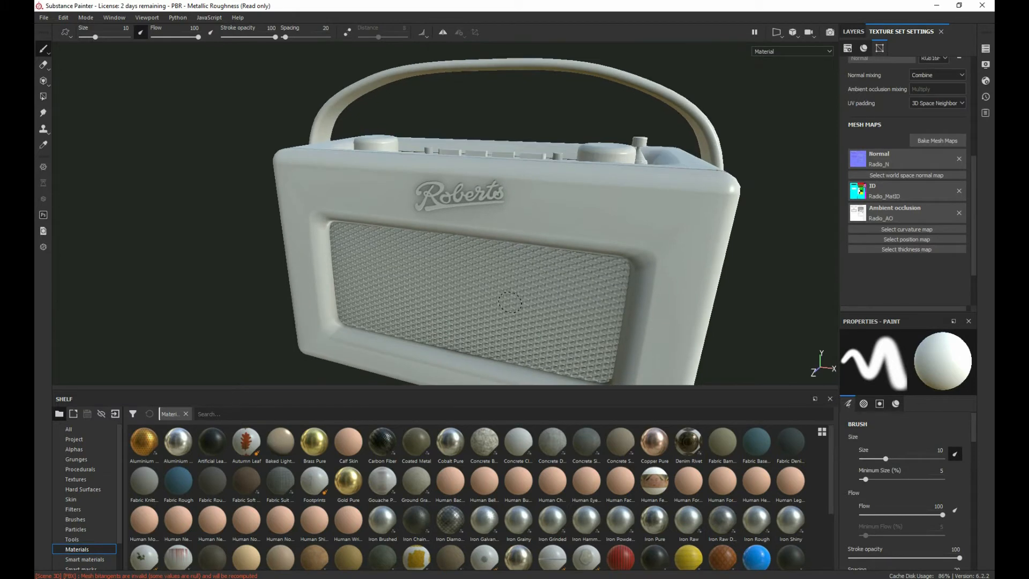
{"action": "scroll", "coordinate": [876, 169], "scroll_direction": "up", "scroll_amount": 2}
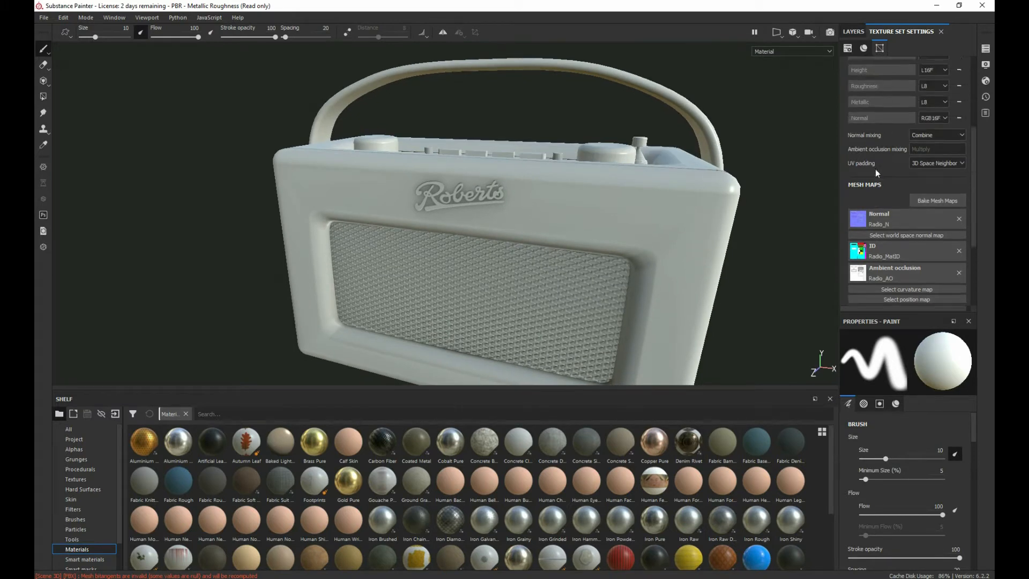
{"action": "scroll", "coordinate": [901, 215], "scroll_direction": "down", "scroll_amount": 2}
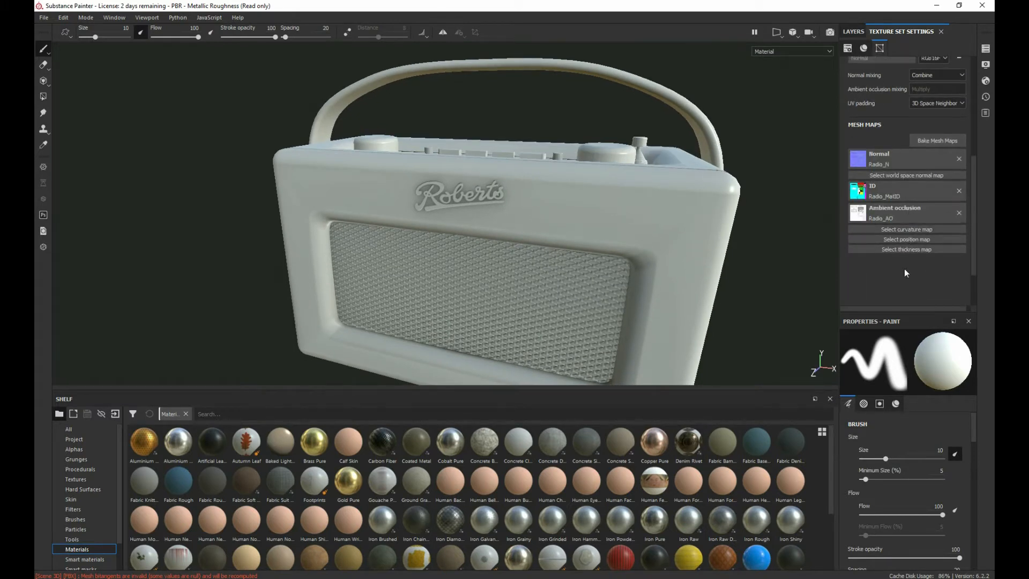
{"action": "left_click", "coordinate": [932, 140]}
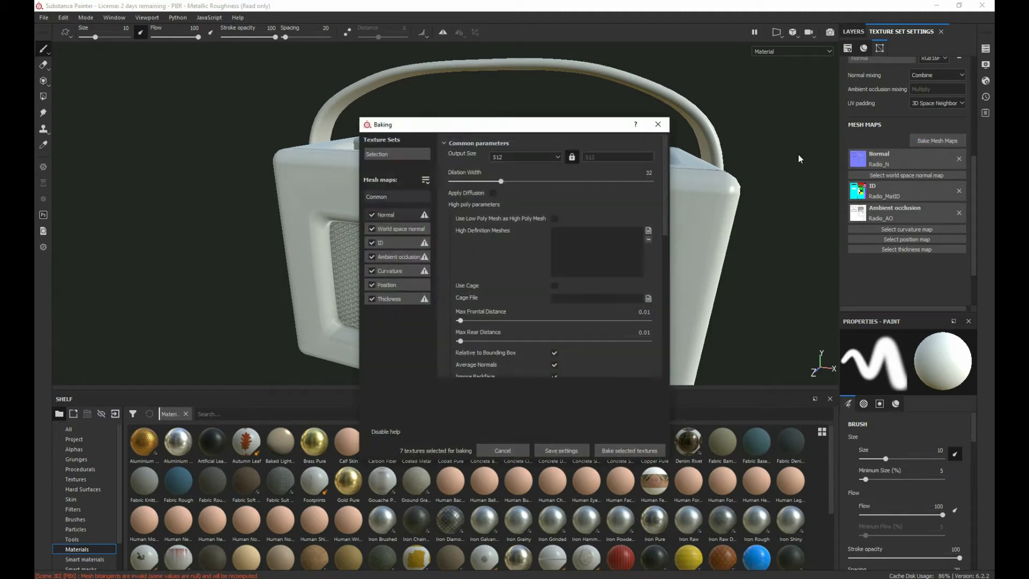
{"action": "left_click", "coordinate": [522, 156]}
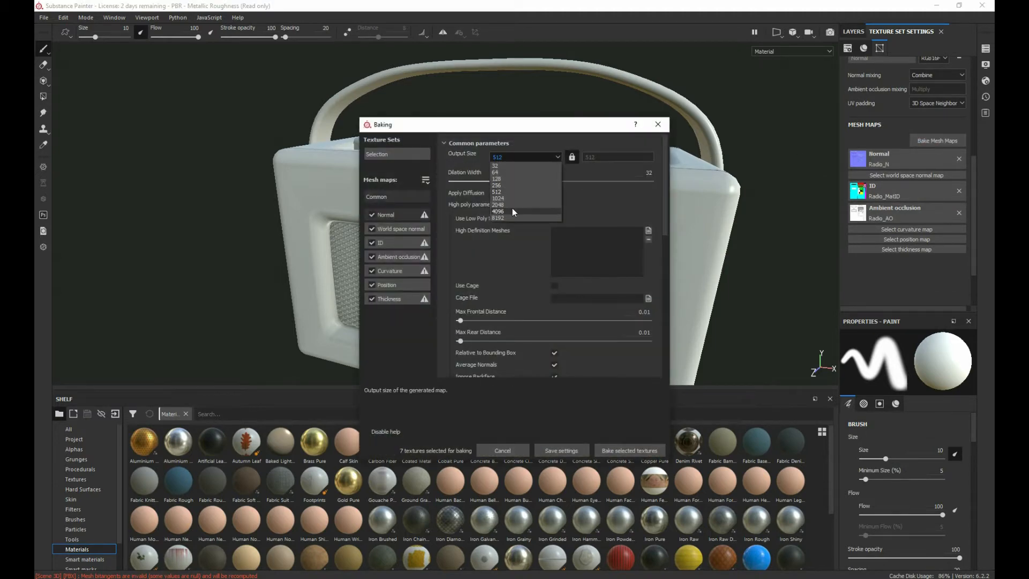
{"action": "left_click", "coordinate": [513, 205]}
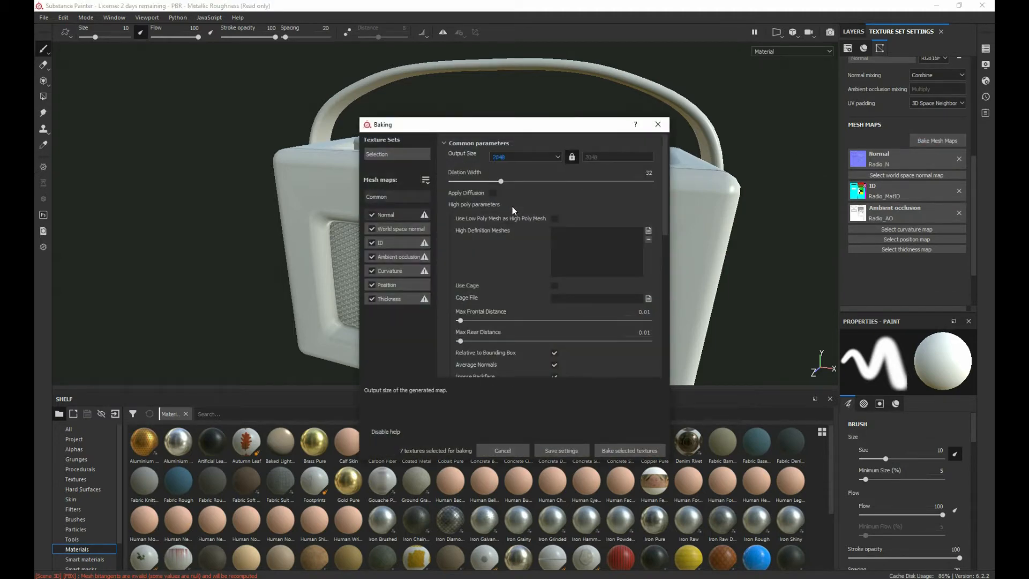
Step: Exclude Normal, ID and Ambient occlusion, and bake the World space normal, Curvature, Position and Thickness maps
{"action": "left_click", "coordinate": [372, 216]}
{"action": "left_click", "coordinate": [372, 243]}
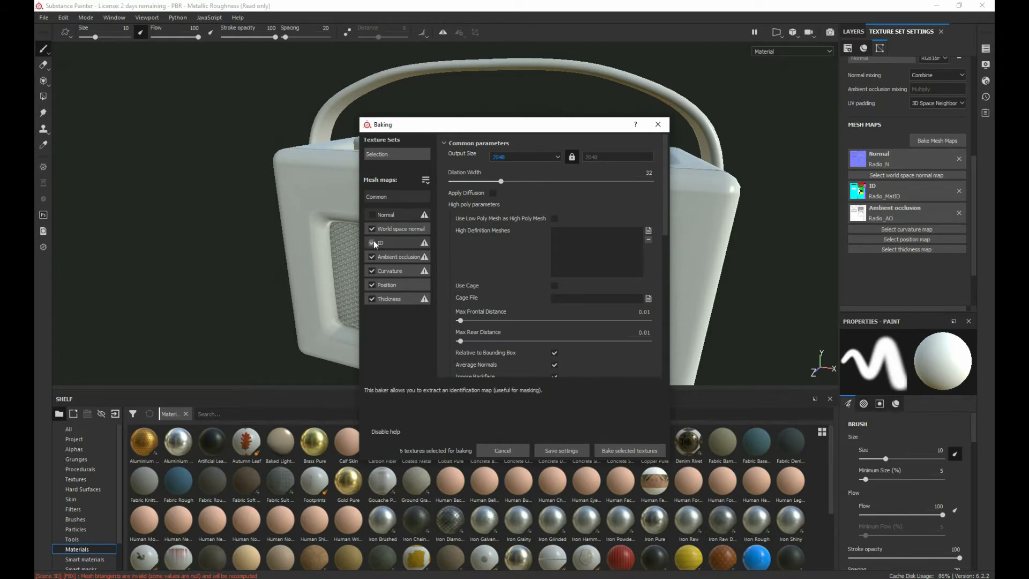
{"action": "left_click", "coordinate": [371, 257]}
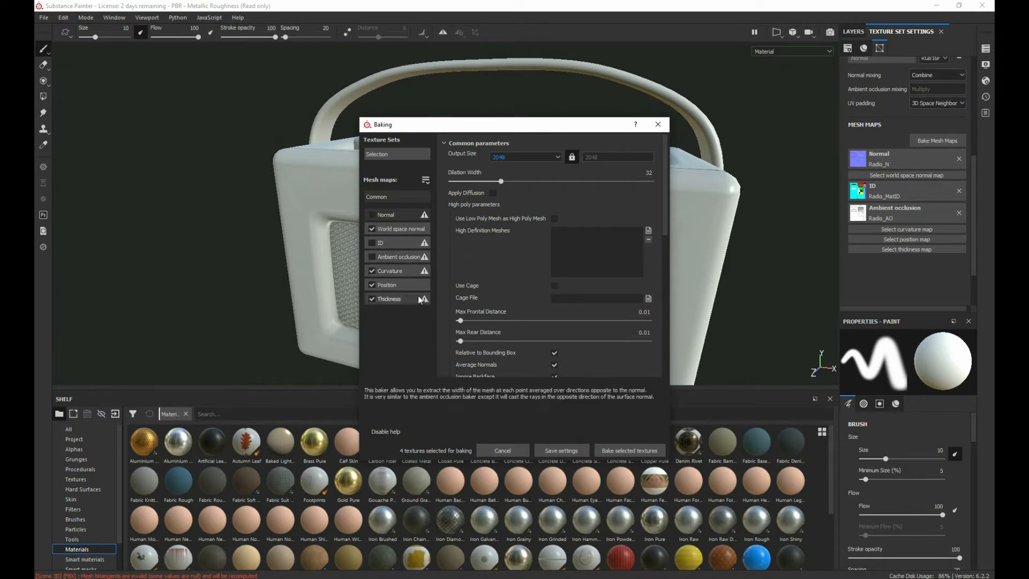
{"action": "left_click", "coordinate": [604, 451]}
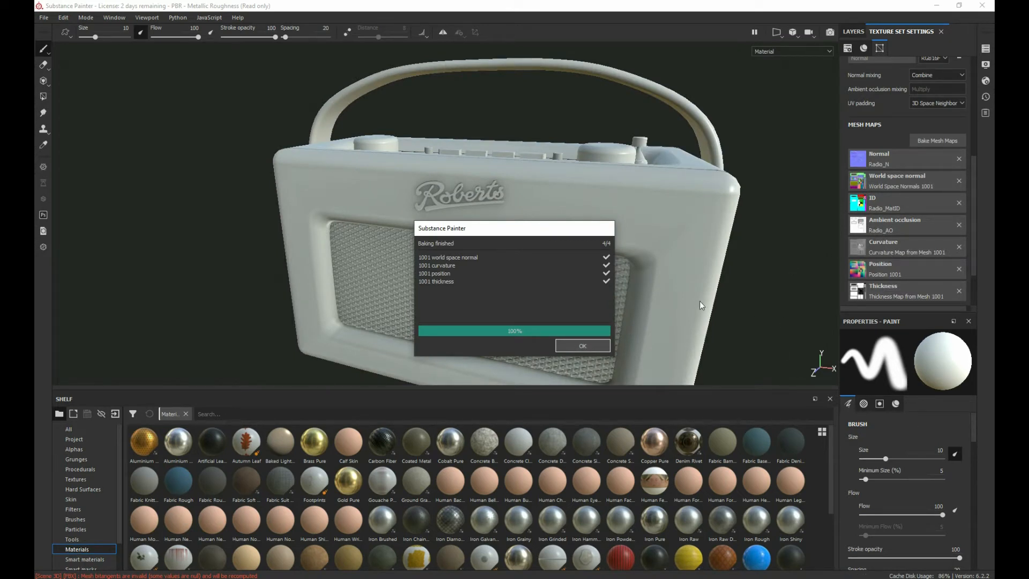
{"action": "left_click", "coordinate": [587, 349]}
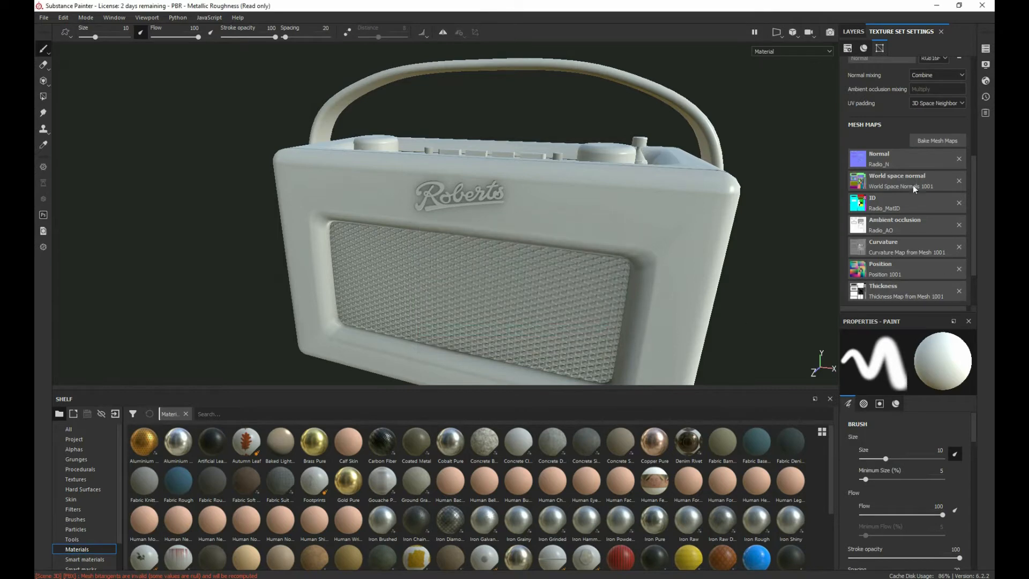
Step: Review the assigned mesh maps, bring up the layer stack and look over the untextured radio from its front and side
{"action": "scroll", "coordinate": [648, 263], "scroll_direction": "up", "scroll_amount": 2}
{"action": "scroll", "coordinate": [648, 263], "scroll_direction": "down", "scroll_amount": 3}
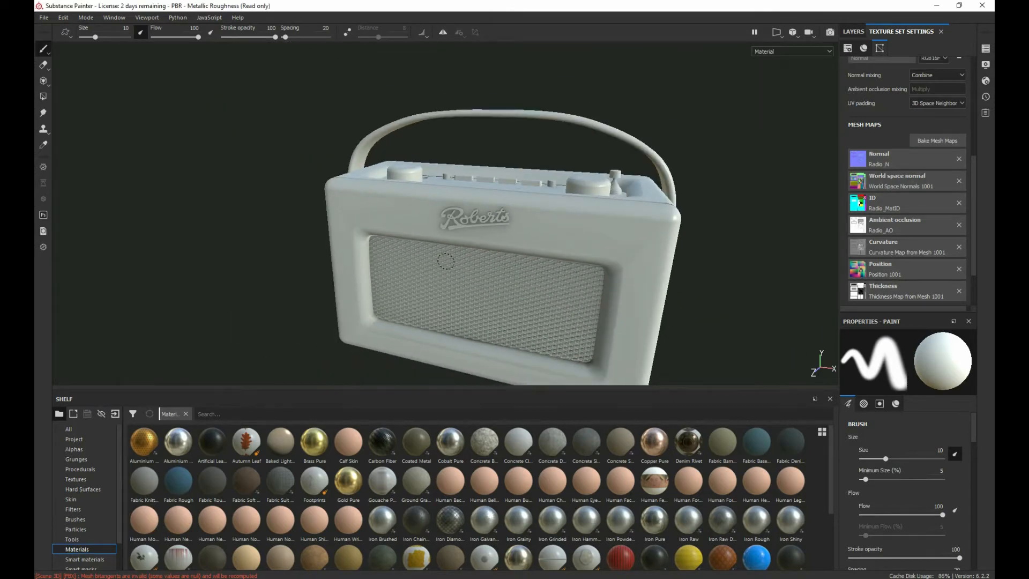
{"action": "left_click_drag", "start_coordinate": [445, 261], "coordinate": [429, 244], "text": "alt"}
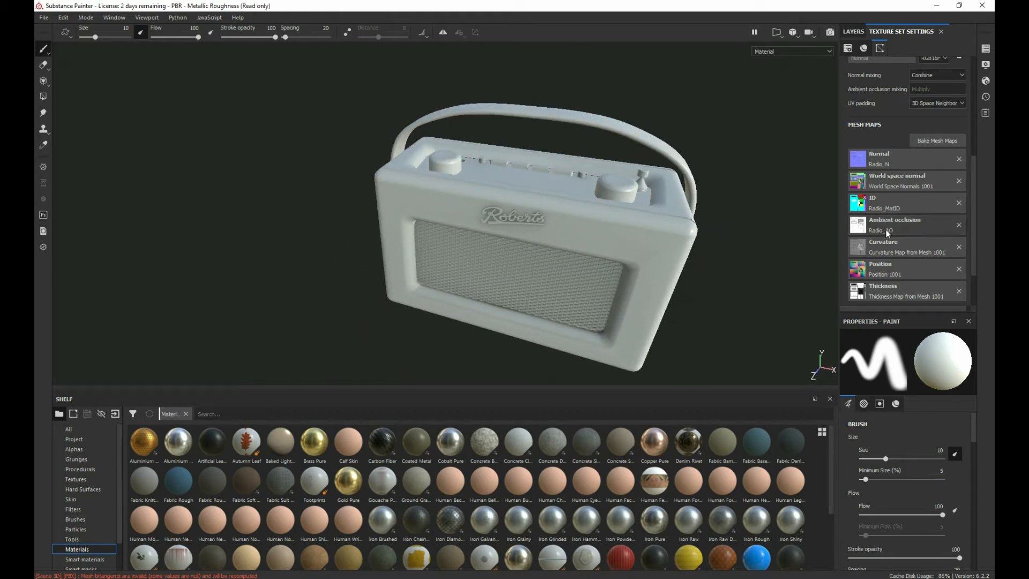
{"action": "scroll", "coordinate": [887, 230], "scroll_direction": "up", "scroll_amount": 10}
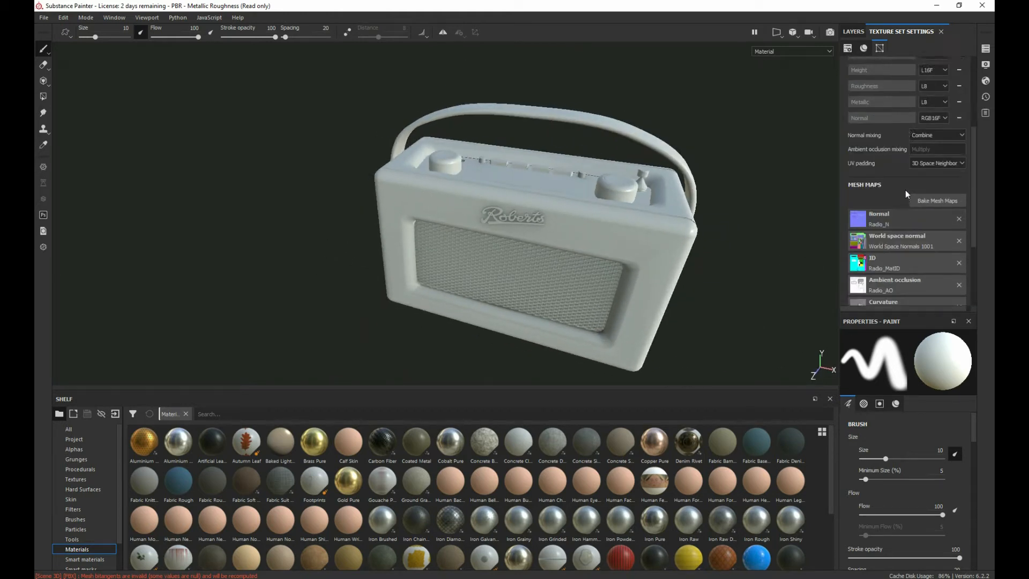
{"action": "left_click", "coordinate": [858, 31]}
{"action": "left_click_drag", "start_coordinate": [292, 287], "coordinate": [414, 267], "text": "alt"}
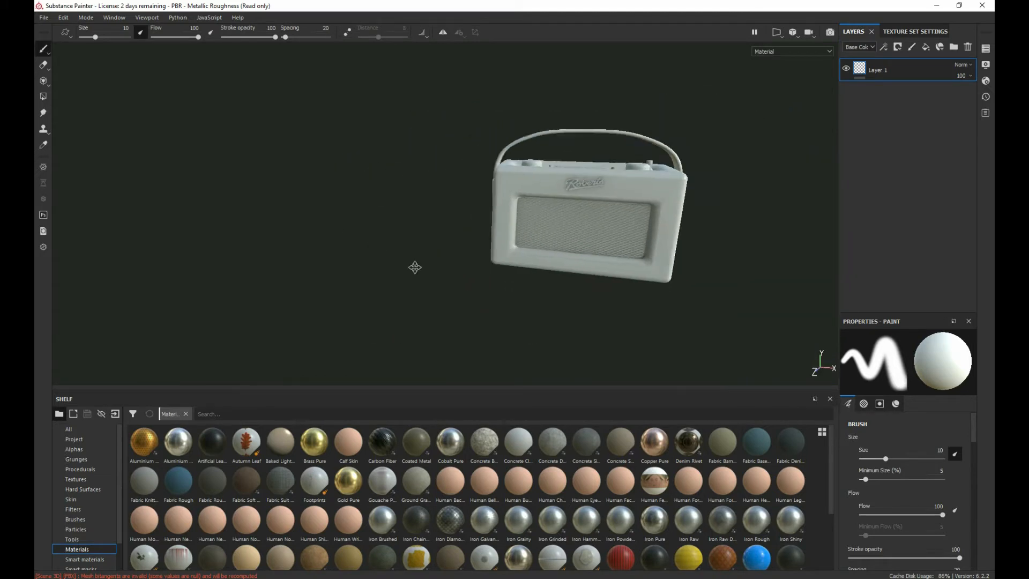
{"action": "right_click_drag", "start_coordinate": [415, 267], "coordinate": [430, 358], "text": "alt"}
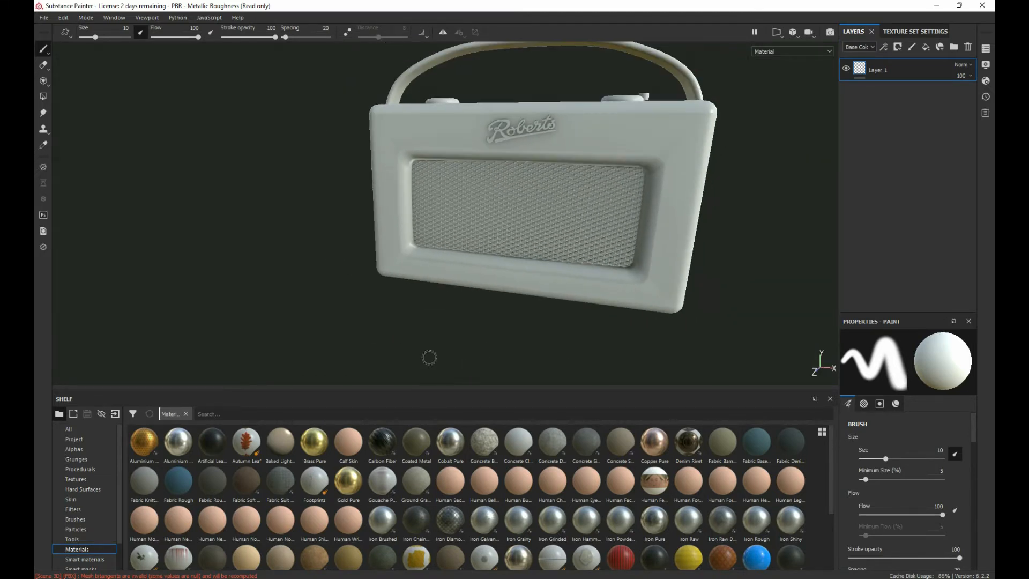
{"action": "left_click_drag", "start_coordinate": [429, 357], "coordinate": [317, 340], "text": "alt"}
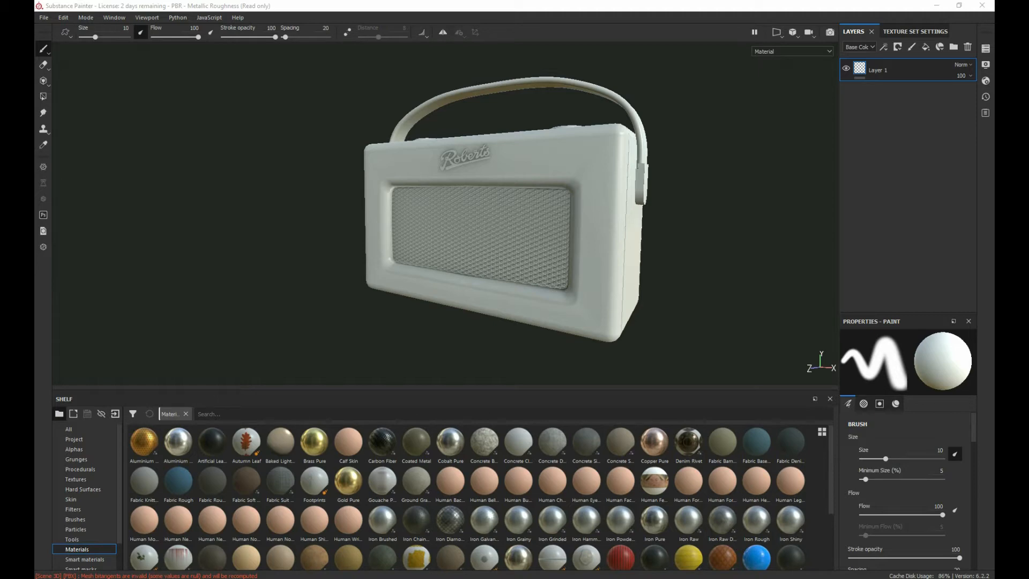
Step: Switch to File Explorer, examine the enlarged reference photo 1(3).png of the radio, and return to Substance Painter
{"action": "left_click_drag", "start_coordinate": [35, 96], "coordinate": [173, 95]}
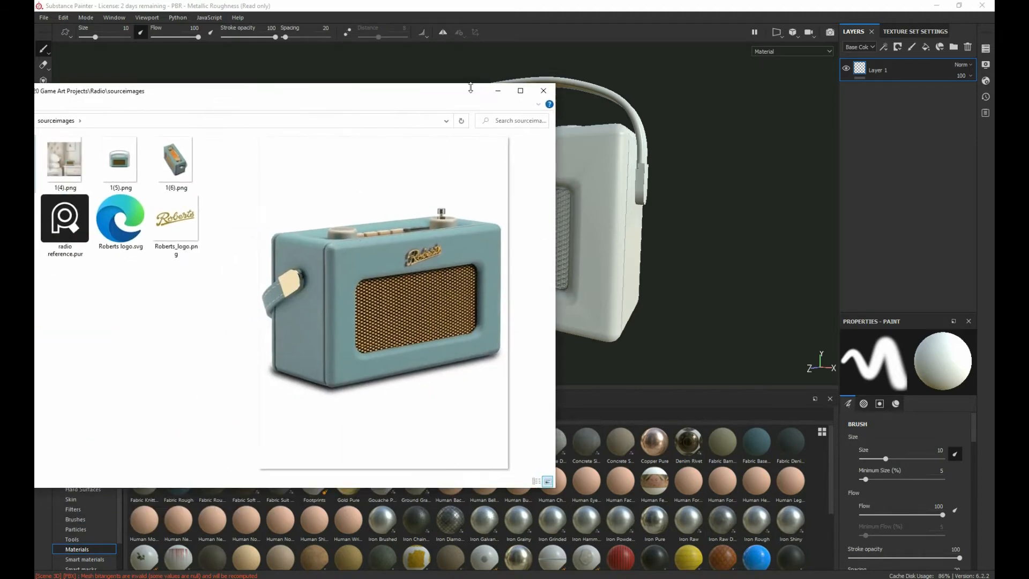
{"action": "left_click", "coordinate": [520, 91]}
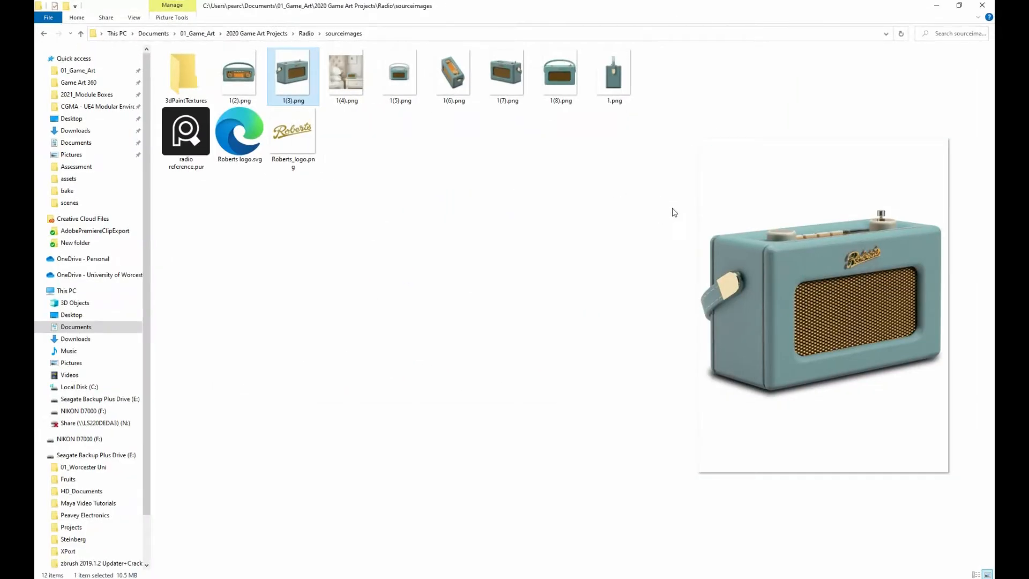
{"action": "left_click_drag", "start_coordinate": [692, 225], "coordinate": [256, 230]}
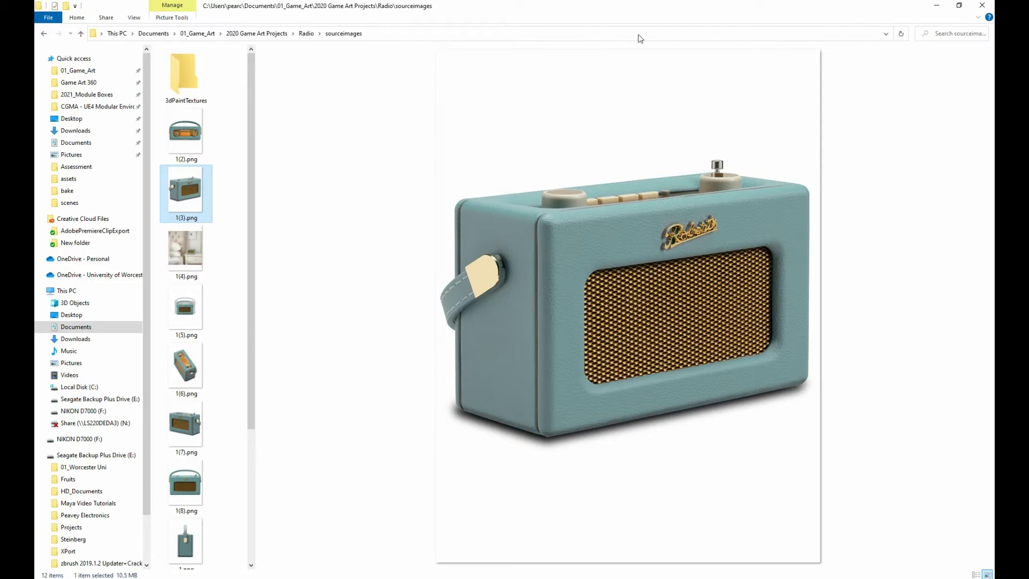
{"action": "left_click", "coordinate": [960, 10]}
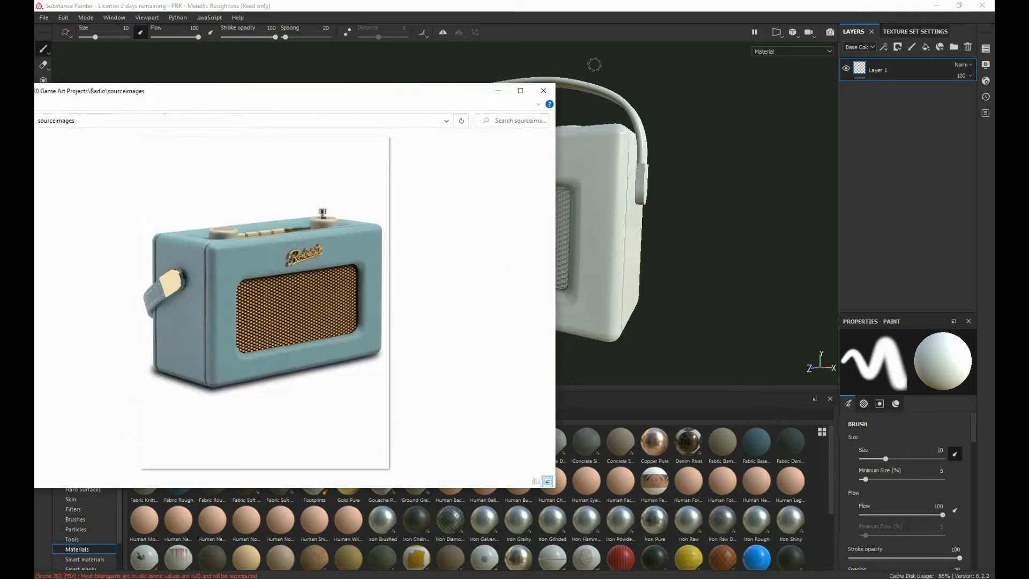
{"action": "key", "text": "alt+Tab"}
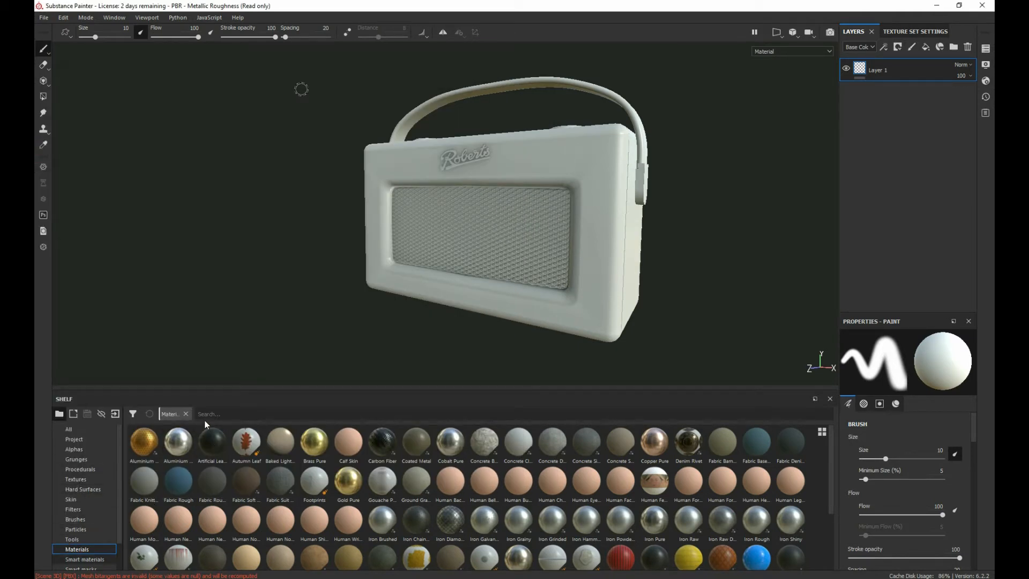
Step: Search the smart materials for leather and preview the candidate materials
{"action": "left_click", "coordinate": [212, 417]}
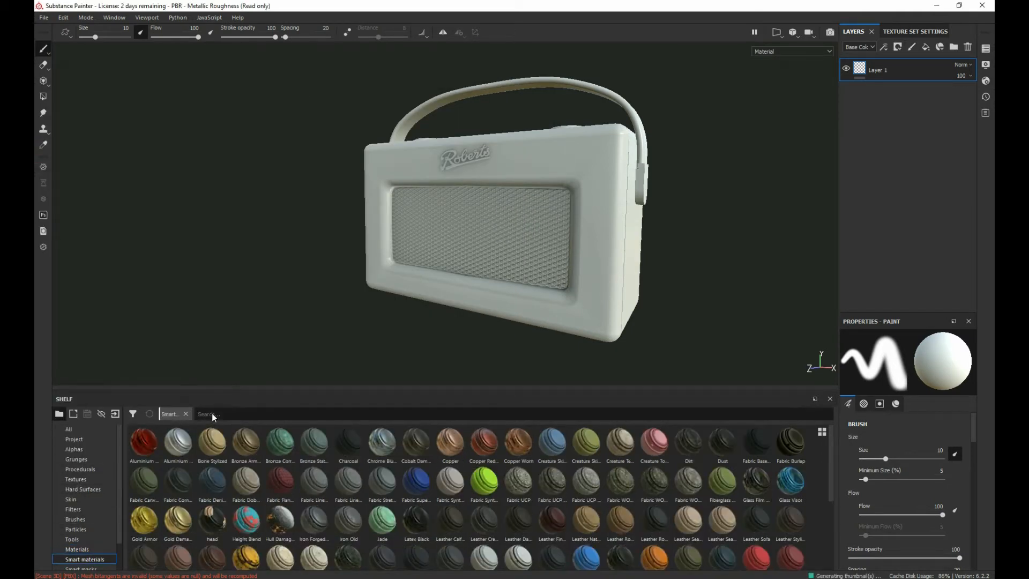
{"action": "type", "text": "leath"}
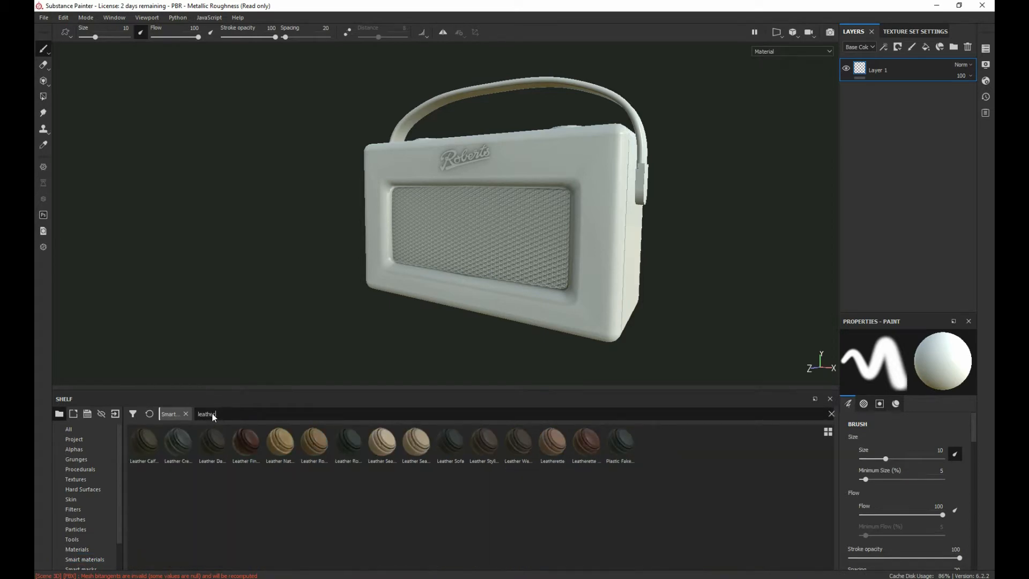
{"action": "type", "text": "er"}
{"action": "mouse_move", "coordinate": [442, 437]}
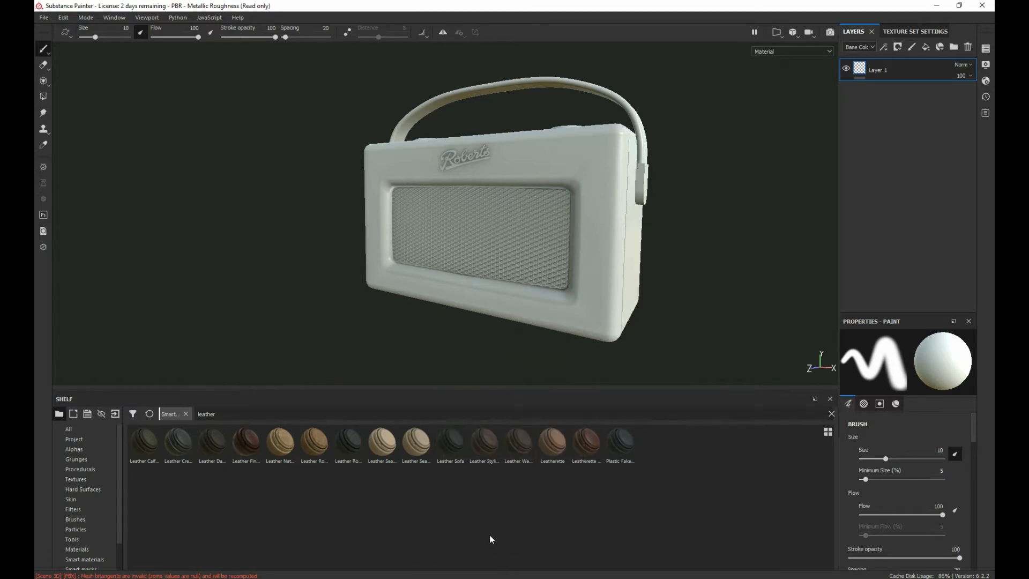
{"action": "mouse_move", "coordinate": [482, 441]}
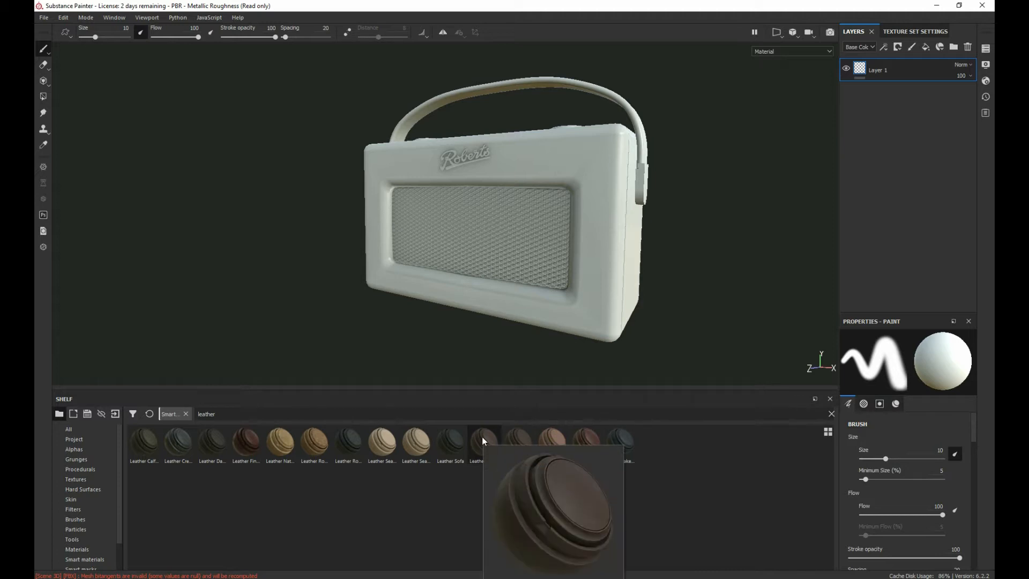
Step: Create a layer folder named leather and place the Leather Sofa smart material inside it
{"action": "left_click", "coordinate": [954, 47]}
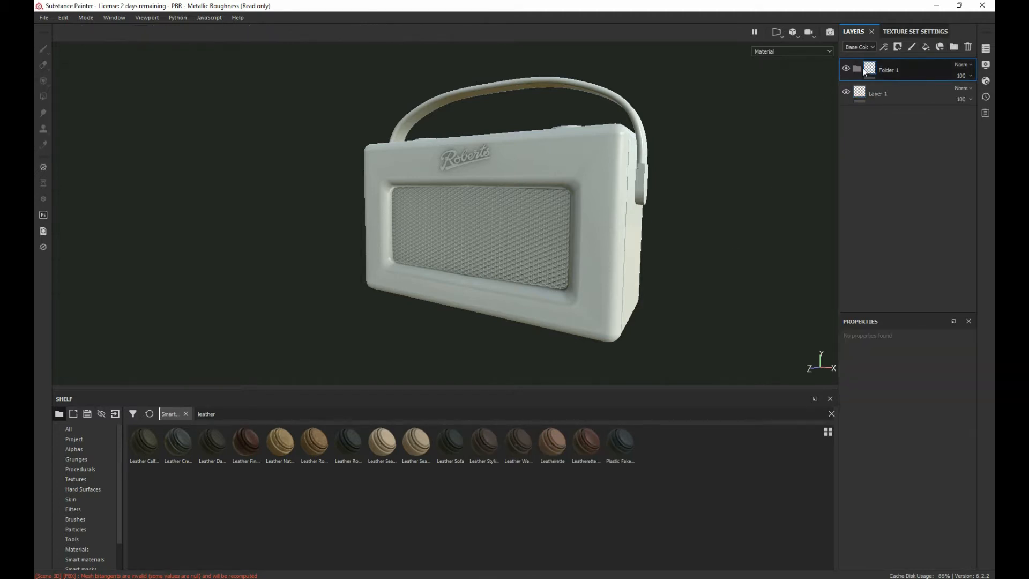
{"action": "double_click", "coordinate": [887, 70]}
{"action": "key", "text": "Return"}
{"action": "left_click_drag", "start_coordinate": [448, 455], "coordinate": [888, 71]}
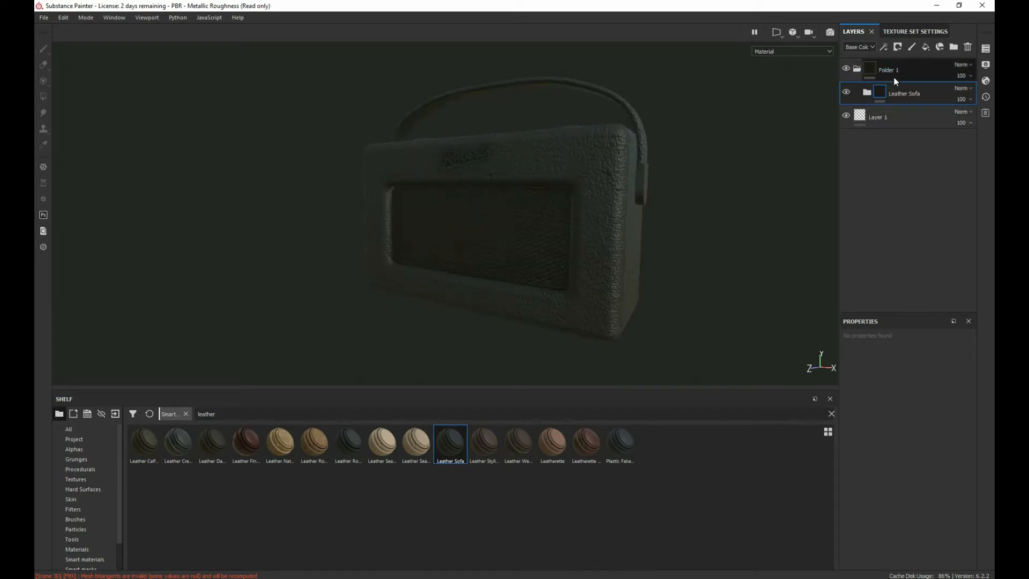
{"action": "double_click", "coordinate": [893, 71]}
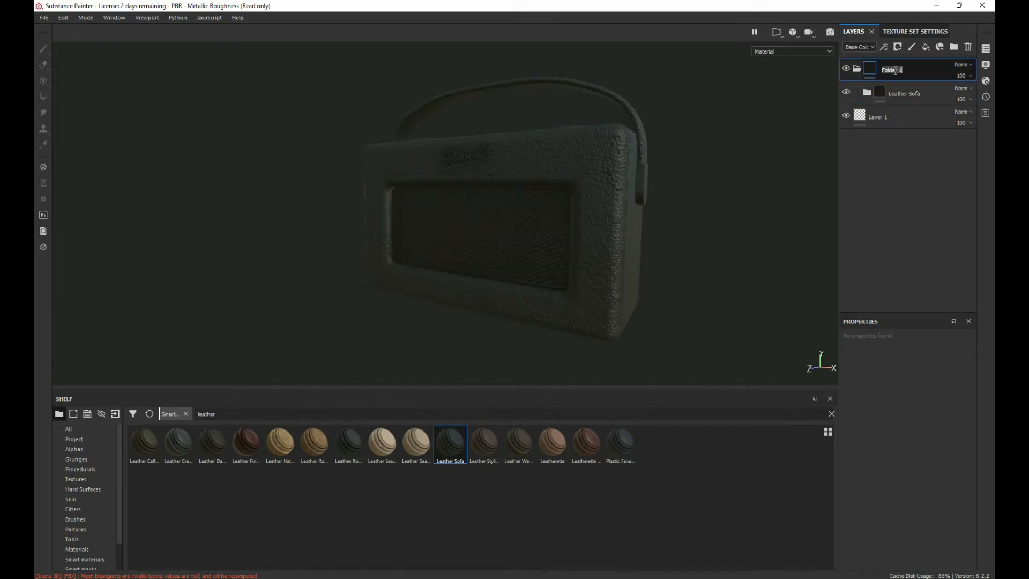
{"action": "type", "text": "leather"}
{"action": "key", "text": "Return"}
Step: Add a color selection mask to the leather folder, picking the cyan ID color of the radio's case and handle
{"action": "left_click_drag", "start_coordinate": [528, 128], "coordinate": [357, 165], "text": "alt"}
{"action": "scroll", "coordinate": [500, 139], "scroll_direction": "up", "scroll_amount": 5}
{"action": "right_click_drag", "start_coordinate": [357, 166], "coordinate": [575, 276], "text": "alt"}
{"action": "left_click_drag", "start_coordinate": [575, 277], "coordinate": [528, 246], "text": "alt"}
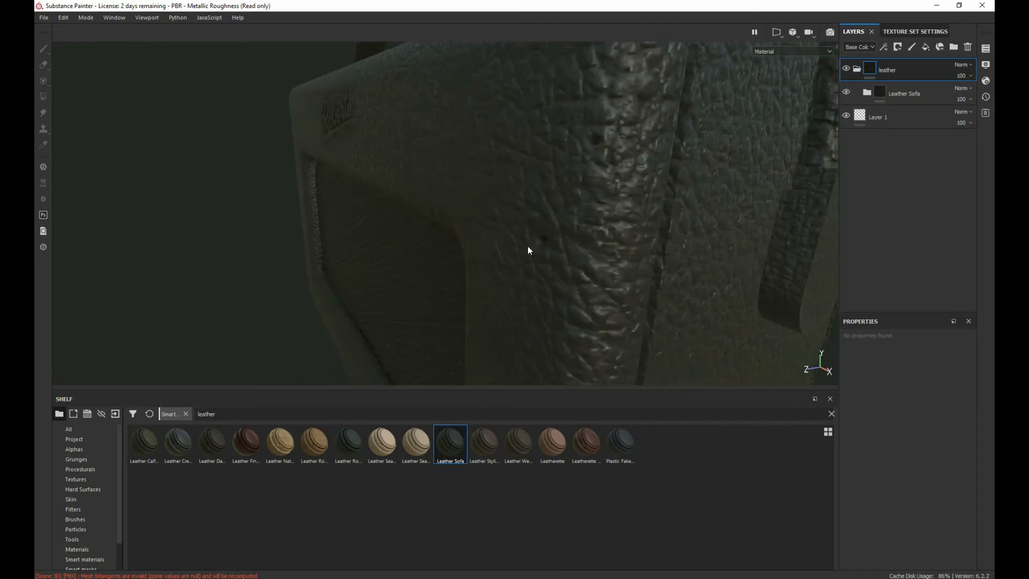
{"action": "scroll", "coordinate": [527, 246], "scroll_direction": "down", "scroll_amount": 5}
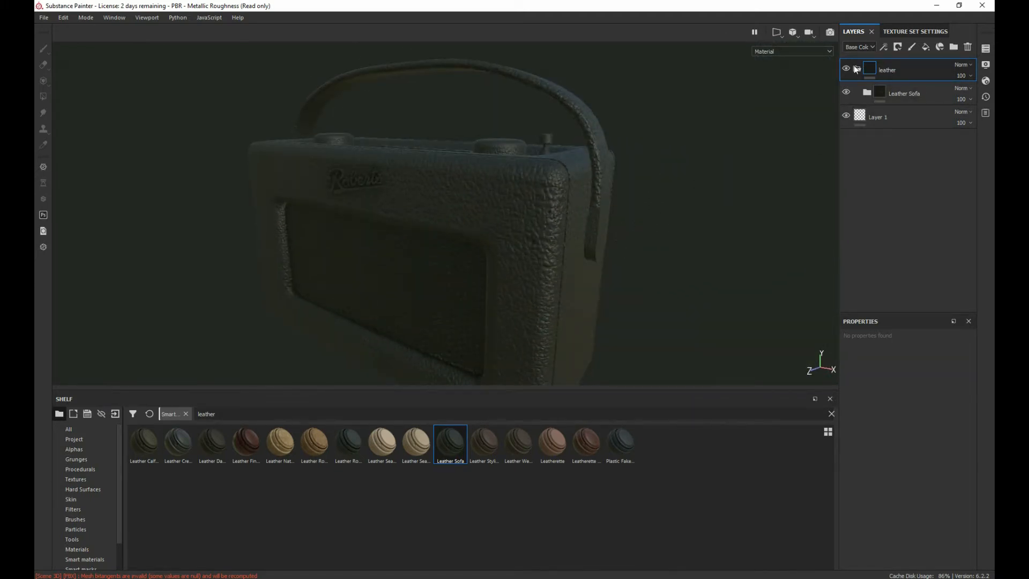
{"action": "right_click", "coordinate": [911, 73]}
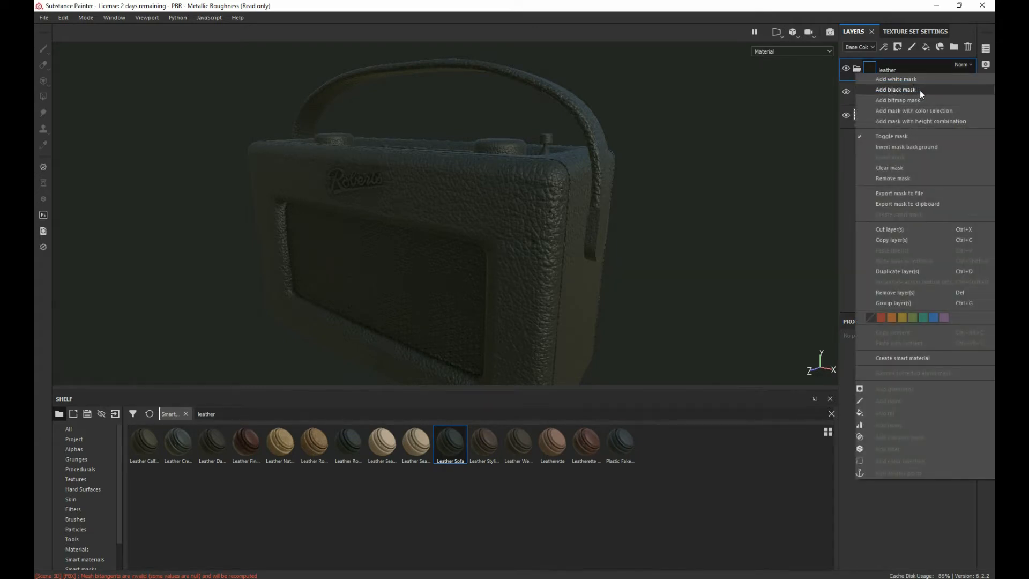
{"action": "left_click", "coordinate": [935, 111]}
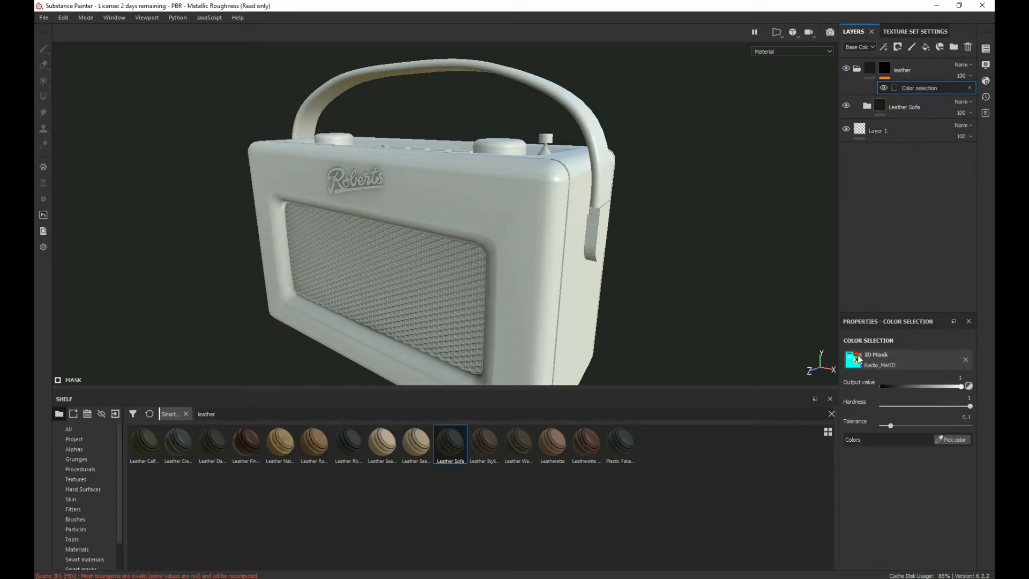
{"action": "left_click", "coordinate": [951, 440]}
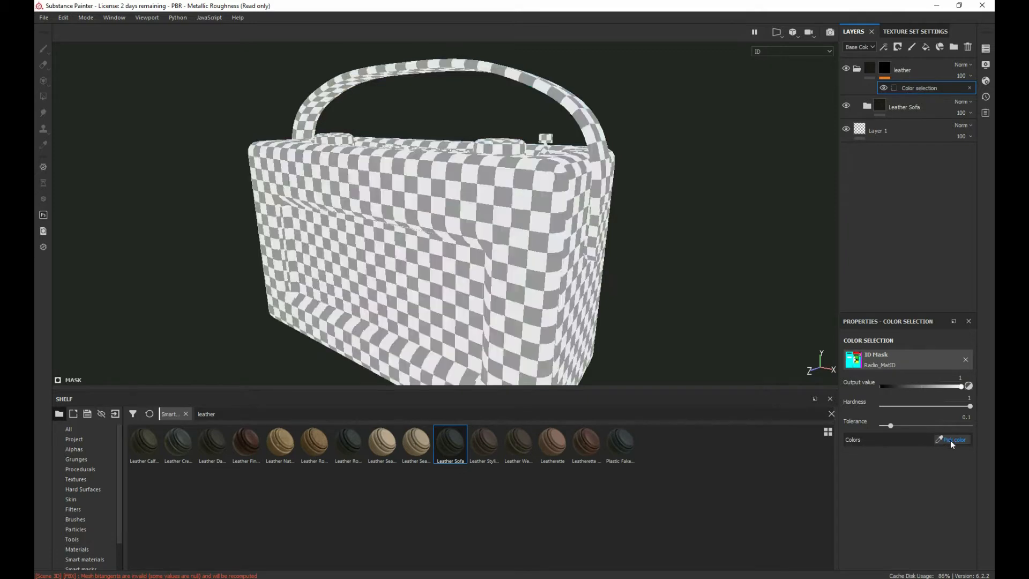
{"action": "left_click", "coordinate": [543, 198]}
{"action": "left_click_drag", "start_coordinate": [745, 218], "coordinate": [410, 222], "text": "alt"}
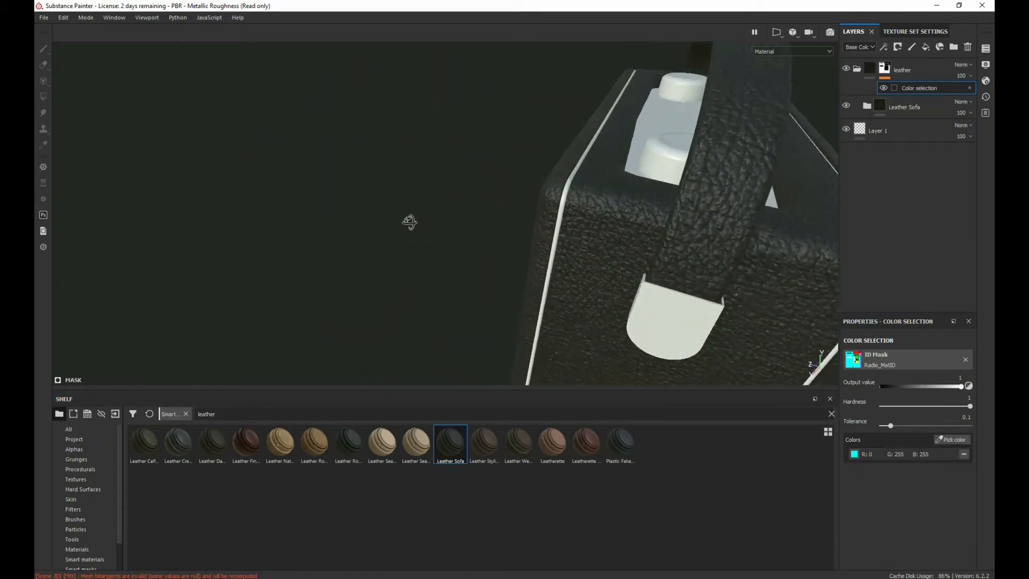
{"action": "left_click_drag", "start_coordinate": [466, 283], "coordinate": [723, 165], "text": "alt"}
{"action": "scroll", "coordinate": [290, 232], "scroll_direction": "down", "scroll_amount": 3}
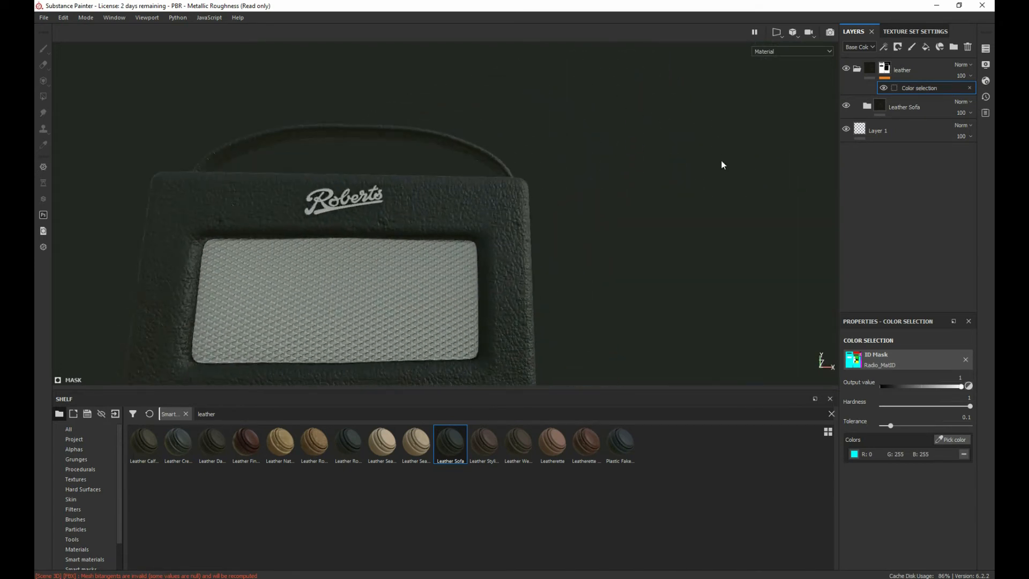
Step: Expand the Leather Sofa material and toggle the visibility of the Leather Sofa and Leather Color layers to check what each contributes
{"action": "left_click_drag", "start_coordinate": [83, 211], "coordinate": [258, 305], "text": "alt"}
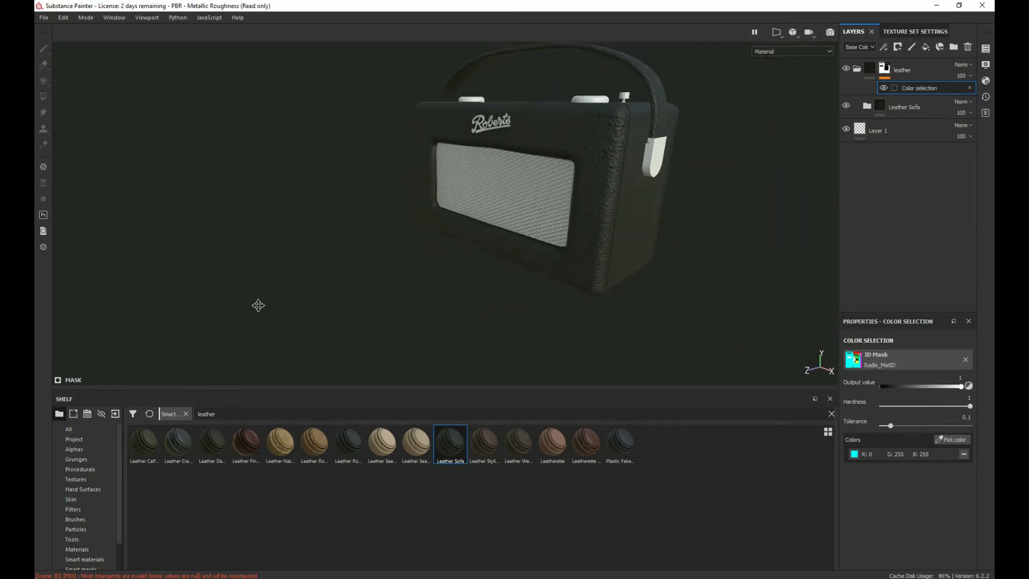
{"action": "right_click_drag", "start_coordinate": [317, 335], "coordinate": [692, 402], "text": "alt"}
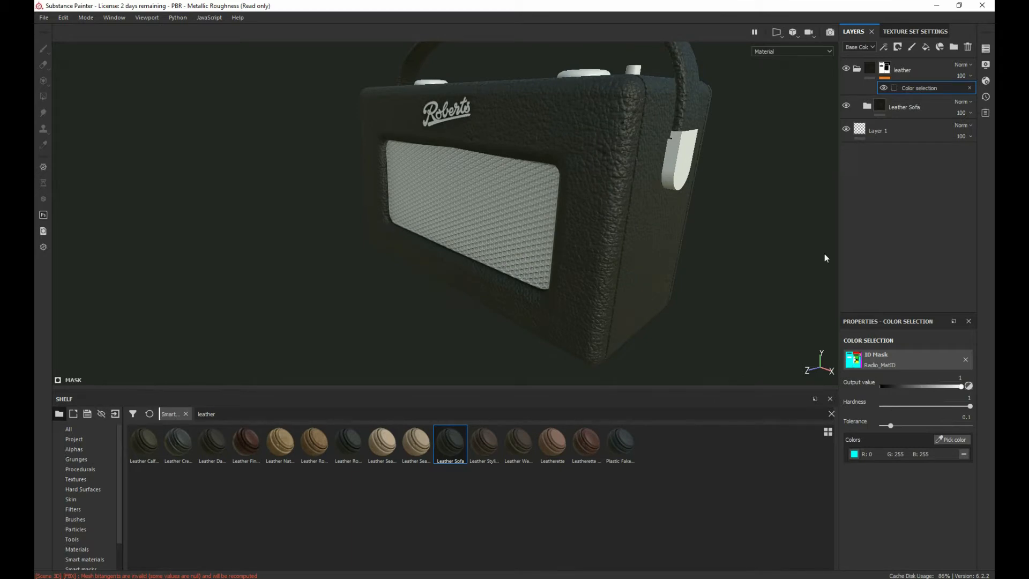
{"action": "left_click", "coordinate": [868, 107]}
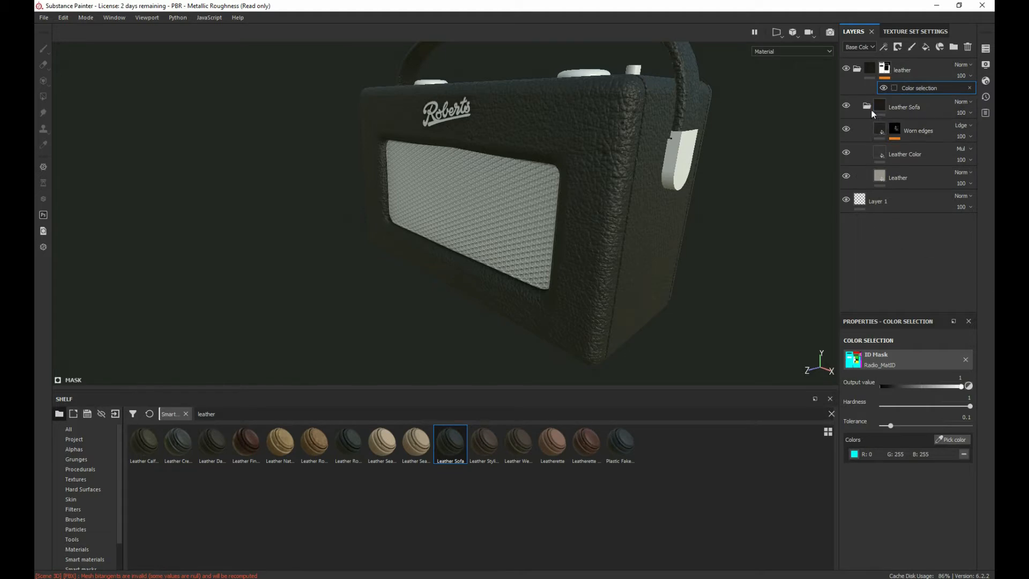
{"action": "left_click", "coordinate": [846, 106]}
{"action": "left_click", "coordinate": [846, 106]}
{"action": "left_click_drag", "start_coordinate": [658, 140], "coordinate": [638, 170], "text": "alt"}
{"action": "left_click_drag", "start_coordinate": [719, 157], "coordinate": [772, 134], "text": "alt"}
{"action": "left_click", "coordinate": [847, 153]}
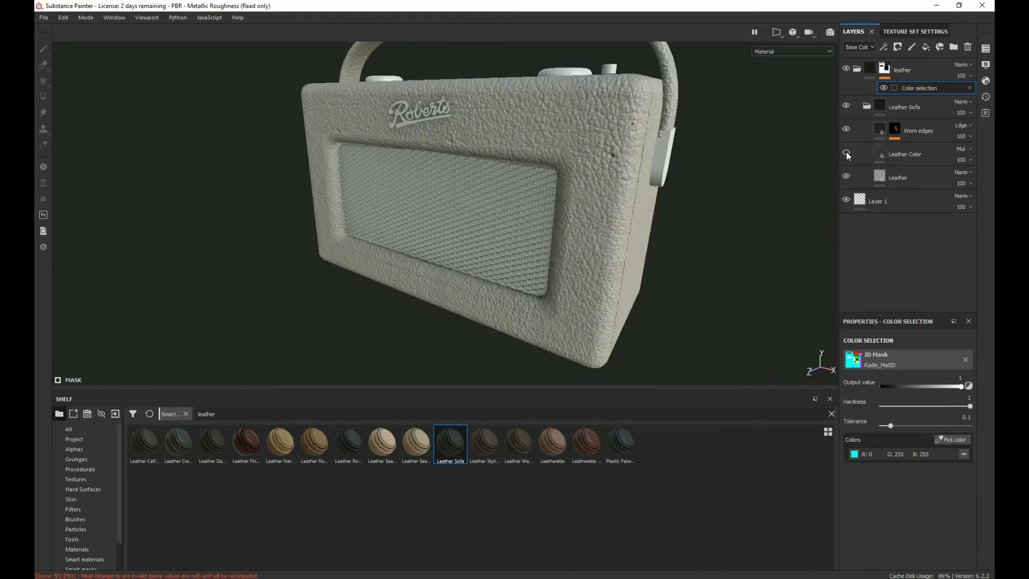
{"action": "left_click", "coordinate": [847, 153]}
{"action": "left_click", "coordinate": [847, 152]}
{"action": "left_click", "coordinate": [847, 152]}
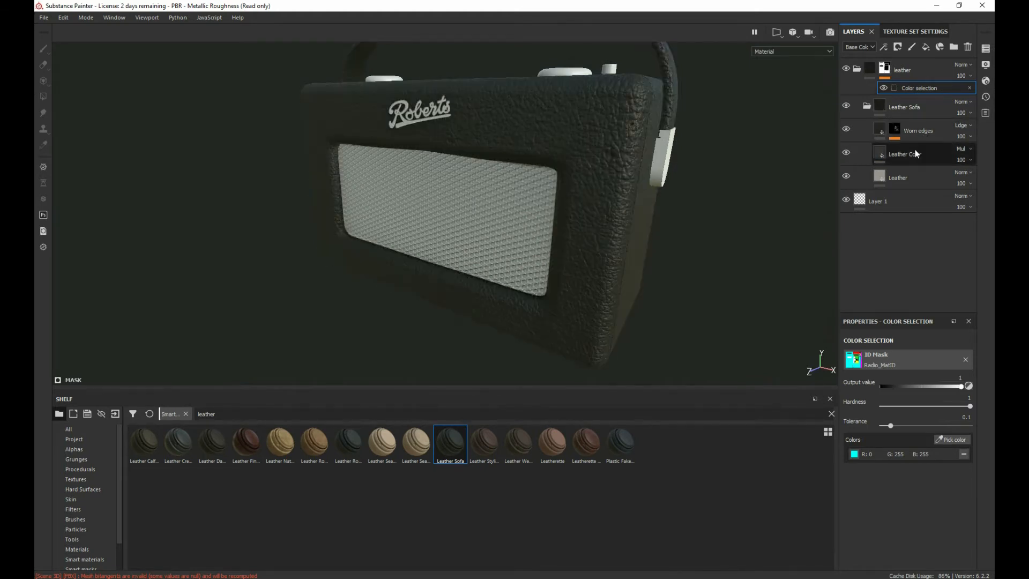
Step: Set the Leather Color layer's base color to a dusty red, R 0.568, G 0.233, B 0.233
{"action": "left_click", "coordinate": [876, 153]}
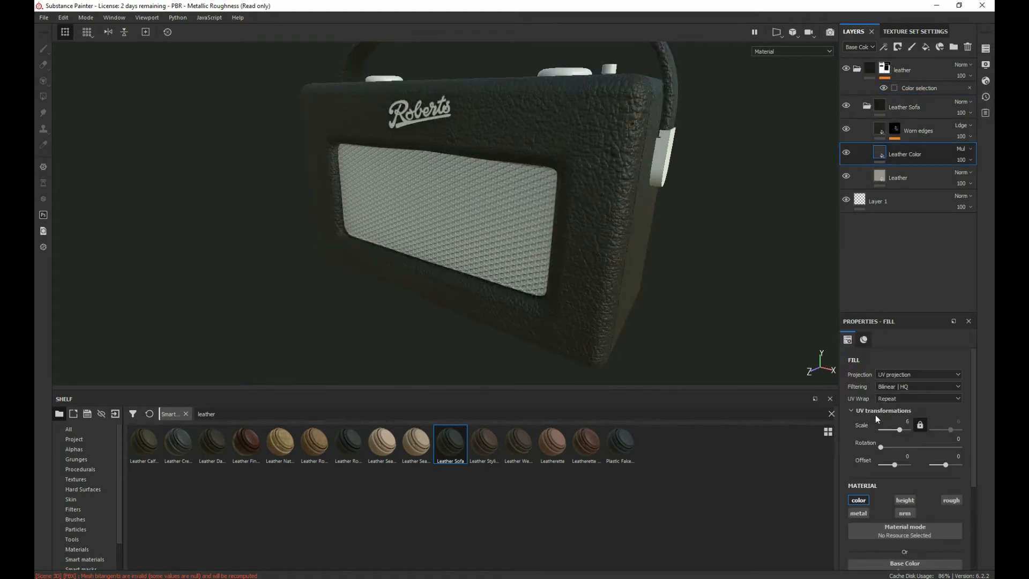
{"action": "scroll", "coordinate": [932, 352], "scroll_direction": "down", "scroll_amount": 3}
{"action": "left_click", "coordinate": [905, 437]}
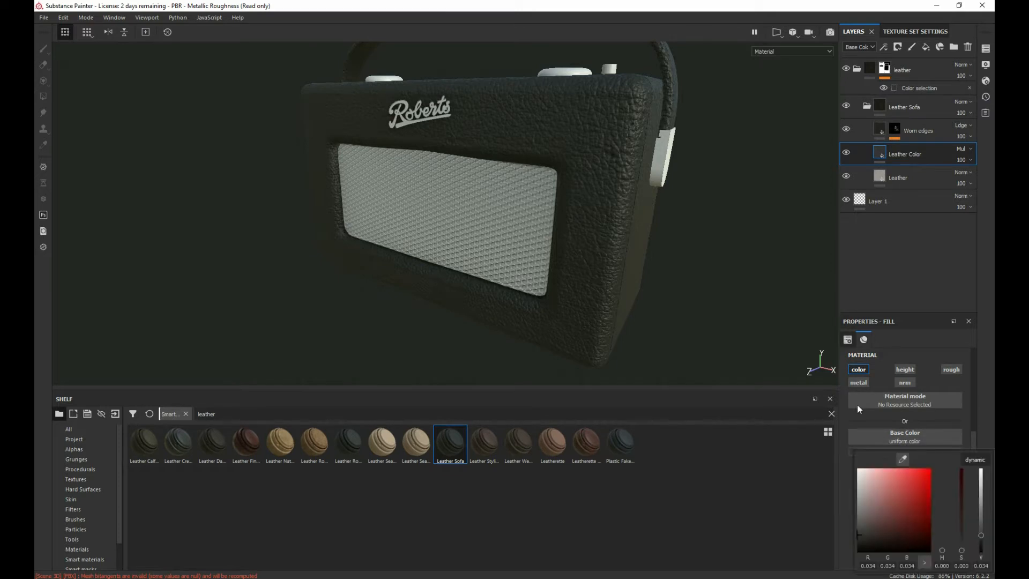
{"action": "left_click_drag", "start_coordinate": [866, 506], "coordinate": [881, 487]}
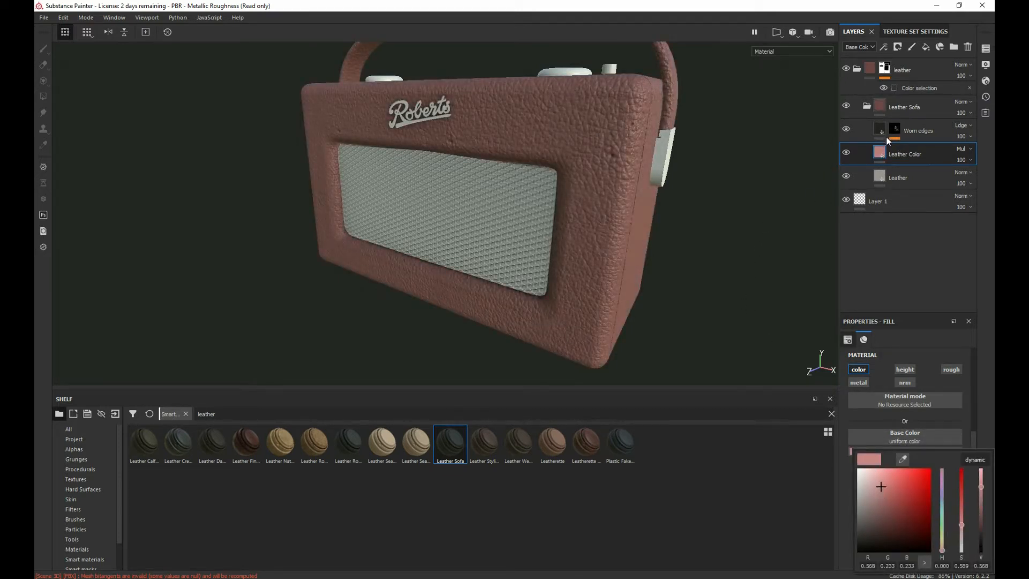
Step: Display the ID map on the radio and sample cyan and the dark viewport background as the Leather Color base color
{"action": "left_click", "coordinate": [777, 51]}
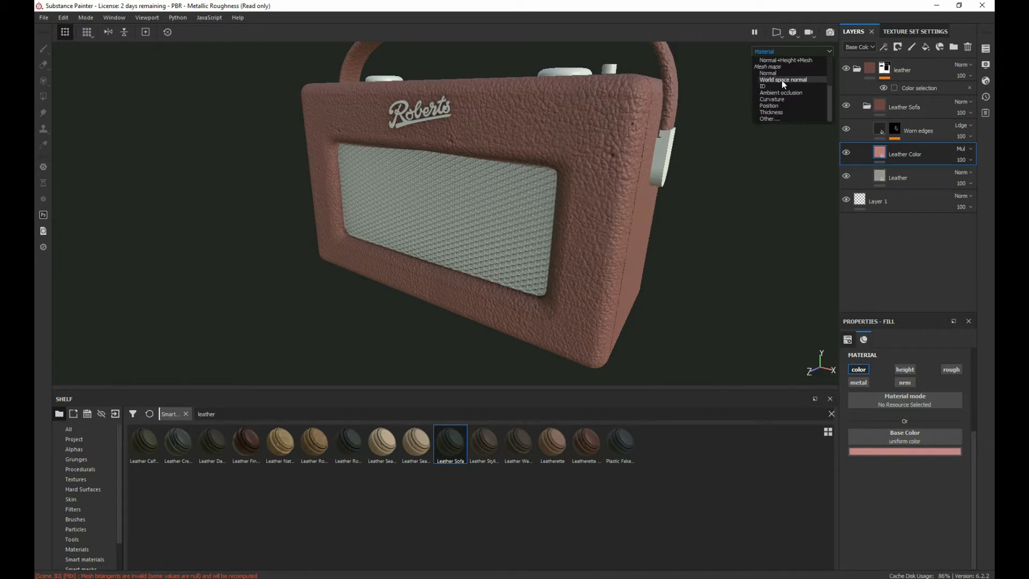
{"action": "left_click", "coordinate": [774, 85]}
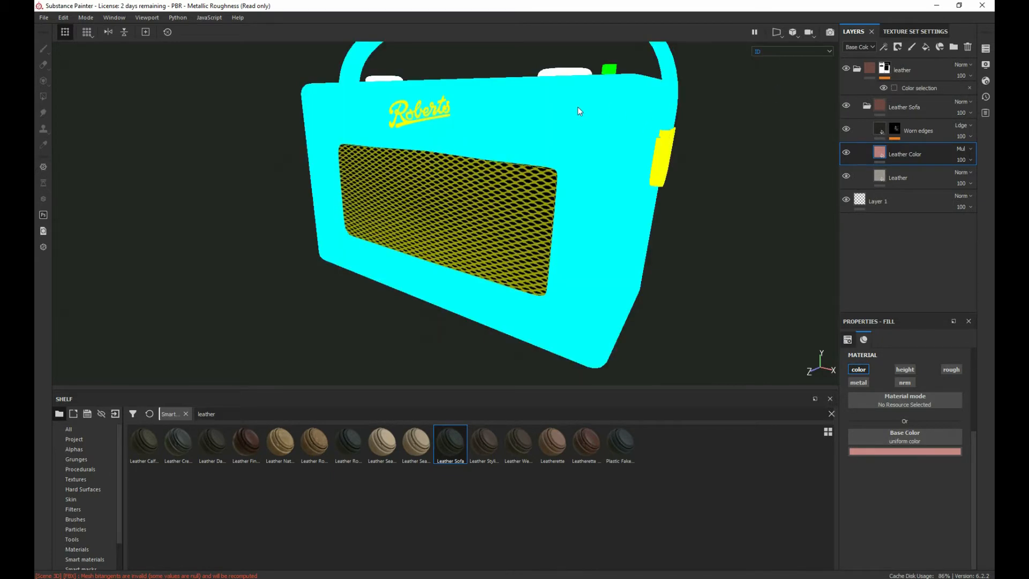
{"action": "left_click", "coordinate": [902, 452]}
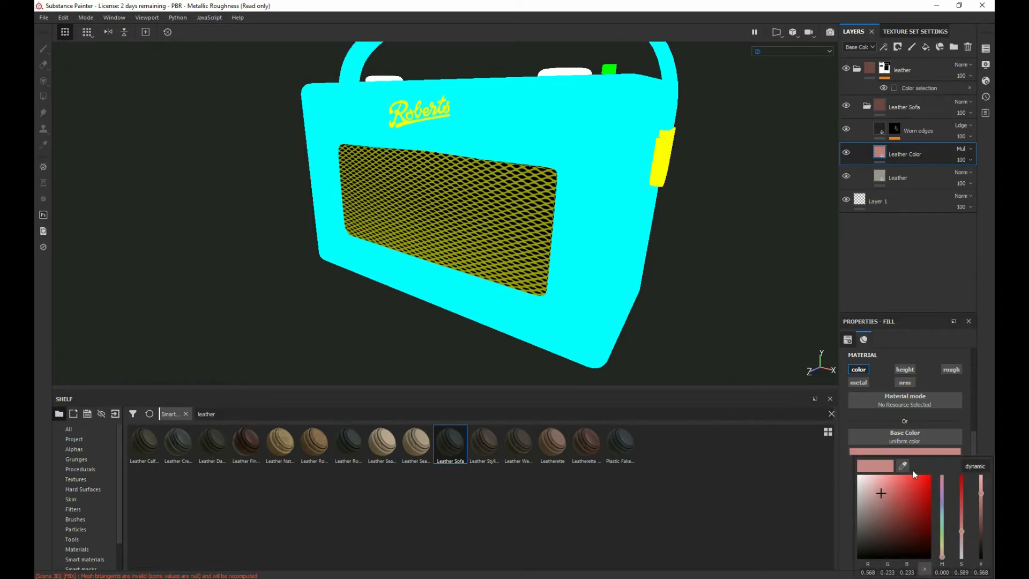
{"action": "left_click", "coordinate": [909, 462]}
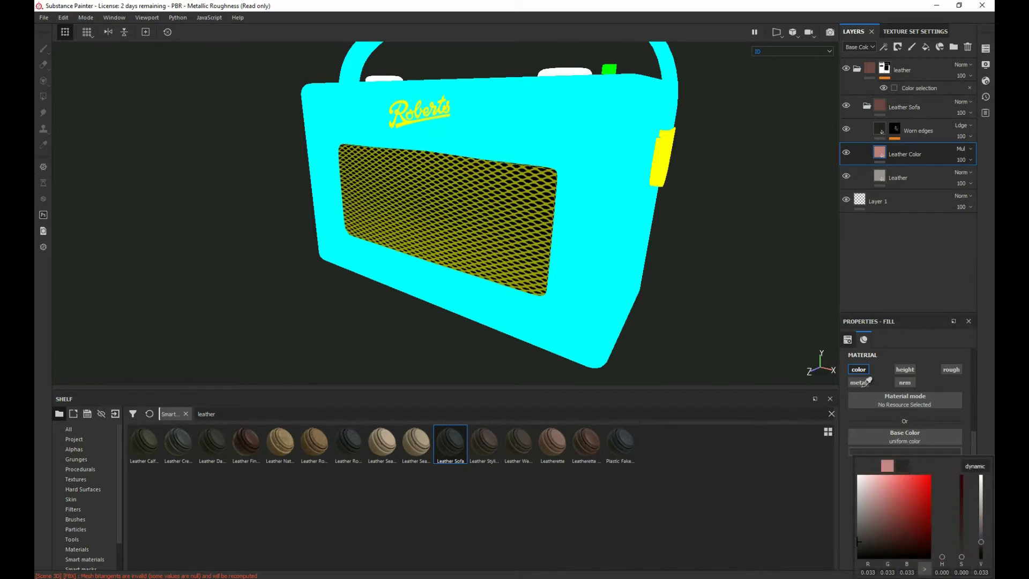
{"action": "left_click", "coordinate": [629, 138]}
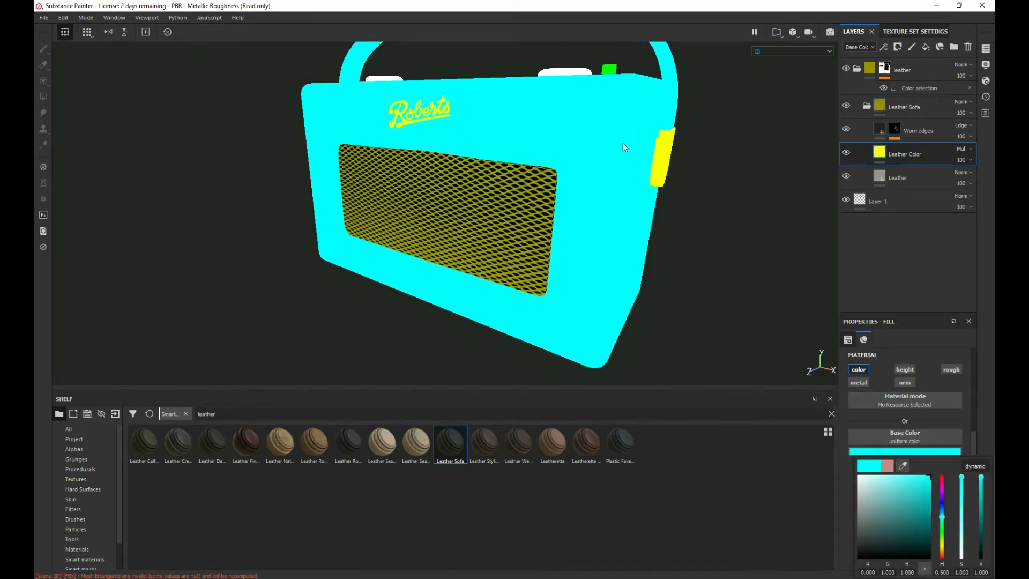
{"action": "left_click", "coordinate": [905, 465]}
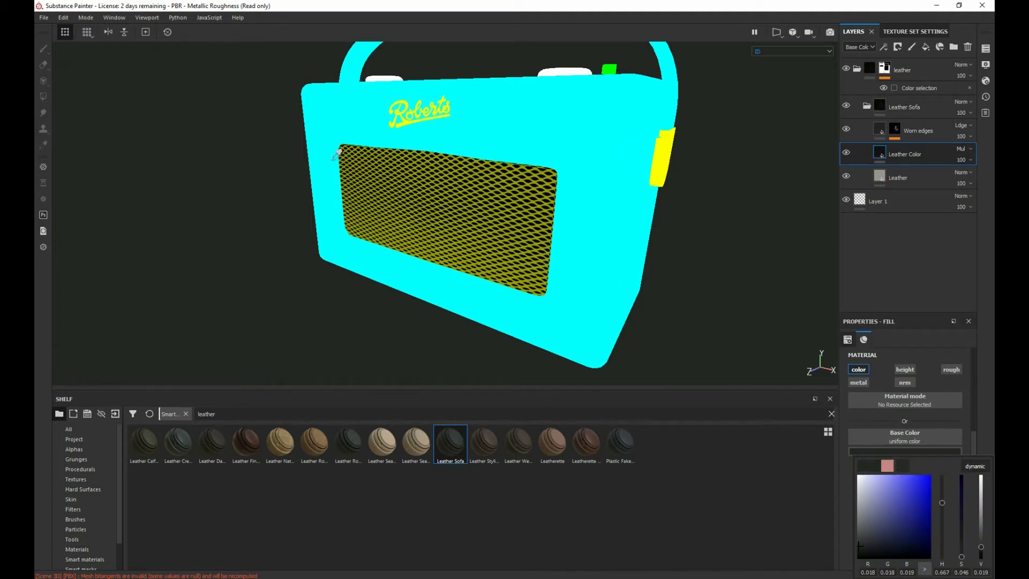
{"action": "left_click", "coordinate": [288, 172]}
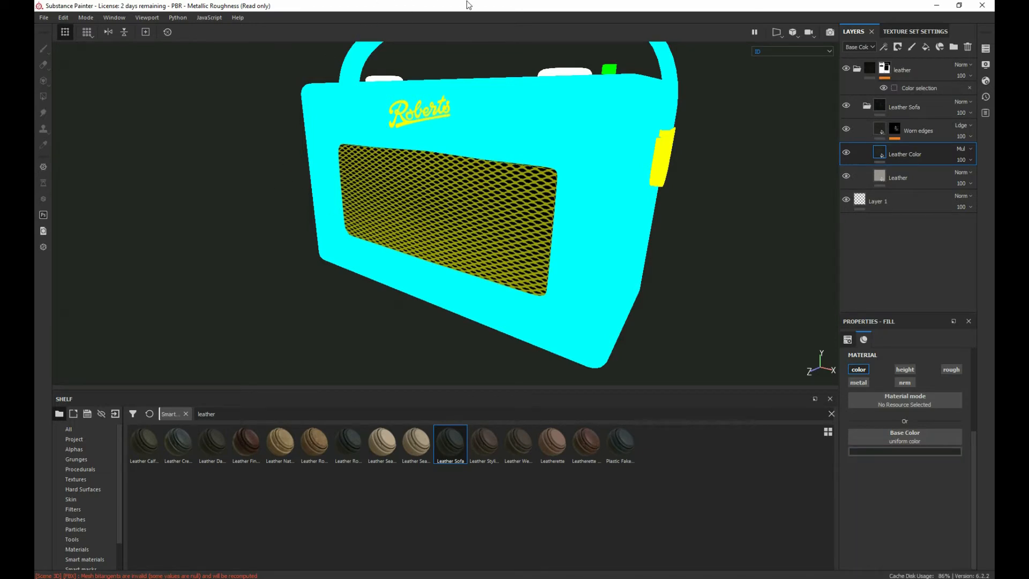
Step: Shrink the window to expose the desktop wallpaper and sample its light blue as the Leather Color base color
{"action": "double_click", "coordinate": [469, 5]}
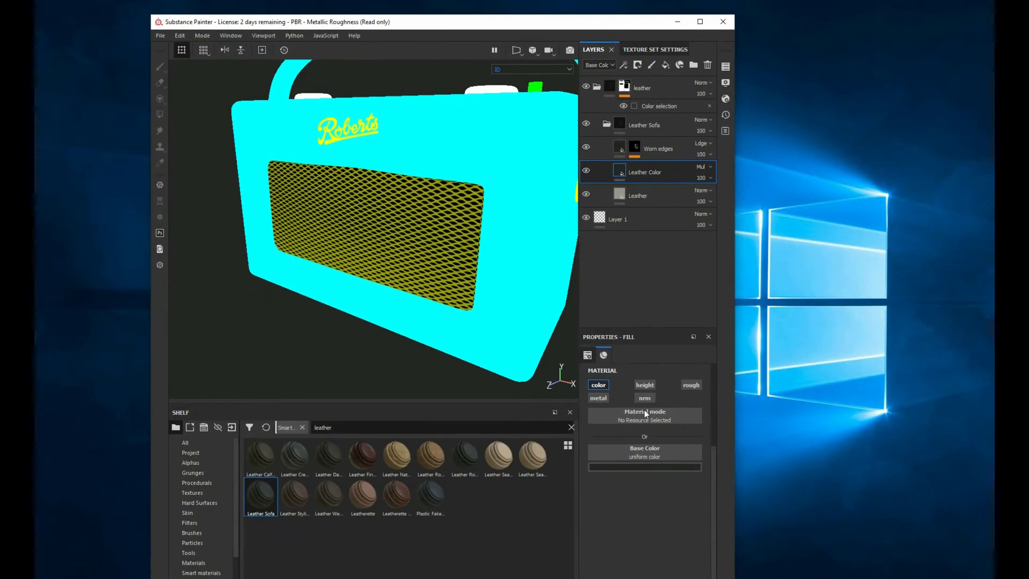
{"action": "left_click", "coordinate": [636, 466]}
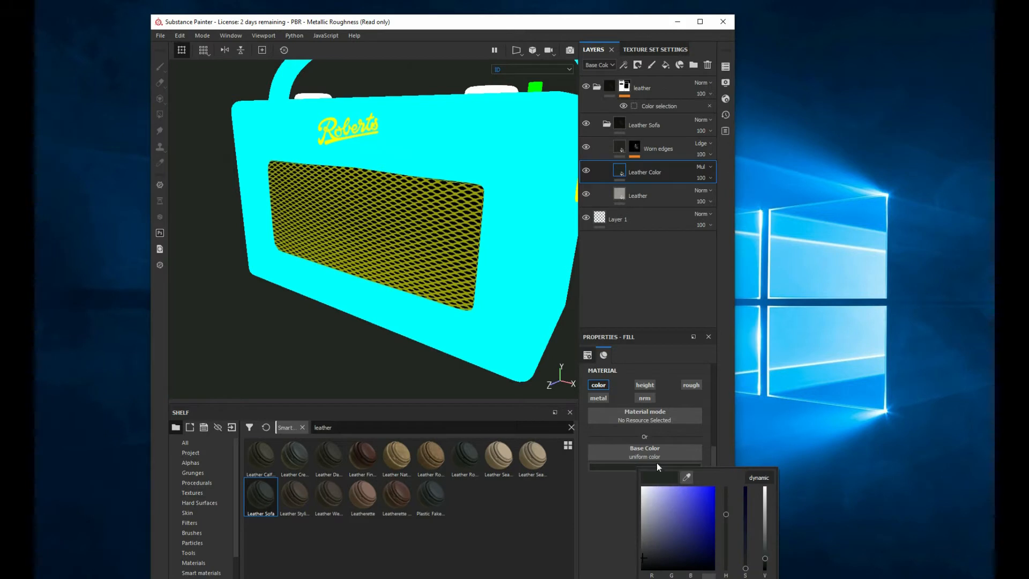
{"action": "left_click", "coordinate": [687, 479]}
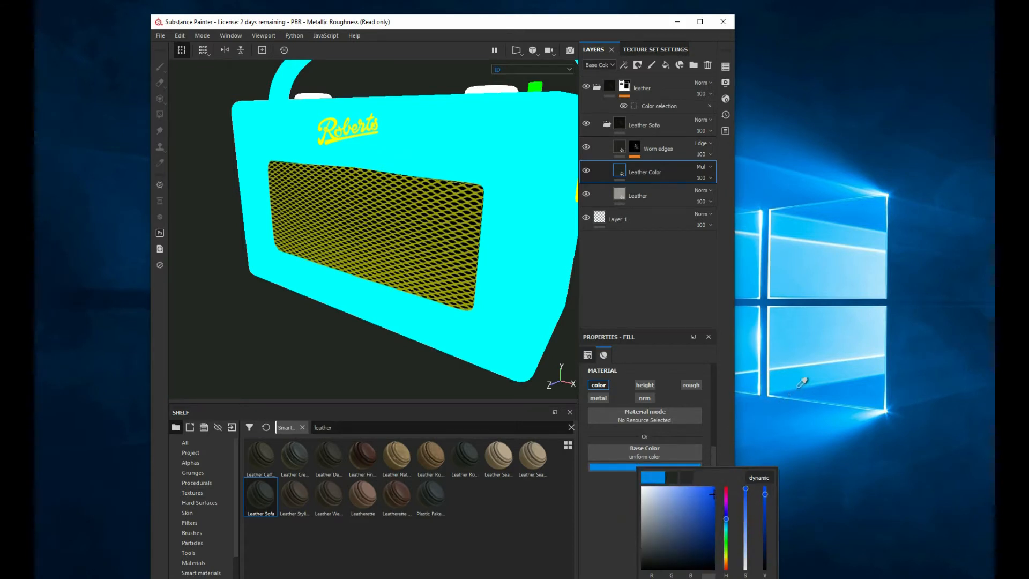
{"action": "left_click", "coordinate": [819, 359]}
{"action": "left_click_drag", "start_coordinate": [815, 366], "coordinate": [857, 277]}
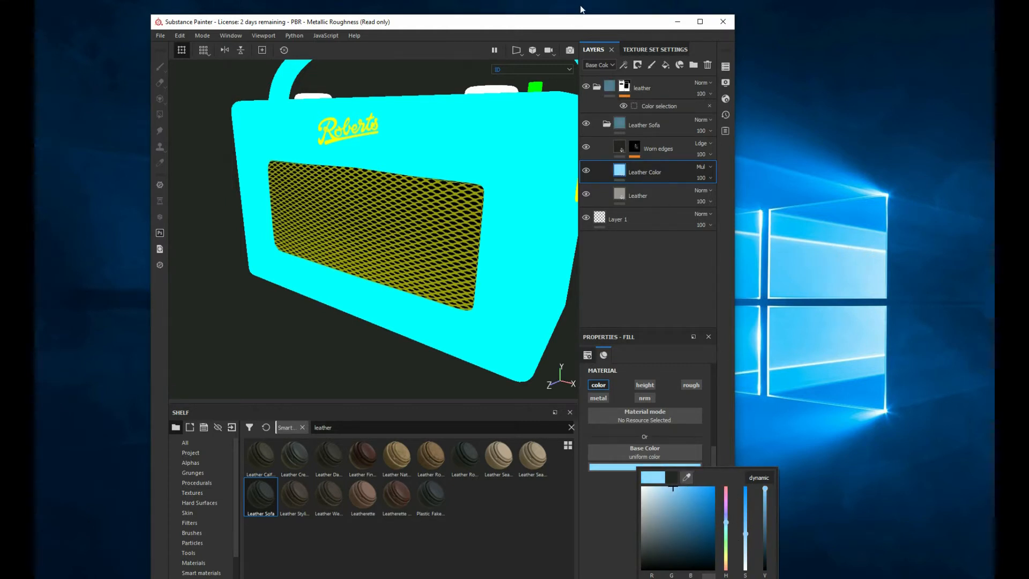
Step: Maximize the window and switch the viewport display back to Material
{"action": "left_click", "coordinate": [583, 21]}
{"action": "left_click_drag", "start_coordinate": [605, 24], "coordinate": [642, 55]}
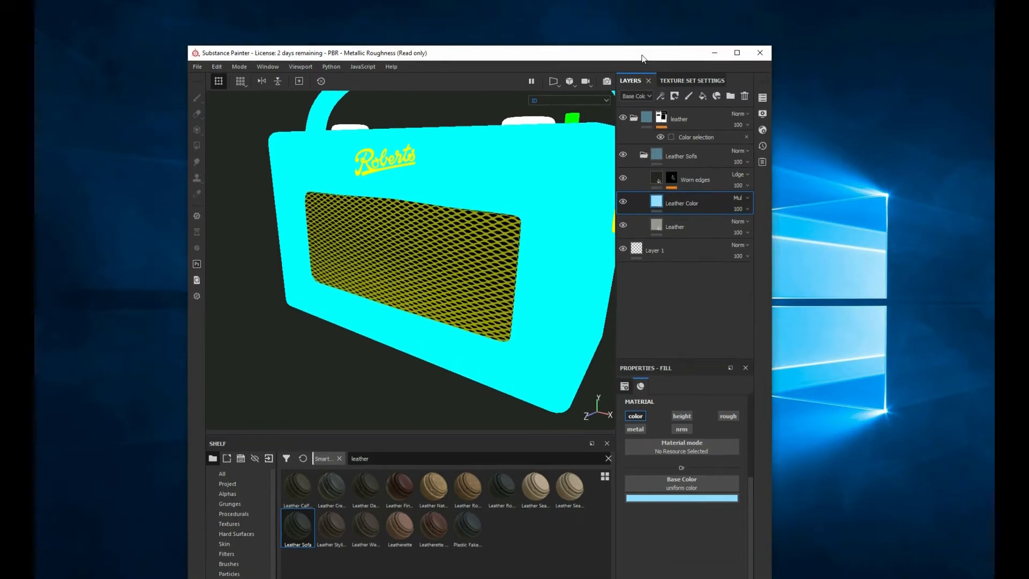
{"action": "double_click", "coordinate": [642, 54]}
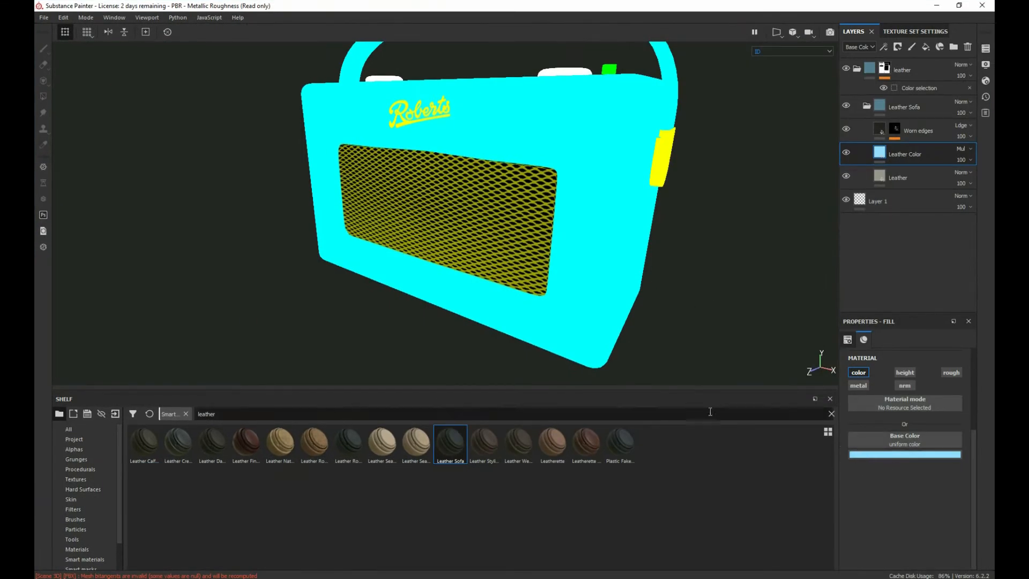
{"action": "left_click", "coordinate": [808, 52]}
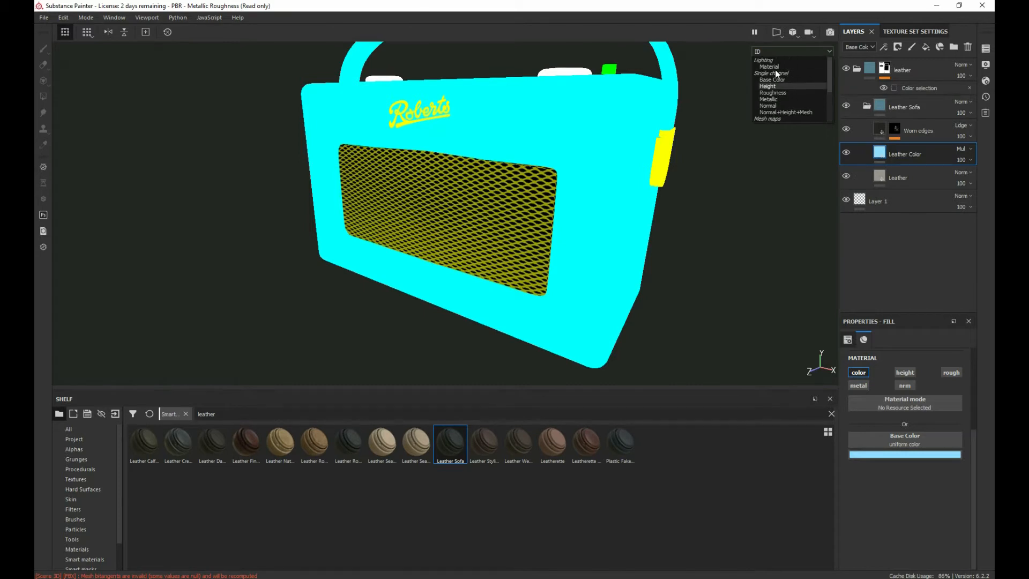
{"action": "left_click", "coordinate": [768, 67]}
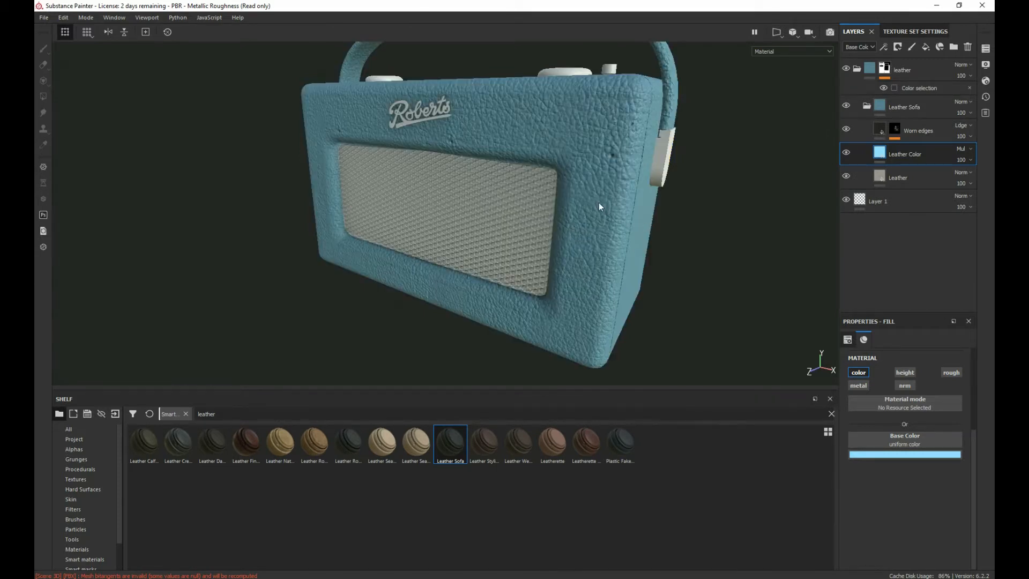
{"action": "left_click_drag", "start_coordinate": [562, 288], "coordinate": [602, 217], "text": "alt"}
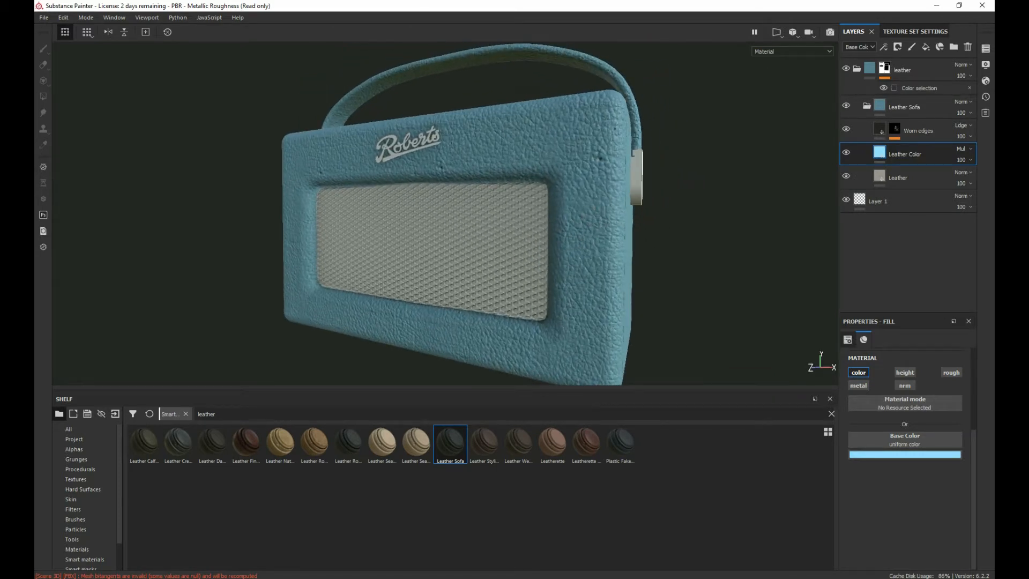
Step: Switch to File Explorer, show the next reference photo, and sample its teal as Leather Color's base color, R 0.156, G 0.309, B 0.328
{"action": "key", "text": "alt+Tab"}
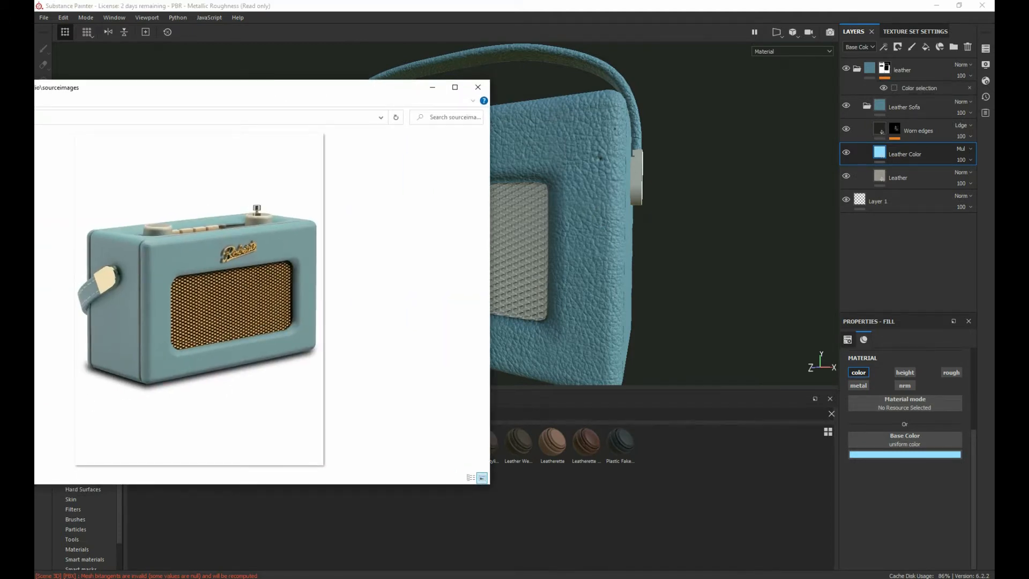
{"action": "key", "text": "Right"}
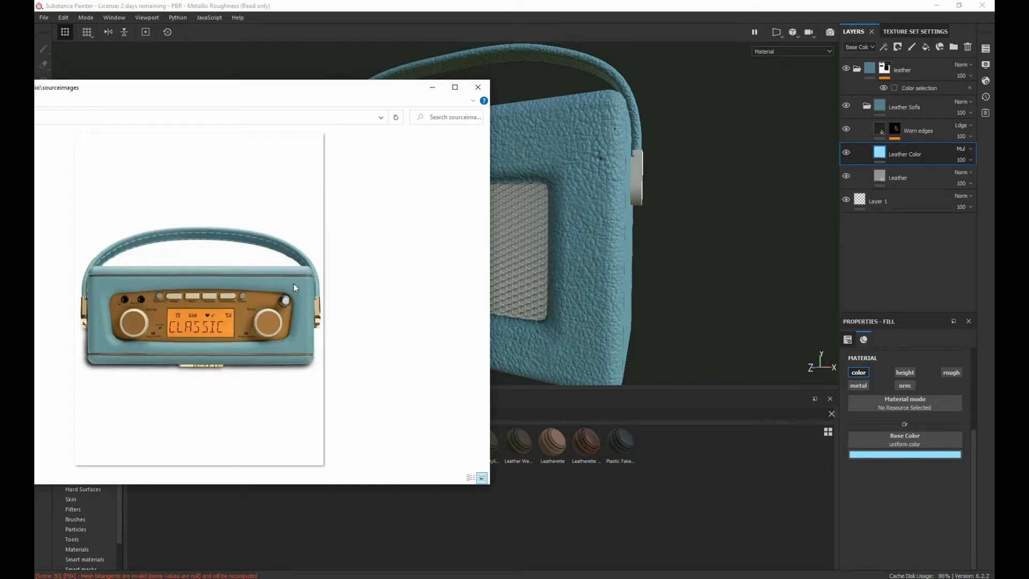
{"action": "left_click", "coordinate": [905, 454]}
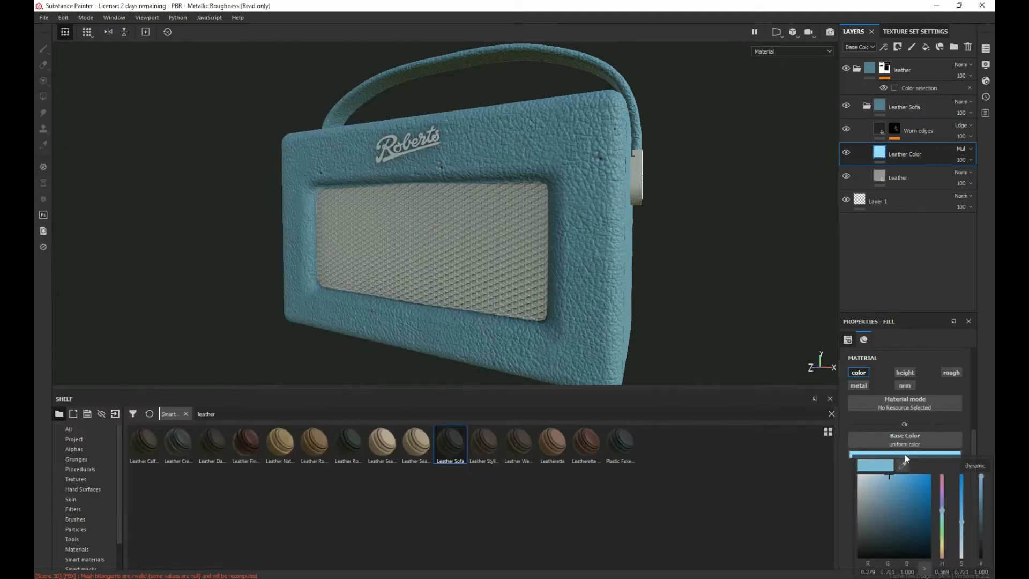
{"action": "left_click_drag", "start_coordinate": [34, 83], "coordinate": [0, 71]}
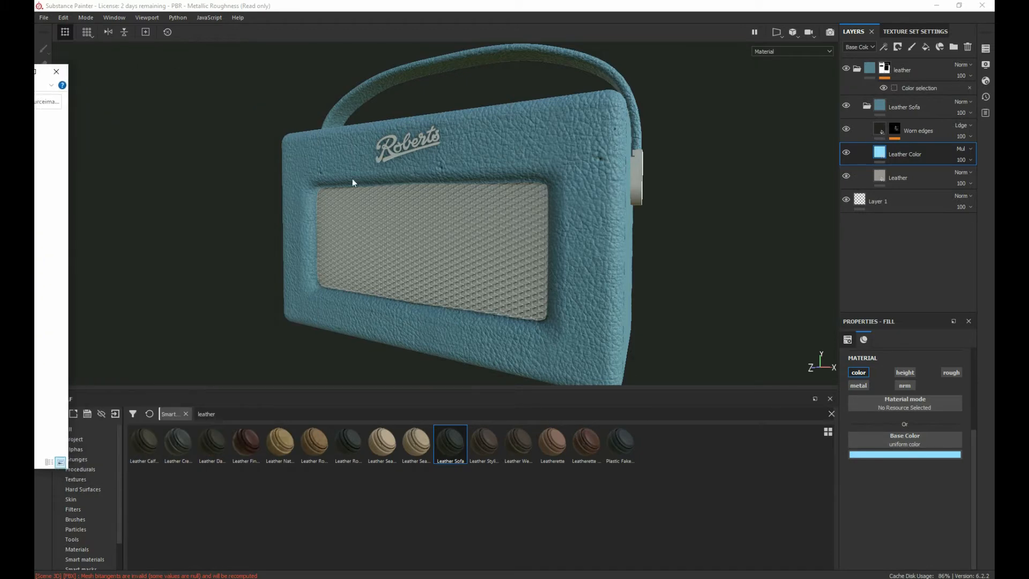
{"action": "left_click", "coordinate": [934, 457]}
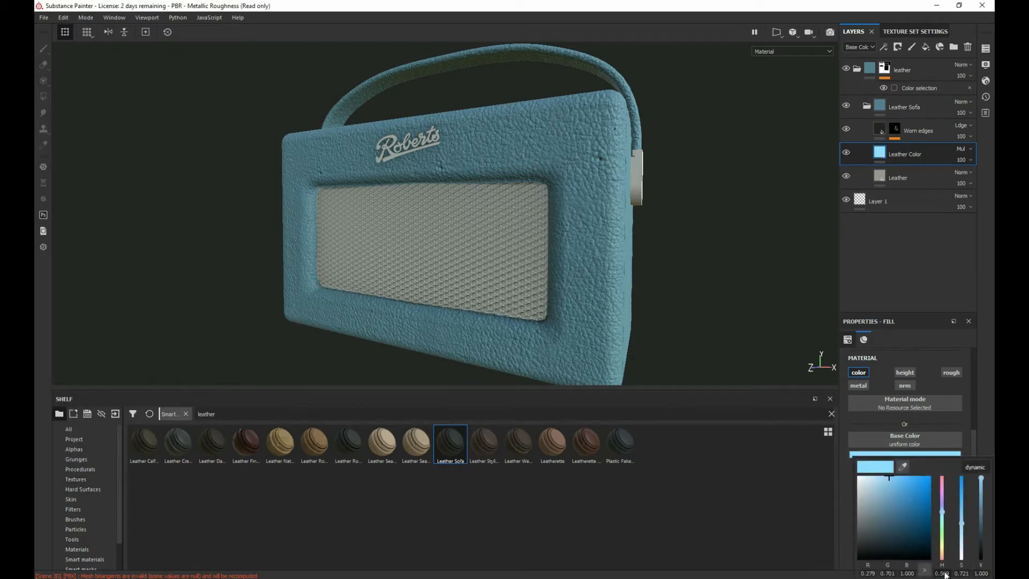
{"action": "left_click_drag", "start_coordinate": [904, 467], "coordinate": [0, 181]}
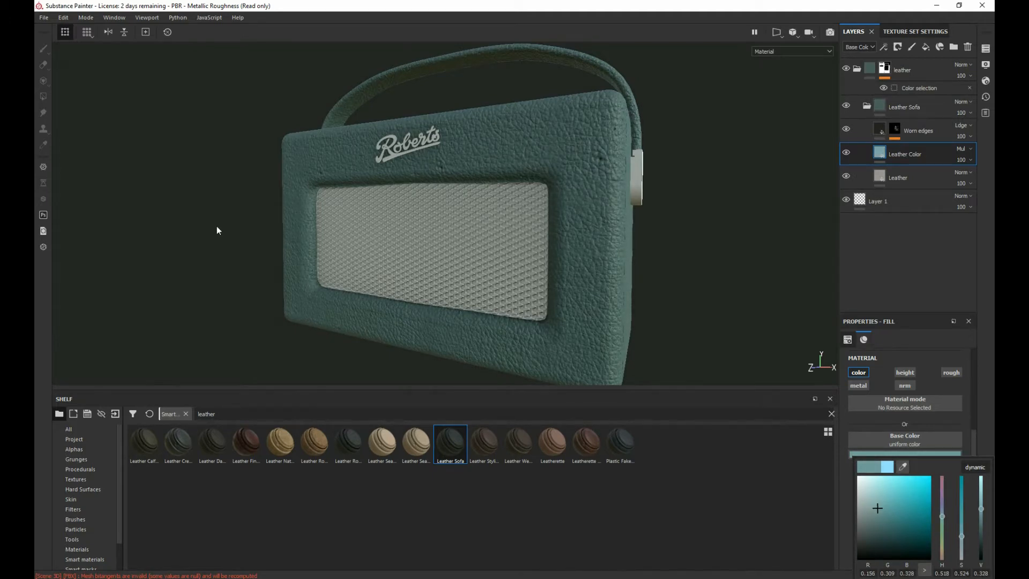
Step: Rotate the environment lighting and brighten the Leather Color base color to saturation 0.690 and value 0.715
{"action": "right_click_drag", "start_coordinate": [217, 227], "coordinate": [410, 202], "text": "shift"}
{"action": "right_click_drag", "start_coordinate": [386, 204], "coordinate": [413, 211], "text": "shift"}
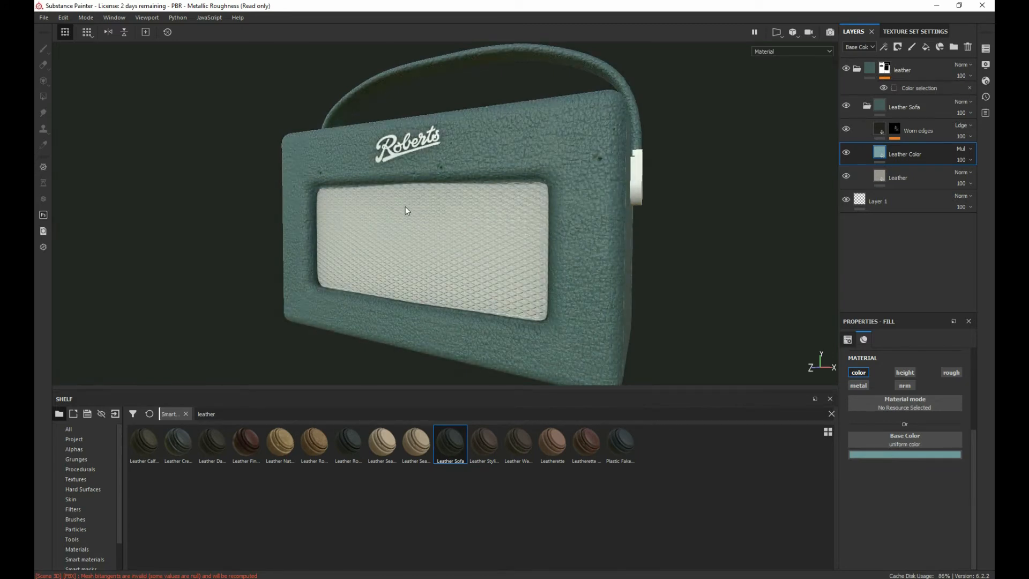
{"action": "left_click", "coordinate": [922, 454]}
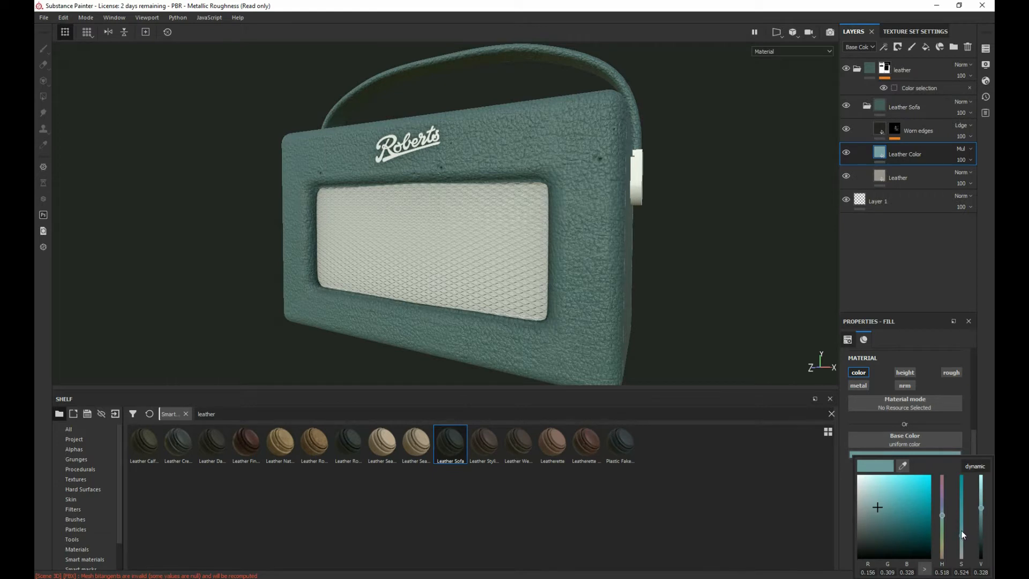
{"action": "left_click_drag", "start_coordinate": [964, 537], "coordinate": [978, 486]}
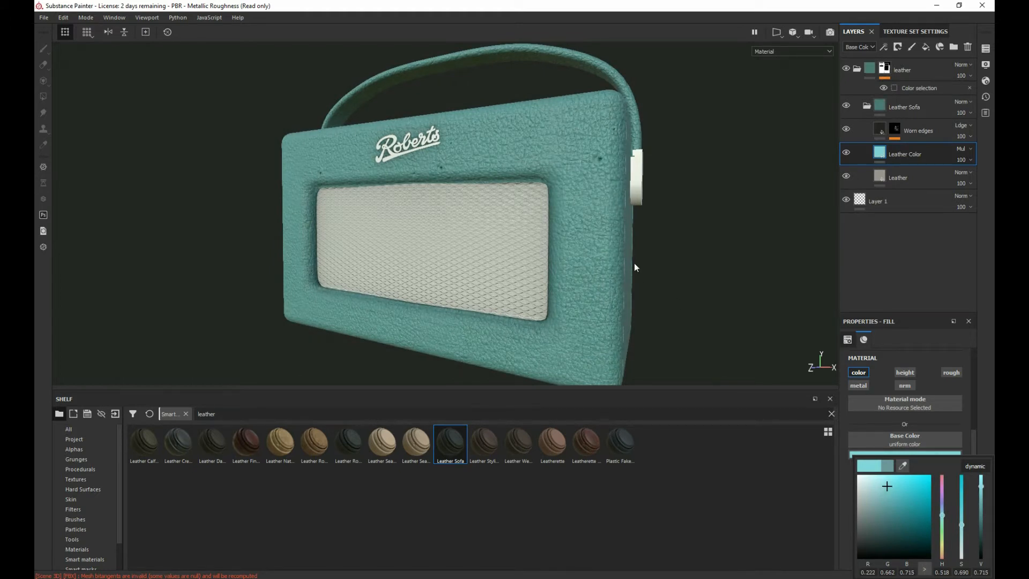
Step: Examine the teal leather on the radio's front and side under different lighting and viewing angles
{"action": "left_click_drag", "start_coordinate": [337, 174], "coordinate": [391, 211], "text": "alt"}
{"action": "middle_click_drag", "start_coordinate": [360, 221], "coordinate": [336, 218], "text": "alt"}
{"action": "left_click_drag", "start_coordinate": [336, 217], "coordinate": [253, 203], "text": "alt"}
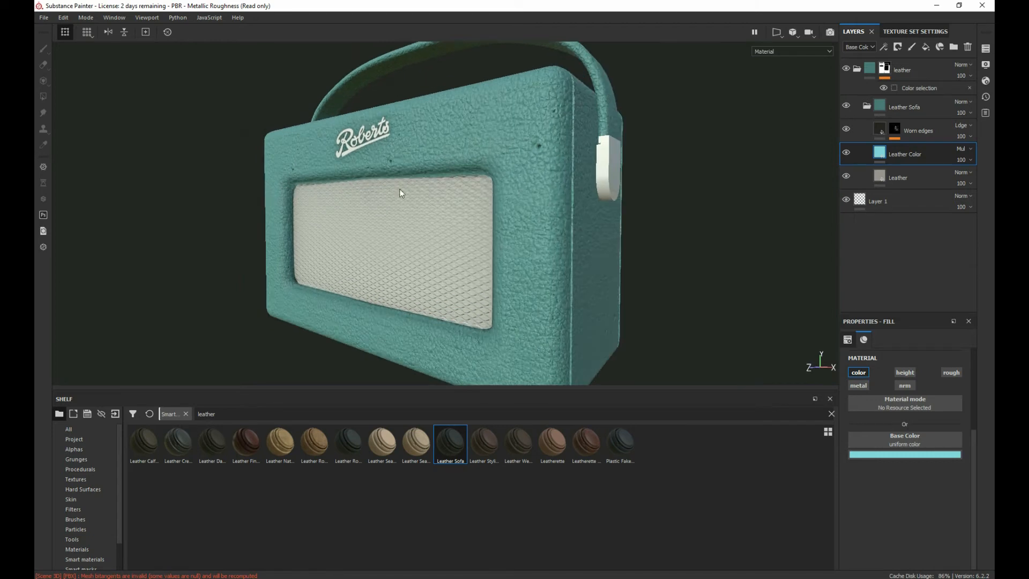
{"action": "middle_click_drag", "start_coordinate": [401, 194], "coordinate": [326, 218], "text": "alt"}
{"action": "right_click_drag", "start_coordinate": [326, 218], "coordinate": [450, 174], "text": "alt"}
{"action": "middle_click_drag", "start_coordinate": [451, 173], "coordinate": [462, 166], "text": "alt"}
{"action": "scroll", "coordinate": [410, 202], "scroll_direction": "down", "scroll_amount": 3}
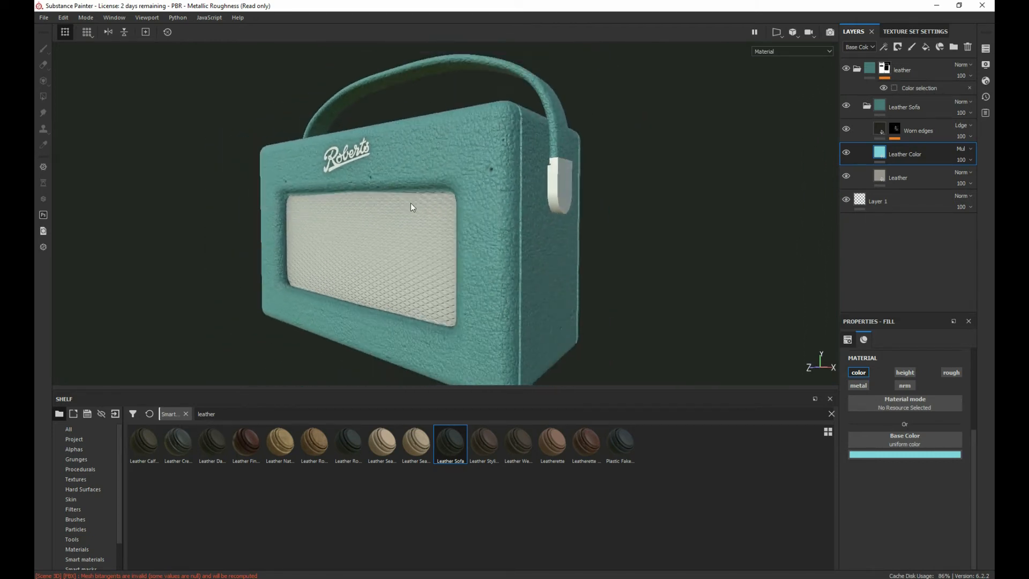
Step: Set the UV scale of the Leather layer's fill to 4
{"action": "scroll", "coordinate": [406, 203], "scroll_direction": "up", "scroll_amount": 5}
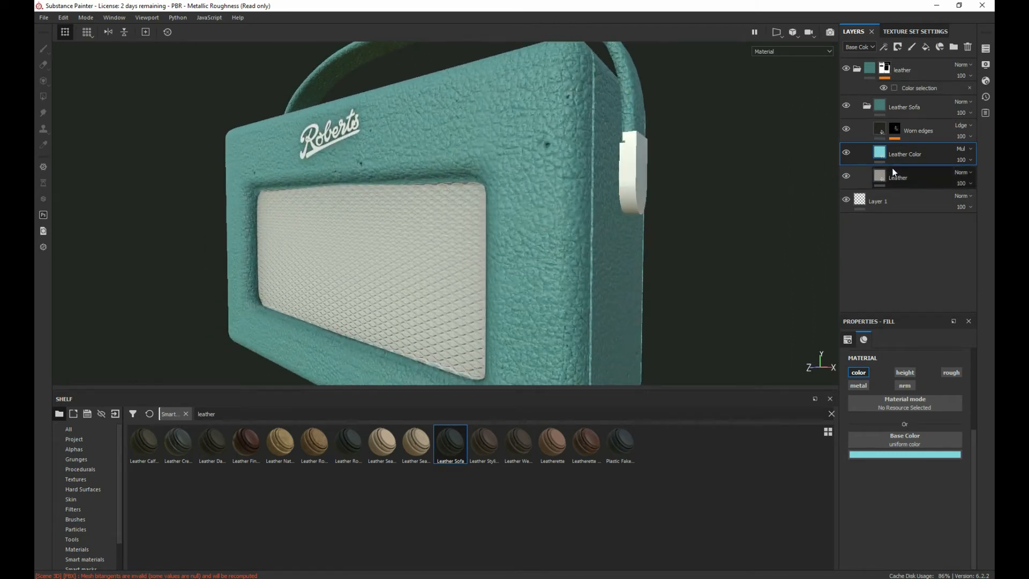
{"action": "left_click", "coordinate": [919, 181]}
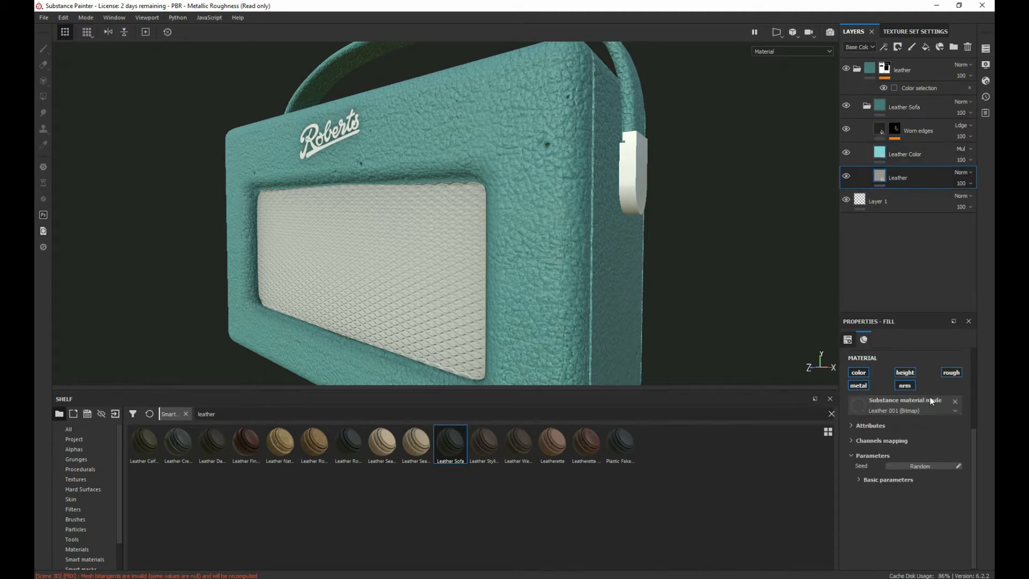
{"action": "scroll", "coordinate": [911, 391], "scroll_direction": "up", "scroll_amount": 3}
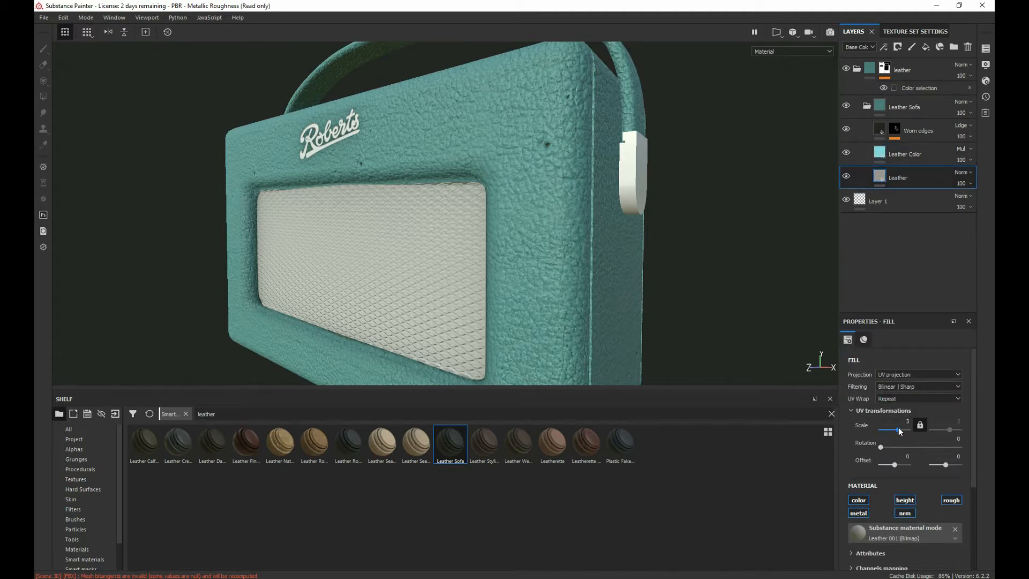
{"action": "left_click", "coordinate": [900, 430]}
{"action": "key", "text": "BackSpace"}
{"action": "type", "text": "4"}
{"action": "key", "text": "Return"}
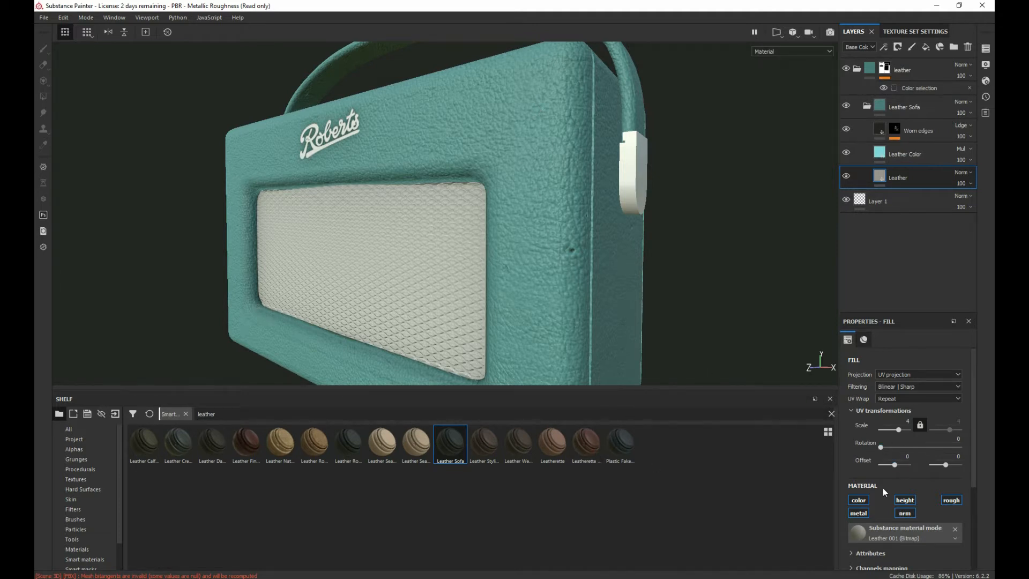
Step: Compare the Leather layer's surface with its roughness, height and normal channels toggled off and on
{"action": "scroll", "coordinate": [882, 488], "scroll_direction": "down", "scroll_amount": 2}
{"action": "left_click", "coordinate": [955, 442]}
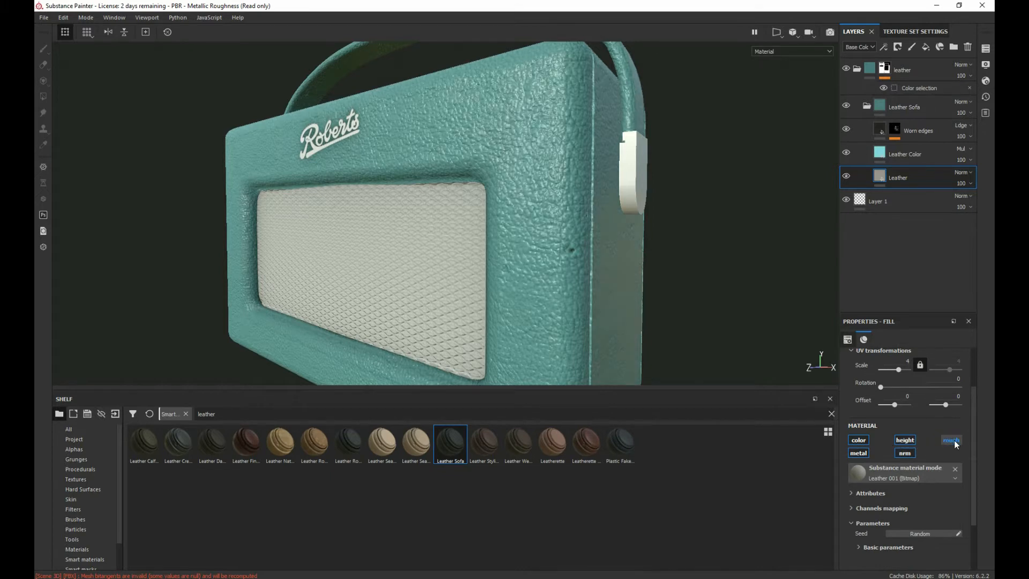
{"action": "left_click", "coordinate": [955, 441]}
{"action": "left_click", "coordinate": [905, 442]}
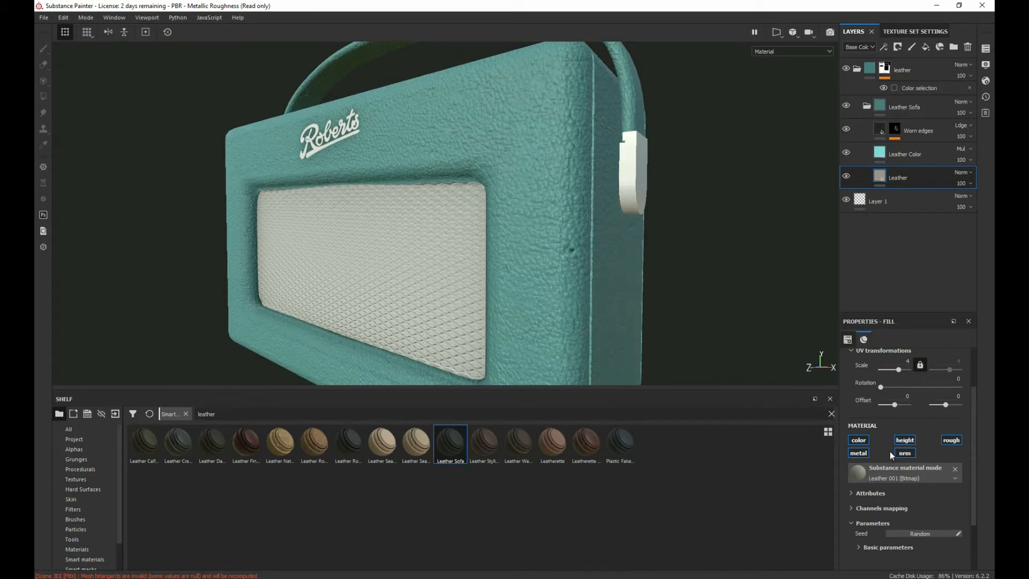
{"action": "left_click", "coordinate": [905, 453]}
{"action": "left_click", "coordinate": [904, 453]}
Step: Expand the Leather material's basic parameters and set Normal Intensity to 0.2
{"action": "scroll", "coordinate": [899, 485], "scroll_direction": "down", "scroll_amount": 2}
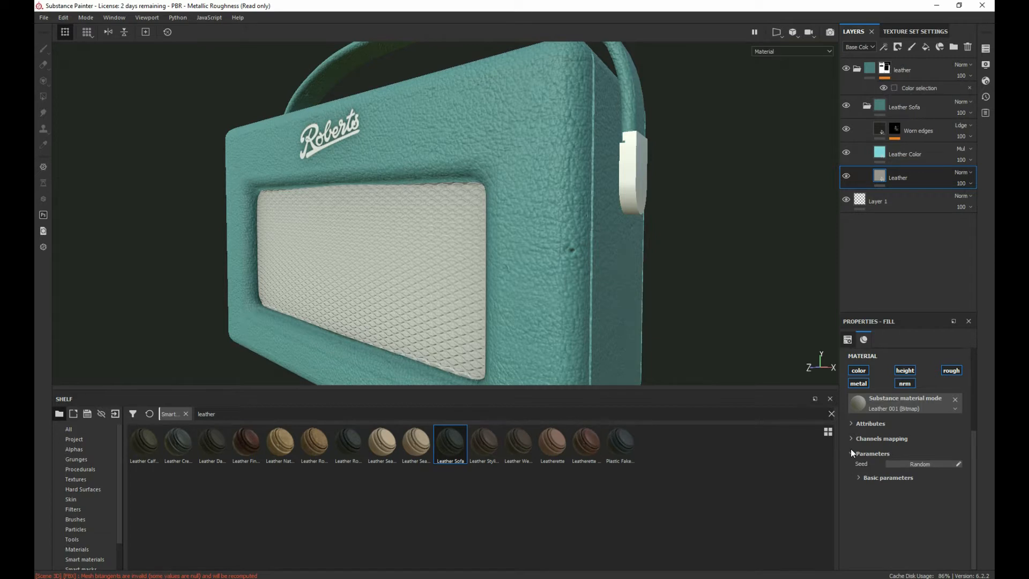
{"action": "left_click", "coordinate": [852, 424]}
{"action": "scroll", "coordinate": [850, 439], "scroll_direction": "down", "scroll_amount": 1}
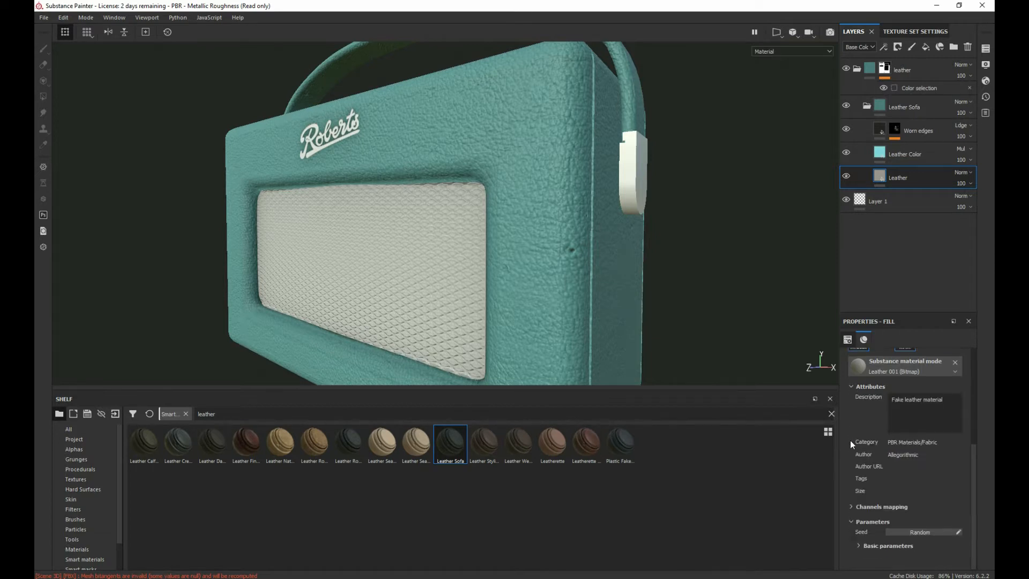
{"action": "scroll", "coordinate": [853, 423], "scroll_direction": "up", "scroll_amount": 1}
{"action": "left_click", "coordinate": [851, 416]}
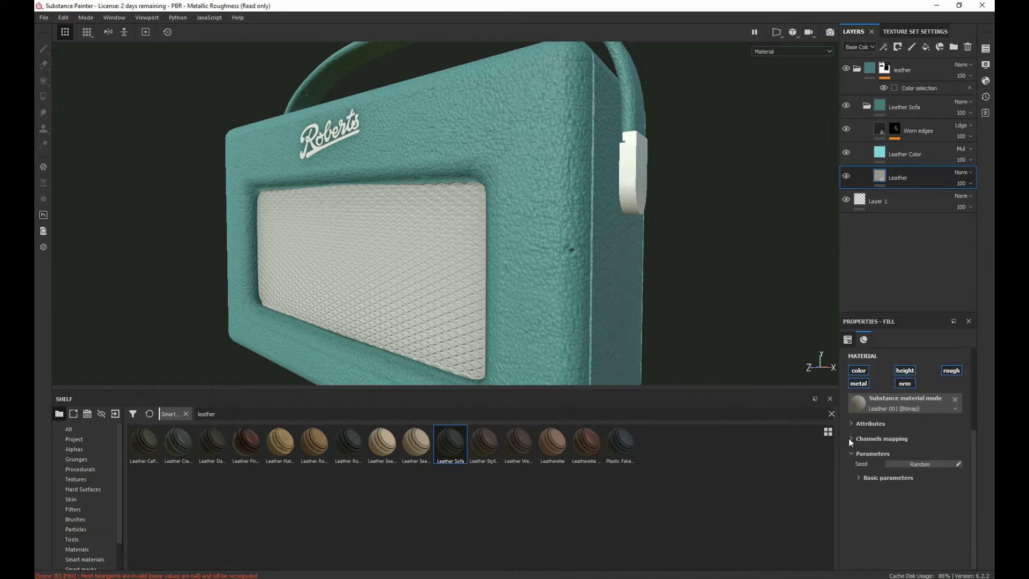
{"action": "left_click", "coordinate": [850, 438]}
{"action": "left_click", "coordinate": [850, 440]}
{"action": "left_click", "coordinate": [851, 453]}
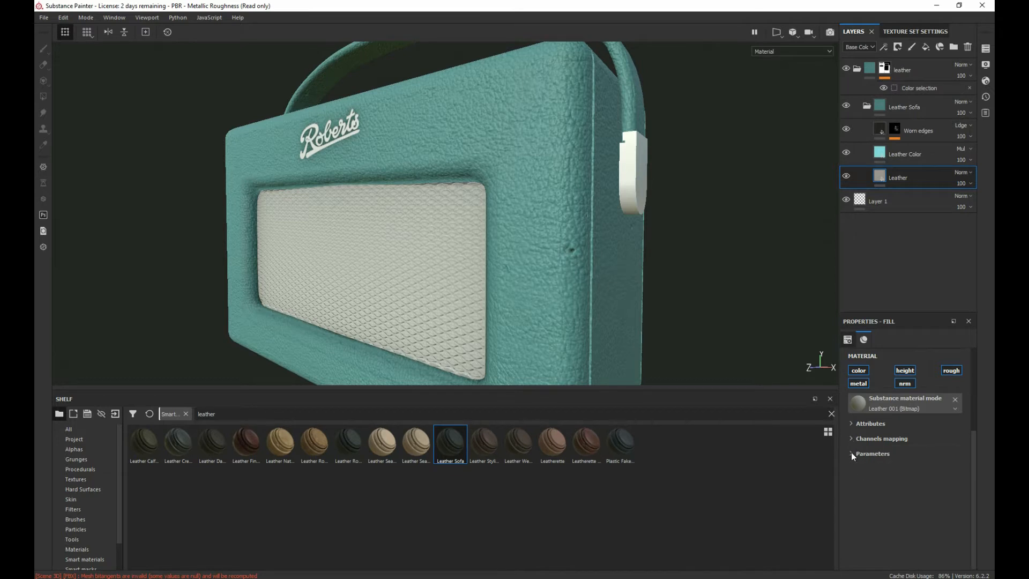
{"action": "left_click", "coordinate": [853, 454]}
{"action": "left_click", "coordinate": [863, 477]}
{"action": "scroll", "coordinate": [879, 480], "scroll_direction": "down", "scroll_amount": 4}
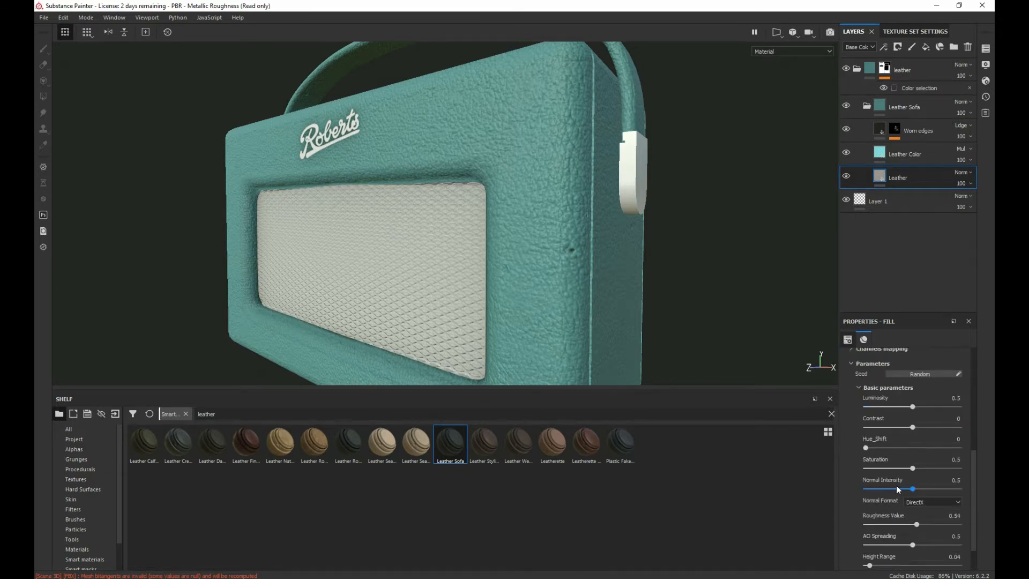
{"action": "left_click_drag", "start_coordinate": [913, 459], "coordinate": [884, 459]}
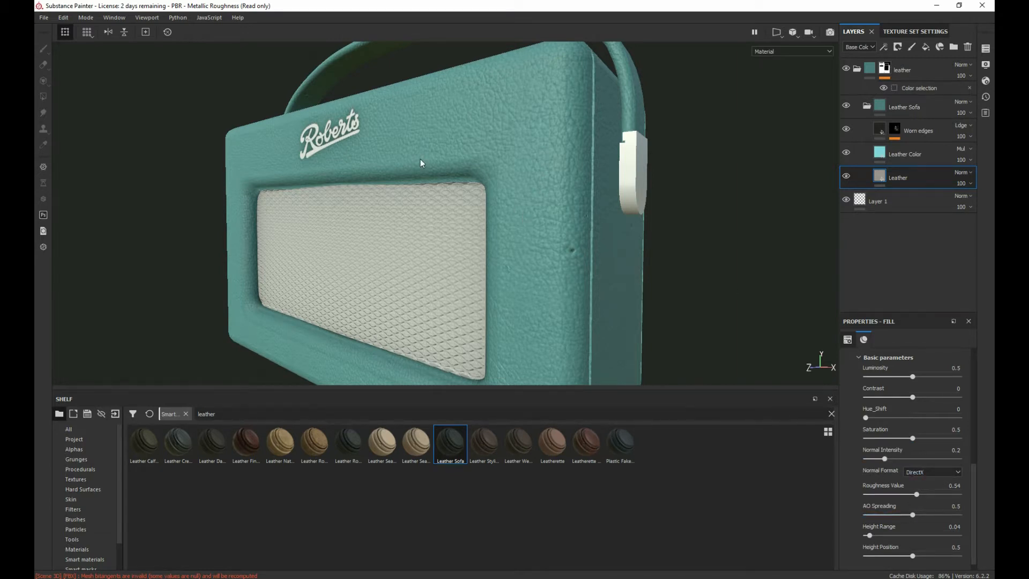
Step: Set the Leather material's AO Spreading to 0.35 and Height Position to 0.33
{"action": "left_click_drag", "start_coordinate": [420, 160], "coordinate": [510, 173], "text": "alt"}
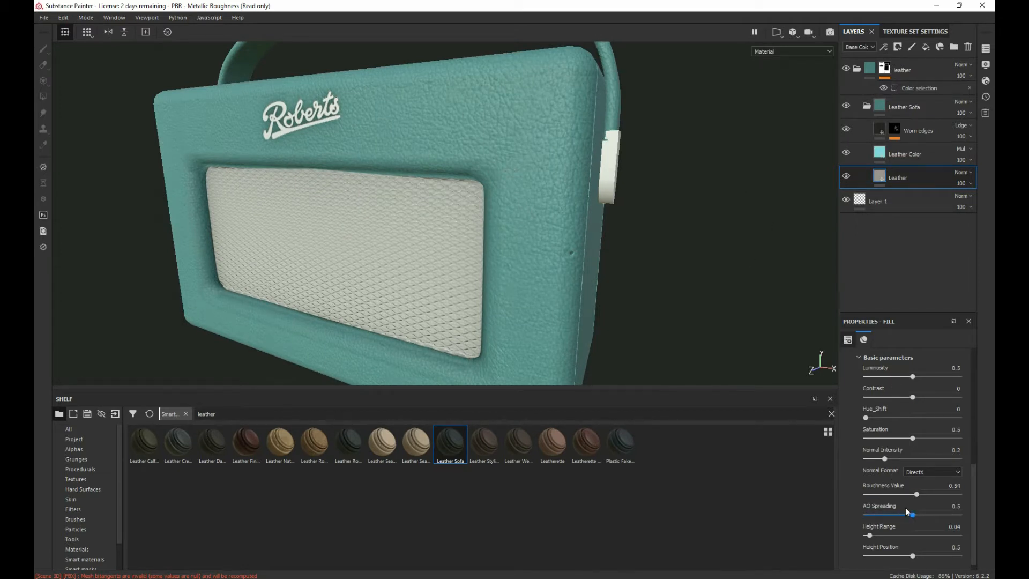
{"action": "left_click_drag", "start_coordinate": [906, 516], "coordinate": [870, 515]}
{"action": "left_click_drag", "start_coordinate": [901, 560], "coordinate": [913, 560]}
{"action": "left_click", "coordinate": [897, 559]}
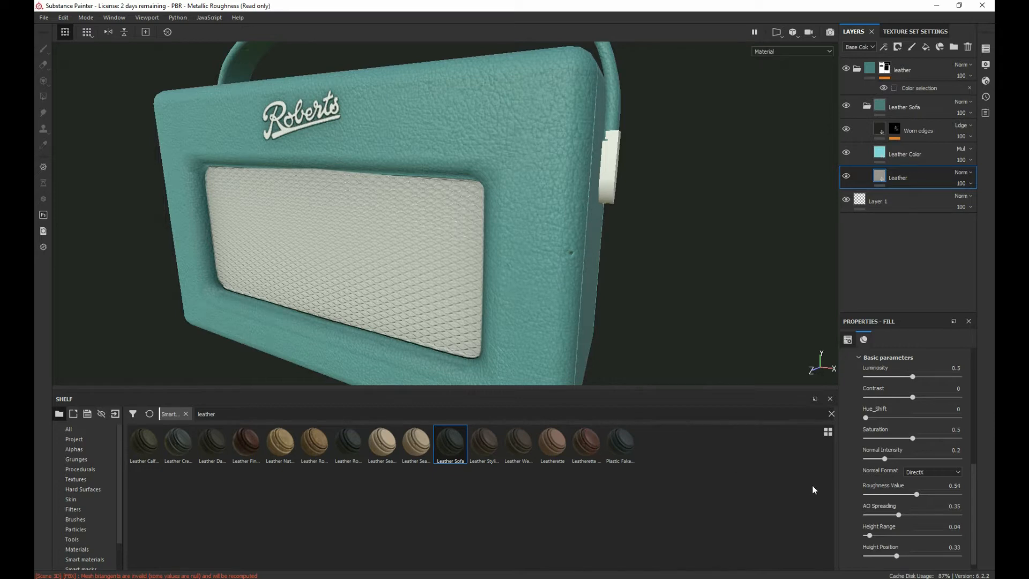
Step: Examine the leather grain around the Roberts logo, speaker grille and radio side from several angles
{"action": "left_click_drag", "start_coordinate": [598, 224], "coordinate": [809, 233], "text": "alt"}
{"action": "middle_click_drag", "start_coordinate": [380, 156], "coordinate": [617, 160], "text": "alt"}
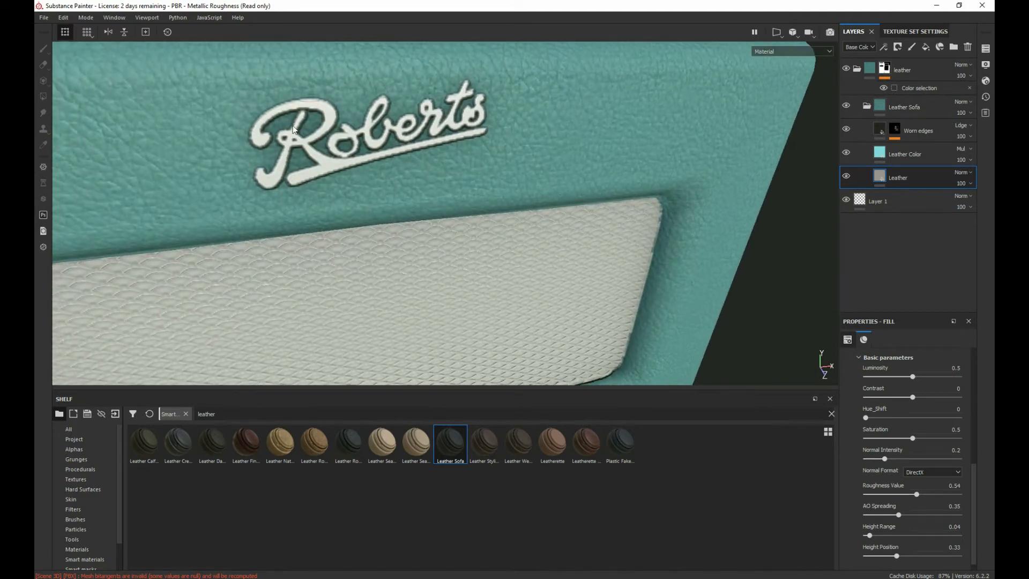
{"action": "left_click_drag", "start_coordinate": [437, 161], "coordinate": [341, 145], "text": "alt"}
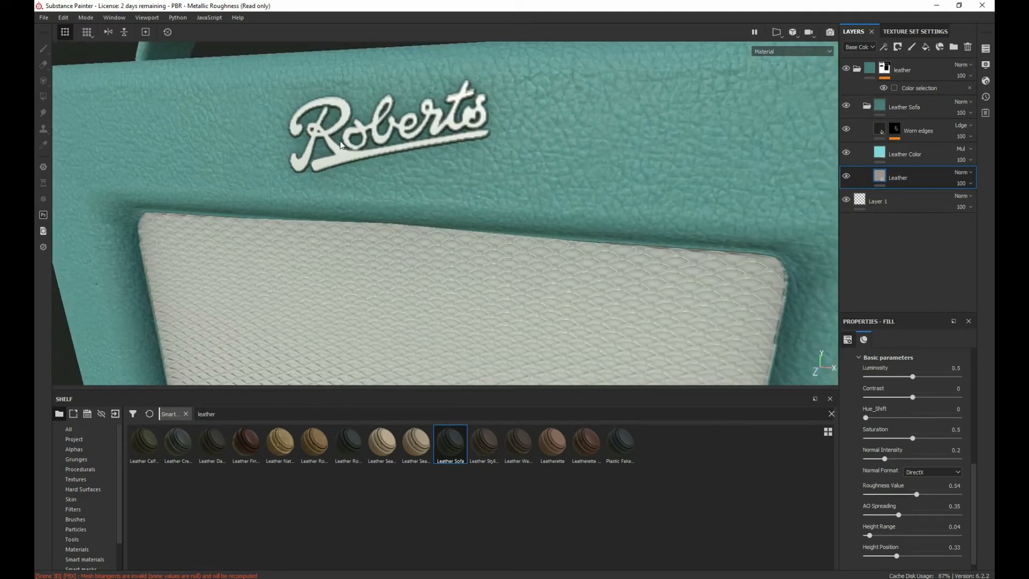
{"action": "scroll", "coordinate": [625, 271], "scroll_direction": "up", "scroll_amount": 3}
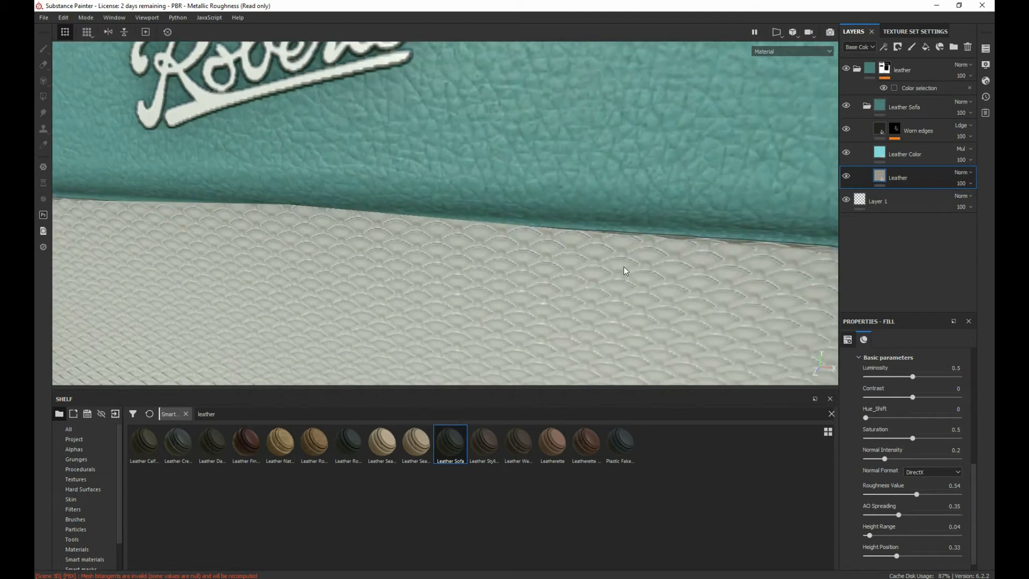
{"action": "scroll", "coordinate": [638, 252], "scroll_direction": "down", "scroll_amount": 5}
{"action": "middle_click_drag", "start_coordinate": [600, 200], "coordinate": [387, 194], "text": "alt"}
{"action": "left_click_drag", "start_coordinate": [388, 197], "coordinate": [549, 159], "text": "alt"}
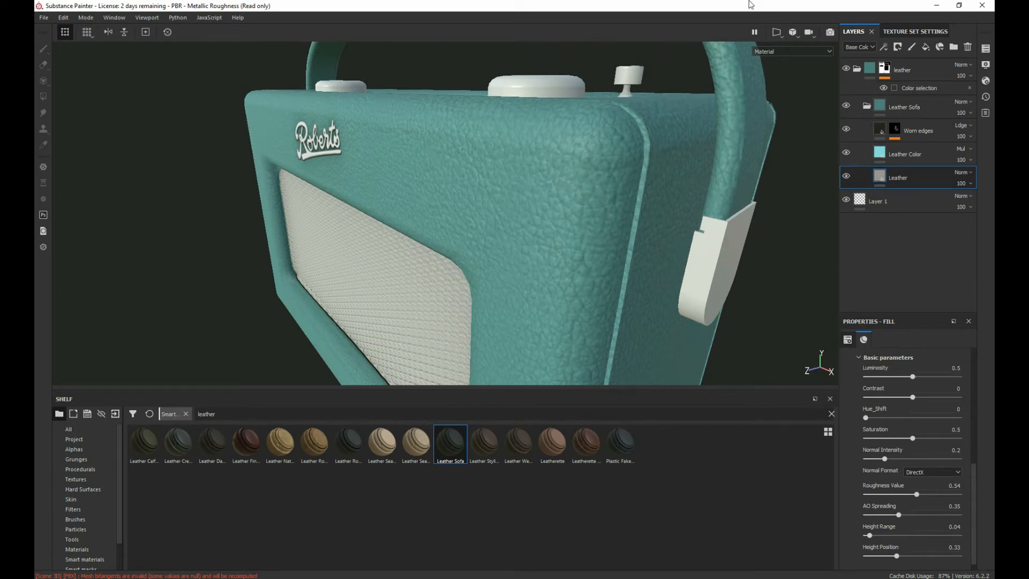
{"action": "left_click_drag", "start_coordinate": [781, 95], "coordinate": [402, 201], "text": "alt"}
{"action": "middle_click_drag", "start_coordinate": [383, 168], "coordinate": [419, 82], "text": "alt"}
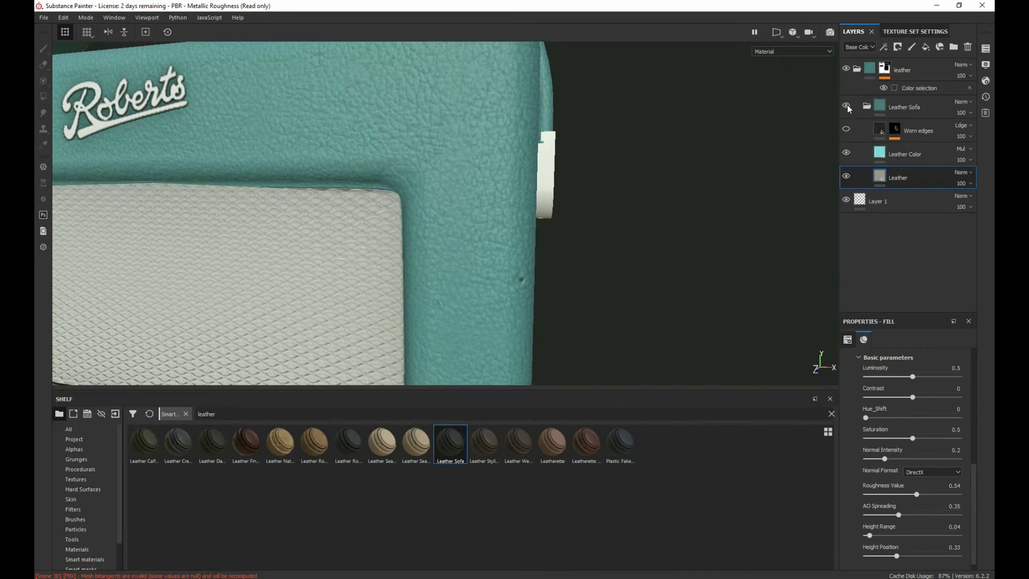
Step: Hide the Worn edges layer and compare the radio with Leather Sofa, Leather Color and Leather toggled off and on
{"action": "left_click", "coordinate": [847, 105]}
{"action": "left_click", "coordinate": [848, 105]}
{"action": "left_click", "coordinate": [846, 153]}
{"action": "left_click", "coordinate": [846, 153]}
{"action": "left_click", "coordinate": [846, 176]}
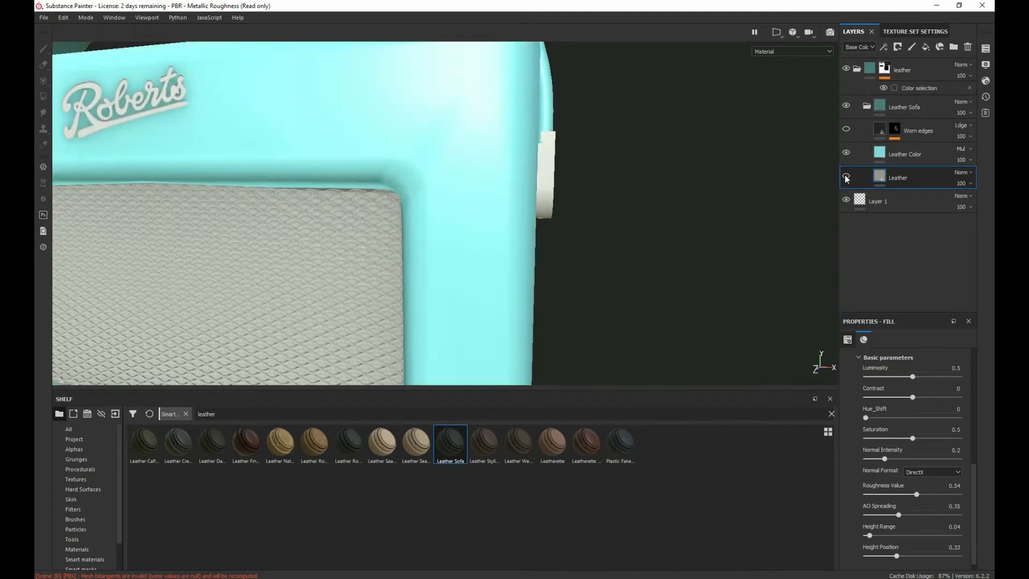
{"action": "left_click", "coordinate": [846, 177]}
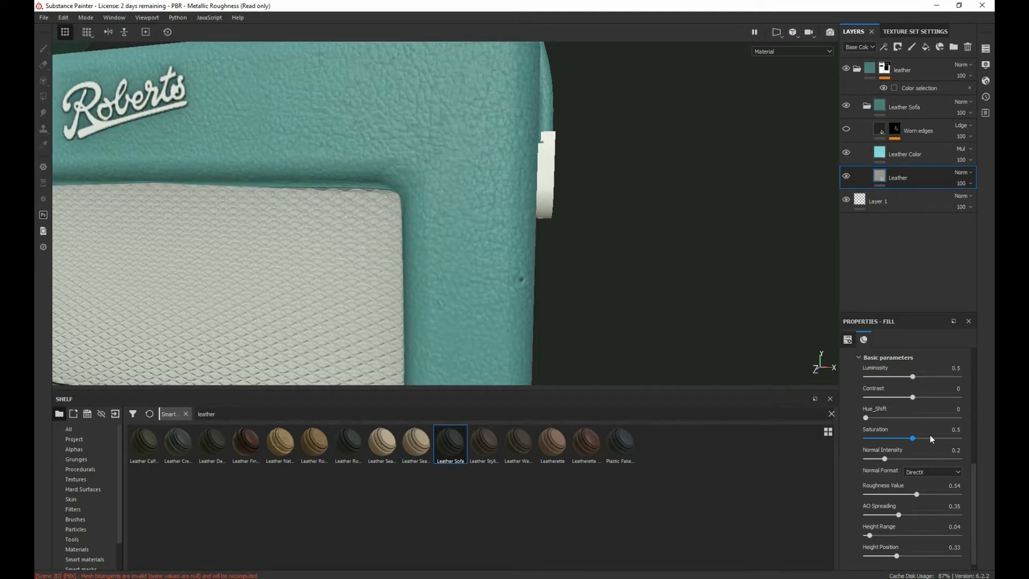
Step: Examine the teal leather on the radio's front, sides and top without the worn edges
{"action": "scroll", "coordinate": [901, 439], "scroll_direction": "up", "scroll_amount": 8}
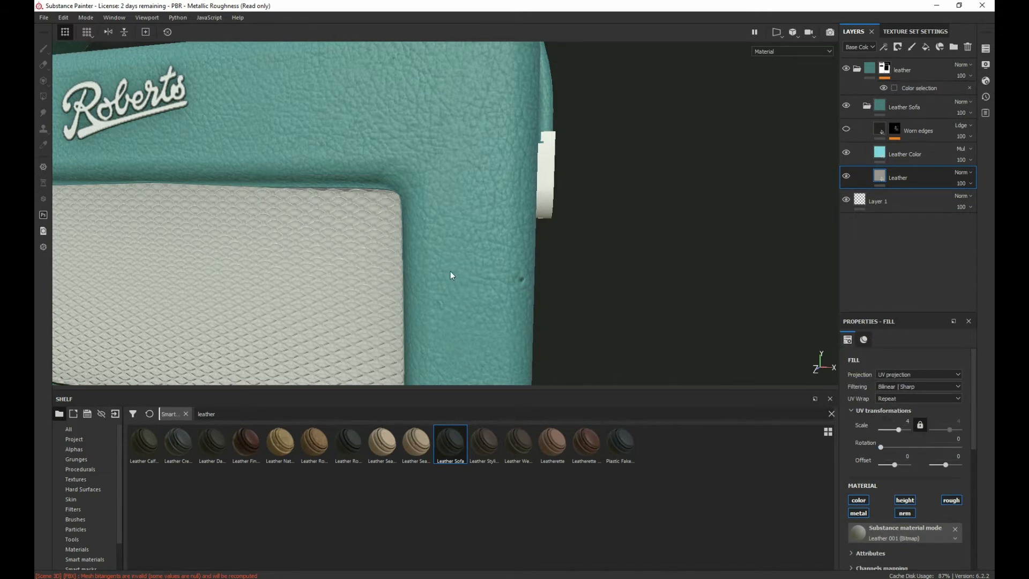
{"action": "left_click_drag", "start_coordinate": [450, 271], "coordinate": [329, 273], "text": "alt"}
{"action": "mouse_move", "coordinate": [452, 289]}
{"action": "left_mouse_down", "text": "alt"}
{"action": "mouse_move", "coordinate": [459, 295]}
{"action": "mouse_move", "coordinate": [399, 296]}
{"action": "mouse_move", "coordinate": [497, 156]}
{"action": "mouse_move", "coordinate": [477, 250]}
{"action": "mouse_move", "coordinate": [531, 145]}
{"action": "mouse_move", "coordinate": [486, 188]}
{"action": "left_mouse_up", "text": "alt"}
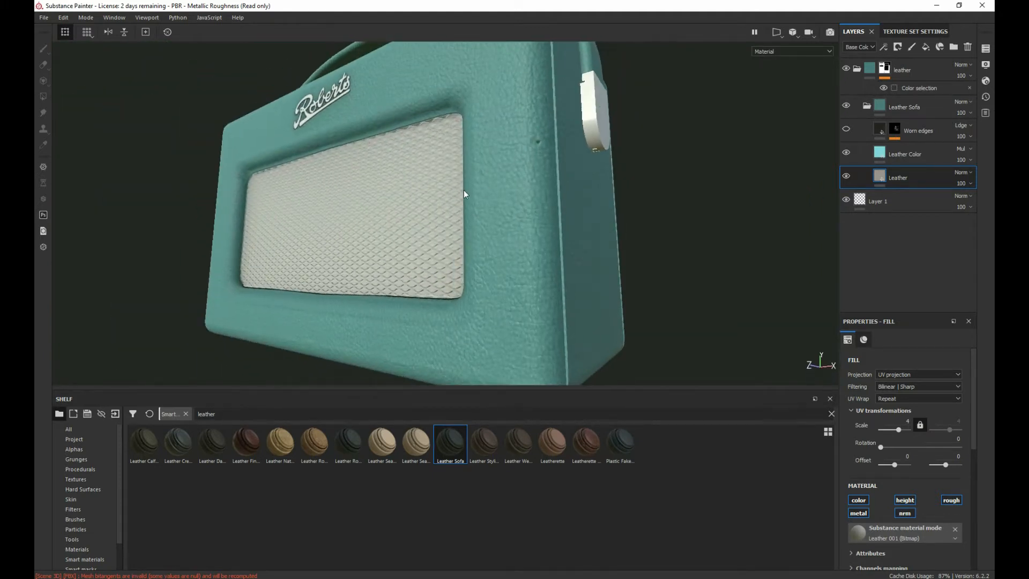
{"action": "right_click_drag", "start_coordinate": [670, 320], "coordinate": [592, 375], "text": "alt"}
{"action": "middle_click_drag", "start_coordinate": [591, 374], "coordinate": [586, 168], "text": "alt"}
{"action": "left_click_drag", "start_coordinate": [586, 168], "coordinate": [772, 164], "text": "alt"}
{"action": "middle_click_drag", "start_coordinate": [406, 140], "coordinate": [631, 314], "text": "alt"}
{"action": "left_click_drag", "start_coordinate": [460, 219], "coordinate": [555, 261], "text": "alt"}
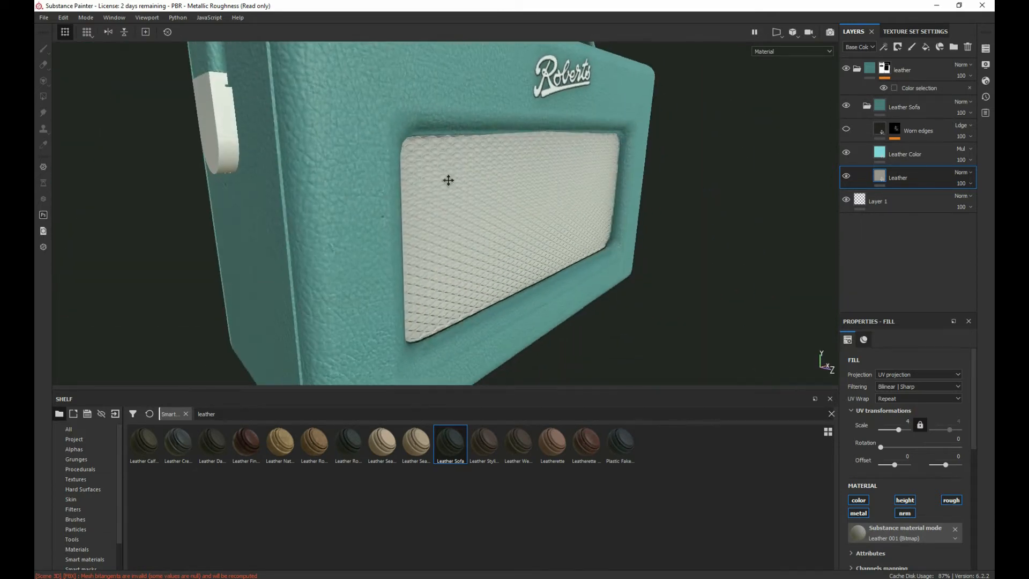
{"action": "middle_click_drag", "start_coordinate": [449, 179], "coordinate": [496, 322], "text": "alt"}
{"action": "left_click_drag", "start_coordinate": [445, 225], "coordinate": [469, 188], "text": "alt"}
{"action": "right_click_drag", "start_coordinate": [358, 164], "coordinate": [416, 167], "text": "alt"}
{"action": "left_click_drag", "start_coordinate": [416, 166], "coordinate": [262, 206], "text": "alt"}
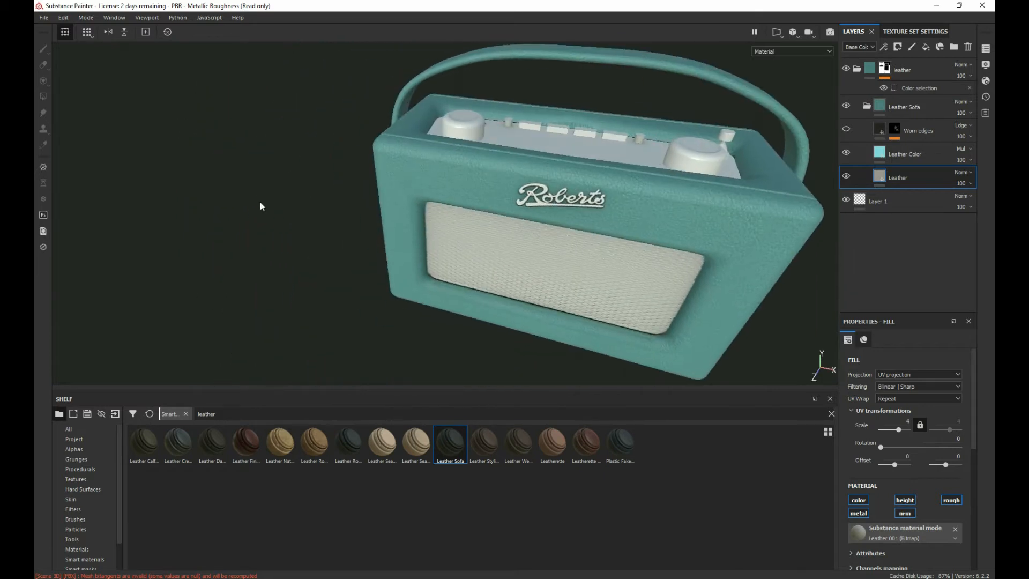
{"action": "left_click_drag", "start_coordinate": [494, 226], "coordinate": [301, 175], "text": "alt"}
{"action": "middle_click_drag", "start_coordinate": [481, 258], "coordinate": [442, 250], "text": "alt"}
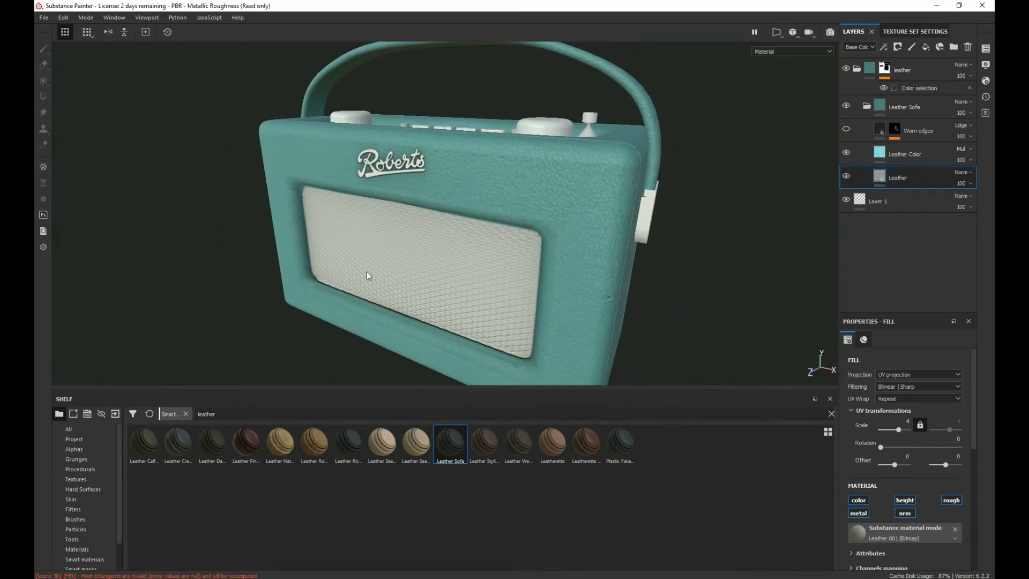
{"action": "middle_click_drag", "start_coordinate": [492, 194], "coordinate": [474, 189], "text": "alt"}
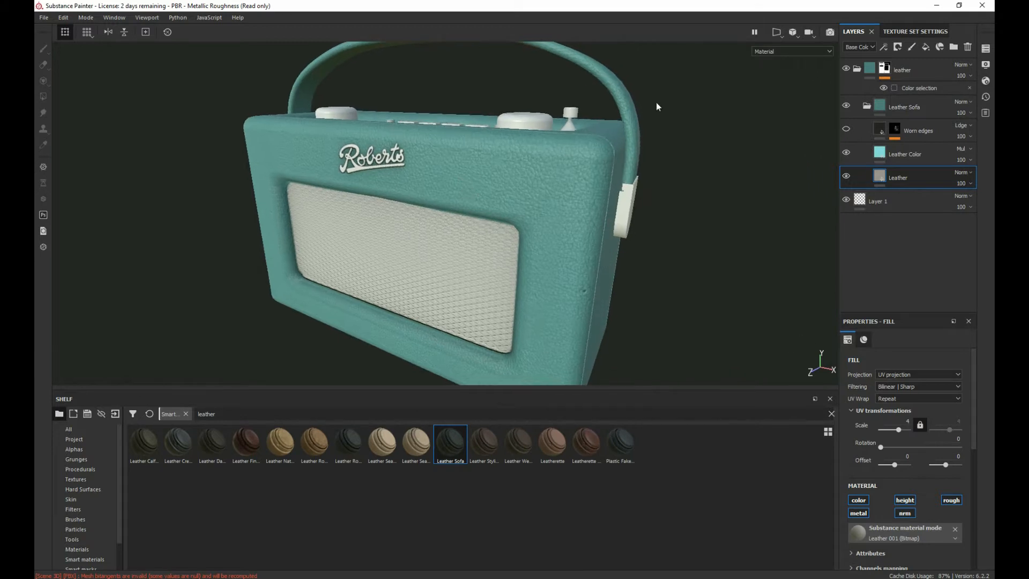
Step: Create a new folder above the leather folder and name it brass
{"action": "left_click", "coordinate": [857, 69]}
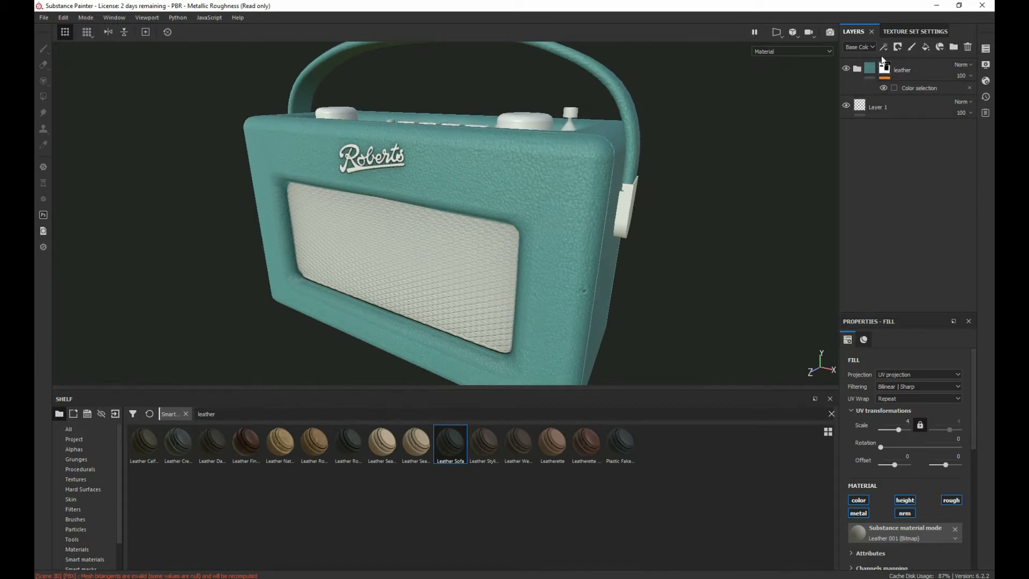
{"action": "left_click", "coordinate": [953, 47]}
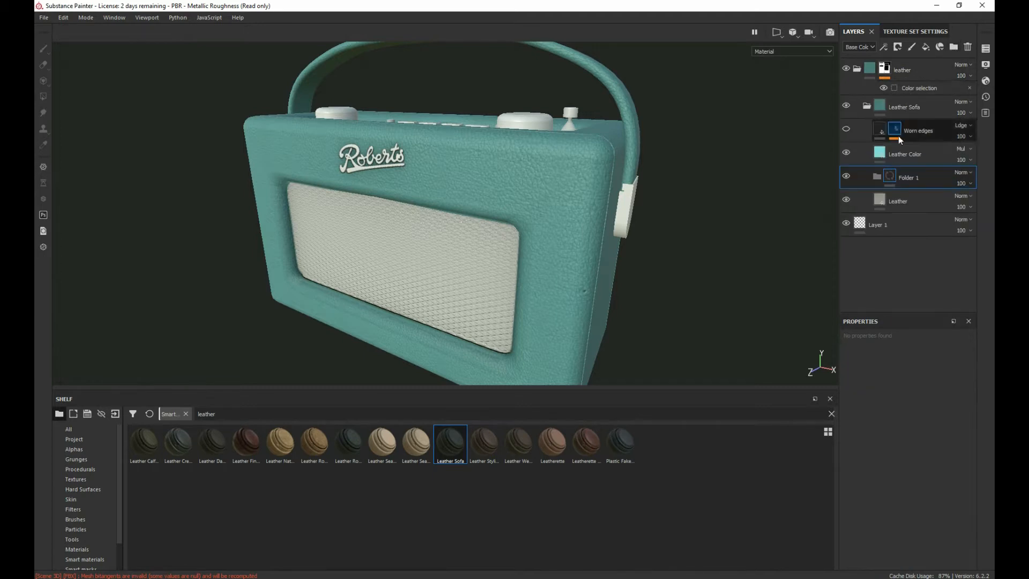
{"action": "left_click_drag", "start_coordinate": [914, 176], "coordinate": [928, 64]}
{"action": "left_click", "coordinate": [858, 92]}
{"action": "double_click", "coordinate": [887, 70]}
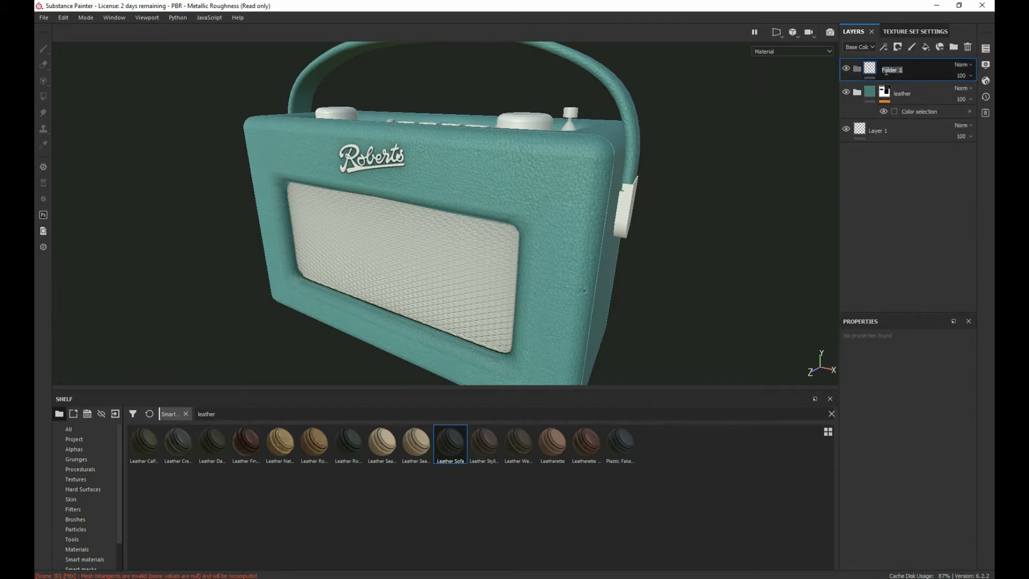
{"action": "type", "text": "brass"}
{"action": "key", "text": "Return"}
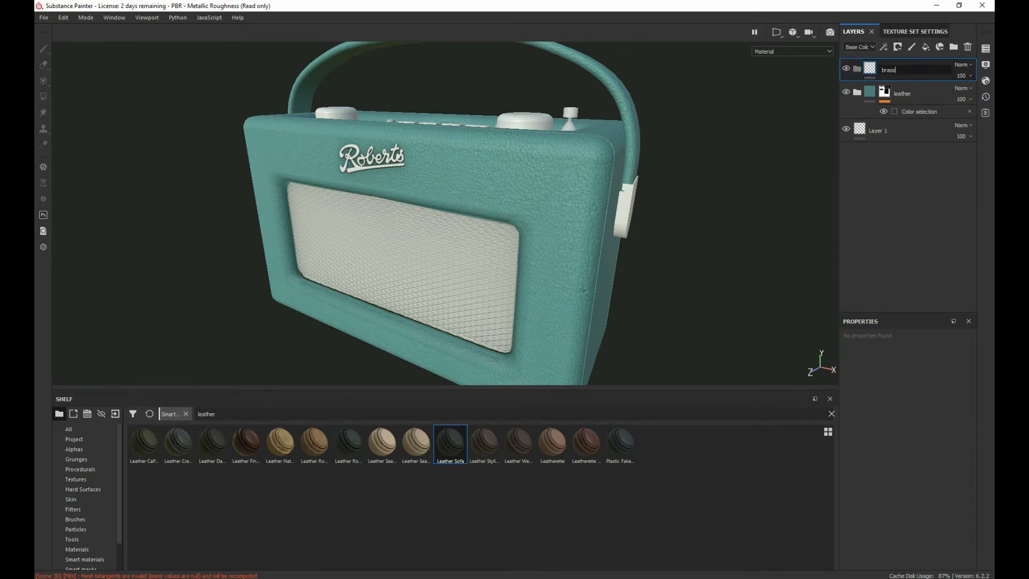
Step: Add the Brass Pure material inside the brass folder
{"action": "left_click", "coordinate": [76, 550]}
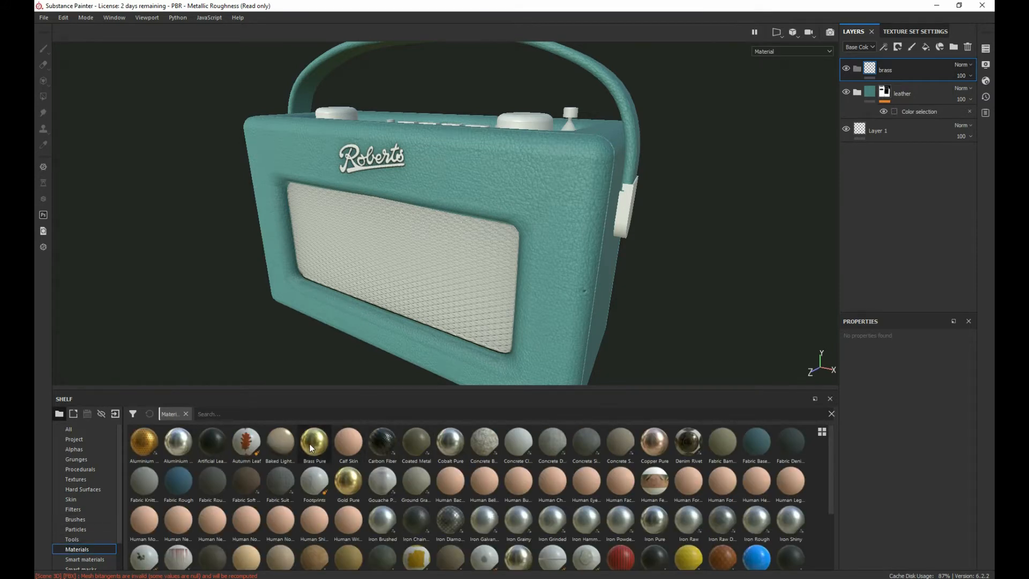
{"action": "left_click_drag", "start_coordinate": [311, 448], "coordinate": [882, 67]}
{"action": "left_click_drag", "start_coordinate": [492, 242], "coordinate": [533, 212], "text": "alt"}
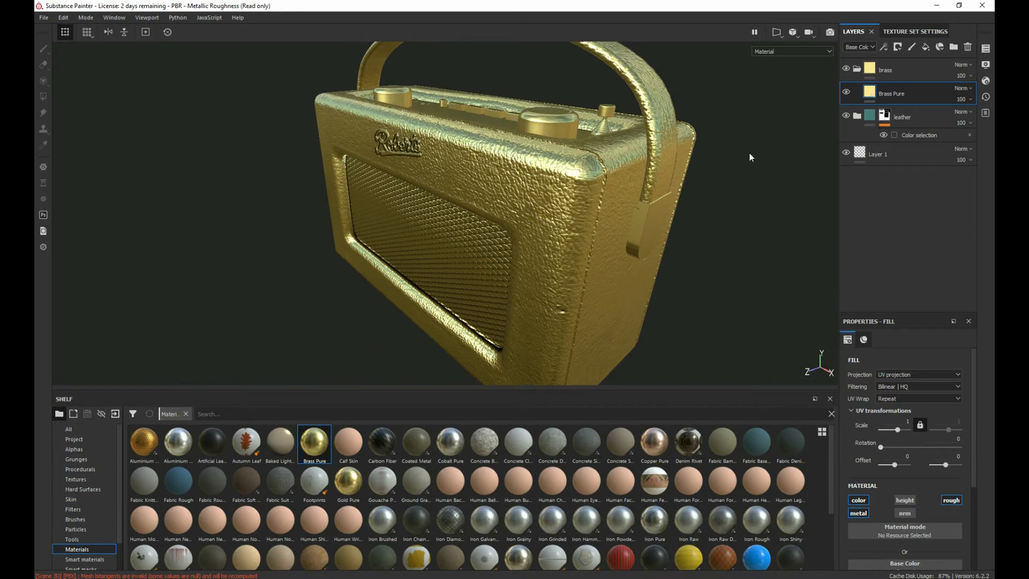
Step: Add a mask with color selection to the brass folder
{"action": "left_click", "coordinate": [906, 67]}
{"action": "right_click", "coordinate": [909, 69]}
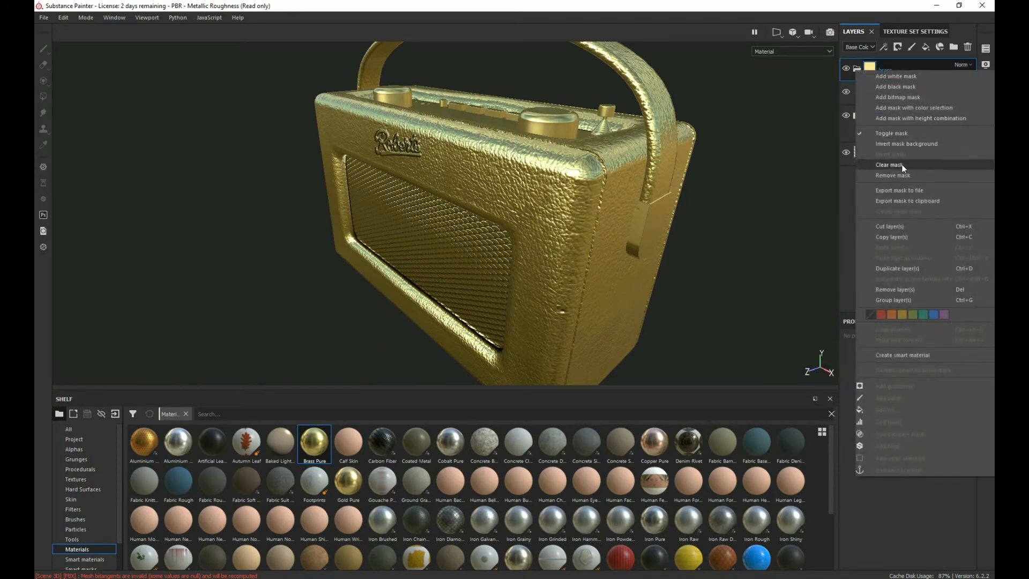
{"action": "left_click", "coordinate": [902, 109]}
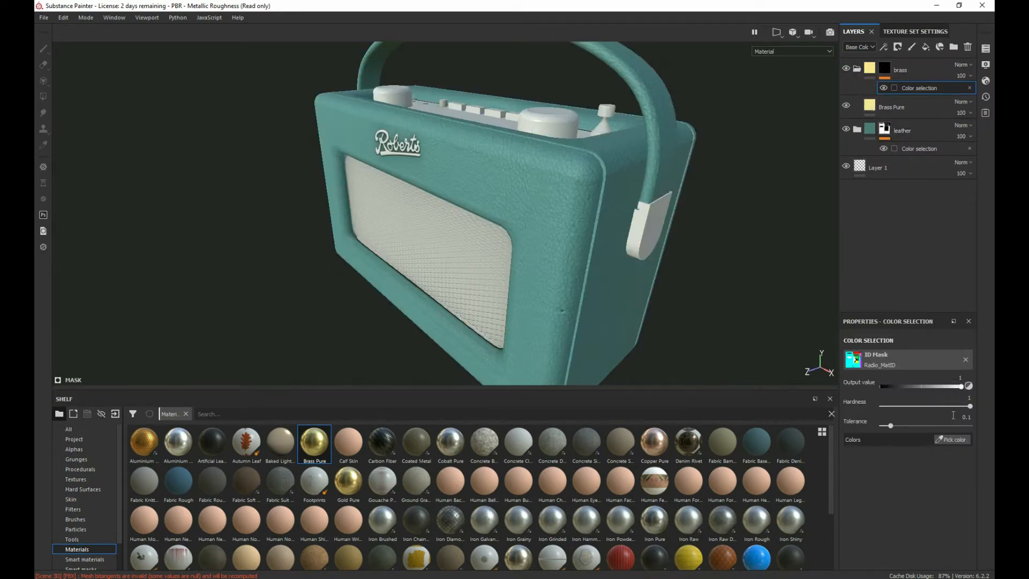
Step: Pick the yellow ID colour of the handle bracket for the brass folder's color selection mask
{"action": "left_click", "coordinate": [958, 440]}
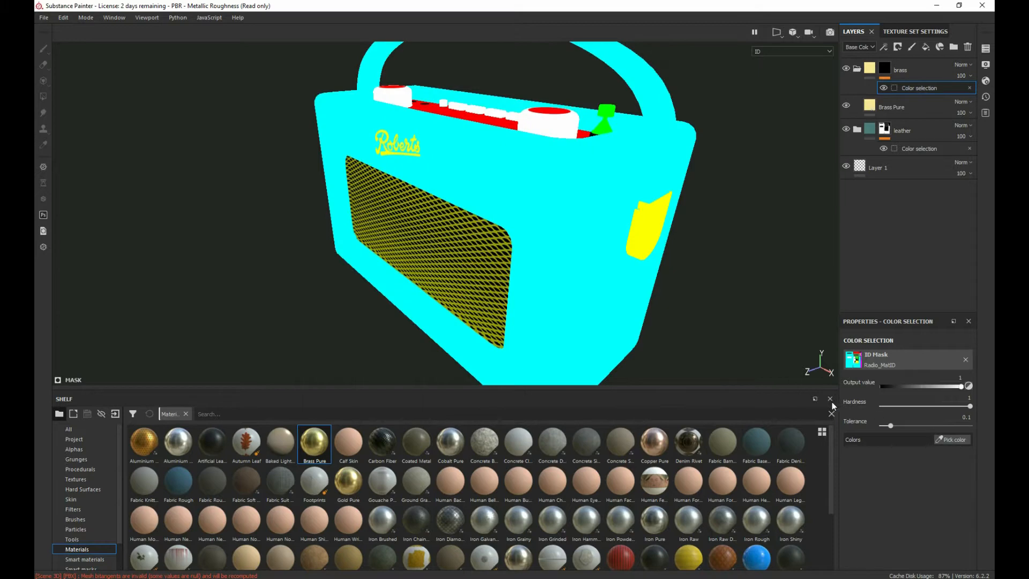
{"action": "left_click", "coordinate": [657, 224]}
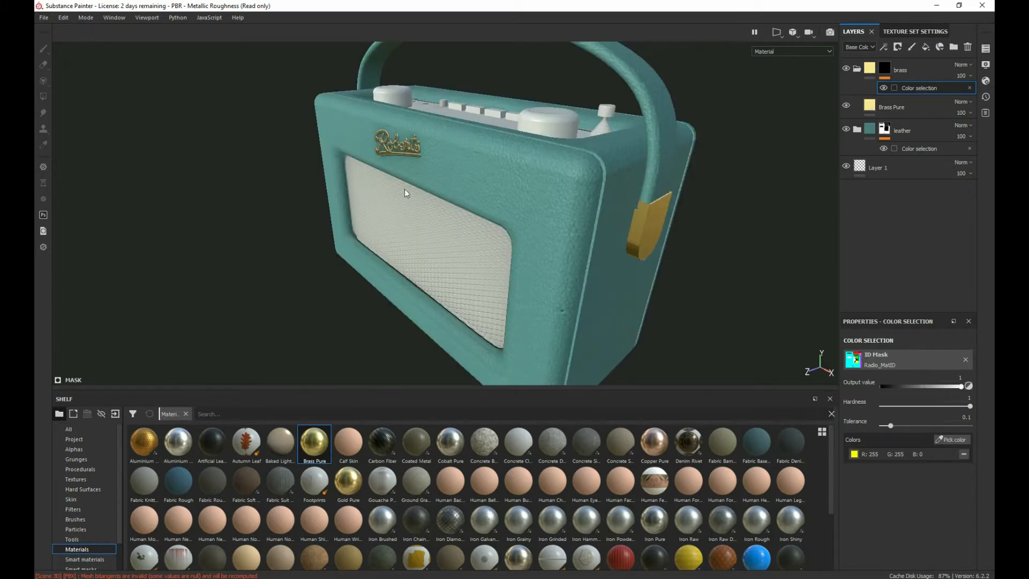
{"action": "left_click_drag", "start_coordinate": [394, 166], "coordinate": [383, 148], "text": "alt"}
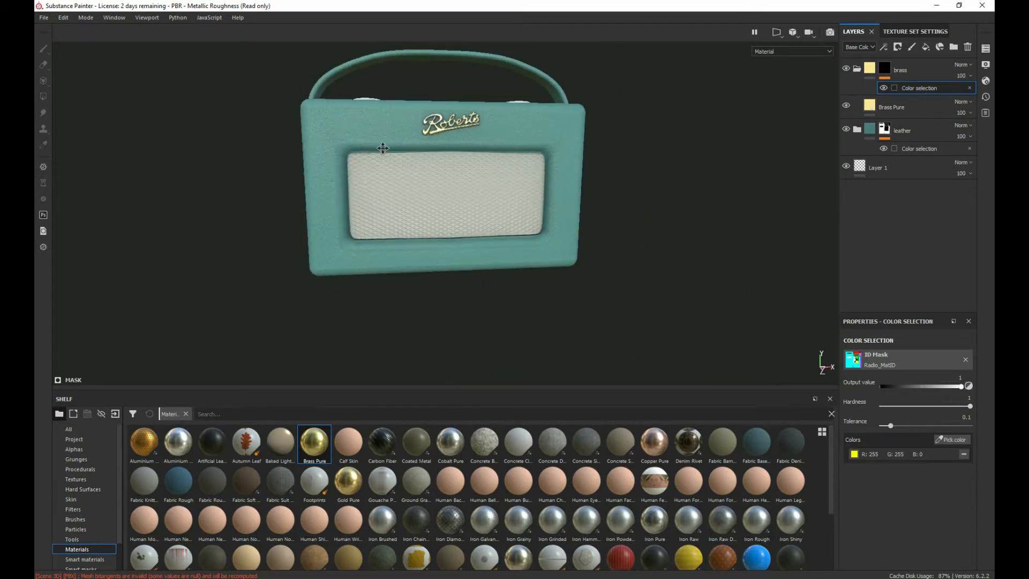
Step: Lower the brass color selection's tolerance to 0.06 to refine the mask edges around the Roberts logo
{"action": "scroll", "coordinate": [365, 199], "scroll_direction": "down", "scroll_amount": 5}
{"action": "scroll", "coordinate": [370, 187], "scroll_direction": "up", "scroll_amount": 10}
{"action": "middle_click_drag", "start_coordinate": [394, 159], "coordinate": [326, 303], "text": "alt"}
{"action": "scroll", "coordinate": [384, 223], "scroll_direction": "up", "scroll_amount": 3}
{"action": "middle_click_drag", "start_coordinate": [494, 174], "coordinate": [319, 247], "text": "alt"}
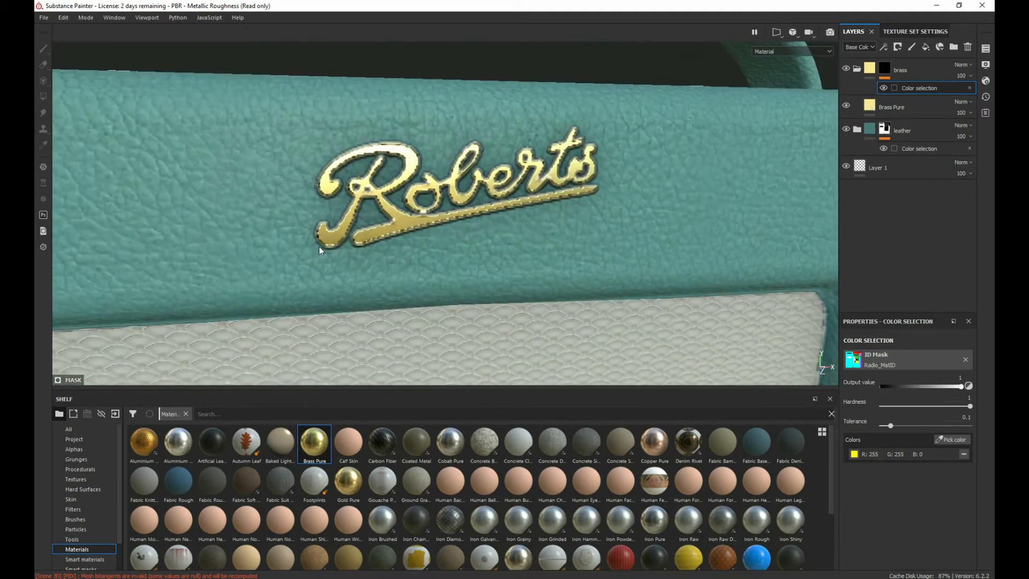
{"action": "scroll", "coordinate": [319, 246], "scroll_direction": "up", "scroll_amount": 2}
{"action": "middle_click_drag", "start_coordinate": [356, 217], "coordinate": [336, 229], "text": "alt"}
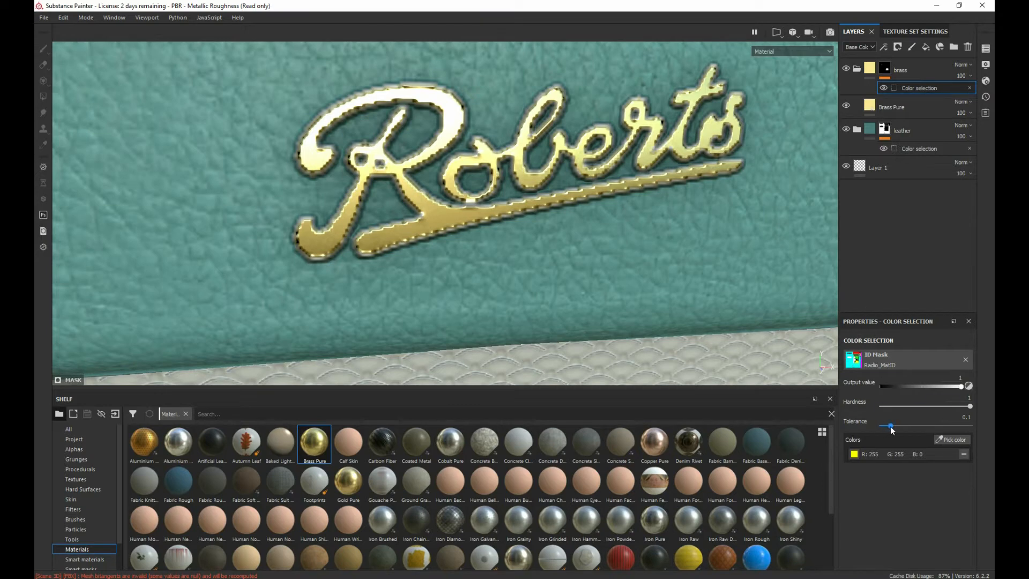
{"action": "mouse_move", "coordinate": [891, 430]}
{"action": "left_mouse_down"}
{"action": "mouse_move", "coordinate": [942, 427]}
{"action": "mouse_move", "coordinate": [889, 430]}
{"action": "left_mouse_up"}
{"action": "scroll", "coordinate": [546, 202], "scroll_direction": "down", "scroll_amount": 9}
{"action": "left_click_drag", "start_coordinate": [545, 202], "coordinate": [312, 132], "text": "alt"}
{"action": "left_click_drag", "start_coordinate": [568, 263], "coordinate": [300, 236], "text": "alt"}
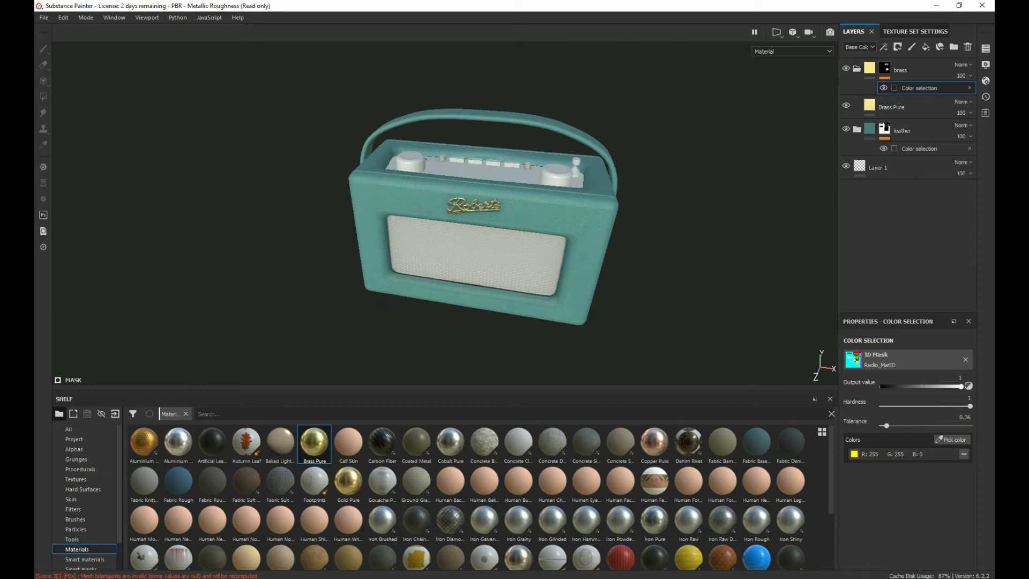
Step: Add the dark yellow ID colour of the speaker grille's mesh to the brass color selection mask
{"action": "key", "text": "alt+Tab"}
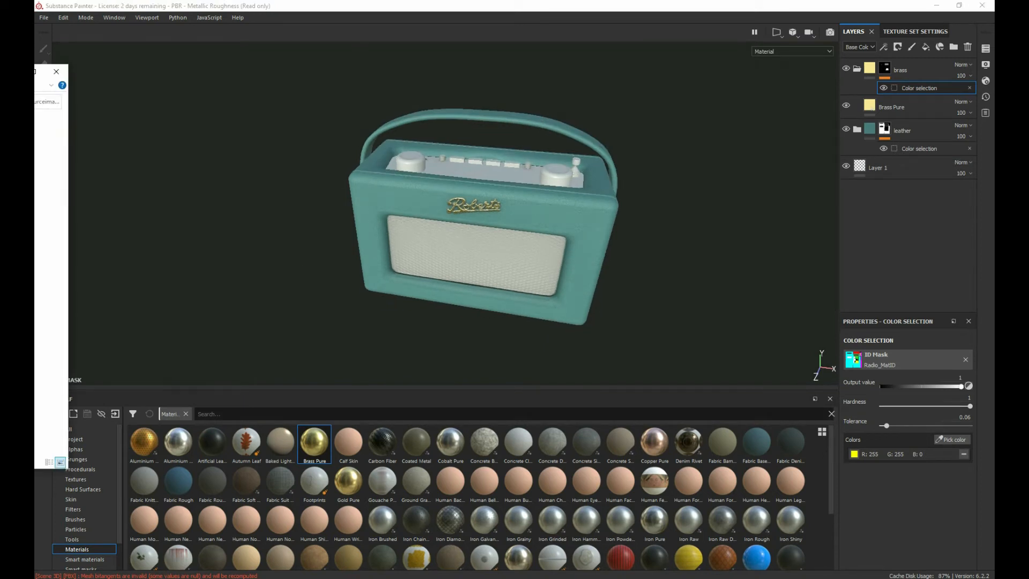
{"action": "left_click_drag", "start_coordinate": [34, 73], "coordinate": [604, 2]}
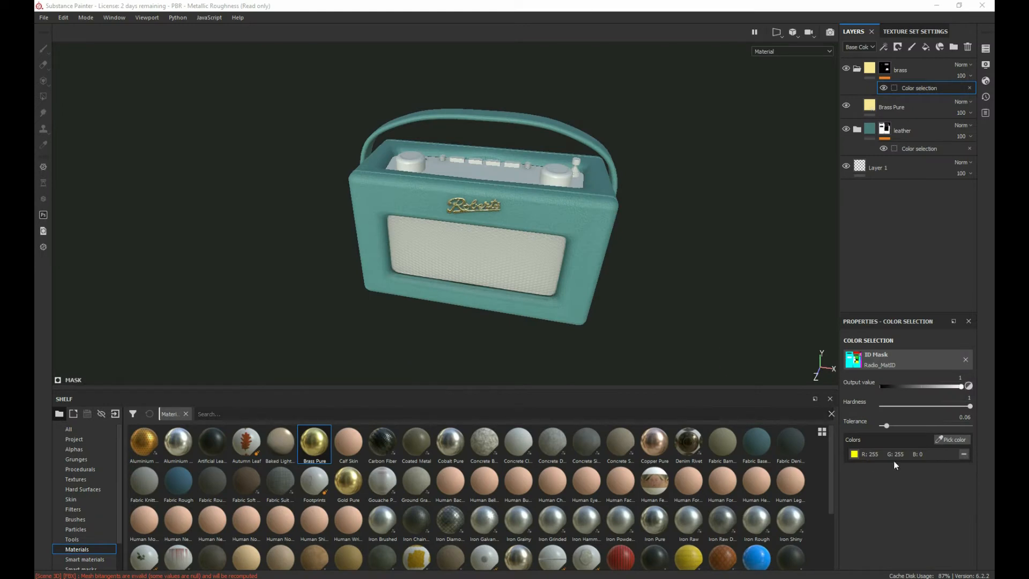
{"action": "left_click", "coordinate": [953, 440]}
{"action": "scroll", "coordinate": [359, 146], "scroll_direction": "up", "scroll_amount": 10}
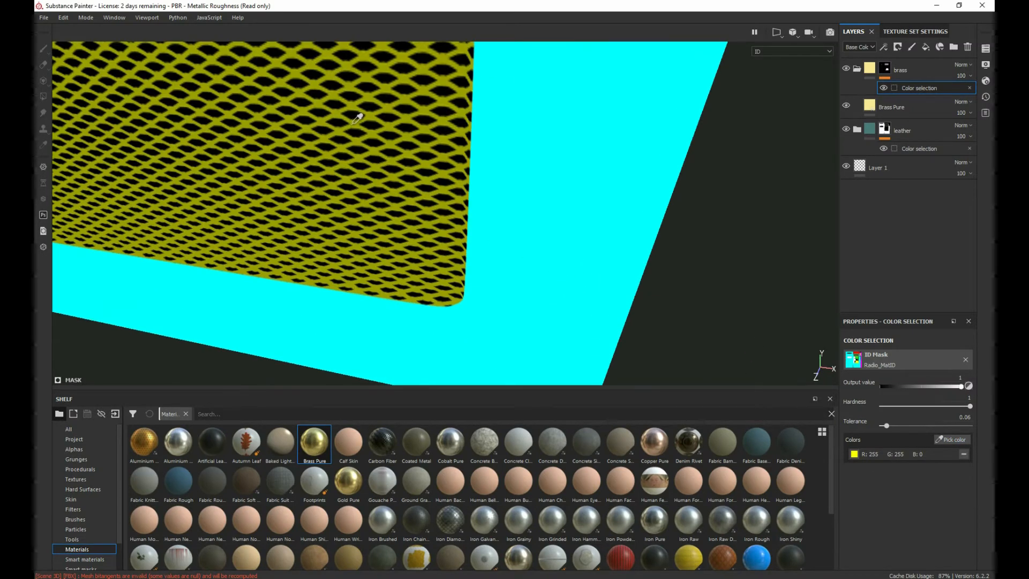
{"action": "left_click", "coordinate": [356, 126]}
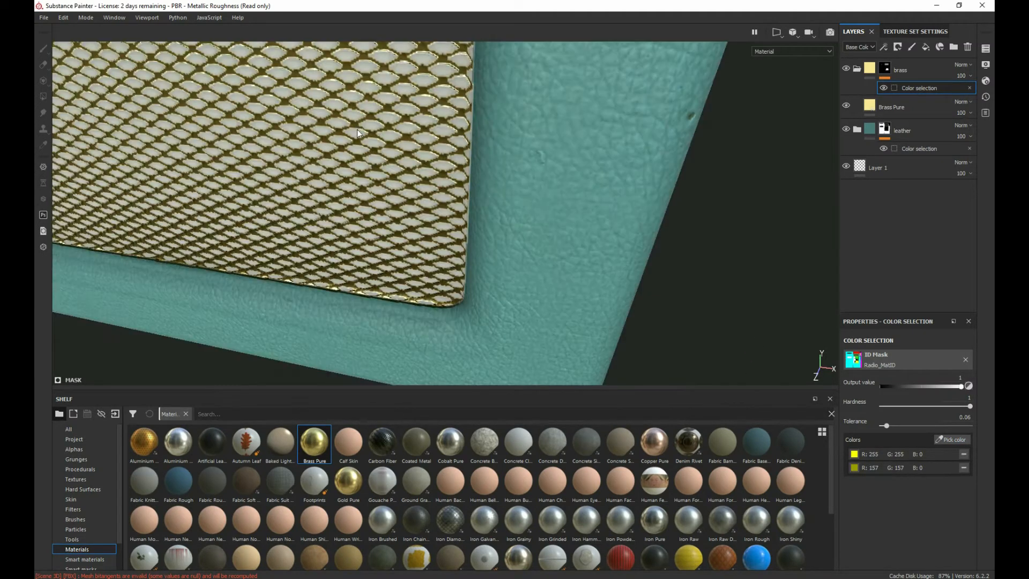
{"action": "scroll", "coordinate": [260, 245], "scroll_direction": "down", "scroll_amount": 10}
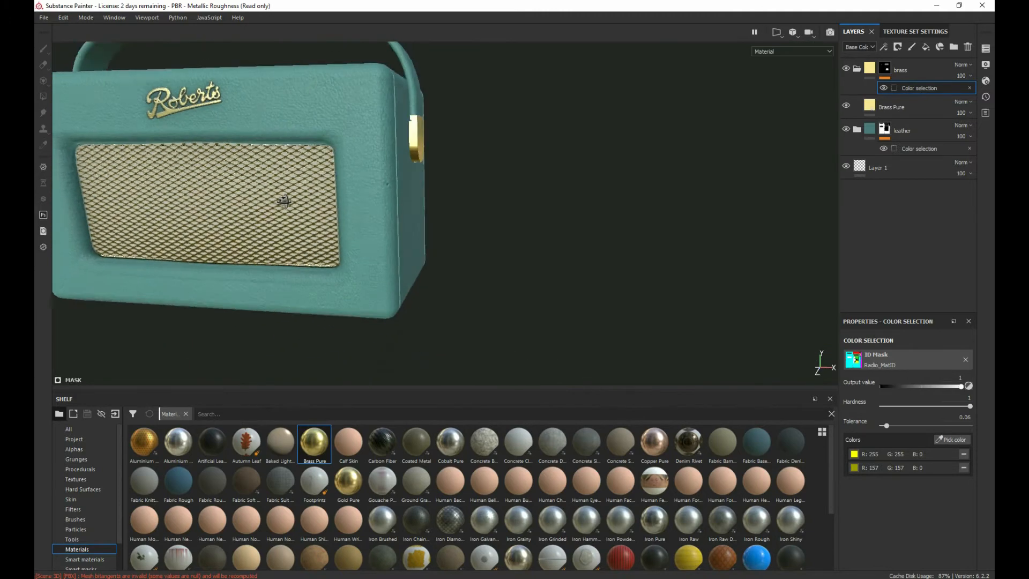
{"action": "scroll", "coordinate": [370, 191], "scroll_direction": "down", "scroll_amount": 10}
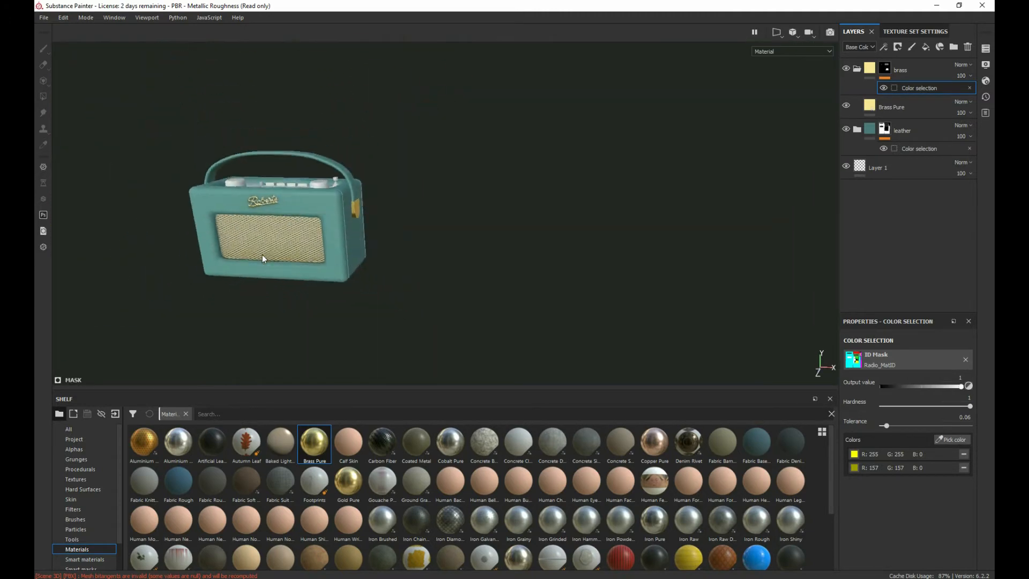
Step: Try a texture set size of 4096 on the grille mesh and return the size to 2048
{"action": "scroll", "coordinate": [263, 255], "scroll_direction": "up", "scroll_amount": 15}
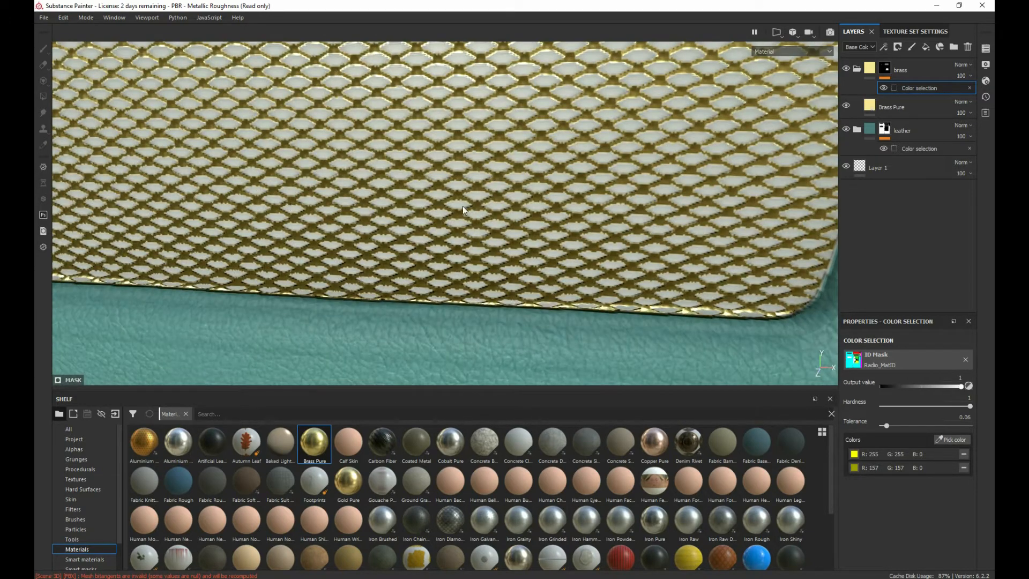
{"action": "left_click", "coordinate": [890, 32]}
{"action": "left_click", "coordinate": [902, 129]}
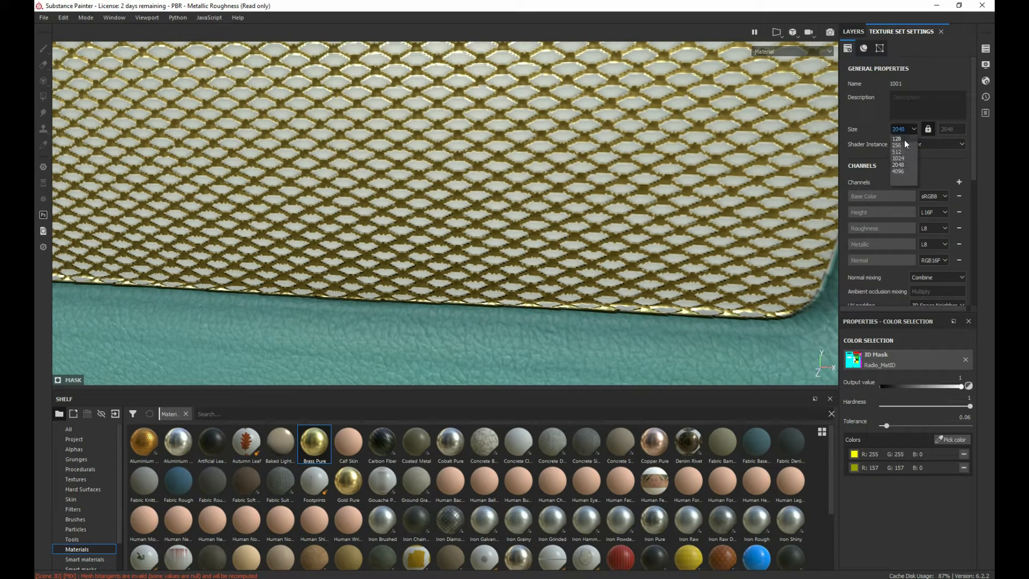
{"action": "left_click", "coordinate": [900, 171]}
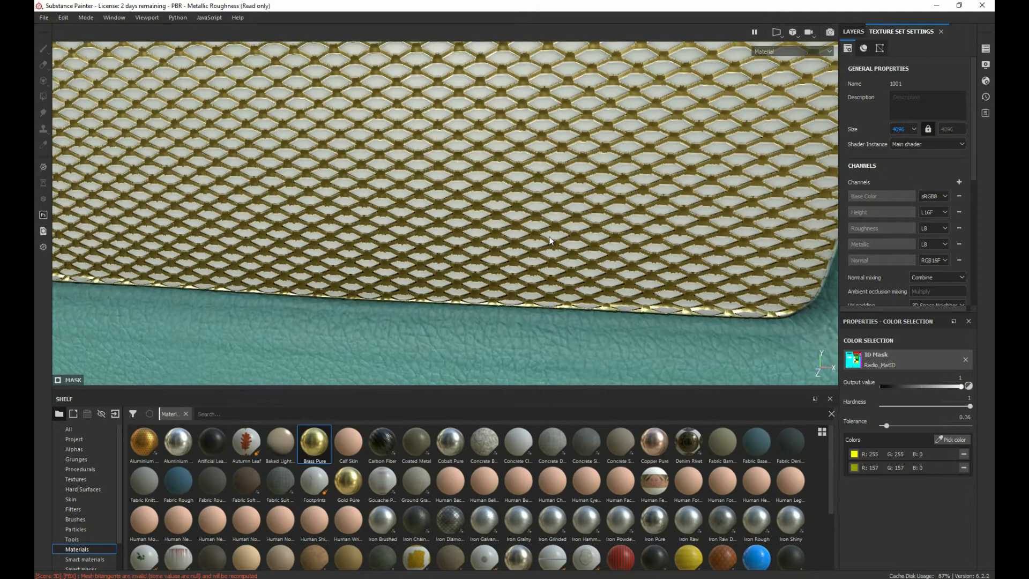
{"action": "left_click_drag", "start_coordinate": [480, 205], "coordinate": [437, 163], "text": "alt"}
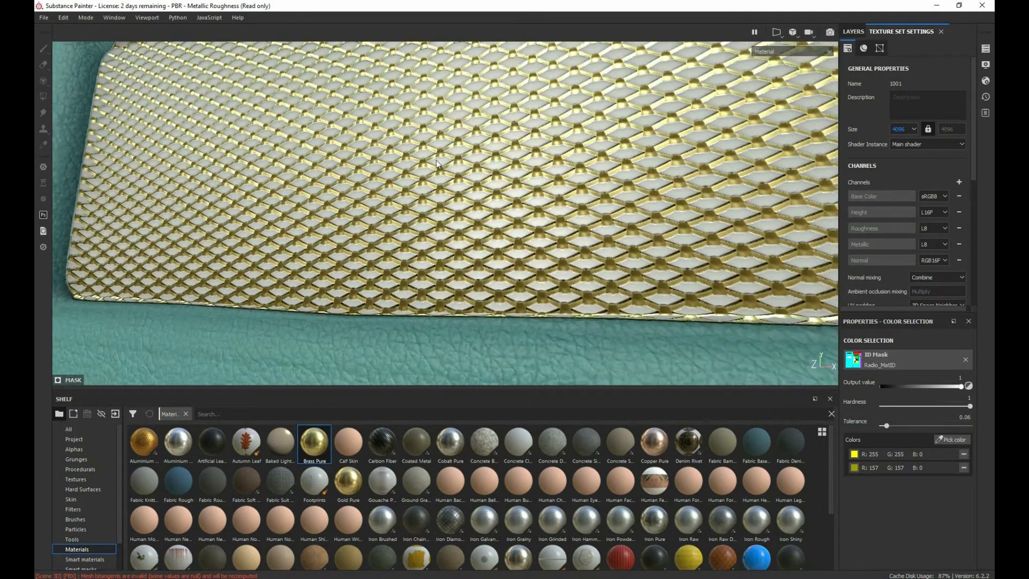
{"action": "left_click", "coordinate": [904, 129]}
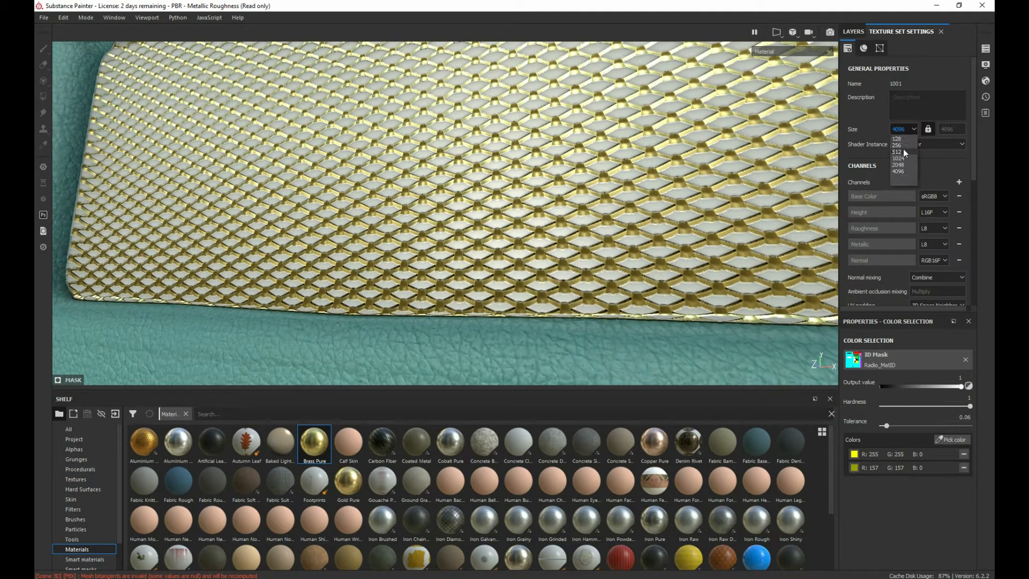
{"action": "left_click", "coordinate": [898, 165]}
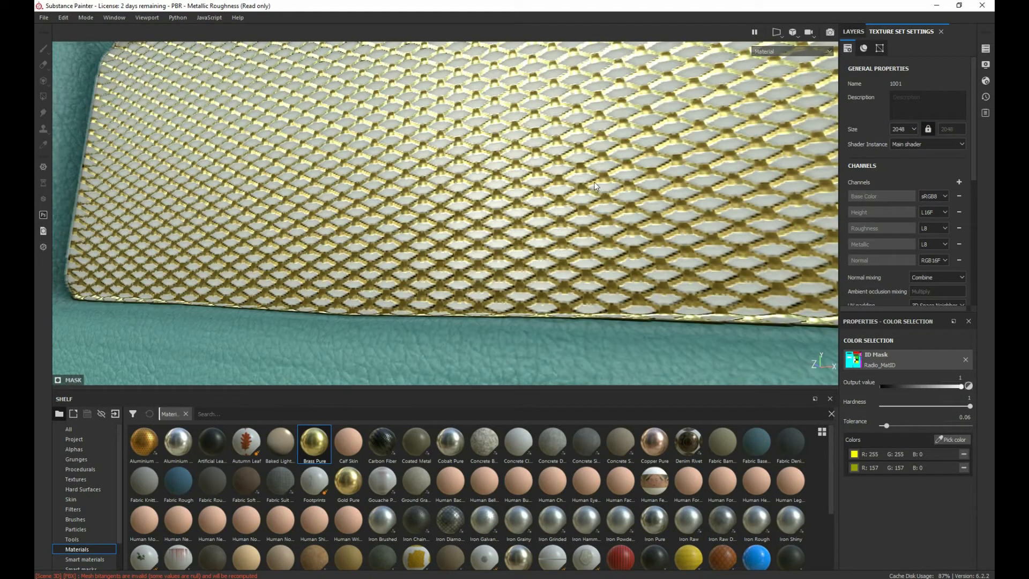
Step: Examine the brass grille mesh from several angles and distances at the 2048 texture size
{"action": "left_click_drag", "start_coordinate": [541, 203], "coordinate": [577, 201], "text": "alt"}
{"action": "scroll", "coordinate": [577, 199], "scroll_direction": "down", "scroll_amount": 6}
{"action": "mouse_move", "coordinate": [496, 226]}
{"action": "middle_mouse_down", "text": "alt"}
{"action": "mouse_move", "coordinate": [492, 247]}
{"action": "mouse_move", "coordinate": [485, 213]}
{"action": "middle_mouse_up", "text": "alt"}
{"action": "scroll", "coordinate": [484, 214], "scroll_direction": "down", "scroll_amount": 10}
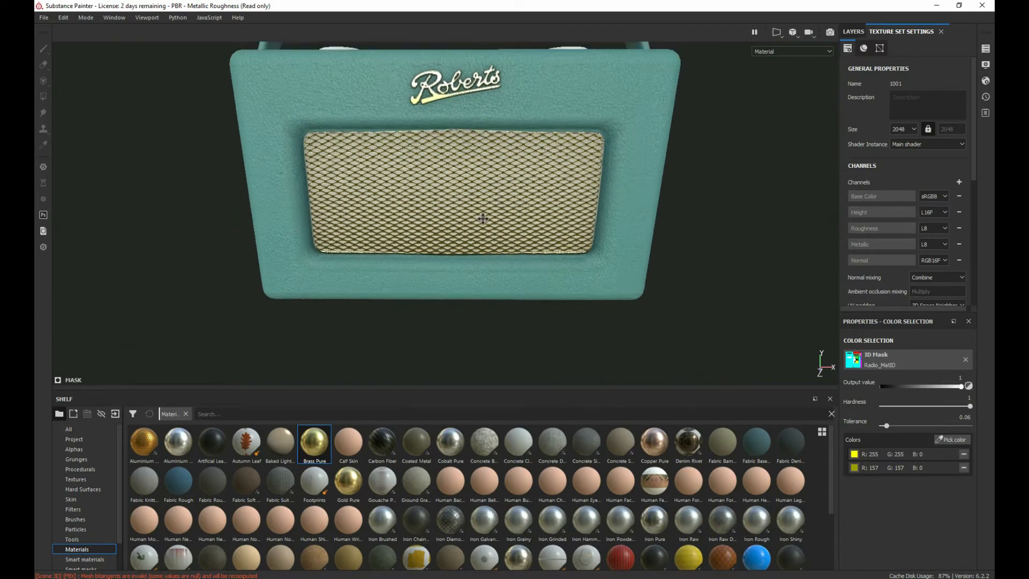
{"action": "scroll", "coordinate": [448, 220], "scroll_direction": "up", "scroll_amount": 10}
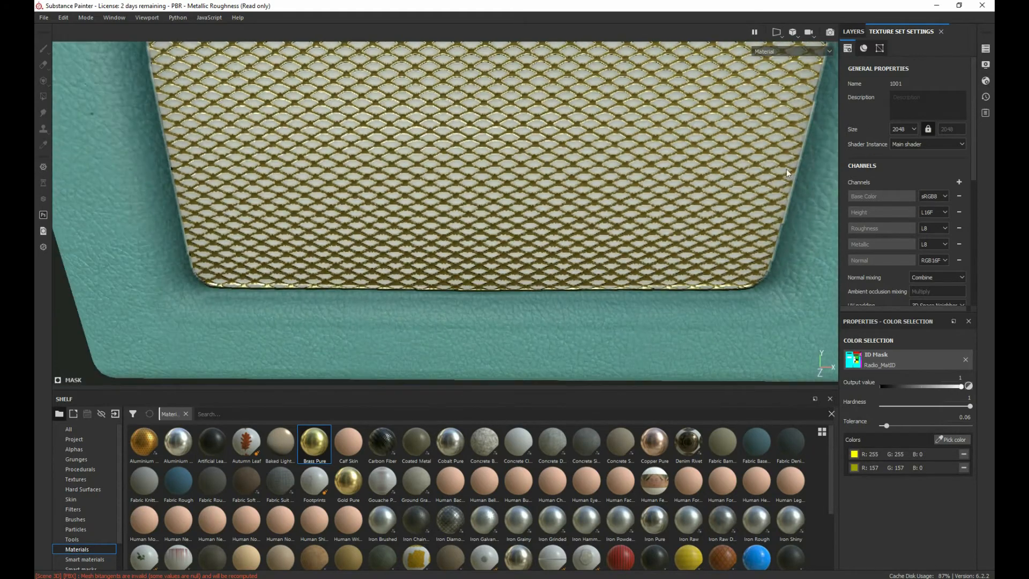
{"action": "left_click_drag", "start_coordinate": [499, 181], "coordinate": [685, 201], "text": "alt"}
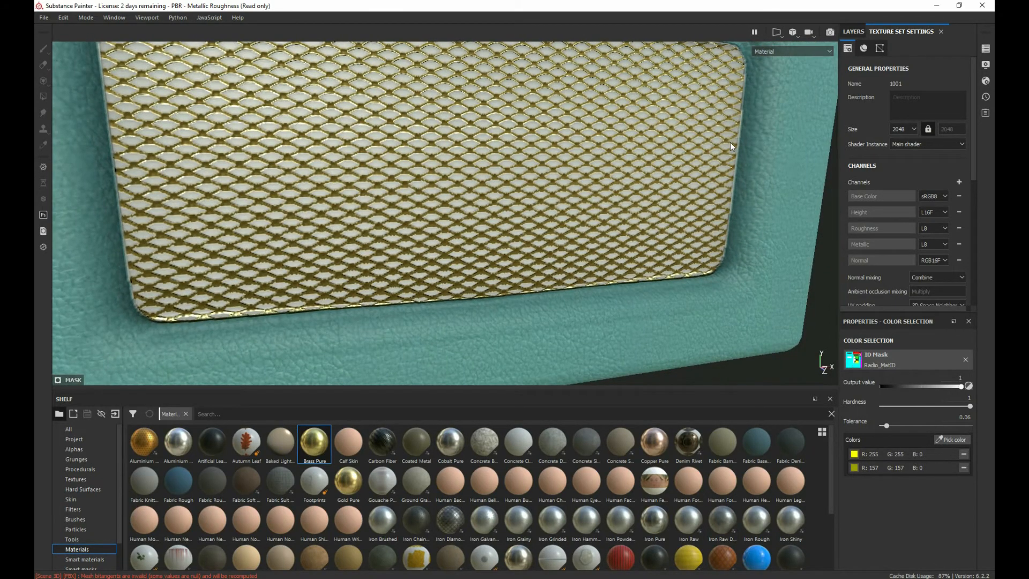
{"action": "left_click_drag", "start_coordinate": [518, 163], "coordinate": [478, 153], "text": "alt"}
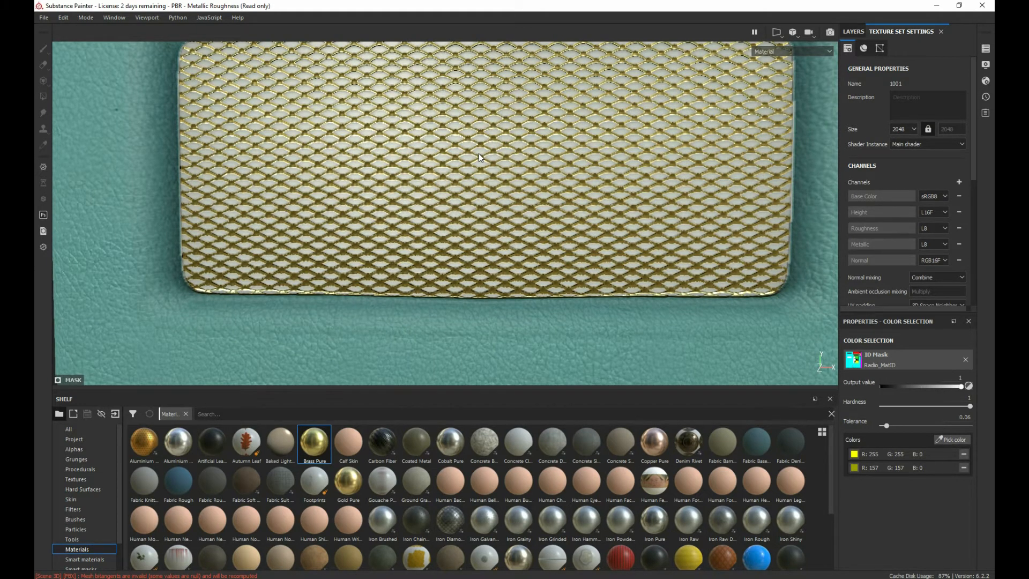
{"action": "scroll", "coordinate": [443, 137], "scroll_direction": "down", "scroll_amount": 3}
{"action": "scroll", "coordinate": [443, 137], "scroll_direction": "up", "scroll_amount": 10}
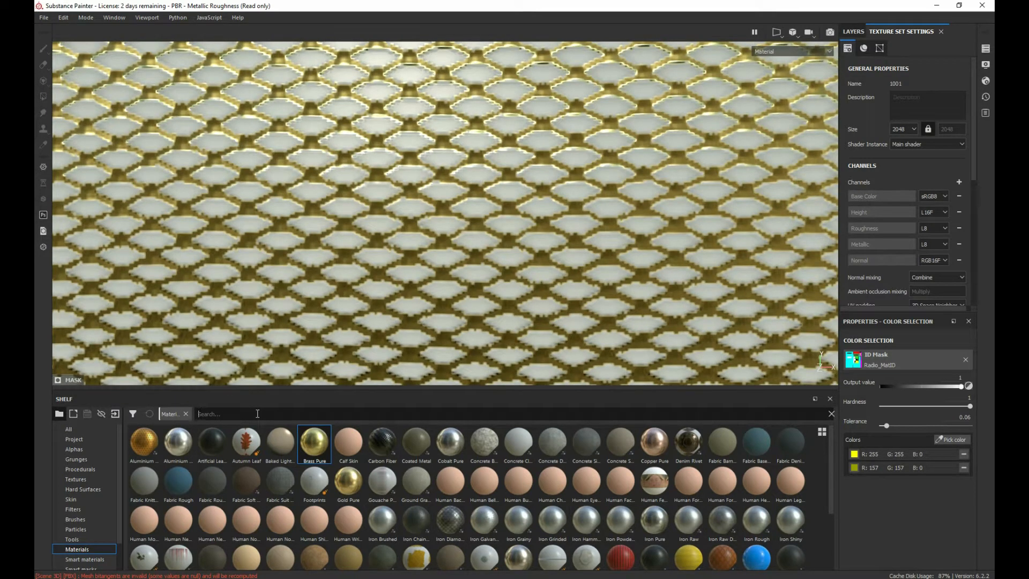
Step: Search the material shelf for fabric and inspect the Fabric Bamboo and Fabric Baseball Hat materials
{"action": "left_click", "coordinate": [258, 414]}
{"action": "type", "text": "fabric"}
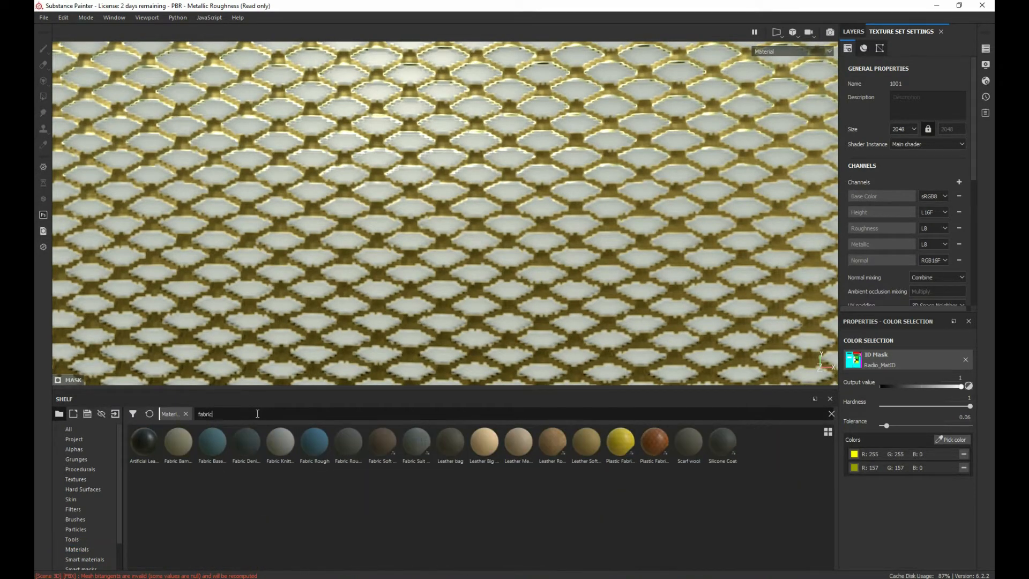
{"action": "left_click", "coordinate": [171, 442]}
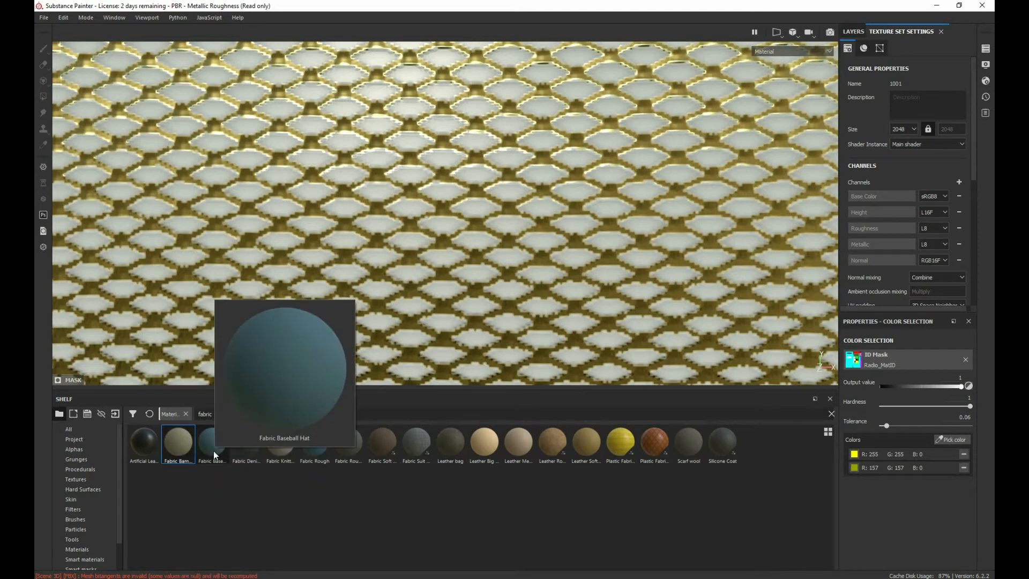
{"action": "mouse_move", "coordinate": [186, 445]}
{"action": "mouse_move", "coordinate": [182, 440]}
{"action": "left_mouse_down"}
{"action": "mouse_move", "coordinate": [303, 343]}
{"action": "mouse_move", "coordinate": [407, 283]}
{"action": "mouse_move", "coordinate": [208, 430]}
{"action": "mouse_move", "coordinate": [170, 441]}
{"action": "left_mouse_up"}
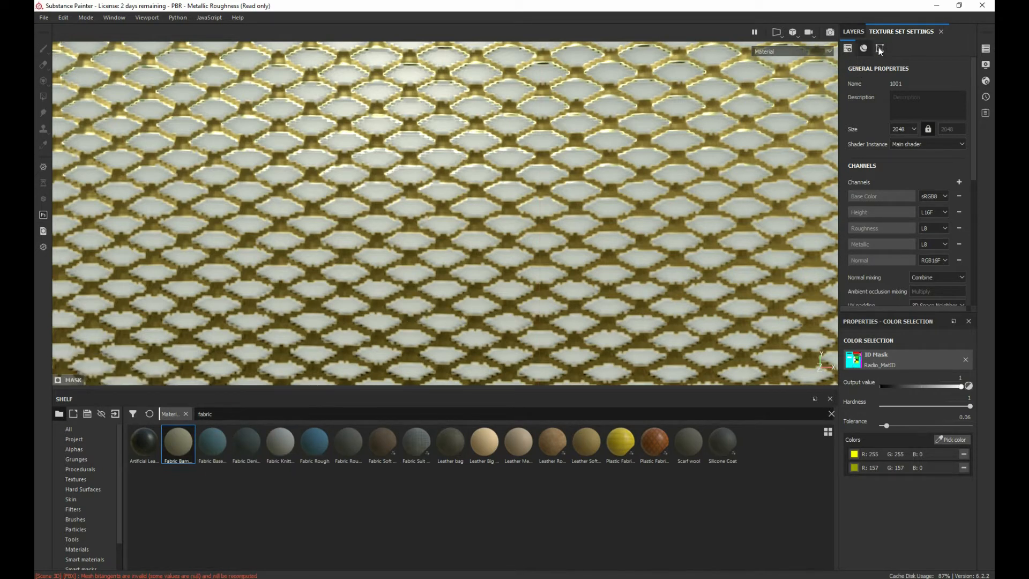
Step: Create a new folder above the brass folder and name it fabric
{"action": "left_click", "coordinate": [860, 31]}
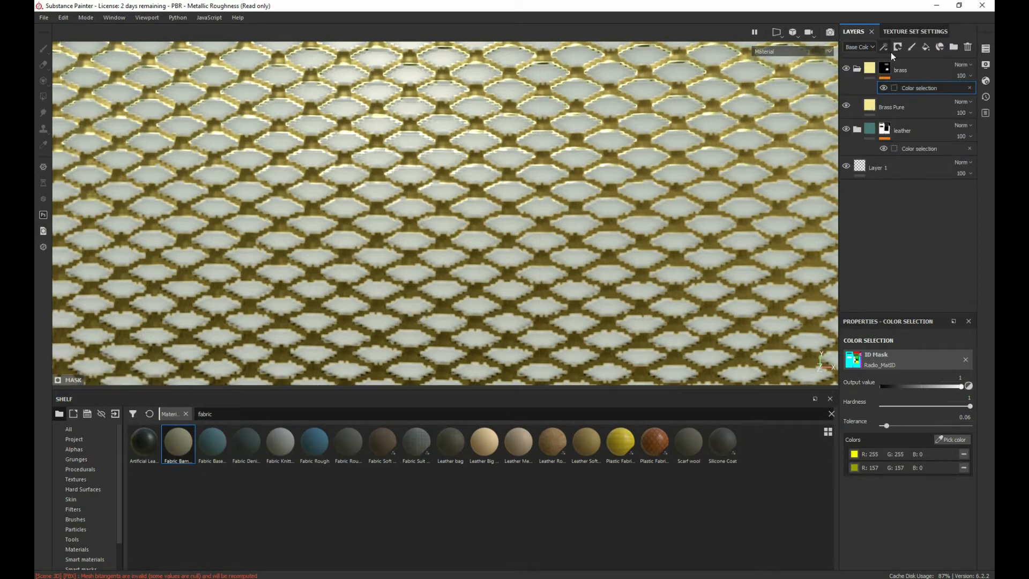
{"action": "left_click", "coordinate": [915, 66]}
{"action": "left_click", "coordinate": [954, 48]}
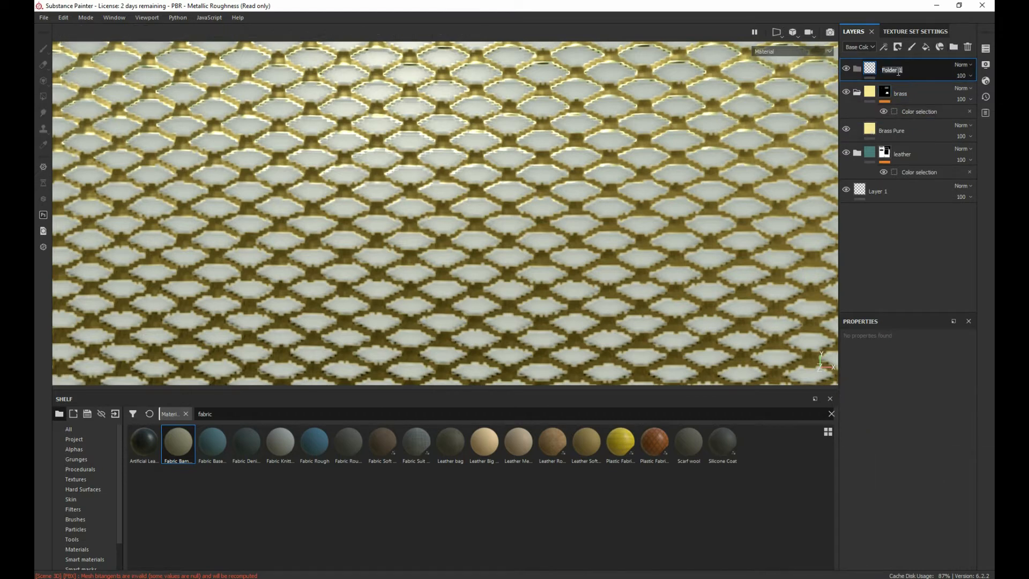
{"action": "type", "text": "fabric"}
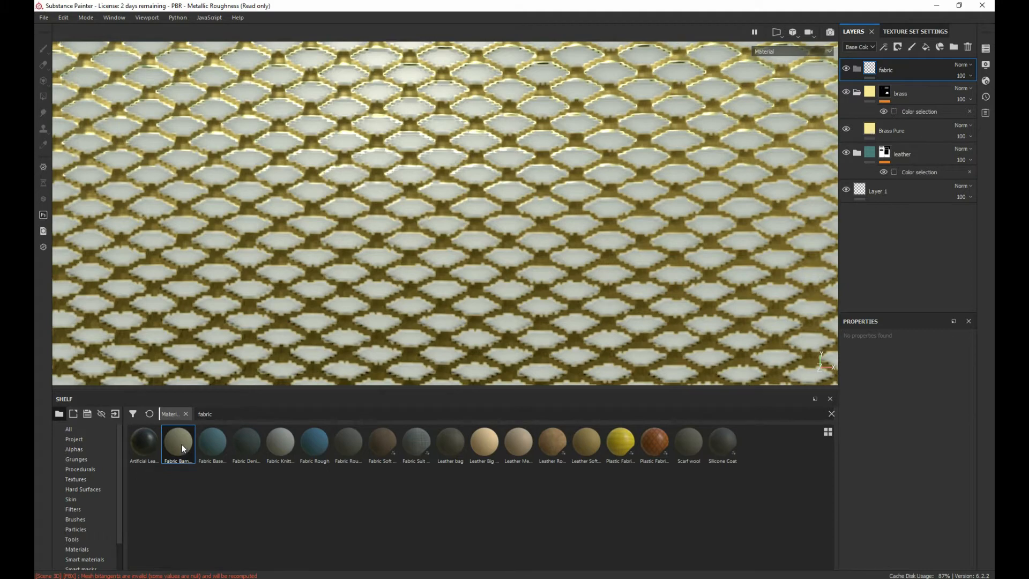
Step: Try the Fabric Bamboo material inside the fabric folder
{"action": "left_click_drag", "start_coordinate": [182, 448], "coordinate": [890, 70]}
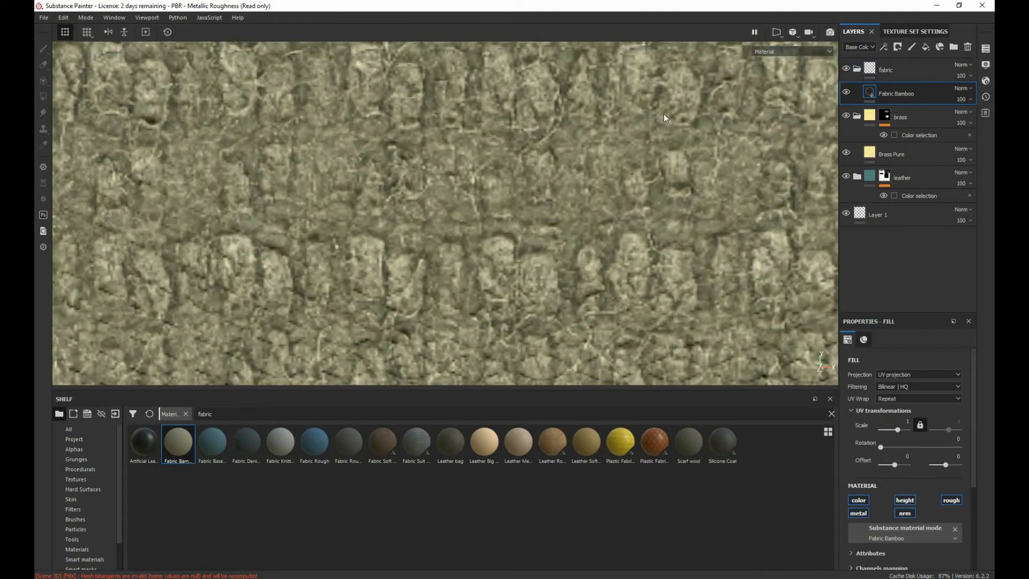
{"action": "scroll", "coordinate": [566, 190], "scroll_direction": "down", "scroll_amount": 5}
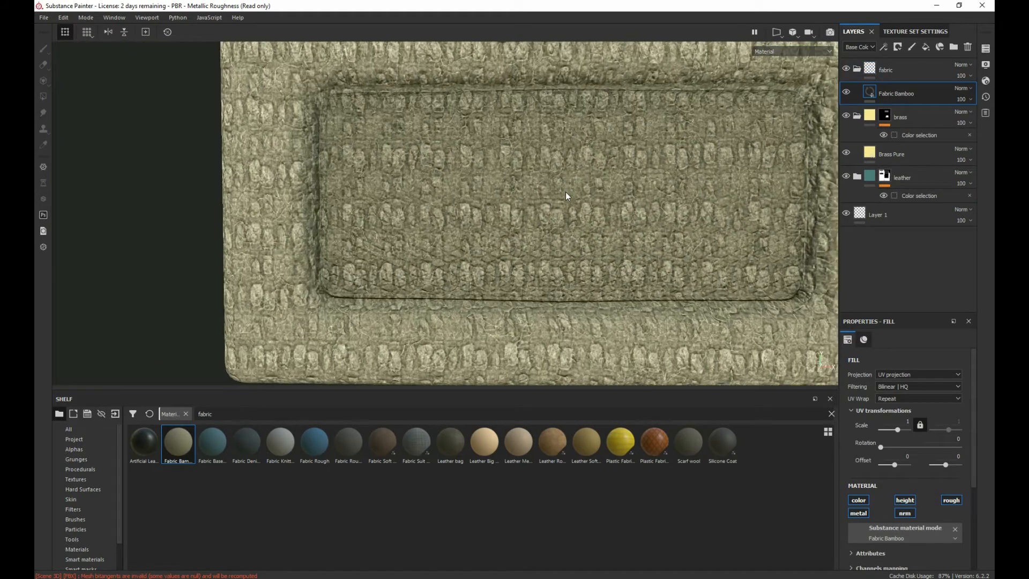
{"action": "scroll", "coordinate": [567, 196], "scroll_direction": "up", "scroll_amount": 4}
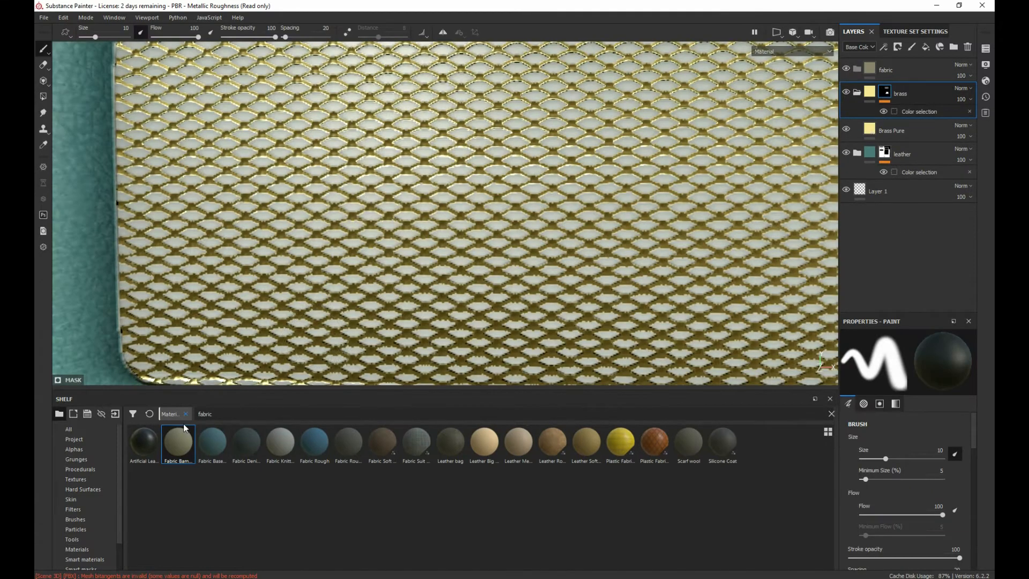
Step: Add the Fabric Baseball Hat material inside the fabric folder and check its weave on the grille
{"action": "left_click", "coordinate": [212, 452]}
{"action": "left_click_drag", "start_coordinate": [216, 451], "coordinate": [894, 71]}
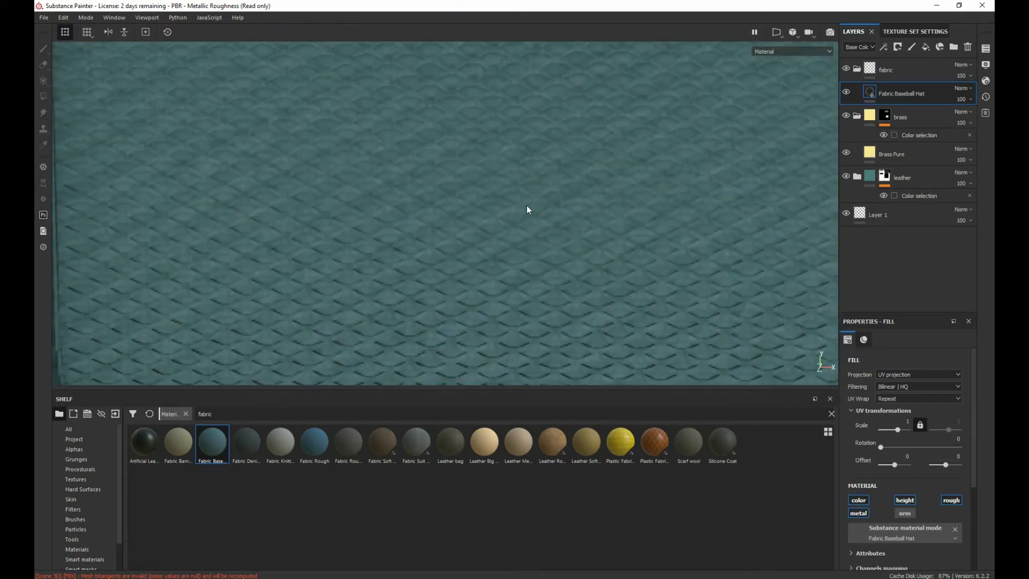
{"action": "scroll", "coordinate": [527, 206], "scroll_direction": "down", "scroll_amount": 5}
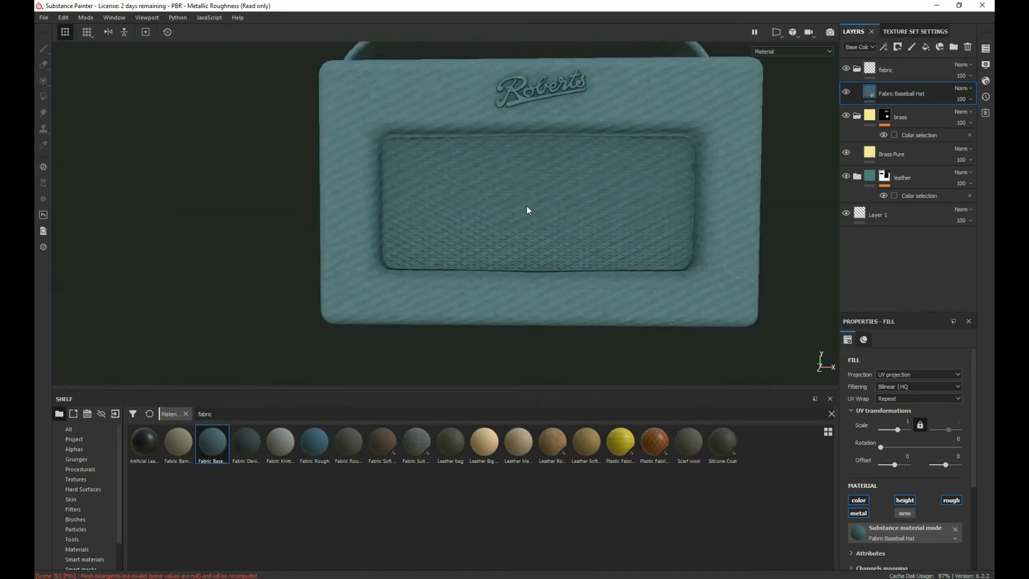
{"action": "scroll", "coordinate": [526, 205], "scroll_direction": "up", "scroll_amount": 5}
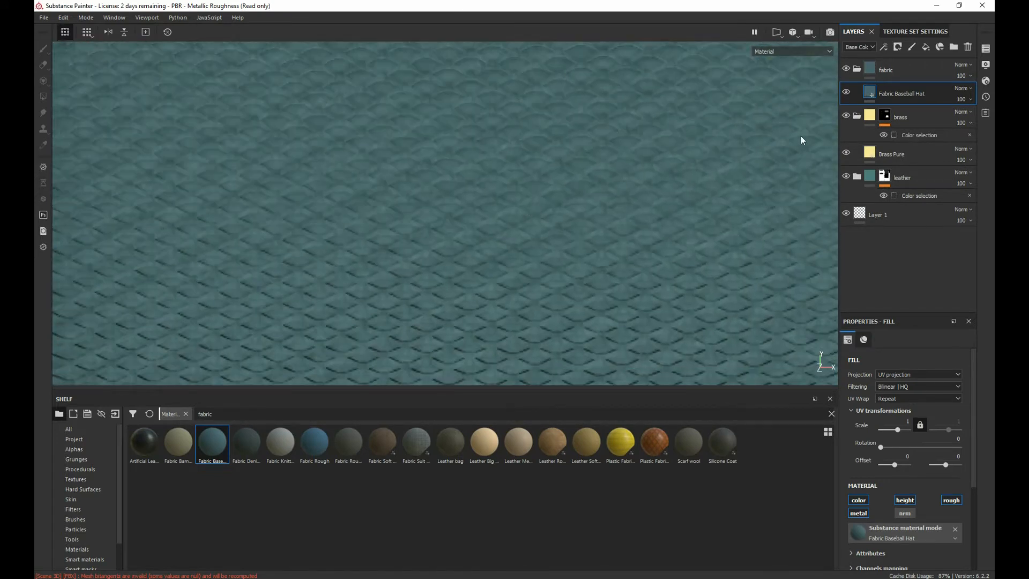
Step: Undo the Fabric Baseball Hat layer and try the Fabric Denim Base material on the model
{"action": "key", "text": "ctrl+z"}
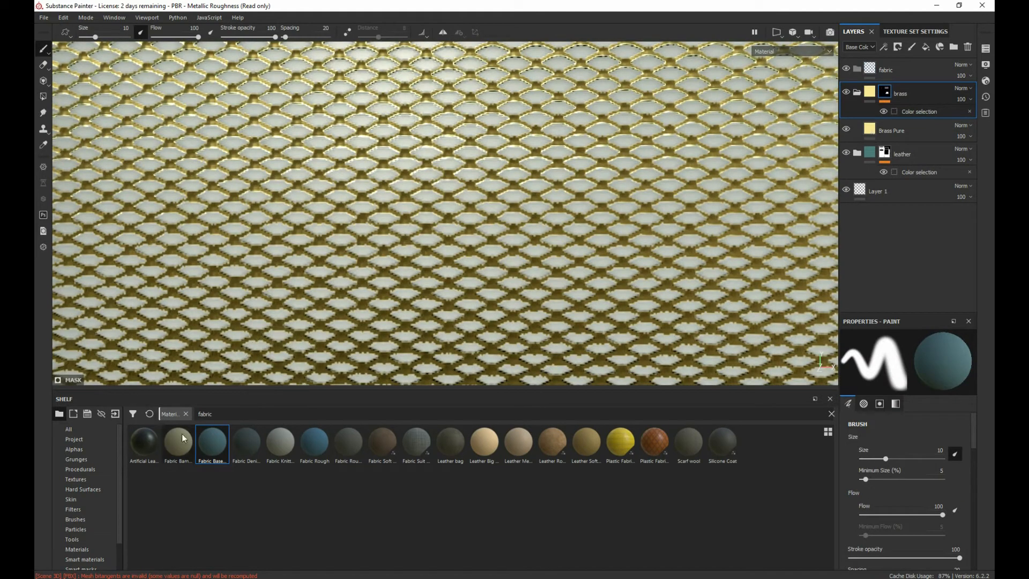
{"action": "left_click_drag", "start_coordinate": [242, 452], "coordinate": [883, 72]}
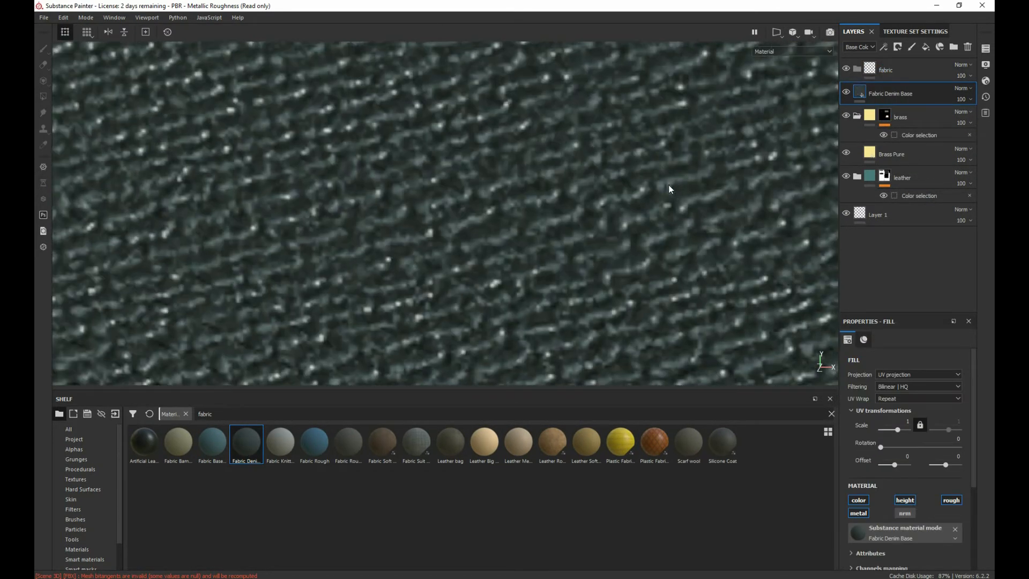
{"action": "scroll", "coordinate": [669, 185], "scroll_direction": "down", "scroll_amount": 4}
{"action": "scroll", "coordinate": [669, 185], "scroll_direction": "up", "scroll_amount": 6}
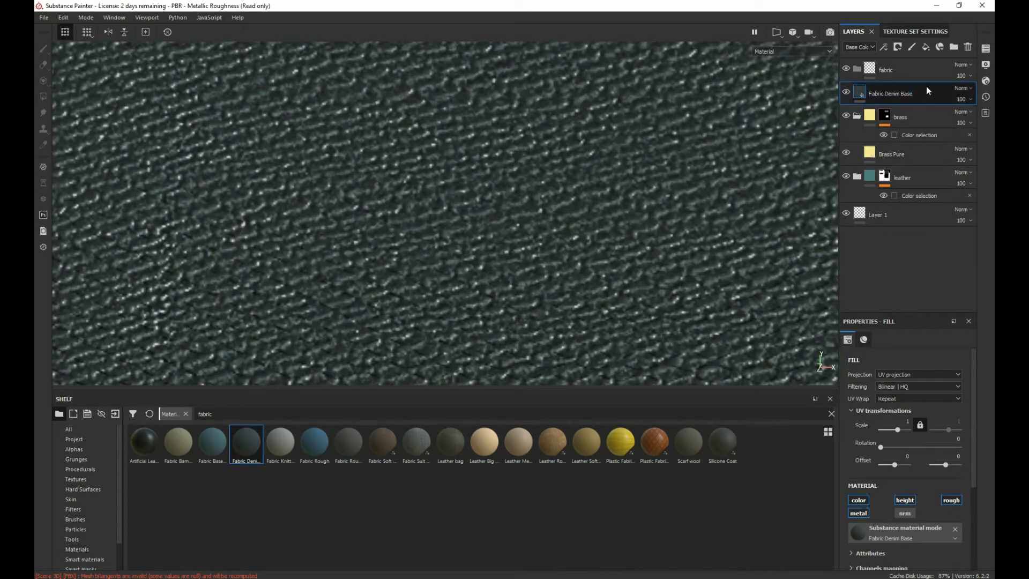
Step: Inspect the available texture sizes for the 1001 texture set
{"action": "left_click", "coordinate": [889, 33]}
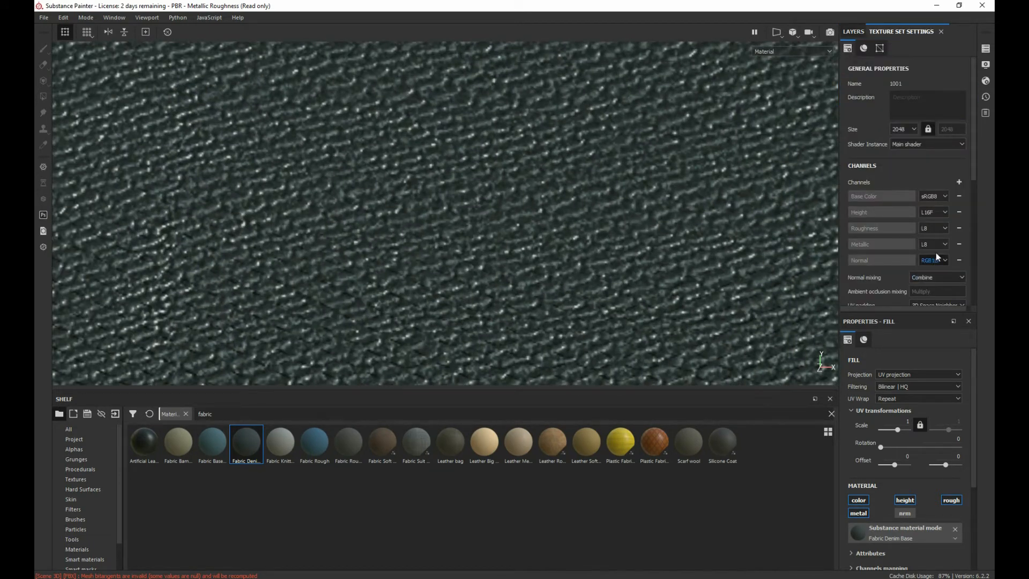
{"action": "left_click", "coordinate": [913, 130]}
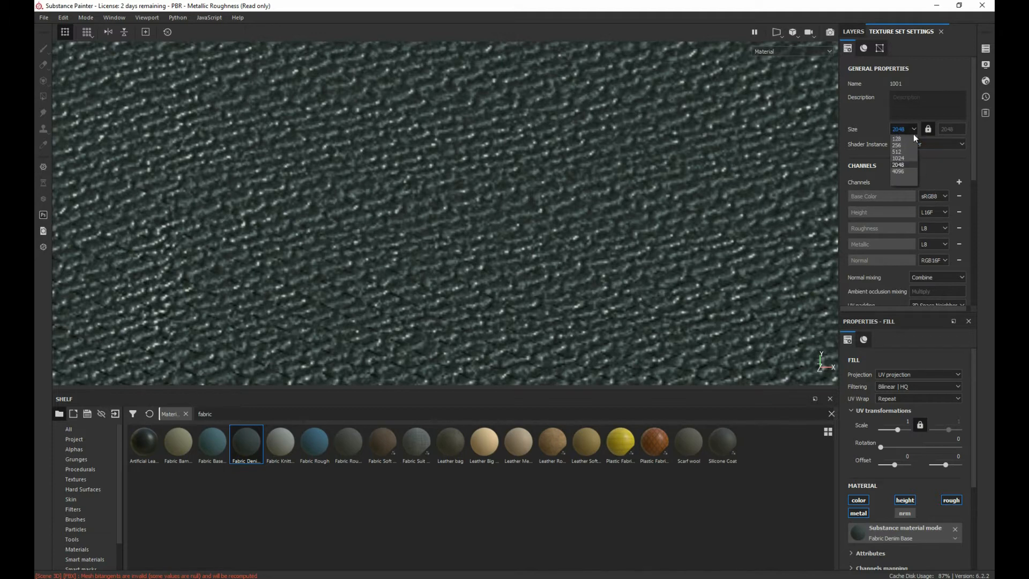
{"action": "left_click", "coordinate": [904, 171]}
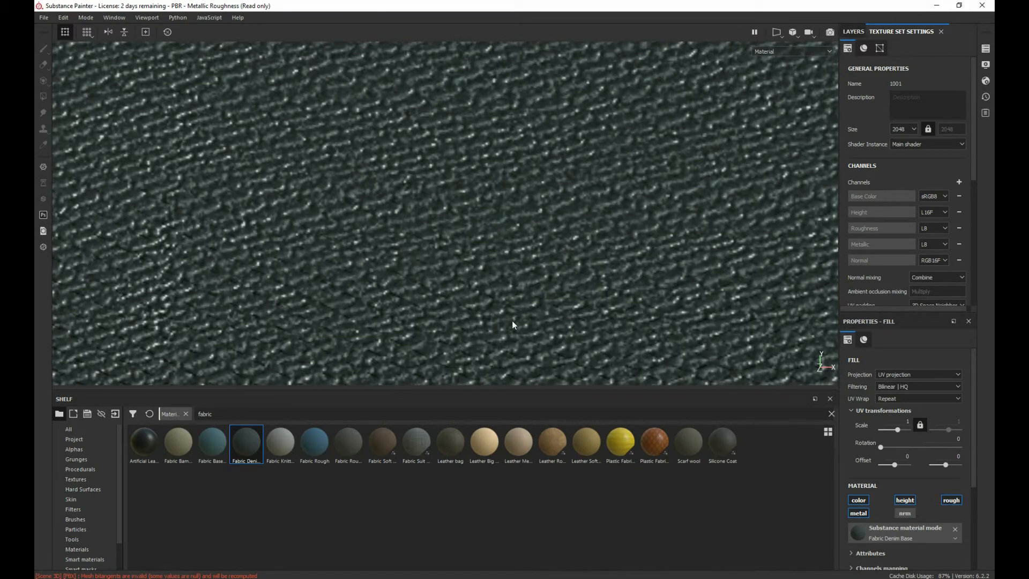
Step: Try the Fabric Knitted Sweater, Fabric Rough and neighbouring rough fabric materials on the grille, undoing each trial
{"action": "left_click_drag", "start_coordinate": [280, 442], "coordinate": [547, 318]}
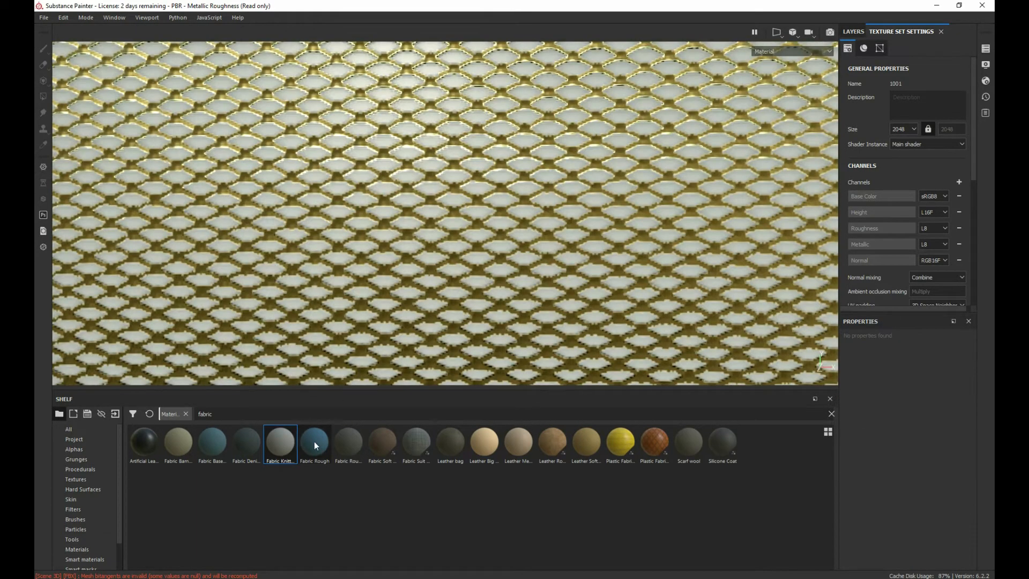
{"action": "left_click_drag", "start_coordinate": [314, 441], "coordinate": [470, 286]}
{"action": "key", "text": "ctrl+z"}
{"action": "left_click_drag", "start_coordinate": [358, 446], "coordinate": [390, 291]}
{"action": "key", "text": "ctrl+z"}
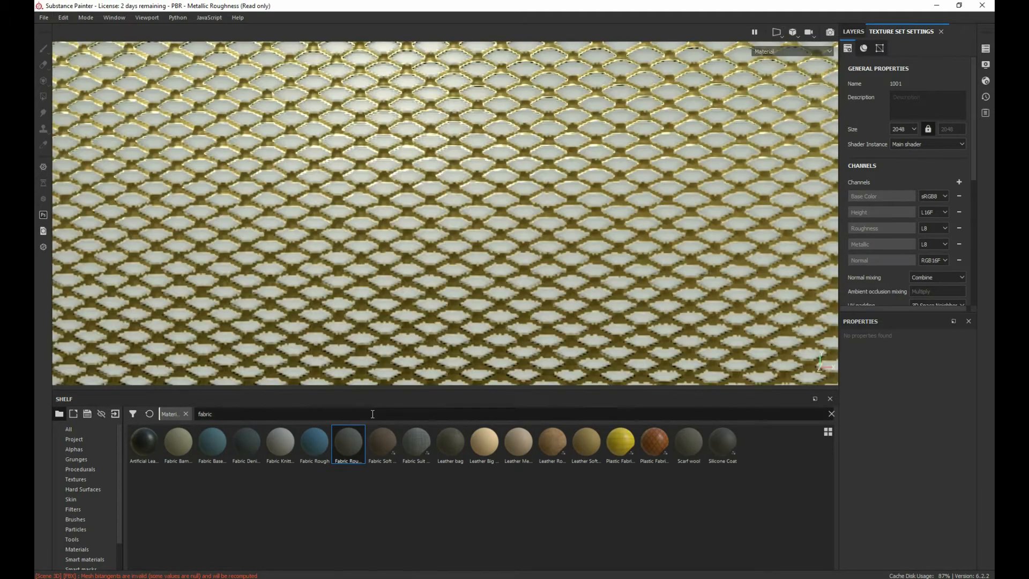
Step: Try the Fabric Soft Denim material on the radio, inspect its weave, and undo it
{"action": "left_click_drag", "start_coordinate": [378, 446], "coordinate": [435, 319]}
{"action": "scroll", "coordinate": [507, 275], "scroll_direction": "down", "scroll_amount": 10}
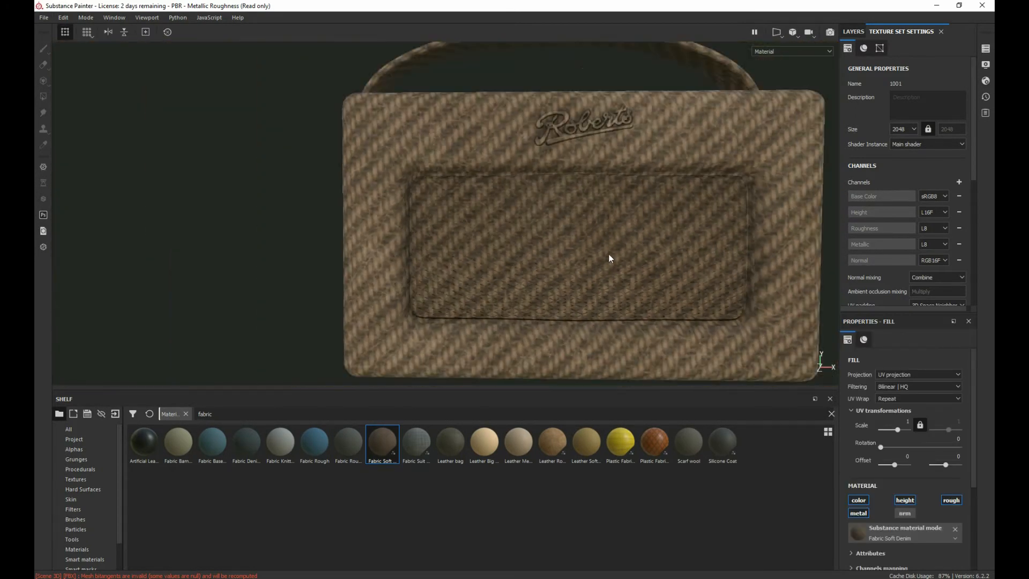
{"action": "left_click_drag", "start_coordinate": [609, 256], "coordinate": [528, 264], "text": "alt"}
{"action": "key", "text": "ctrl+z"}
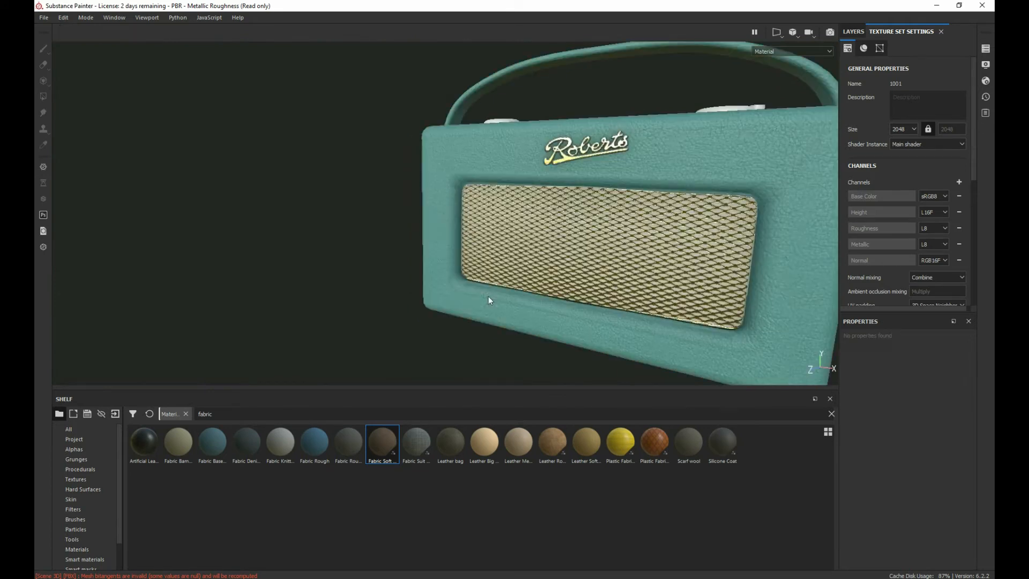
Step: Try the Fabric Suit Vintage and Scarf wool materials on the radio, undoing each one
{"action": "left_click_drag", "start_coordinate": [420, 446], "coordinate": [545, 326]}
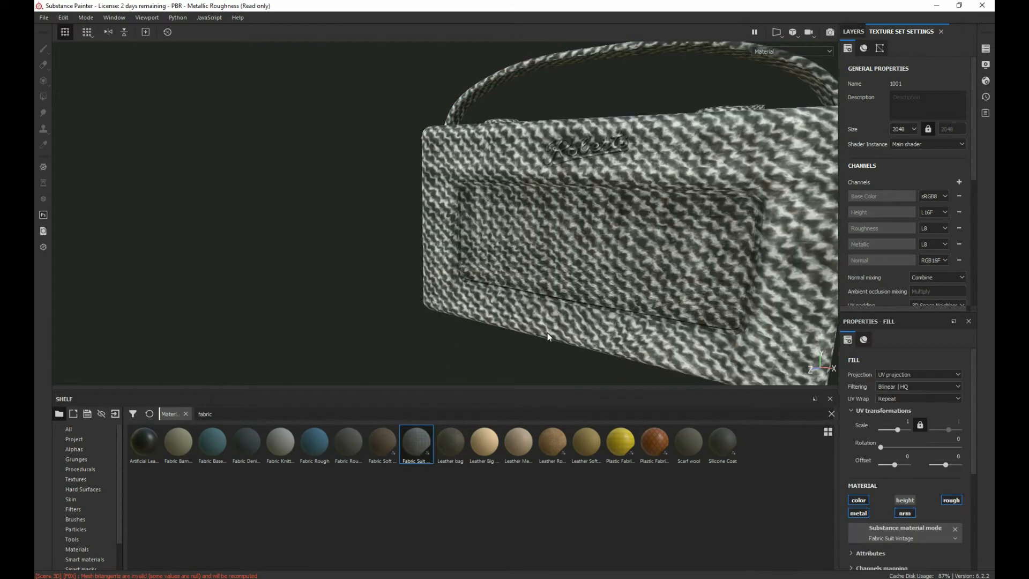
{"action": "key", "text": "ctrl+z"}
{"action": "left_click", "coordinate": [853, 32]}
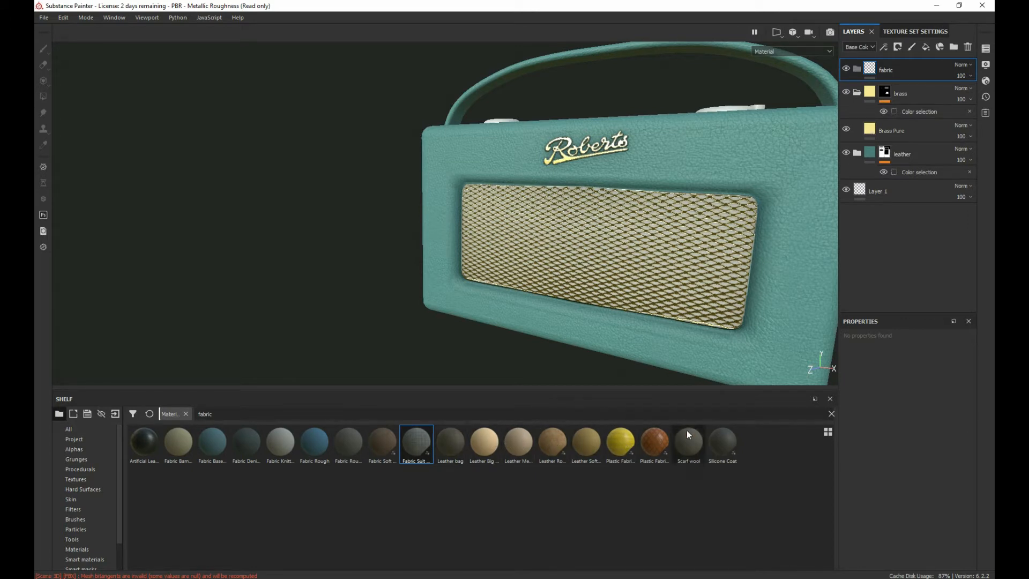
{"action": "left_click_drag", "start_coordinate": [687, 436], "coordinate": [736, 313]}
{"action": "key", "text": "ctrl+z"}
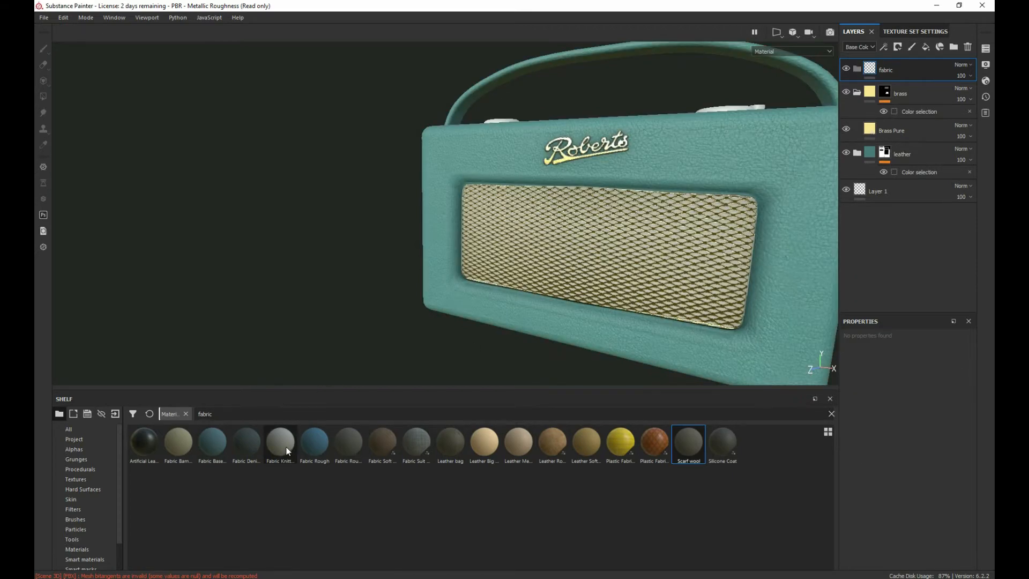
Step: Add the Fabric Rough material to the radio and move its layer into the fabric folder
{"action": "left_click_drag", "start_coordinate": [321, 444], "coordinate": [671, 255]}
{"action": "scroll", "coordinate": [639, 263], "scroll_direction": "up", "scroll_amount": 6}
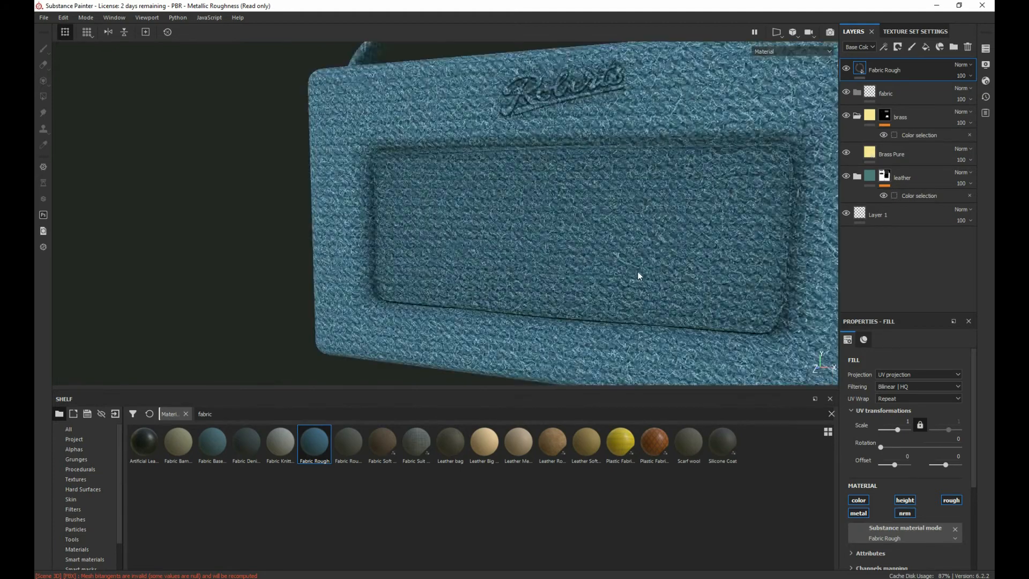
{"action": "left_click_drag", "start_coordinate": [600, 268], "coordinate": [605, 267], "text": "alt"}
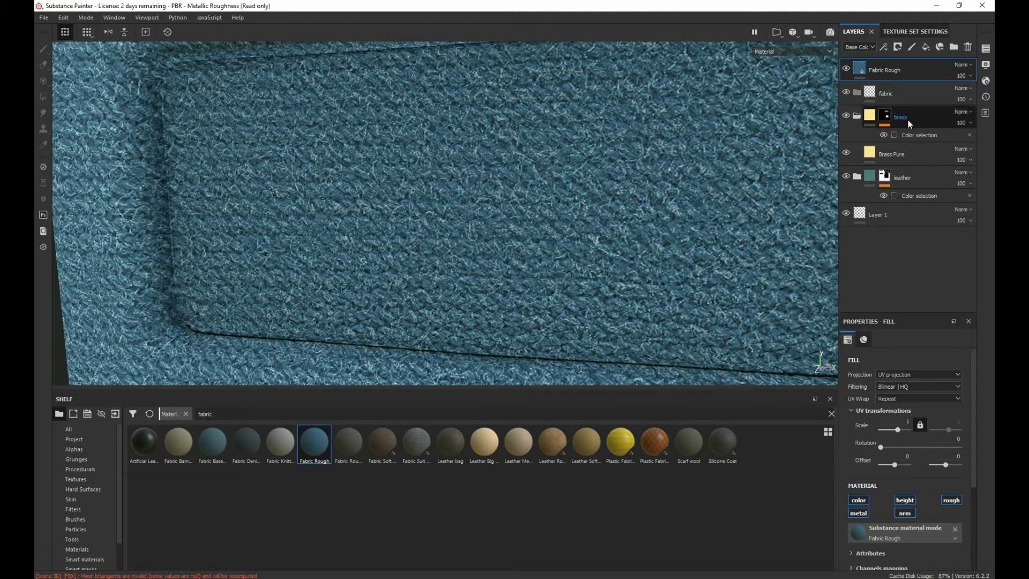
{"action": "left_click_drag", "start_coordinate": [893, 75], "coordinate": [901, 92]}
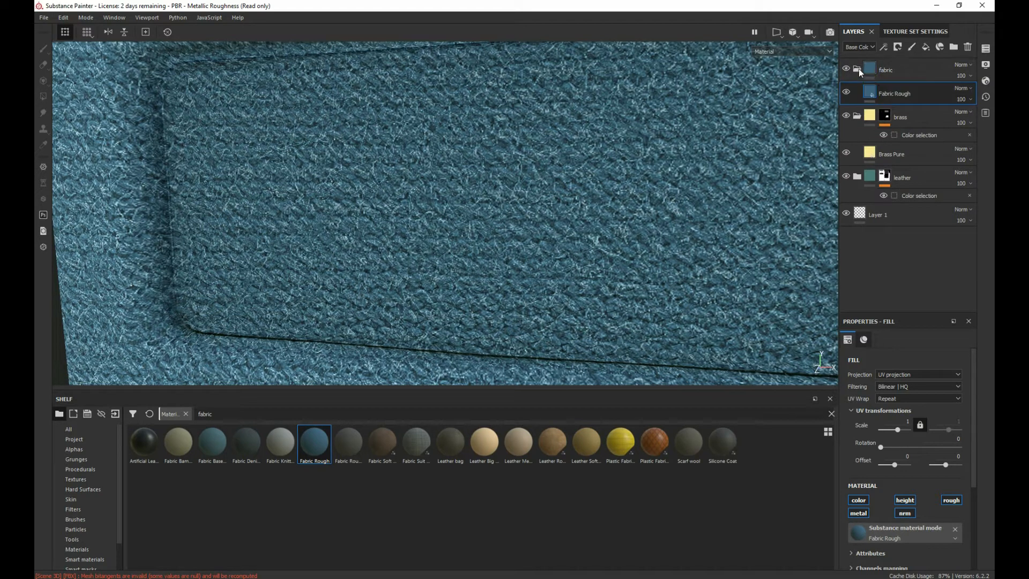
Step: Mask the fabric folder with a color selection using the black ID color of the grille openings
{"action": "right_click", "coordinate": [909, 72]}
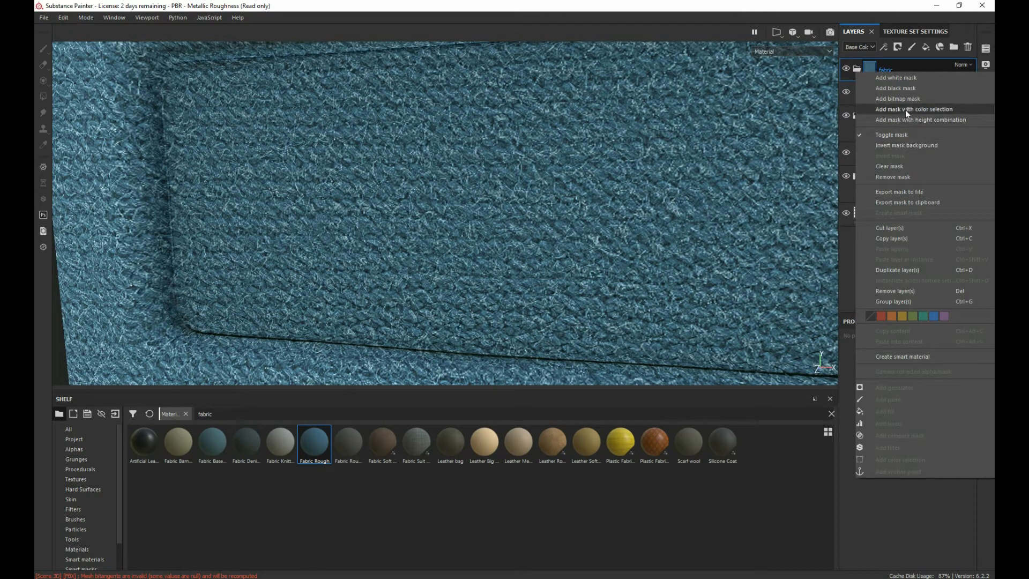
{"action": "left_click", "coordinate": [909, 110]}
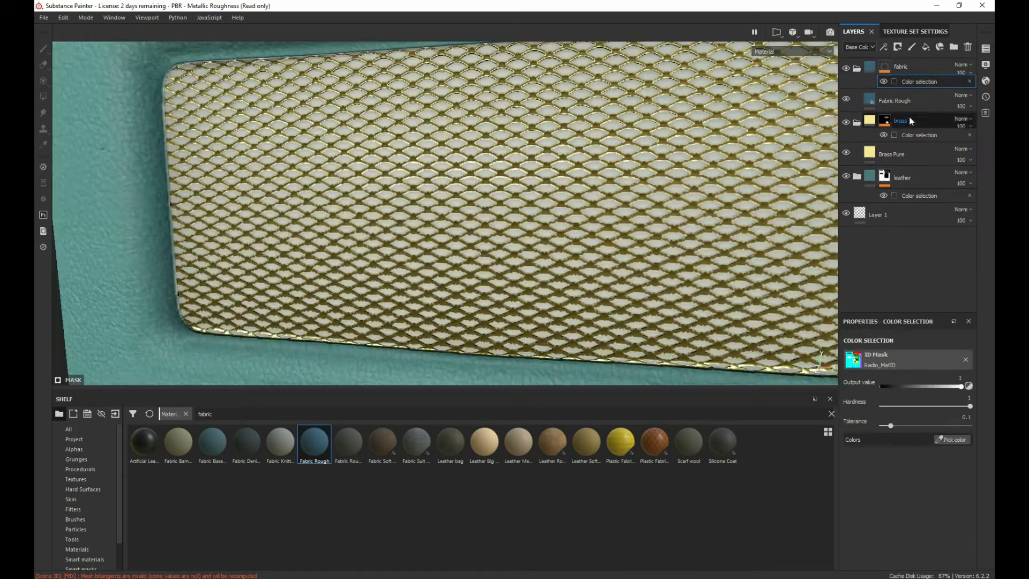
{"action": "left_click", "coordinate": [949, 436]}
{"action": "scroll", "coordinate": [610, 164], "scroll_direction": "down", "scroll_amount": 3}
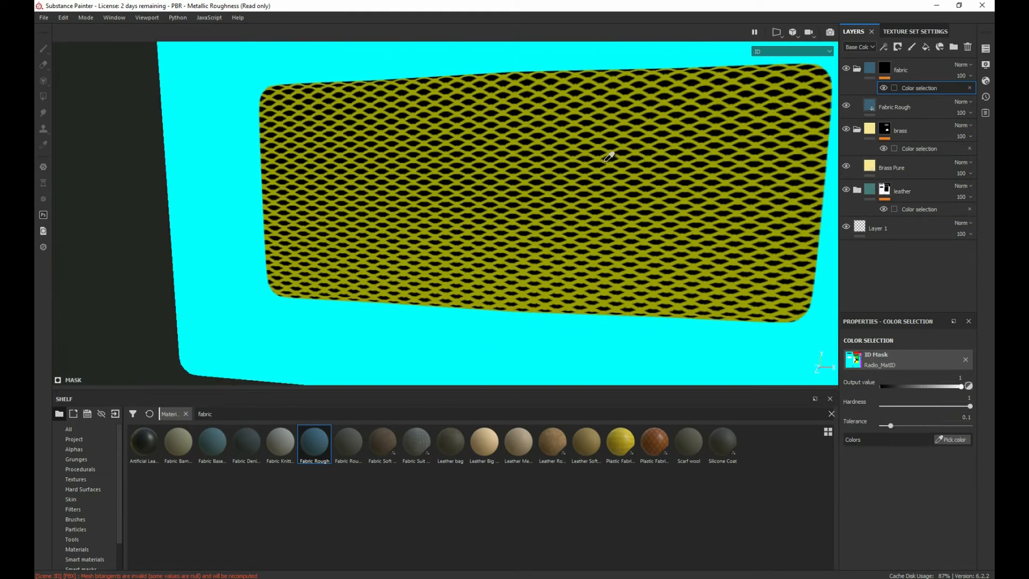
{"action": "scroll", "coordinate": [611, 161], "scroll_direction": "up", "scroll_amount": 4}
{"action": "scroll", "coordinate": [598, 153], "scroll_direction": "down", "scroll_amount": 4}
{"action": "left_click", "coordinate": [535, 99]}
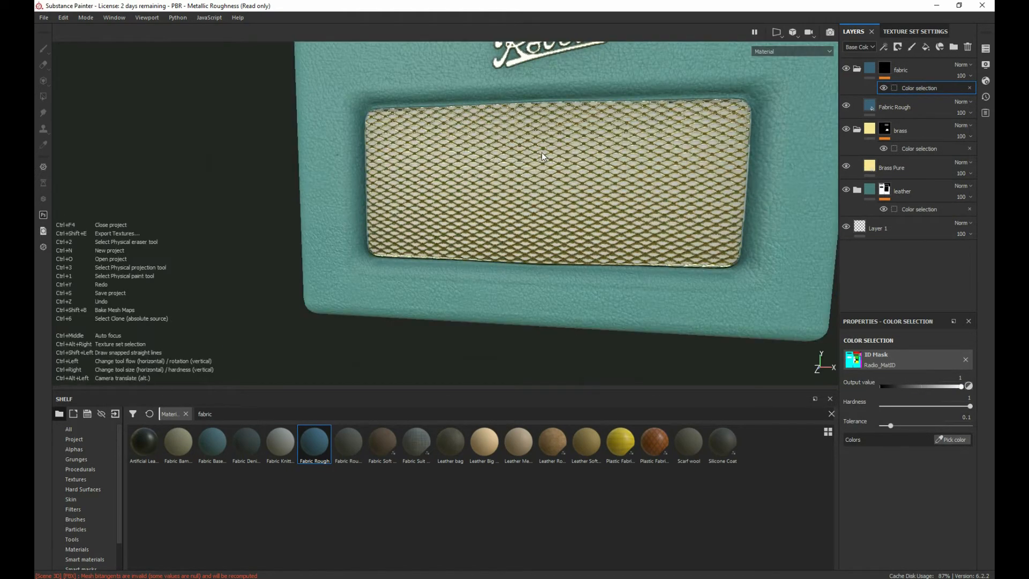
{"action": "scroll", "coordinate": [548, 153], "scroll_direction": "down", "scroll_amount": 4}
{"action": "scroll", "coordinate": [548, 153], "scroll_direction": "up", "scroll_amount": 8}
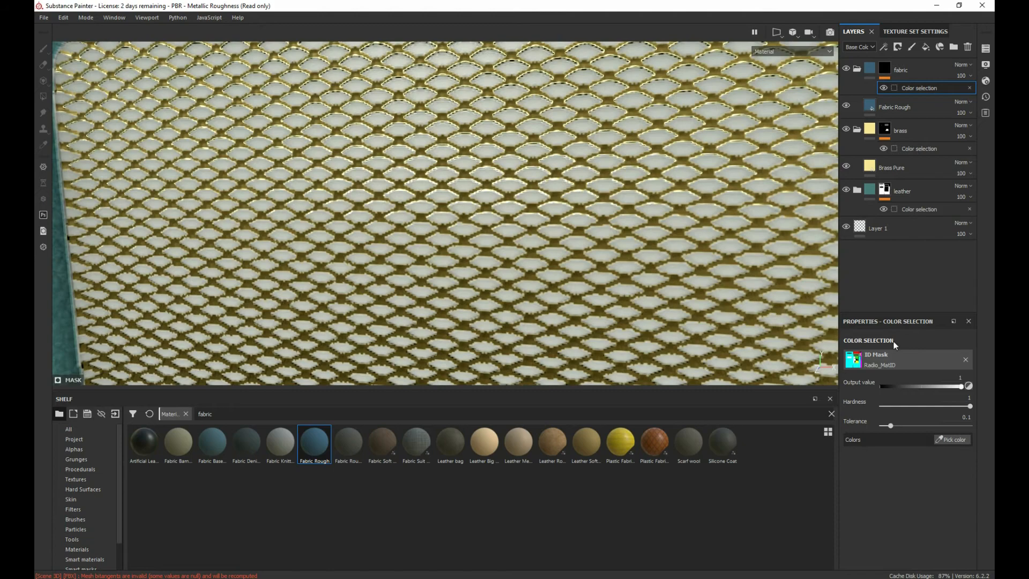
{"action": "left_click", "coordinate": [953, 439]}
{"action": "left_click", "coordinate": [608, 191]}
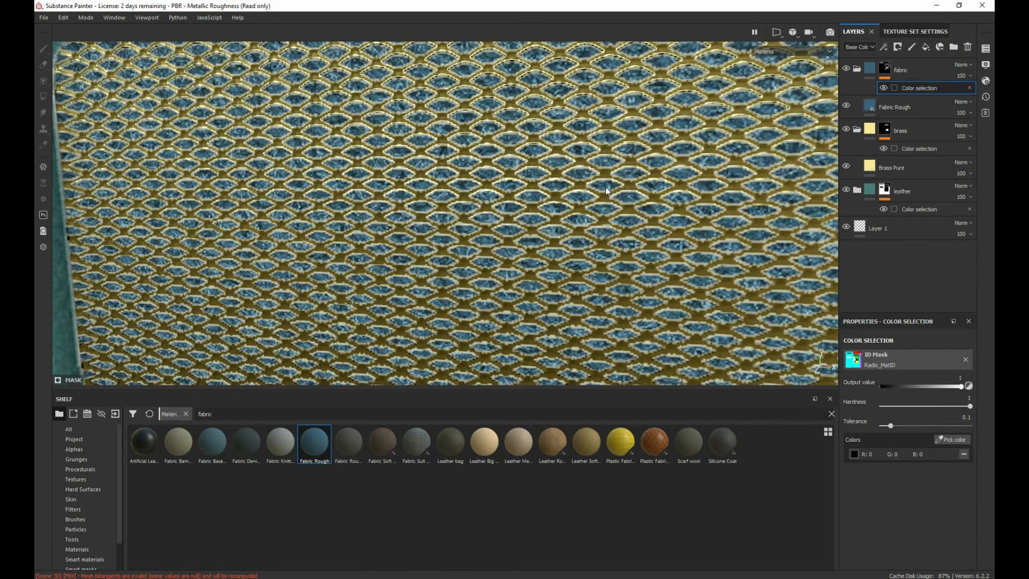
{"action": "scroll", "coordinate": [602, 194], "scroll_direction": "down", "scroll_amount": 8}
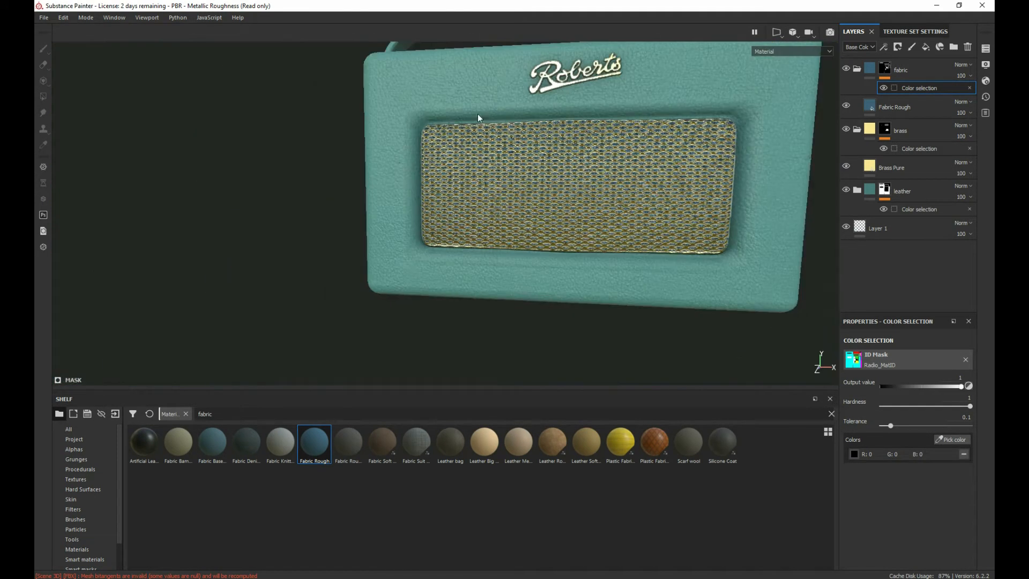
Step: Set the Fabric Rough layer's color parameter to a very dark grey and check it behind the brass grille
{"action": "left_click", "coordinate": [884, 110]}
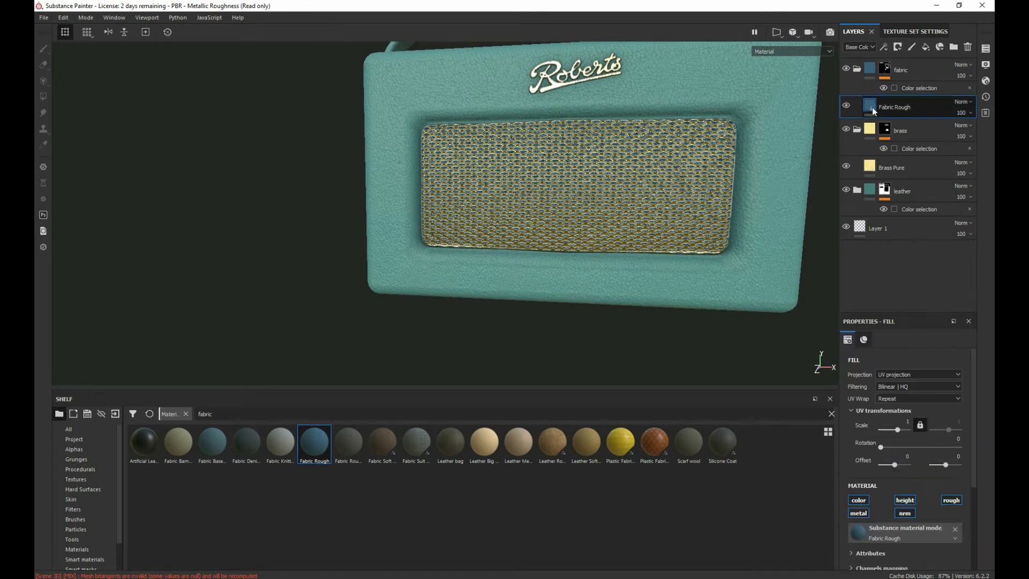
{"action": "left_click", "coordinate": [900, 409]}
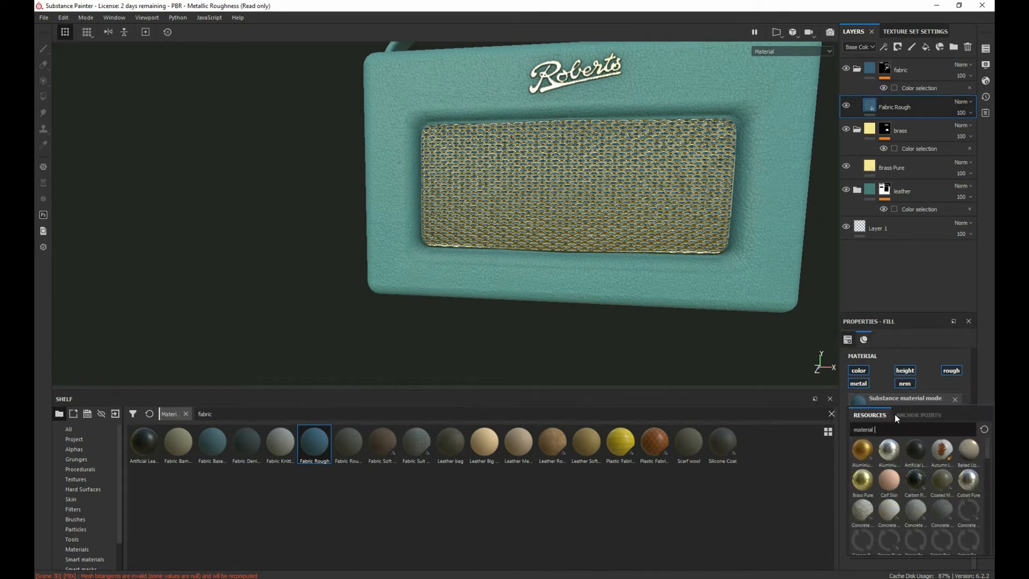
{"action": "left_click", "coordinate": [911, 472]}
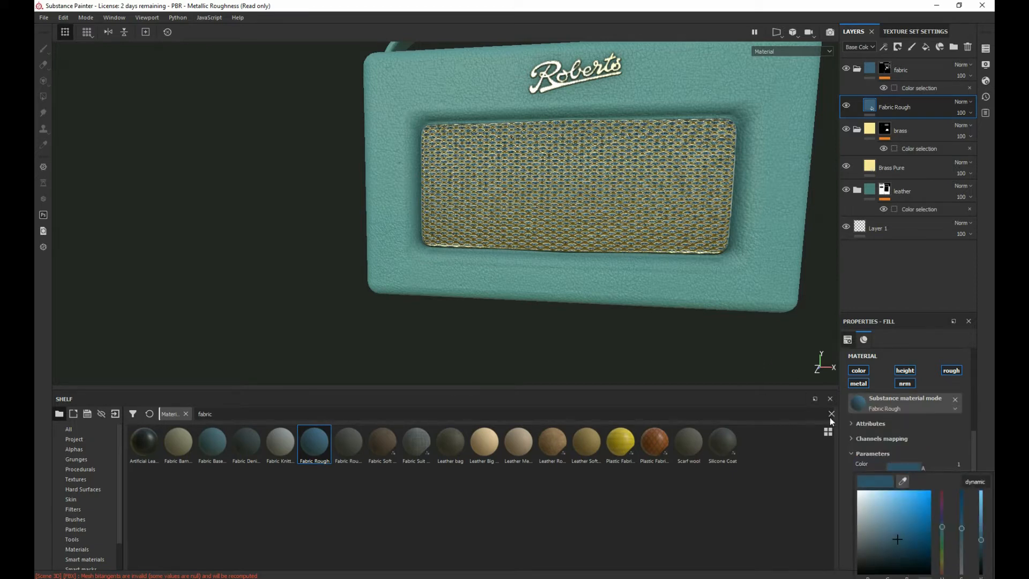
{"action": "left_click_drag", "start_coordinate": [888, 541], "coordinate": [865, 576]}
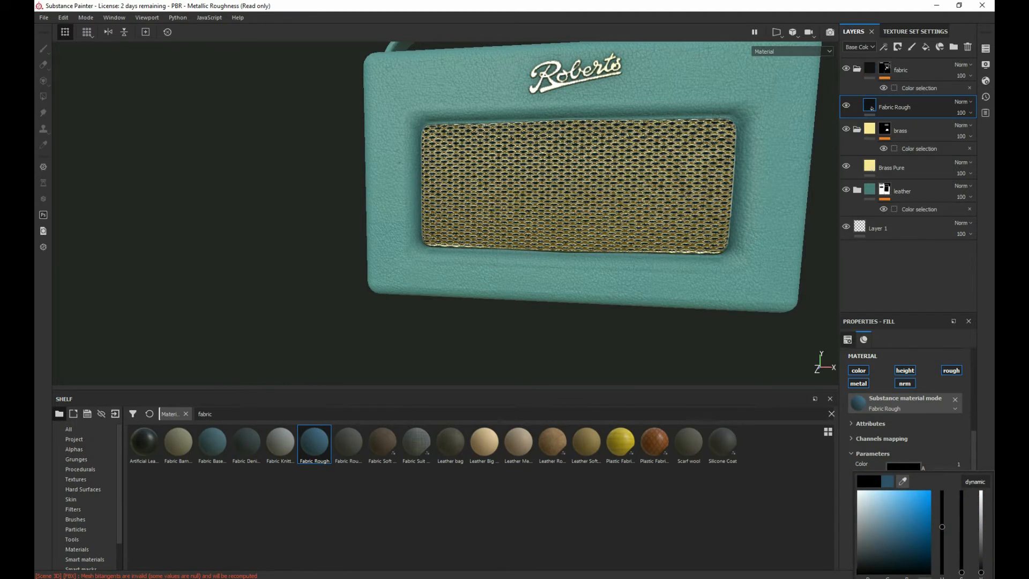
{"action": "left_click", "coordinate": [373, 228]}
{"action": "left_click", "coordinate": [913, 469]}
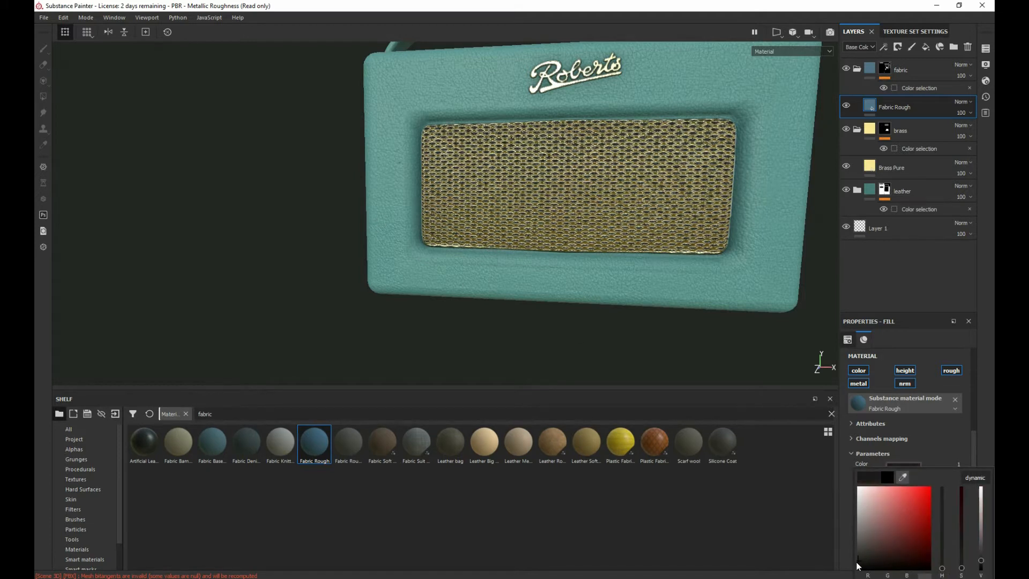
{"action": "left_click_drag", "start_coordinate": [854, 565], "coordinate": [853, 560]}
{"action": "left_click", "coordinate": [887, 366]}
{"action": "scroll", "coordinate": [886, 365], "scroll_direction": "up", "scroll_amount": 2}
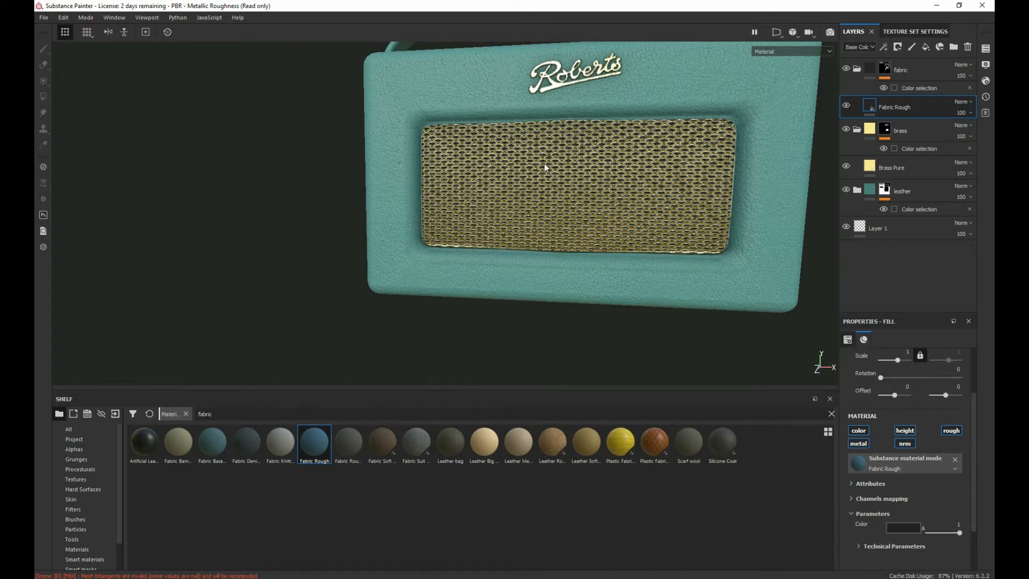
{"action": "scroll", "coordinate": [543, 163], "scroll_direction": "up", "scroll_amount": 5}
{"action": "scroll", "coordinate": [542, 164], "scroll_direction": "up", "scroll_amount": 3}
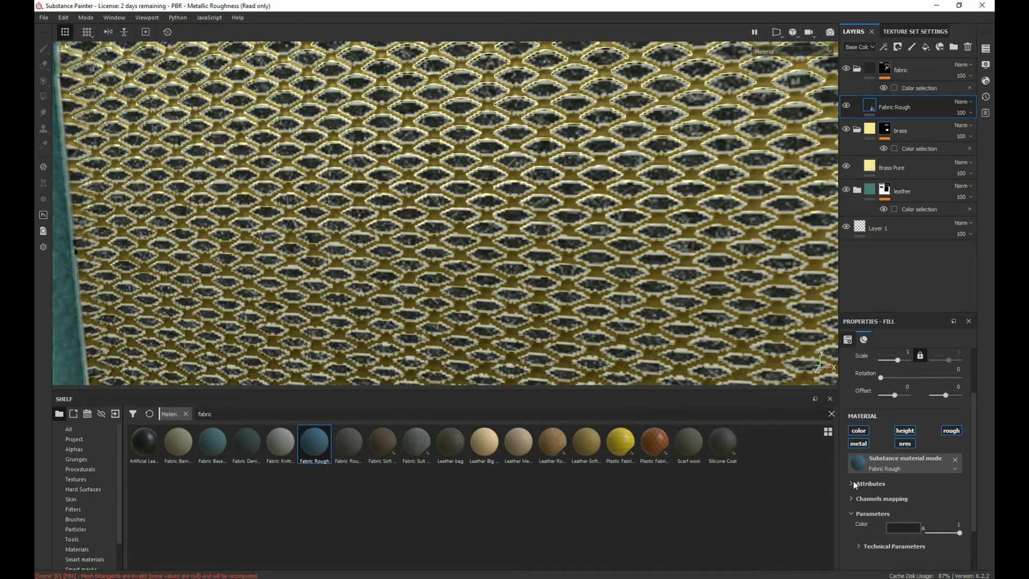
Step: Examine the radio's top control panel, including its round sockets, knobs and row of buttons, from several angles
{"action": "scroll", "coordinate": [568, 188], "scroll_direction": "down", "scroll_amount": 10}
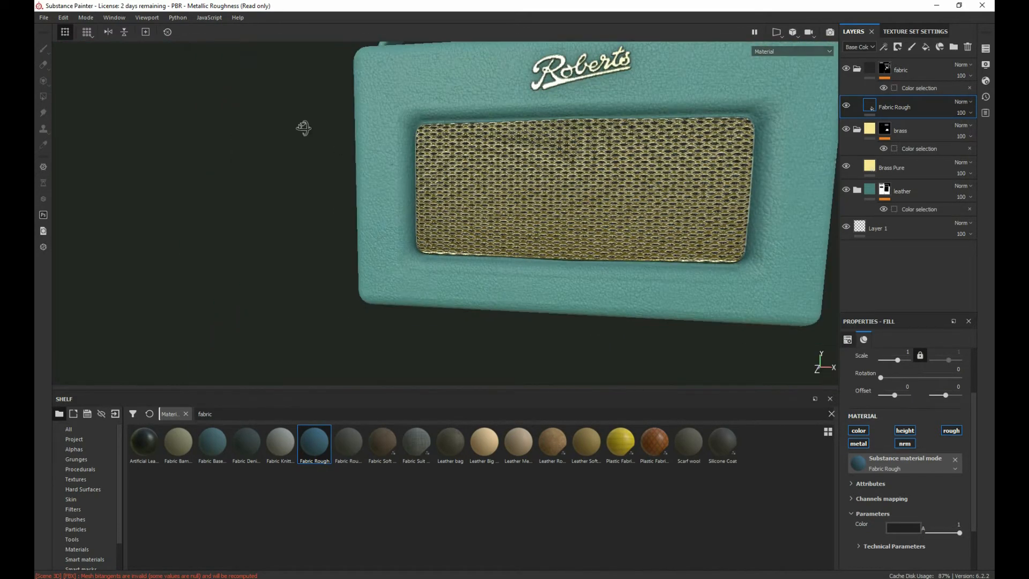
{"action": "left_click_drag", "start_coordinate": [301, 127], "coordinate": [377, 272], "text": "alt"}
{"action": "scroll", "coordinate": [377, 272], "scroll_direction": "down", "scroll_amount": 3}
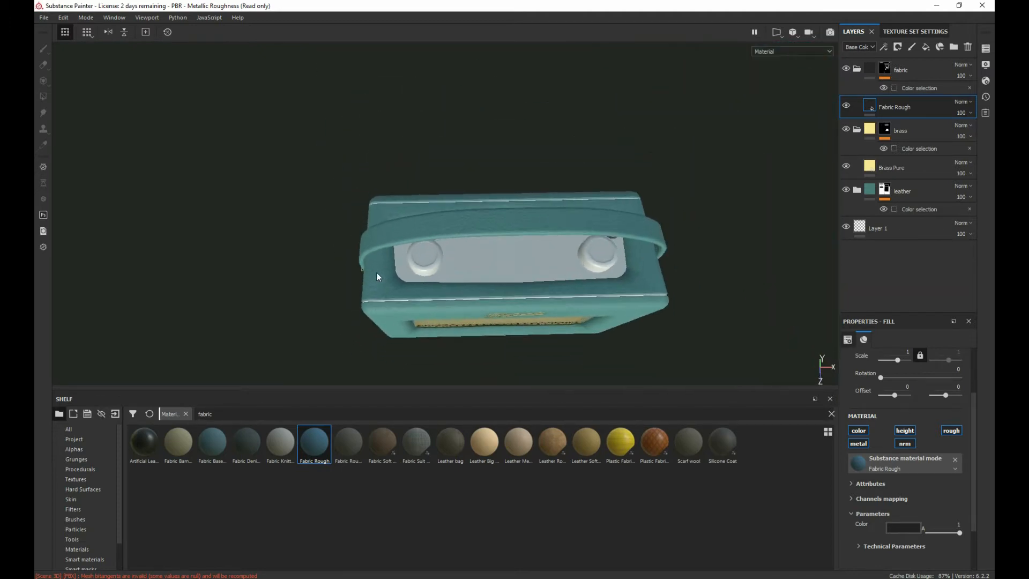
{"action": "scroll", "coordinate": [391, 229], "scroll_direction": "up", "scroll_amount": 6}
{"action": "left_click_drag", "start_coordinate": [392, 229], "coordinate": [333, 194], "text": "alt"}
{"action": "scroll", "coordinate": [375, 185], "scroll_direction": "up", "scroll_amount": 5}
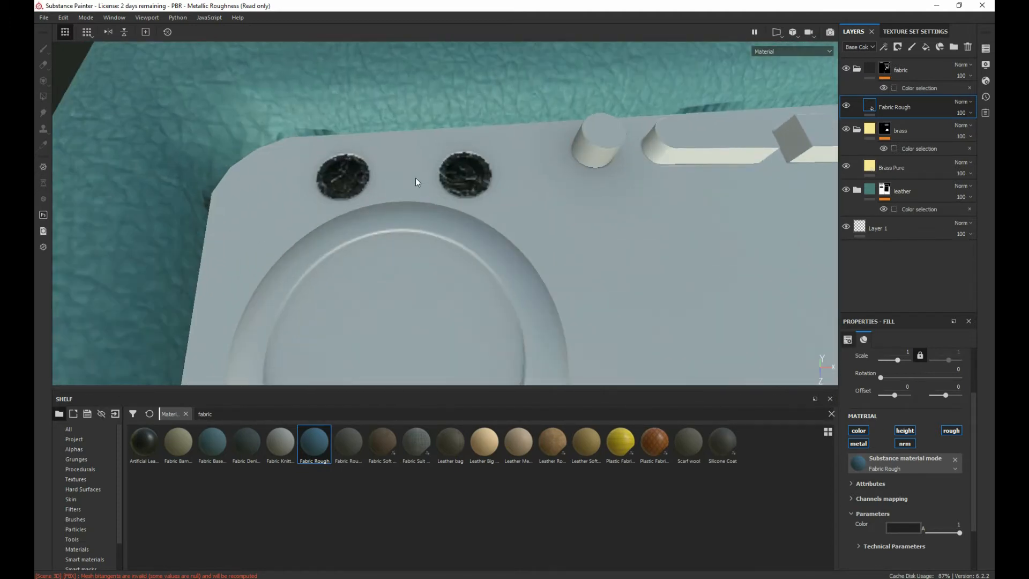
{"action": "scroll", "coordinate": [620, 260], "scroll_direction": "down", "scroll_amount": 3}
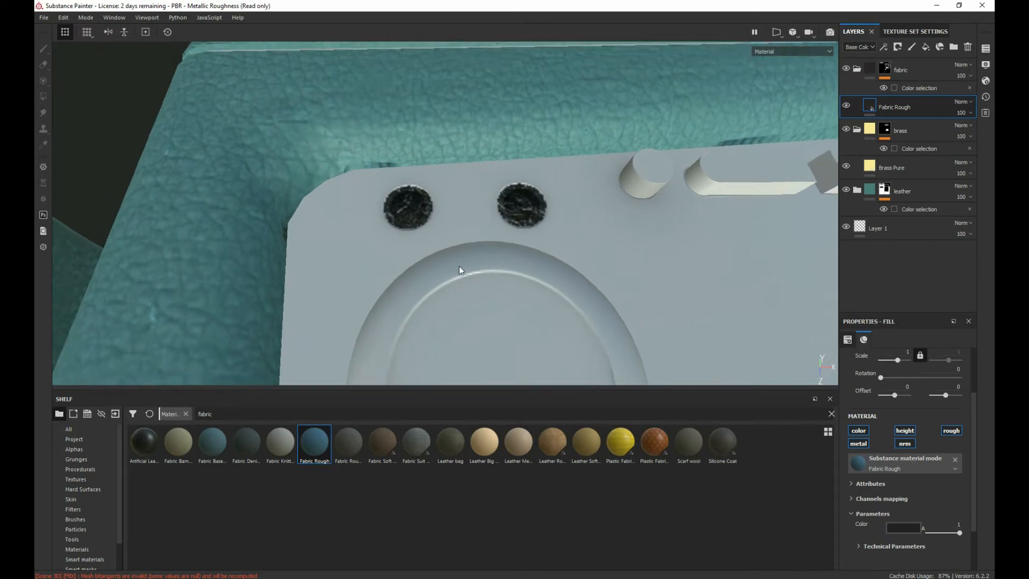
{"action": "scroll", "coordinate": [477, 267], "scroll_direction": "up", "scroll_amount": 8}
{"action": "right_click_drag", "start_coordinate": [487, 268], "coordinate": [587, 293], "text": "alt"}
{"action": "middle_click_drag", "start_coordinate": [587, 292], "coordinate": [70, 154], "text": "alt"}
{"action": "right_click_drag", "start_coordinate": [384, 212], "coordinate": [565, 276], "text": "alt"}
{"action": "middle_click_drag", "start_coordinate": [616, 294], "coordinate": [337, 49], "text": "alt"}
{"action": "middle_click_drag", "start_coordinate": [719, 83], "coordinate": [239, 288], "text": "alt"}
{"action": "left_click_drag", "start_coordinate": [239, 289], "coordinate": [540, 248], "text": "alt"}
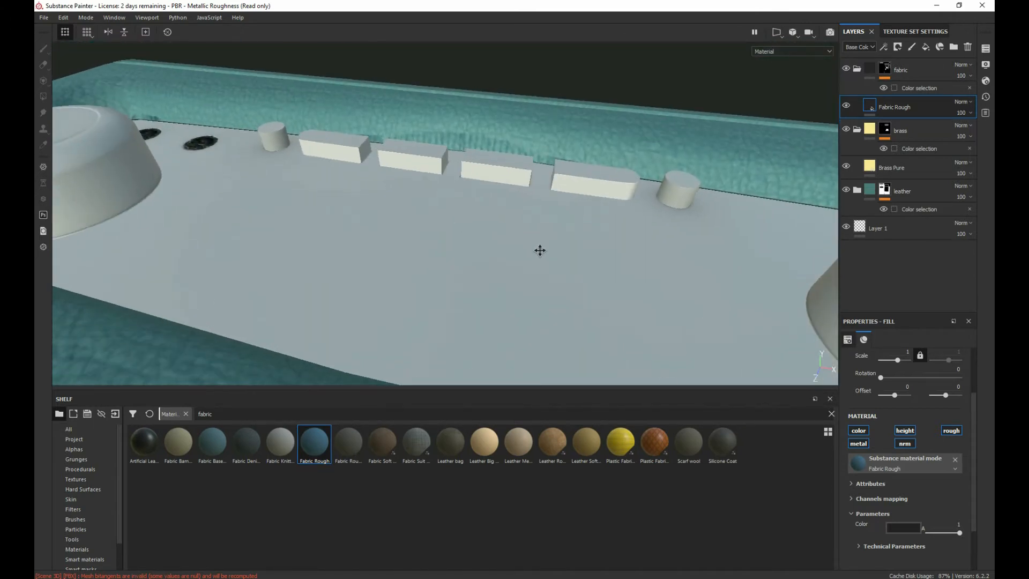
Step: Add a paint effect to the fabric folder's mask and bring the two round sockets on the top panel into view
{"action": "left_click", "coordinate": [777, 33]}
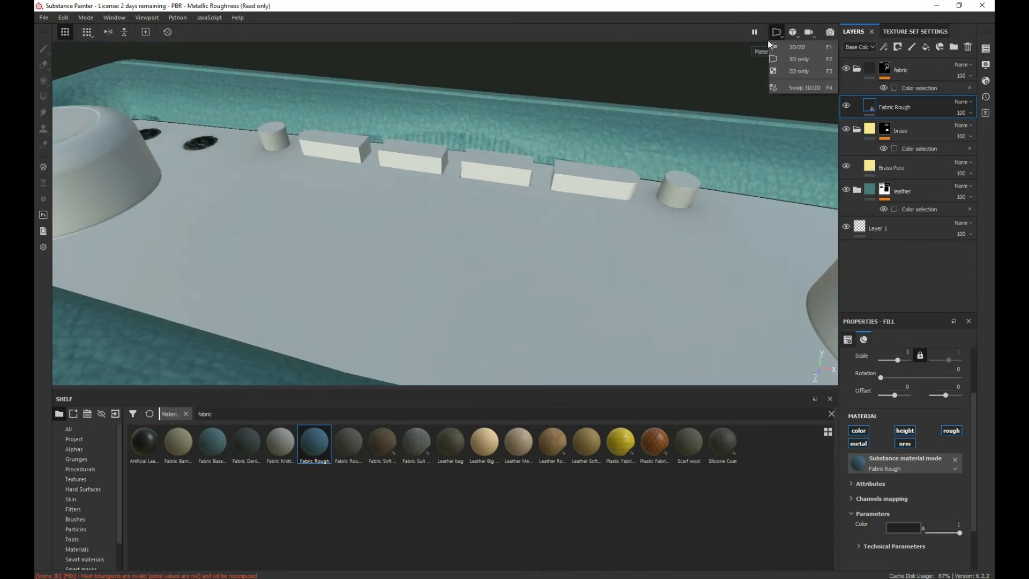
{"action": "left_click", "coordinate": [910, 74]}
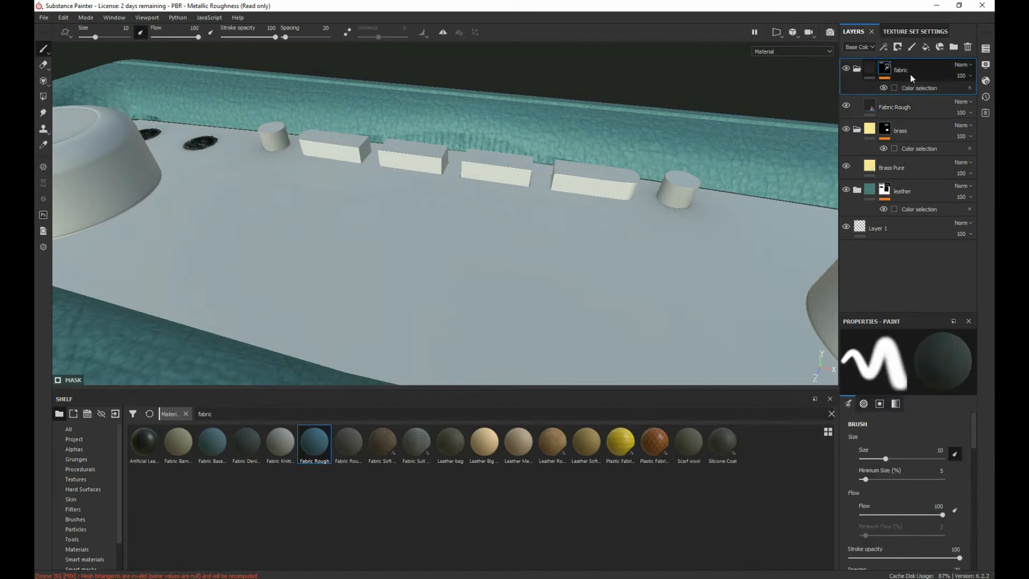
{"action": "right_click", "coordinate": [917, 74]}
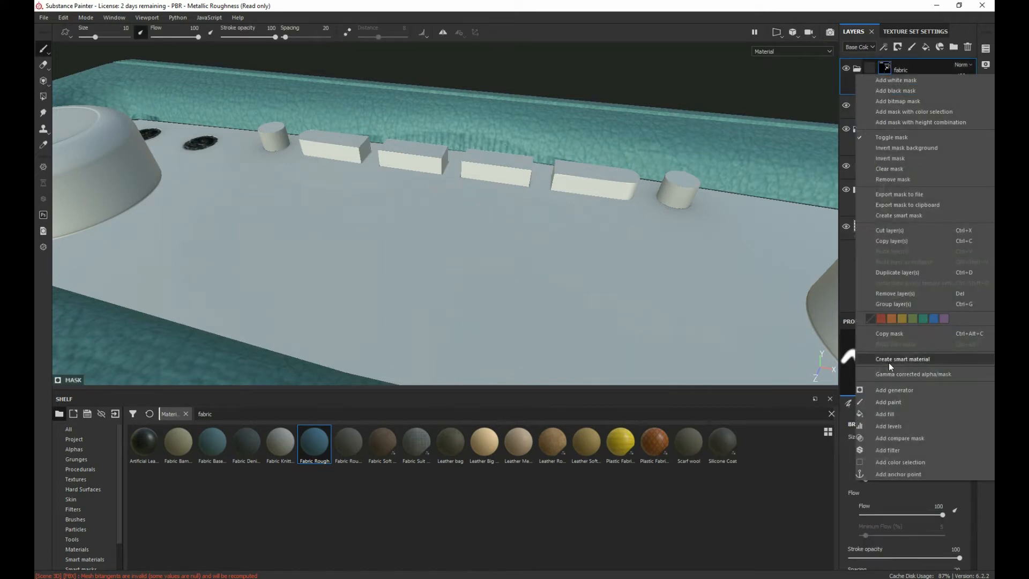
{"action": "left_click", "coordinate": [888, 401]}
{"action": "mouse_move", "coordinate": [367, 154]}
{"action": "left_mouse_down", "text": "alt"}
{"action": "mouse_move", "coordinate": [411, 234]}
{"action": "mouse_move", "coordinate": [399, 241]}
{"action": "mouse_move", "coordinate": [315, 236]}
{"action": "mouse_move", "coordinate": [241, 200]}
{"action": "mouse_move", "coordinate": [249, 215]}
{"action": "mouse_move", "coordinate": [287, 201]}
{"action": "mouse_move", "coordinate": [74, 212]}
{"action": "mouse_move", "coordinate": [126, 213]}
{"action": "left_mouse_up", "text": "alt"}
{"action": "key", "text": "ctrl+z"}
{"action": "middle_click_drag", "start_coordinate": [201, 217], "coordinate": [401, 172], "text": "alt"}
{"action": "right_click_drag", "start_coordinate": [401, 172], "coordinate": [576, 193], "text": "alt"}
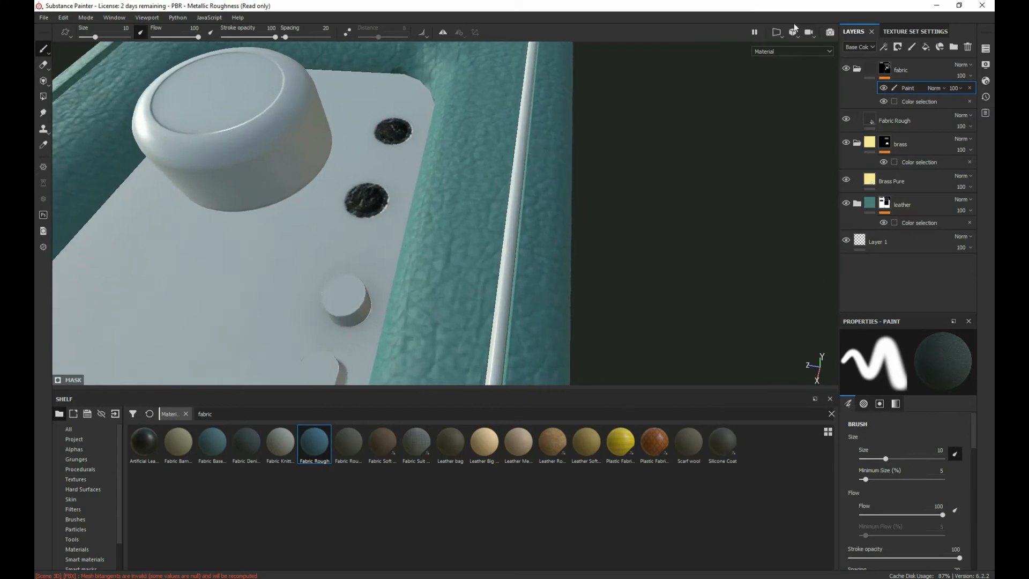
Step: Switch to the 2D-only view and paint the dark fabric off the two round sockets in the fabric mask
{"action": "left_click", "coordinate": [782, 36]}
{"action": "left_click", "coordinate": [784, 69]}
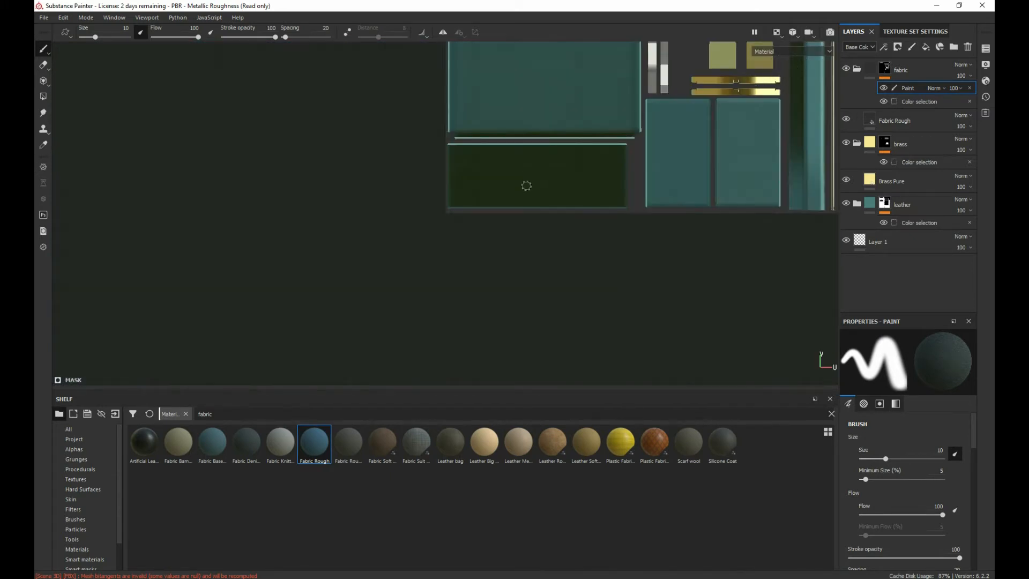
{"action": "right_click_drag", "start_coordinate": [605, 228], "coordinate": [517, 324], "text": "alt"}
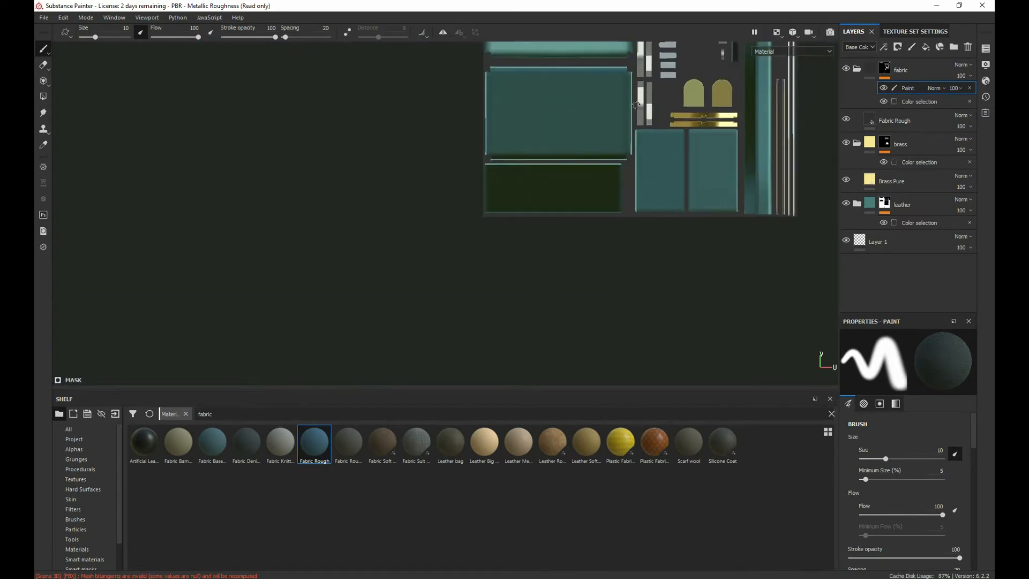
{"action": "middle_click_drag", "start_coordinate": [639, 188], "coordinate": [432, 412], "text": "alt"}
{"action": "scroll", "coordinate": [485, 155], "scroll_direction": "up", "scroll_amount": 8}
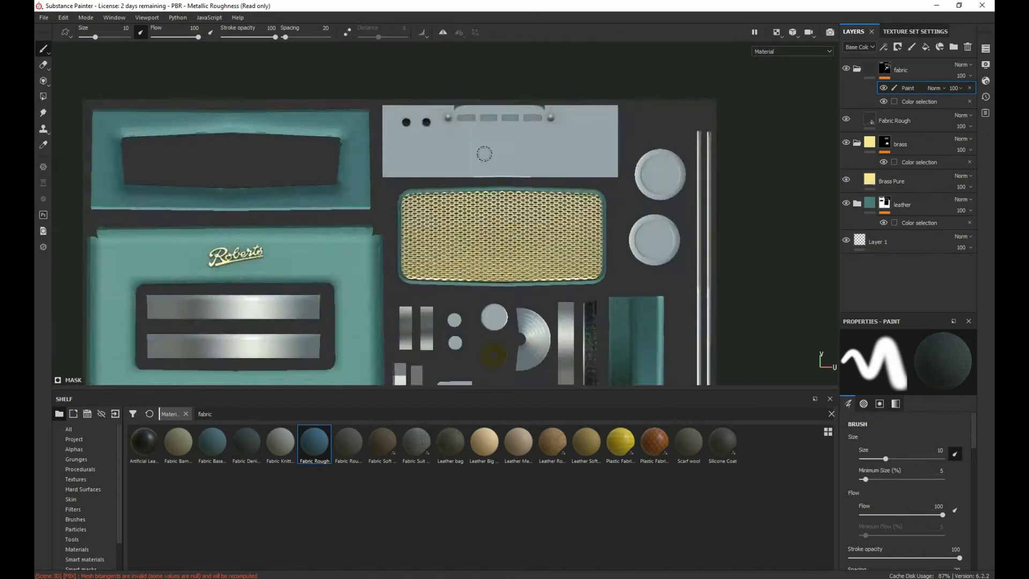
{"action": "middle_click_drag", "start_coordinate": [433, 105], "coordinate": [572, 242], "text": "alt"}
{"action": "scroll", "coordinate": [487, 202], "scroll_direction": "up", "scroll_amount": 8}
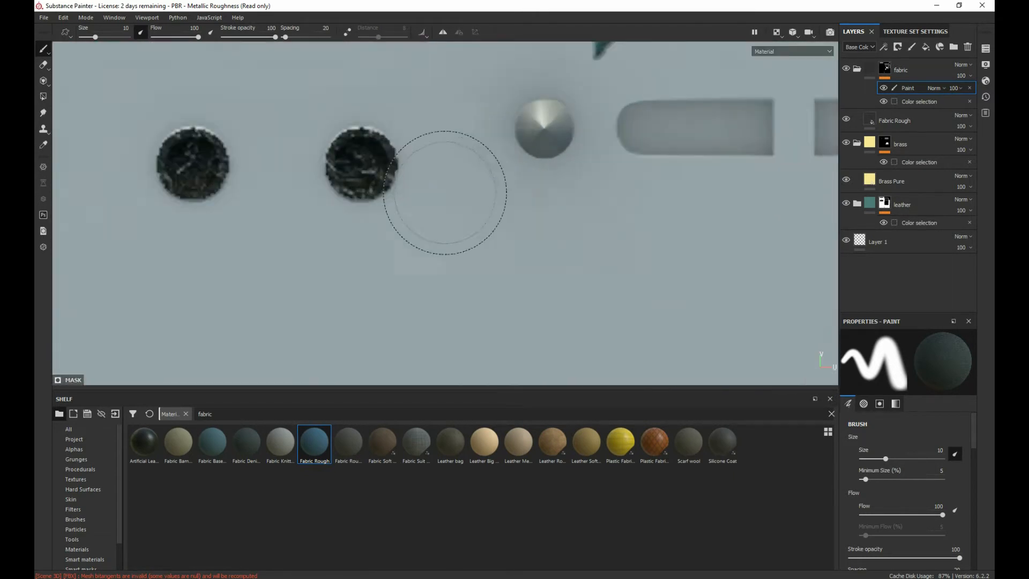
{"action": "mouse_move", "coordinate": [362, 158]}
{"action": "left_mouse_down"}
{"action": "mouse_move", "coordinate": [352, 172]}
{"action": "mouse_move", "coordinate": [269, 161]}
{"action": "left_mouse_up"}
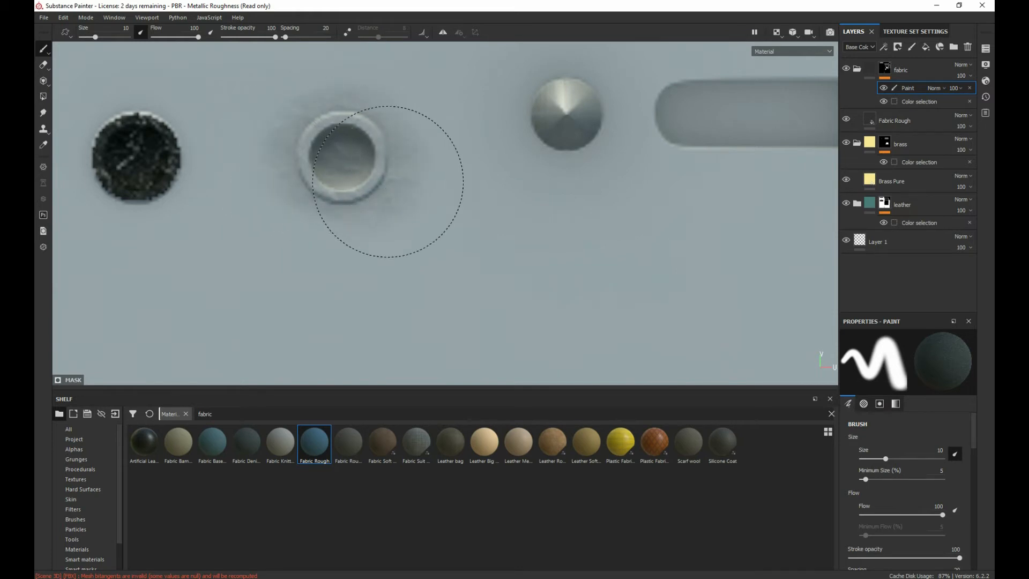
{"action": "mouse_move", "coordinate": [350, 202]}
{"action": "left_mouse_down"}
{"action": "mouse_move", "coordinate": [330, 164]}
{"action": "mouse_move", "coordinate": [183, 138]}
{"action": "mouse_move", "coordinate": [156, 179]}
{"action": "left_mouse_up"}
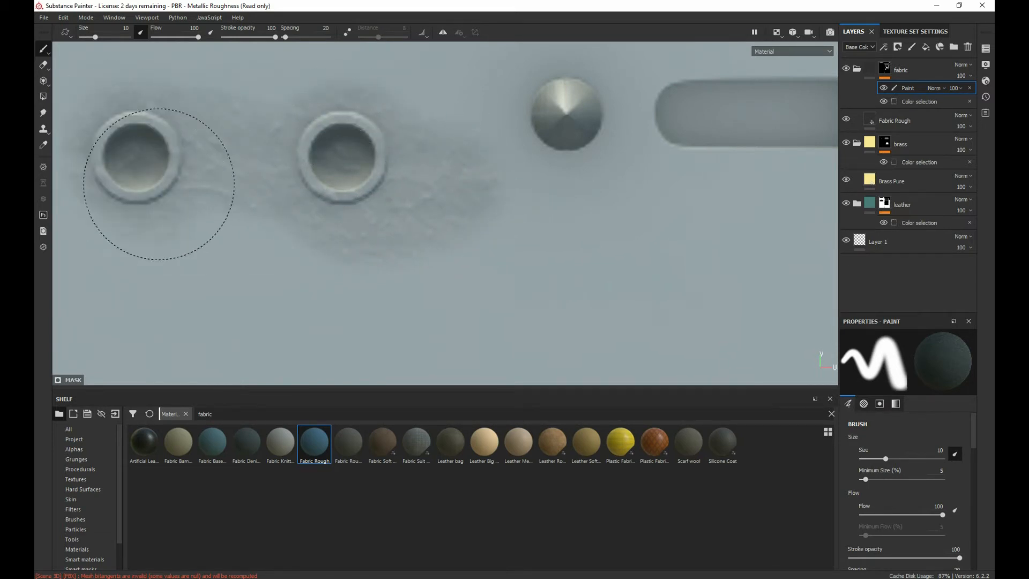
{"action": "mouse_move", "coordinate": [201, 181]}
{"action": "middle_mouse_down"}
{"action": "mouse_move", "coordinate": [230, 214]}
{"action": "mouse_move", "coordinate": [264, 216]}
{"action": "middle_mouse_up"}
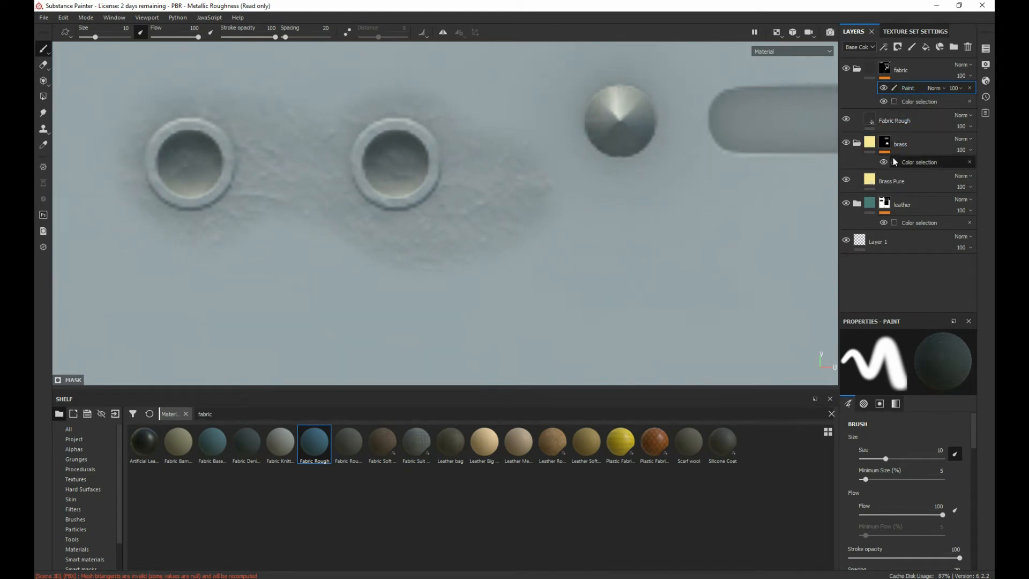
Step: Clear the Fabric Denim Base resource from the brush's grayscale and paint test strokes on the fabric mask below the sockets
{"action": "left_click", "coordinate": [888, 68]}
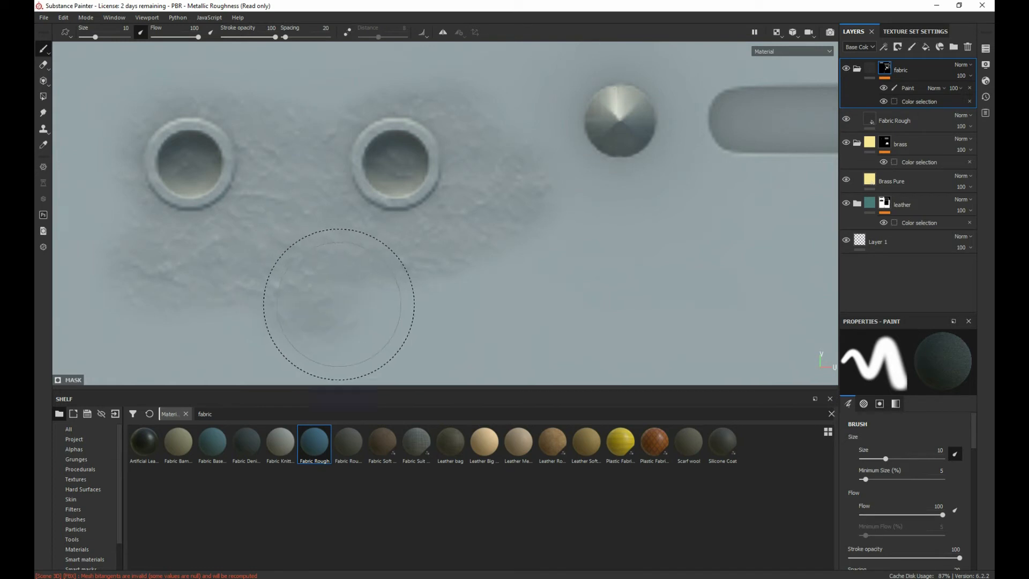
{"action": "mouse_move", "coordinate": [604, 280]}
{"action": "left_mouse_down"}
{"action": "mouse_move", "coordinate": [561, 260]}
{"action": "mouse_move", "coordinate": [496, 272]}
{"action": "left_mouse_up"}
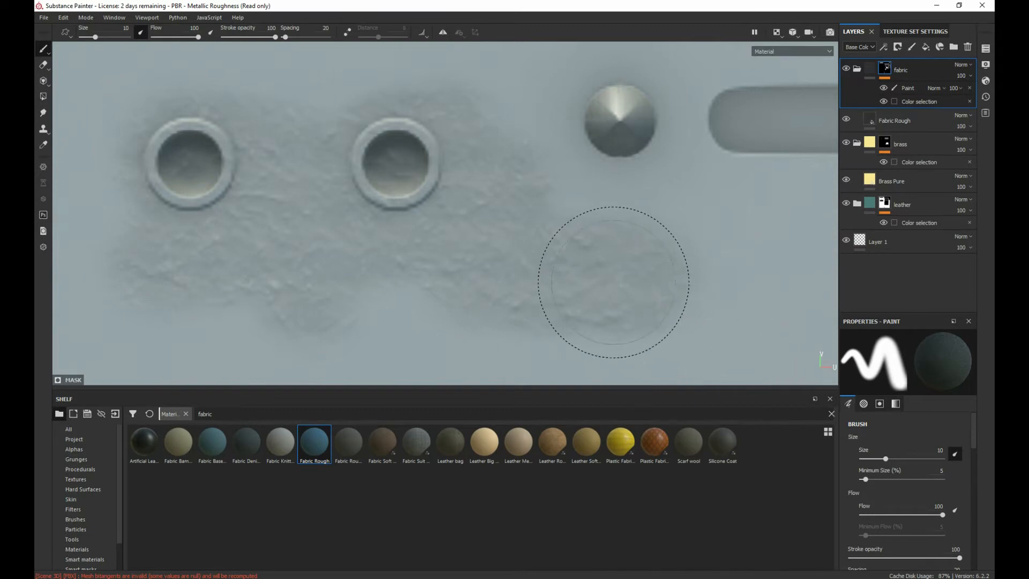
{"action": "scroll", "coordinate": [874, 445], "scroll_direction": "down", "scroll_amount": 5}
{"action": "scroll", "coordinate": [878, 469], "scroll_direction": "up", "scroll_amount": 3}
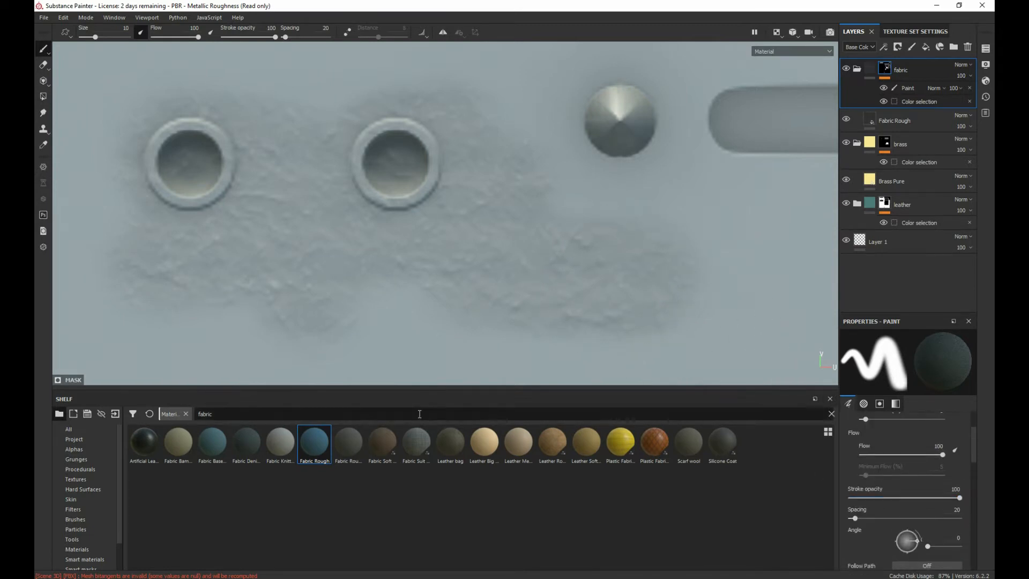
{"action": "scroll", "coordinate": [883, 474], "scroll_direction": "up", "scroll_amount": 2}
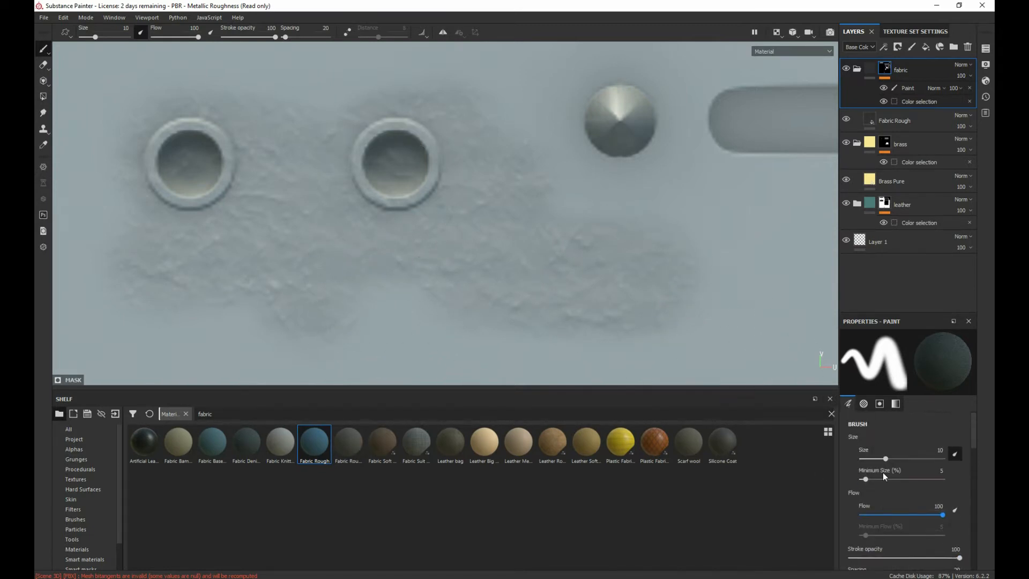
{"action": "scroll", "coordinate": [885, 465], "scroll_direction": "down", "scroll_amount": 5}
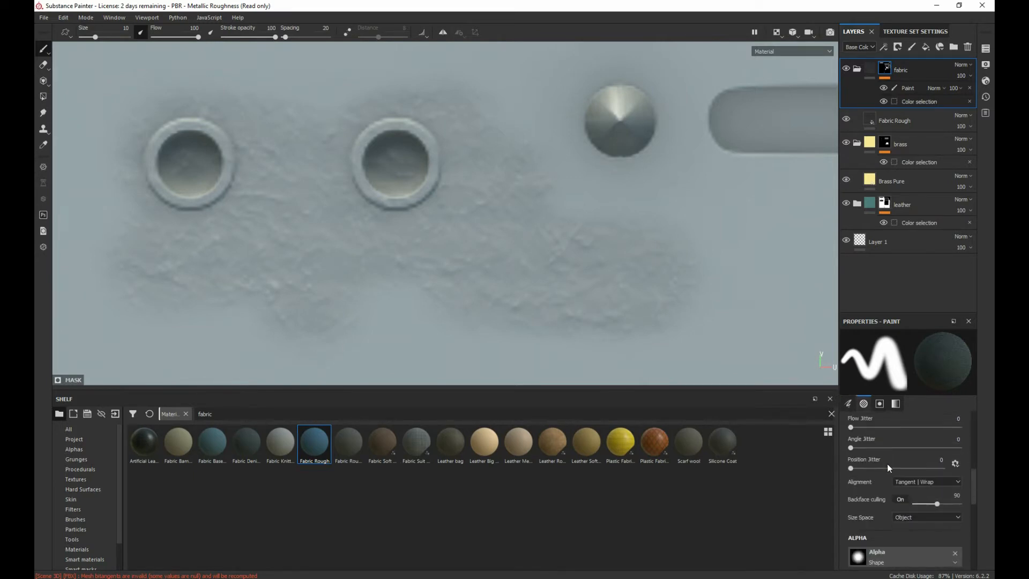
{"action": "scroll", "coordinate": [887, 464], "scroll_direction": "down", "scroll_amount": 3}
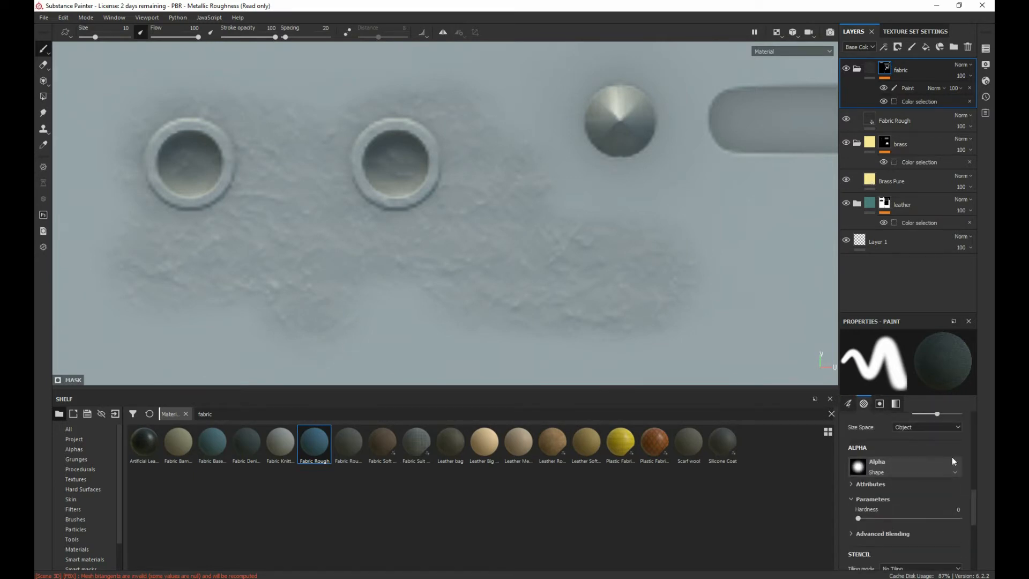
{"action": "scroll", "coordinate": [924, 509], "scroll_direction": "down", "scroll_amount": 6}
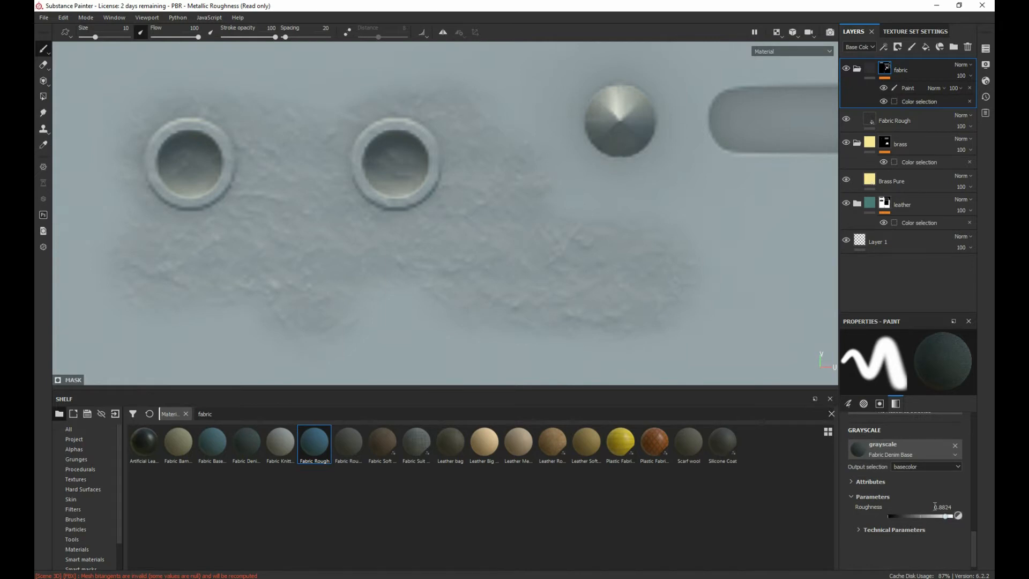
{"action": "left_click", "coordinate": [955, 445]}
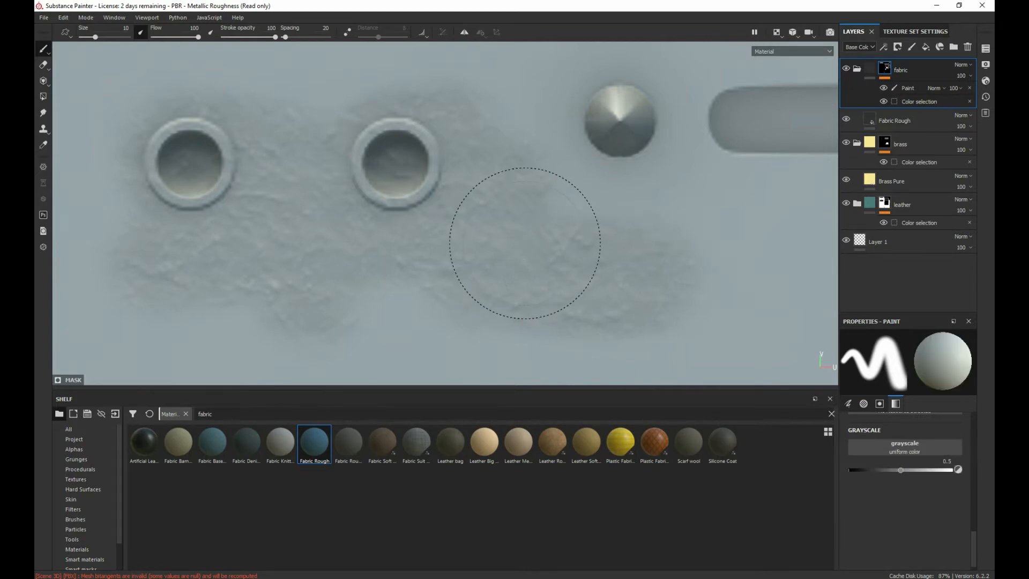
{"action": "mouse_move", "coordinate": [524, 242]}
{"action": "left_mouse_down"}
{"action": "mouse_move", "coordinate": [405, 281]}
{"action": "mouse_move", "coordinate": [664, 274]}
{"action": "mouse_move", "coordinate": [457, 284]}
{"action": "left_mouse_up"}
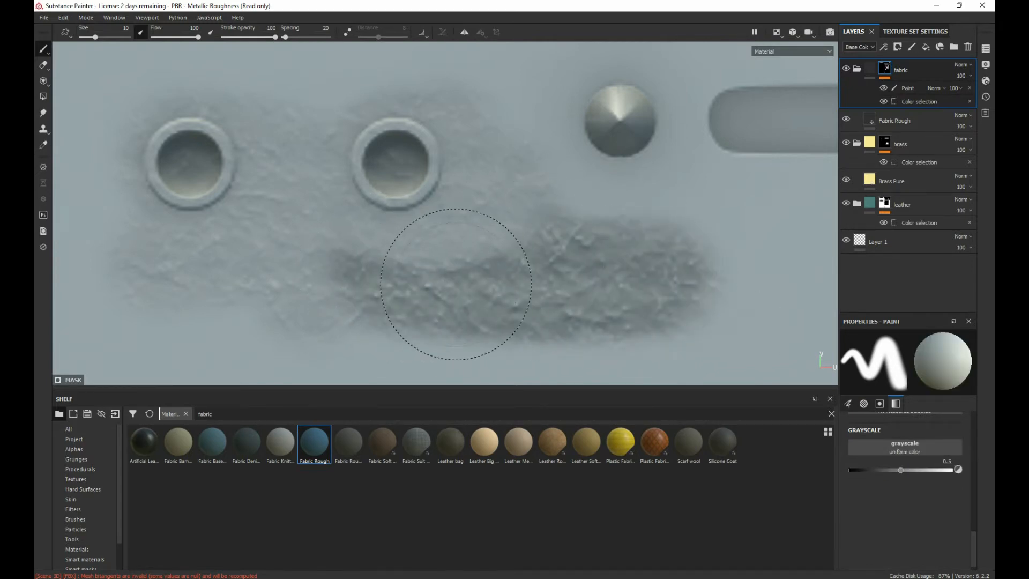
Step: Set the brush alignment to UV and paint another strip on the fabric mask below the earlier strokes
{"action": "scroll", "coordinate": [394, 181], "scroll_direction": "down", "scroll_amount": 5}
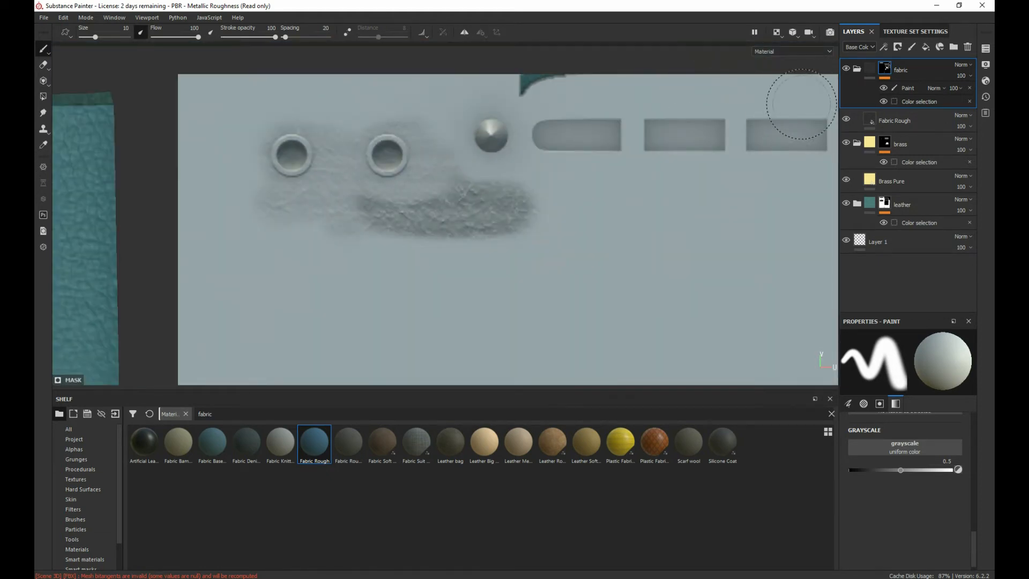
{"action": "right_click", "coordinate": [440, 229]}
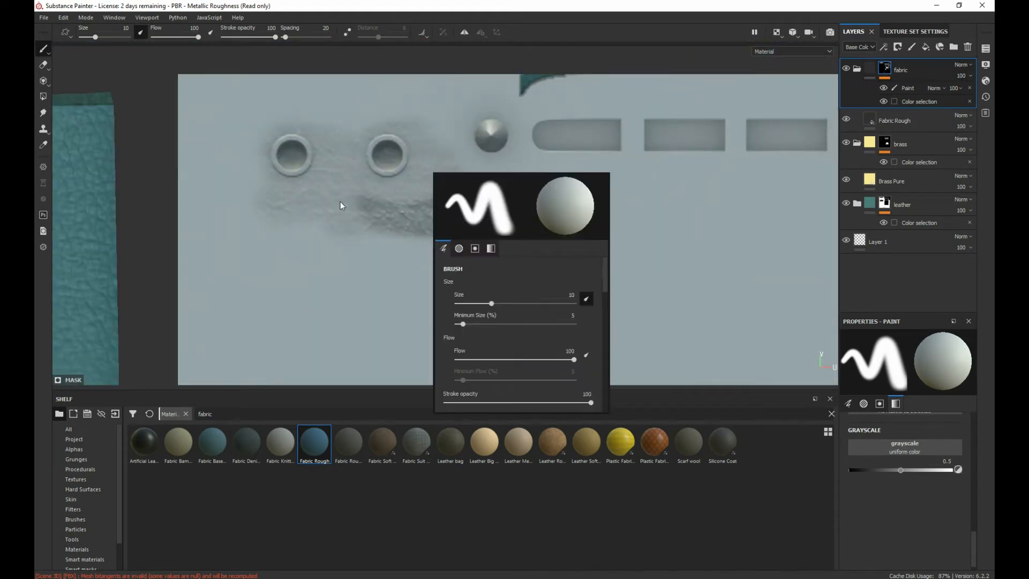
{"action": "scroll", "coordinate": [494, 320], "scroll_direction": "down", "scroll_amount": 6}
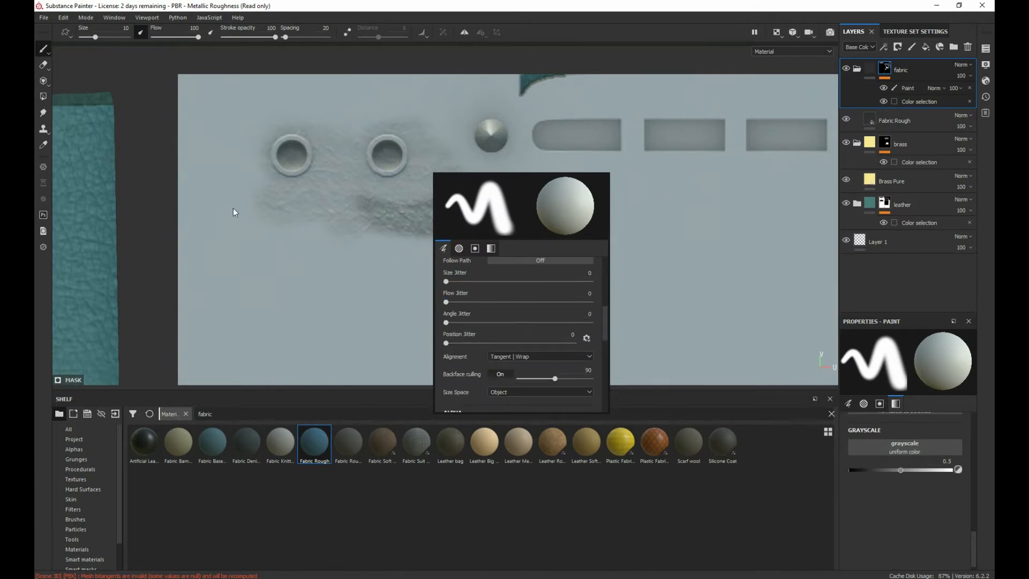
{"action": "left_click", "coordinate": [493, 358]}
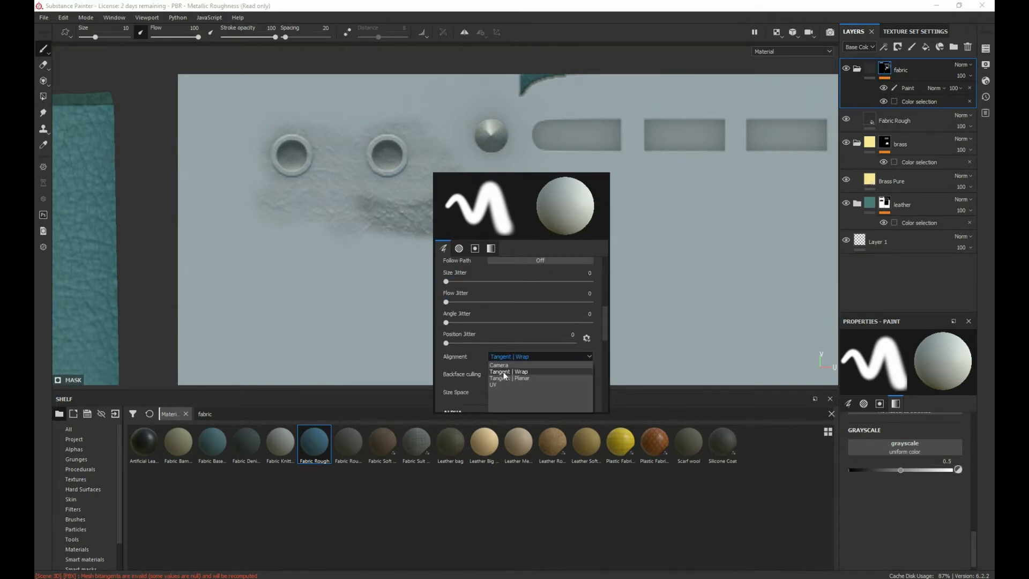
{"action": "left_click", "coordinate": [494, 384]}
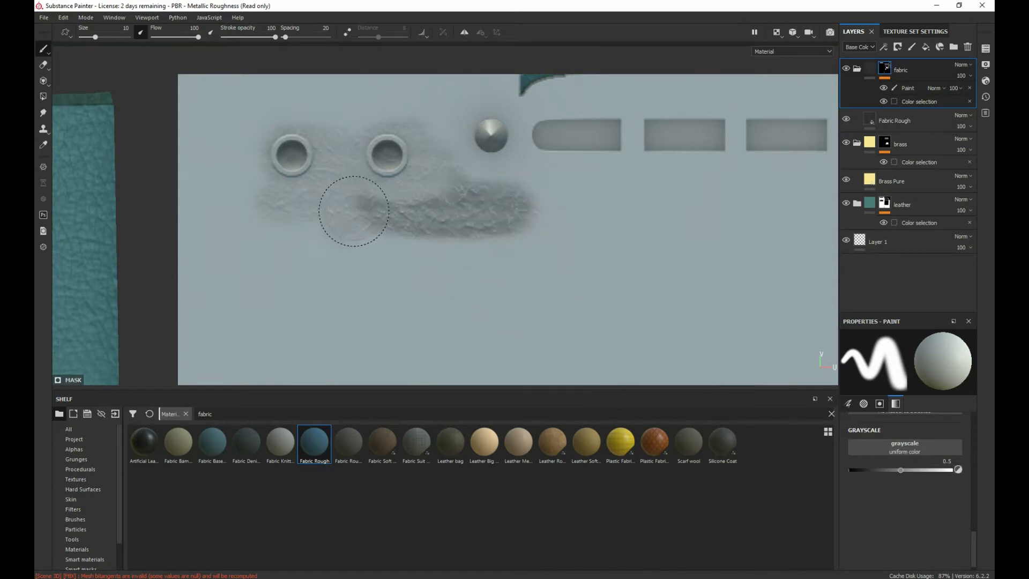
{"action": "mouse_move", "coordinate": [351, 211]}
{"action": "left_mouse_down"}
{"action": "mouse_move", "coordinate": [455, 259]}
{"action": "mouse_move", "coordinate": [518, 260]}
{"action": "mouse_move", "coordinate": [266, 270]}
{"action": "left_mouse_up"}
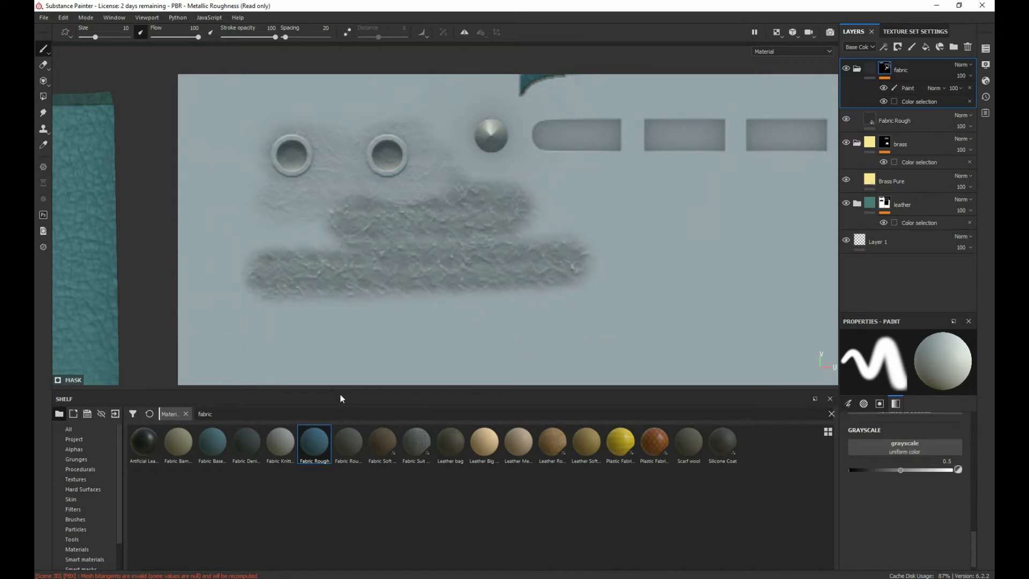
Step: Select the fabric mask's Paint effect and extend the painted strip beneath the row of buttons
{"action": "scroll", "coordinate": [918, 472], "scroll_direction": "up", "scroll_amount": 3}
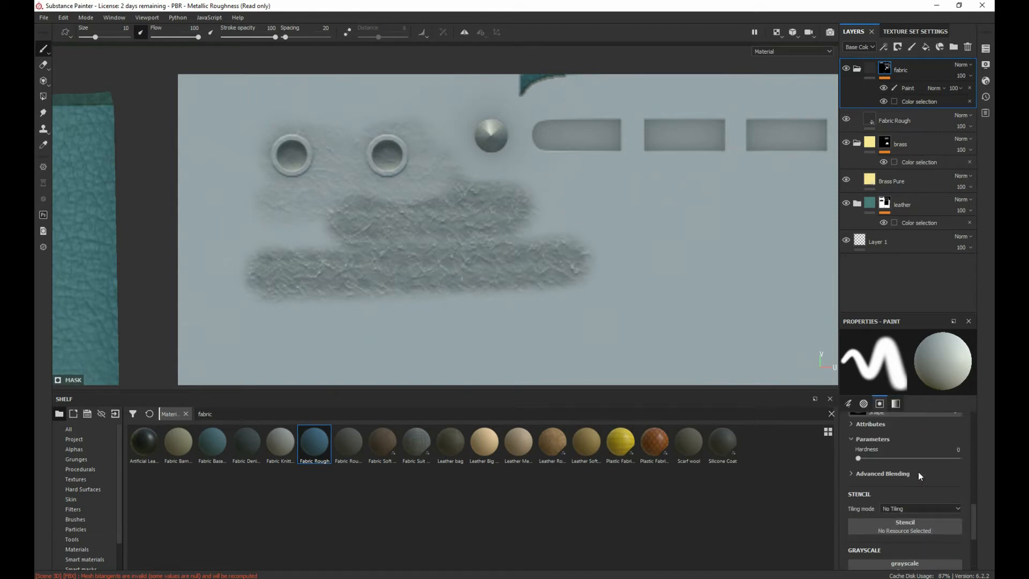
{"action": "scroll", "coordinate": [918, 472], "scroll_direction": "up", "scroll_amount": 3}
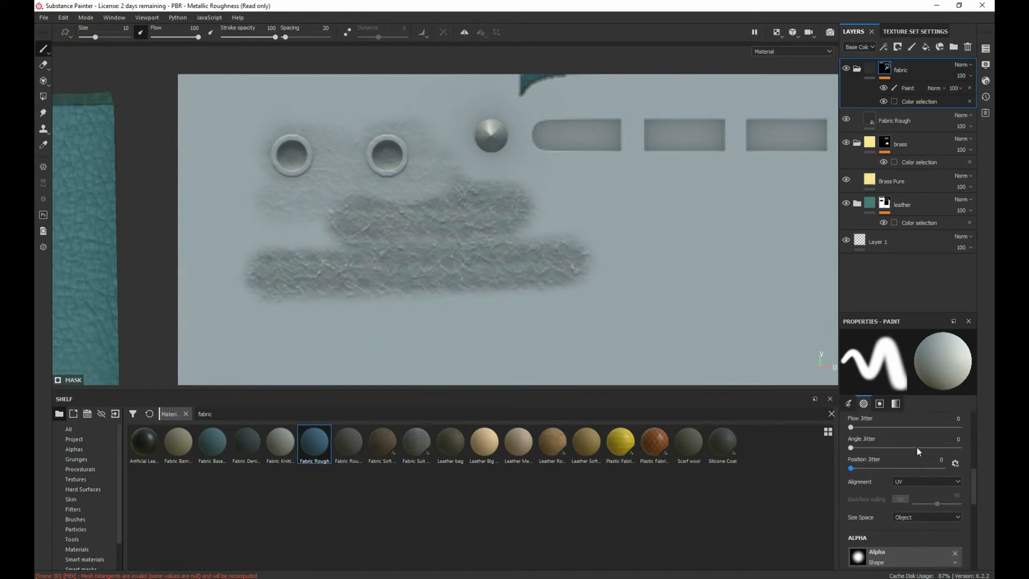
{"action": "left_click", "coordinate": [910, 91]}
{"action": "mouse_move", "coordinate": [706, 250]}
{"action": "left_mouse_down"}
{"action": "mouse_move", "coordinate": [534, 230]}
{"action": "mouse_move", "coordinate": [695, 241]}
{"action": "left_mouse_up"}
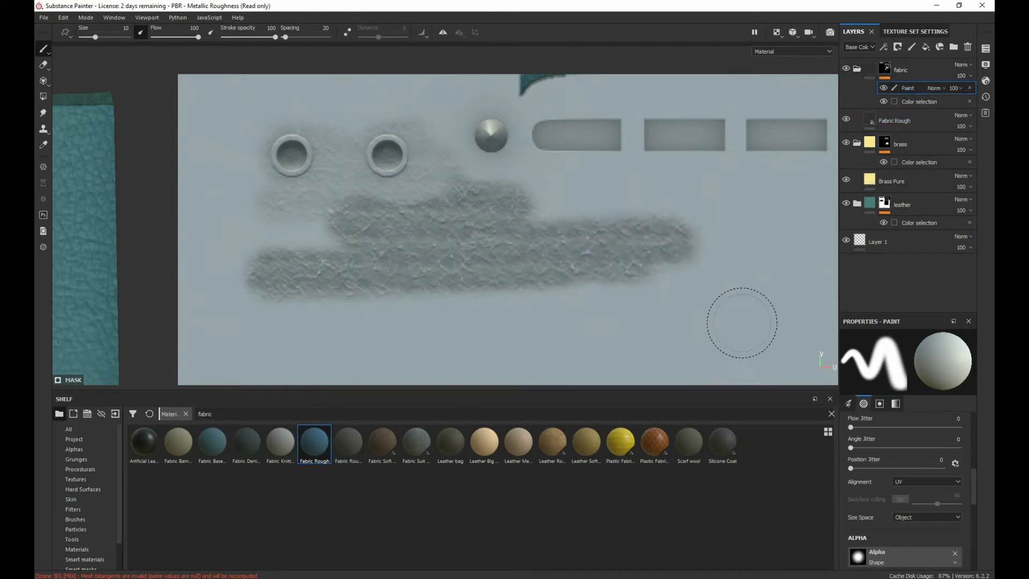
Step: Remove the Shape alpha from the brush and paint a hard-edged test stroke at the end of the strip
{"action": "scroll", "coordinate": [889, 471], "scroll_direction": "up", "scroll_amount": 5}
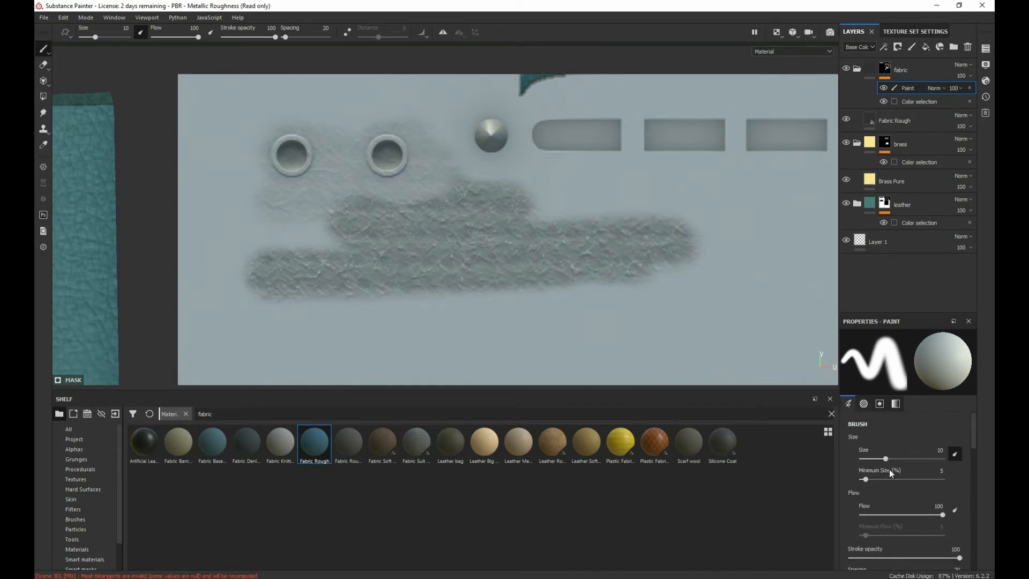
{"action": "left_click", "coordinate": [895, 403]}
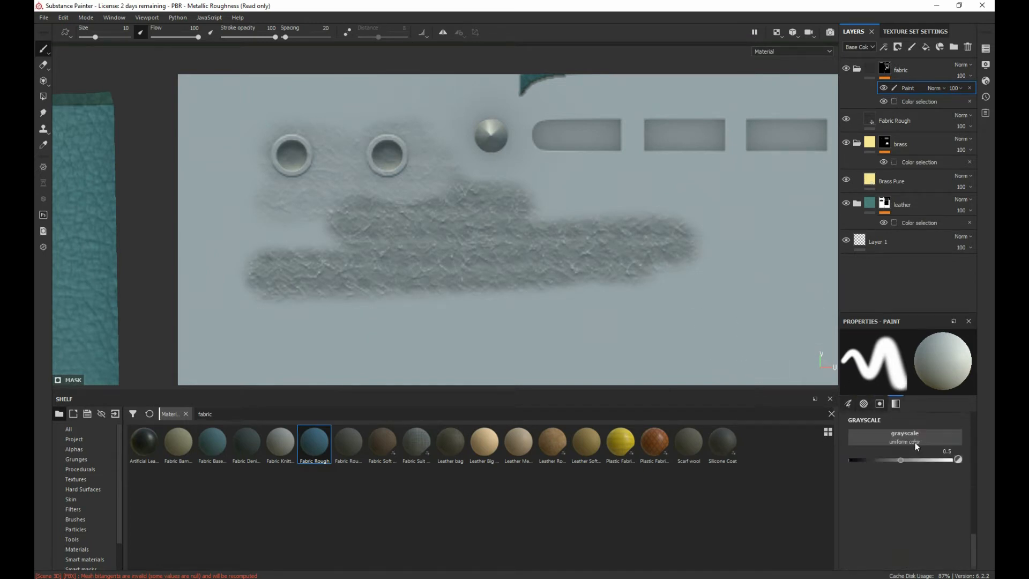
{"action": "scroll", "coordinate": [909, 491], "scroll_direction": "up", "scroll_amount": 3}
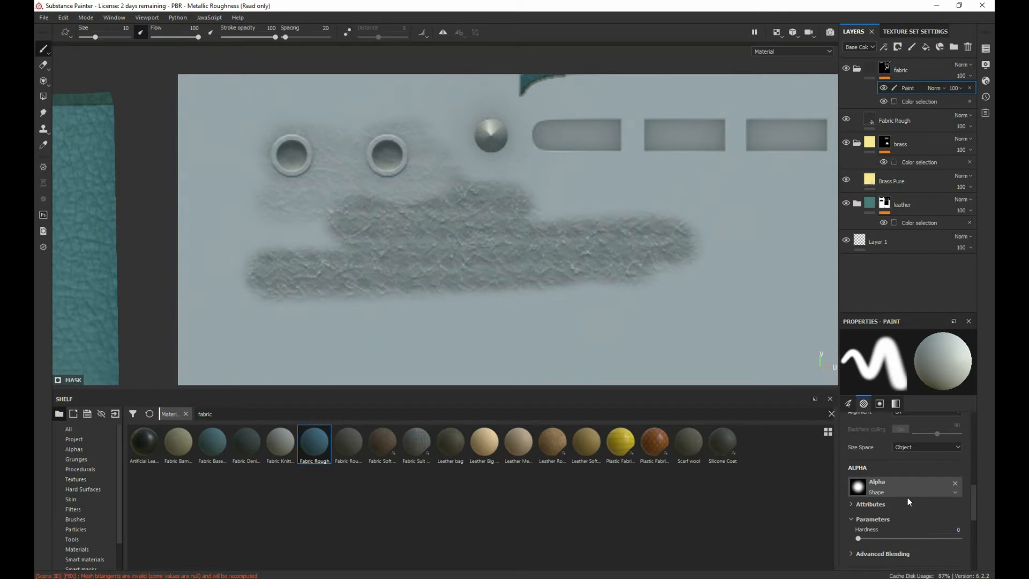
{"action": "left_click", "coordinate": [955, 483]}
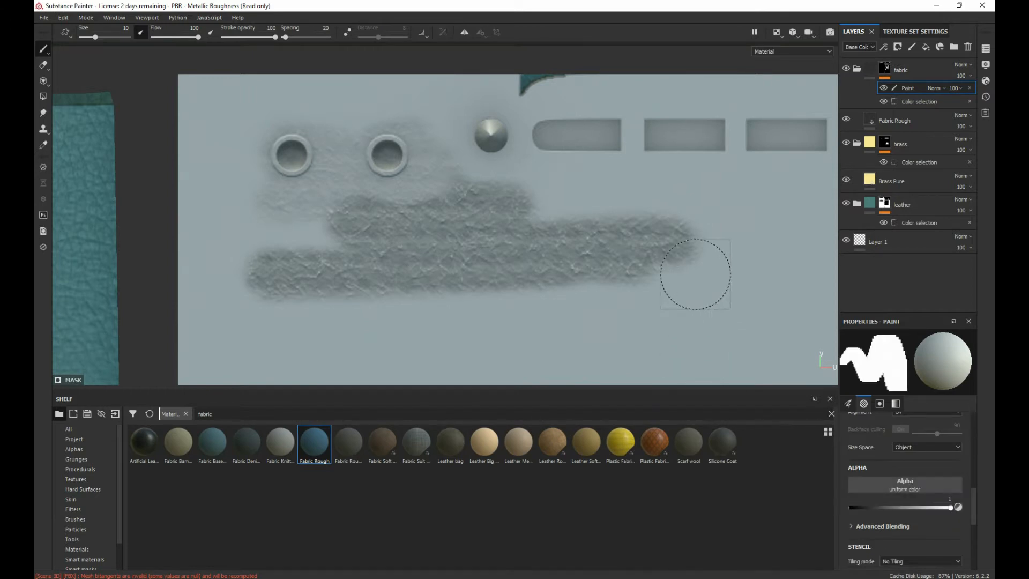
{"action": "left_click_drag", "start_coordinate": [696, 275], "coordinate": [518, 247]}
{"action": "left_click_drag", "start_coordinate": [663, 260], "coordinate": [729, 296]}
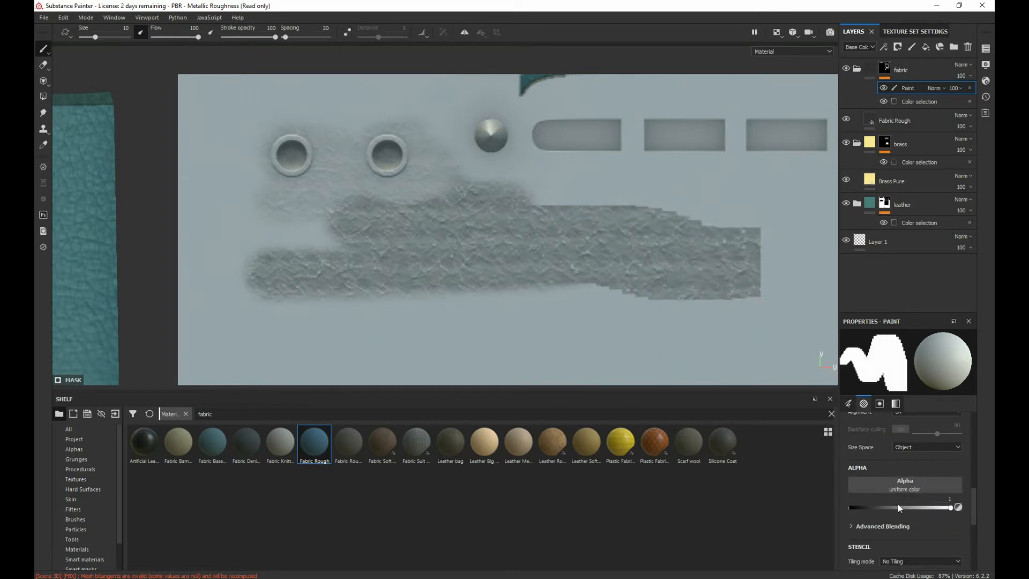
Step: Set the brush's uniform alpha value to 0 for the fabric mask's Paint effect
{"action": "left_click", "coordinate": [899, 486]}
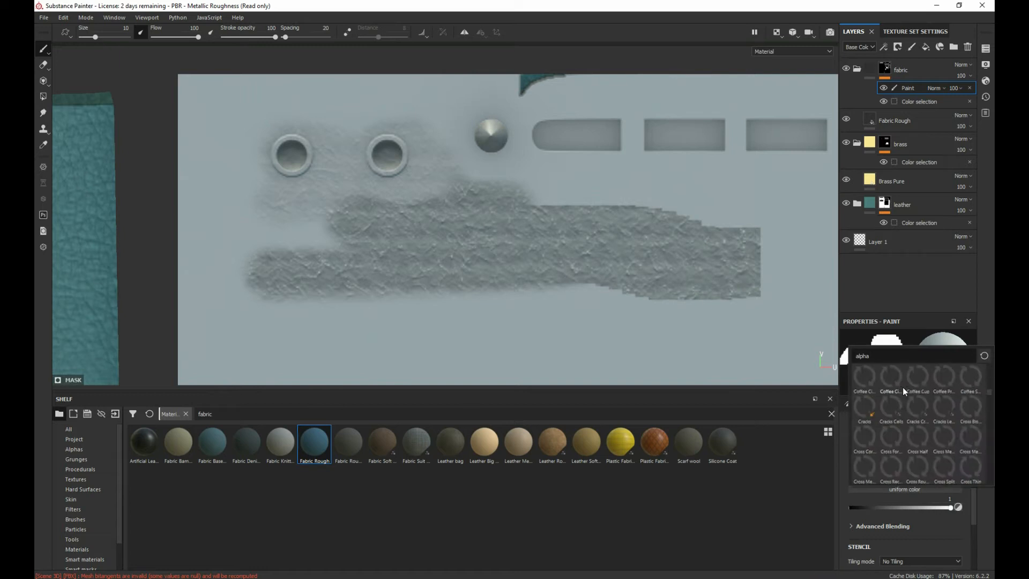
{"action": "left_click_drag", "start_coordinate": [989, 393], "coordinate": [982, 346]}
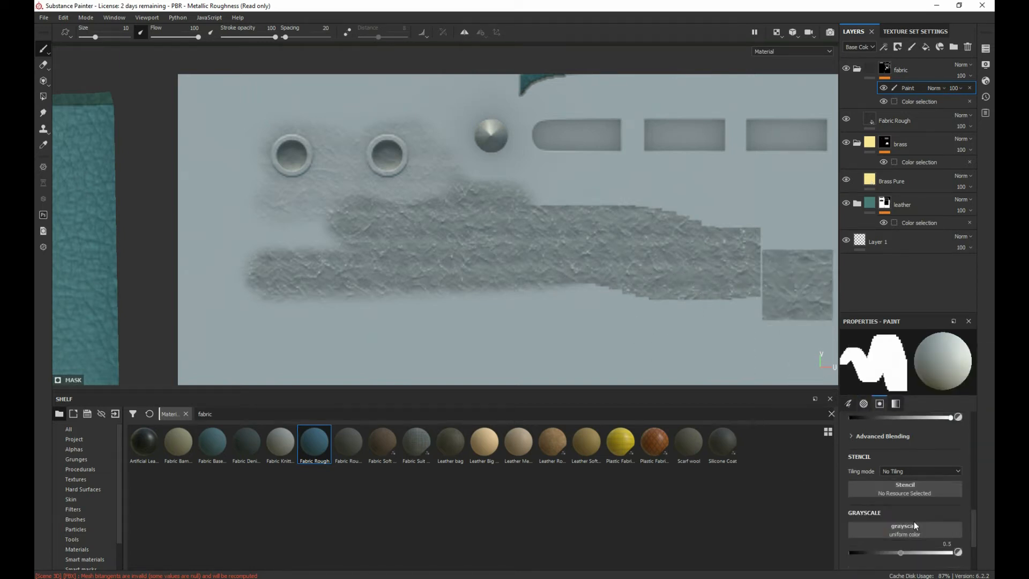
{"action": "scroll", "coordinate": [915, 523], "scroll_direction": "down", "scroll_amount": 1}
{"action": "left_click_drag", "start_coordinate": [952, 477], "coordinate": [850, 478]}
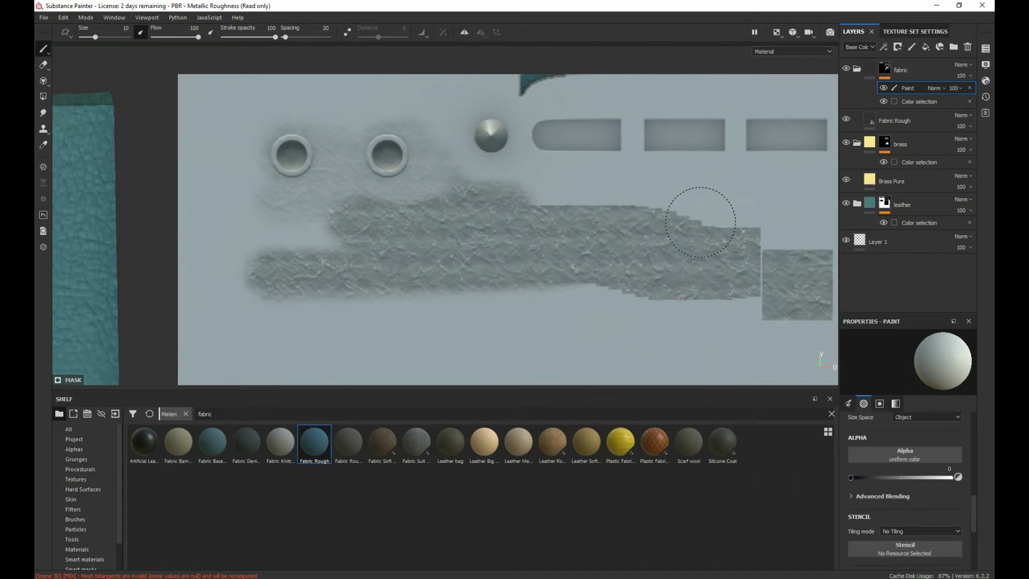
Step: Delete the Paint effect from the fabric folder's mask, leaving only its Color selection
{"action": "right_click", "coordinate": [906, 91]}
{"action": "left_click", "coordinate": [909, 93]}
{"action": "key", "text": "ctrl+z"}
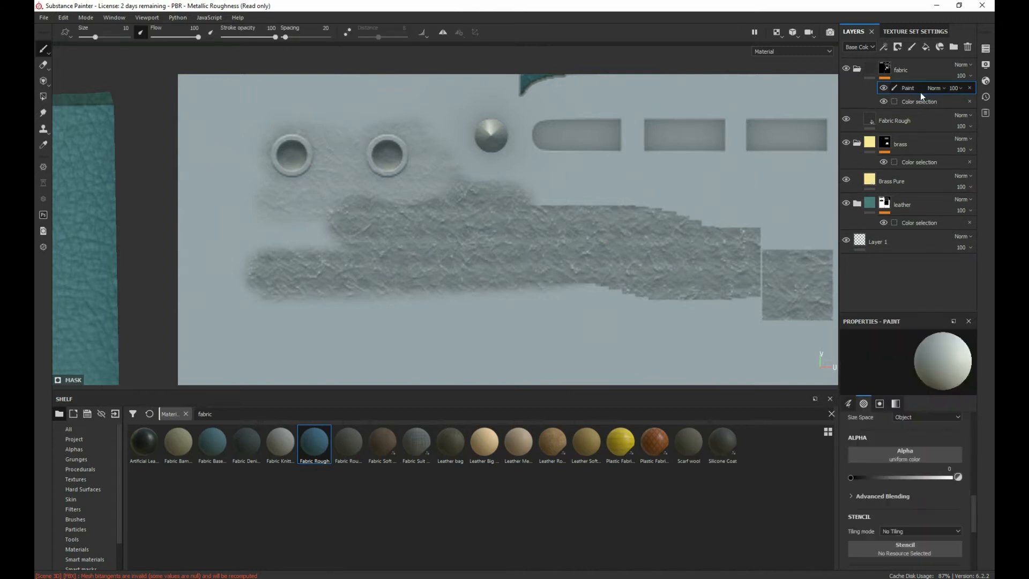
{"action": "left_click", "coordinate": [970, 90]}
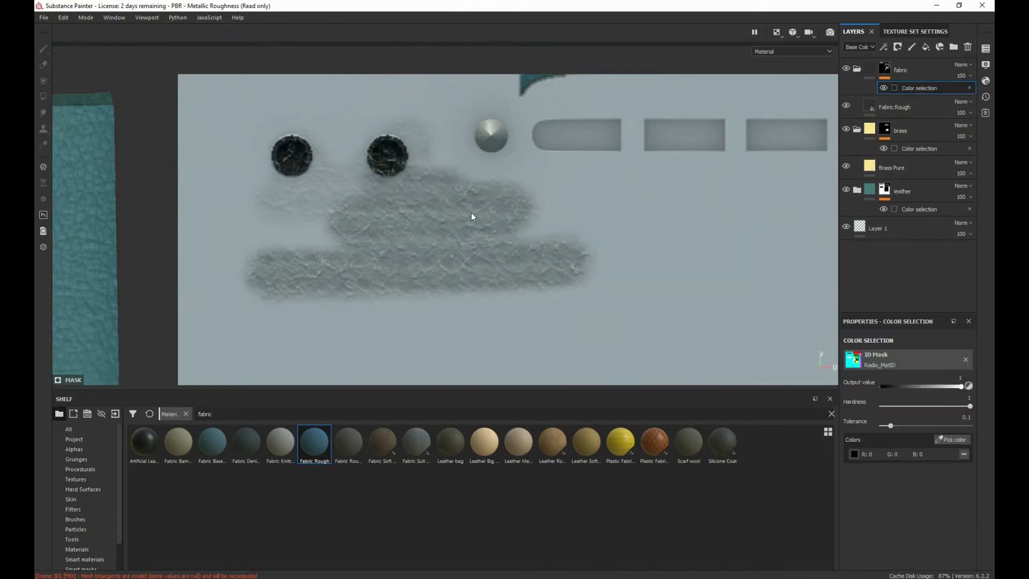
{"action": "key", "text": "ctrl+z"}
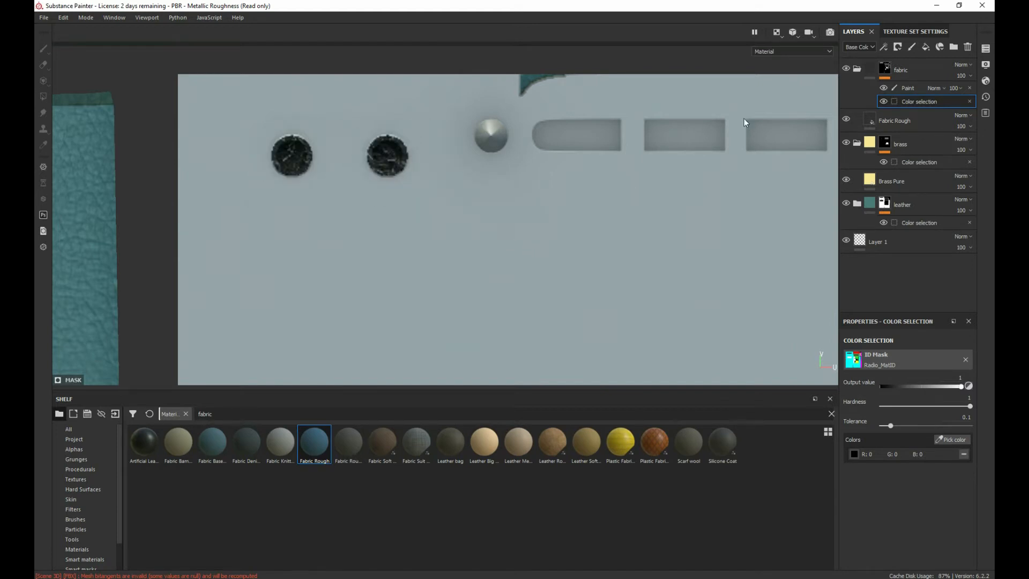
{"action": "key", "text": "ctrl+y"}
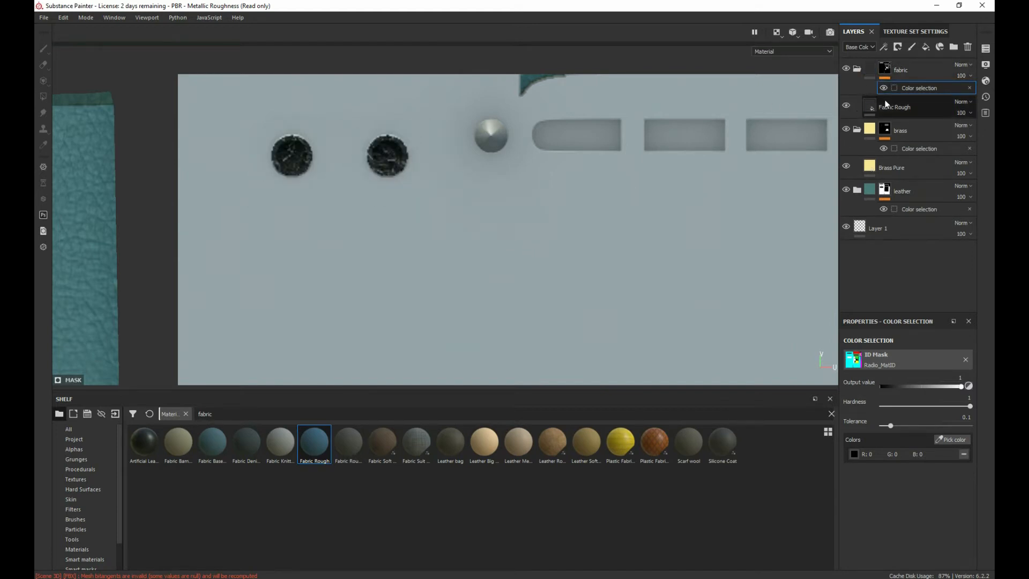
Step: Add a Paint effect to the Fabric Rough layer and paint over the two round sockets on the top panel
{"action": "left_click", "coordinate": [922, 107]}
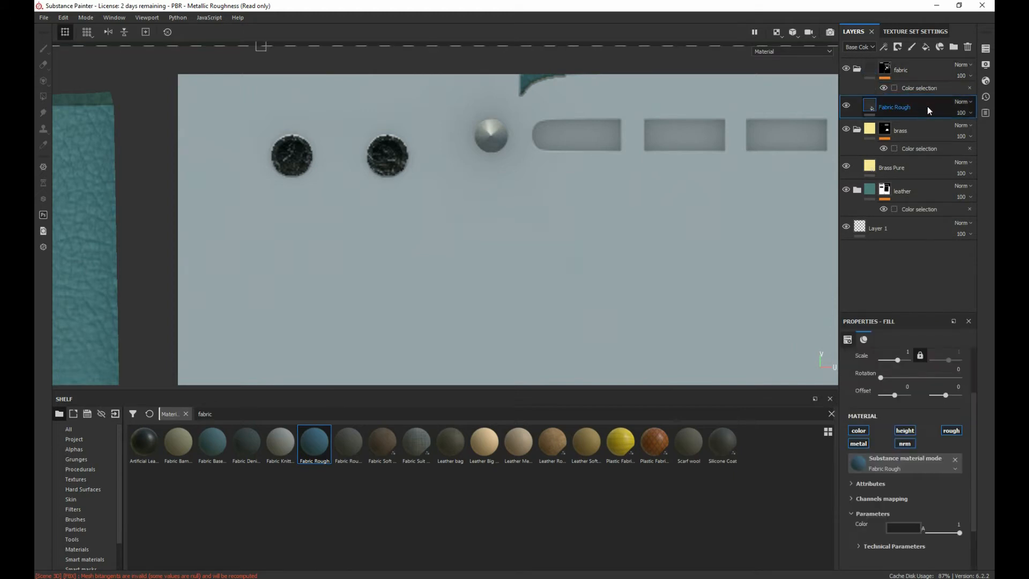
{"action": "left_click_drag", "start_coordinate": [890, 79], "coordinate": [857, 68]}
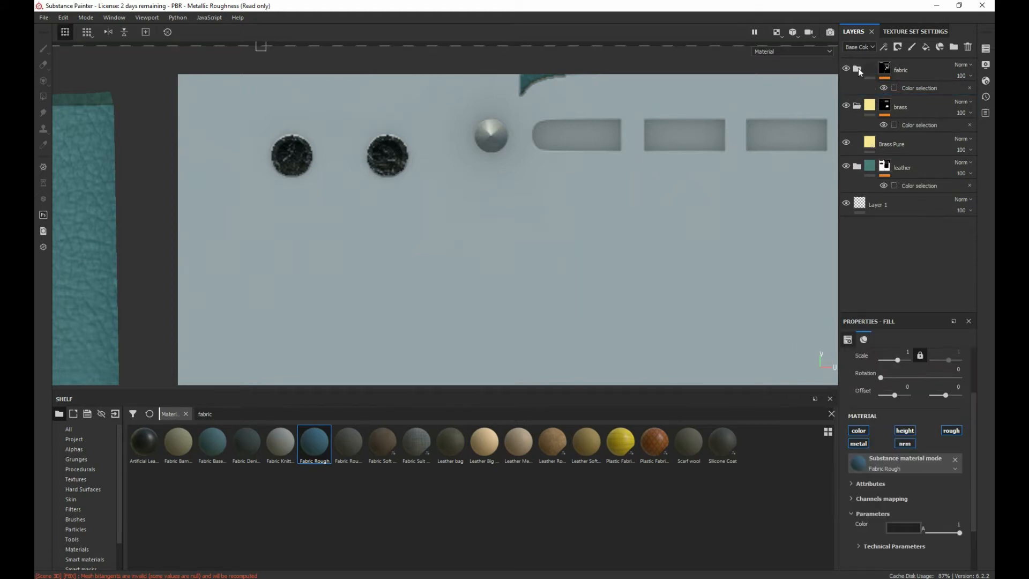
{"action": "left_click", "coordinate": [858, 69]}
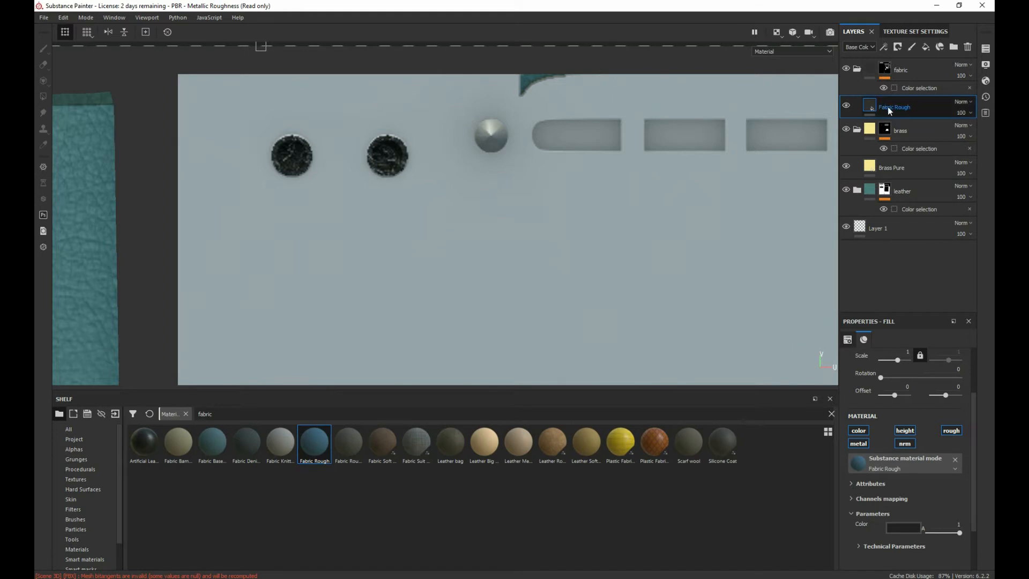
{"action": "right_click", "coordinate": [929, 104]}
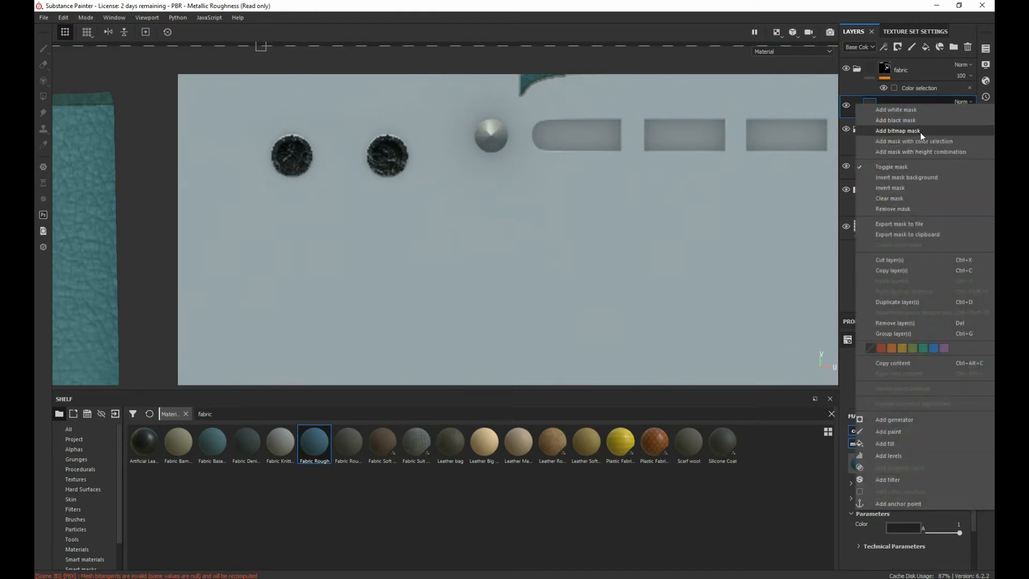
{"action": "left_click", "coordinate": [888, 431]}
{"action": "mouse_move", "coordinate": [394, 155]}
{"action": "left_mouse_down"}
{"action": "mouse_move", "coordinate": [387, 145]}
{"action": "mouse_move", "coordinate": [379, 161]}
{"action": "left_mouse_up"}
{"action": "mouse_move", "coordinate": [287, 155]}
{"action": "left_mouse_down"}
{"action": "mouse_move", "coordinate": [271, 158]}
{"action": "mouse_move", "coordinate": [295, 145]}
{"action": "left_mouse_up"}
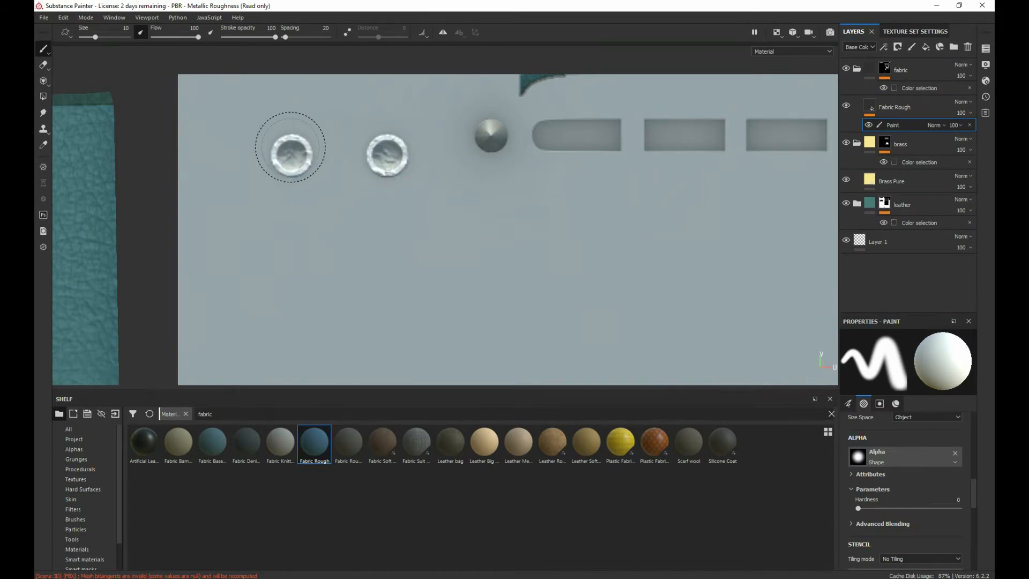
Step: Select the fabric folder's mask and examine the painted sockets on the radio's top panel in the 3D-only view
{"action": "left_click", "coordinate": [920, 71]}
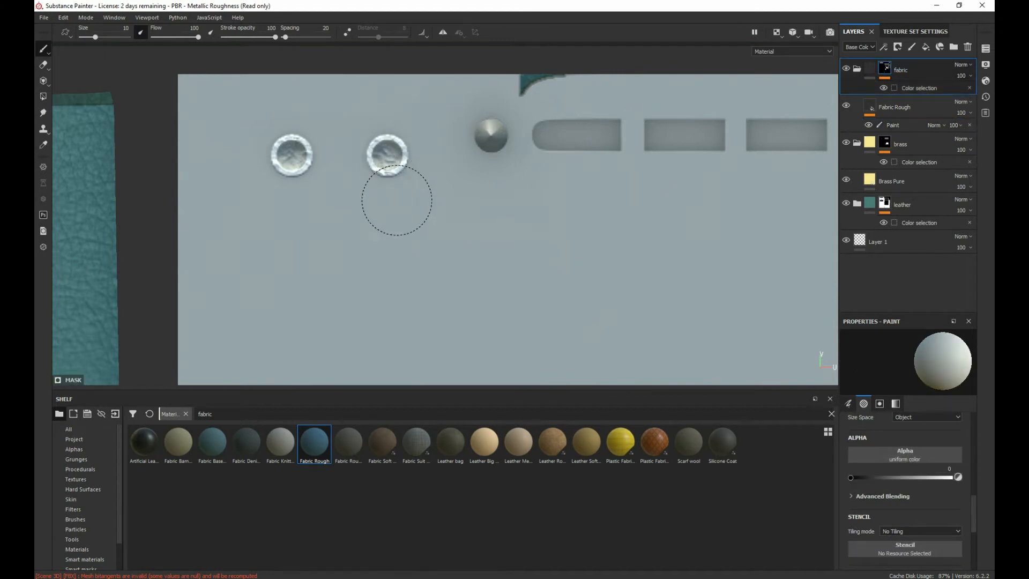
{"action": "scroll", "coordinate": [460, 211], "scroll_direction": "up", "scroll_amount": 3}
{"action": "scroll", "coordinate": [463, 214], "scroll_direction": "down", "scroll_amount": 6}
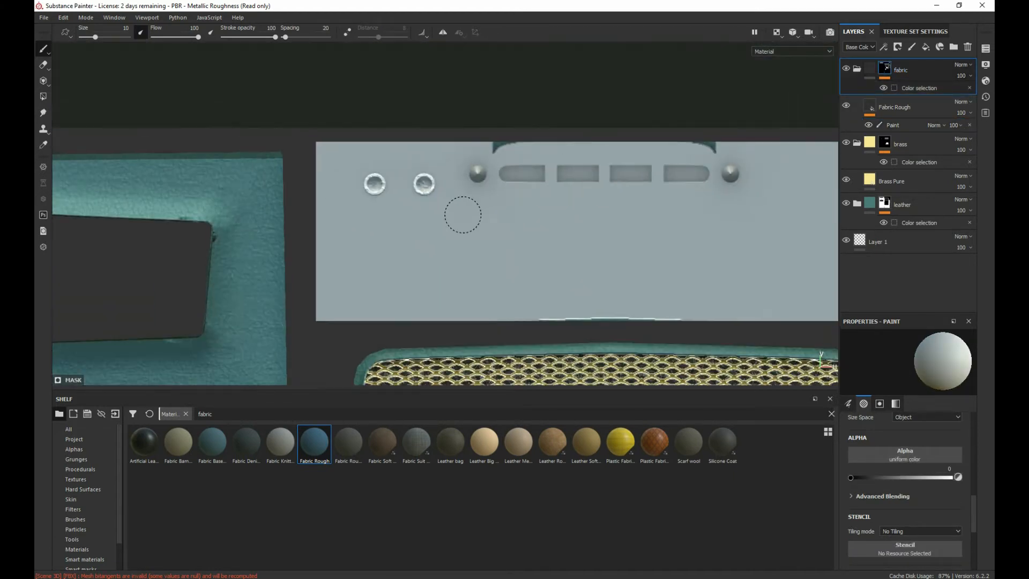
{"action": "scroll", "coordinate": [527, 265], "scroll_direction": "up", "scroll_amount": 1}
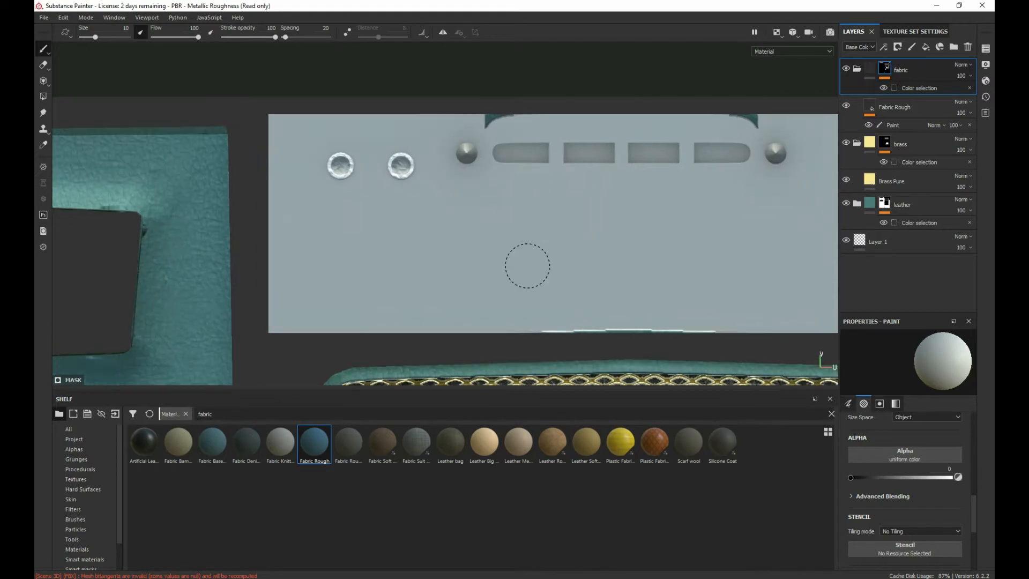
{"action": "scroll", "coordinate": [525, 263], "scroll_direction": "up", "scroll_amount": 2}
{"action": "scroll", "coordinate": [697, 340], "scroll_direction": "down", "scroll_amount": 3}
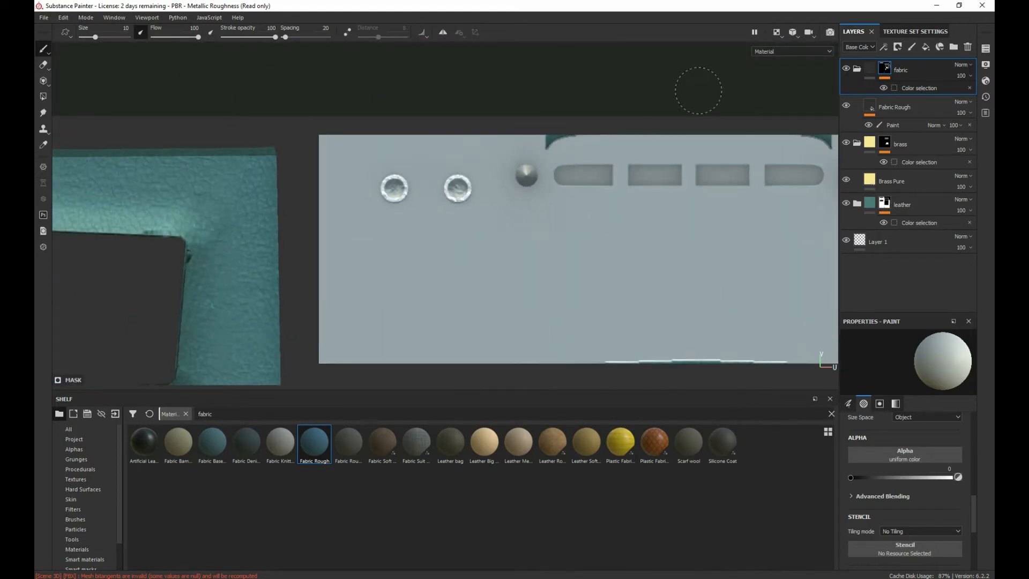
{"action": "left_click", "coordinate": [777, 32]}
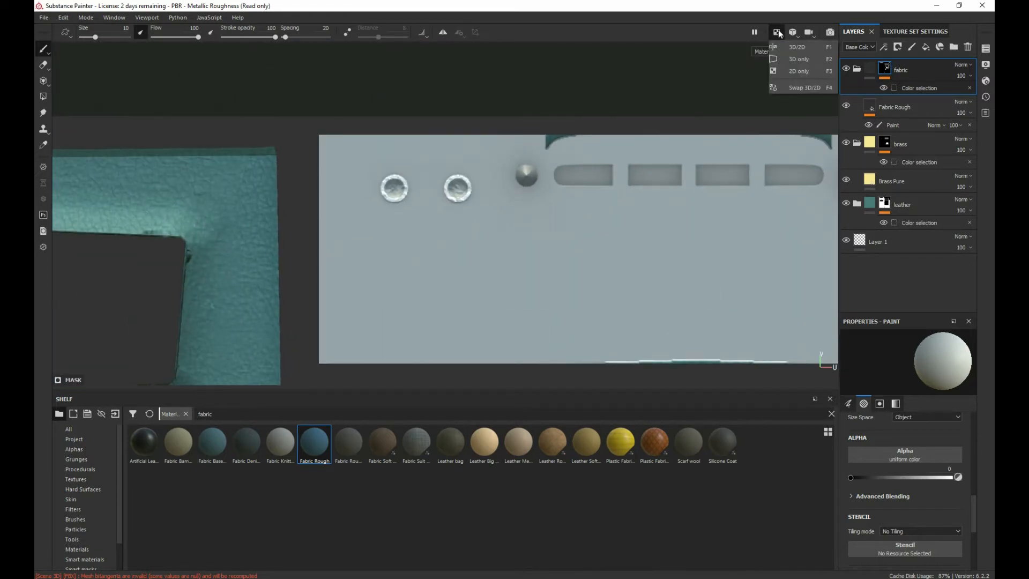
{"action": "left_click", "coordinate": [797, 57]}
{"action": "left_click_drag", "start_coordinate": [312, 174], "coordinate": [452, 189], "text": "alt"}
{"action": "scroll", "coordinate": [343, 190], "scroll_direction": "up", "scroll_amount": 5}
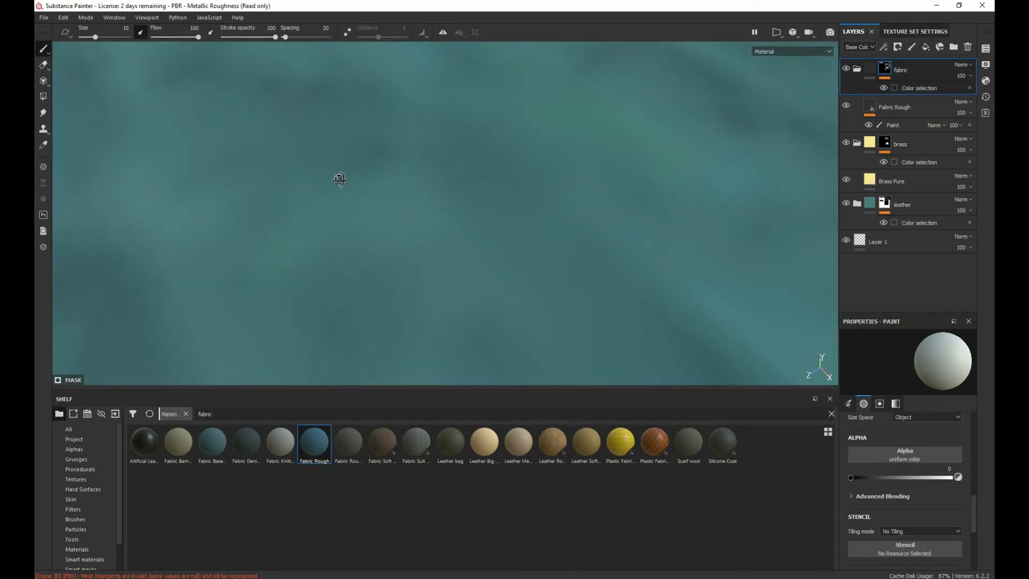
{"action": "scroll", "coordinate": [340, 179], "scroll_direction": "down", "scroll_amount": 3}
{"action": "scroll", "coordinate": [343, 177], "scroll_direction": "up", "scroll_amount": 1}
{"action": "left_click_drag", "start_coordinate": [343, 177], "coordinate": [322, 307], "text": "alt"}
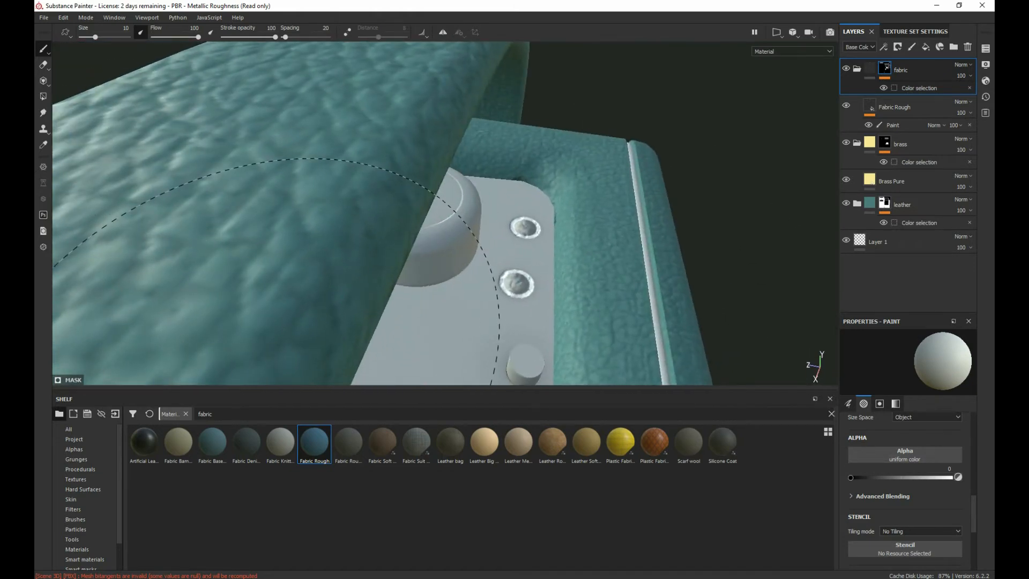
Step: Undo the Paint effect added to the Fabric Rough layer together with its strokes over the sockets
{"action": "key", "text": "ctrl+z"}
{"action": "key", "text": "ctrl+z"}
{"action": "mouse_move", "coordinate": [222, 279]}
{"action": "right_mouse_down", "text": "alt"}
{"action": "mouse_move", "coordinate": [237, 272]}
{"action": "mouse_move", "coordinate": [108, 296]}
{"action": "right_mouse_up", "text": "alt"}
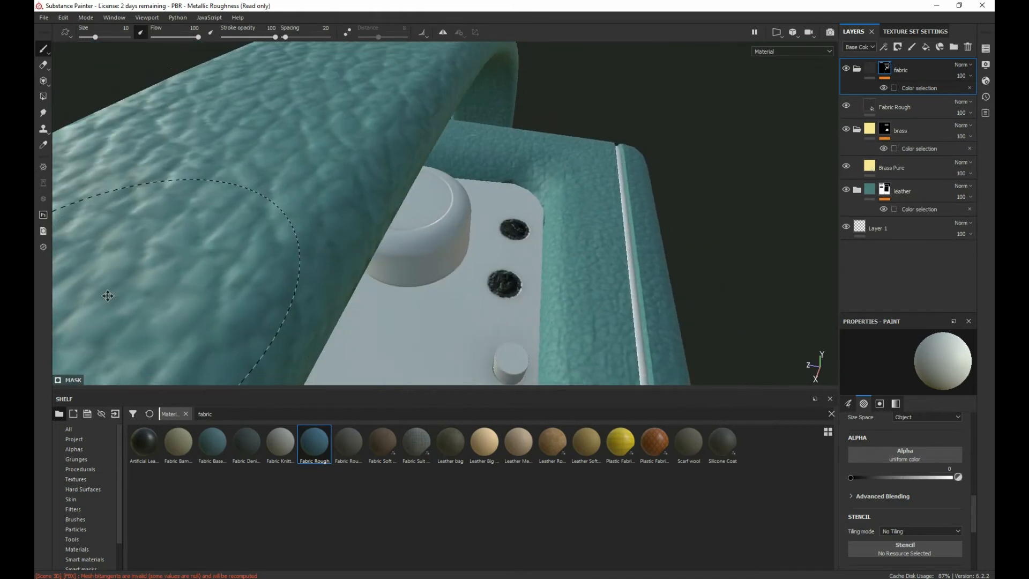
{"action": "left_click_drag", "start_coordinate": [107, 296], "coordinate": [311, 290], "text": "alt"}
{"action": "scroll", "coordinate": [503, 196], "scroll_direction": "down", "scroll_amount": 5}
{"action": "left_click_drag", "start_coordinate": [376, 224], "coordinate": [869, 78], "text": "alt"}
{"action": "left_click_drag", "start_coordinate": [633, 160], "coordinate": [334, 254], "text": "alt"}
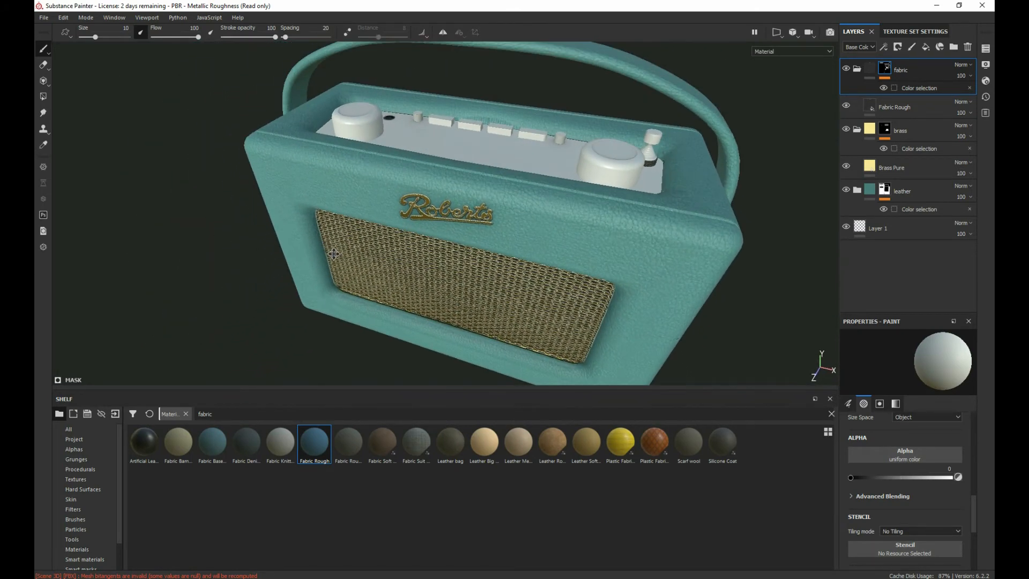
Step: Switch to the 2D-only view and reduce the brush size to 4.68 at the dark fabric strip beside the leather piece
{"action": "left_click", "coordinate": [776, 38]}
{"action": "left_click", "coordinate": [798, 79]}
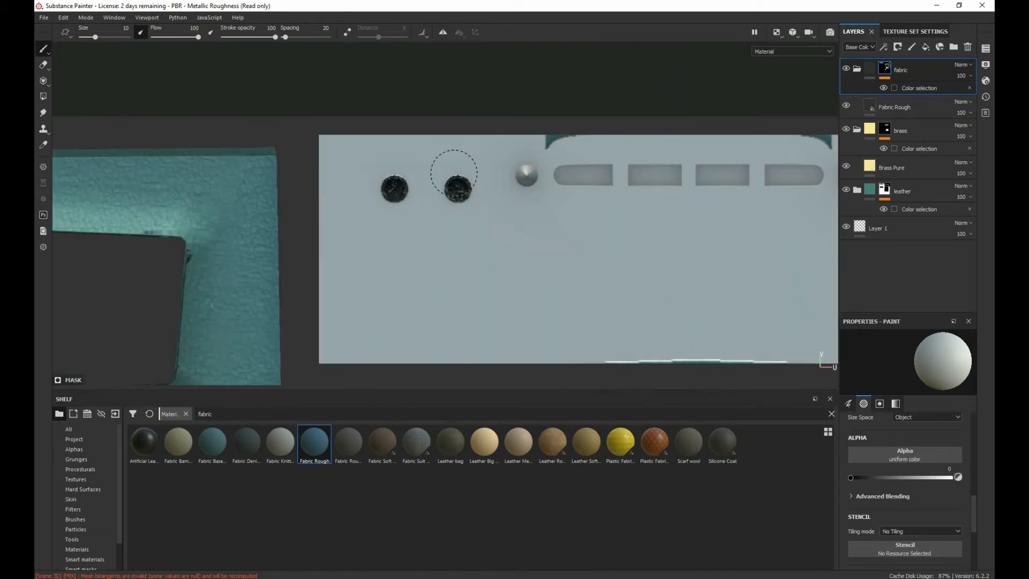
{"action": "scroll", "coordinate": [431, 193], "scroll_direction": "down", "scroll_amount": 6}
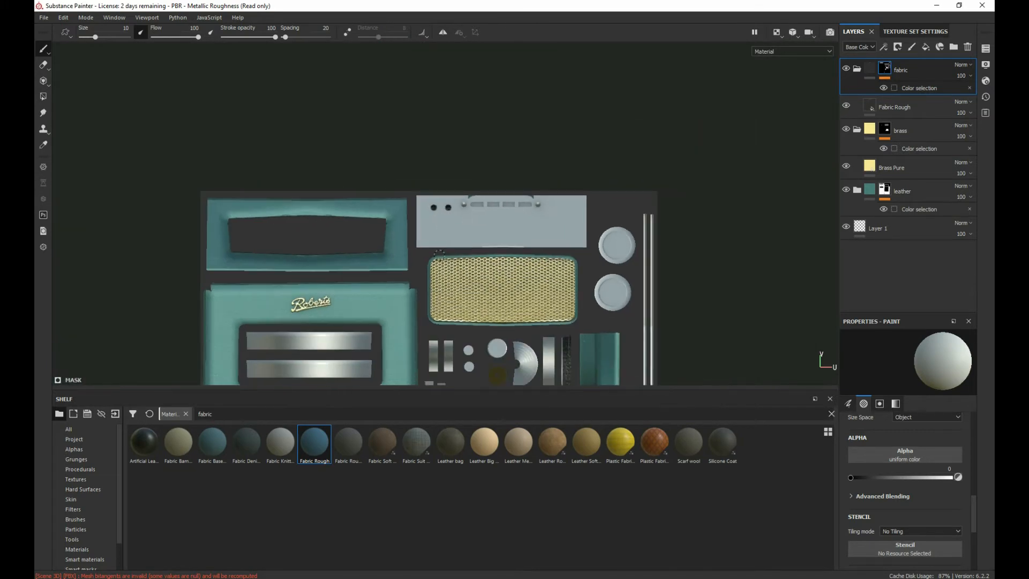
{"action": "mouse_move", "coordinate": [449, 286]}
{"action": "middle_mouse_down", "text": "alt"}
{"action": "mouse_move", "coordinate": [450, 139]}
{"action": "mouse_move", "coordinate": [365, 151]}
{"action": "middle_mouse_up", "text": "alt"}
{"action": "scroll", "coordinate": [446, 180], "scroll_direction": "up", "scroll_amount": 5}
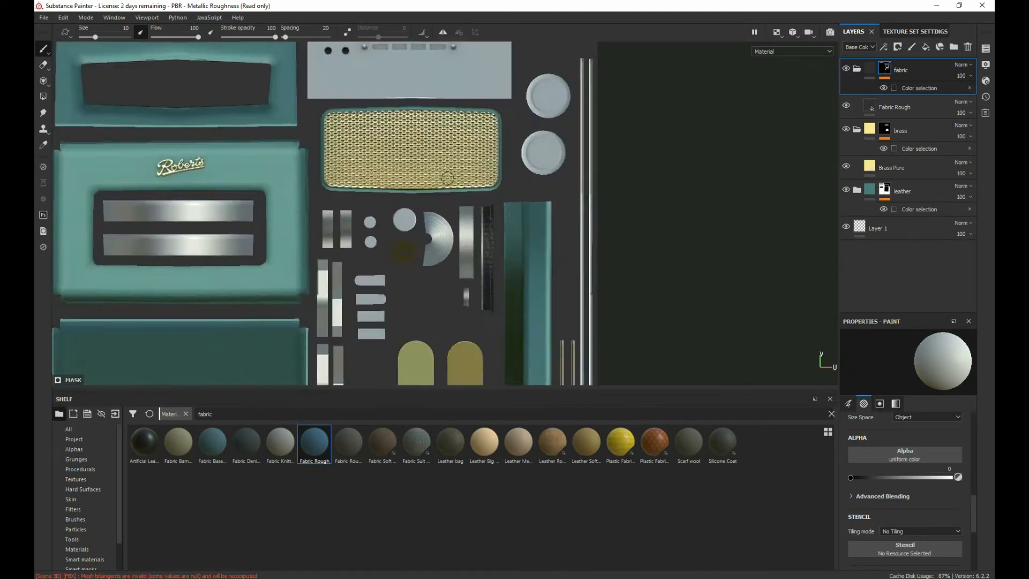
{"action": "middle_click_drag", "start_coordinate": [460, 276], "coordinate": [354, 167], "text": "alt"}
{"action": "scroll", "coordinate": [352, 167], "scroll_direction": "up", "scroll_amount": 5}
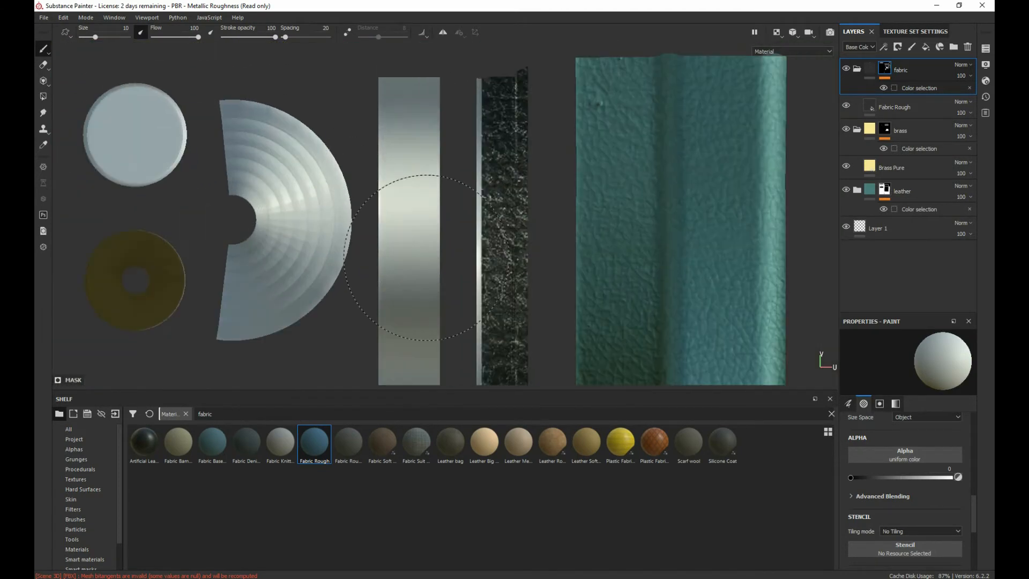
{"action": "middle_click_drag", "start_coordinate": [446, 276], "coordinate": [376, 212], "text": "alt"}
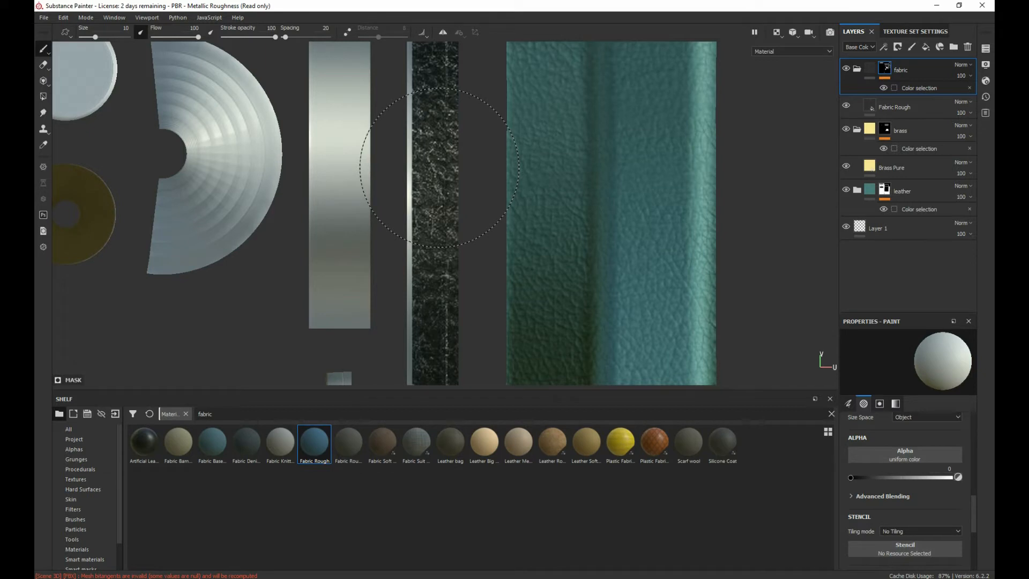
{"action": "right_click_drag", "start_coordinate": [411, 159], "coordinate": [403, 160], "text": "ctrl"}
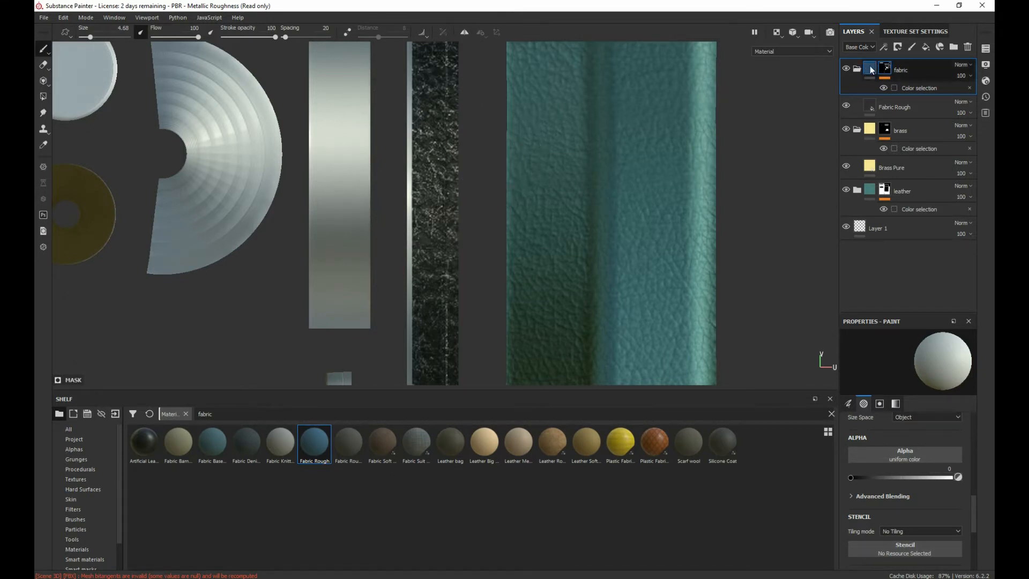
Step: Toggle the fabric folder's visibility to compare the strip, leave it shown, and add a Paint effect to its mask
{"action": "left_click", "coordinate": [846, 68]}
{"action": "left_click", "coordinate": [846, 68]}
{"action": "left_click", "coordinate": [846, 68]}
{"action": "left_click", "coordinate": [845, 68]}
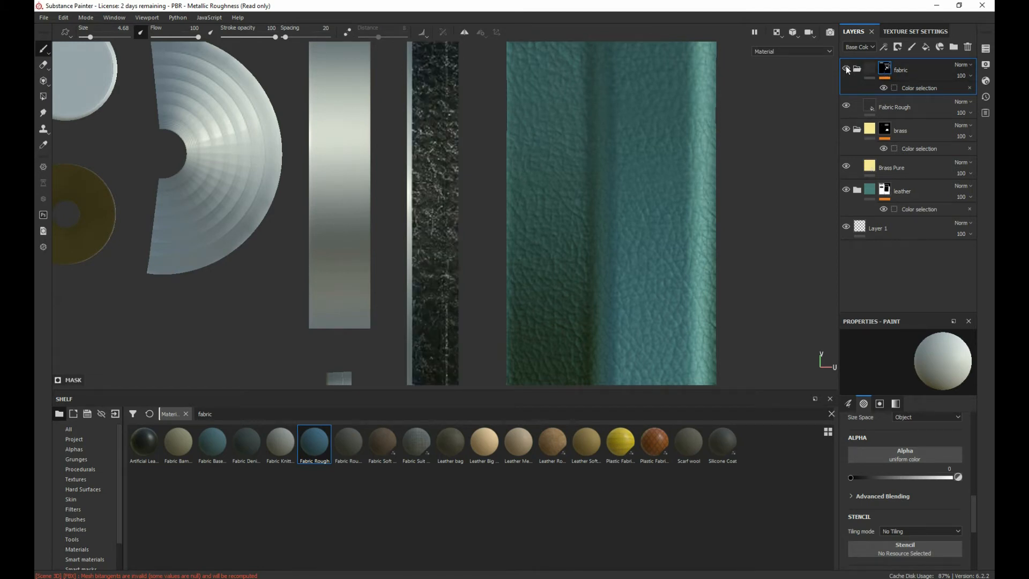
{"action": "right_click", "coordinate": [885, 70]}
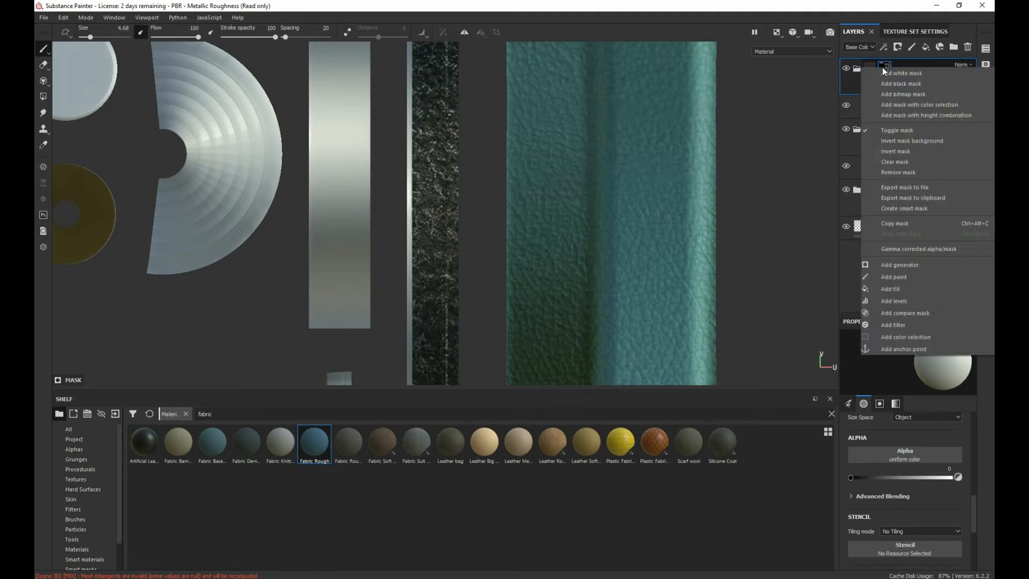
{"action": "left_click", "coordinate": [901, 277]}
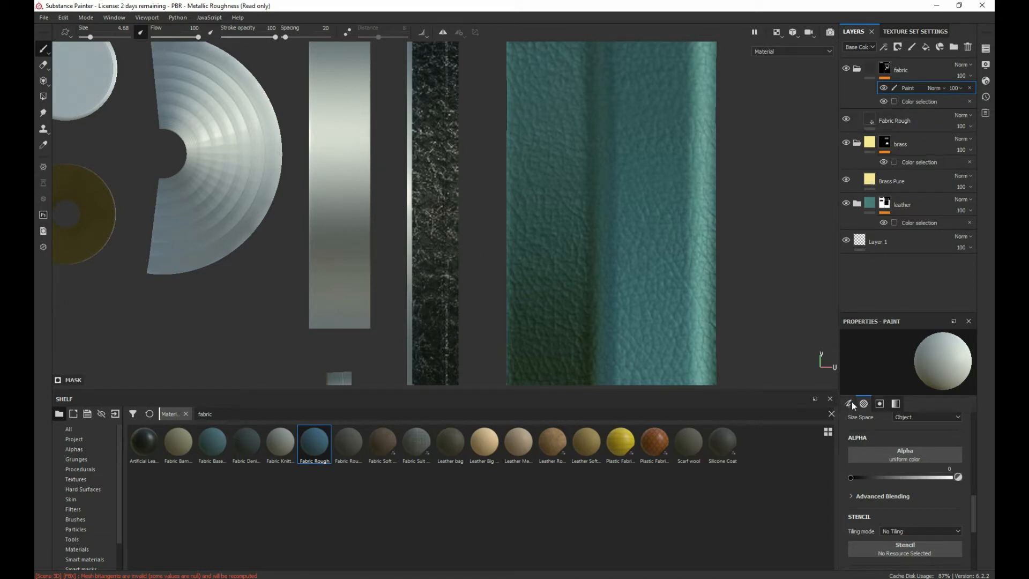
Step: Set the brush alpha's uniform color value to 1 and paint the full length of the dark strip beside the leather piece in the fabric mask
{"action": "left_click_drag", "start_coordinate": [879, 477], "coordinate": [952, 478]}
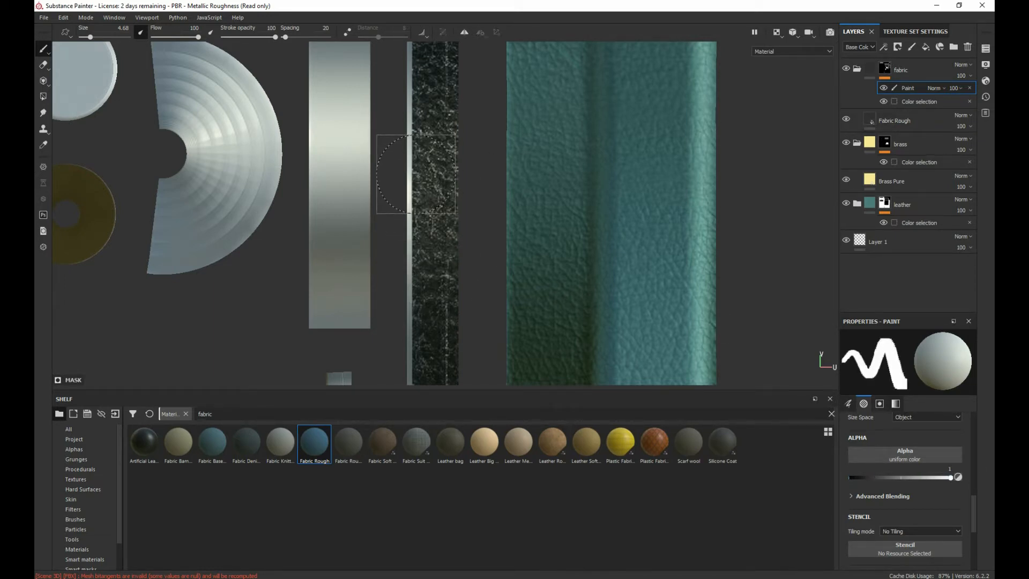
{"action": "mouse_move", "coordinate": [416, 174]}
{"action": "left_mouse_down"}
{"action": "mouse_move", "coordinate": [433, 244]}
{"action": "mouse_move", "coordinate": [430, 73]}
{"action": "left_mouse_up"}
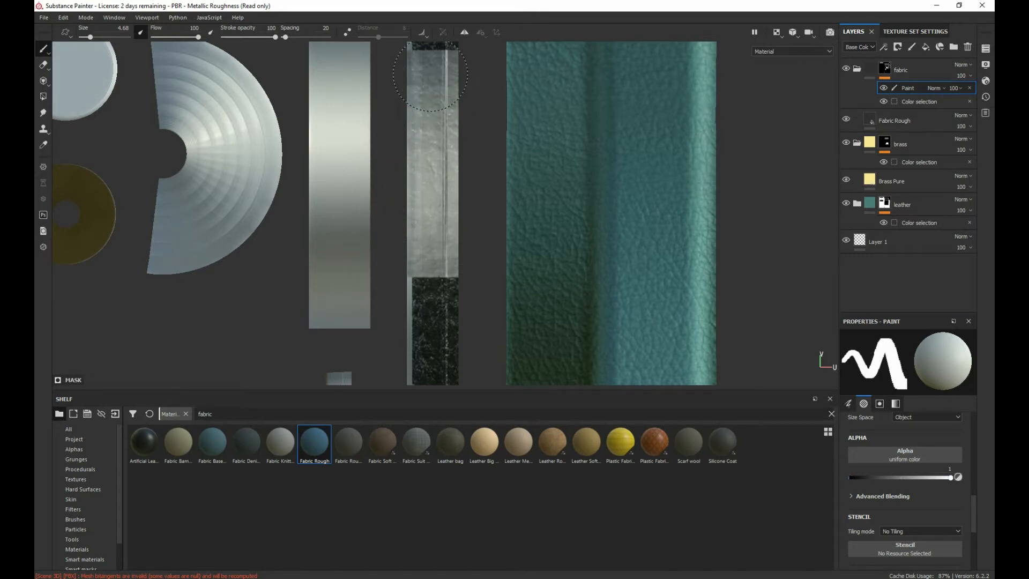
{"action": "scroll", "coordinate": [441, 222], "scroll_direction": "up", "scroll_amount": 3}
{"action": "scroll", "coordinate": [439, 226], "scroll_direction": "down", "scroll_amount": 3}
{"action": "middle_click_drag", "start_coordinate": [426, 223], "coordinate": [409, 95], "text": "alt"}
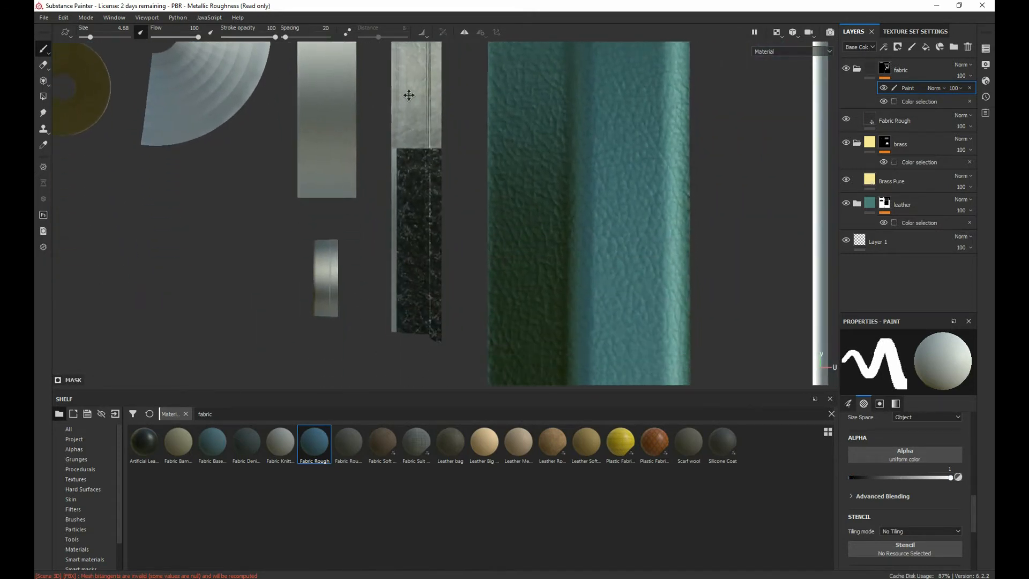
{"action": "left_click_drag", "start_coordinate": [410, 94], "coordinate": [413, 343]}
{"action": "scroll", "coordinate": [402, 265], "scroll_direction": "down", "scroll_amount": 2}
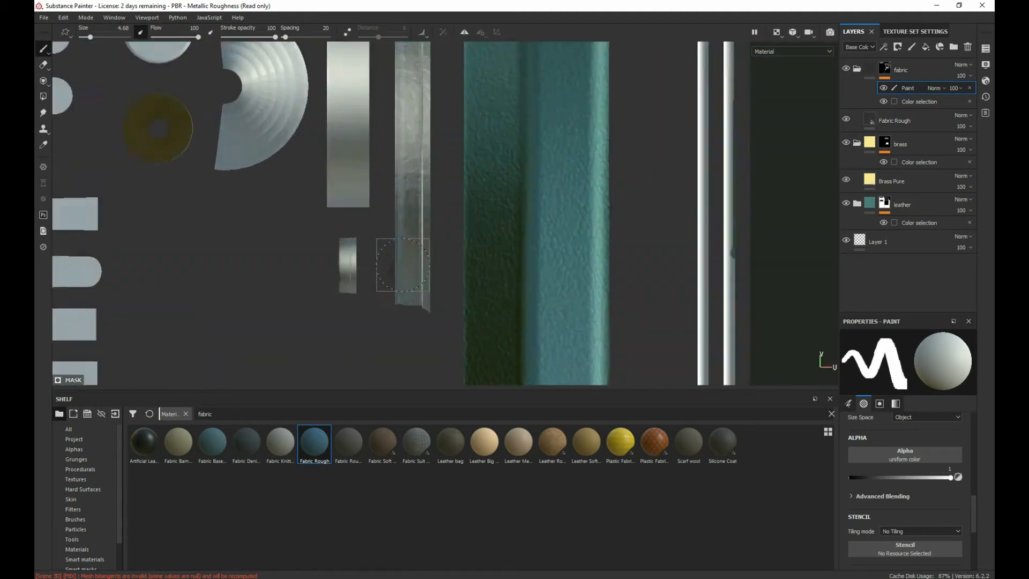
{"action": "scroll", "coordinate": [408, 177], "scroll_direction": "down", "scroll_amount": 2}
{"action": "middle_click_drag", "start_coordinate": [410, 51], "coordinate": [395, 131], "text": "alt"}
{"action": "left_click_drag", "start_coordinate": [395, 101], "coordinate": [394, 104]}
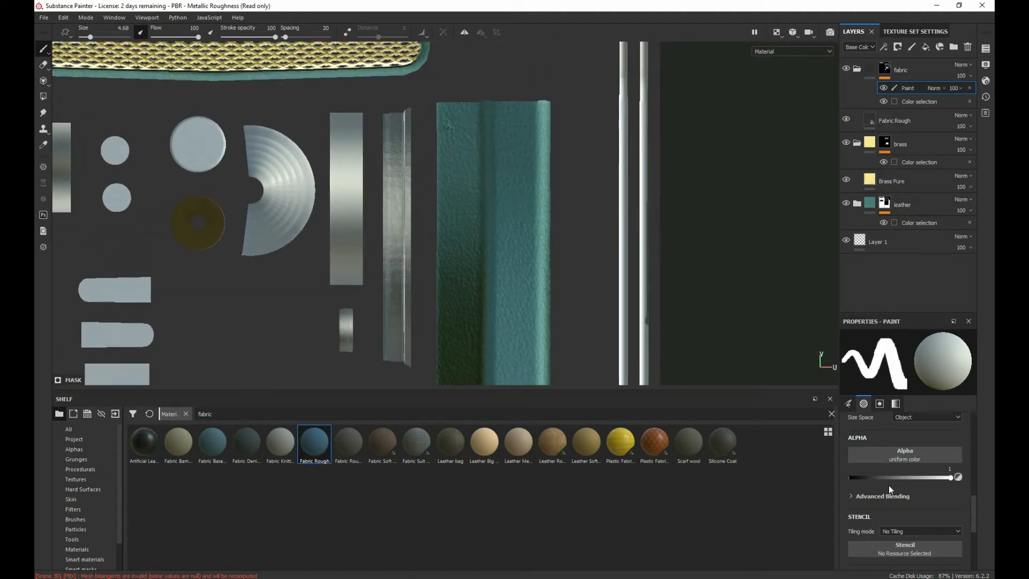
Step: Examine the brush settings, the fabric mask's color selection and the Fabric Rough layer's material channels against the strip's surface
{"action": "scroll", "coordinate": [890, 498], "scroll_direction": "up", "scroll_amount": 5}
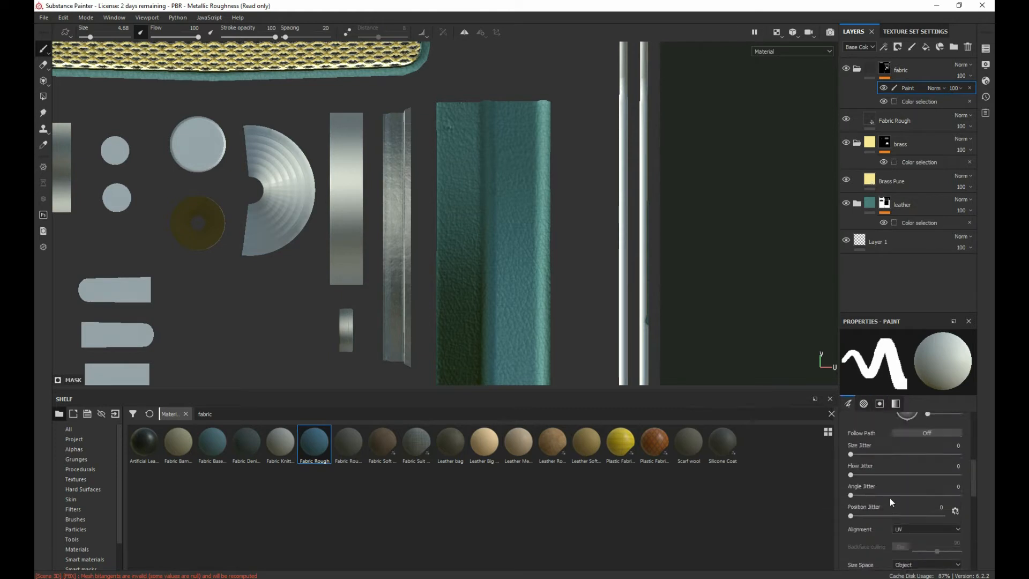
{"action": "scroll", "coordinate": [890, 497], "scroll_direction": "up", "scroll_amount": 5}
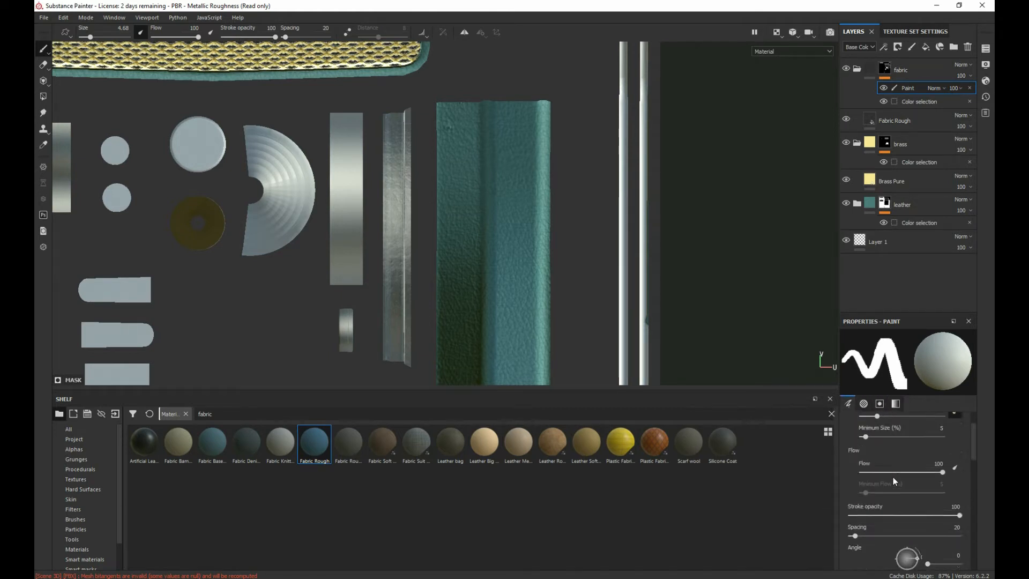
{"action": "left_click", "coordinate": [919, 101]}
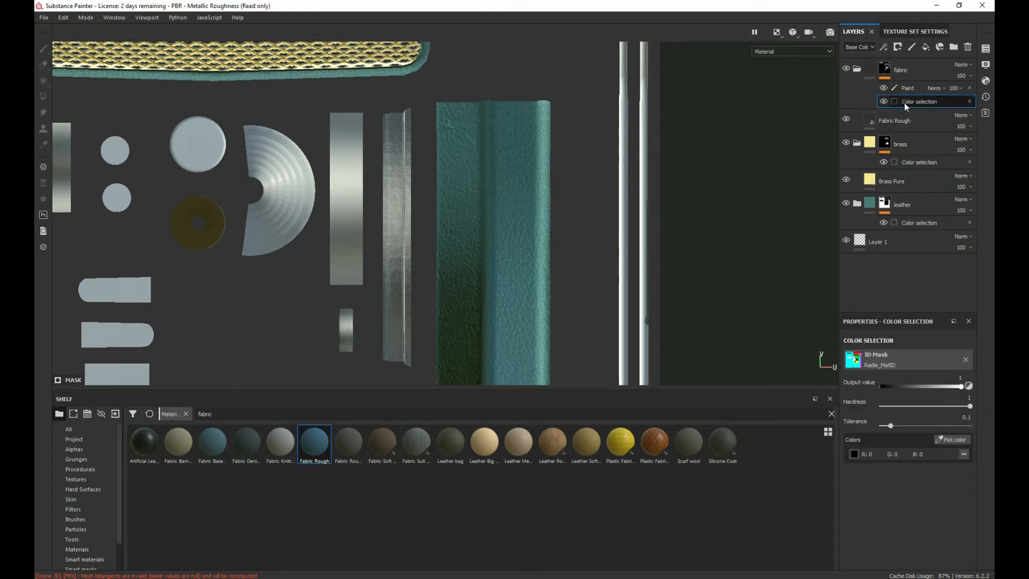
{"action": "left_click", "coordinate": [864, 119]}
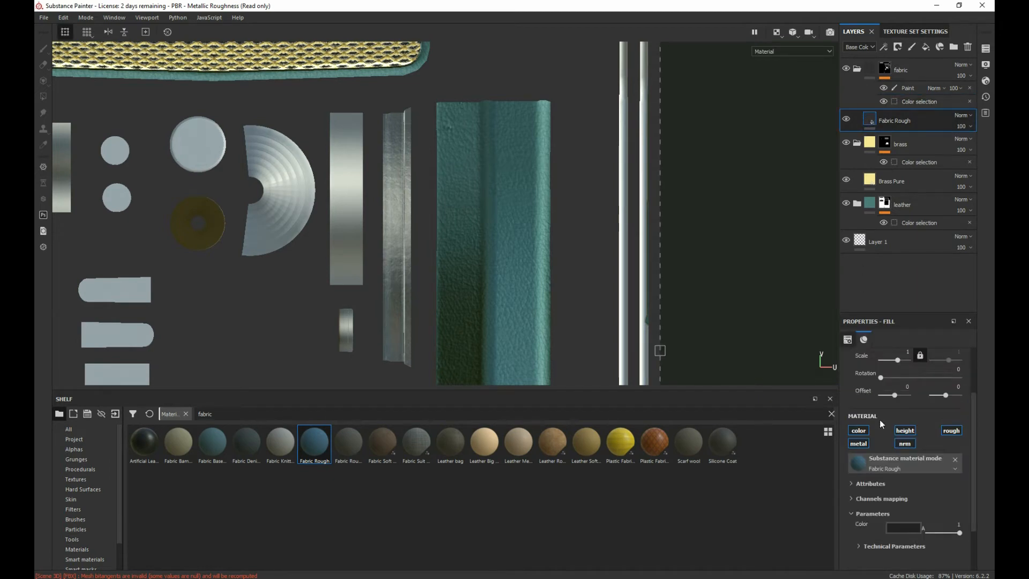
{"action": "left_click", "coordinate": [903, 445]}
{"action": "scroll", "coordinate": [385, 150], "scroll_direction": "up", "scroll_amount": 2}
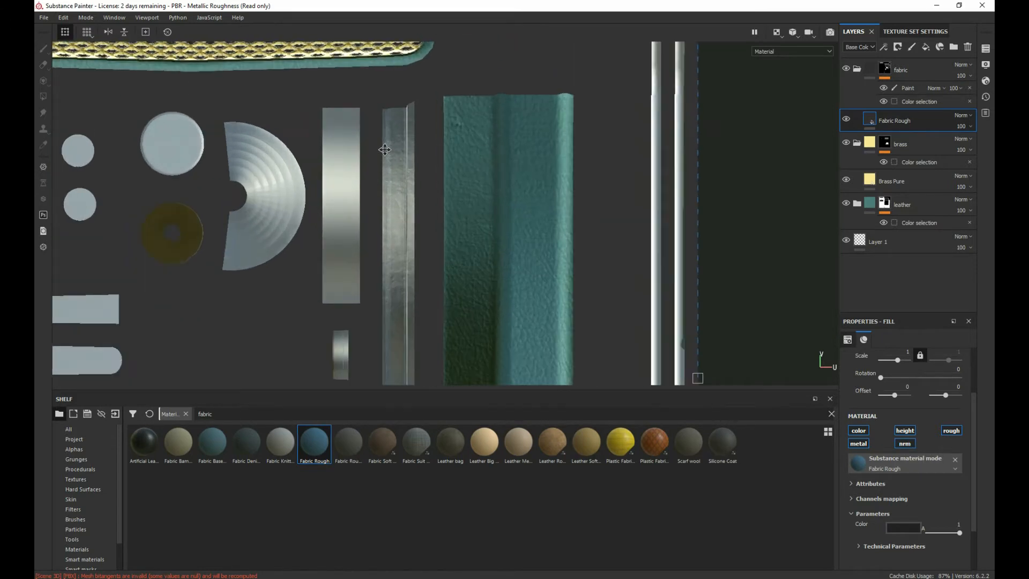
{"action": "scroll", "coordinate": [384, 149], "scroll_direction": "up", "scroll_amount": 1}
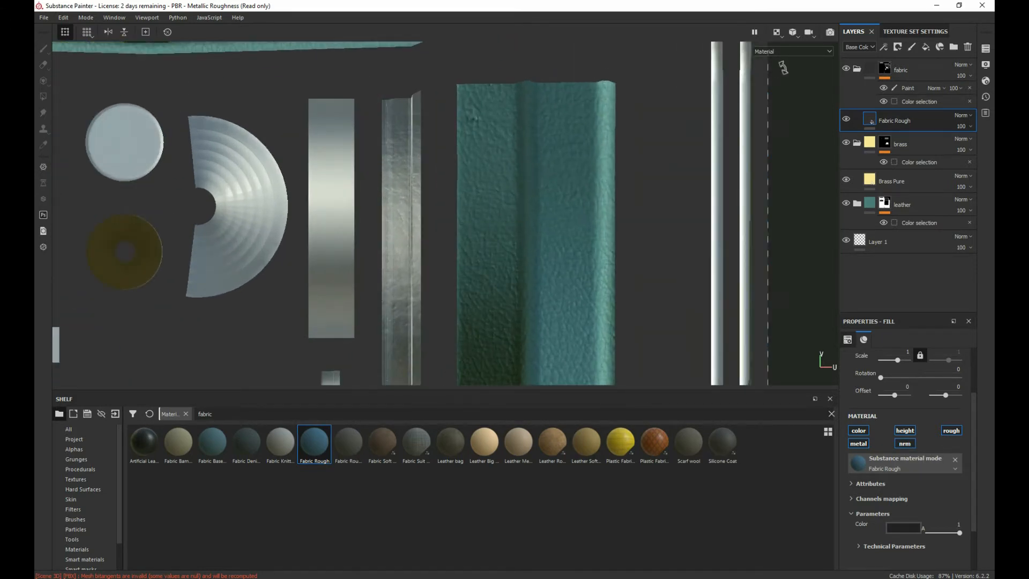
Step: Try painting over the strip again on the fabric folder's mask and check the brush's alignment and jitter settings
{"action": "left_click", "coordinate": [885, 74]}
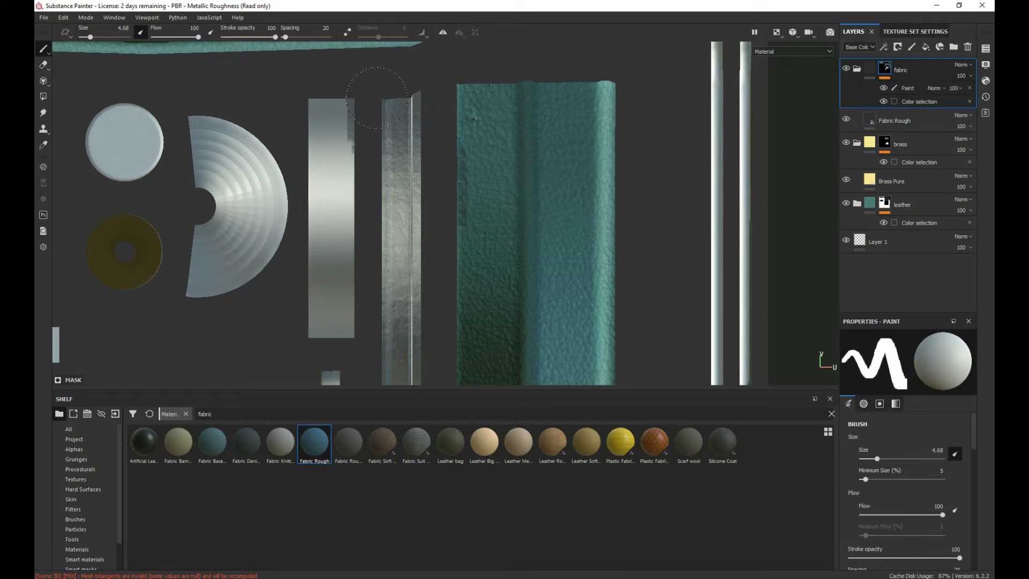
{"action": "middle_click_drag", "start_coordinate": [391, 177], "coordinate": [397, 83]}
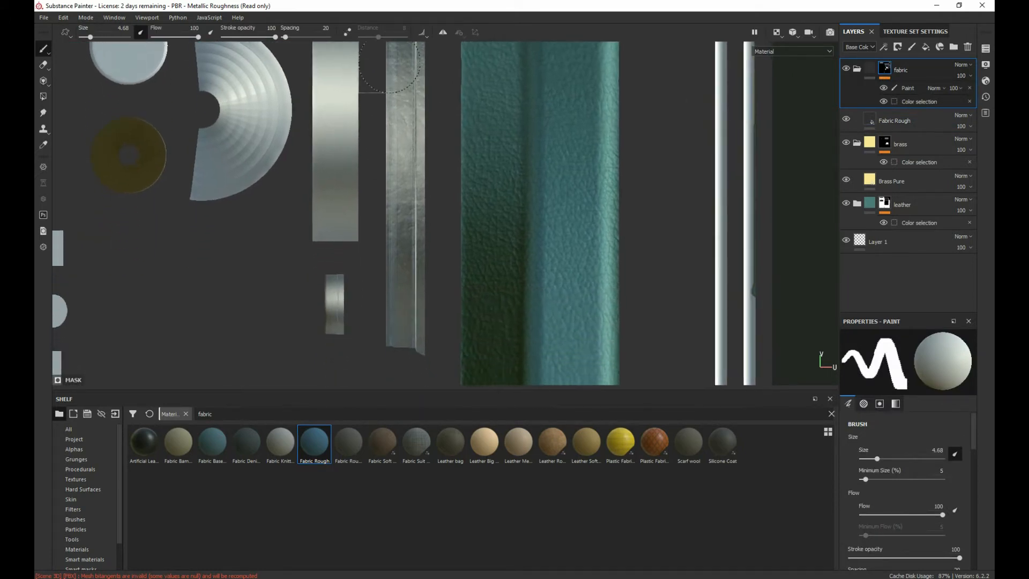
{"action": "middle_click_drag", "start_coordinate": [392, 119], "coordinate": [385, 200], "text": "alt"}
{"action": "scroll", "coordinate": [385, 201], "scroll_direction": "down", "scroll_amount": 2}
{"action": "scroll", "coordinate": [384, 200], "scroll_direction": "up", "scroll_amount": 5}
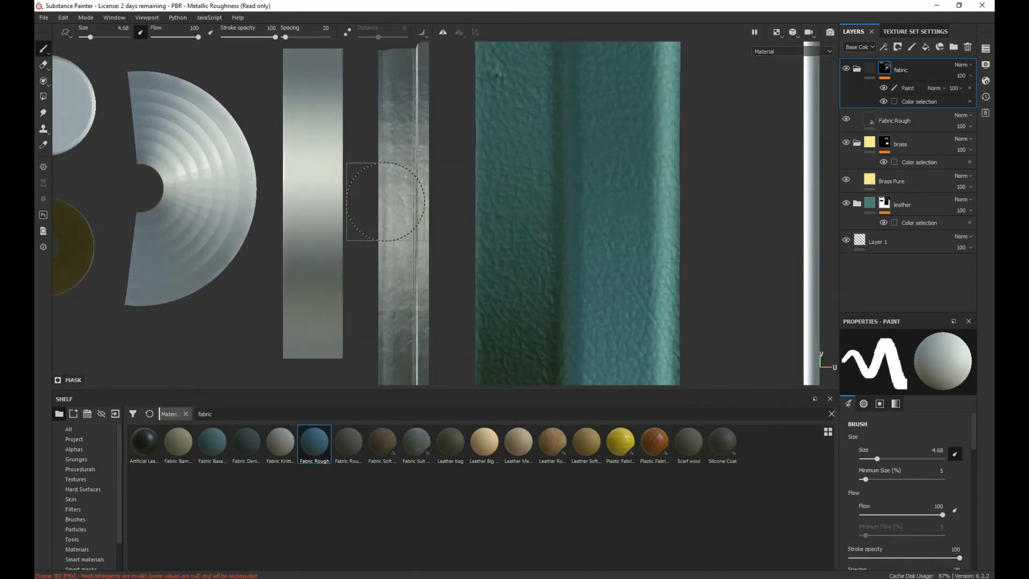
{"action": "middle_click_drag", "start_coordinate": [397, 149], "coordinate": [379, 246]}
{"action": "key", "text": "p"}
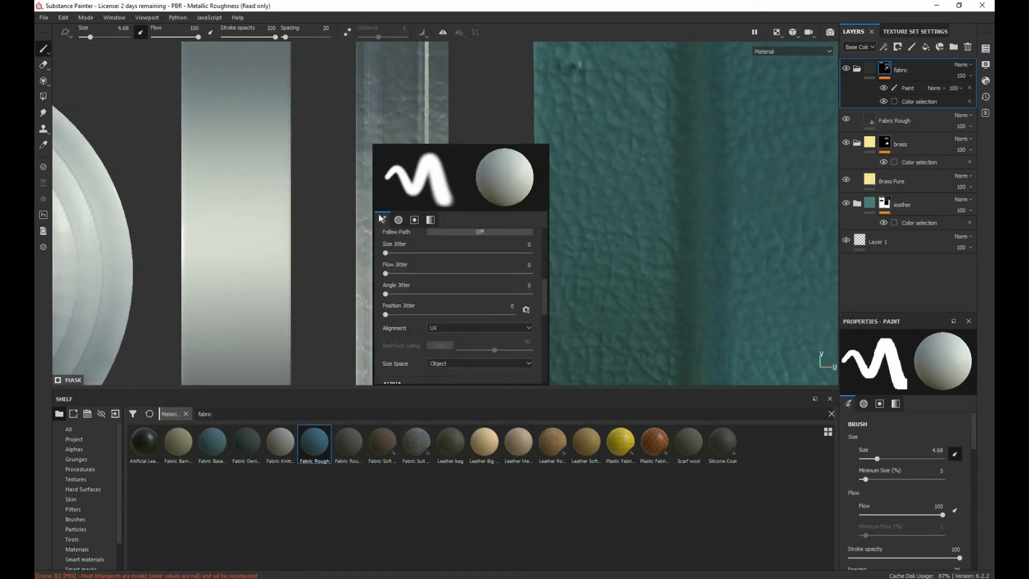
{"action": "scroll", "coordinate": [423, 265], "scroll_direction": "down", "scroll_amount": 1}
{"action": "left_click", "coordinate": [320, 147]}
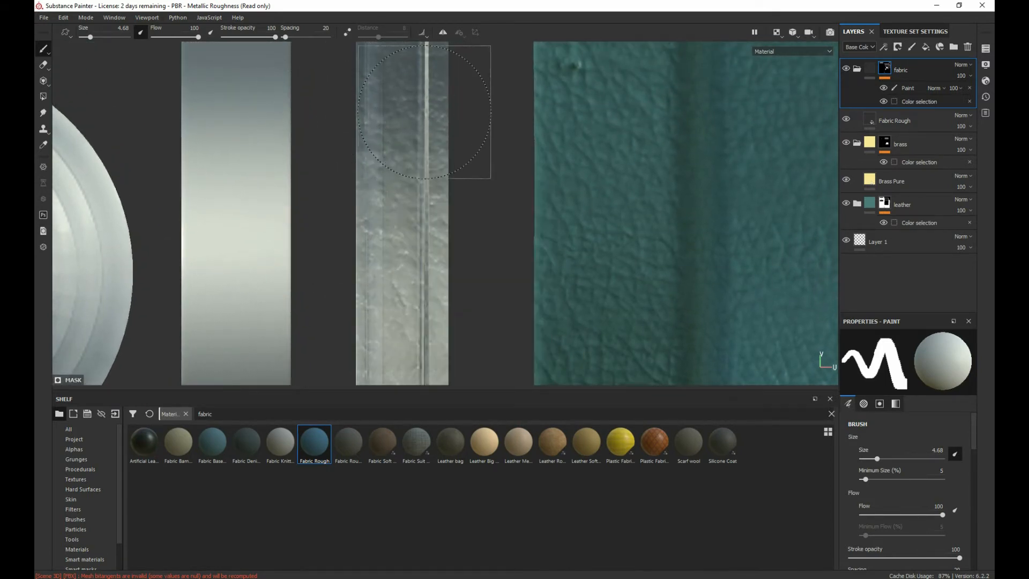
Step: Try adding a black mask to the Fabric Rough layer
{"action": "right_click", "coordinate": [921, 66]}
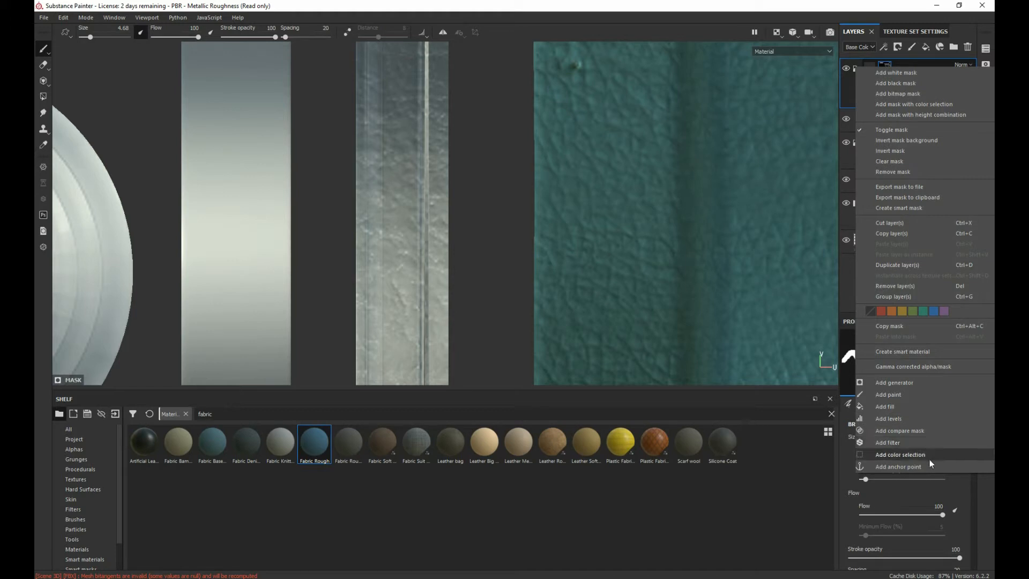
{"action": "left_click", "coordinate": [458, 149]}
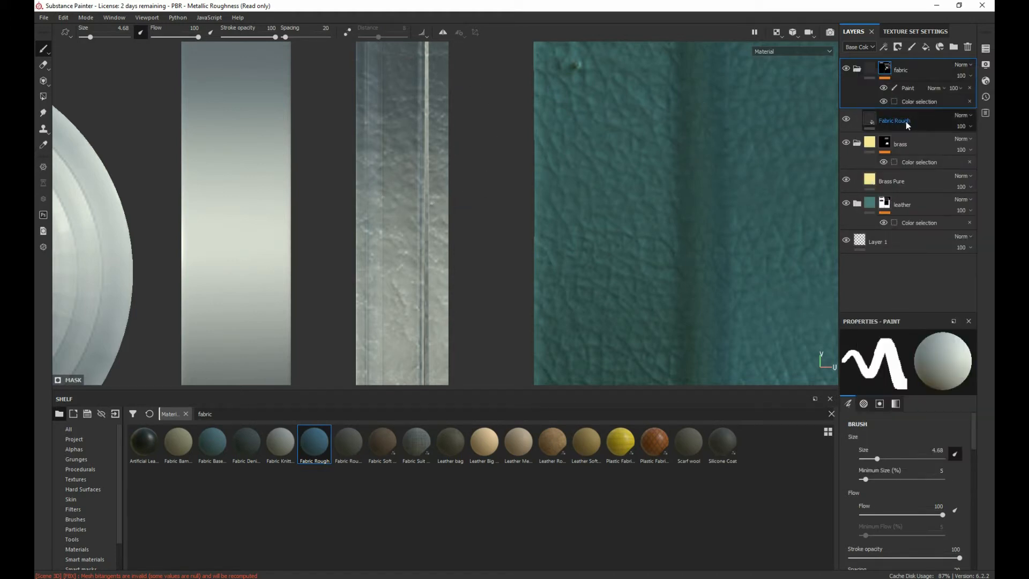
{"action": "right_click", "coordinate": [857, 122]}
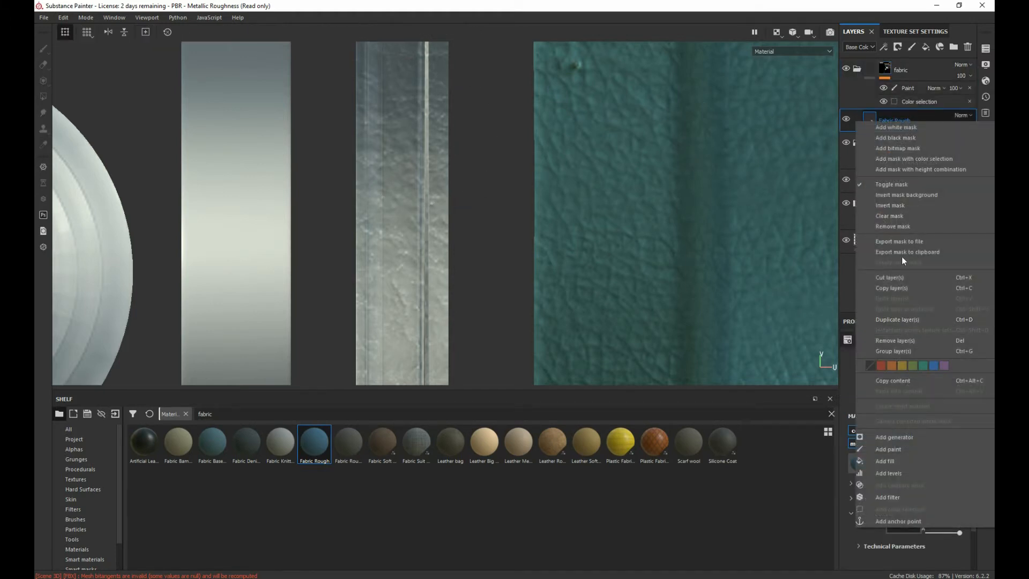
{"action": "left_click", "coordinate": [887, 138]}
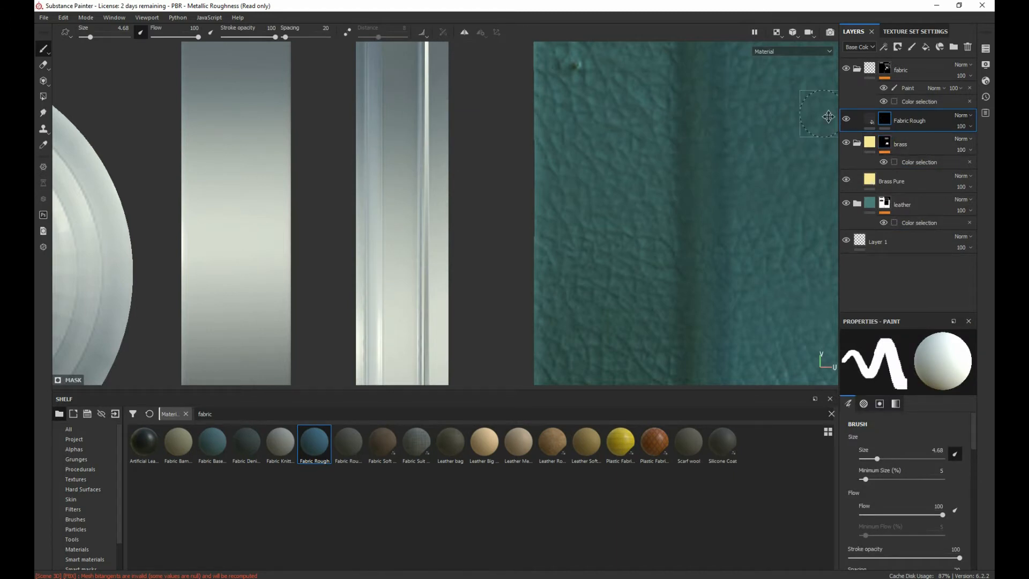
{"action": "left_click", "coordinate": [905, 121]}
Step: Add a white mask to the Fabric Rough layer and paint black along the entire strip to hide the rough fabric texture
{"action": "right_click", "coordinate": [917, 121]}
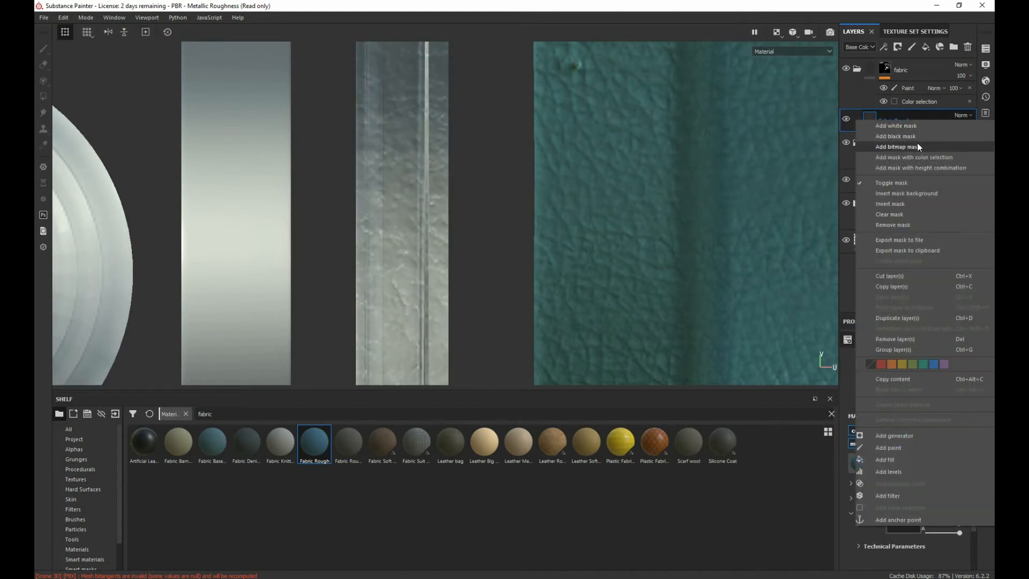
{"action": "left_click", "coordinate": [909, 126]}
{"action": "mouse_move", "coordinate": [405, 125]}
{"action": "left_mouse_down"}
{"action": "mouse_move", "coordinate": [404, 94]}
{"action": "mouse_move", "coordinate": [403, 180]}
{"action": "left_mouse_up"}
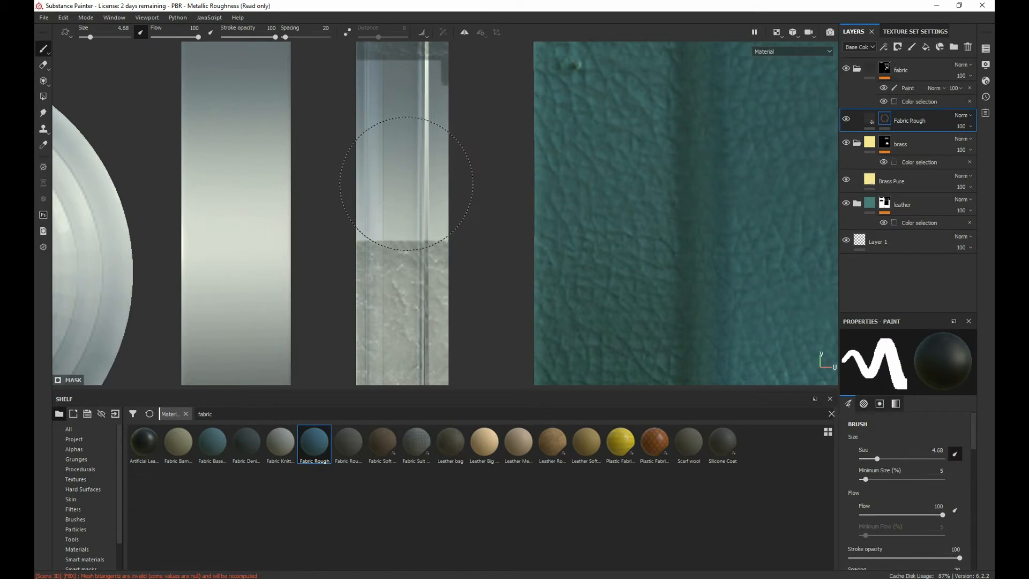
{"action": "scroll", "coordinate": [407, 184], "scroll_direction": "down", "scroll_amount": 2}
{"action": "scroll", "coordinate": [406, 183], "scroll_direction": "down", "scroll_amount": 2}
{"action": "left_click_drag", "start_coordinate": [408, 125], "coordinate": [399, 282]}
{"action": "scroll", "coordinate": [398, 280], "scroll_direction": "up", "scroll_amount": 2}
{"action": "scroll", "coordinate": [397, 276], "scroll_direction": "up", "scroll_amount": 2}
{"action": "scroll", "coordinate": [393, 271], "scroll_direction": "down", "scroll_amount": 1}
{"action": "middle_click_drag", "start_coordinate": [393, 271], "coordinate": [394, 69], "text": "alt"}
{"action": "left_click_drag", "start_coordinate": [396, 81], "coordinate": [394, 265]}
{"action": "middle_click_drag", "start_coordinate": [384, 274], "coordinate": [391, 107], "text": "alt"}
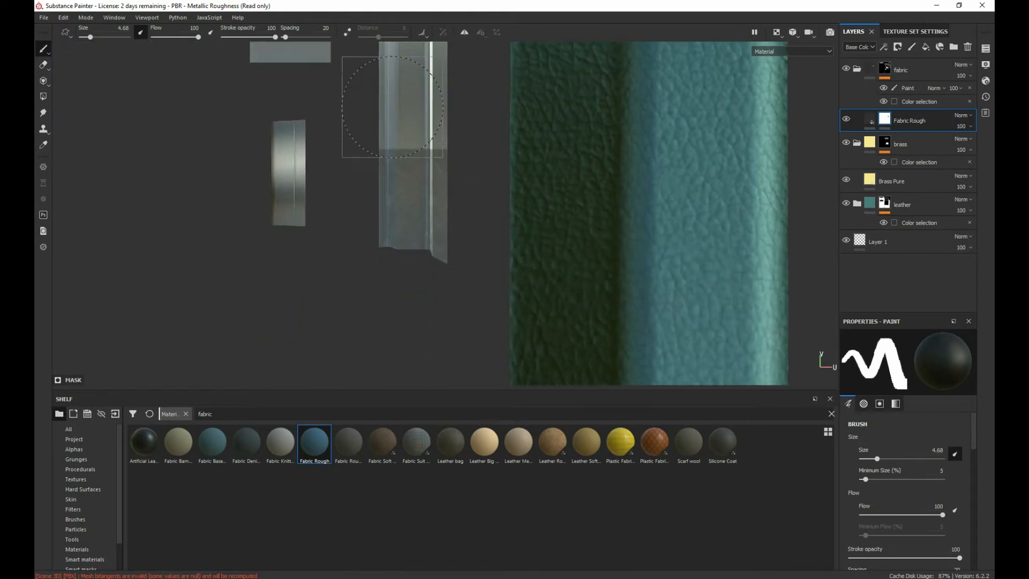
{"action": "left_click_drag", "start_coordinate": [401, 126], "coordinate": [424, 246]}
{"action": "scroll", "coordinate": [322, 181], "scroll_direction": "up", "scroll_amount": 1}
{"action": "scroll", "coordinate": [306, 180], "scroll_direction": "down", "scroll_amount": 3}
{"action": "scroll", "coordinate": [295, 164], "scroll_direction": "up", "scroll_amount": 2}
{"action": "scroll", "coordinate": [281, 152], "scroll_direction": "down", "scroll_amount": 3}
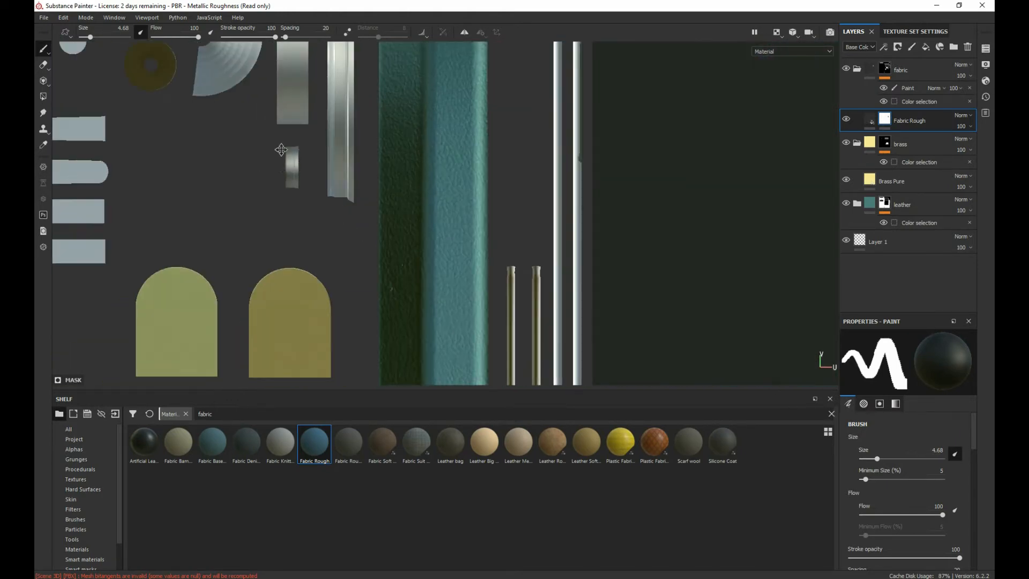
Step: Paint black over the two dark sockets on the radio's top panel in the Fabric Rough layer's mask
{"action": "middle_click_drag", "start_coordinate": [270, 161], "coordinate": [434, 381], "text": "alt"}
{"action": "middle_click_drag", "start_coordinate": [312, 94], "coordinate": [437, 322], "text": "alt"}
{"action": "middle_click_drag", "start_coordinate": [368, 167], "coordinate": [391, 223], "text": "alt"}
{"action": "scroll", "coordinate": [388, 223], "scroll_direction": "down", "scroll_amount": 1}
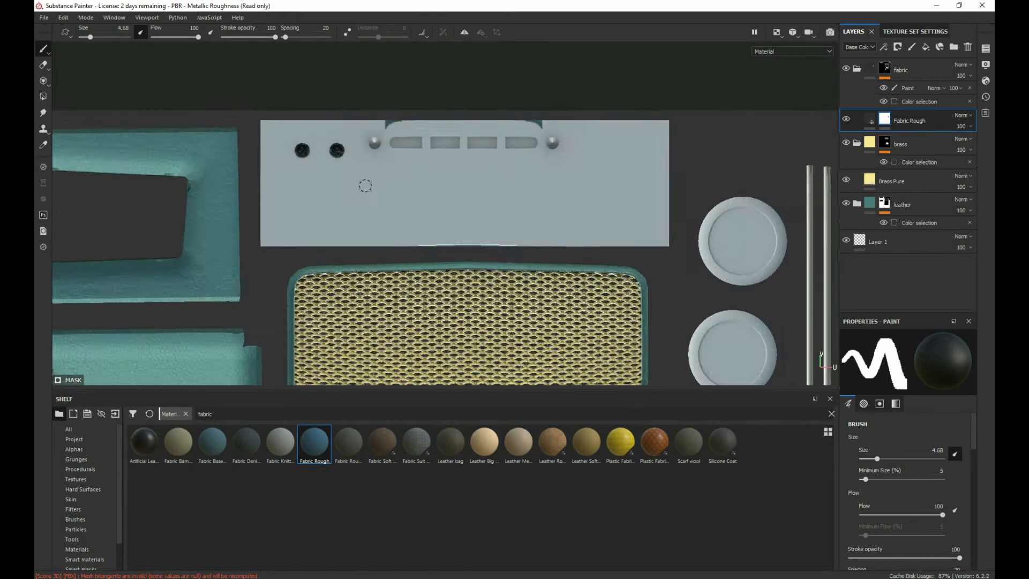
{"action": "scroll", "coordinate": [359, 181], "scroll_direction": "up", "scroll_amount": 5}
{"action": "mouse_move", "coordinate": [311, 106]}
{"action": "left_mouse_down"}
{"action": "mouse_move", "coordinate": [285, 113]}
{"action": "mouse_move", "coordinate": [287, 98]}
{"action": "mouse_move", "coordinate": [310, 114]}
{"action": "left_mouse_up"}
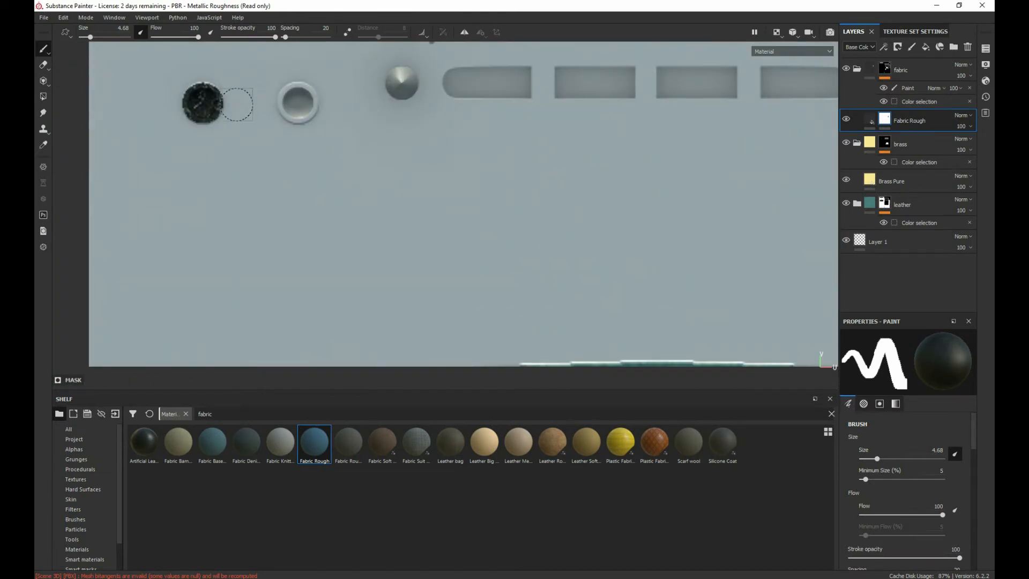
{"action": "mouse_move", "coordinate": [236, 104]}
{"action": "left_mouse_down"}
{"action": "mouse_move", "coordinate": [186, 124]}
{"action": "mouse_move", "coordinate": [226, 139]}
{"action": "left_mouse_up"}
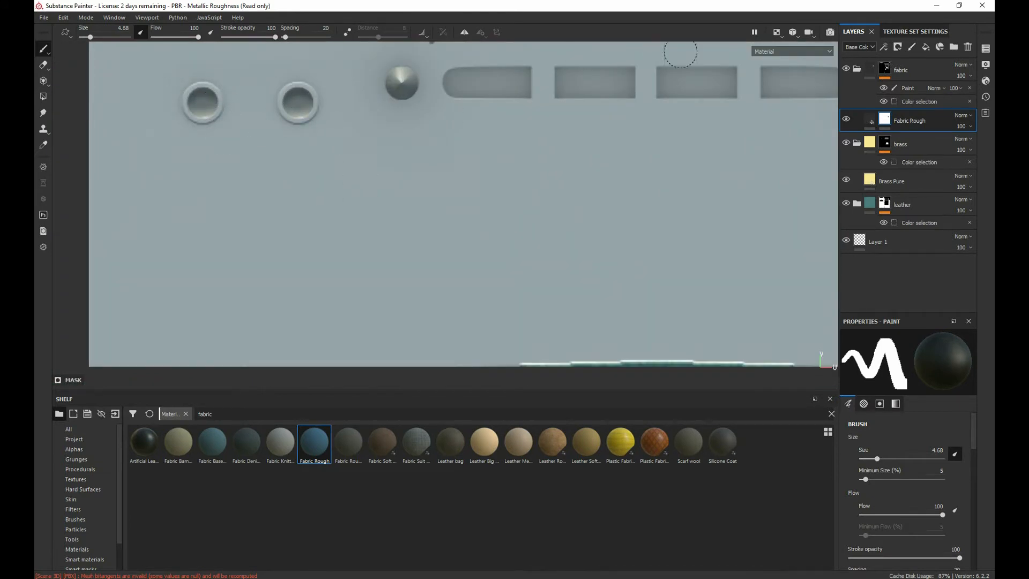
Step: Switch to the 3D-only view and inspect the radio's front and side
{"action": "left_click", "coordinate": [782, 40]}
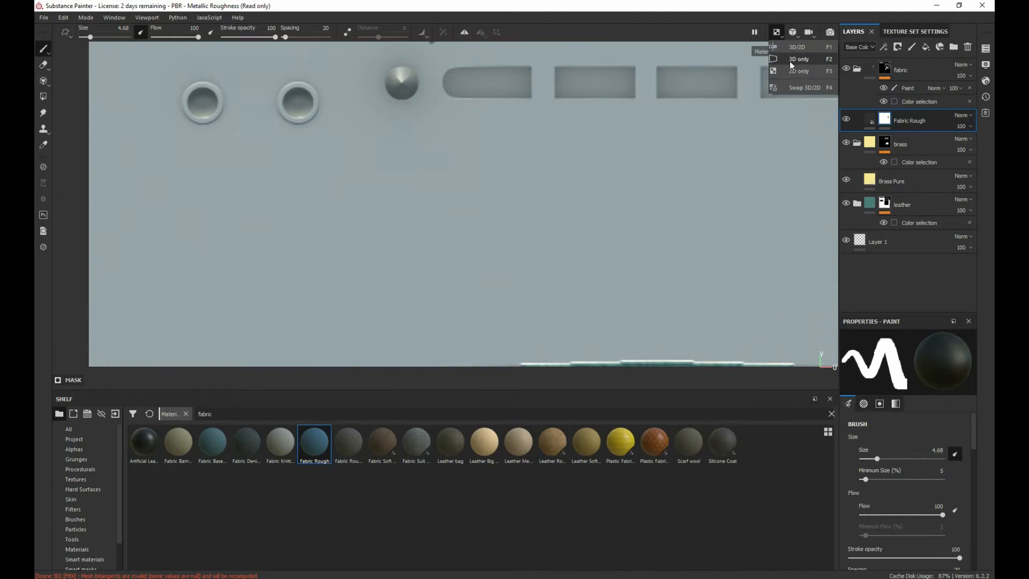
{"action": "left_click", "coordinate": [794, 65]}
{"action": "left_click_drag", "start_coordinate": [496, 175], "coordinate": [443, 287], "text": "alt"}
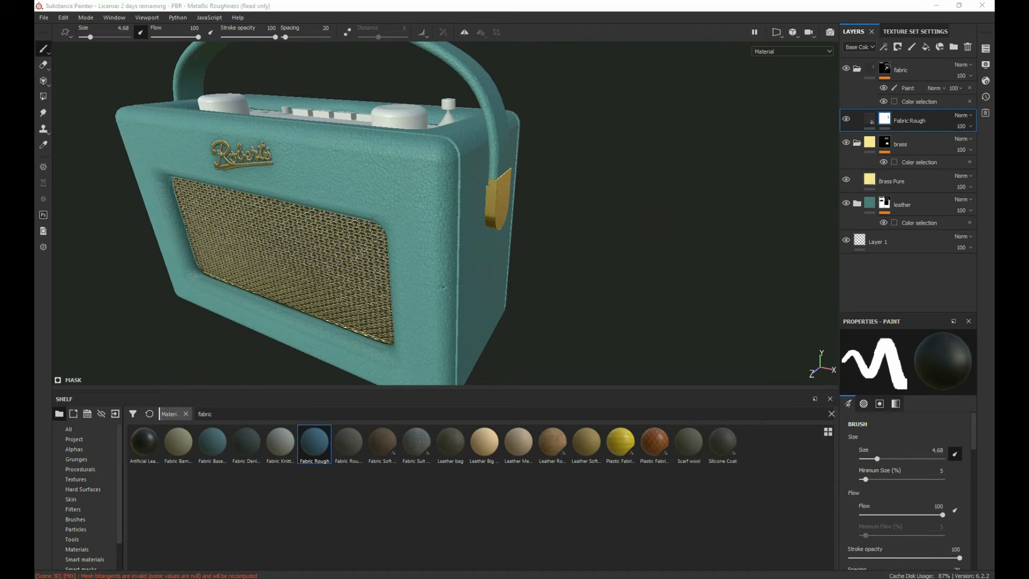
Step: View the reference images 1(3).png and 1(6).png in the sourceimages folder and compare them with the seams on the radio's side
{"action": "mouse_move", "coordinate": [35, 52]}
{"action": "left_mouse_down"}
{"action": "mouse_move", "coordinate": [688, 54]}
{"action": "mouse_move", "coordinate": [699, 64]}
{"action": "left_mouse_up"}
{"action": "left_click", "coordinate": [184, 233]}
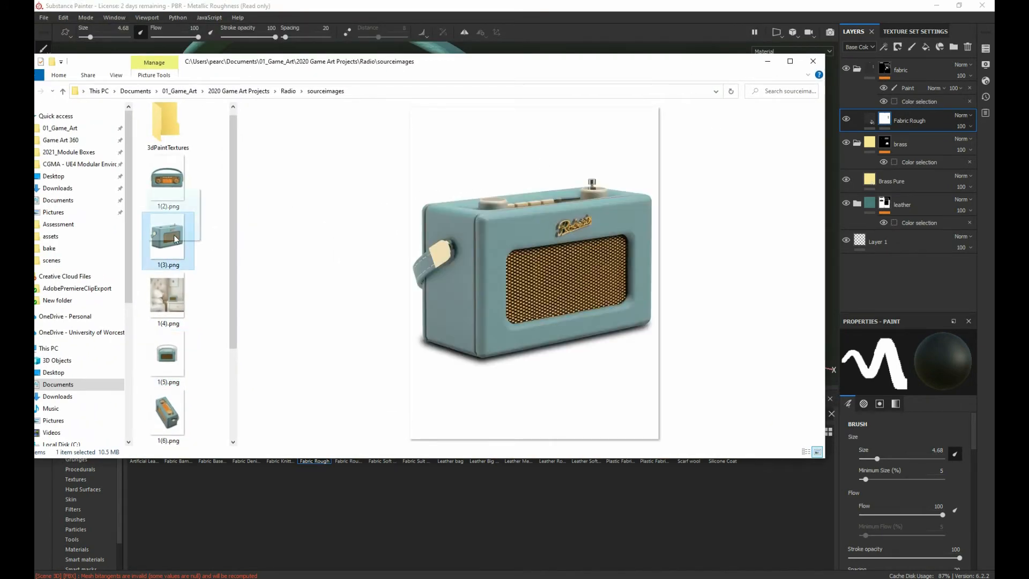
{"action": "left_click", "coordinate": [168, 413]}
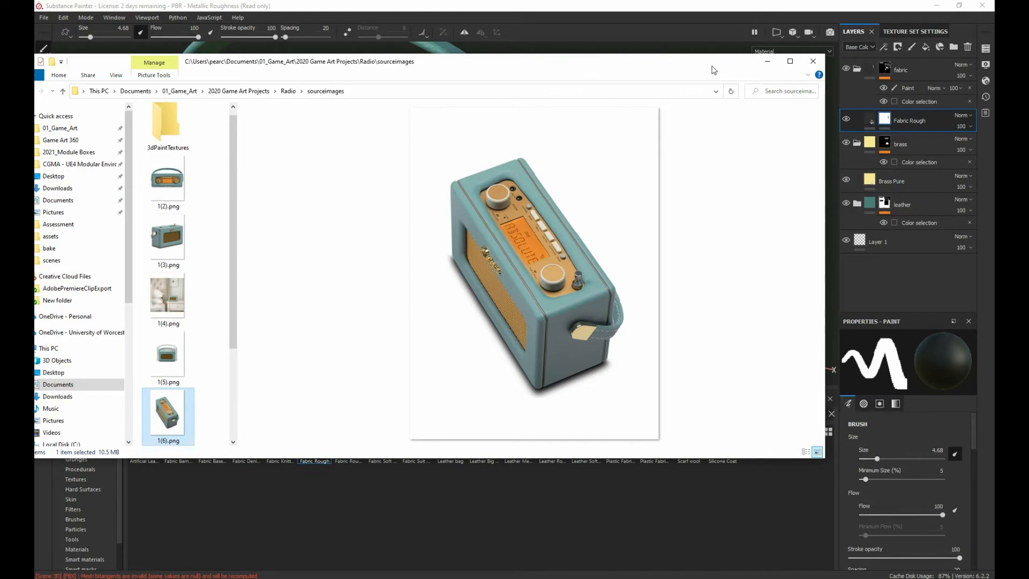
{"action": "left_click_drag", "start_coordinate": [711, 65], "coordinate": [35, 62]}
{"action": "left_click_drag", "start_coordinate": [425, 119], "coordinate": [291, 130], "text": "alt"}
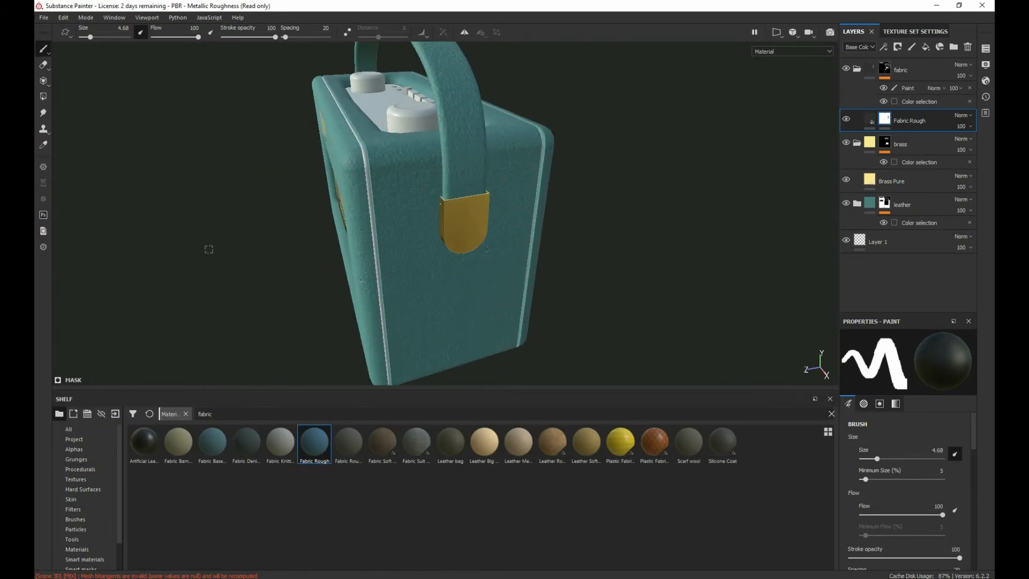
Step: Add a new folder above the fabric folder and name it trim
{"action": "left_click", "coordinate": [486, 449]}
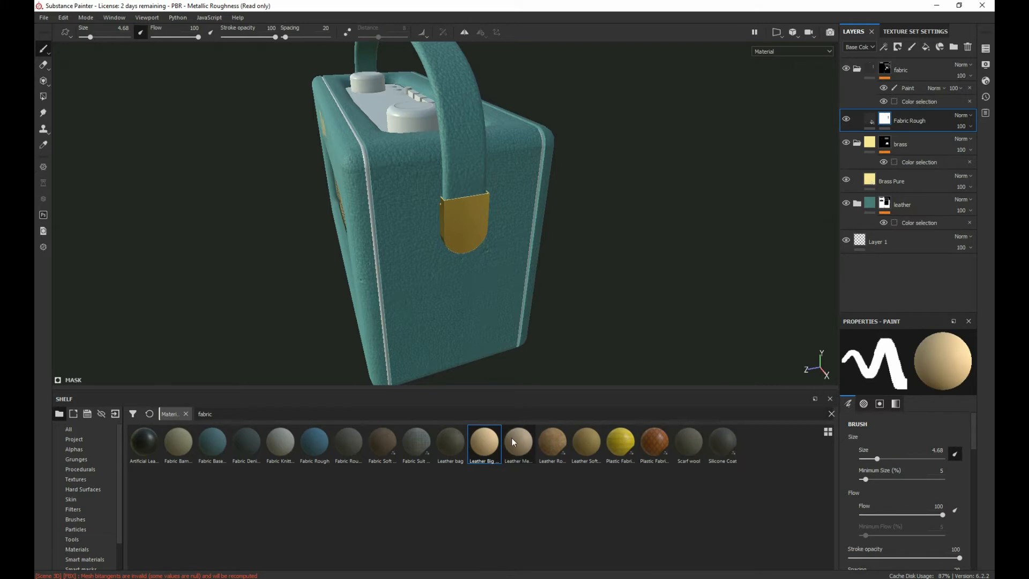
{"action": "left_click", "coordinate": [925, 66]}
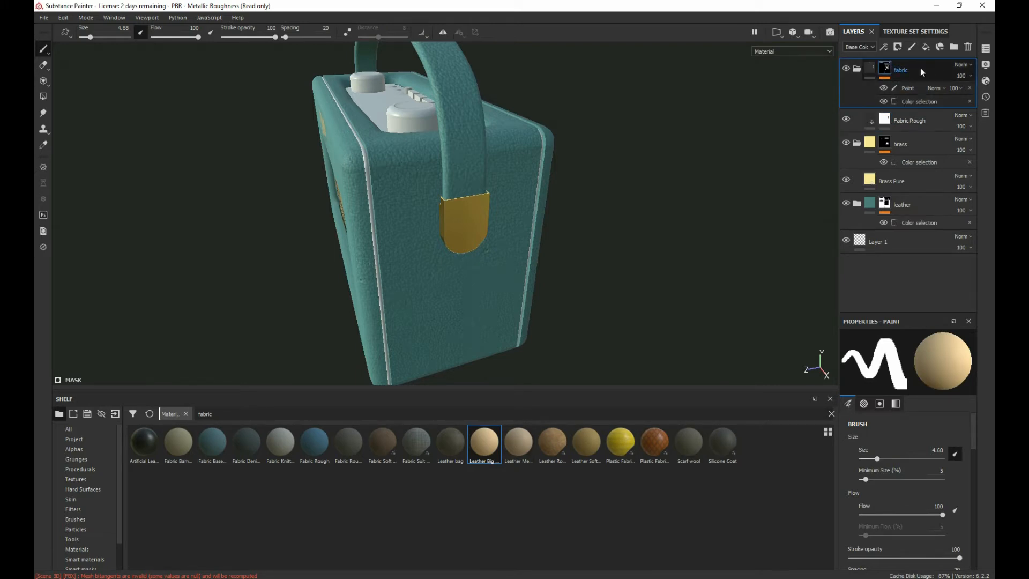
{"action": "left_click", "coordinate": [954, 47]}
{"action": "double_click", "coordinate": [884, 72]}
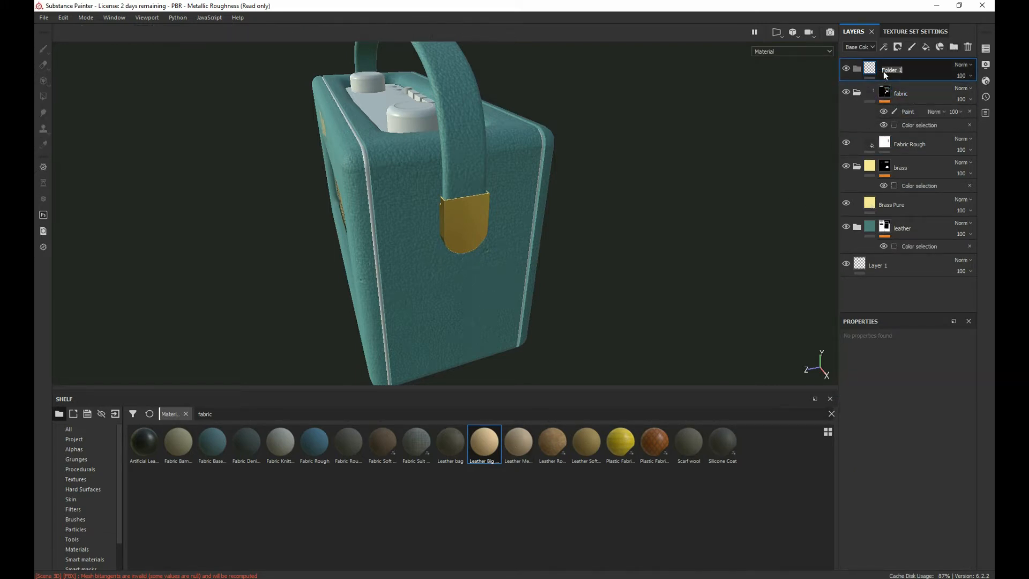
{"action": "type", "text": "trim"}
{"action": "key", "text": "Return"}
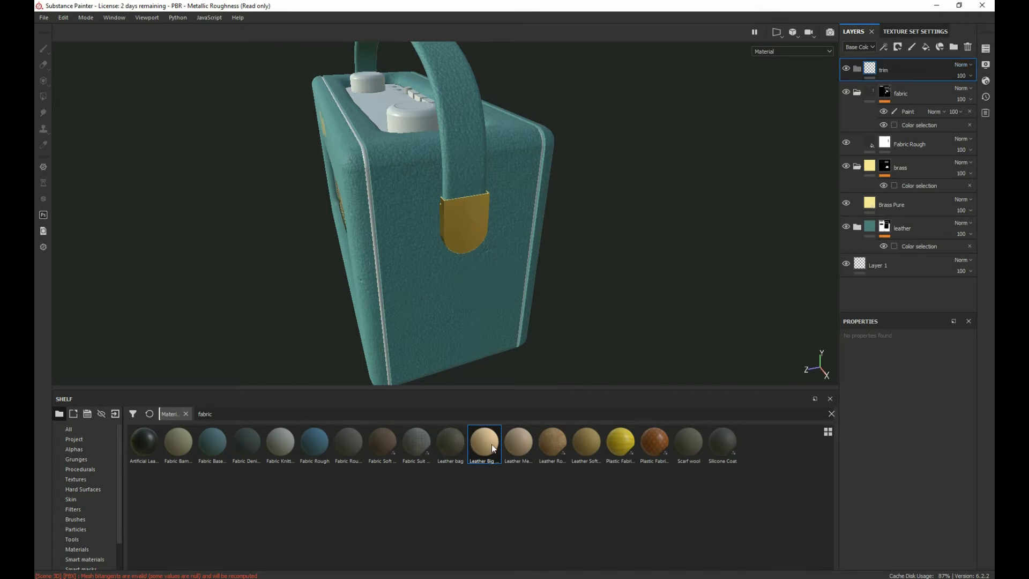
Step: Try the Leather Big Grain material inside the trim folder, and delete it again
{"action": "left_click_drag", "start_coordinate": [492, 448], "coordinate": [882, 75]}
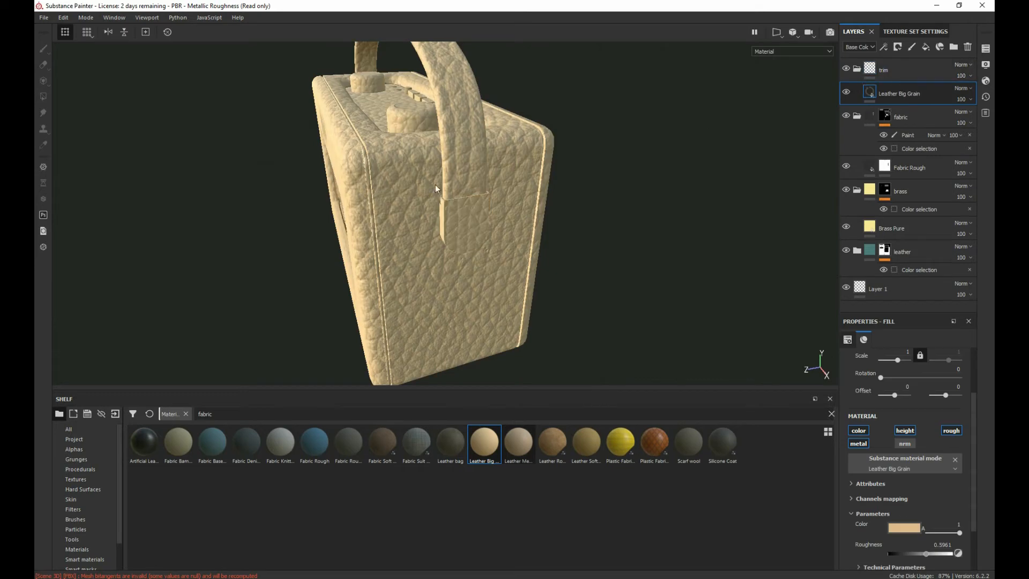
{"action": "scroll", "coordinate": [431, 185], "scroll_direction": "up", "scroll_amount": 2}
{"action": "scroll", "coordinate": [345, 195], "scroll_direction": "up", "scroll_amount": 3}
{"action": "key", "text": "Delete"}
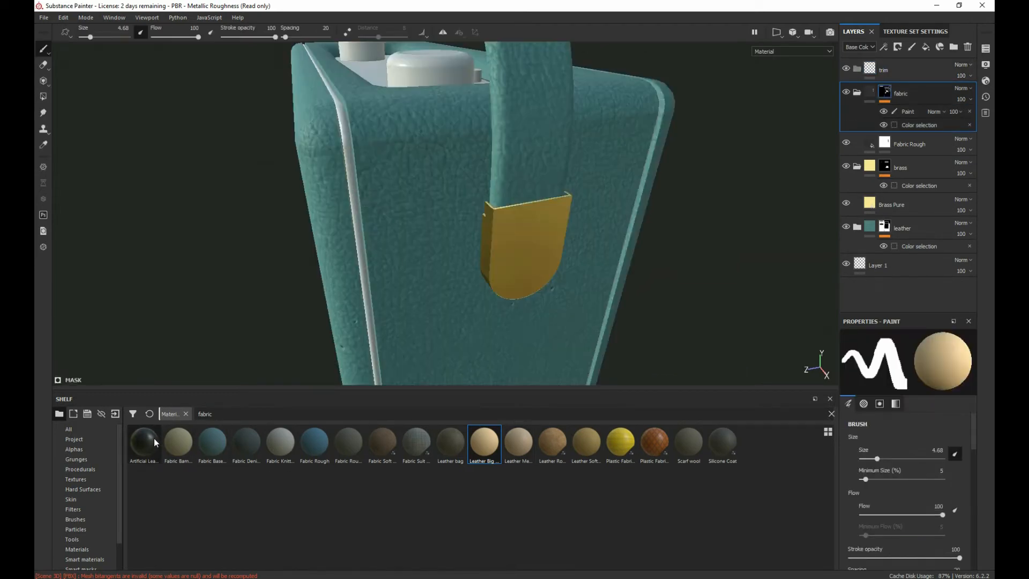
Step: Search the smart materials for rubber and add Plastic Thermoformed to the trim folder
{"action": "type", "text": "ru"}
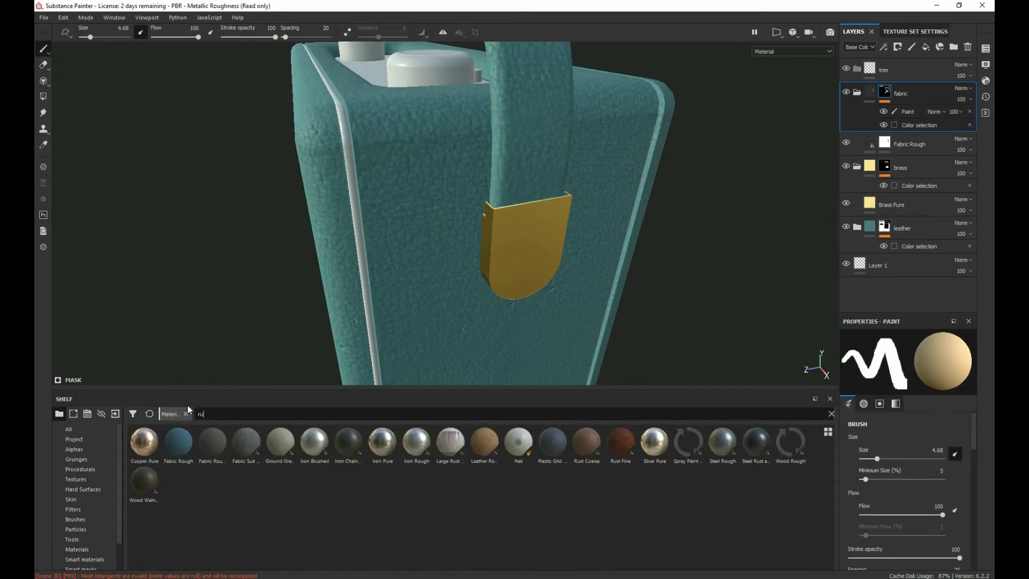
{"action": "type", "text": "bber"}
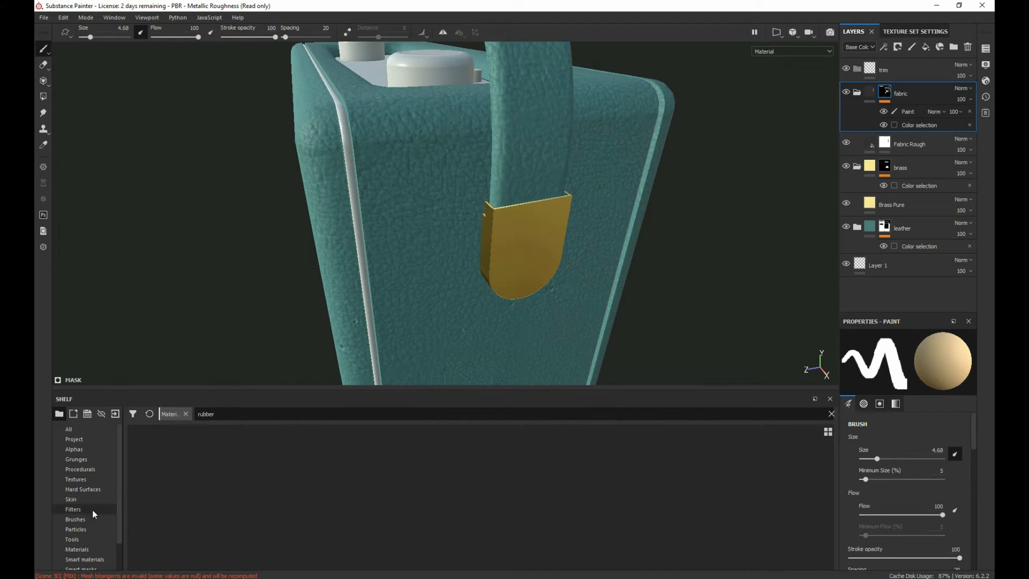
{"action": "left_click", "coordinate": [84, 559]}
{"action": "left_click", "coordinate": [211, 417]}
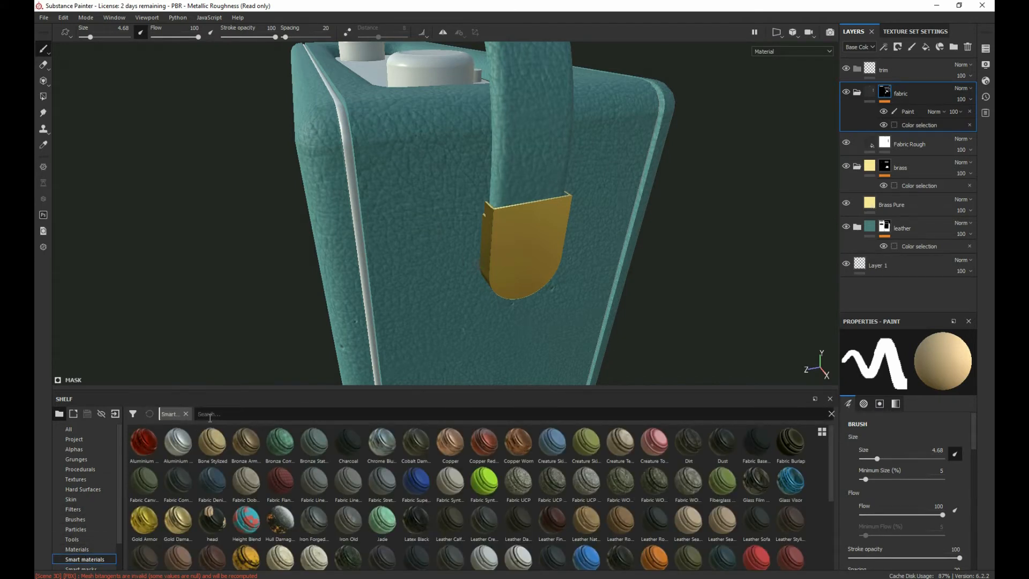
{"action": "type", "text": "rubber"}
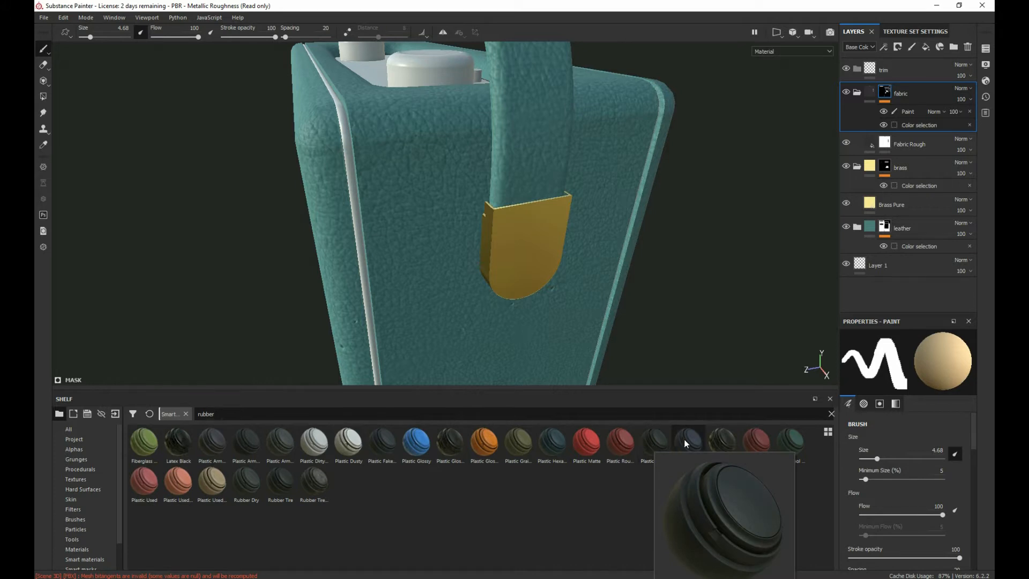
{"action": "mouse_move", "coordinate": [690, 440]}
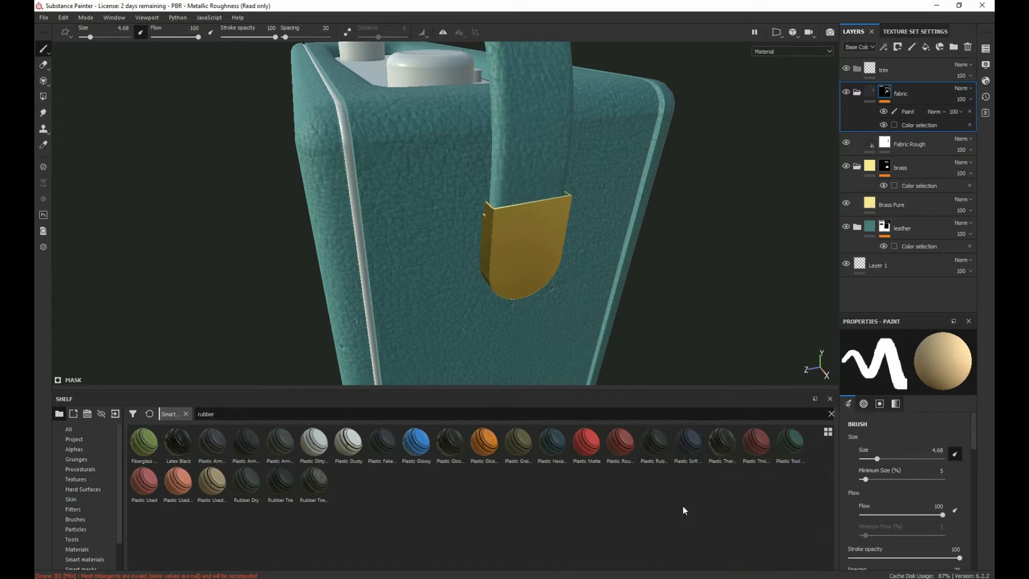
{"action": "mouse_move", "coordinate": [731, 450]}
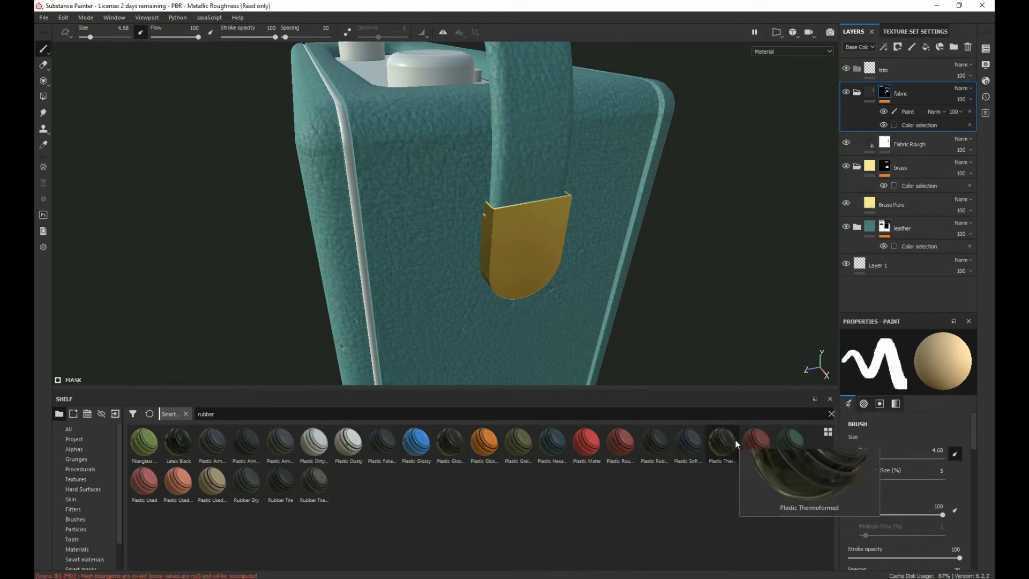
{"action": "left_click_drag", "start_coordinate": [732, 440], "coordinate": [890, 77]}
{"action": "left_click_drag", "start_coordinate": [337, 233], "coordinate": [337, 198], "text": "alt"}
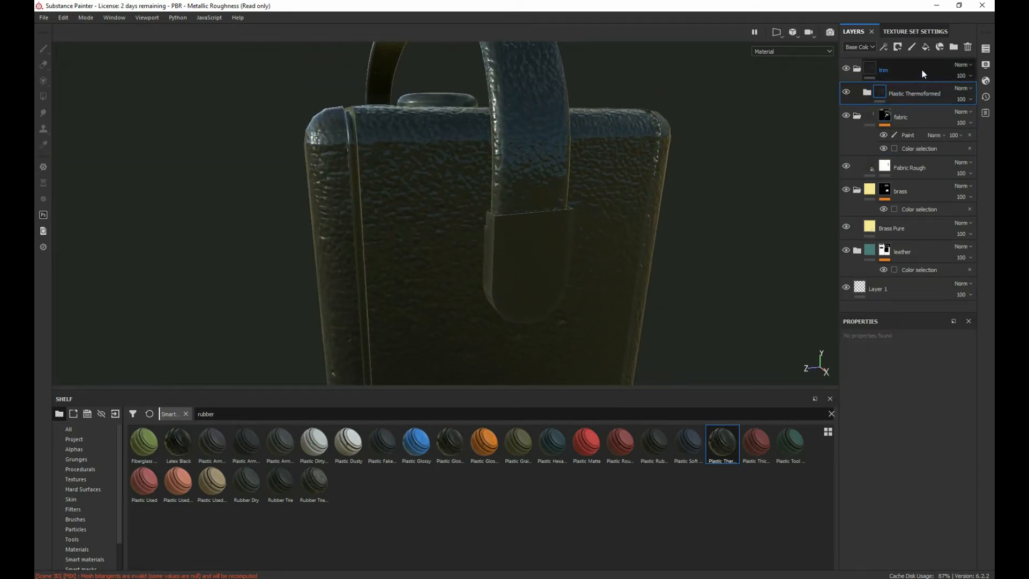
Step: Mask the trim folder by color selection, picking the magenta ID colour of the strip on the radio's side
{"action": "right_click", "coordinate": [922, 69]}
{"action": "left_click", "coordinate": [911, 107]}
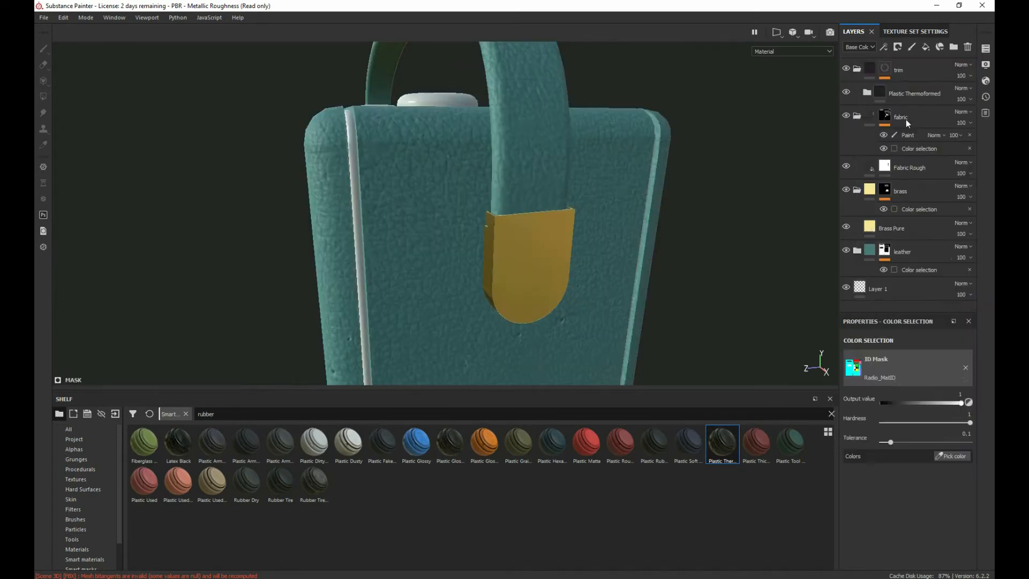
{"action": "left_click", "coordinate": [950, 439]}
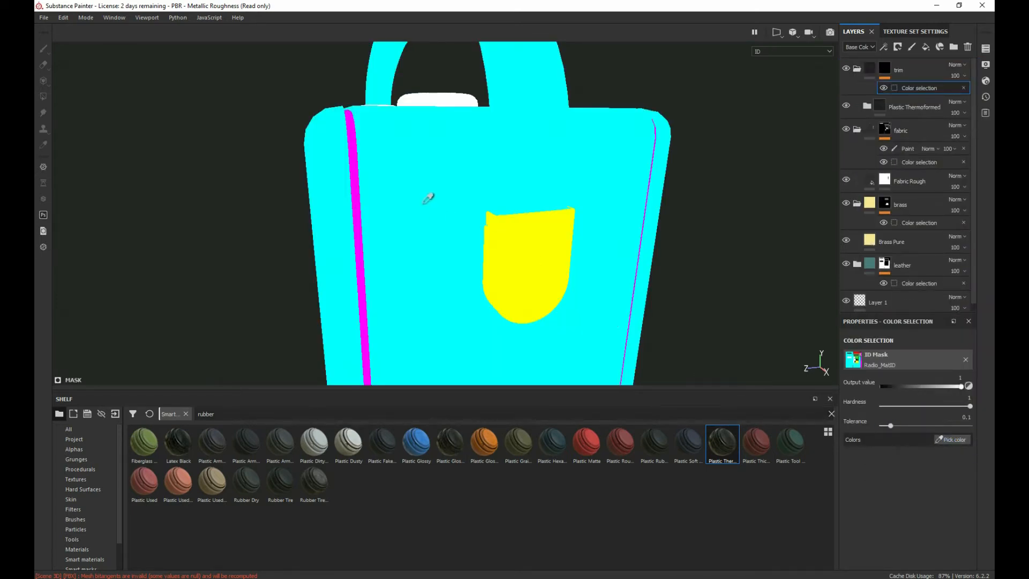
{"action": "left_click", "coordinate": [358, 148]}
{"action": "left_click_drag", "start_coordinate": [425, 232], "coordinate": [666, 226], "text": "alt"}
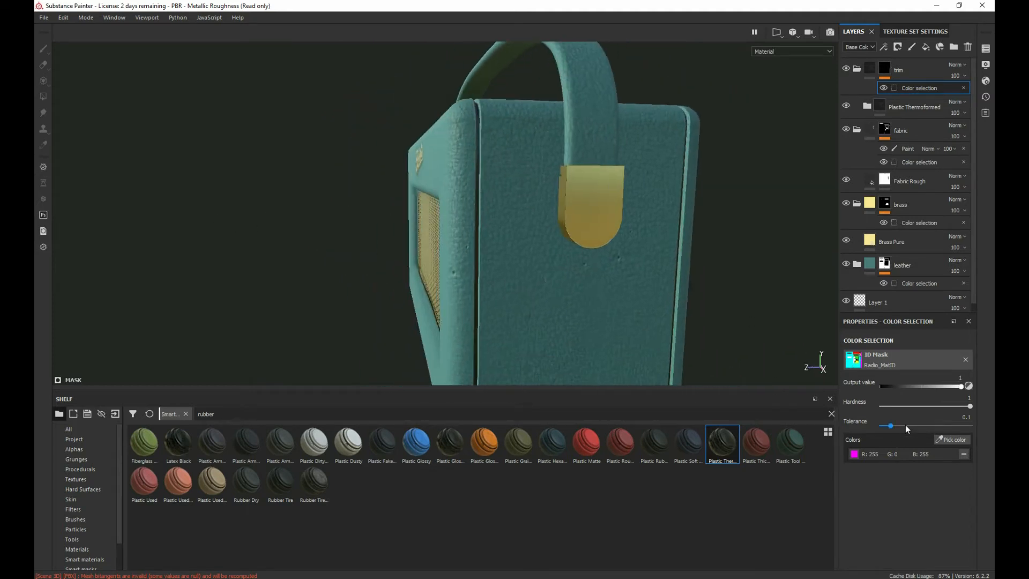
Step: Expand the Plastic Thermoformed folder and open the base colour of its Plastic layer
{"action": "left_click", "coordinate": [899, 108]}
{"action": "left_click", "coordinate": [866, 106]}
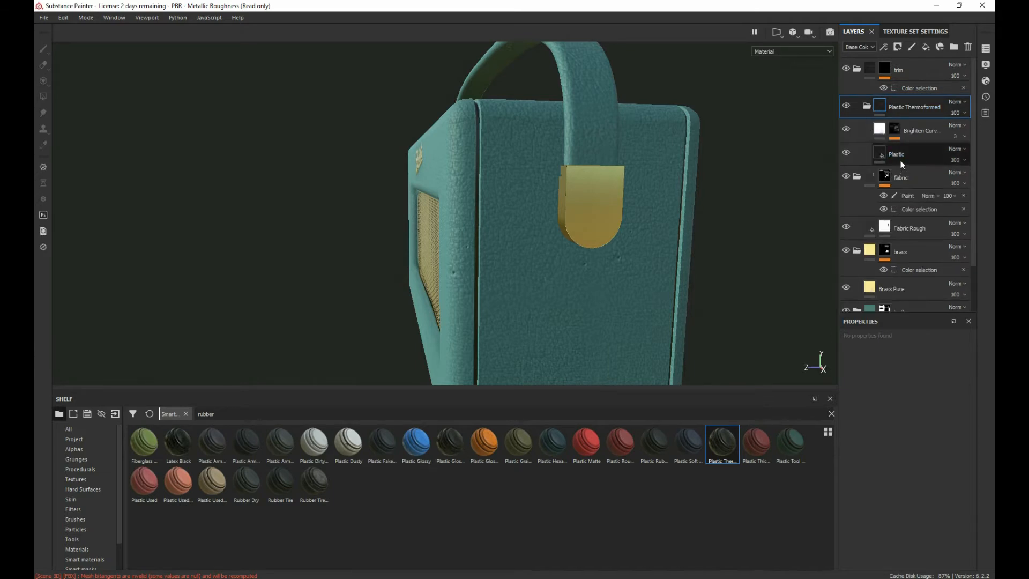
{"action": "left_click", "coordinate": [876, 154]}
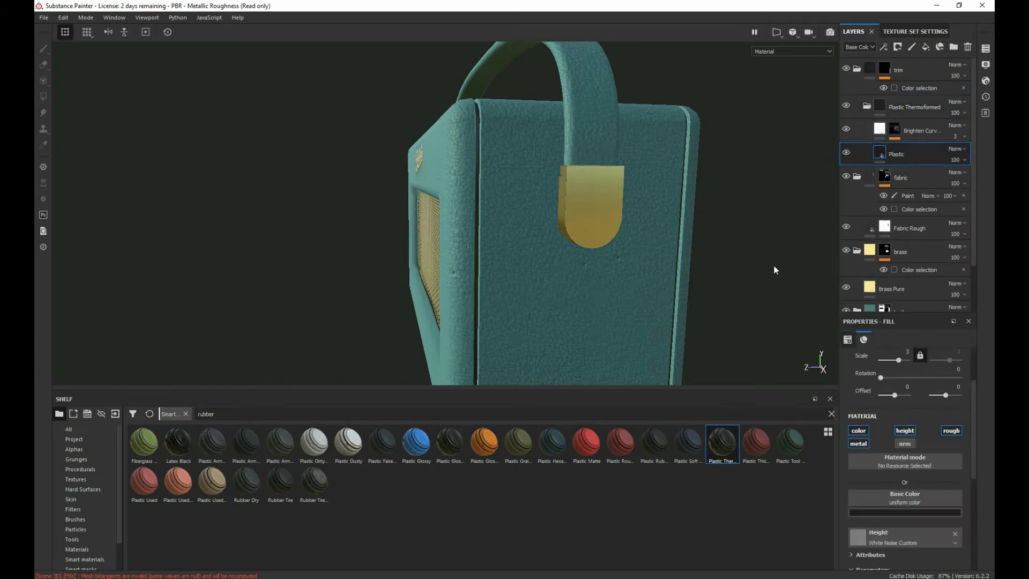
{"action": "left_click", "coordinate": [874, 513]}
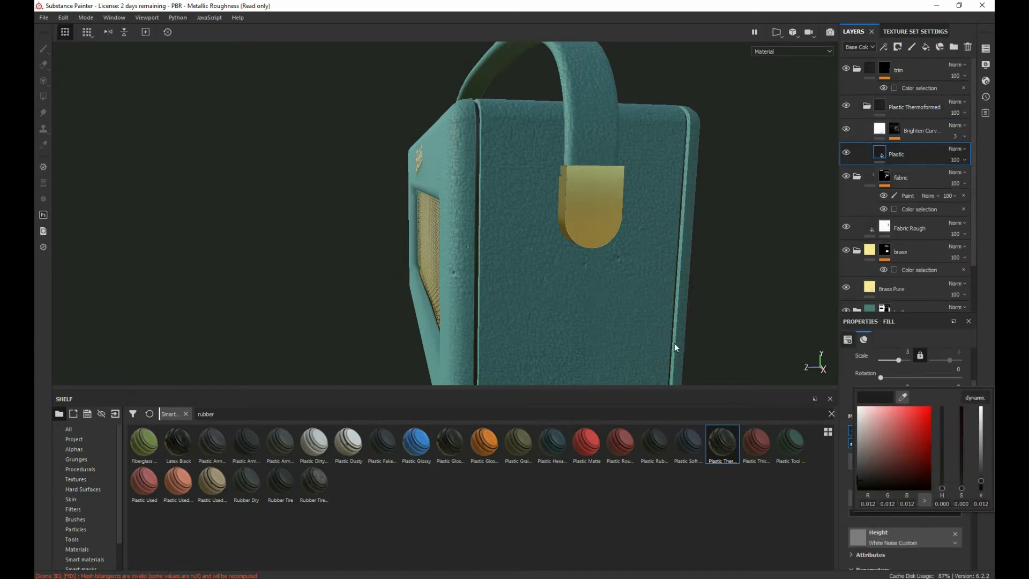
Step: Switch to the sourceimages folder in File Explorer and compare the trim's colour across the radio reference images
{"action": "key", "text": "alt+Tab"}
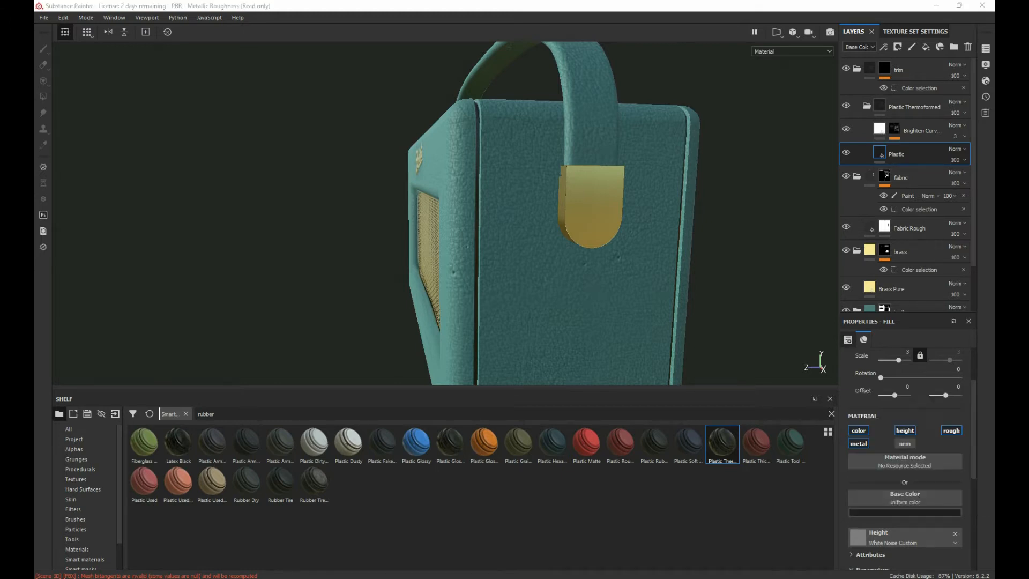
{"action": "left_click_drag", "start_coordinate": [35, 48], "coordinate": [413, 12]}
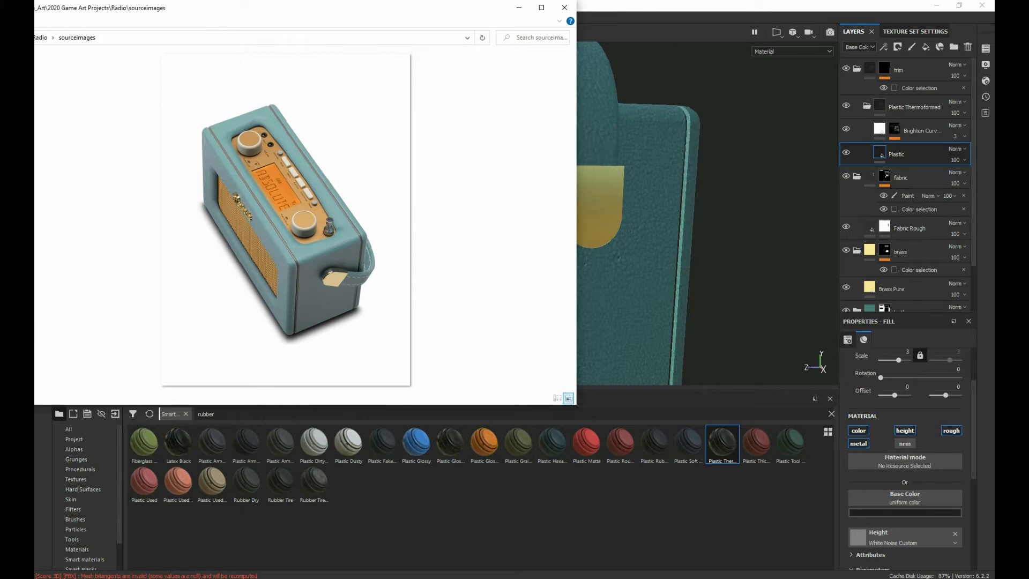
{"action": "key", "text": "Right"}
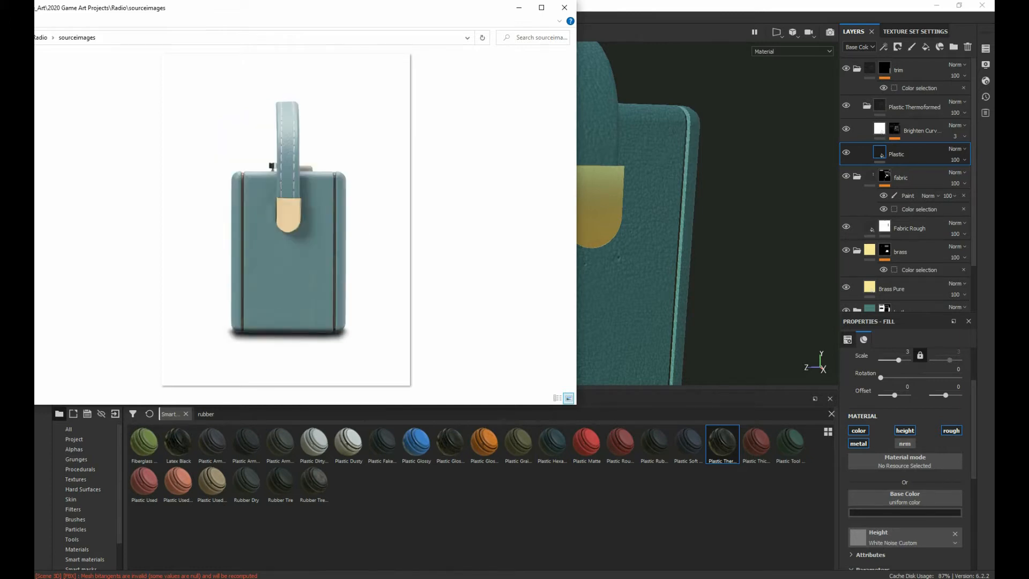
{"action": "key", "text": "Left"}
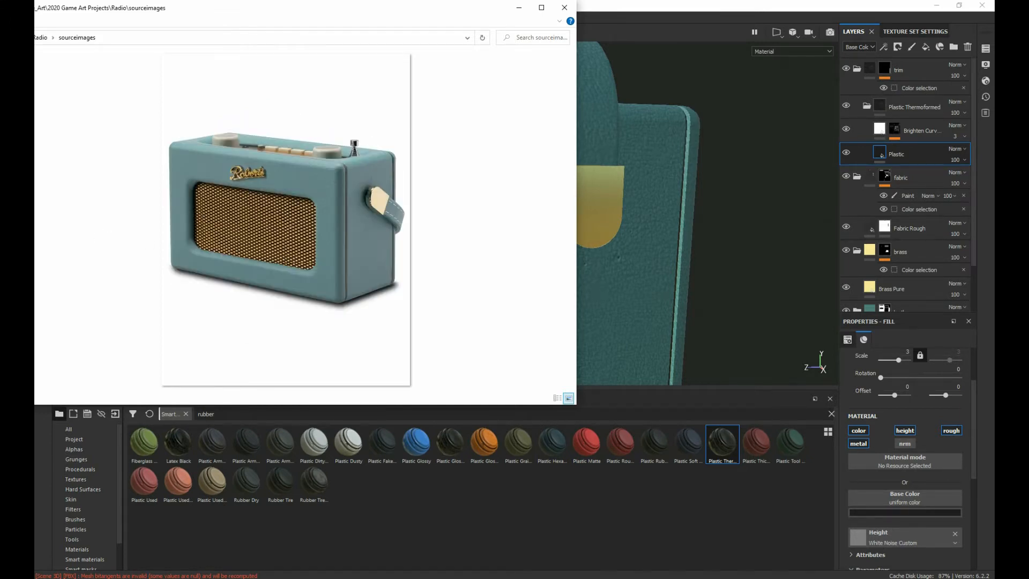
{"action": "key", "text": "Left"}
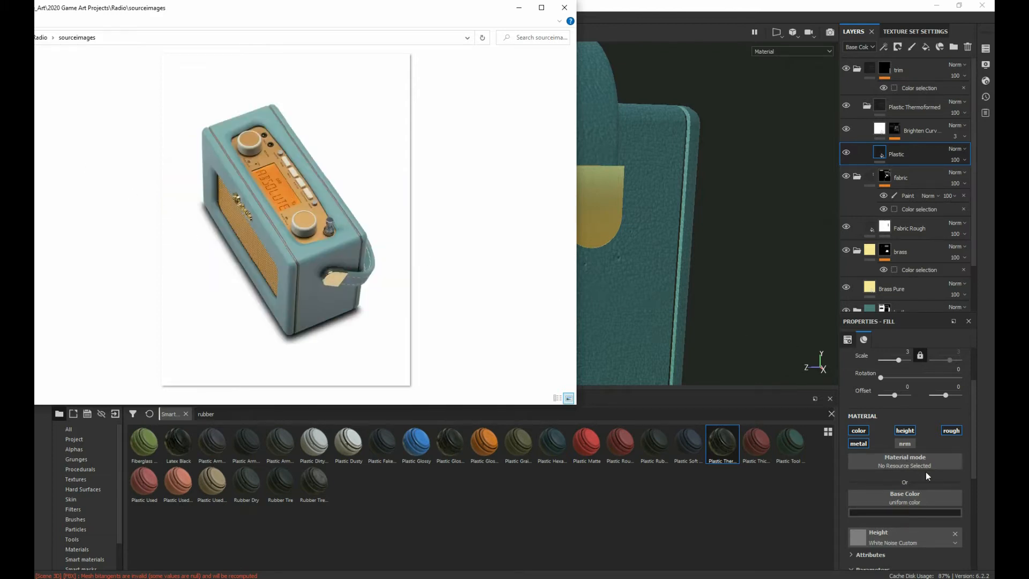
{"action": "left_click_drag", "start_coordinate": [366, 13], "coordinate": [0, 61]}
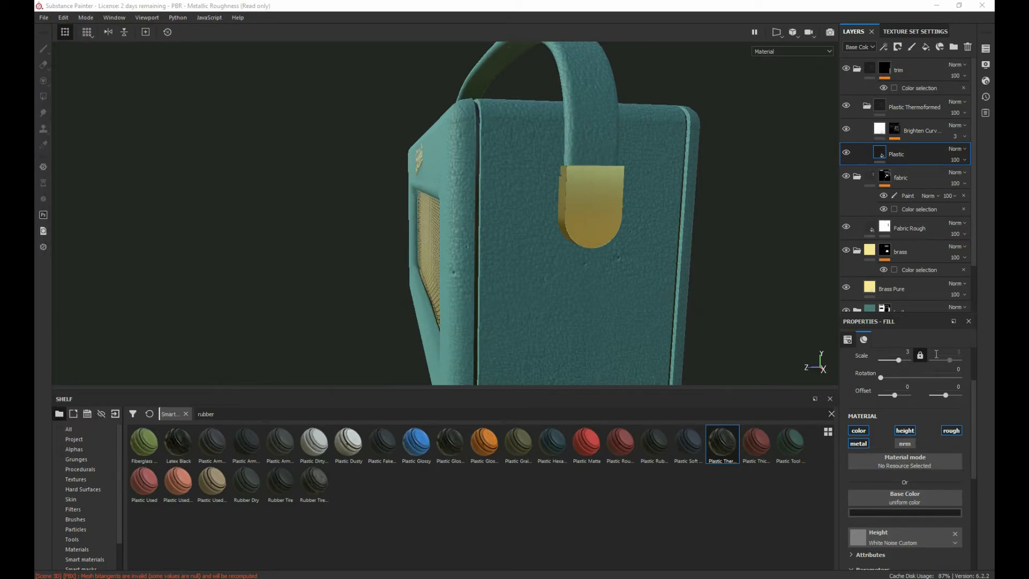
Step: Review the Plastic layer's fill properties and the ID colour selection on the trim folder's mask
{"action": "scroll", "coordinate": [932, 498], "scroll_direction": "down", "scroll_amount": 3}
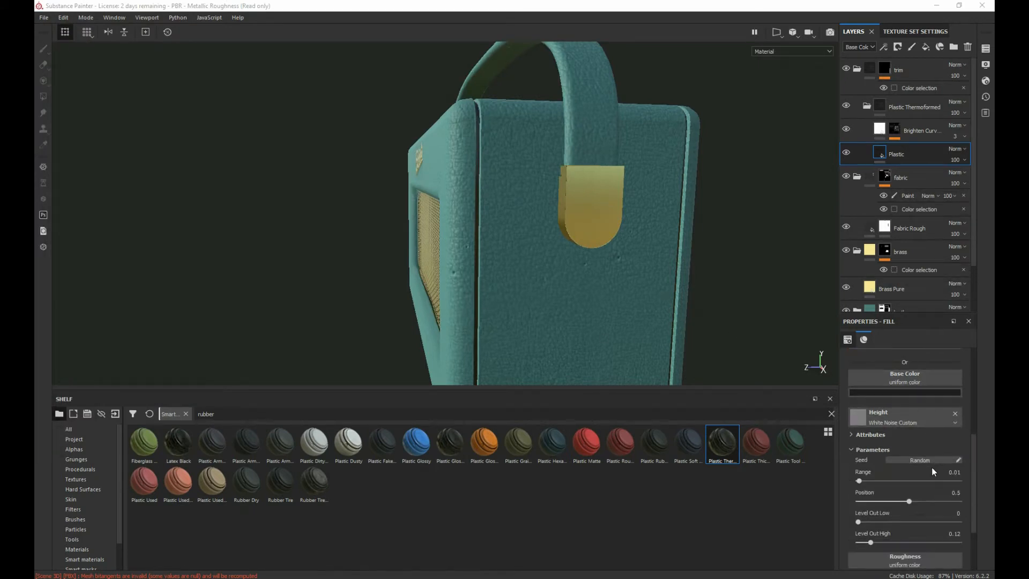
{"action": "scroll", "coordinate": [931, 499], "scroll_direction": "down", "scroll_amount": 1}
{"action": "scroll", "coordinate": [931, 498], "scroll_direction": "up", "scroll_amount": 5}
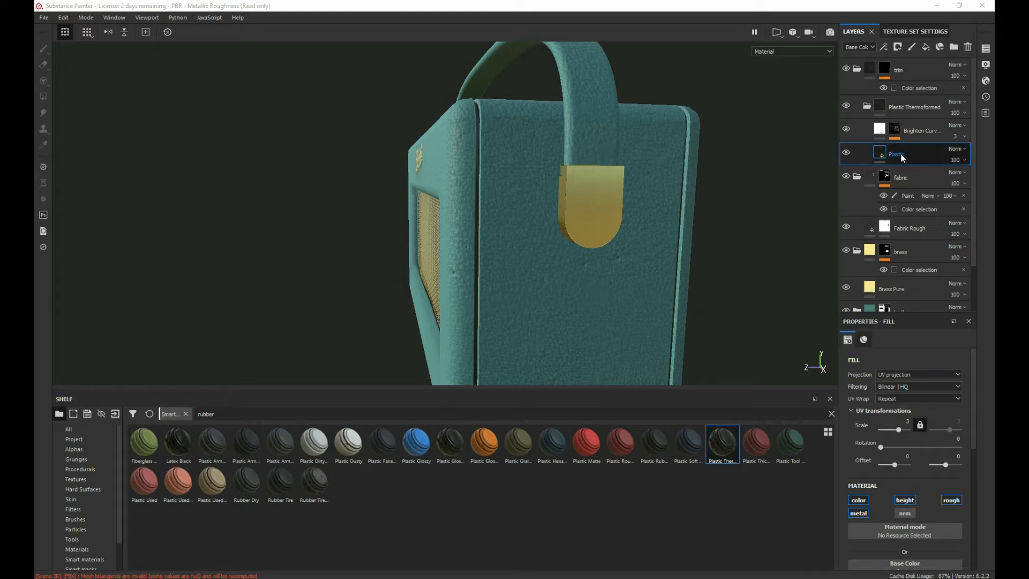
{"action": "left_click", "coordinate": [915, 70]}
{"action": "right_click", "coordinate": [915, 69]}
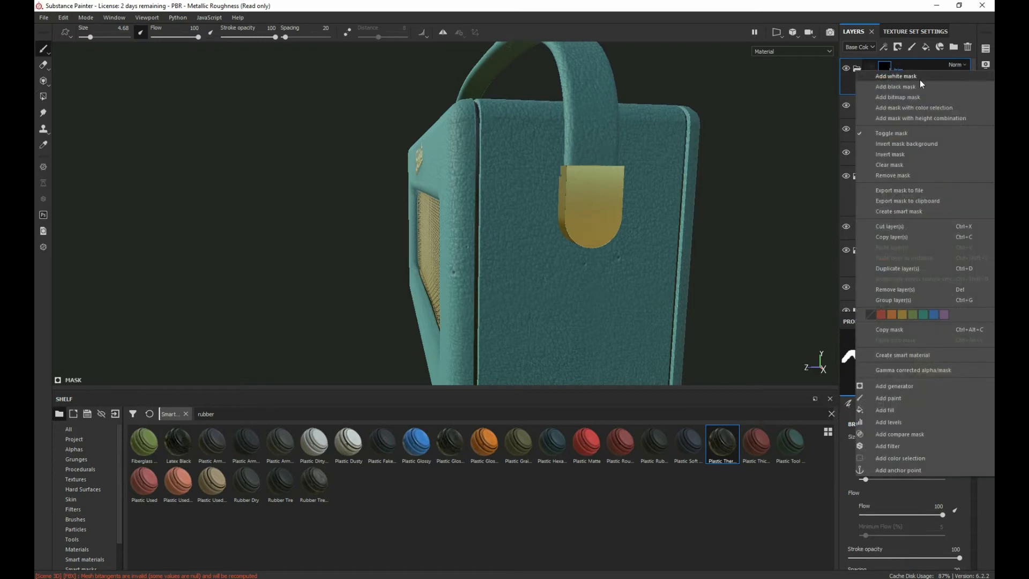
{"action": "left_click", "coordinate": [914, 107]}
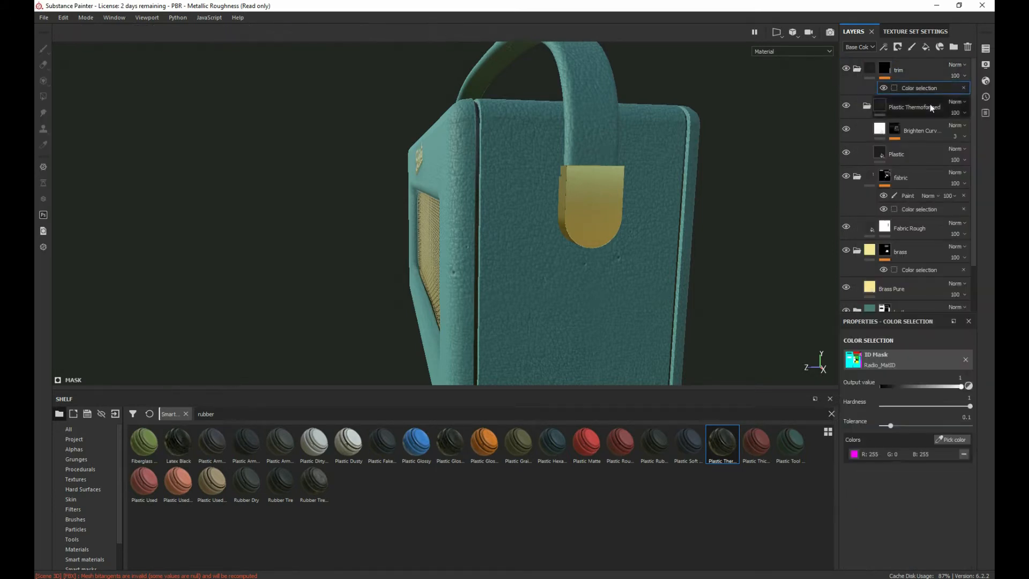
{"action": "left_click", "coordinate": [964, 441]}
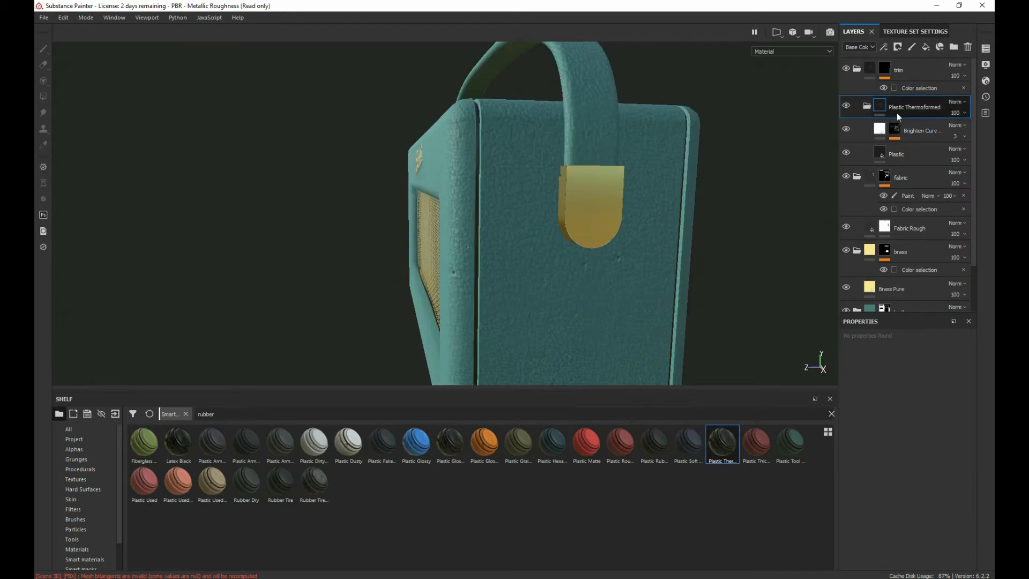
Step: Set the Plastic layer's base colour to a dark brown of R 0.084, G 0.056, B 0.047 and inspect the trim strip
{"action": "left_click", "coordinate": [897, 156]}
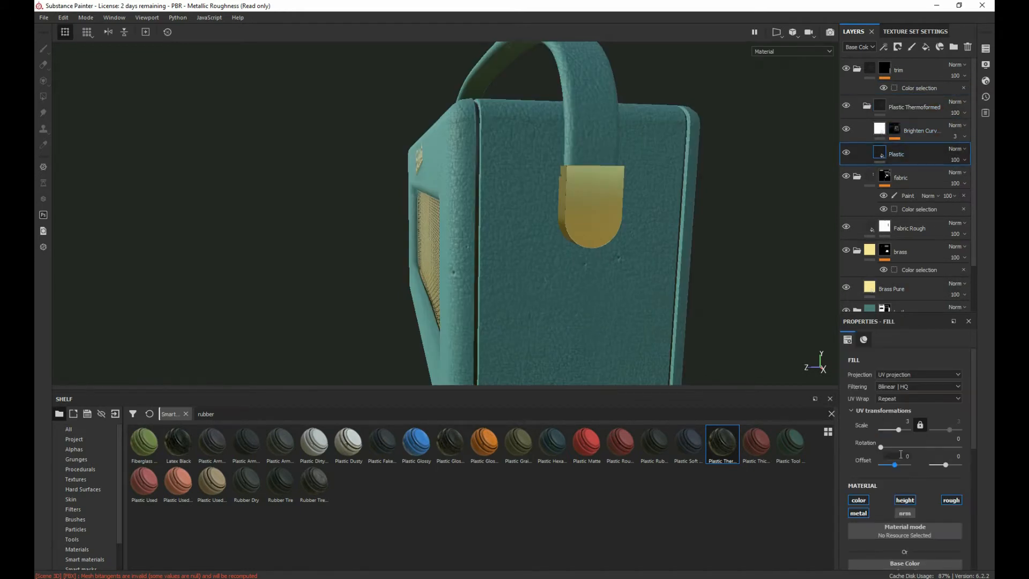
{"action": "scroll", "coordinate": [899, 457], "scroll_direction": "down", "scroll_amount": 4}
{"action": "left_click", "coordinate": [900, 401]}
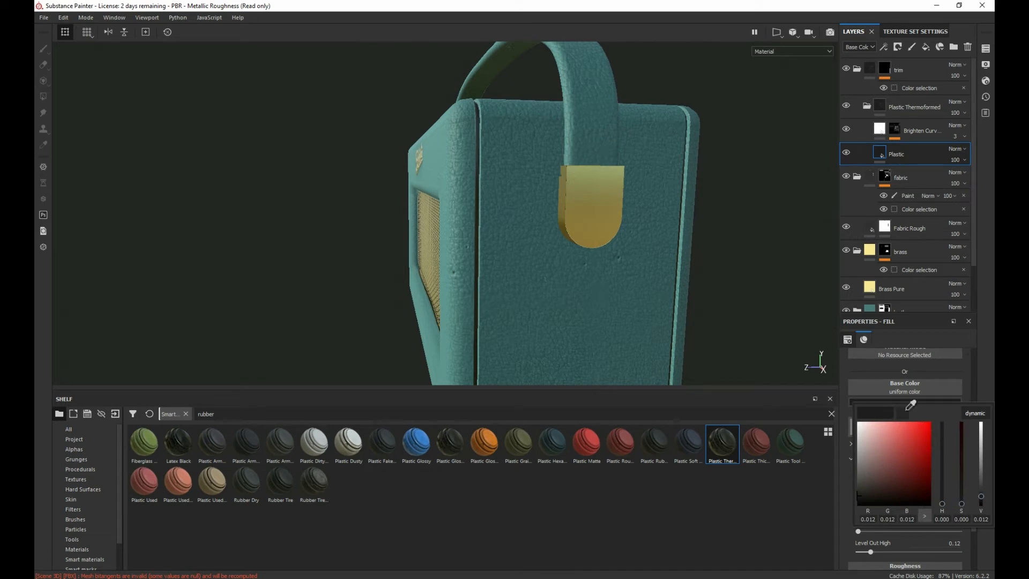
{"action": "left_click_drag", "start_coordinate": [907, 410], "coordinate": [2, 219]}
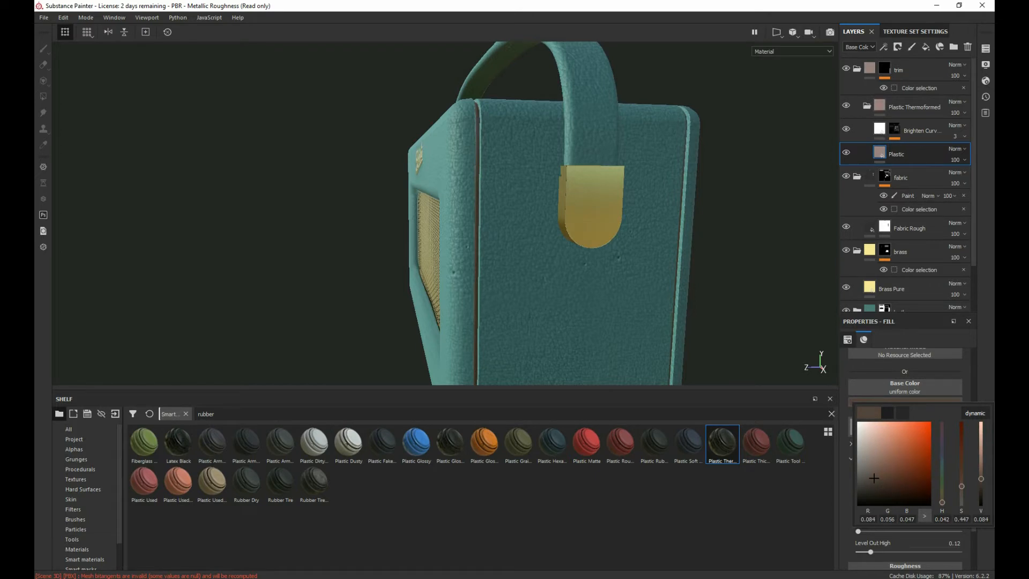
{"action": "left_click", "coordinate": [349, 218]}
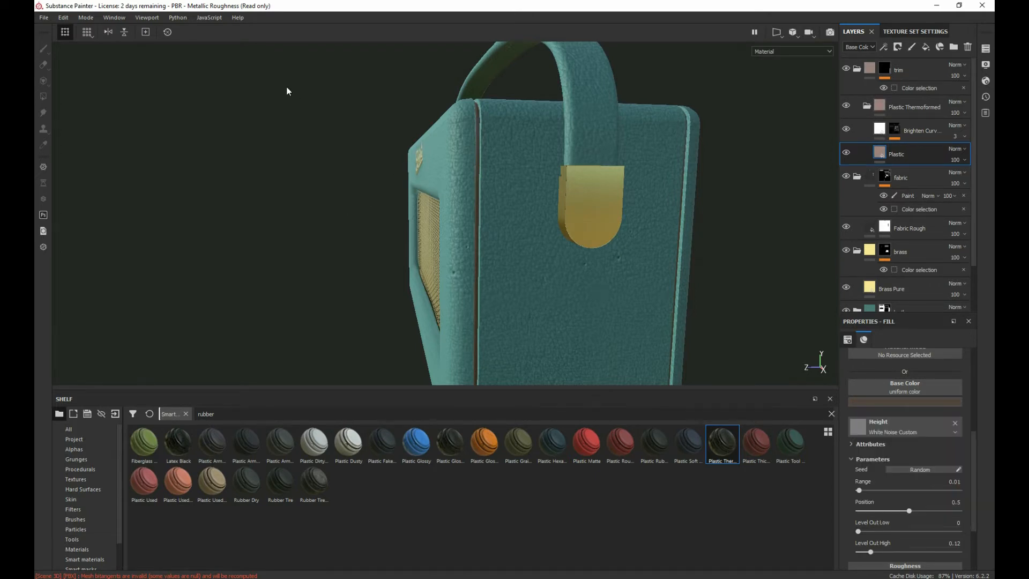
{"action": "left_click_drag", "start_coordinate": [287, 87], "coordinate": [272, 190], "text": "alt"}
{"action": "scroll", "coordinate": [310, 121], "scroll_direction": "down", "scroll_amount": 4}
{"action": "scroll", "coordinate": [310, 120], "scroll_direction": "up", "scroll_amount": 8}
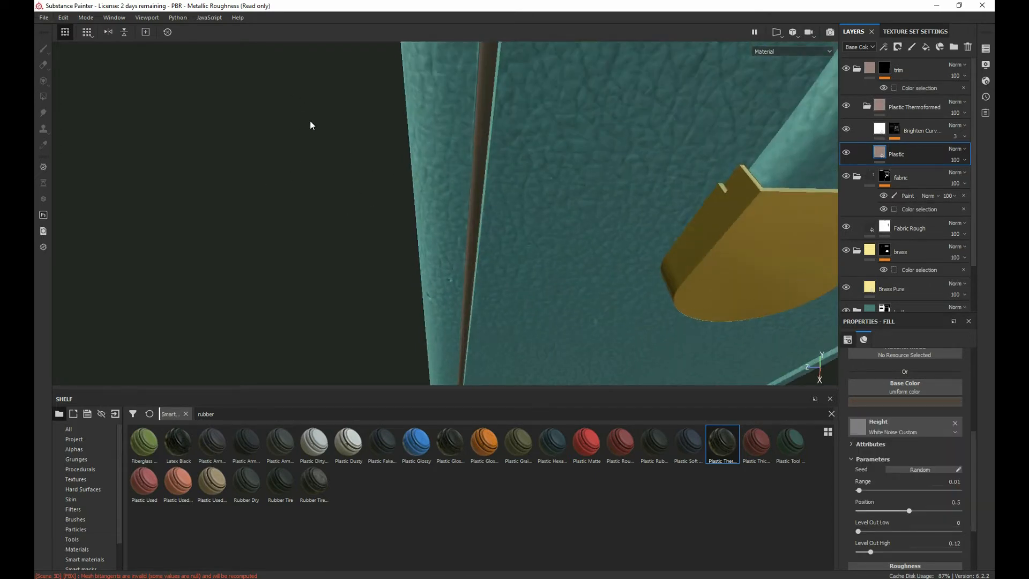
Step: Set the roughness of the trim's Plastic layer to 0.3382
{"action": "left_click_drag", "start_coordinate": [310, 96], "coordinate": [271, 198], "text": "alt"}
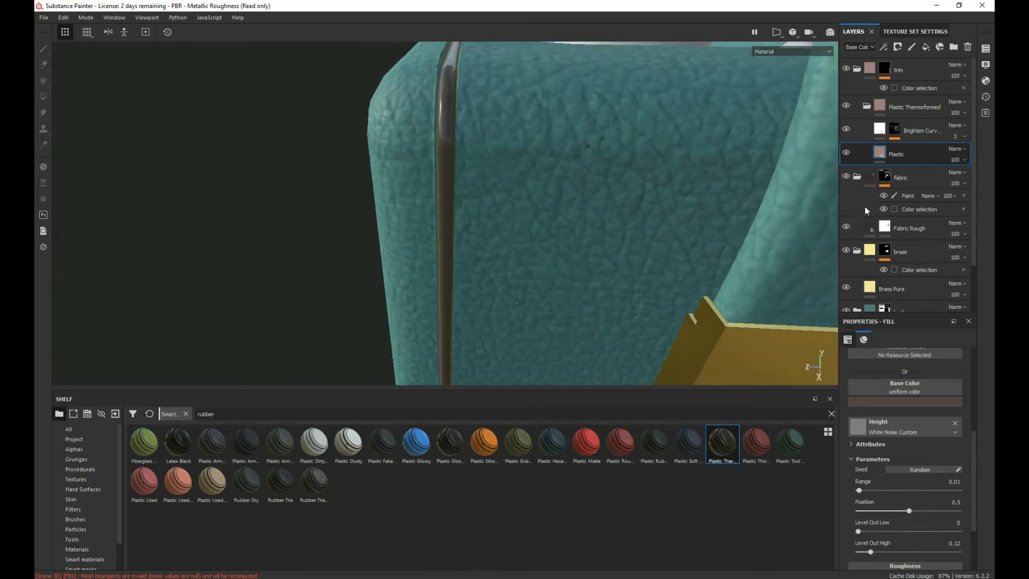
{"action": "scroll", "coordinate": [915, 487], "scroll_direction": "down", "scroll_amount": 2}
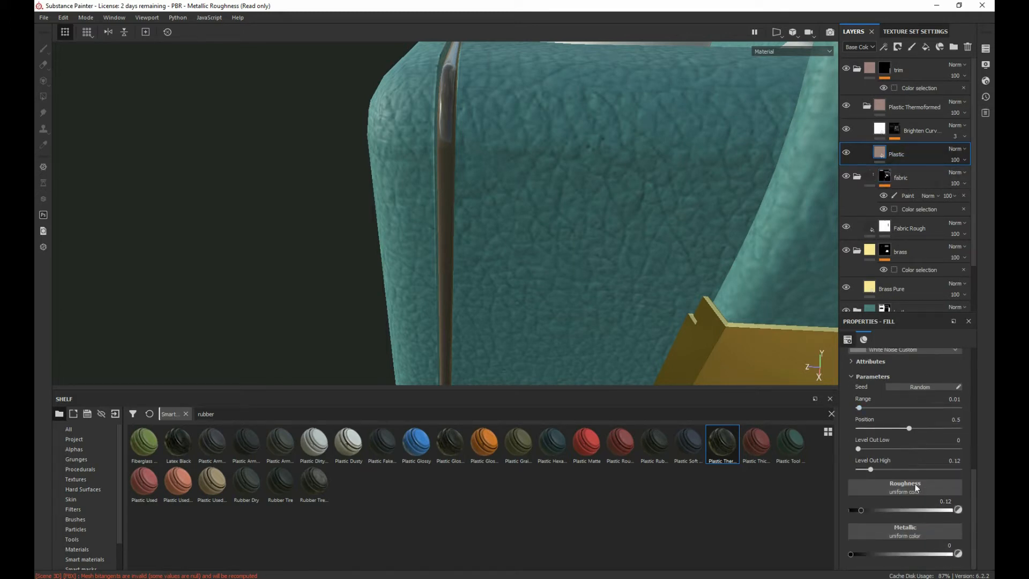
{"action": "left_click_drag", "start_coordinate": [863, 507], "coordinate": [887, 507]}
{"action": "left_click_drag", "start_coordinate": [911, 508], "coordinate": [884, 509]}
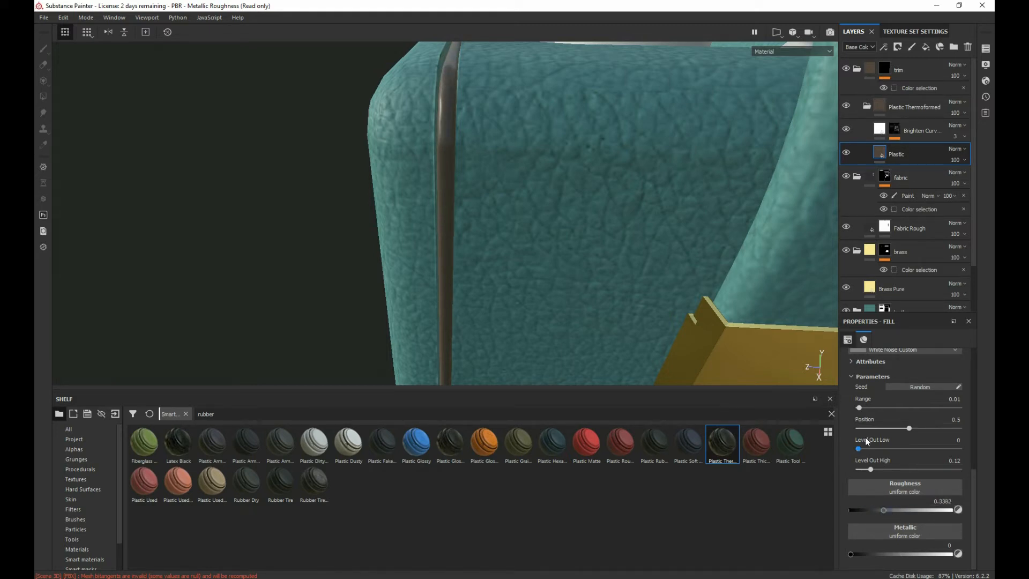
{"action": "scroll", "coordinate": [436, 191], "scroll_direction": "up", "scroll_amount": 2}
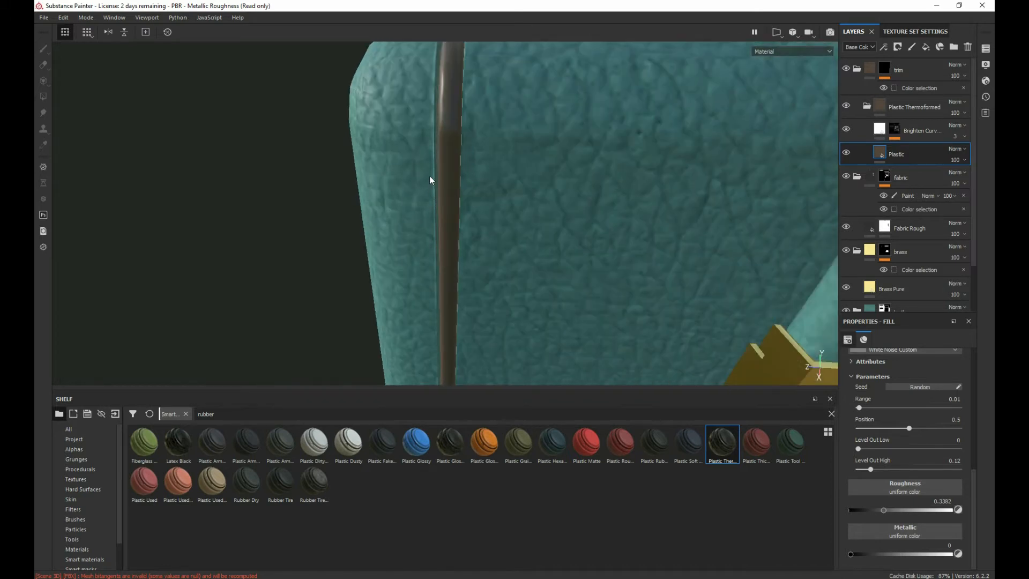
Step: Inspect the trim strip and the untextured control panel with its knobs and buttons on the radio's top
{"action": "scroll", "coordinate": [426, 172], "scroll_direction": "down", "scroll_amount": 6}
{"action": "left_click_drag", "start_coordinate": [414, 157], "coordinate": [462, 208], "text": "alt"}
{"action": "middle_click_drag", "start_coordinate": [369, 151], "coordinate": [336, 271], "text": "alt"}
{"action": "right_click_drag", "start_coordinate": [338, 276], "coordinate": [605, 413], "text": "alt"}
{"action": "scroll", "coordinate": [429, 264], "scroll_direction": "down", "scroll_amount": 2}
{"action": "scroll", "coordinate": [342, 184], "scroll_direction": "up", "scroll_amount": 5}
{"action": "scroll", "coordinate": [342, 185], "scroll_direction": "up", "scroll_amount": 2}
{"action": "middle_click_drag", "start_coordinate": [351, 238], "coordinate": [271, 160], "text": "alt"}
{"action": "left_click", "coordinate": [271, 159]}
{"action": "scroll", "coordinate": [386, 279], "scroll_direction": "down", "scroll_amount": 3}
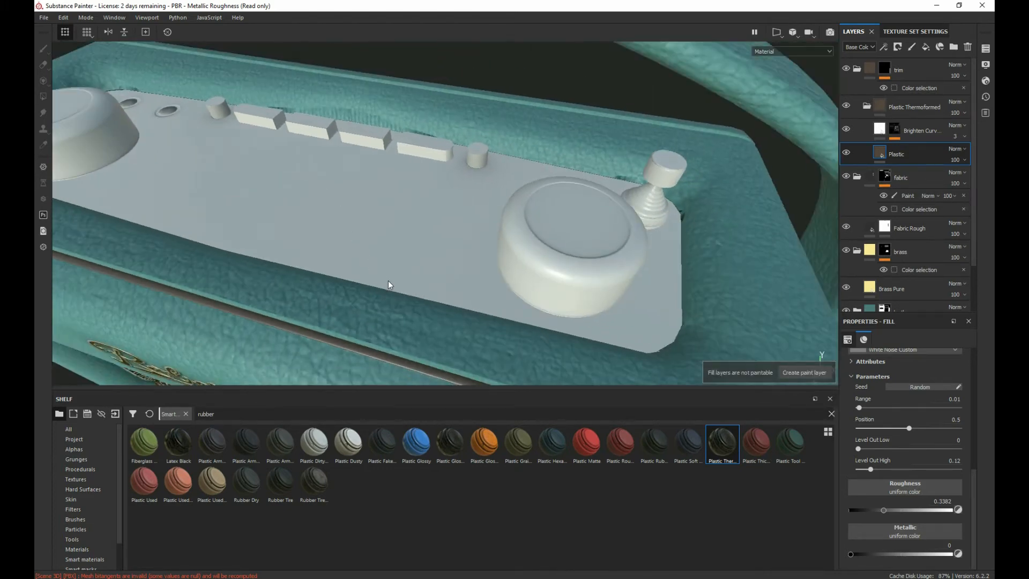
{"action": "scroll", "coordinate": [388, 282], "scroll_direction": "up", "scroll_amount": 3}
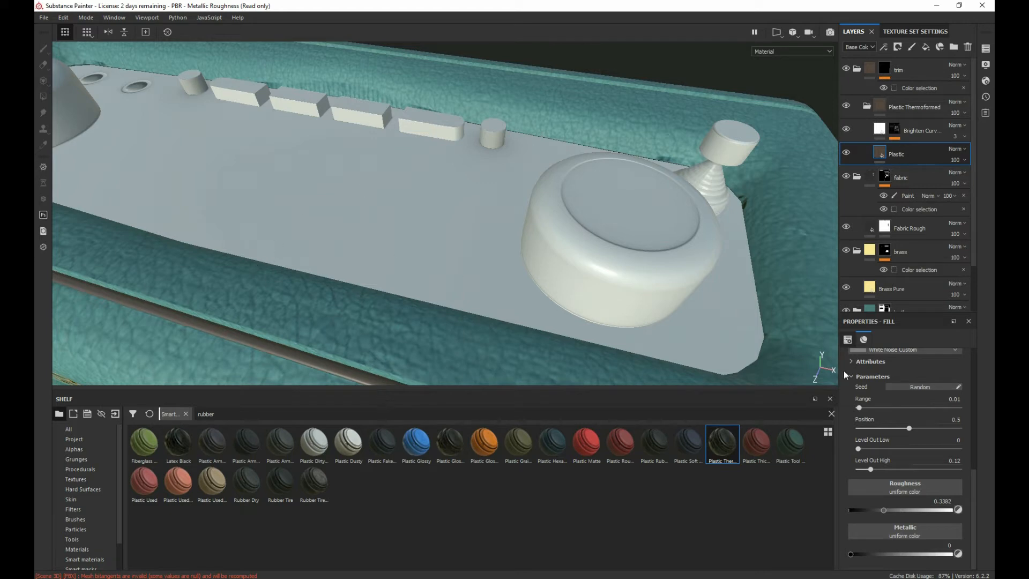
Step: Create a folder named display above the trim folder and place the Plastic Thermoformed smart material inside it
{"action": "left_click", "coordinate": [899, 75]}
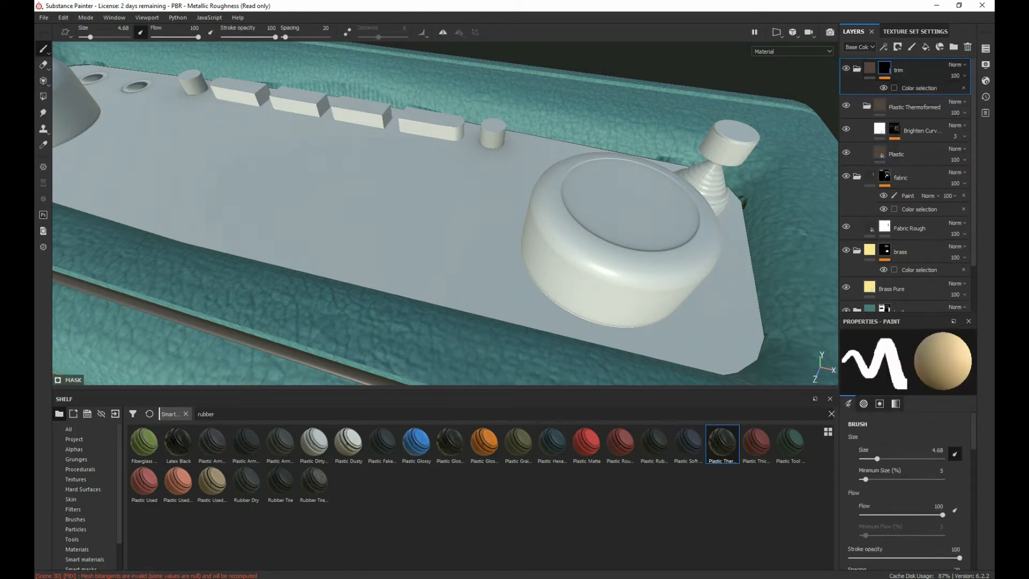
{"action": "left_click", "coordinate": [954, 47]}
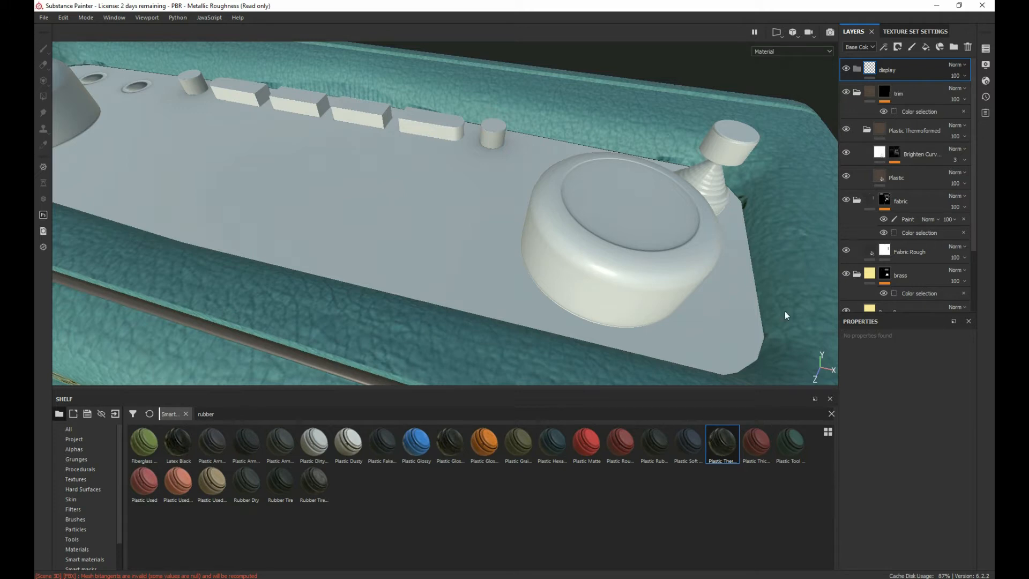
{"action": "left_click_drag", "start_coordinate": [735, 454], "coordinate": [903, 70]}
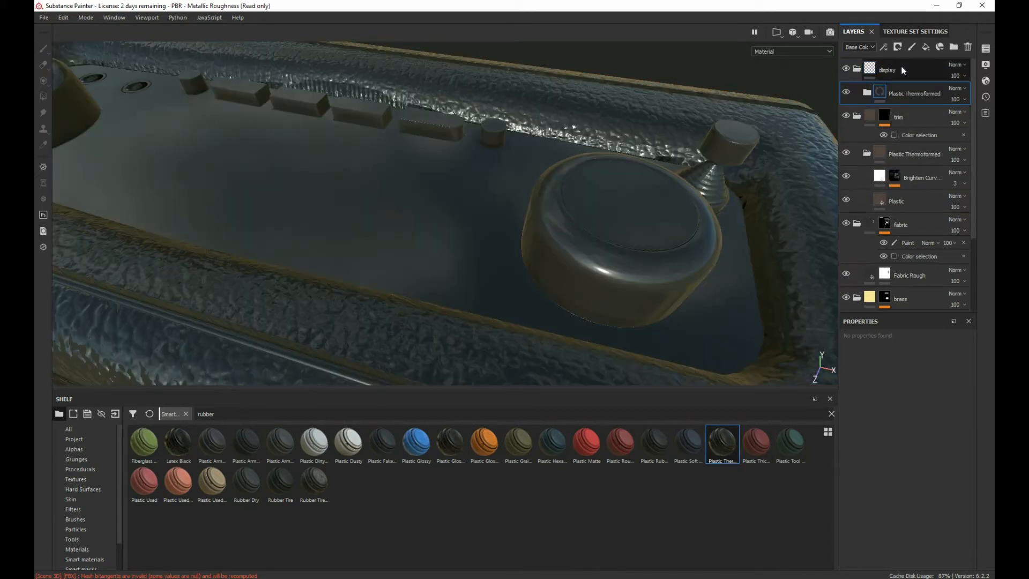
Step: Add a color selection mask to the display folder and pick the control panel's red ID colour (255, 0, 0)
{"action": "right_click", "coordinate": [903, 75]}
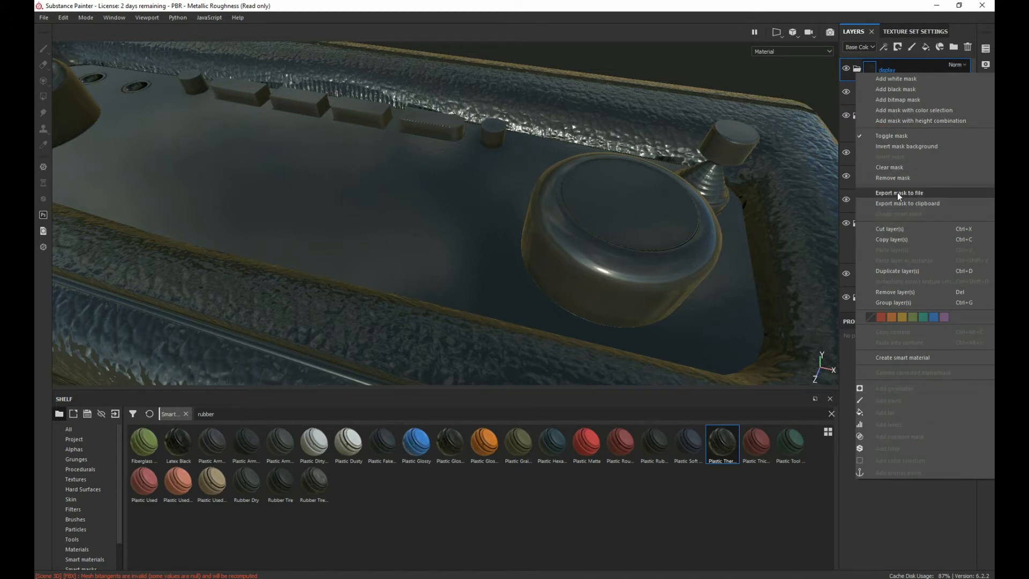
{"action": "left_click", "coordinate": [902, 110]}
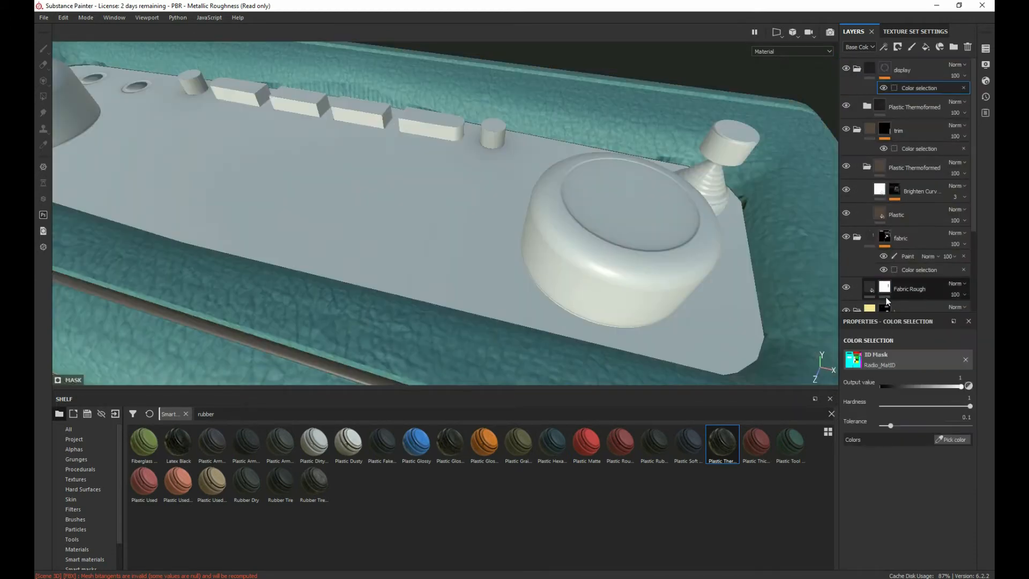
{"action": "left_click", "coordinate": [953, 440]}
{"action": "left_click", "coordinate": [391, 233]}
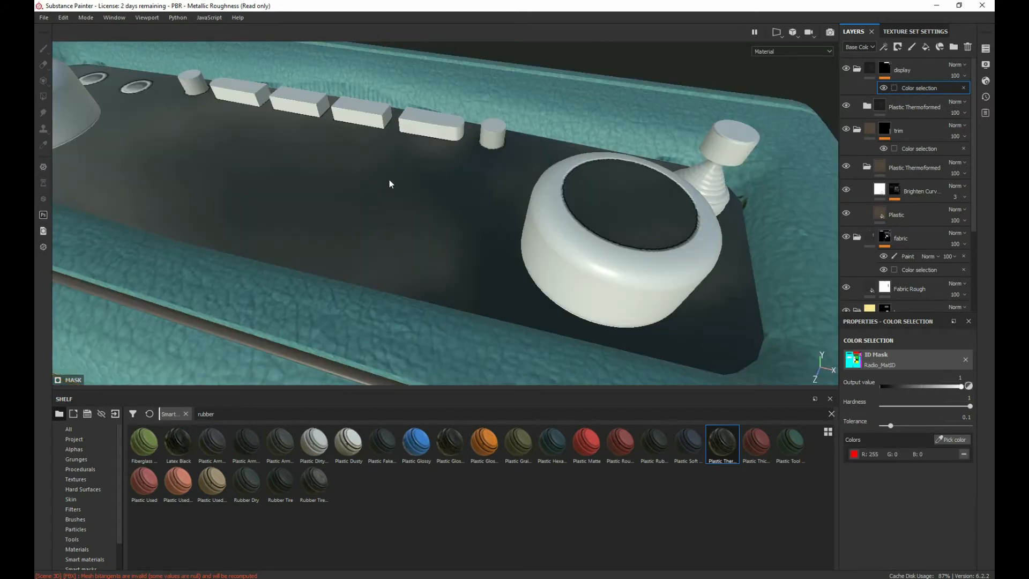
{"action": "left_click_drag", "start_coordinate": [325, 210], "coordinate": [263, 213], "text": "alt"}
{"action": "left_click_drag", "start_coordinate": [315, 292], "coordinate": [306, 226], "text": "alt"}
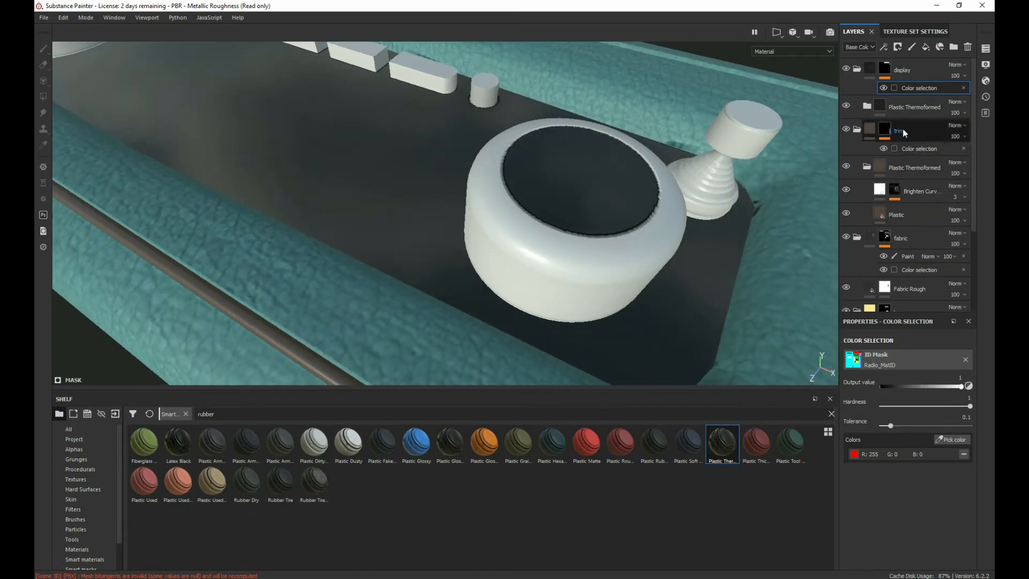
Step: Expand the display folder's Plastic Thermoformed material and set its Plastic layer's base colour to a warm tan orange
{"action": "left_click", "coordinate": [867, 104]}
{"action": "left_click", "coordinate": [901, 156]}
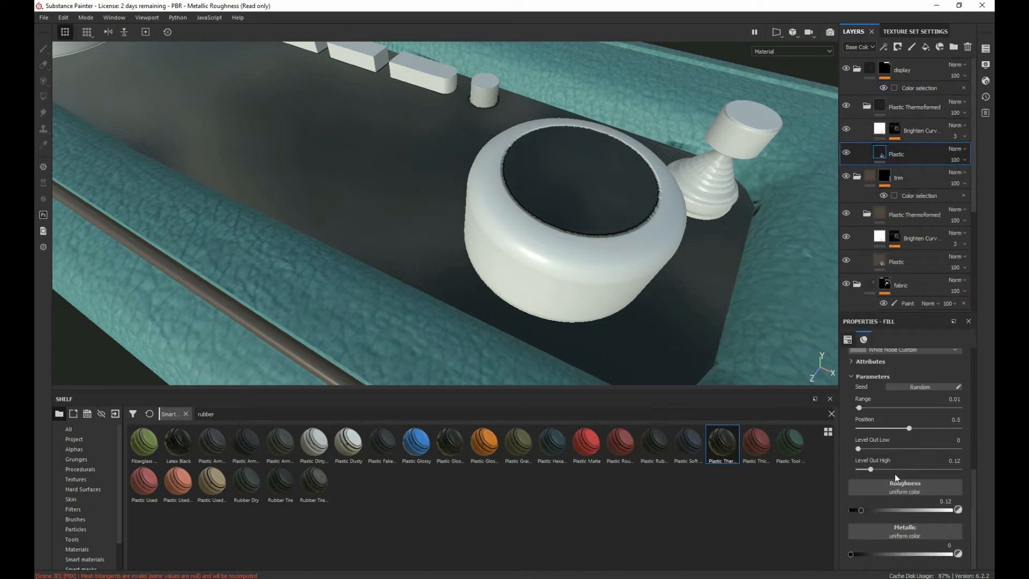
{"action": "scroll", "coordinate": [921, 453], "scroll_direction": "up", "scroll_amount": 4}
{"action": "scroll", "coordinate": [921, 454], "scroll_direction": "down", "scroll_amount": 2}
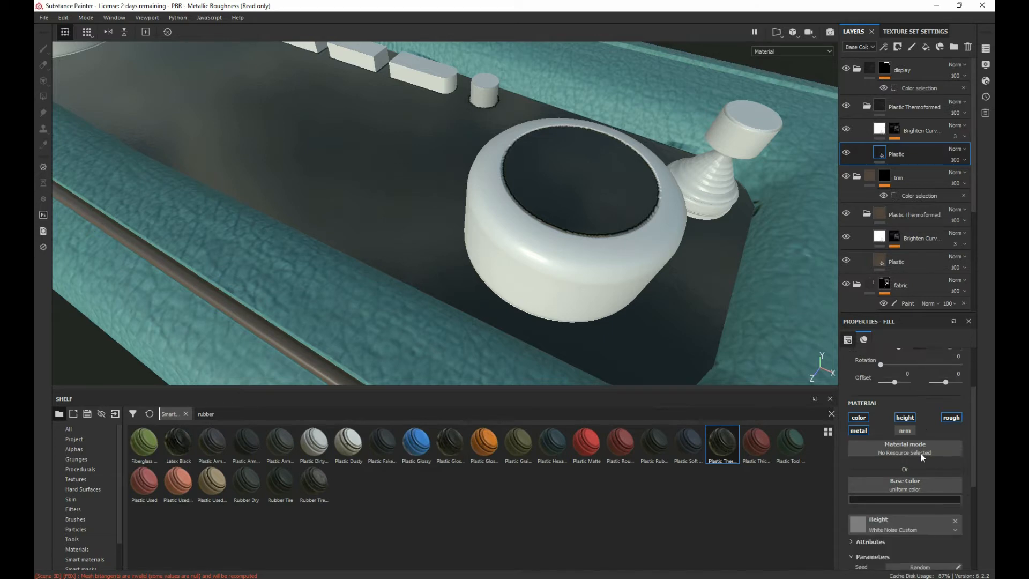
{"action": "left_click", "coordinate": [915, 470]}
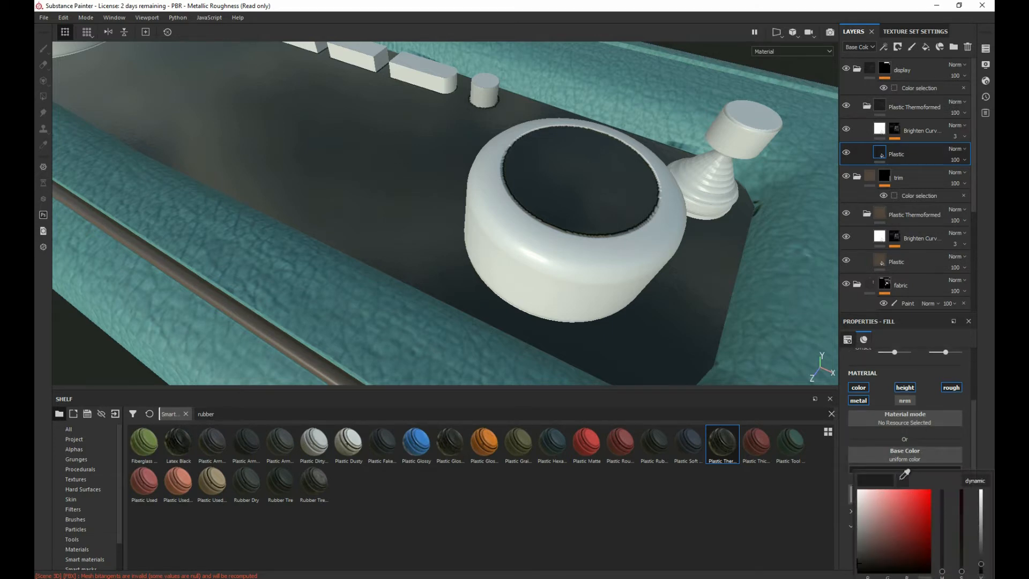
{"action": "mouse_move", "coordinate": [902, 478]}
{"action": "left_mouse_down"}
{"action": "mouse_move", "coordinate": [994, 472]}
{"action": "mouse_move", "coordinate": [994, 418]}
{"action": "left_mouse_up"}
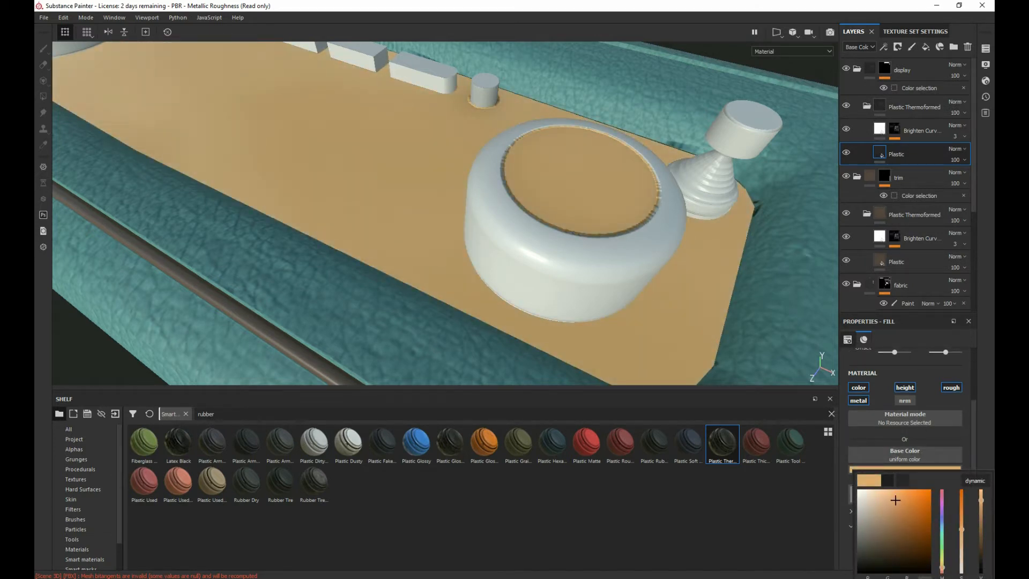
{"action": "left_click_drag", "start_coordinate": [895, 502], "coordinate": [894, 502]}
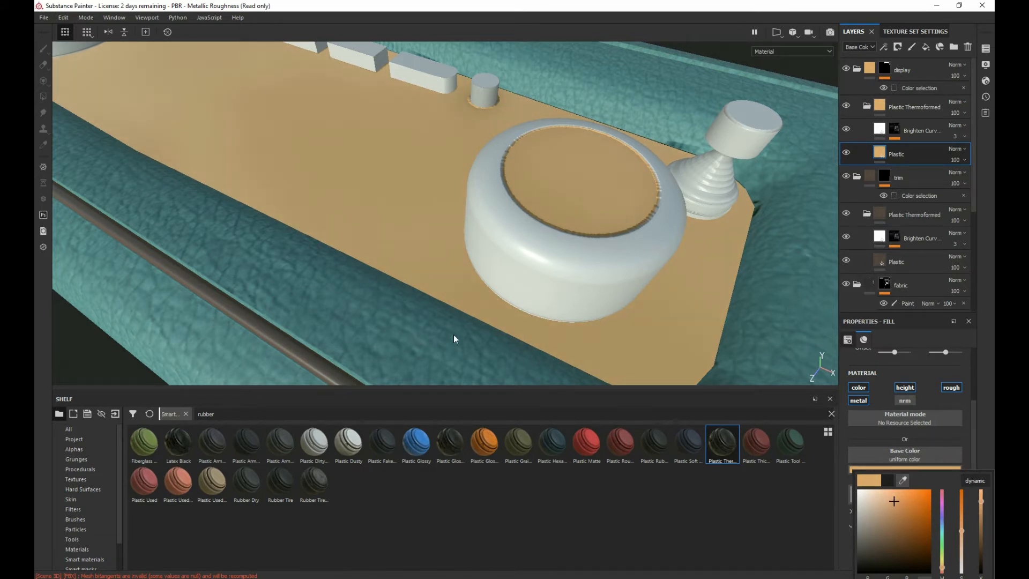
{"action": "left_click_drag", "start_coordinate": [894, 501], "coordinate": [900, 497]}
{"action": "left_click", "coordinate": [908, 369]}
Step: Set the display Plastic layer's roughness to 0.2995 and check the finish of the control panel
{"action": "scroll", "coordinate": [887, 556], "scroll_direction": "down", "scroll_amount": 5}
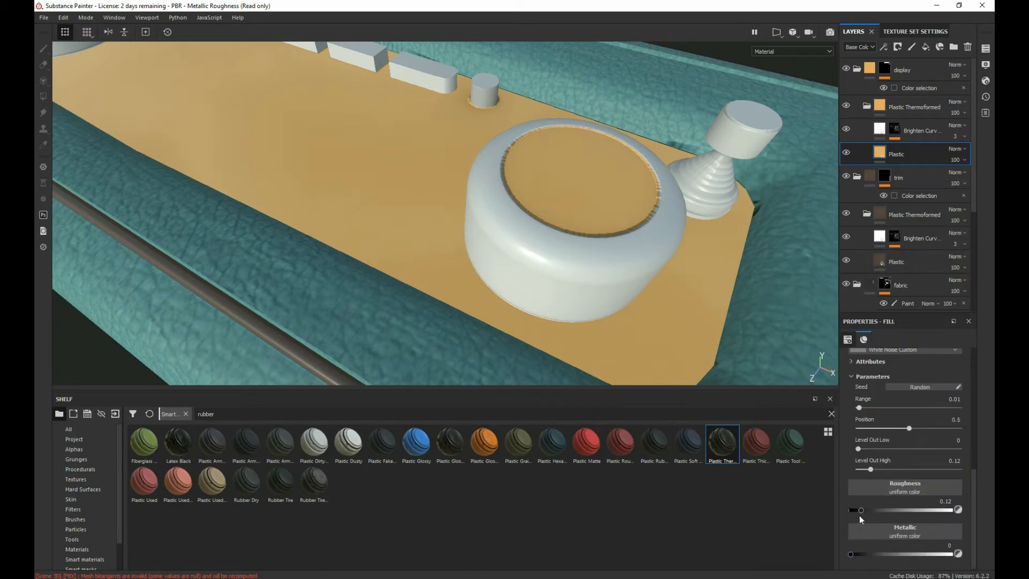
{"action": "left_click_drag", "start_coordinate": [862, 510], "coordinate": [880, 507]}
{"action": "right_click_drag", "start_coordinate": [517, 238], "coordinate": [470, 211], "text": "alt"}
{"action": "left_click_drag", "start_coordinate": [470, 215], "coordinate": [306, 180], "text": "alt"}
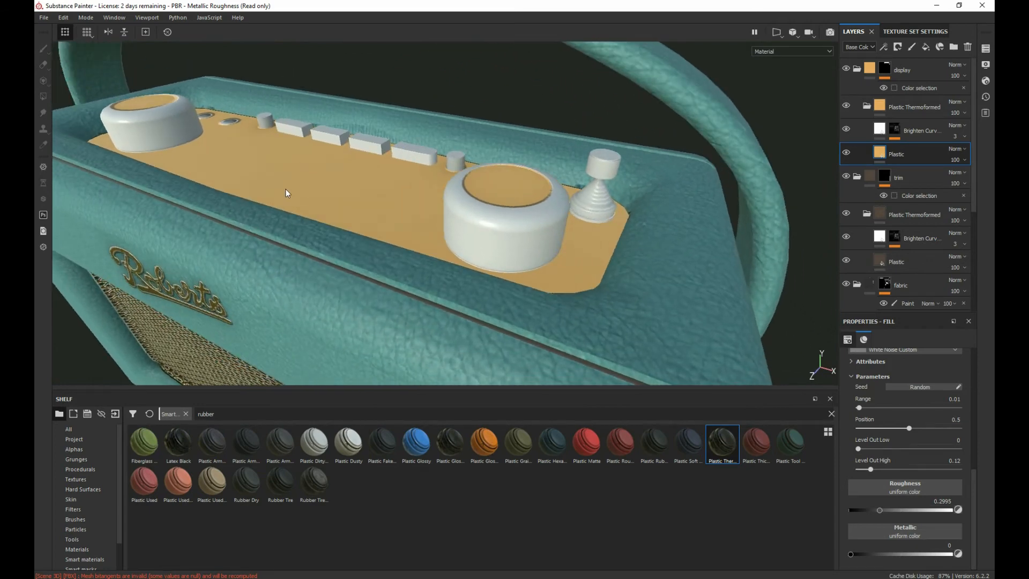
{"action": "left_click_drag", "start_coordinate": [338, 262], "coordinate": [295, 253], "text": "alt"}
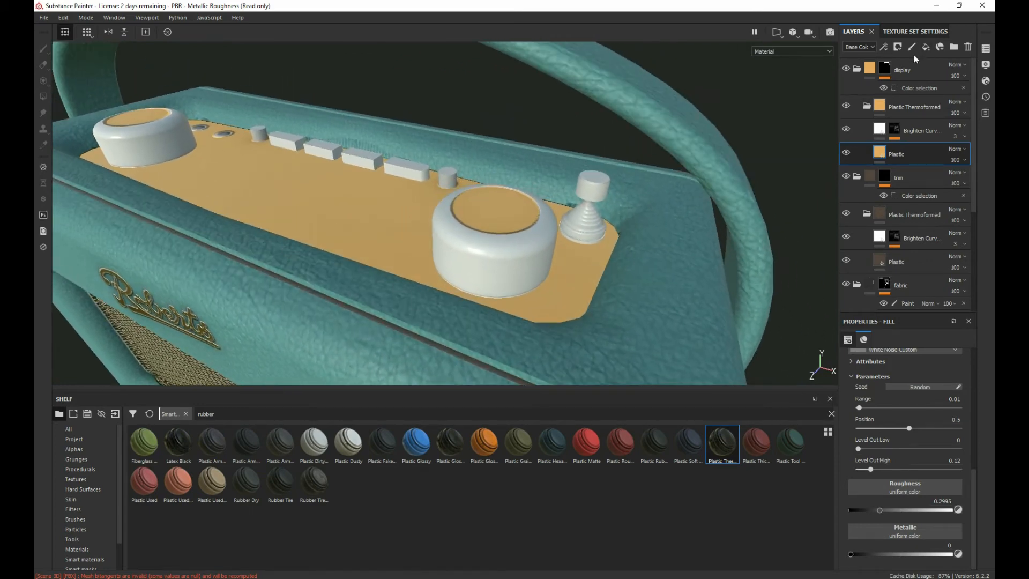
Step: Collapse the display, trim, fabric and brass folders in the layer stack
{"action": "left_click", "coordinate": [857, 68]}
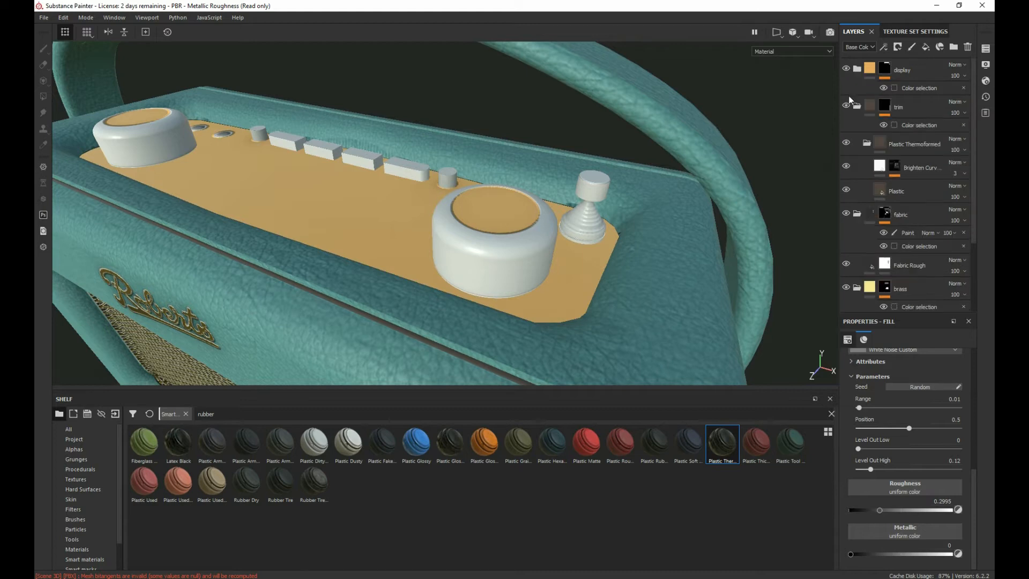
{"action": "left_click", "coordinate": [858, 107]}
{"action": "left_click", "coordinate": [857, 144]}
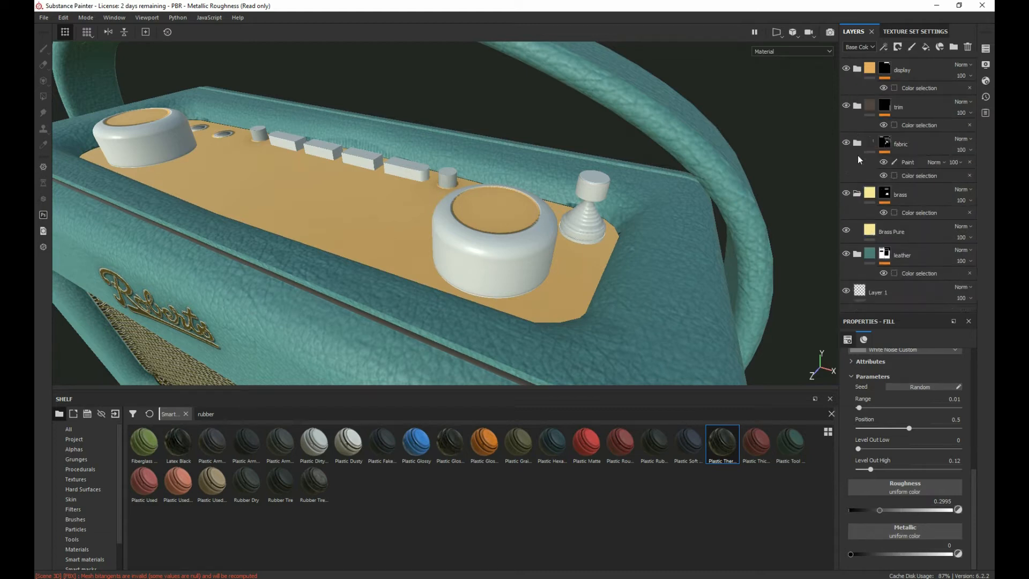
{"action": "left_click", "coordinate": [858, 193]}
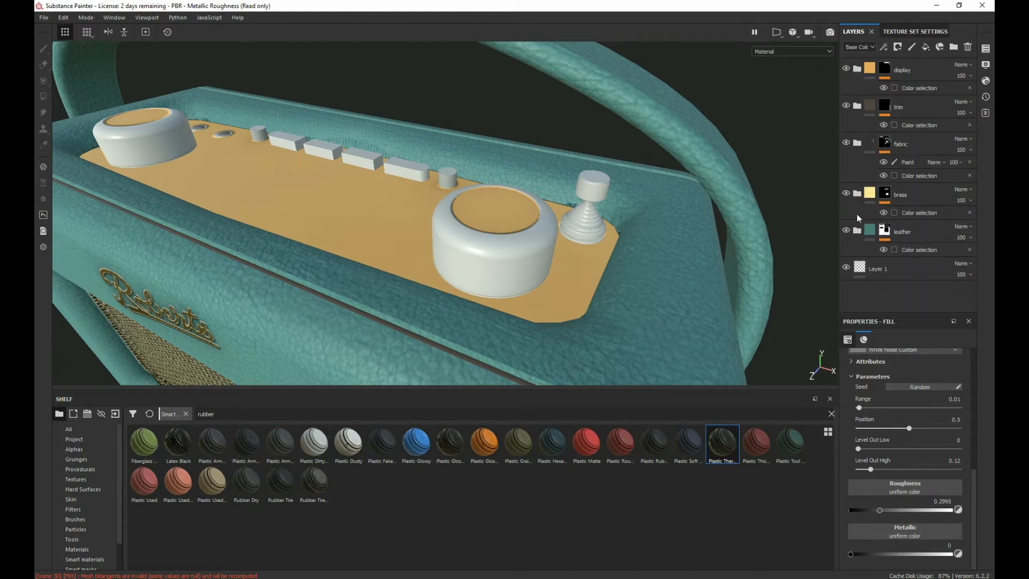
Step: Add a new folder at the top of the stack, place Plastic Thermoformed inside it and hide the folder
{"action": "left_click", "coordinate": [955, 49]}
{"action": "left_click_drag", "start_coordinate": [923, 151], "coordinate": [908, 59]}
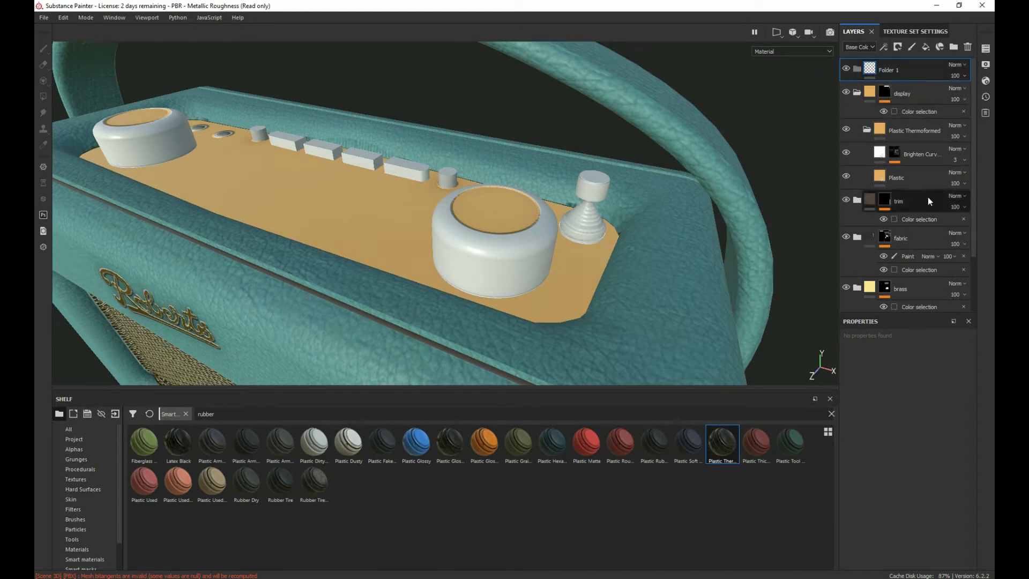
{"action": "left_click_drag", "start_coordinate": [721, 445], "coordinate": [864, 73]}
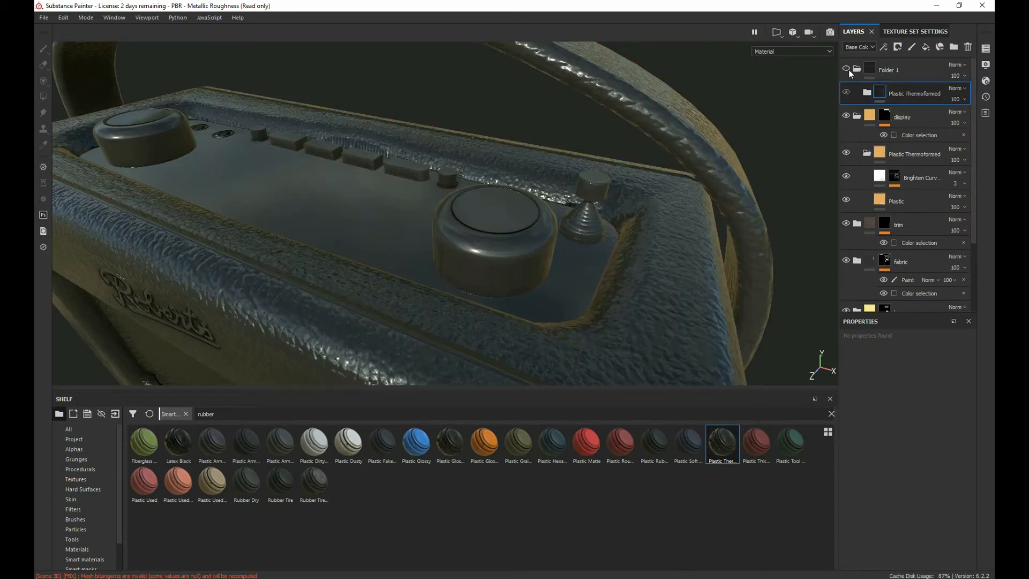
{"action": "left_click", "coordinate": [847, 69]}
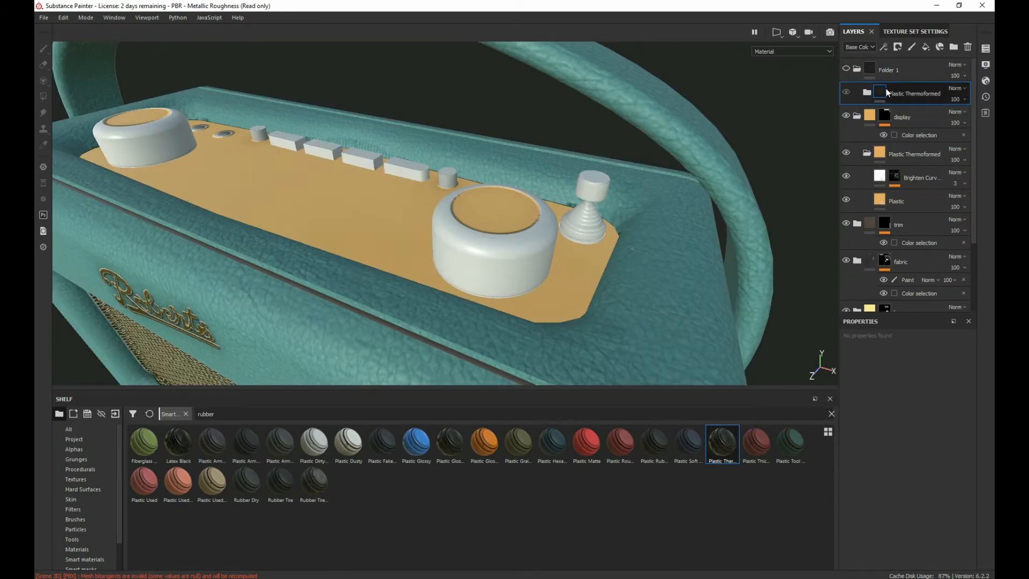
Step: Add a color selection mask to the new top folder and pick the black ID colour of the panel's round sockets
{"action": "right_click", "coordinate": [914, 76]}
{"action": "left_click", "coordinate": [913, 114]}
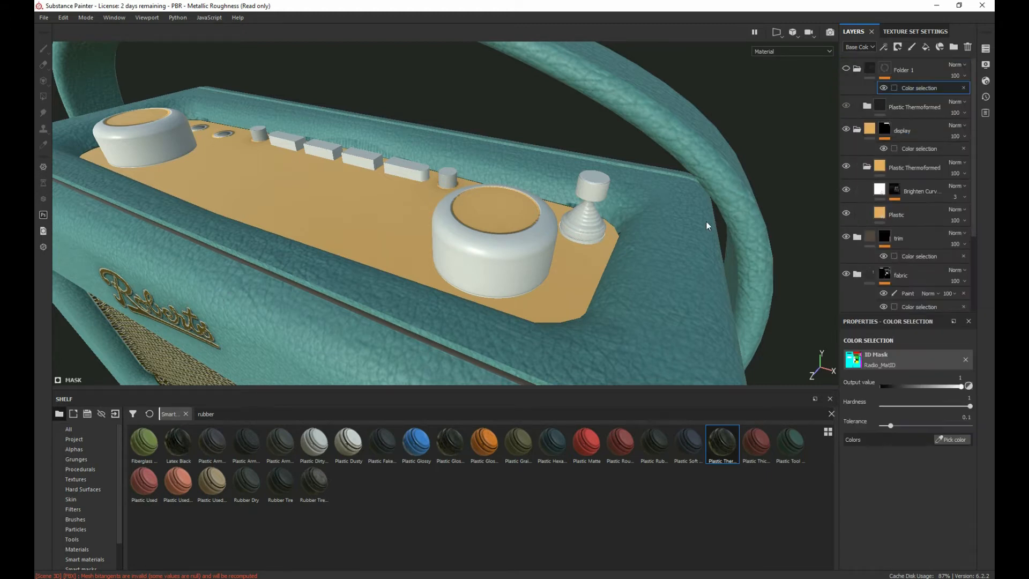
{"action": "left_click", "coordinate": [953, 440]}
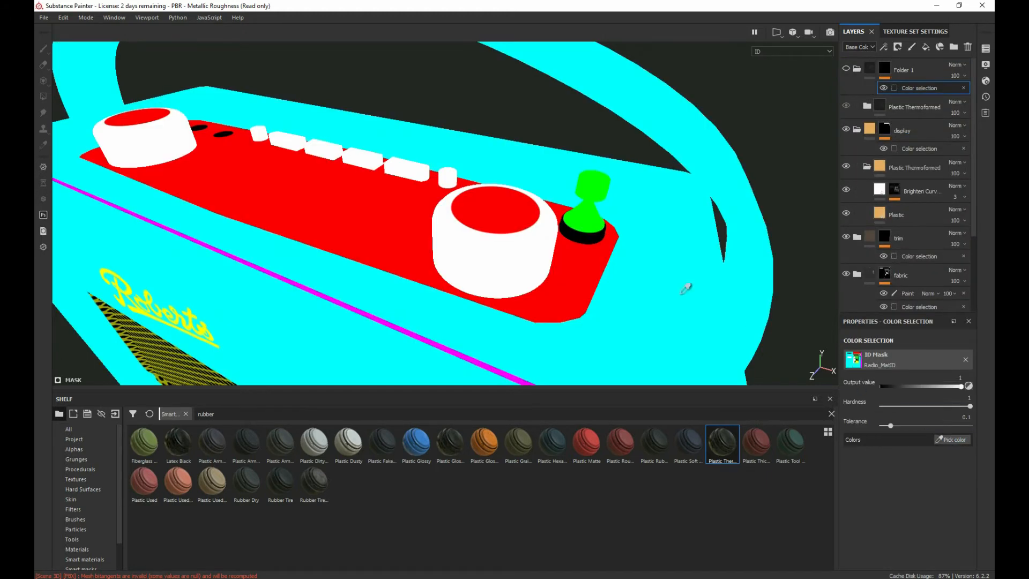
{"action": "left_click", "coordinate": [223, 133]}
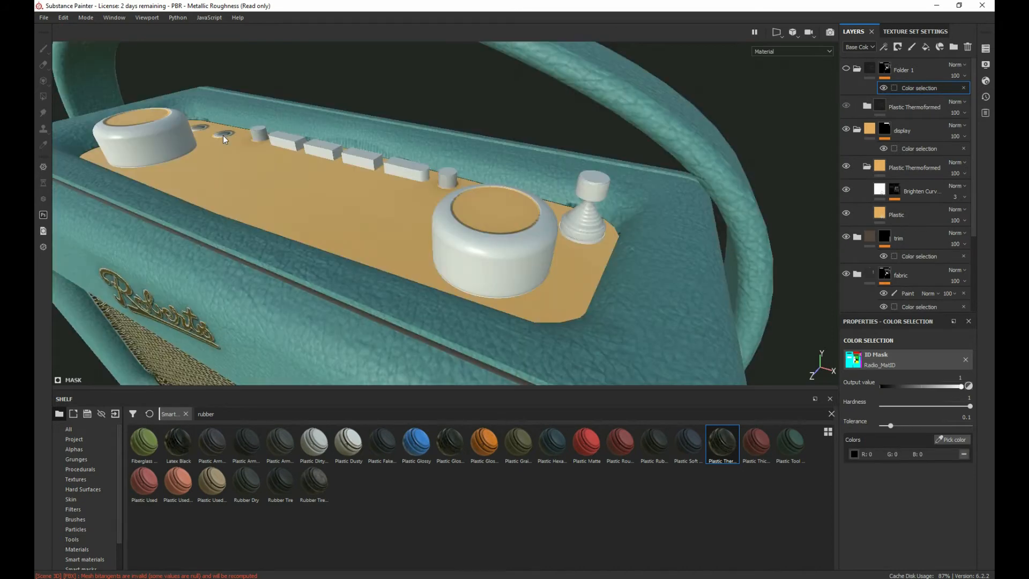
Step: Undo the black colour pick and sample the black ID colour again from a round socket seen up close
{"action": "left_click_drag", "start_coordinate": [249, 159], "coordinate": [315, 178], "text": "alt"}
{"action": "middle_click_drag", "start_coordinate": [316, 178], "coordinate": [635, 279], "text": "alt"}
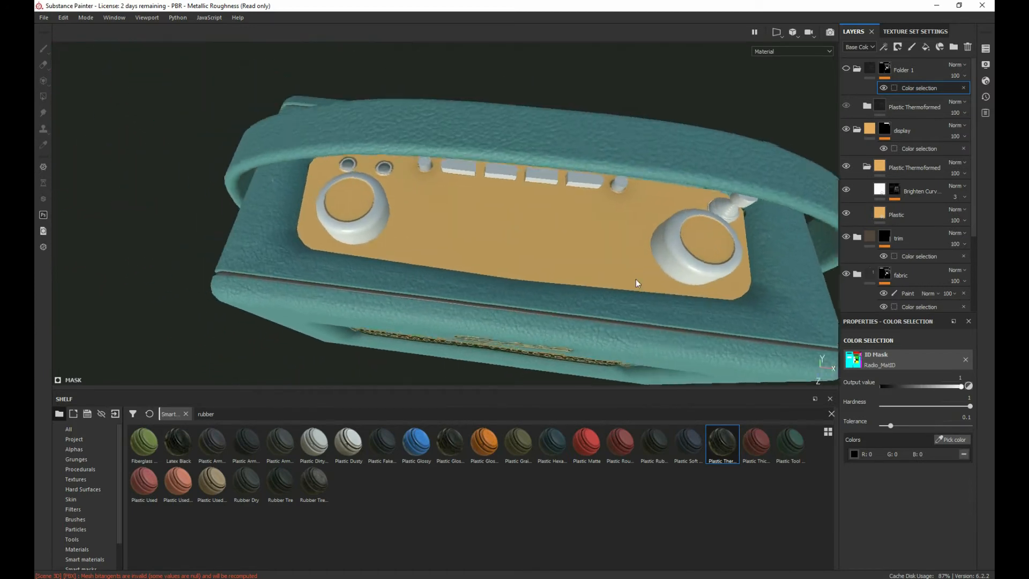
{"action": "scroll", "coordinate": [500, 221], "scroll_direction": "down", "scroll_amount": 5}
{"action": "scroll", "coordinate": [500, 221], "scroll_direction": "up", "scroll_amount": 10}
{"action": "scroll", "coordinate": [485, 204], "scroll_direction": "up", "scroll_amount": 1}
{"action": "key", "text": "ctrl+z"}
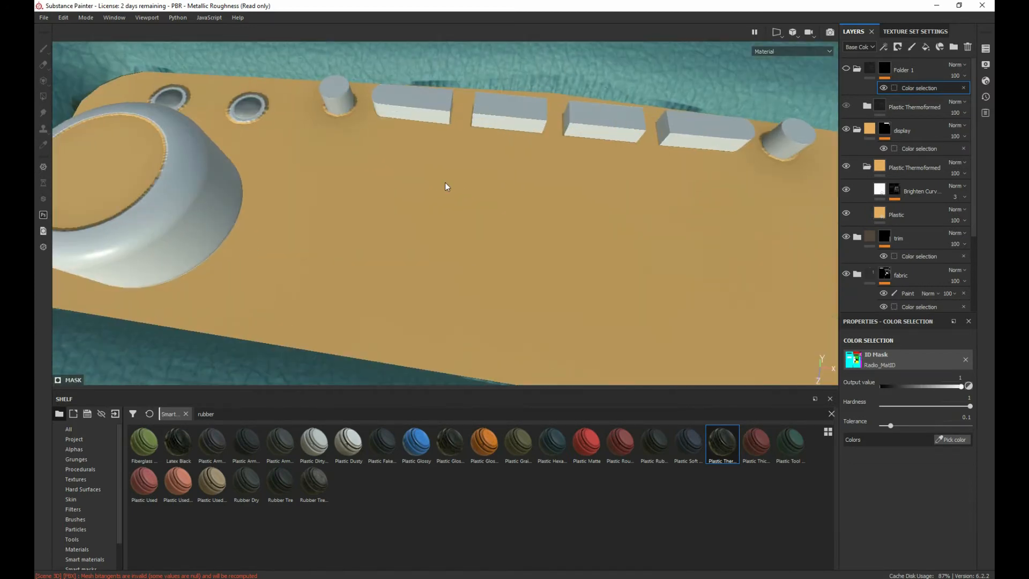
{"action": "left_click", "coordinate": [953, 439]}
{"action": "left_click", "coordinate": [250, 107]}
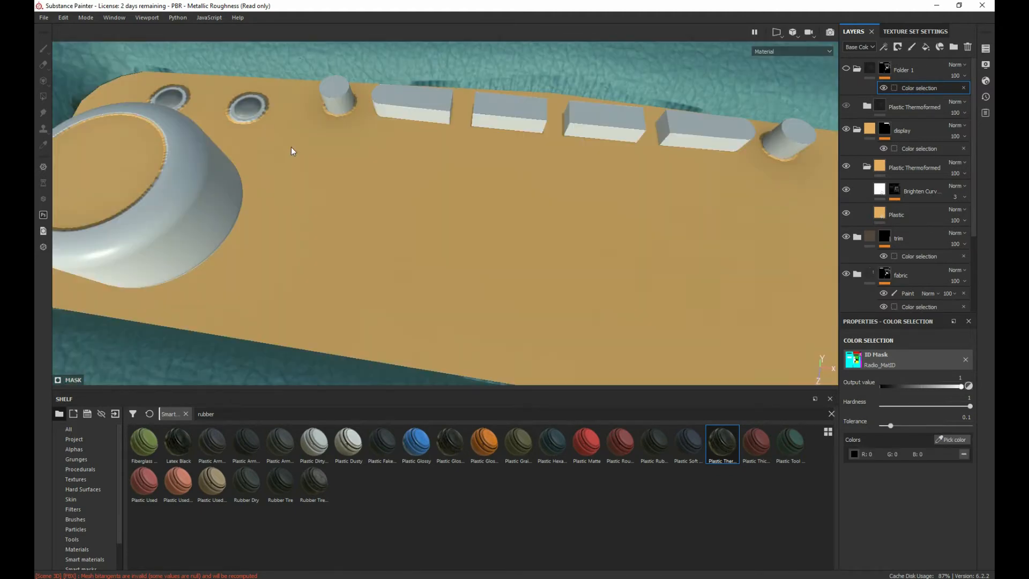
Step: Sample the black ID colour for the top folder's color selection from the base ring of the small conical knob beside the large dial
{"action": "scroll", "coordinate": [305, 164], "scroll_direction": "down", "scroll_amount": 2}
{"action": "middle_click_drag", "start_coordinate": [322, 215], "coordinate": [271, 26], "text": "alt"}
{"action": "left_click_drag", "start_coordinate": [300, 257], "coordinate": [287, 124], "text": "alt"}
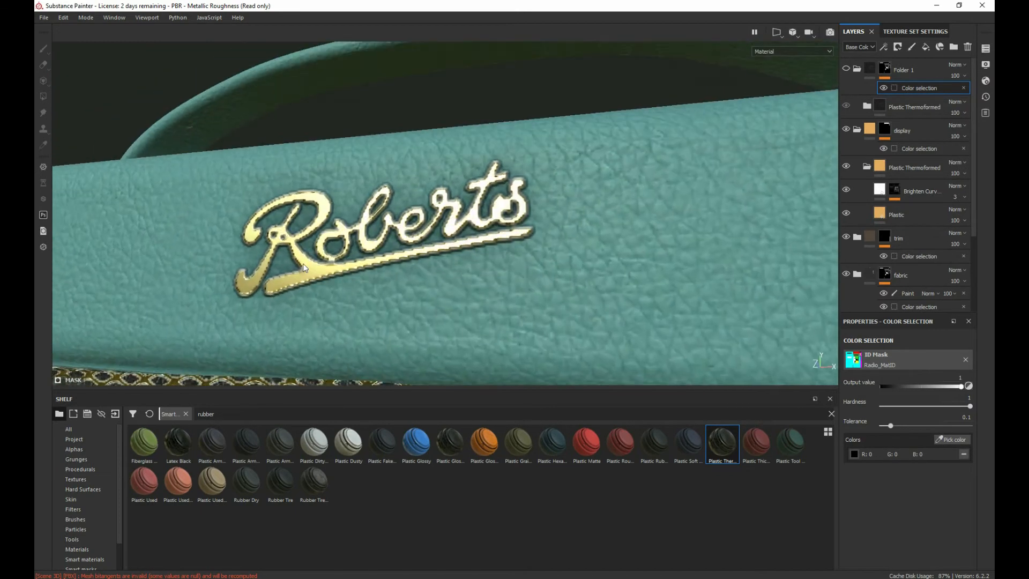
{"action": "middle_click_drag", "start_coordinate": [304, 281], "coordinate": [40, 365], "text": "alt"}
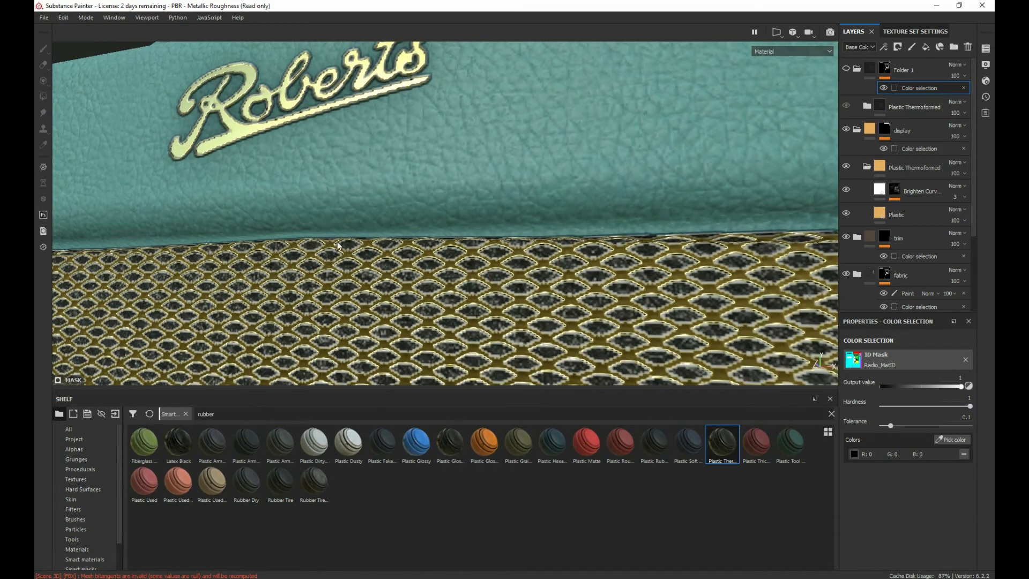
{"action": "left_click_drag", "start_coordinate": [358, 243], "coordinate": [403, 273], "text": "alt"}
{"action": "middle_click_drag", "start_coordinate": [448, 220], "coordinate": [320, 368], "text": "alt"}
{"action": "middle_click_drag", "start_coordinate": [370, 246], "coordinate": [374, 354], "text": "alt"}
{"action": "middle_click_drag", "start_coordinate": [471, 145], "coordinate": [177, 105], "text": "alt"}
{"action": "left_click_drag", "start_coordinate": [177, 106], "coordinate": [195, 97], "text": "alt"}
{"action": "middle_click_drag", "start_coordinate": [198, 102], "coordinate": [246, 156], "text": "alt"}
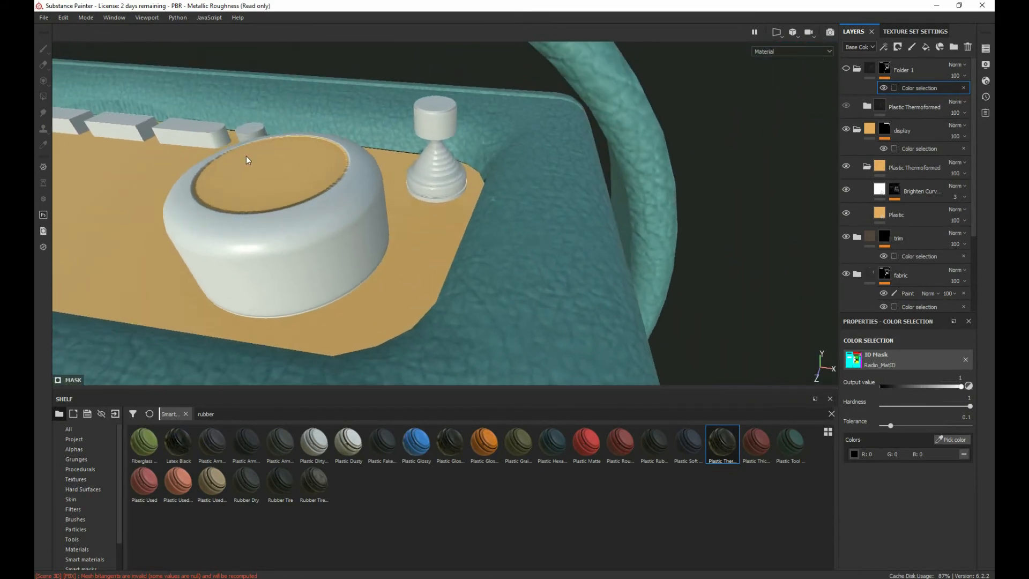
{"action": "left_click", "coordinate": [953, 441]}
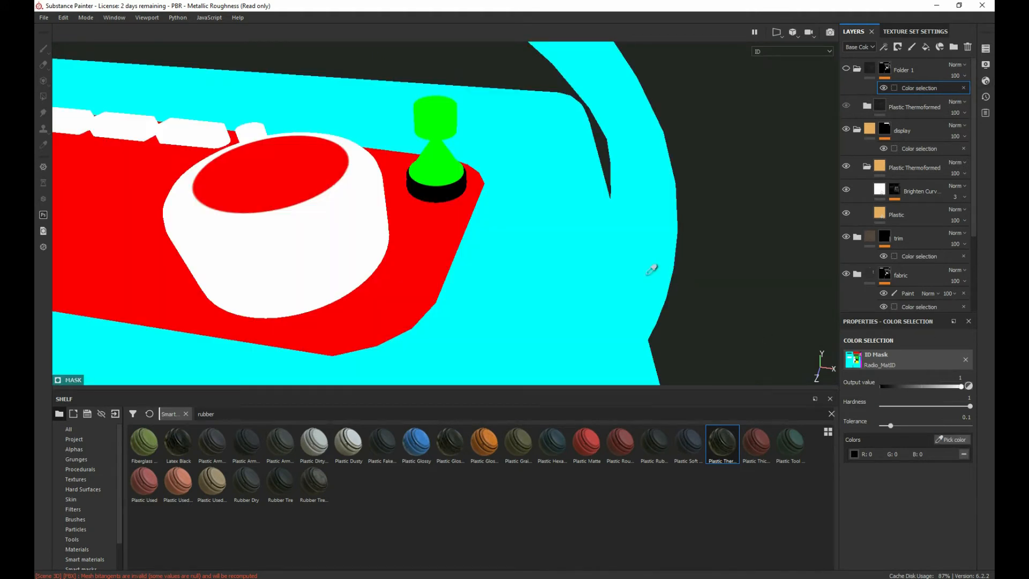
{"action": "left_click", "coordinate": [437, 196]}
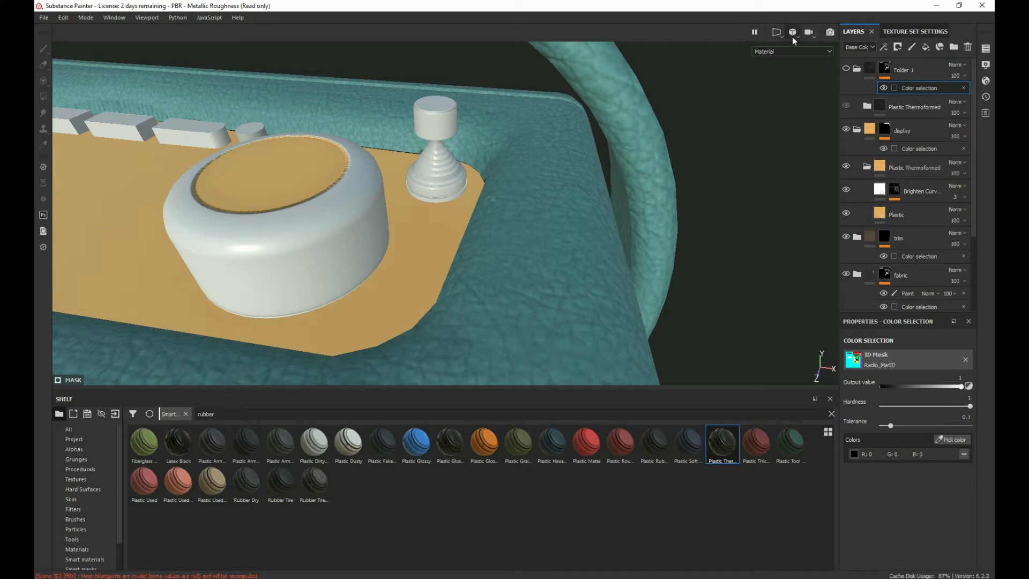
Step: Switch to the 2D-only view of the tan control panel's UVs and make Folder 1 visible again
{"action": "left_click", "coordinate": [776, 33]}
{"action": "left_click", "coordinate": [789, 70]}
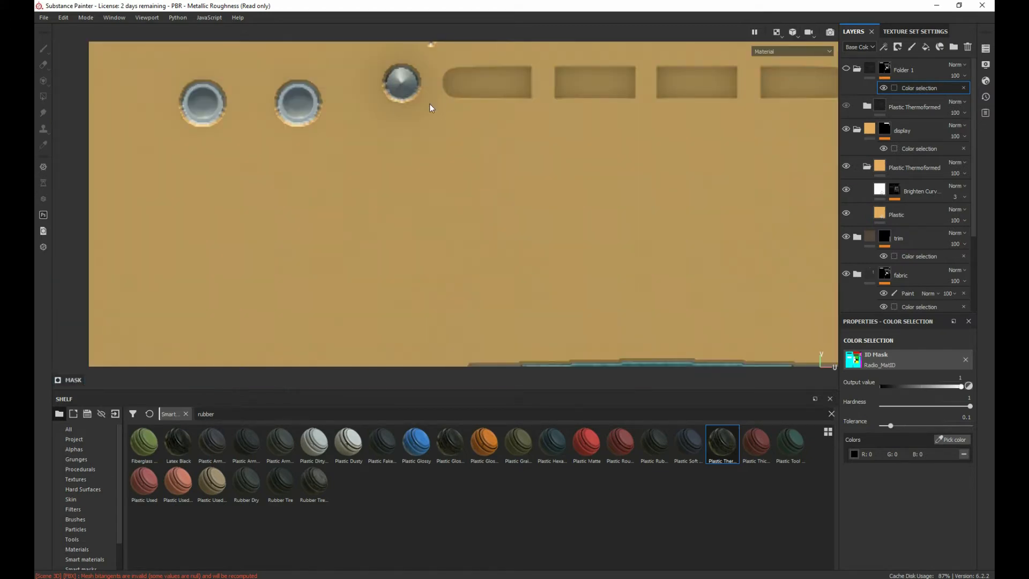
{"action": "scroll", "coordinate": [324, 152], "scroll_direction": "down", "scroll_amount": 6}
{"action": "middle_click_drag", "start_coordinate": [324, 152], "coordinate": [412, 216]}
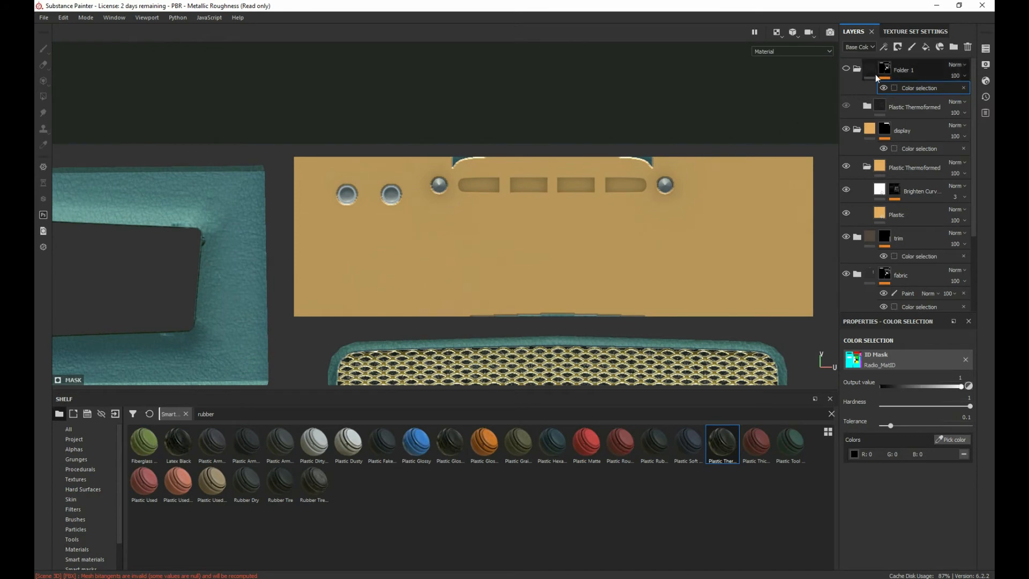
{"action": "left_click", "coordinate": [847, 68]}
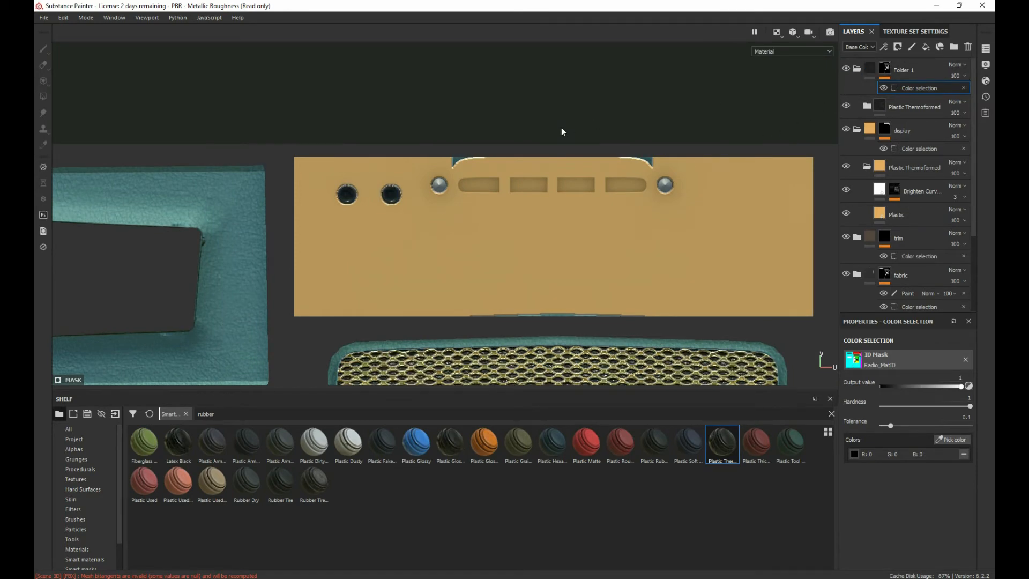
{"action": "scroll", "coordinate": [558, 126], "scroll_direction": "down", "scroll_amount": 5}
{"action": "scroll", "coordinate": [485, 140], "scroll_direction": "up", "scroll_amount": 5}
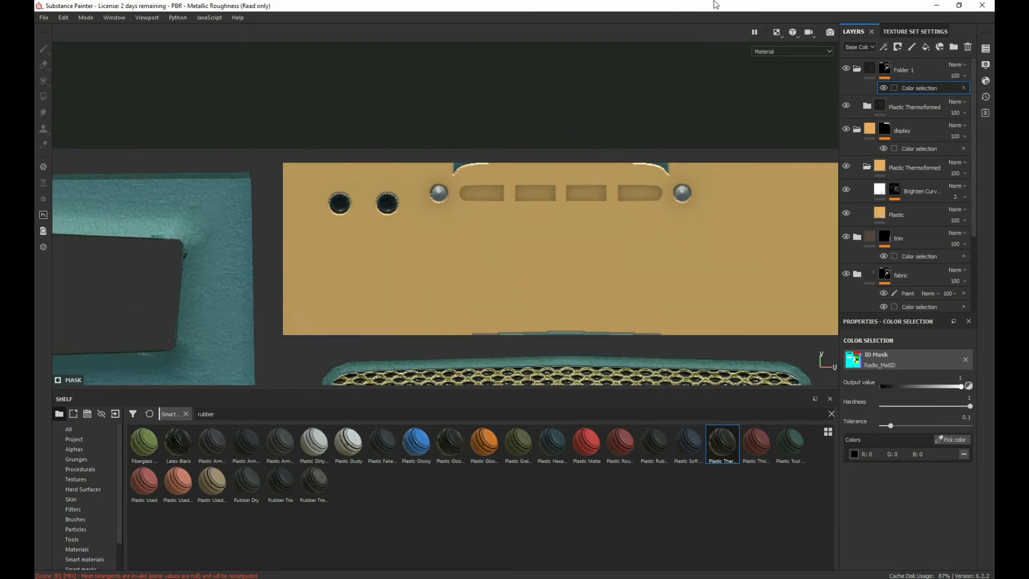
Step: Return to the 3D-only view and examine where the black plastic lands on the control panel, Roberts badge and speaker grille
{"action": "left_click", "coordinate": [778, 33]}
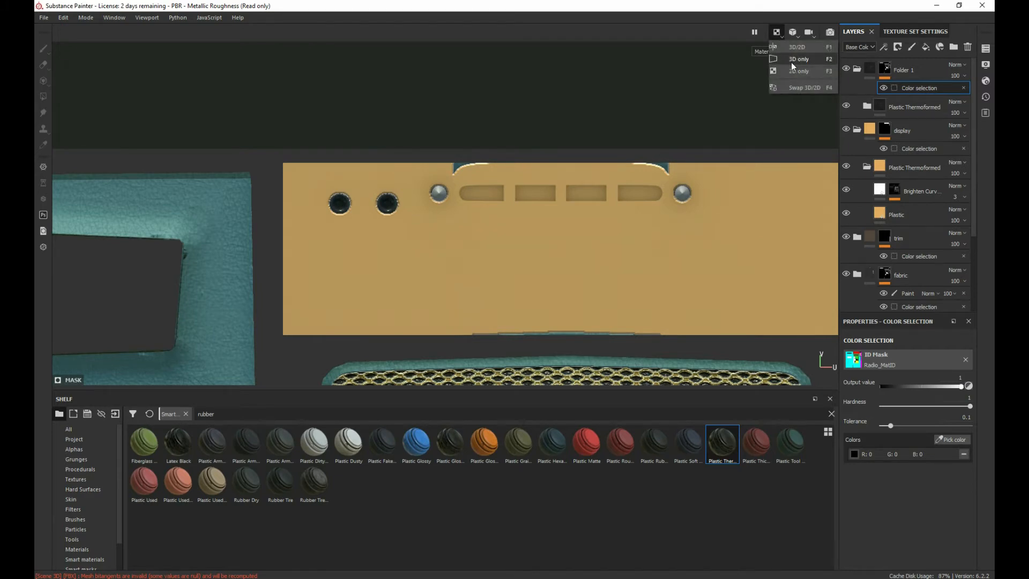
{"action": "left_click", "coordinate": [791, 60]}
{"action": "middle_click_drag", "start_coordinate": [329, 195], "coordinate": [963, 130], "text": "alt"}
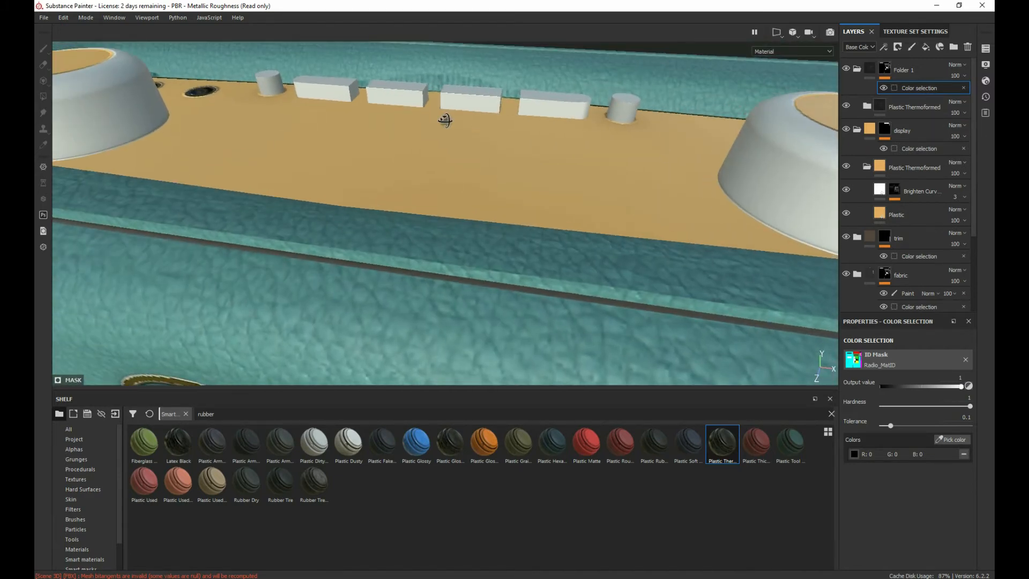
{"action": "left_click_drag", "start_coordinate": [445, 121], "coordinate": [381, 221], "text": "alt"}
{"action": "middle_click_drag", "start_coordinate": [381, 221], "coordinate": [315, 131], "text": "alt"}
{"action": "scroll", "coordinate": [317, 198], "scroll_direction": "up", "scroll_amount": 5}
{"action": "scroll", "coordinate": [312, 240], "scroll_direction": "down", "scroll_amount": 5}
{"action": "middle_click_drag", "start_coordinate": [312, 240], "coordinate": [324, 87], "text": "alt"}
{"action": "left_click_drag", "start_coordinate": [333, 300], "coordinate": [322, 185], "text": "alt"}
{"action": "middle_click_drag", "start_coordinate": [321, 185], "coordinate": [290, 166], "text": "alt"}
{"action": "left_click_drag", "start_coordinate": [289, 167], "coordinate": [244, 171], "text": "alt"}
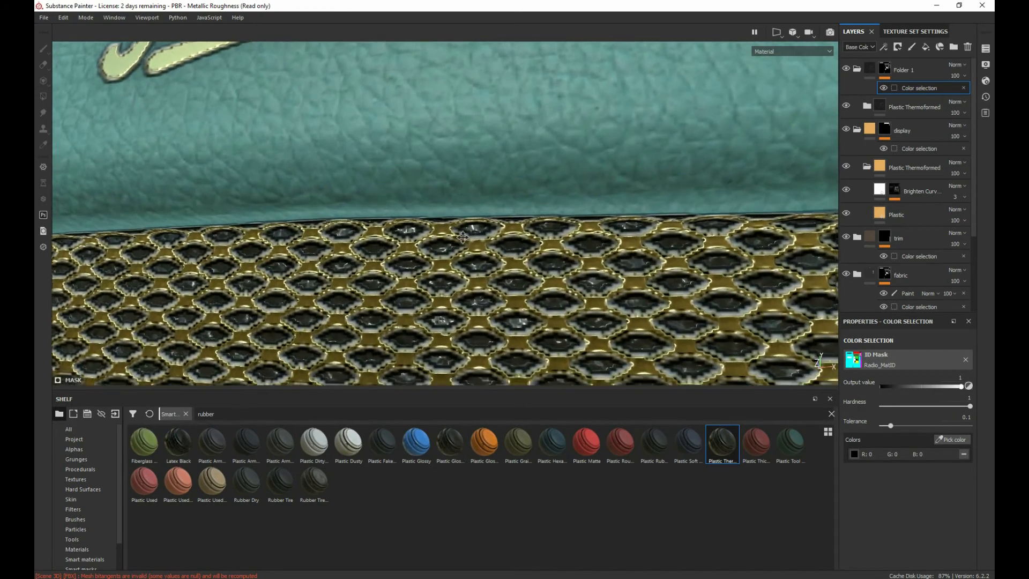
{"action": "scroll", "coordinate": [523, 321], "scroll_direction": "up", "scroll_amount": 2}
{"action": "middle_click_drag", "start_coordinate": [525, 343], "coordinate": [515, 226], "text": "alt"}
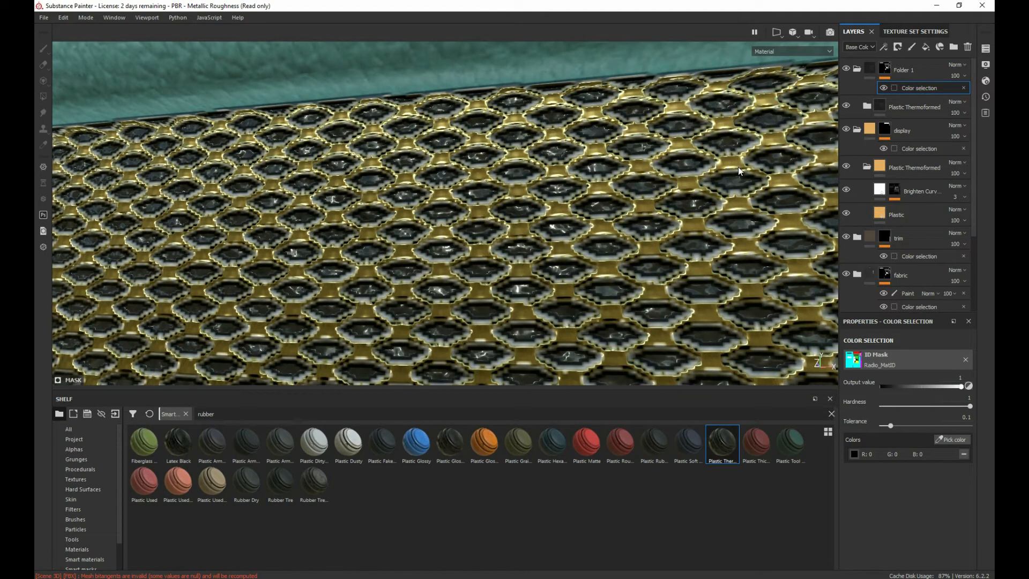
{"action": "scroll", "coordinate": [304, 171], "scroll_direction": "down", "scroll_amount": 8}
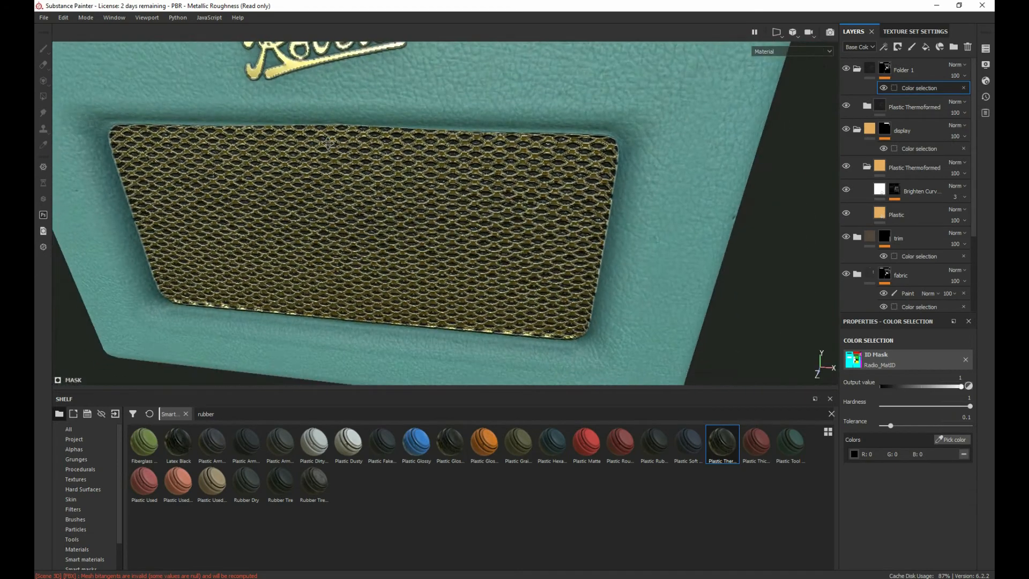
{"action": "middle_click_drag", "start_coordinate": [328, 143], "coordinate": [423, 207], "text": "alt"}
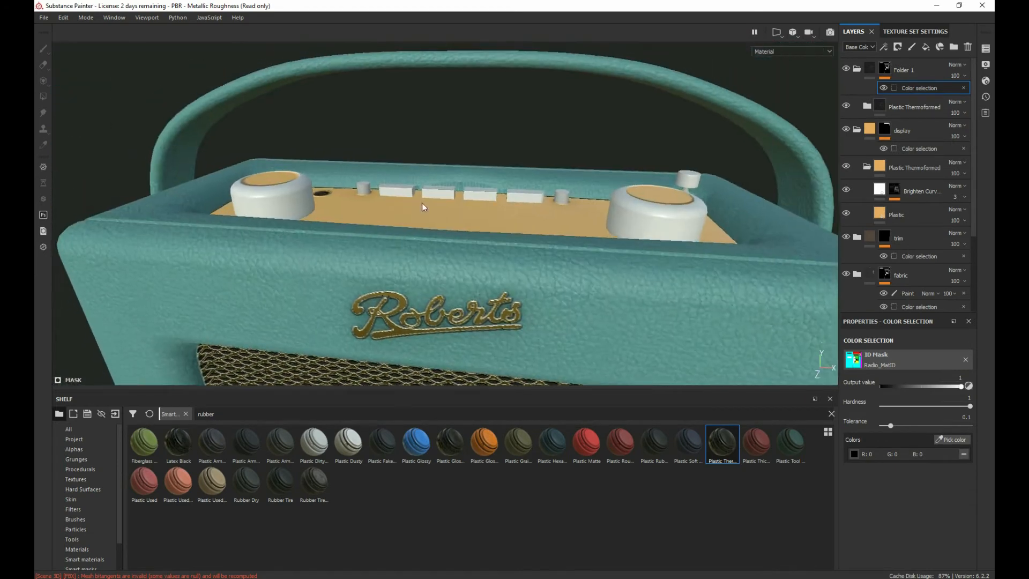
{"action": "left_click_drag", "start_coordinate": [423, 207], "coordinate": [384, 285], "text": "alt"}
{"action": "right_click_drag", "start_coordinate": [384, 284], "coordinate": [604, 382], "text": "alt"}
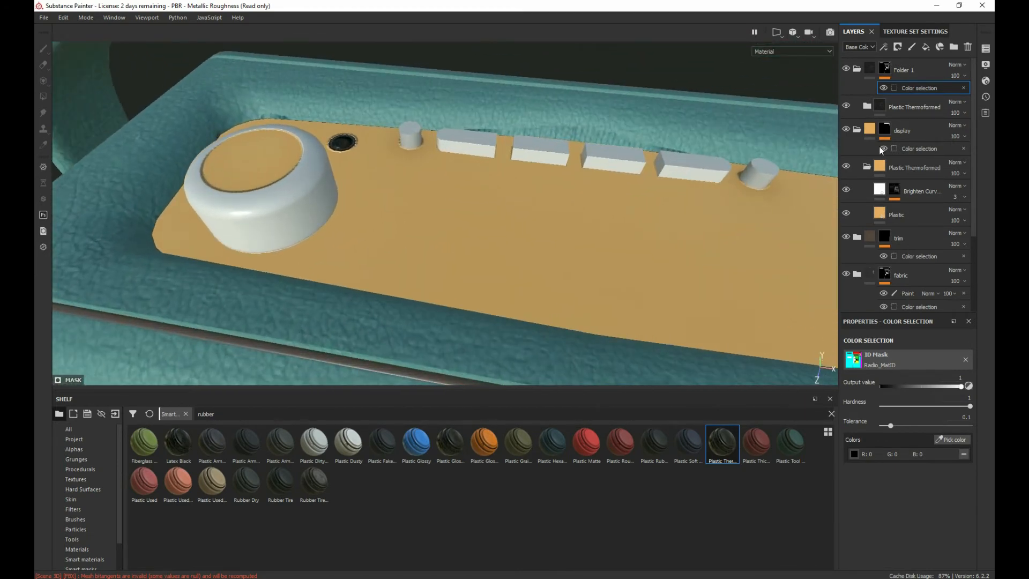
Step: Add a black mask to the Plastic Thermoformed group inside Folder 1
{"action": "left_click", "coordinate": [897, 105]}
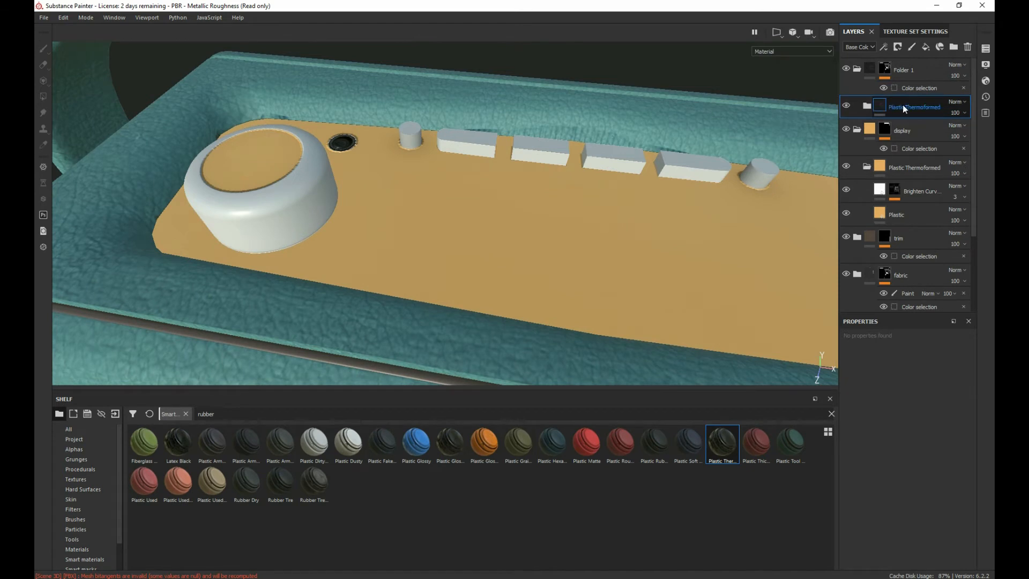
{"action": "right_click", "coordinate": [903, 106]}
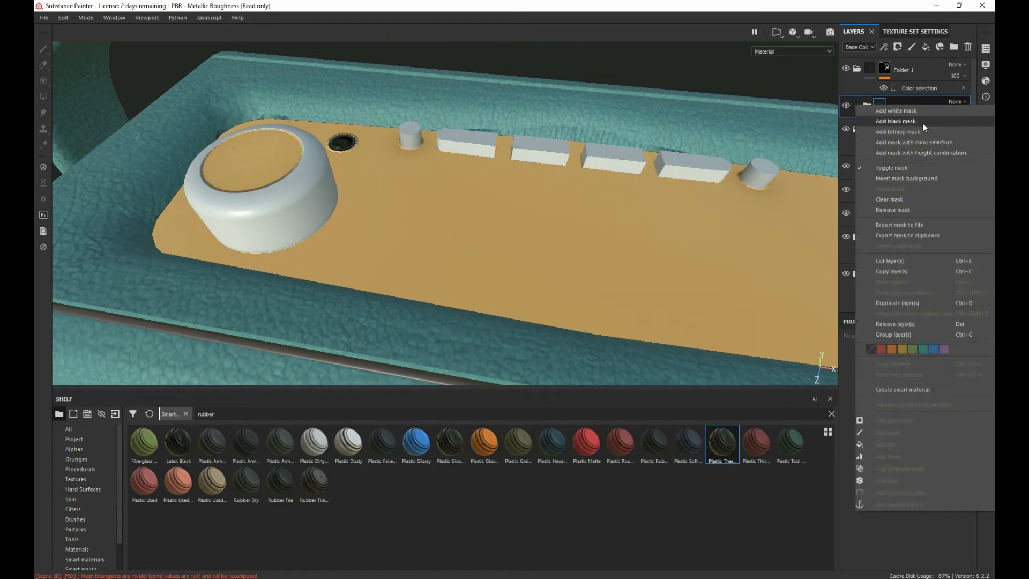
{"action": "left_click", "coordinate": [911, 121]}
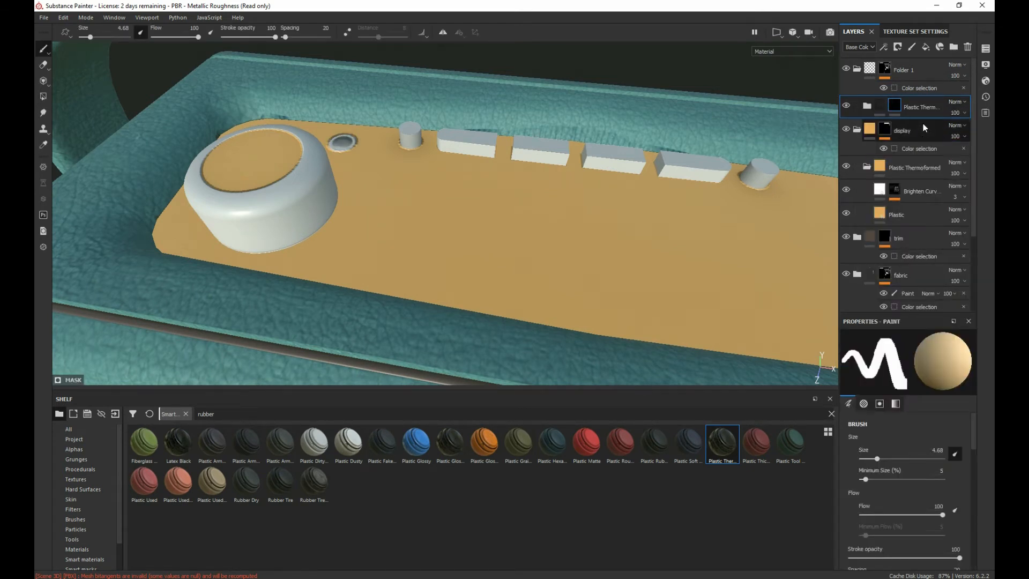
Step: Paint over the two round sockets on the control panel in the Plastic Thermoformed mask to reveal the black plastic there
{"action": "left_click_drag", "start_coordinate": [321, 304], "coordinate": [356, 351], "text": "alt"}
{"action": "scroll", "coordinate": [265, 215], "scroll_direction": "down", "scroll_amount": 5}
{"action": "right_click_drag", "start_coordinate": [265, 216], "coordinate": [461, 174], "text": "alt"}
{"action": "left_click_drag", "start_coordinate": [461, 174], "coordinate": [404, 205], "text": "alt"}
{"action": "right_click_drag", "start_coordinate": [404, 205], "coordinate": [836, 407], "text": "alt"}
{"action": "scroll", "coordinate": [504, 244], "scroll_direction": "down", "scroll_amount": 3}
{"action": "scroll", "coordinate": [482, 241], "scroll_direction": "up", "scroll_amount": 5}
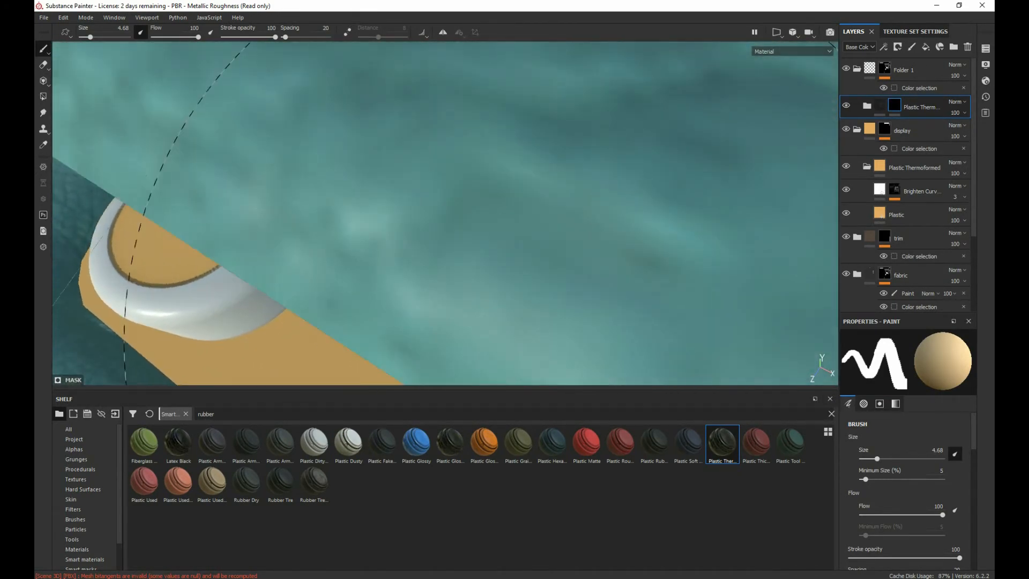
{"action": "left_click_drag", "start_coordinate": [445, 301], "coordinate": [325, 110], "text": "alt"}
{"action": "middle_click_drag", "start_coordinate": [311, 241], "coordinate": [322, 80], "text": "alt"}
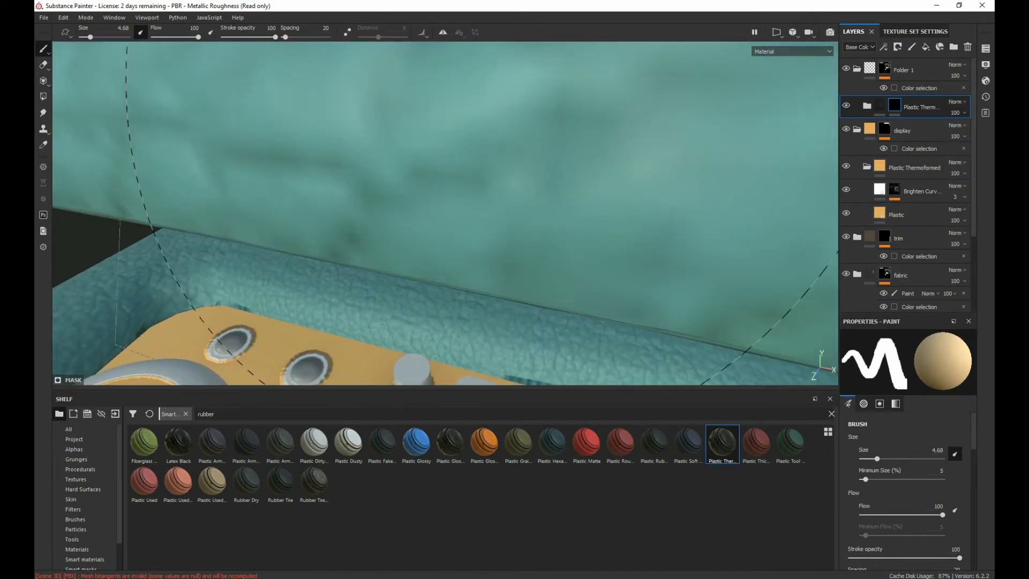
{"action": "scroll", "coordinate": [298, 333], "scroll_direction": "up", "scroll_amount": 2}
{"action": "scroll", "coordinate": [445, 221], "scroll_direction": "up", "scroll_amount": 2}
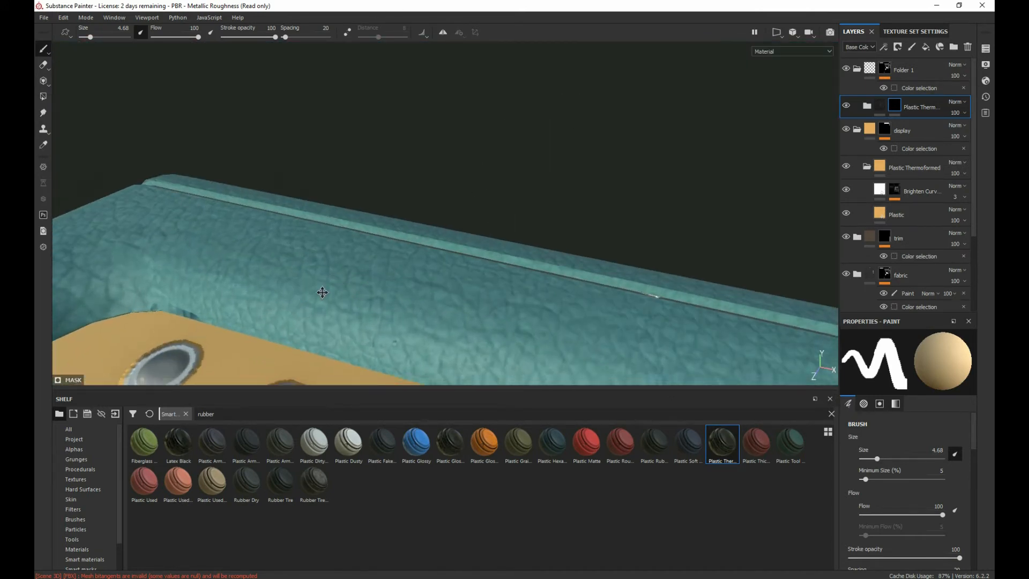
{"action": "middle_click_drag", "start_coordinate": [284, 375], "coordinate": [313, 228], "text": "alt"}
{"action": "left_click_drag", "start_coordinate": [304, 217], "coordinate": [311, 208]}
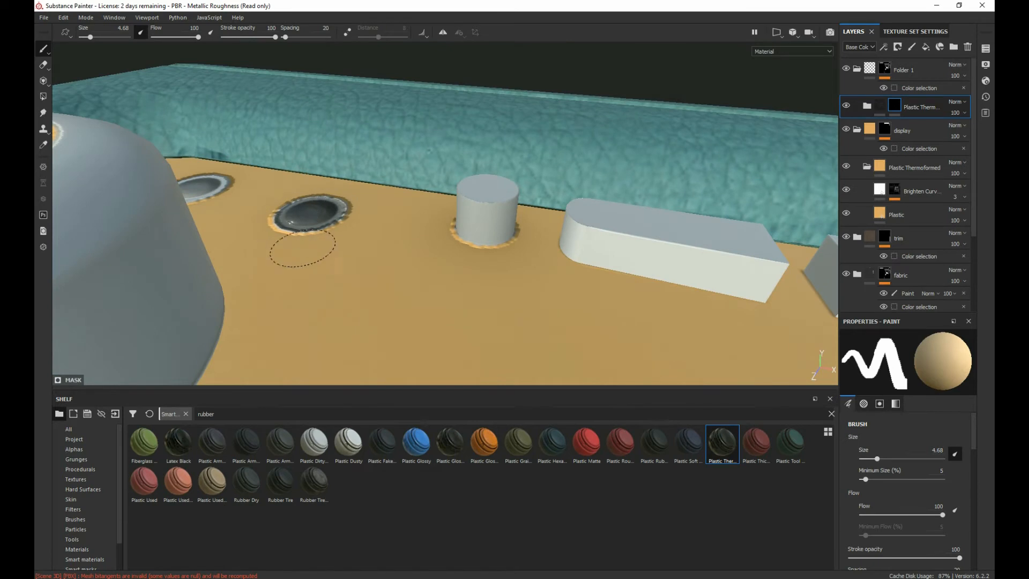
{"action": "left_click_drag", "start_coordinate": [287, 252], "coordinate": [304, 318], "text": "alt"}
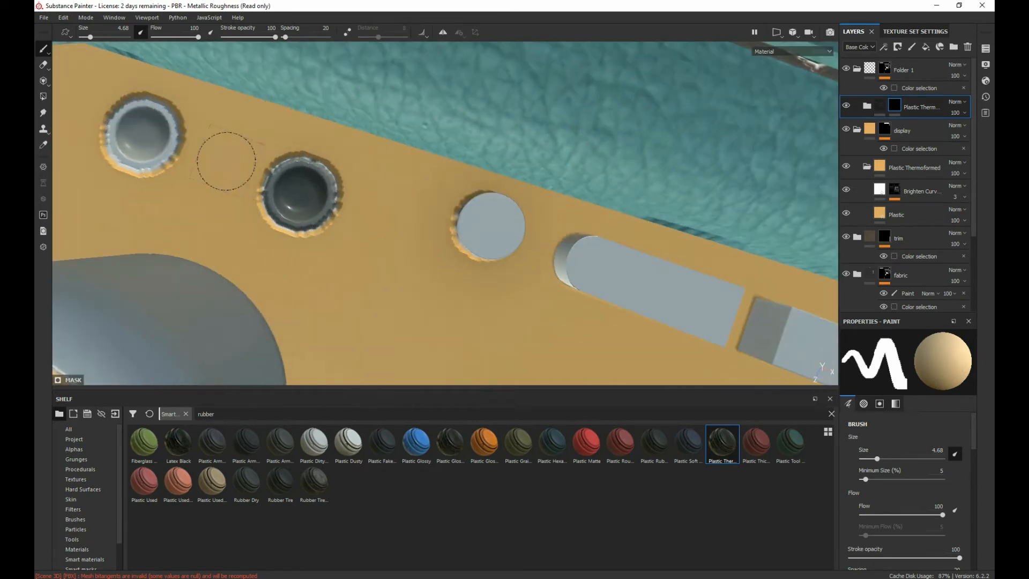
{"action": "mouse_move", "coordinate": [141, 150]}
{"action": "left_mouse_down"}
{"action": "mouse_move", "coordinate": [106, 118]}
{"action": "mouse_move", "coordinate": [114, 126]}
{"action": "left_mouse_up"}
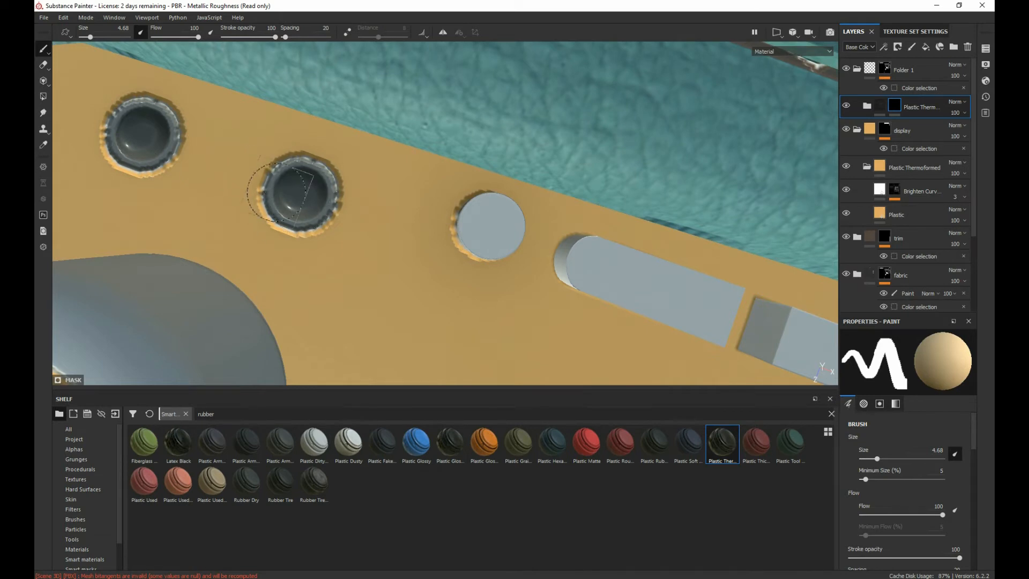
{"action": "mouse_move", "coordinate": [276, 193]}
{"action": "left_mouse_down", "text": "alt"}
{"action": "mouse_move", "coordinate": [326, 227]}
{"action": "mouse_move", "coordinate": [417, 260]}
{"action": "left_mouse_up", "text": "alt"}
Step: In the 2D-only view, paint the mask along the full UV strip of the conical knob's base ring to reveal the black plastic
{"action": "middle_click_drag", "start_coordinate": [321, 175], "coordinate": [161, 113], "text": "alt"}
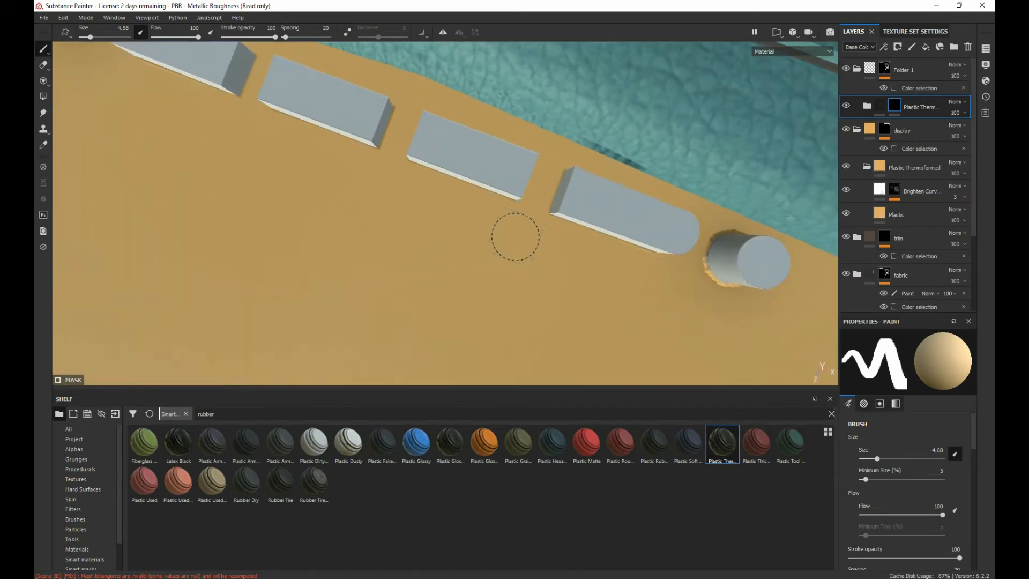
{"action": "middle_click_drag", "start_coordinate": [515, 236], "coordinate": [215, 113], "text": "alt"}
{"action": "scroll", "coordinate": [487, 234], "scroll_direction": "up", "scroll_amount": 3}
{"action": "scroll", "coordinate": [487, 234], "scroll_direction": "down", "scroll_amount": 2}
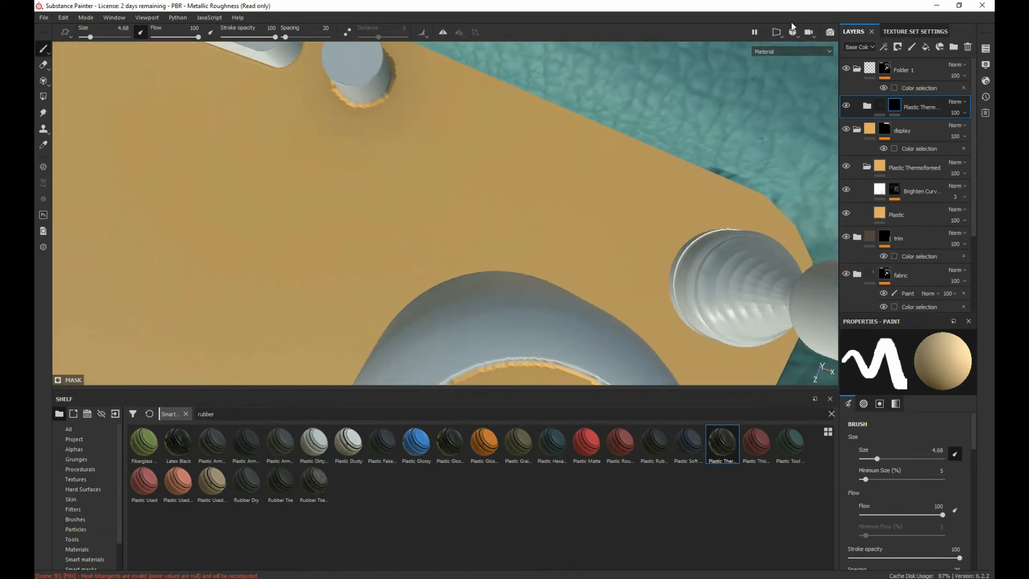
{"action": "left_click", "coordinate": [778, 32]}
{"action": "left_click", "coordinate": [803, 61]}
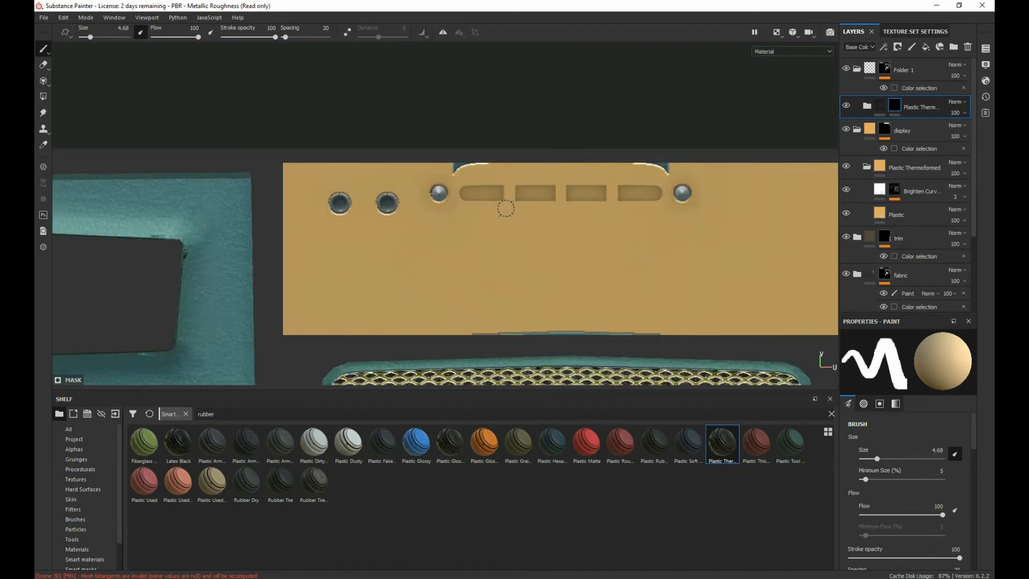
{"action": "middle_click_drag", "start_coordinate": [566, 350], "coordinate": [343, 94], "text": "alt"}
{"action": "middle_click_drag", "start_coordinate": [561, 375], "coordinate": [455, 175], "text": "alt"}
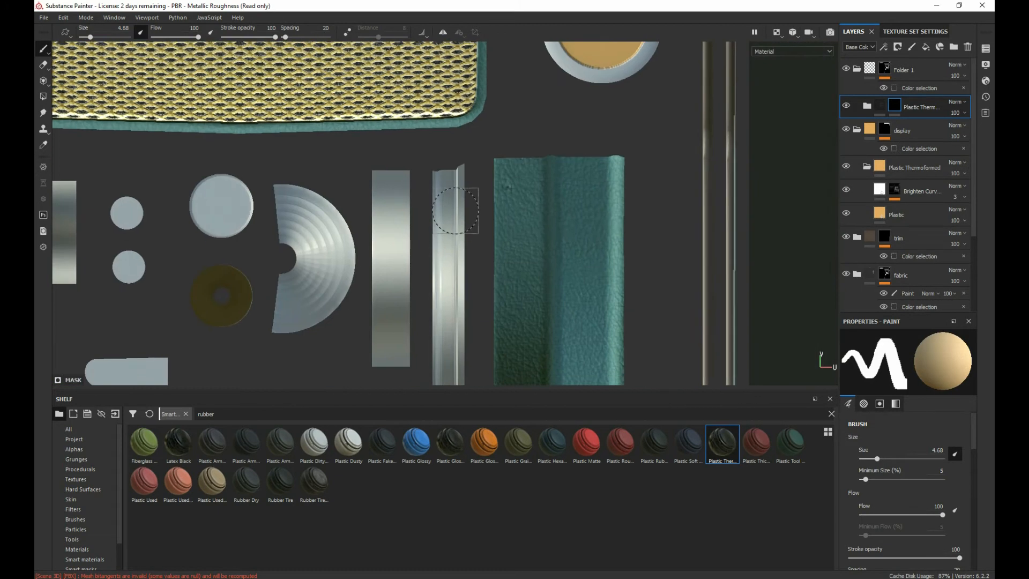
{"action": "scroll", "coordinate": [437, 260], "scroll_direction": "down", "scroll_amount": 5}
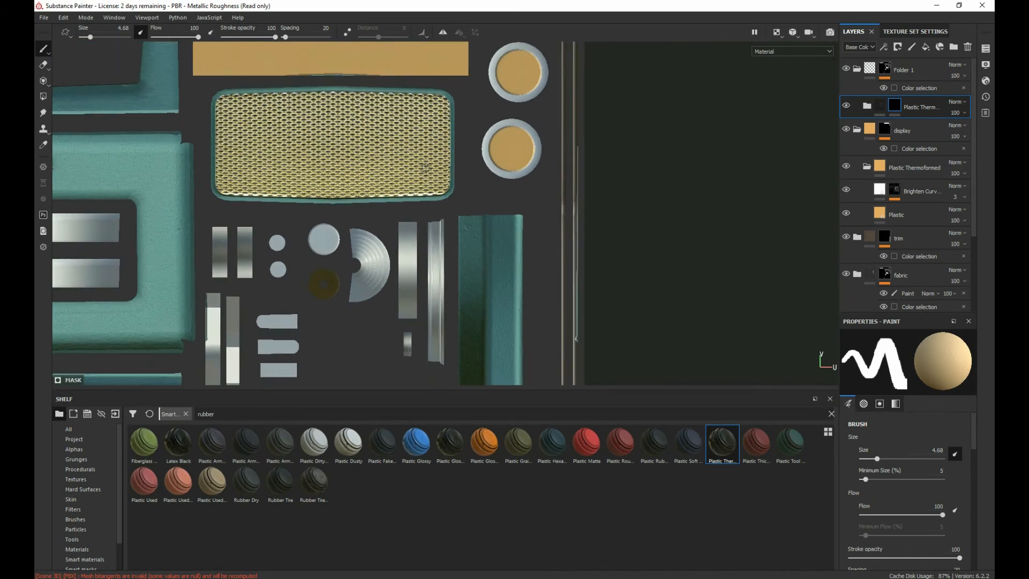
{"action": "left_click_drag", "start_coordinate": [438, 214], "coordinate": [437, 374]}
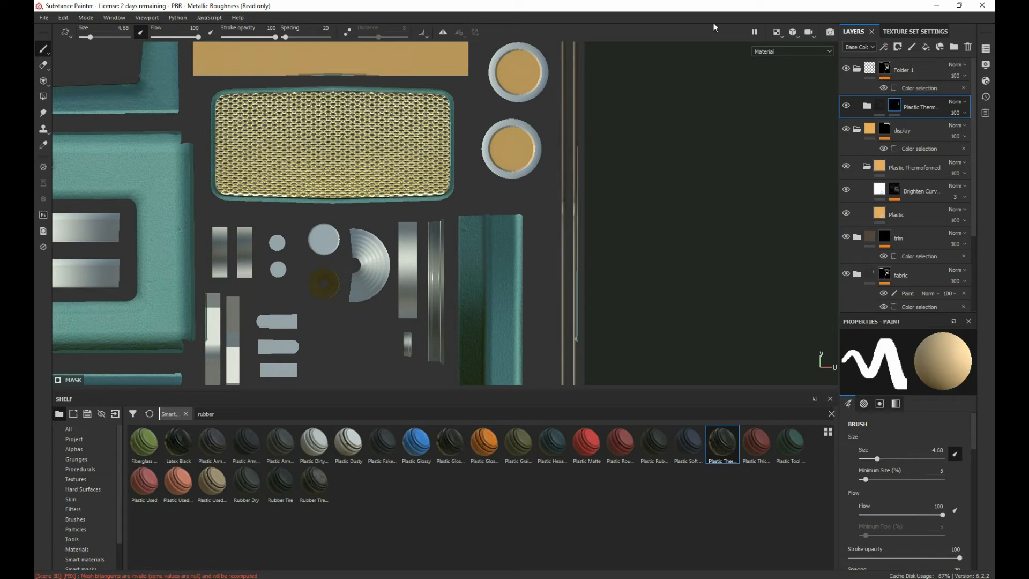
Step: Return to the 3D-only view and inspect the painted base ring of the conical knob beside the large dial
{"action": "left_click", "coordinate": [780, 33]}
{"action": "left_click", "coordinate": [794, 67]}
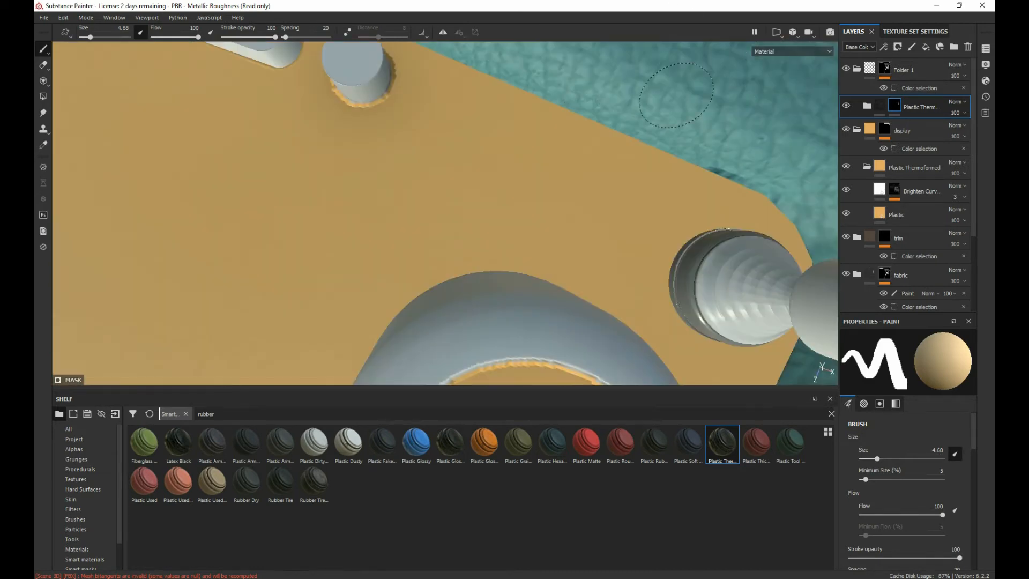
{"action": "left_click_drag", "start_coordinate": [565, 170], "coordinate": [432, 56], "text": "alt"}
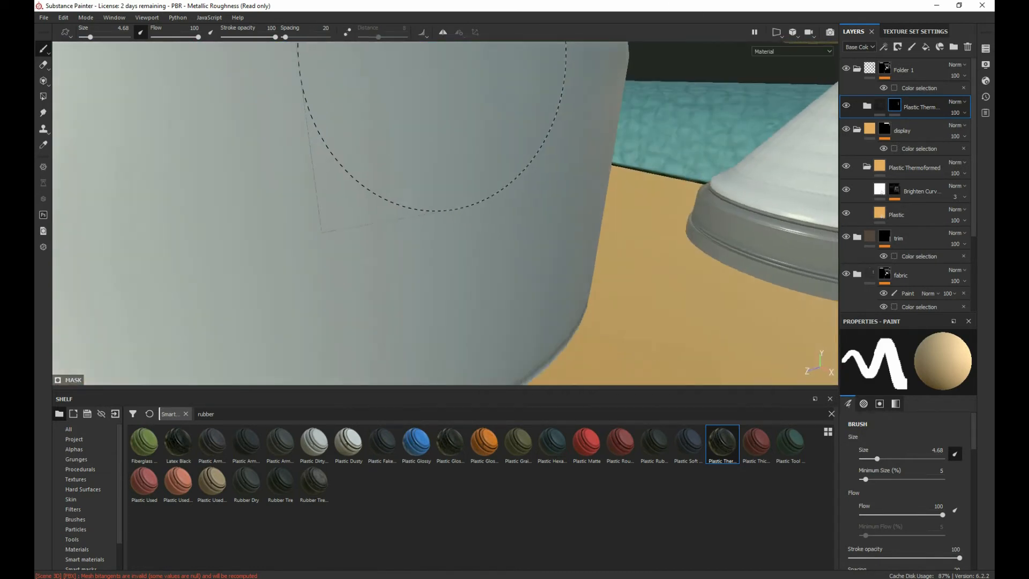
{"action": "scroll", "coordinate": [397, 72], "scroll_direction": "up", "scroll_amount": 2}
{"action": "scroll", "coordinate": [373, 69], "scroll_direction": "down", "scroll_amount": 8}
{"action": "middle_click_drag", "start_coordinate": [322, 85], "coordinate": [598, 269], "text": "alt"}
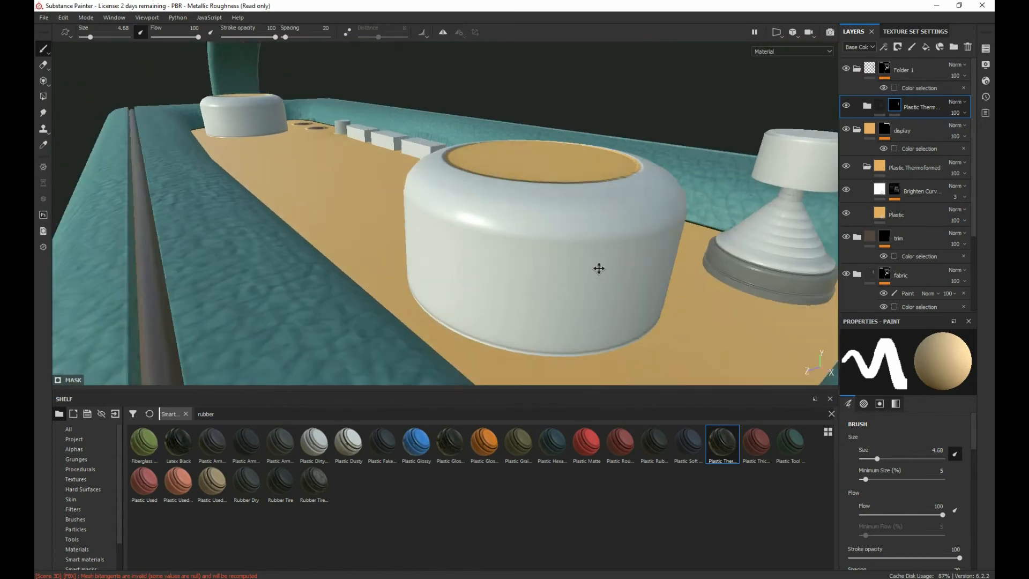
{"action": "left_click_drag", "start_coordinate": [599, 269], "coordinate": [638, 268], "text": "alt"}
{"action": "scroll", "coordinate": [589, 268], "scroll_direction": "down", "scroll_amount": 2}
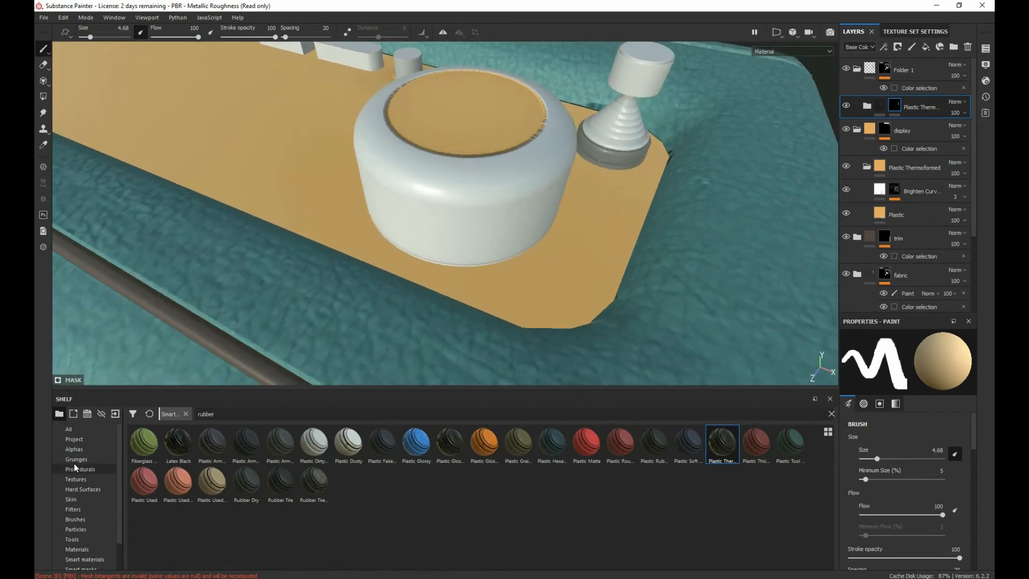
Step: Look for a chrome material among the shelf's smart materials and base materials
{"action": "left_click_drag", "start_coordinate": [228, 416], "coordinate": [175, 413]}
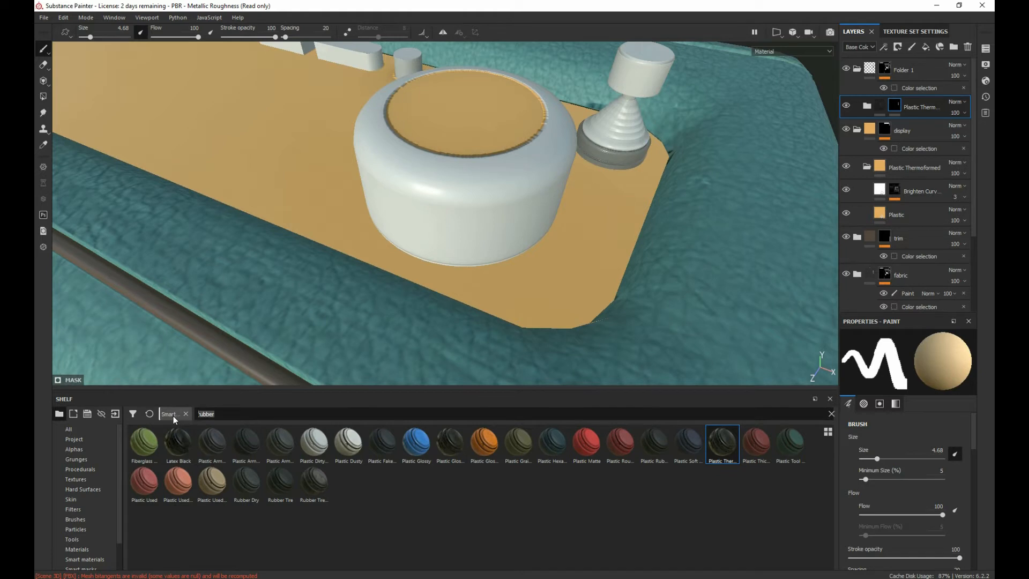
{"action": "type", "text": "chorm"}
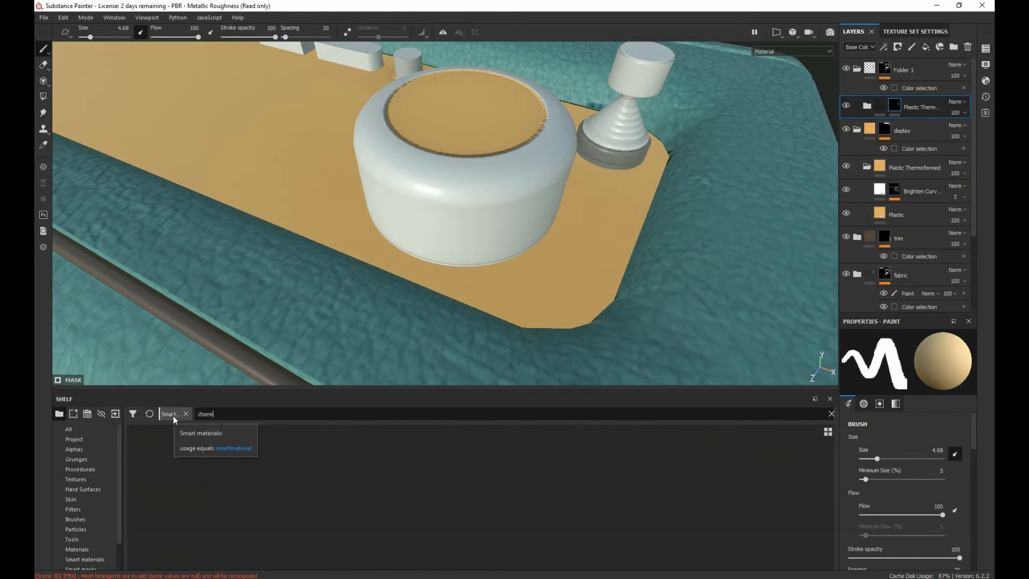
{"action": "type", "text": "e"}
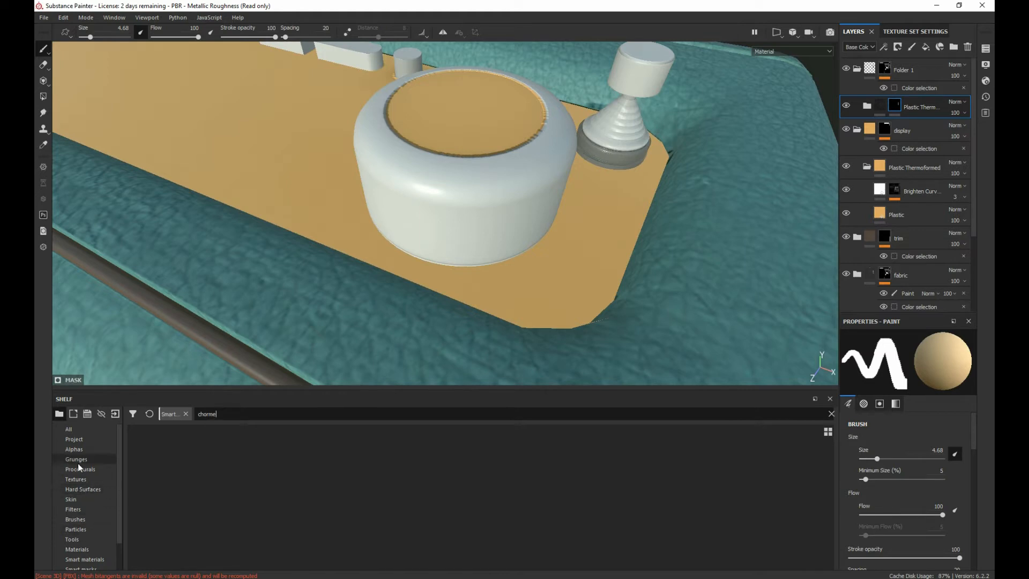
{"action": "left_click", "coordinate": [77, 550]}
{"action": "left_click", "coordinate": [206, 414]}
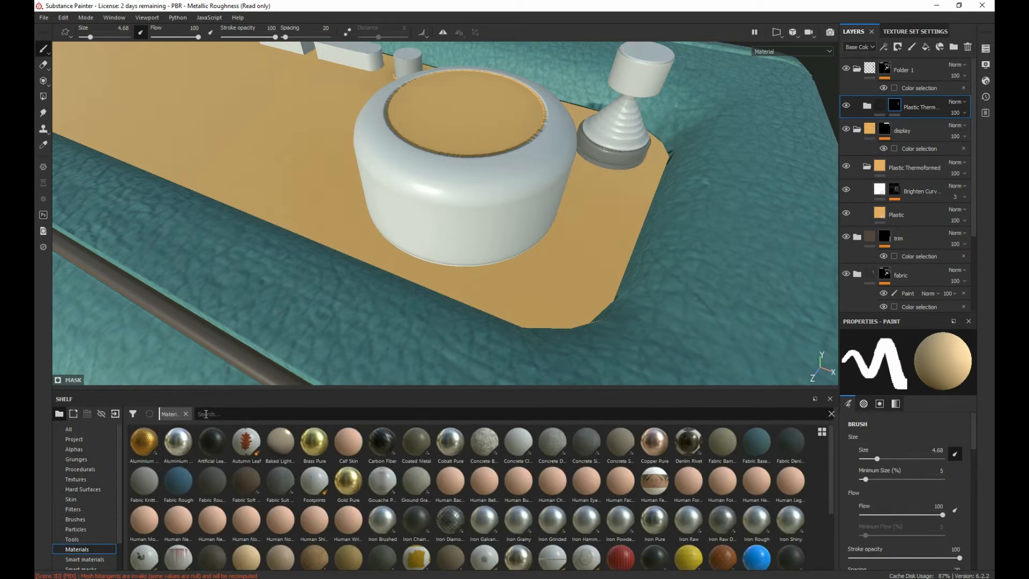
{"action": "type", "text": "chrome"}
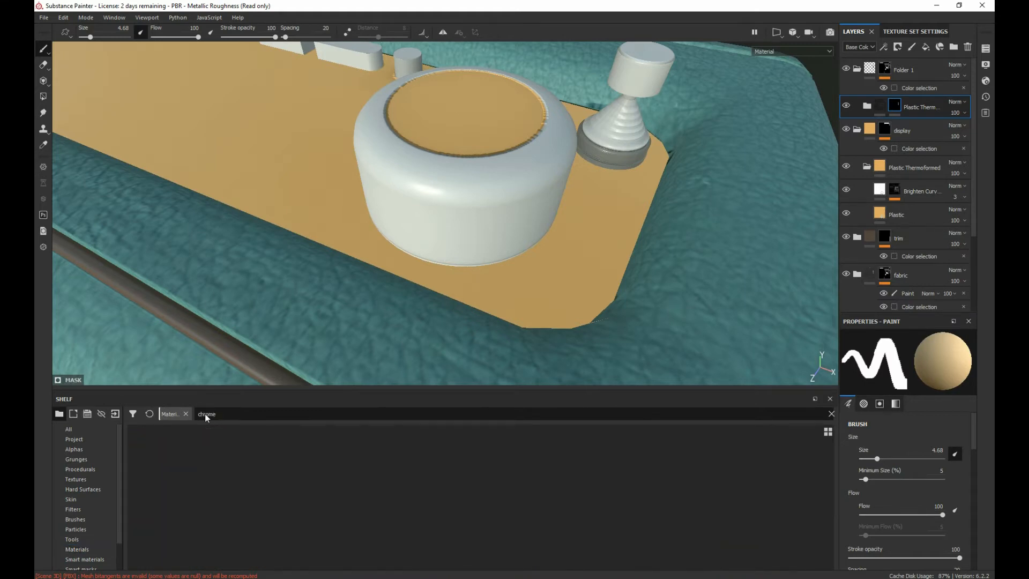
{"action": "key", "text": "BackSpace"}
{"action": "key", "text": "BackSpace"}
{"action": "key", "text": "BackSpace"}
{"action": "key", "text": "BackSpace"}
{"action": "key", "text": "BackSpace"}
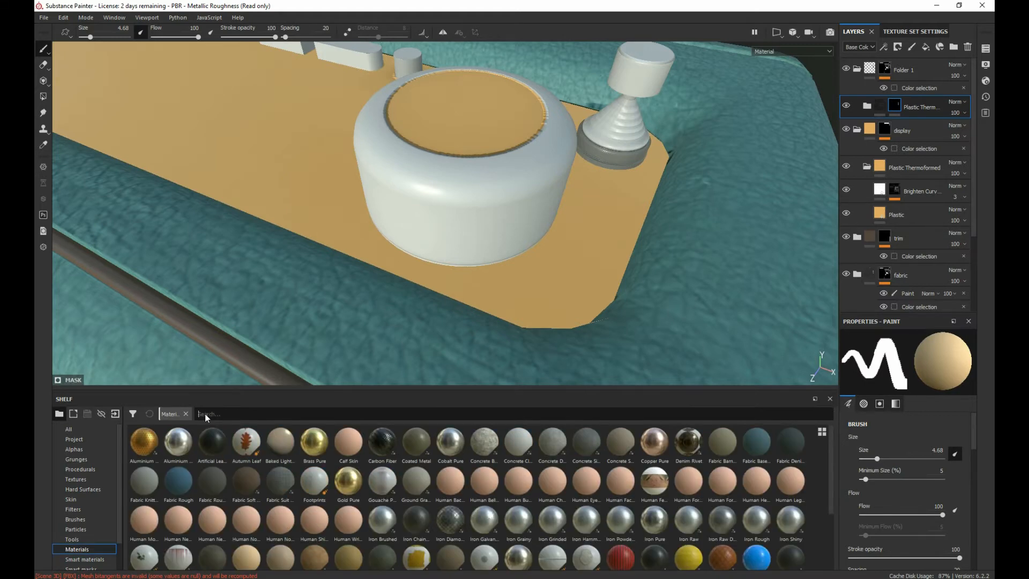
{"action": "scroll", "coordinate": [314, 439], "scroll_direction": "down", "scroll_amount": 3}
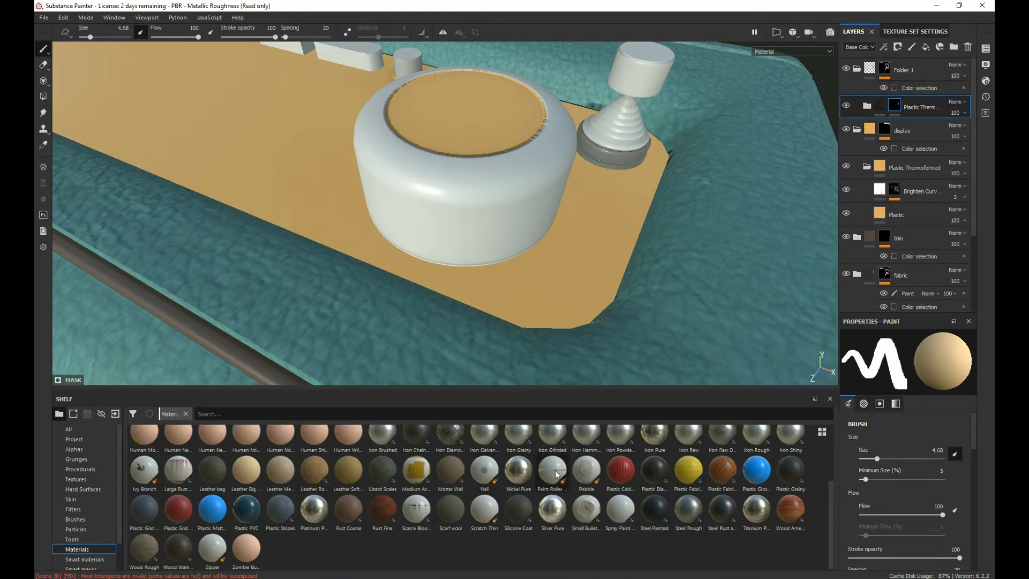
{"action": "scroll", "coordinate": [490, 477], "scroll_direction": "up", "scroll_amount": 3}
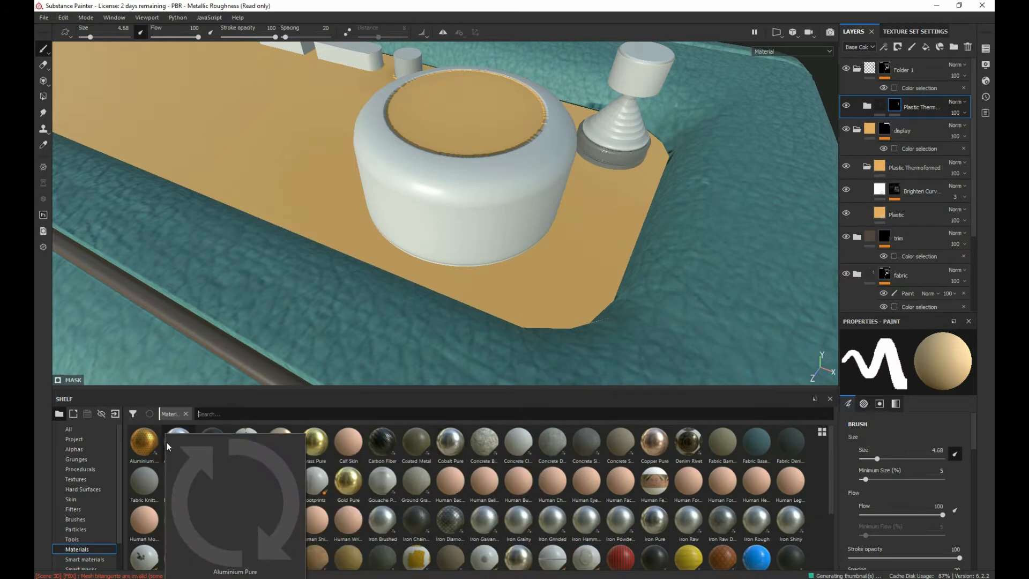
{"action": "left_click", "coordinate": [217, 414]}
{"action": "type", "text": "chro"}
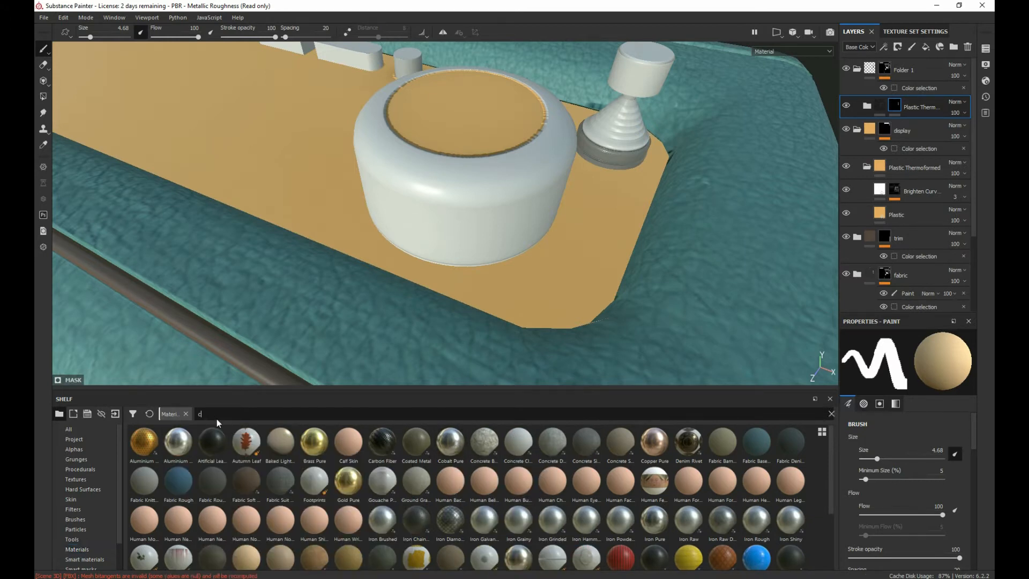
{"action": "key", "text": "BackSpace"}
{"action": "key", "text": "BackSpace"}
{"action": "key", "text": "BackSpace"}
{"action": "key", "text": "BackSpace"}
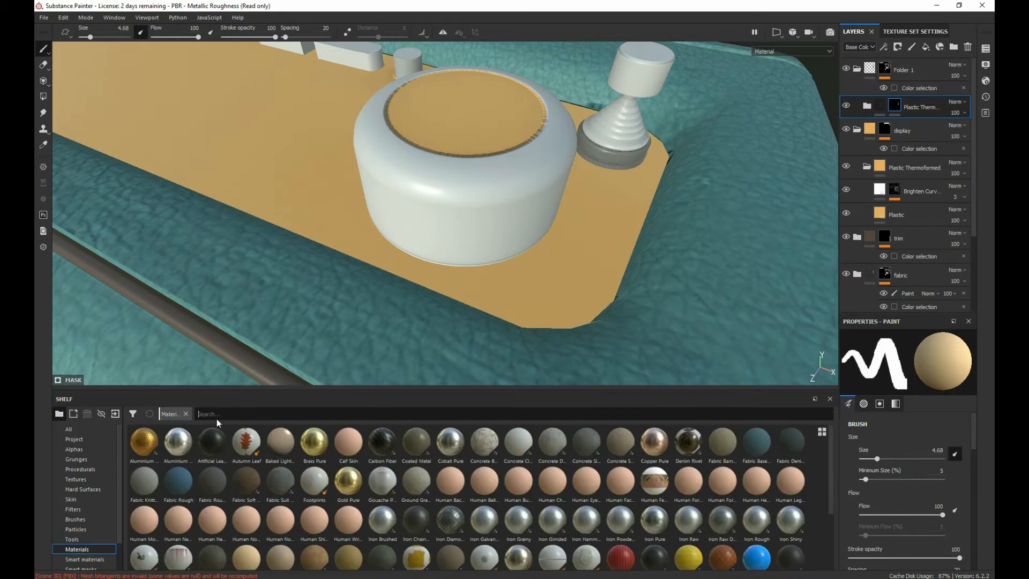
Step: Find the Chrome Blue Tint smart material and place it inside a new folder at the top of the layer stack
{"action": "left_click", "coordinate": [84, 560]}
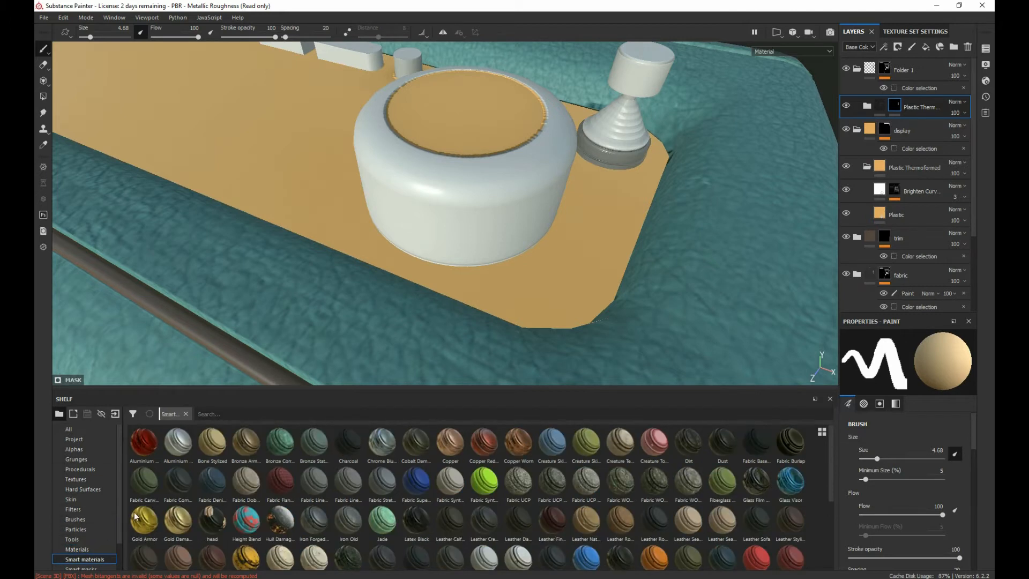
{"action": "left_click", "coordinate": [220, 413]}
{"action": "type", "text": "chrome"}
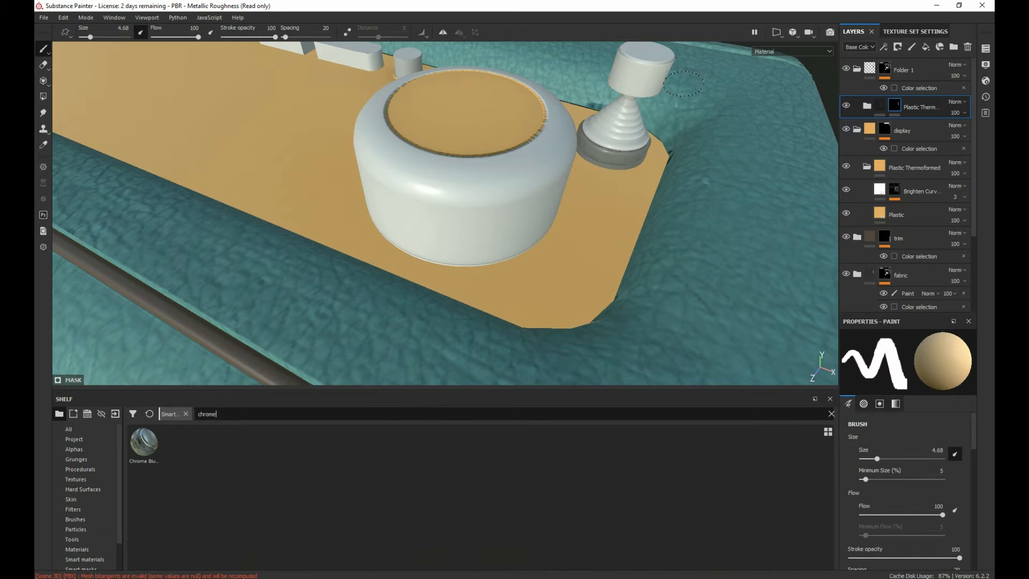
{"action": "left_click", "coordinate": [954, 46]}
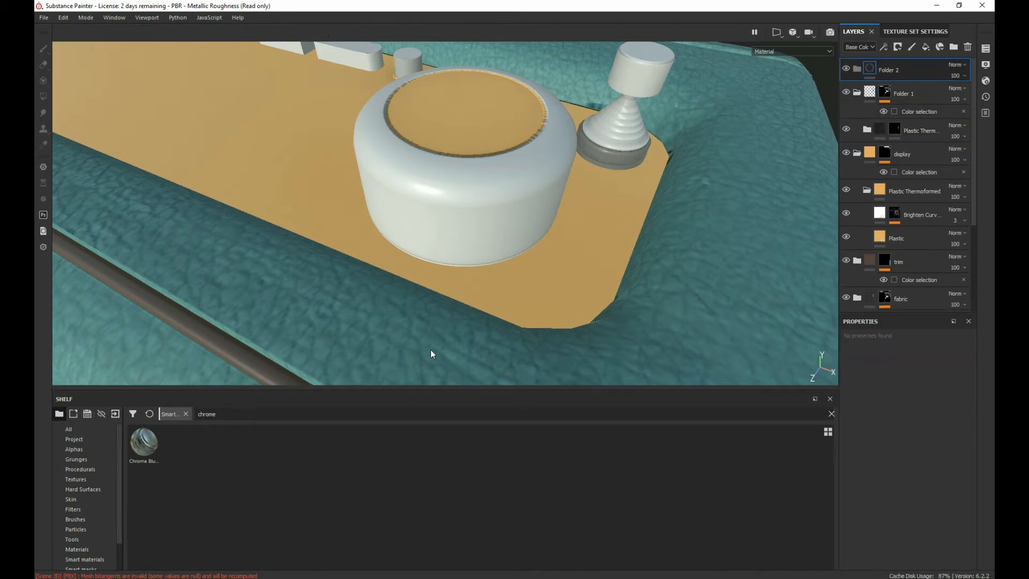
{"action": "left_click_drag", "start_coordinate": [144, 444], "coordinate": [906, 72]}
Step: Mask Folder 2 with a color selection, picking the green ID color of the conical knob
{"action": "left_click", "coordinate": [906, 67]}
{"action": "right_click", "coordinate": [906, 68]}
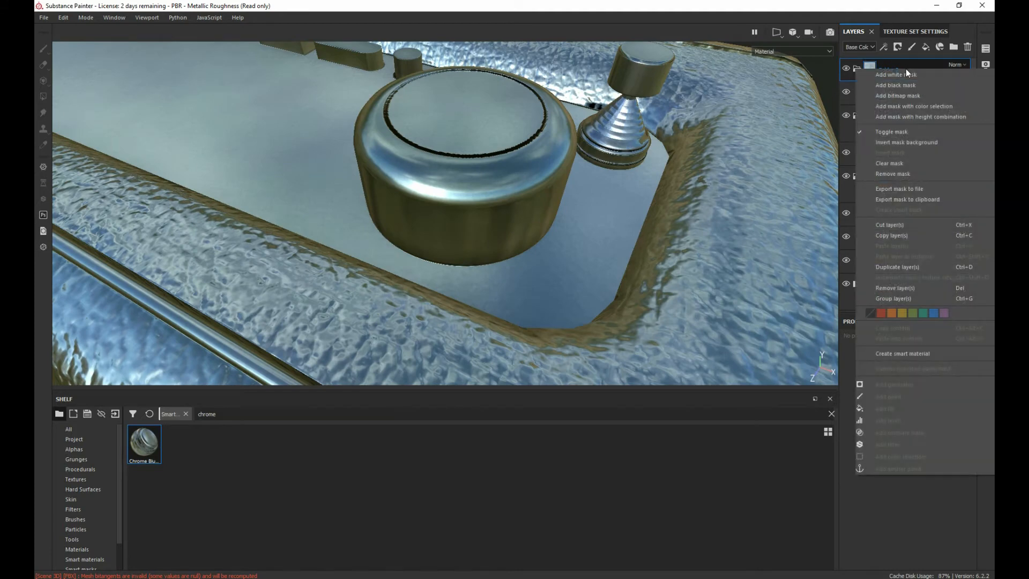
{"action": "left_click", "coordinate": [920, 107]}
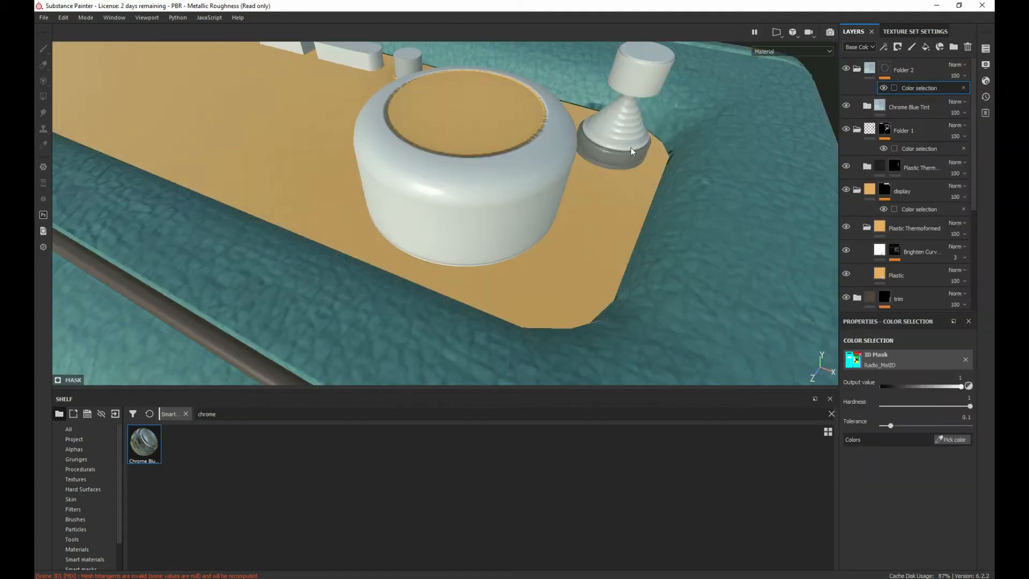
{"action": "left_click", "coordinate": [950, 440]}
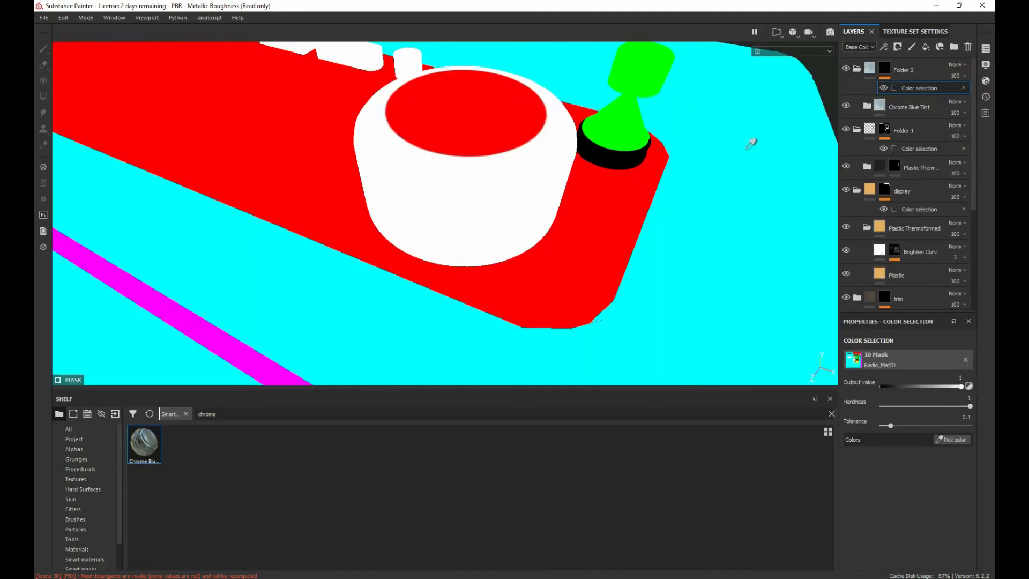
{"action": "left_click", "coordinate": [649, 67]}
Step: Inspect the chrome conical knob, the front grille and the control panel from several angles
{"action": "scroll", "coordinate": [398, 222], "scroll_direction": "up", "scroll_amount": 2}
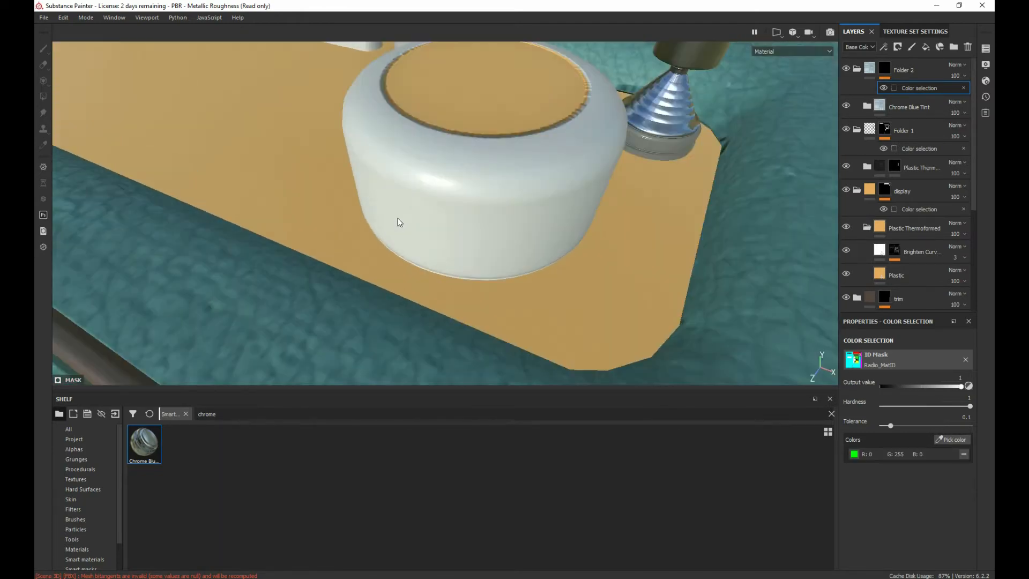
{"action": "scroll", "coordinate": [396, 222], "scroll_direction": "down", "scroll_amount": 5}
{"action": "scroll", "coordinate": [383, 222], "scroll_direction": "down", "scroll_amount": 5}
{"action": "left_click_drag", "start_coordinate": [266, 243], "coordinate": [499, 62], "text": "alt"}
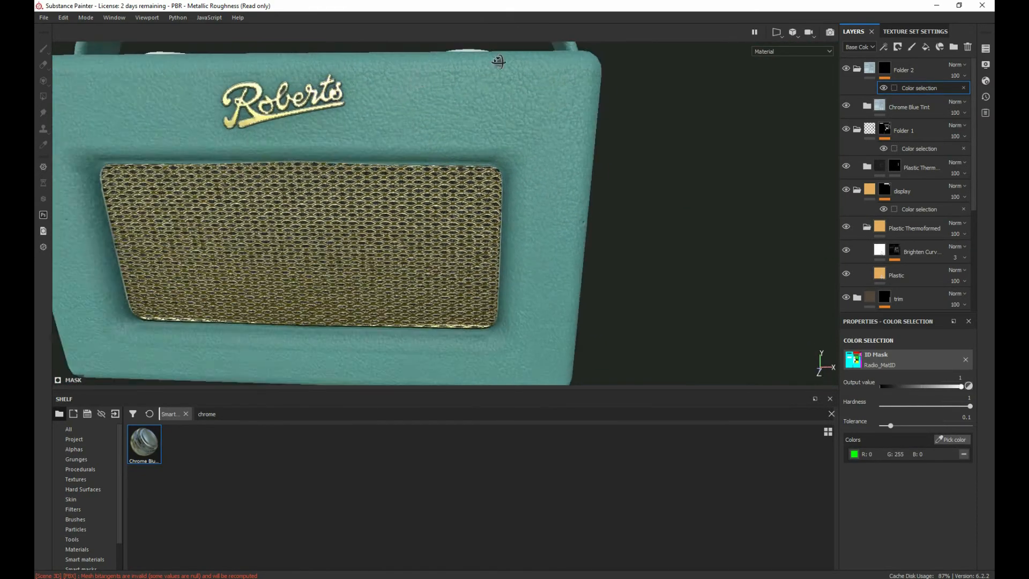
{"action": "scroll", "coordinate": [340, 166], "scroll_direction": "up", "scroll_amount": 2}
{"action": "middle_click_drag", "start_coordinate": [340, 165], "coordinate": [371, 79], "text": "alt"}
{"action": "scroll", "coordinate": [348, 163], "scroll_direction": "down", "scroll_amount": 5}
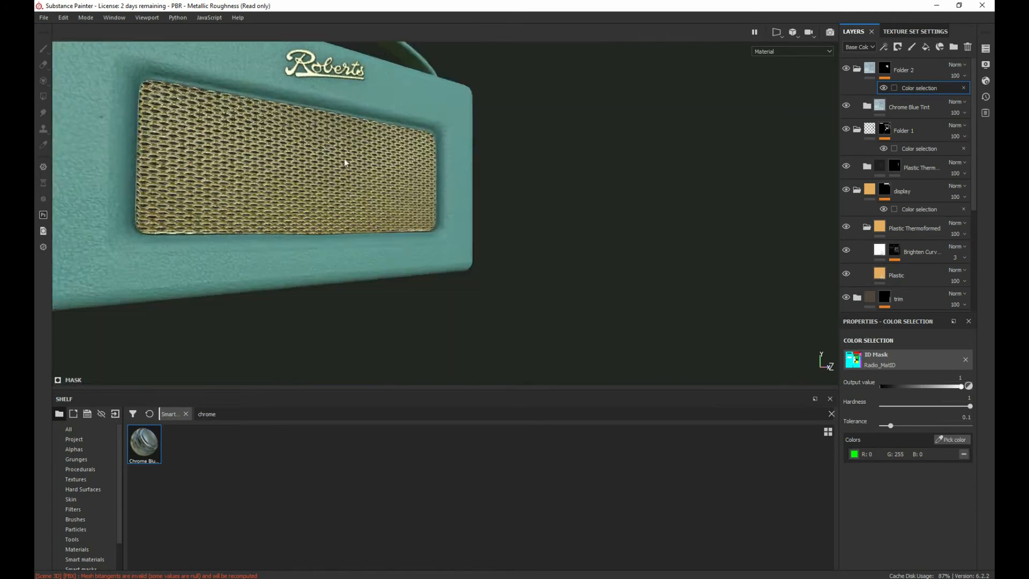
{"action": "left_click_drag", "start_coordinate": [345, 159], "coordinate": [188, 170], "text": "alt"}
{"action": "middle_click_drag", "start_coordinate": [301, 158], "coordinate": [370, 343], "text": "alt"}
{"action": "left_click_drag", "start_coordinate": [365, 268], "coordinate": [320, 216], "text": "alt"}
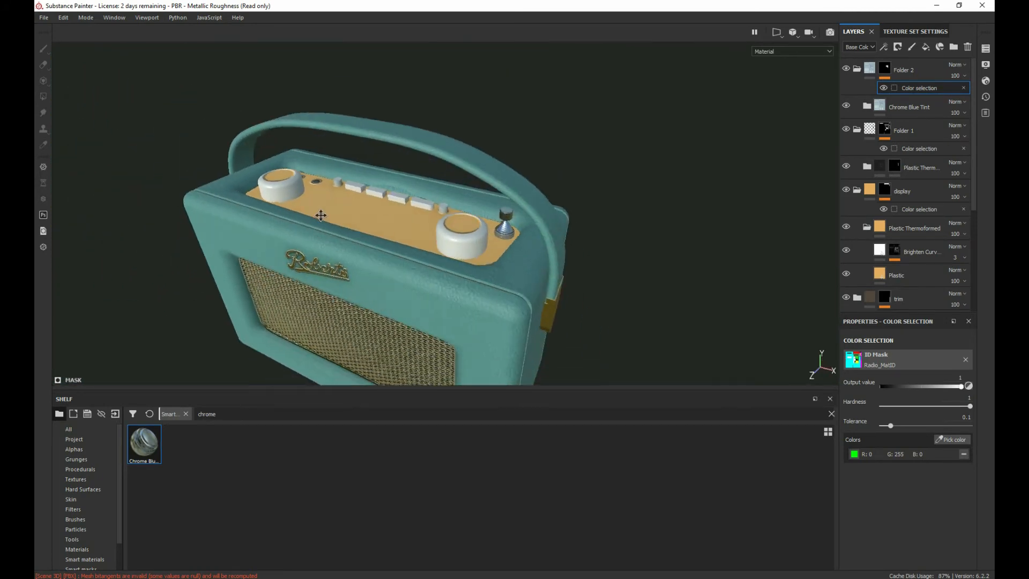
{"action": "middle_click_drag", "start_coordinate": [320, 216], "coordinate": [298, 194], "text": "alt"}
{"action": "right_click_drag", "start_coordinate": [370, 236], "coordinate": [421, 282], "text": "alt"}
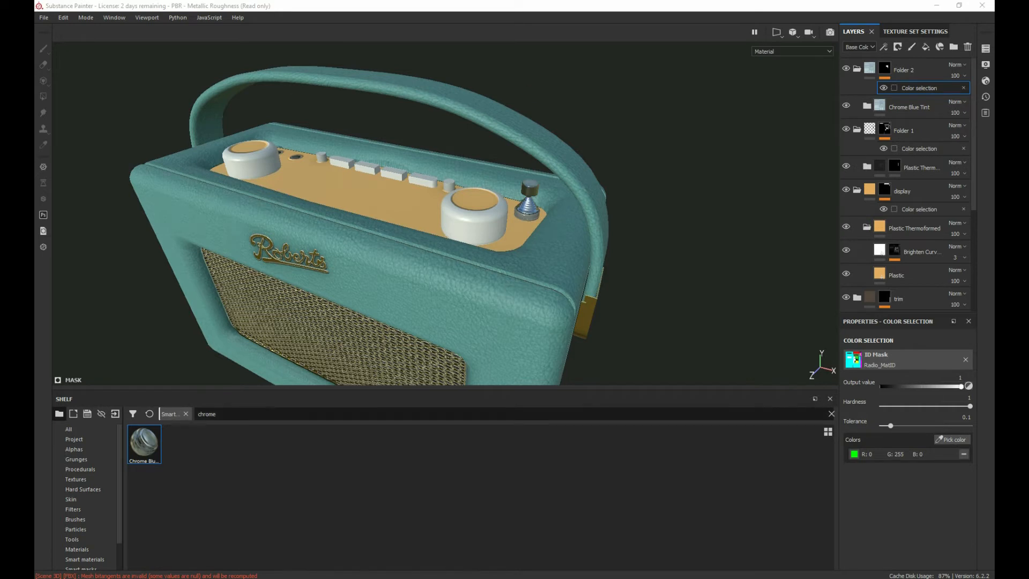
Step: Switch to File Explorer and study the reference photo 1(2).png of the radio's control panel in an enlarged preview
{"action": "left_click_drag", "start_coordinate": [36, 92], "coordinate": [571, 79]}
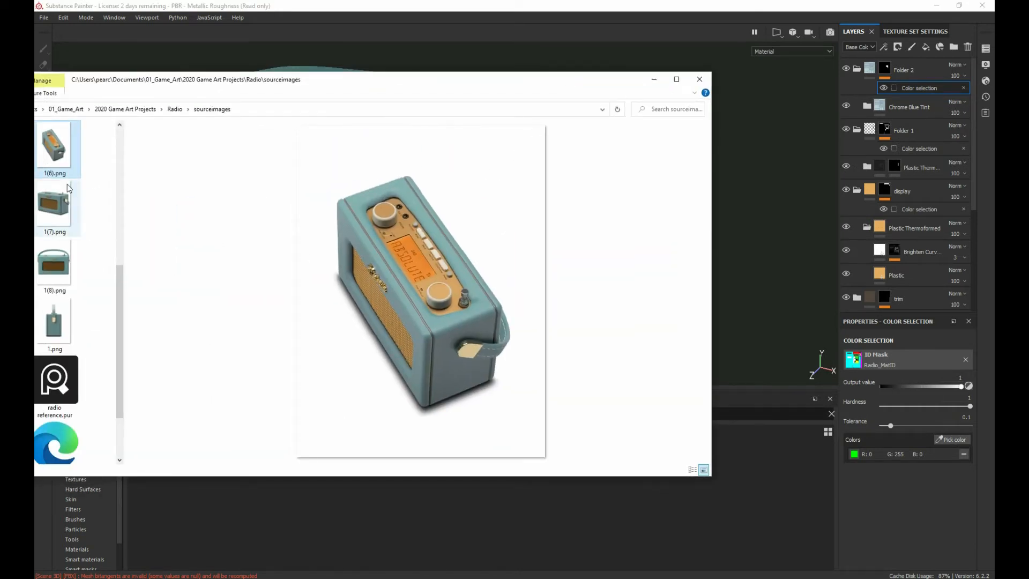
{"action": "scroll", "coordinate": [65, 188], "scroll_direction": "up", "scroll_amount": 5}
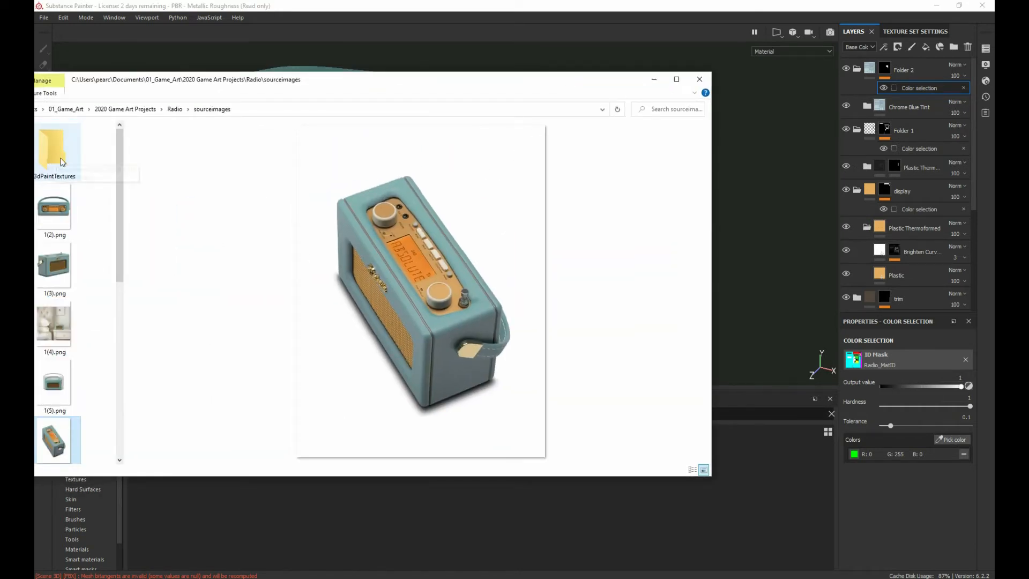
{"action": "left_click", "coordinate": [49, 206]}
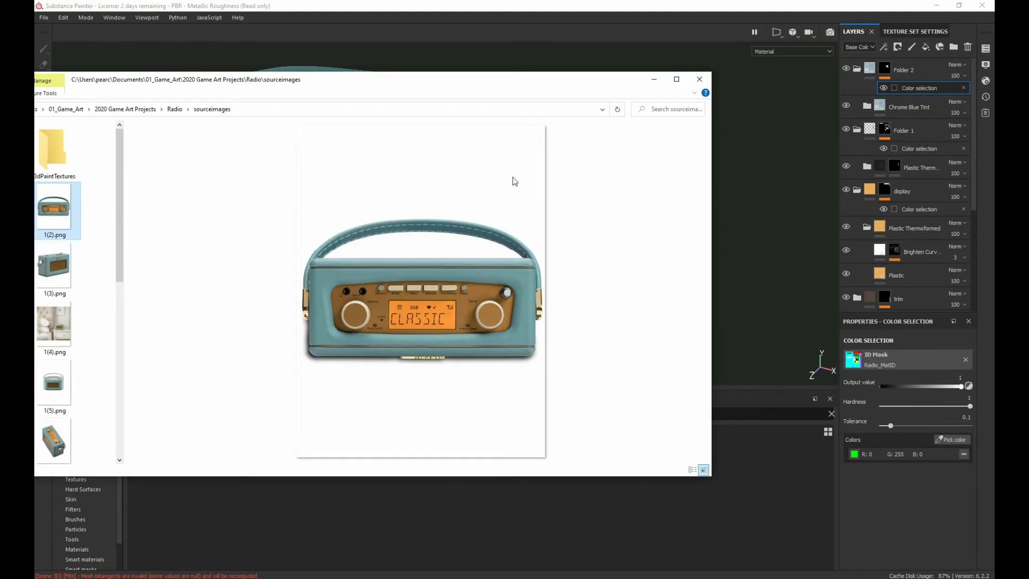
{"action": "left_click", "coordinate": [677, 79]}
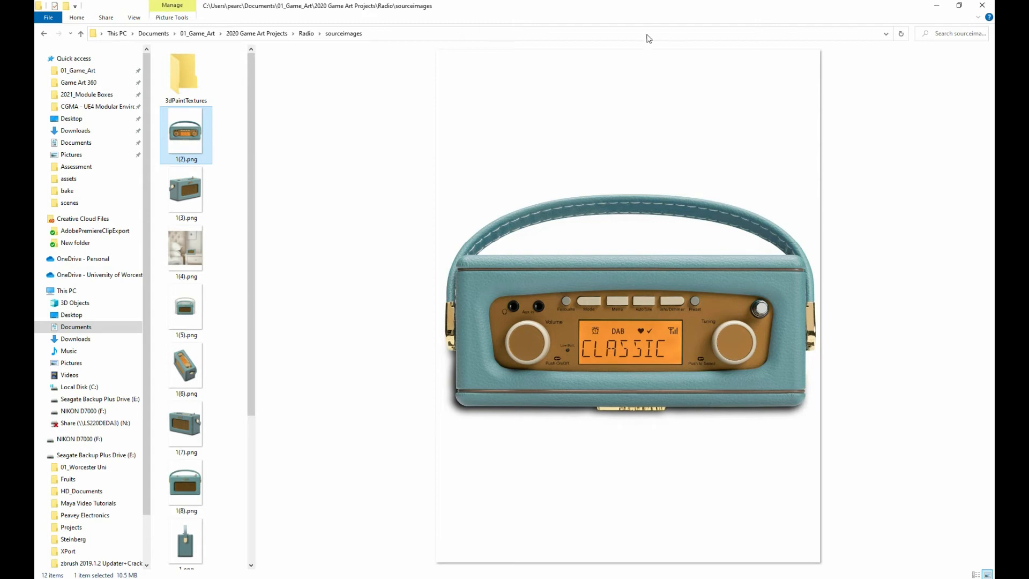
{"action": "left_click_drag", "start_coordinate": [645, 11], "coordinate": [35, 45]}
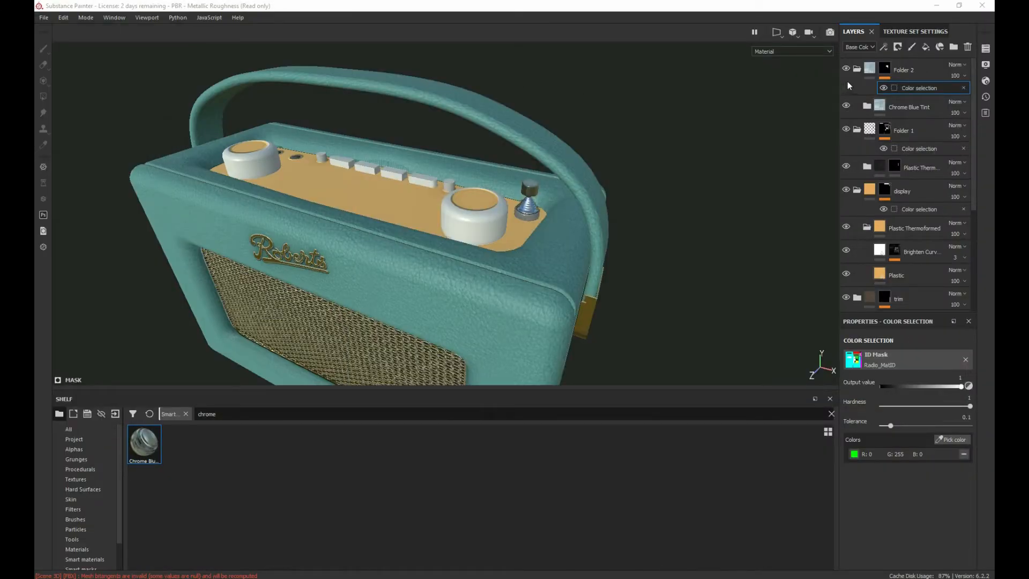
Step: Add a new empty folder at the top of the layer stack and browse the shelf's alphas
{"action": "left_click", "coordinate": [953, 47]}
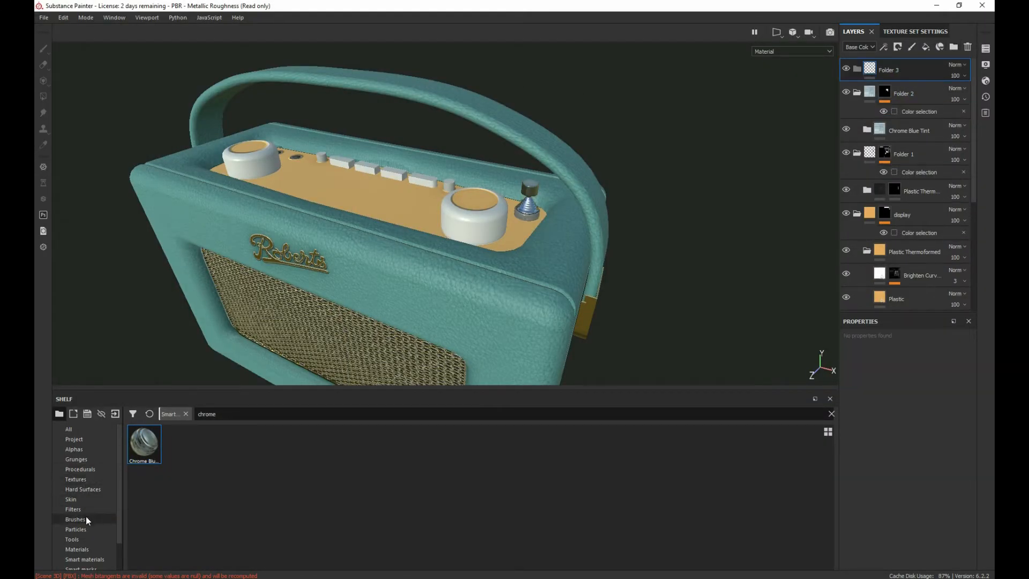
{"action": "left_click", "coordinate": [74, 449]}
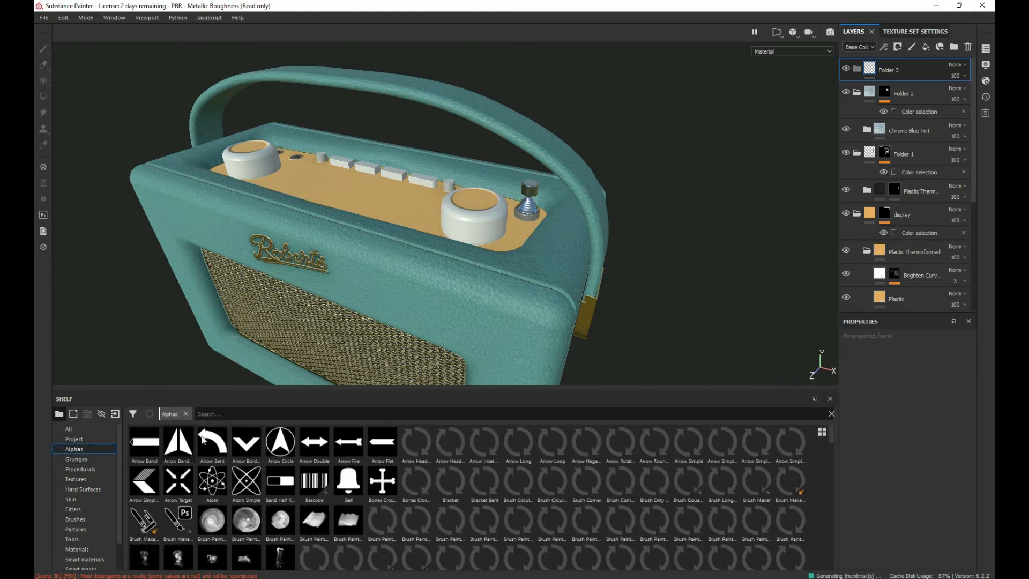
{"action": "scroll", "coordinate": [161, 492], "scroll_direction": "down", "scroll_amount": 5}
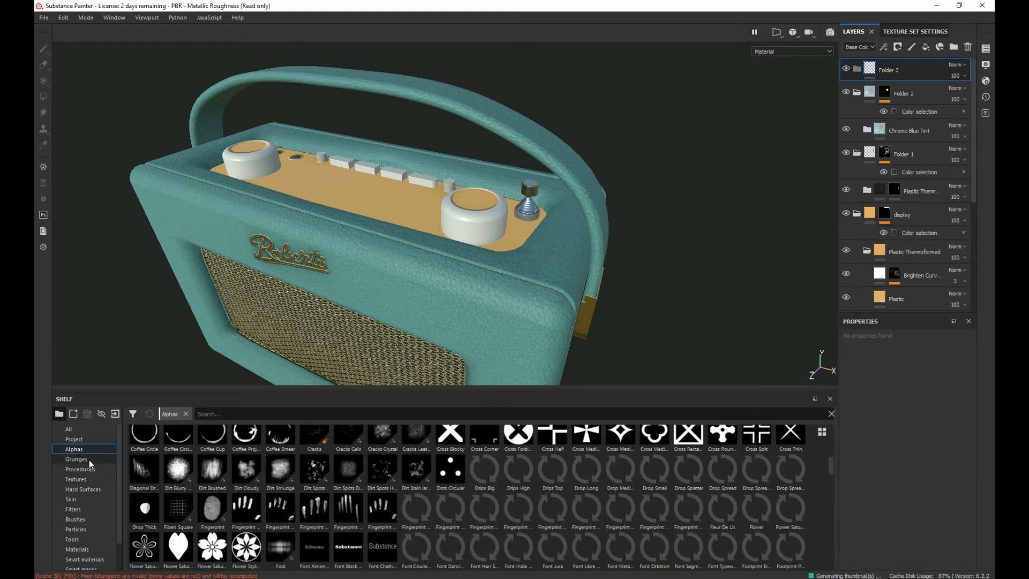
{"action": "scroll", "coordinate": [300, 506], "scroll_direction": "down", "scroll_amount": 10}
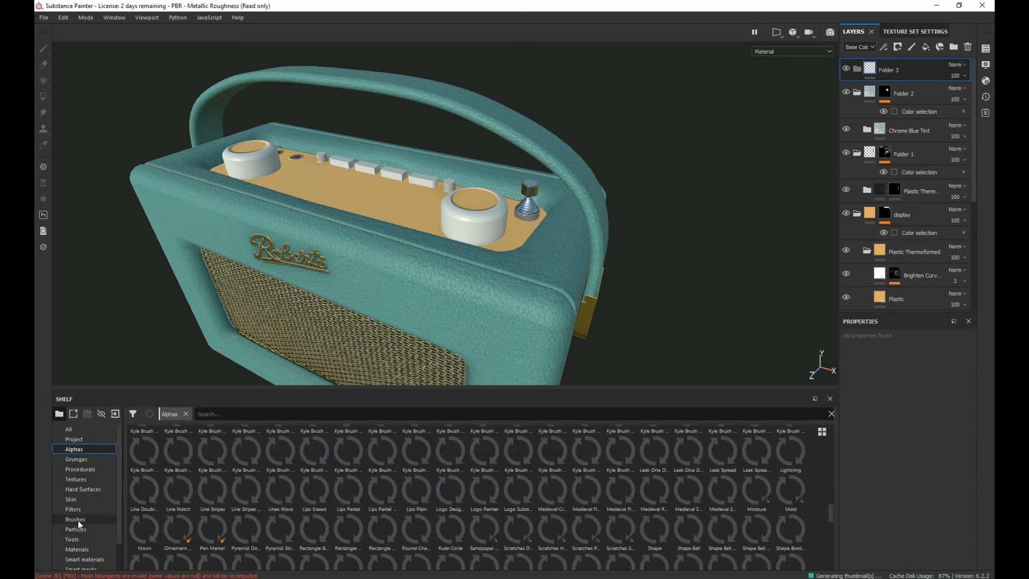
Step: Choose the Shahn brush and paint a trial stroke on a new paint layer, from the Roberts logo across the radio's front
{"action": "left_click", "coordinate": [75, 519]}
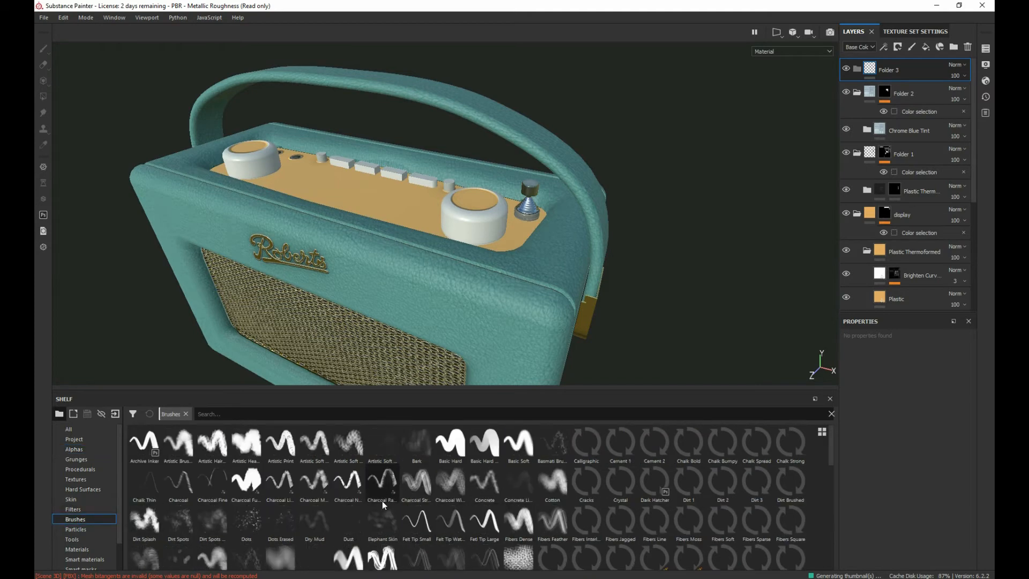
{"action": "scroll", "coordinate": [564, 535], "scroll_direction": "down", "scroll_amount": 5}
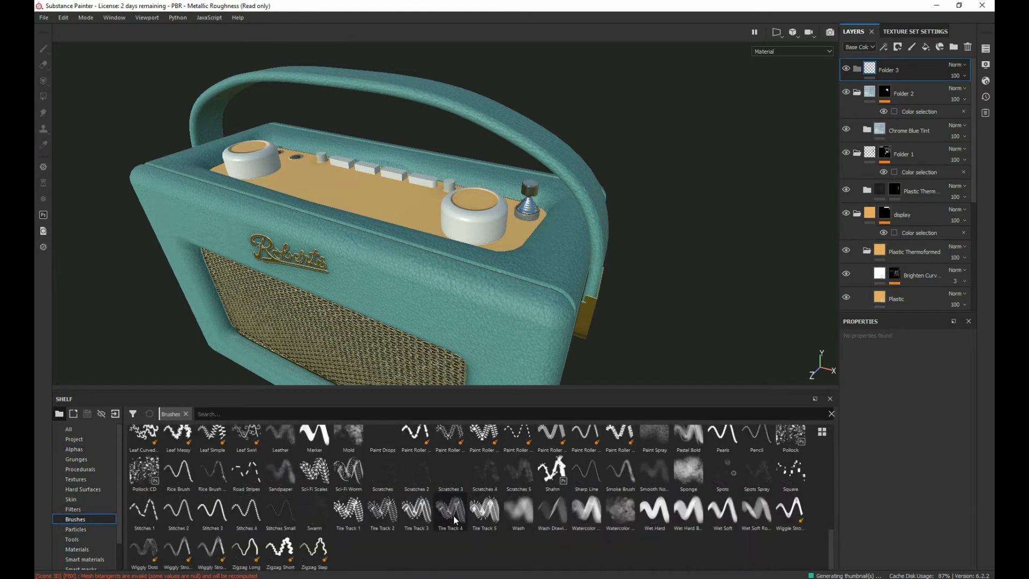
{"action": "left_click", "coordinate": [552, 472]}
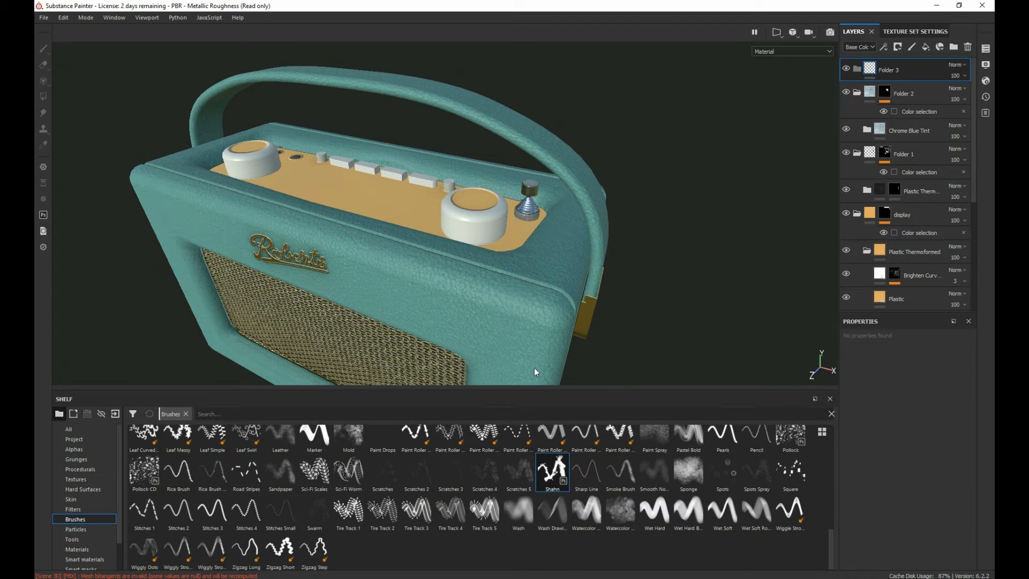
{"action": "left_click", "coordinate": [469, 295]}
{"action": "left_click", "coordinate": [804, 372]}
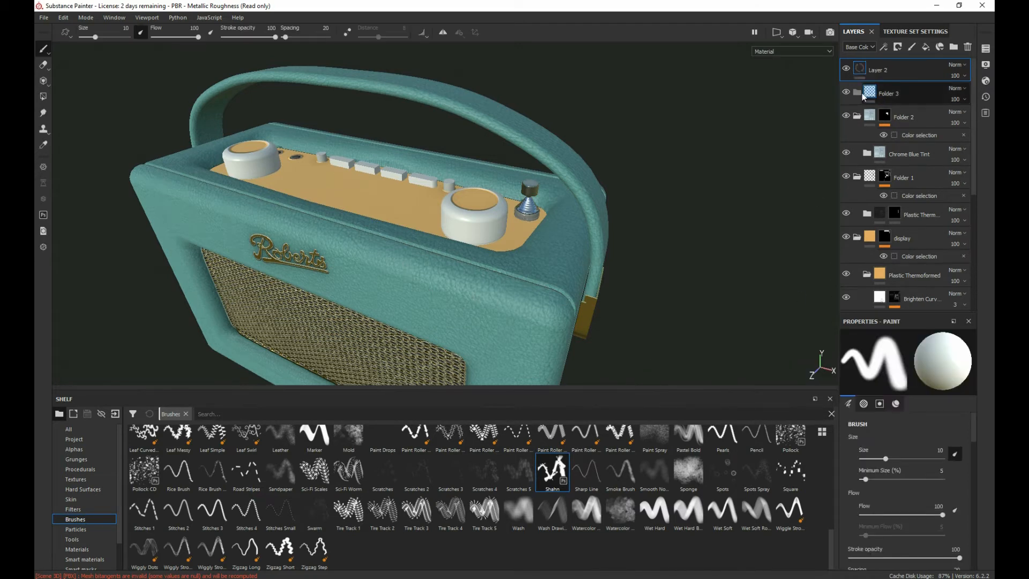
{"action": "left_click_drag", "start_coordinate": [339, 259], "coordinate": [550, 347]}
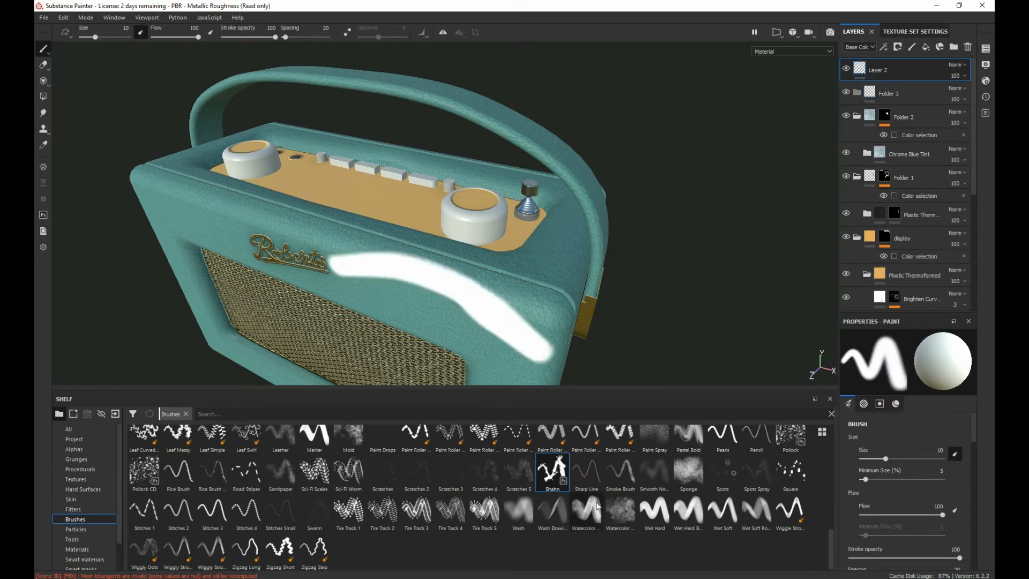
Step: Try another stroke across the radio's front with the Shahn brush and undo the trial strokes
{"action": "left_click", "coordinate": [559, 471]}
{"action": "mouse_move", "coordinate": [461, 293]}
{"action": "left_mouse_down"}
{"action": "mouse_move", "coordinate": [306, 236]}
{"action": "mouse_move", "coordinate": [182, 219]}
{"action": "mouse_move", "coordinate": [258, 220]}
{"action": "left_mouse_up"}
{"action": "key", "text": "ctrl+z"}
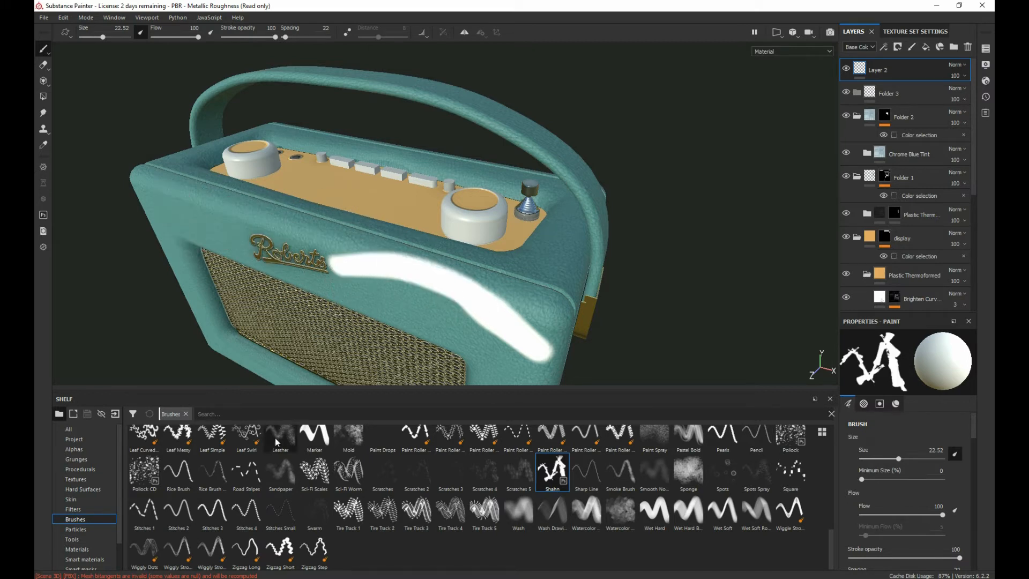
{"action": "key", "text": "ctrl+z"}
Step: Choose the Road Stripes brush, test it with a stroke above the Roberts logo, and undo the stroke
{"action": "left_click", "coordinate": [236, 472]}
{"action": "left_click_drag", "start_coordinate": [183, 203], "coordinate": [478, 298]}
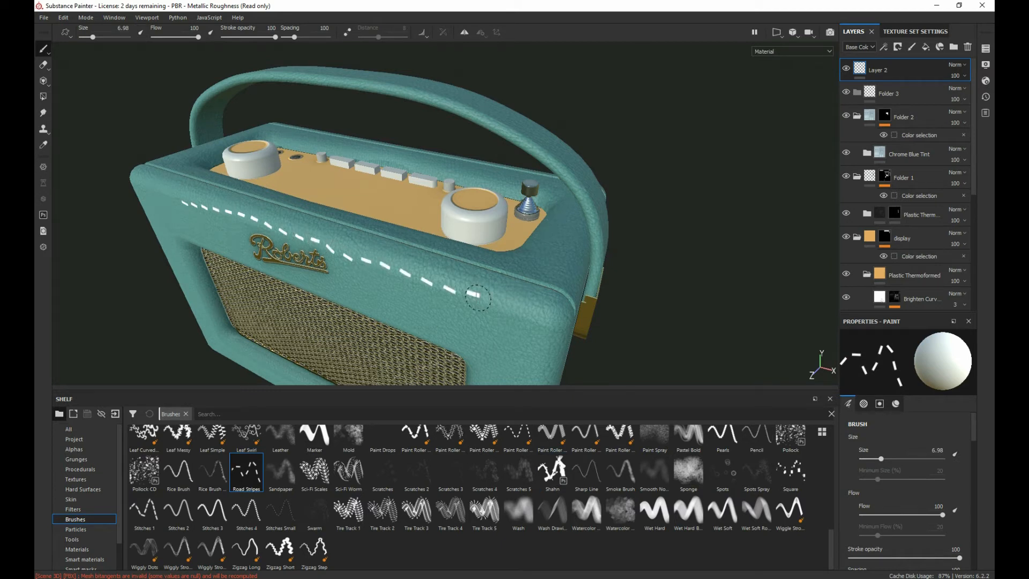
{"action": "key", "text": "ctrl+z"}
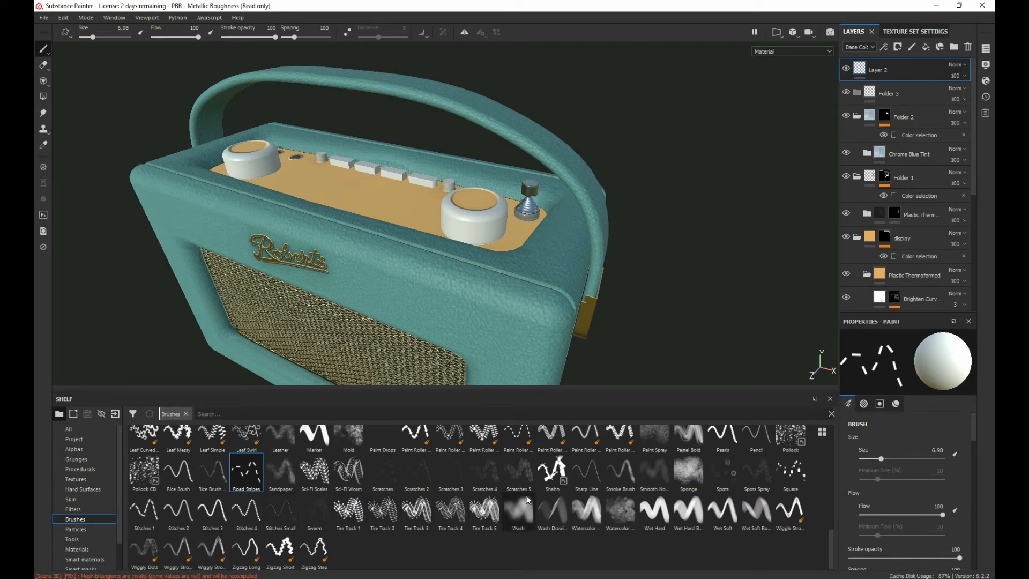
Step: Search the brushes for "sti" and the alphas for "stitch", and apply the Stitch Generator alpha to the brush
{"action": "left_click", "coordinate": [260, 413]}
{"action": "type", "text": "sti"}
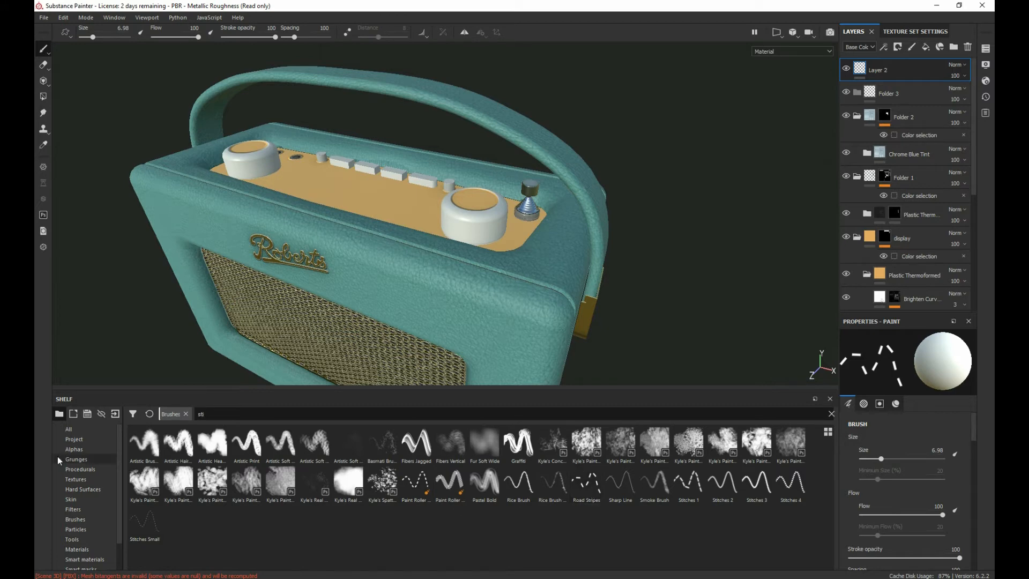
{"action": "left_click", "coordinate": [85, 449]}
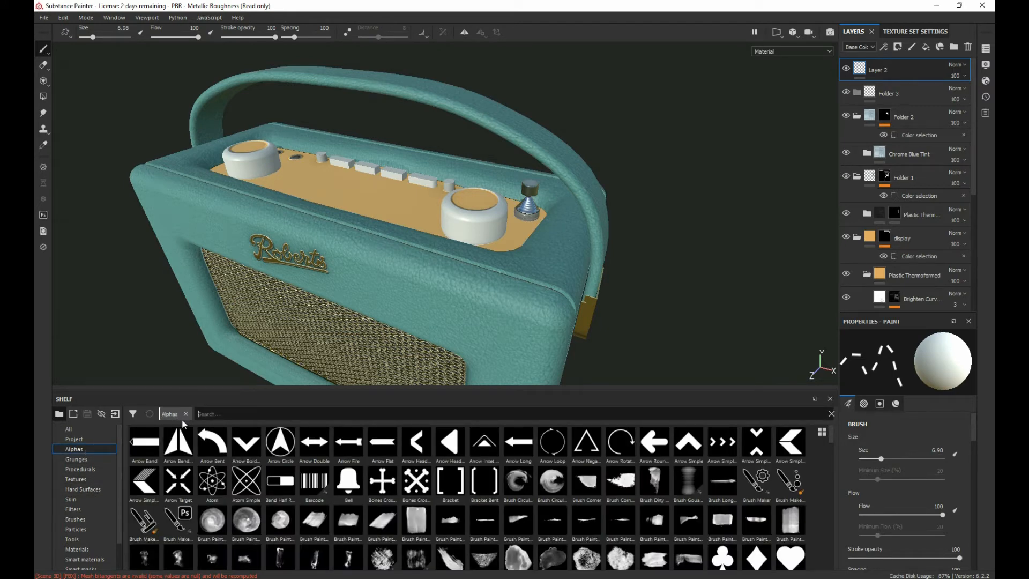
{"action": "type", "text": "stitch"}
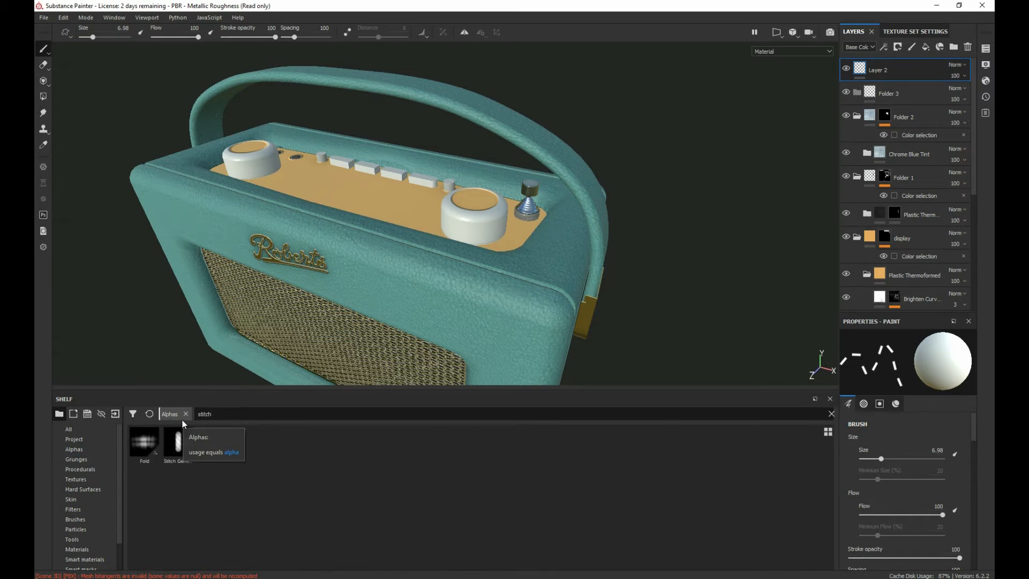
{"action": "left_click", "coordinate": [180, 445]}
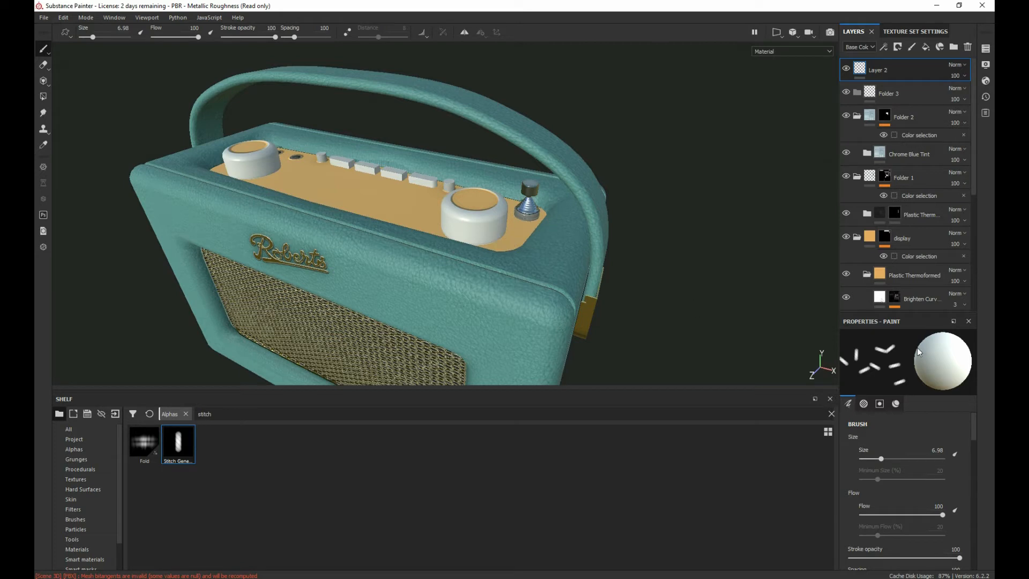
Step: Try the Stitch Generator alpha with two strokes on the radio's front and undo them
{"action": "left_click_drag", "start_coordinate": [336, 249], "coordinate": [513, 315]}
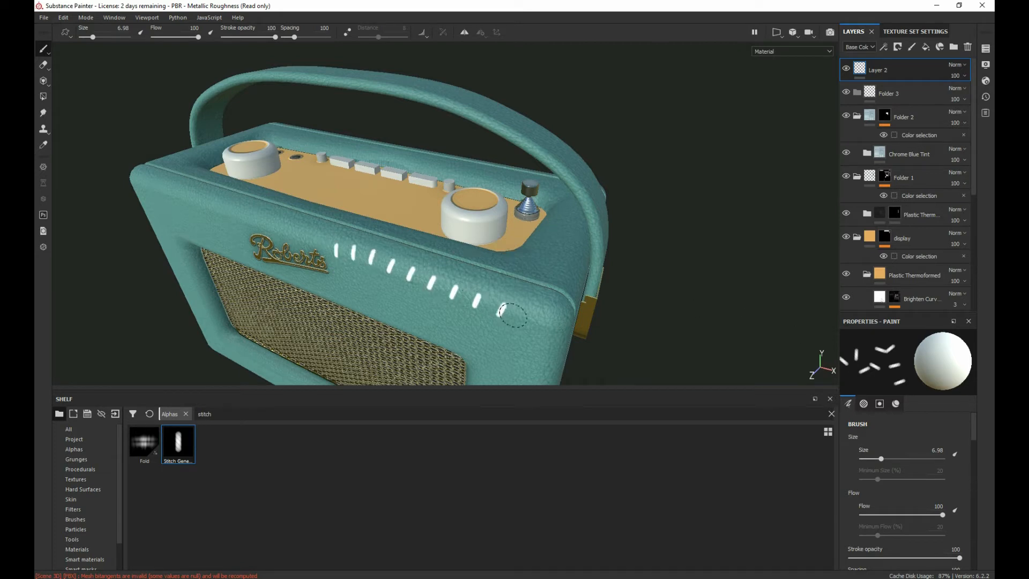
{"action": "key", "text": "ctrl+z"}
{"action": "left_click_drag", "start_coordinate": [381, 238], "coordinate": [420, 333]}
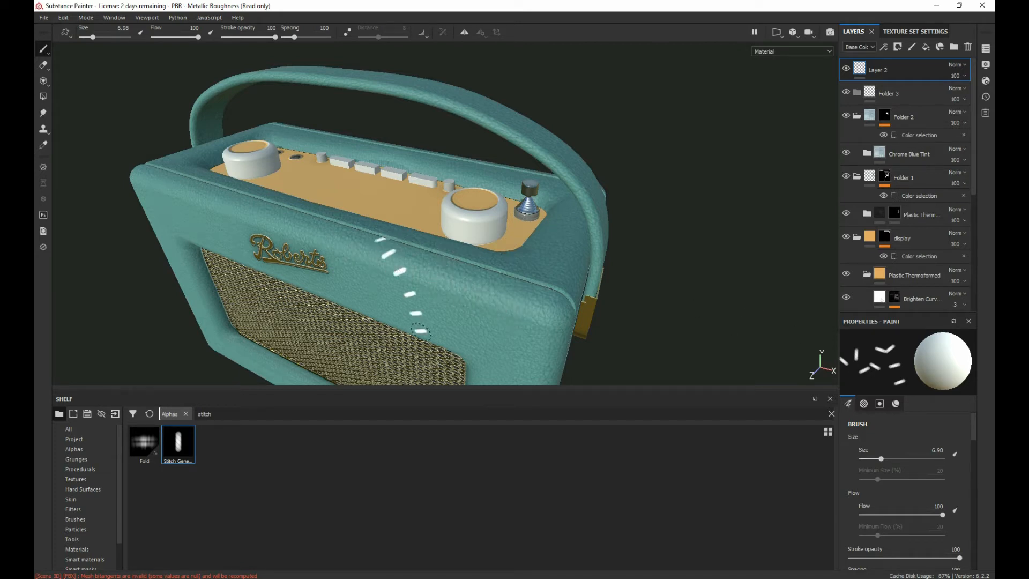
{"action": "key", "text": "ctrl+z"}
Step: Try the Fold alpha with a stroke beside the Roberts logo and undo it
{"action": "left_click", "coordinate": [144, 442]}
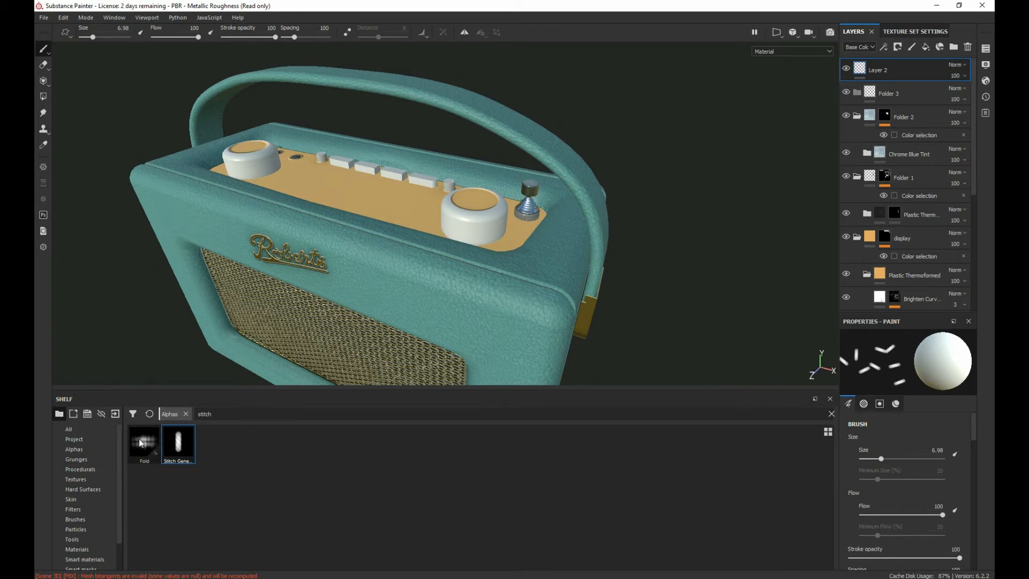
{"action": "left_click_drag", "start_coordinate": [350, 261], "coordinate": [496, 305]}
{"action": "key", "text": "ctrl+z"}
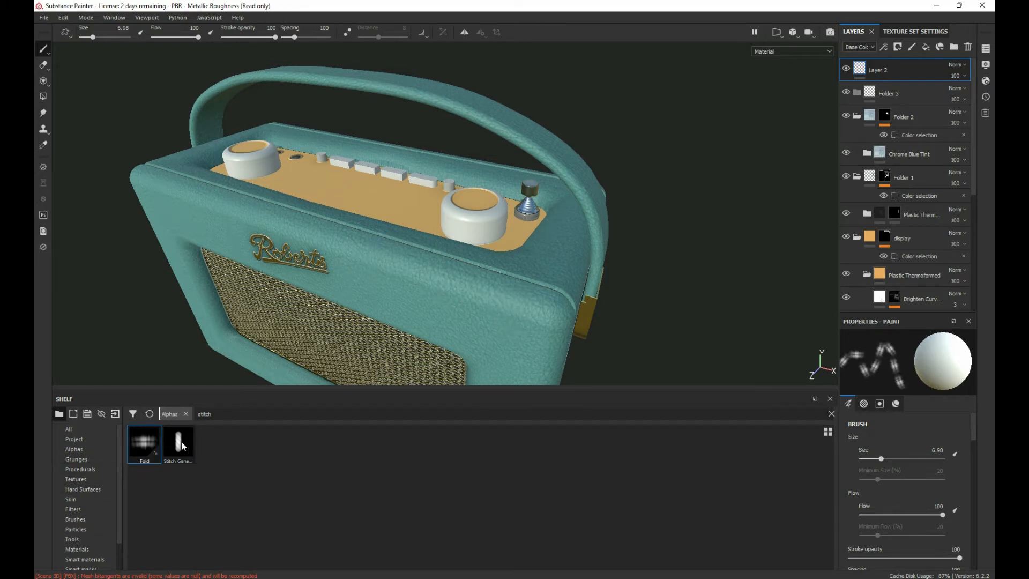
{"action": "mouse_move", "coordinate": [183, 446]}
Step: Set the brush angle to 0, test it with a Fold stroke on the radio's front, and undo the stroke
{"action": "scroll", "coordinate": [897, 450], "scroll_direction": "down", "scroll_amount": 3}
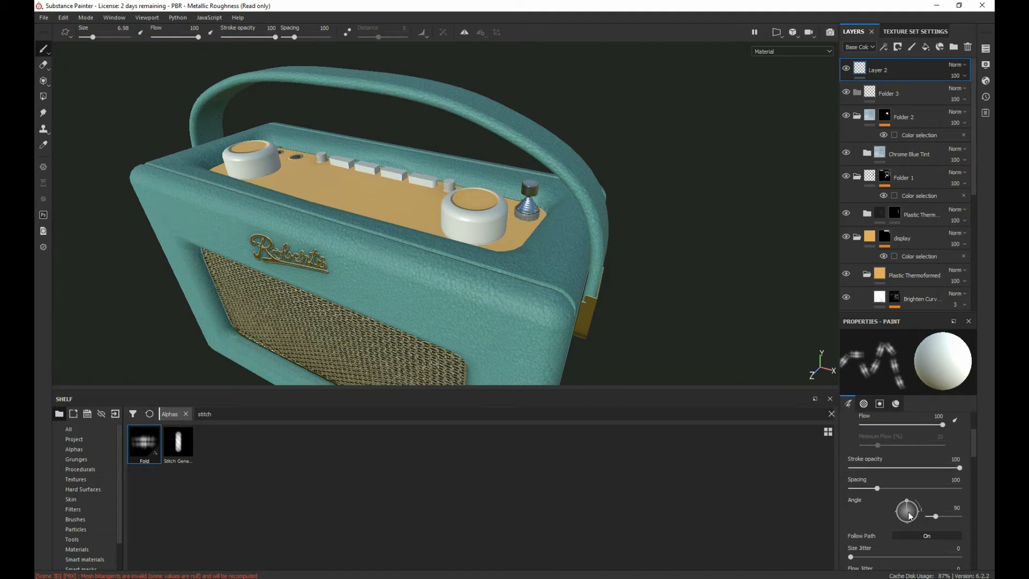
{"action": "left_click_drag", "start_coordinate": [910, 516], "coordinate": [918, 513]}
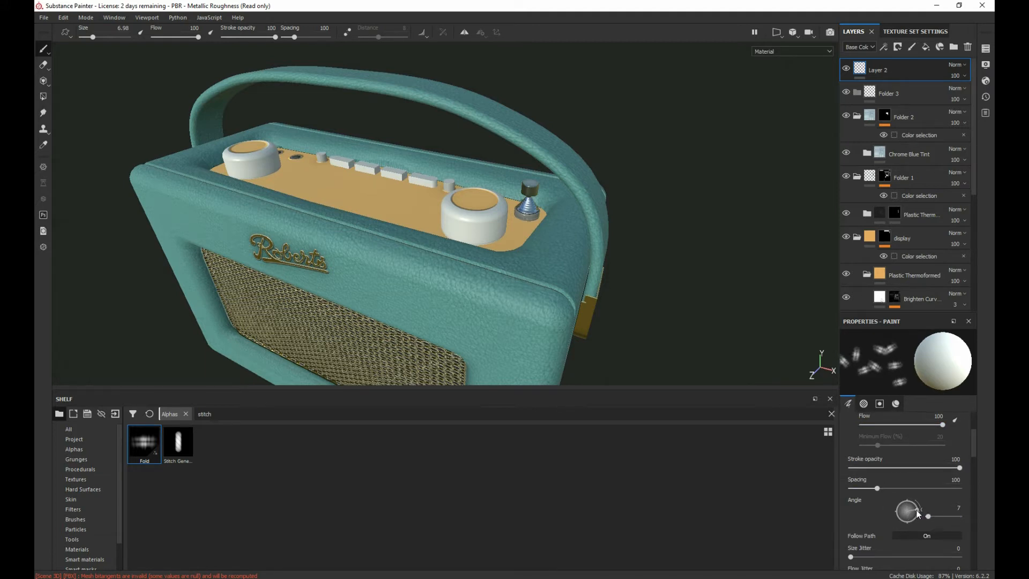
{"action": "left_click", "coordinate": [959, 507]}
{"action": "type", "text": "0"}
{"action": "key", "text": "Return"}
{"action": "left_click_drag", "start_coordinate": [386, 273], "coordinate": [481, 322]}
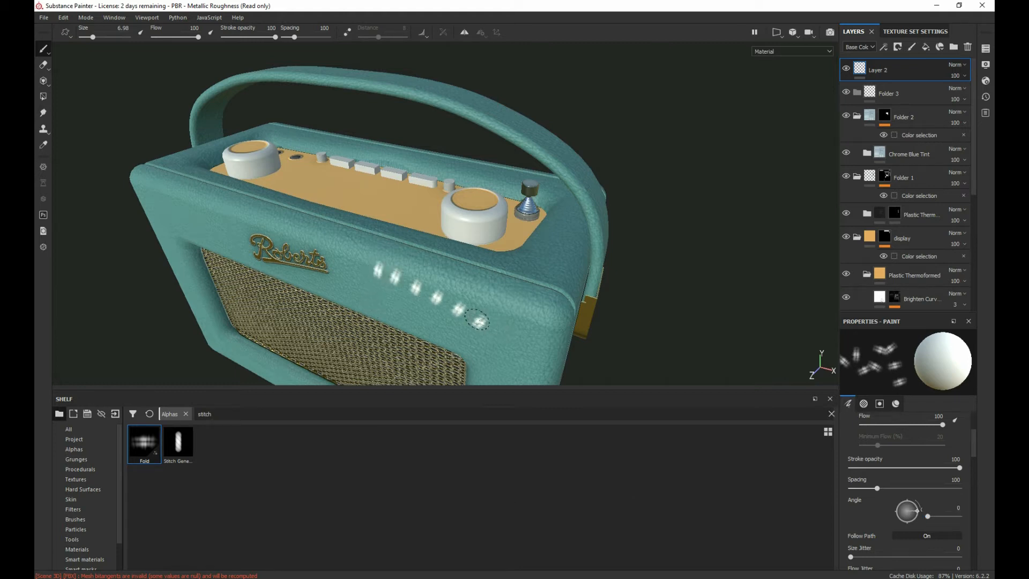
{"action": "key", "text": "ctrl+z"}
Step: Reapply the Stitch Generator alpha, test it end to end on the radio's front, and undo the stroke
{"action": "left_click", "coordinate": [177, 449]}
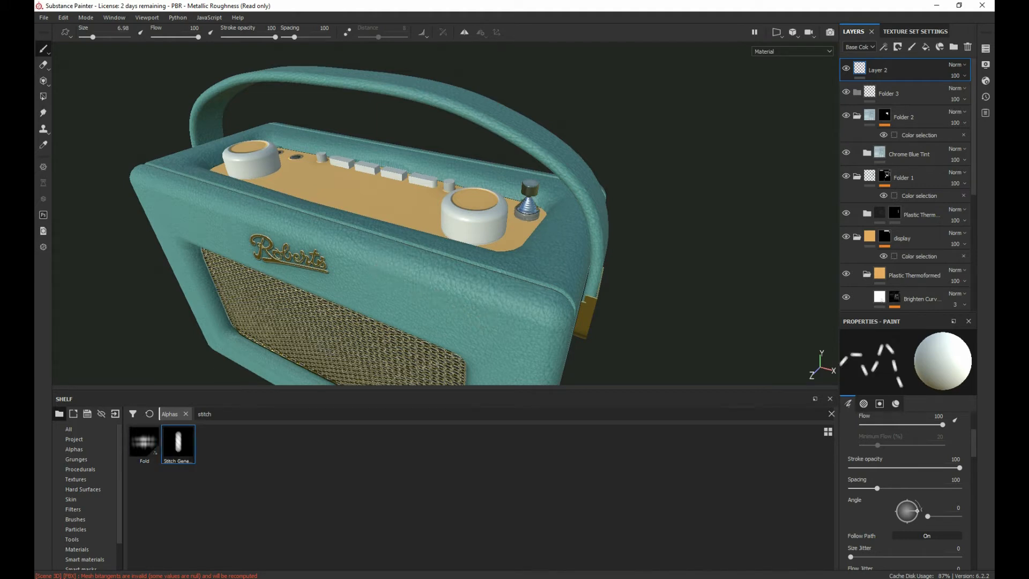
{"action": "mouse_move", "coordinate": [333, 284]}
{"action": "left_mouse_down"}
{"action": "mouse_move", "coordinate": [429, 305]}
{"action": "mouse_move", "coordinate": [485, 336]}
{"action": "left_mouse_up"}
{"action": "key", "text": "ctrl+z"}
Step: Switch the viewport to the 2D UV layout and frame the handle strap's UV island
{"action": "left_click", "coordinate": [784, 31]}
{"action": "left_click", "coordinate": [793, 69]}
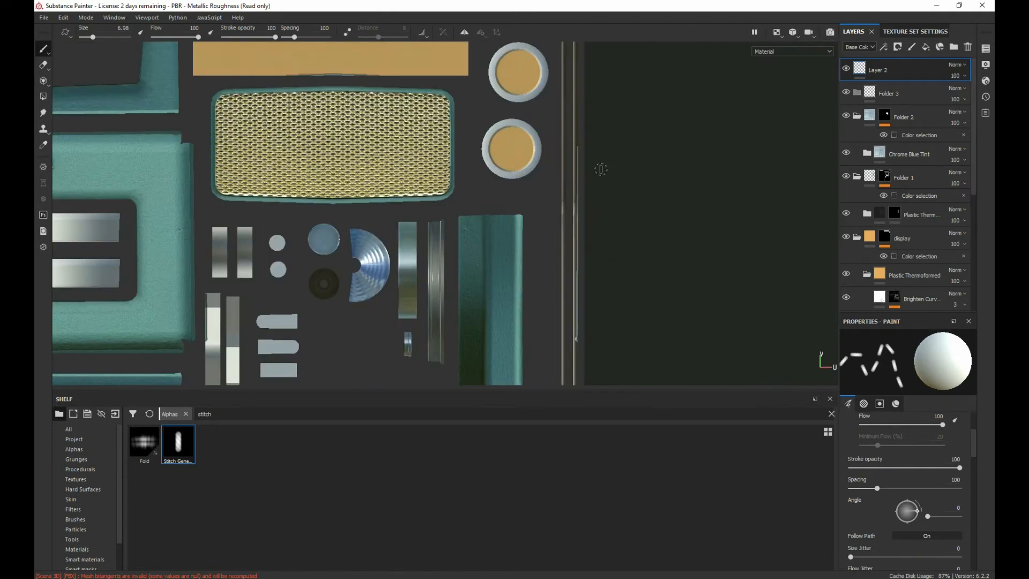
{"action": "scroll", "coordinate": [467, 220], "scroll_direction": "down", "scroll_amount": 6}
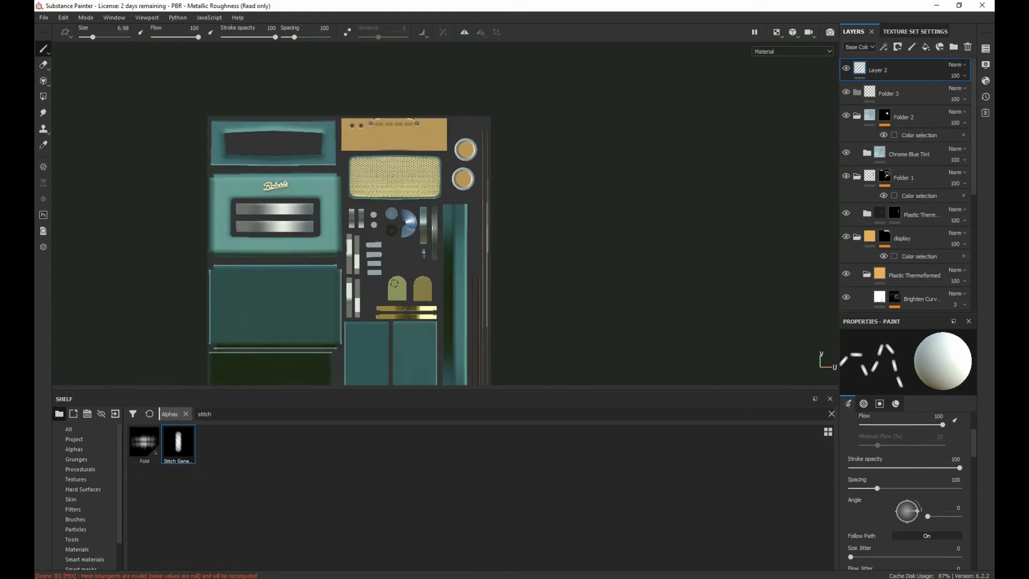
{"action": "middle_click_drag", "start_coordinate": [394, 283], "coordinate": [360, 199]}
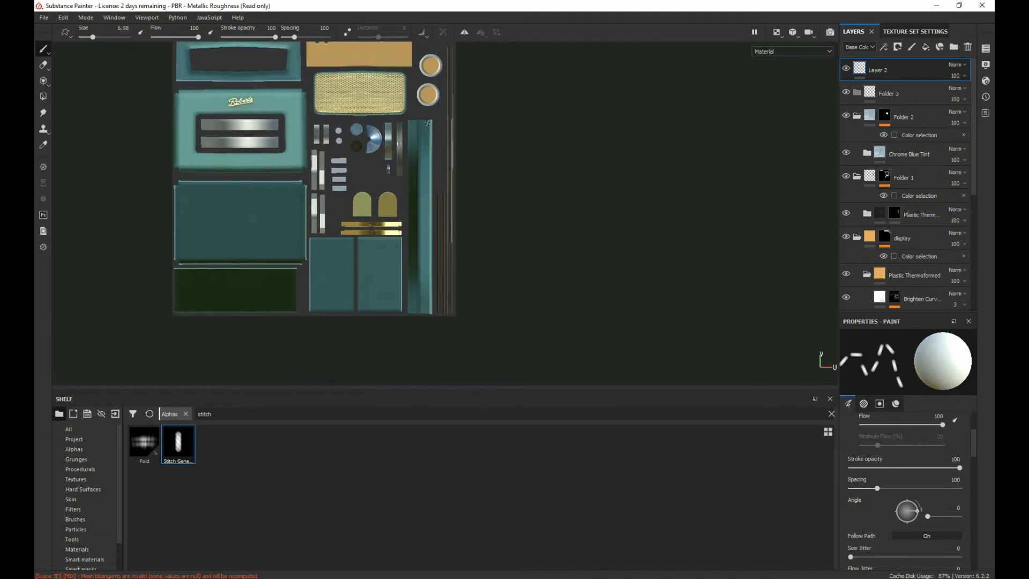
{"action": "scroll", "coordinate": [424, 129], "scroll_direction": "down", "scroll_amount": 4}
{"action": "scroll", "coordinate": [421, 132], "scroll_direction": "up", "scroll_amount": 10}
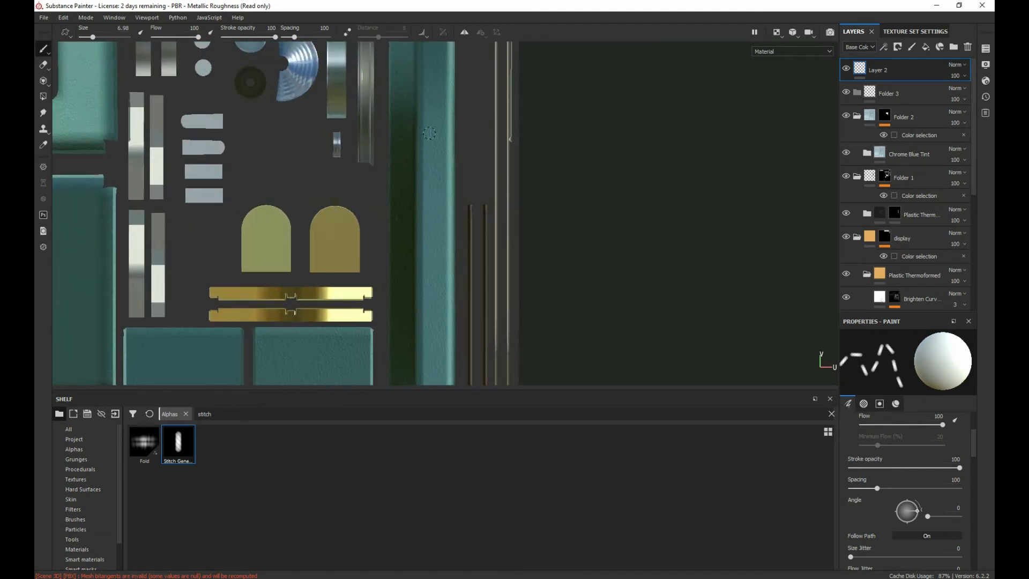
Step: Set the stitch brush's base color to a slightly darkened off-white
{"action": "scroll", "coordinate": [906, 450], "scroll_direction": "down", "scroll_amount": 3}
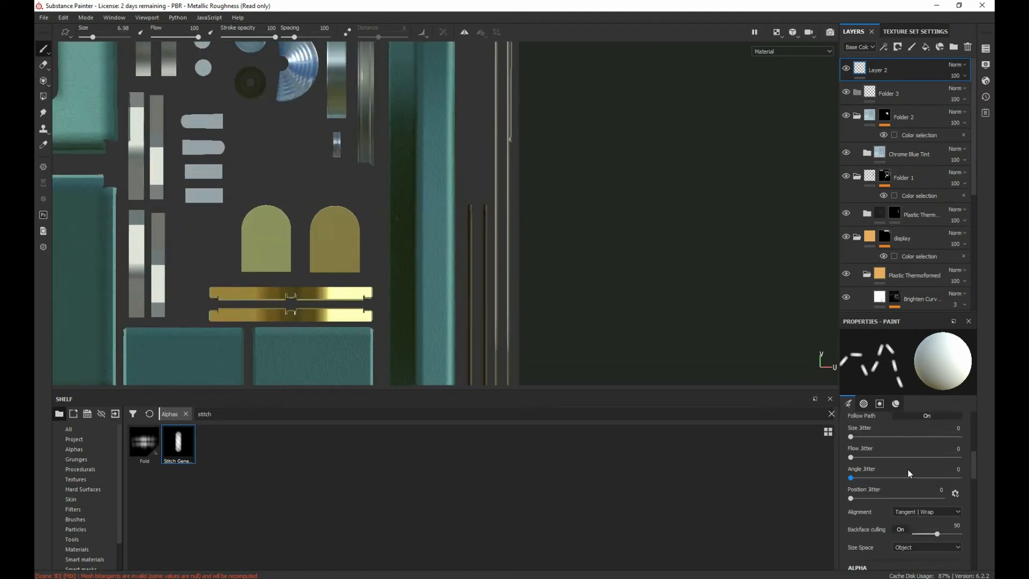
{"action": "scroll", "coordinate": [929, 461], "scroll_direction": "down", "scroll_amount": 4}
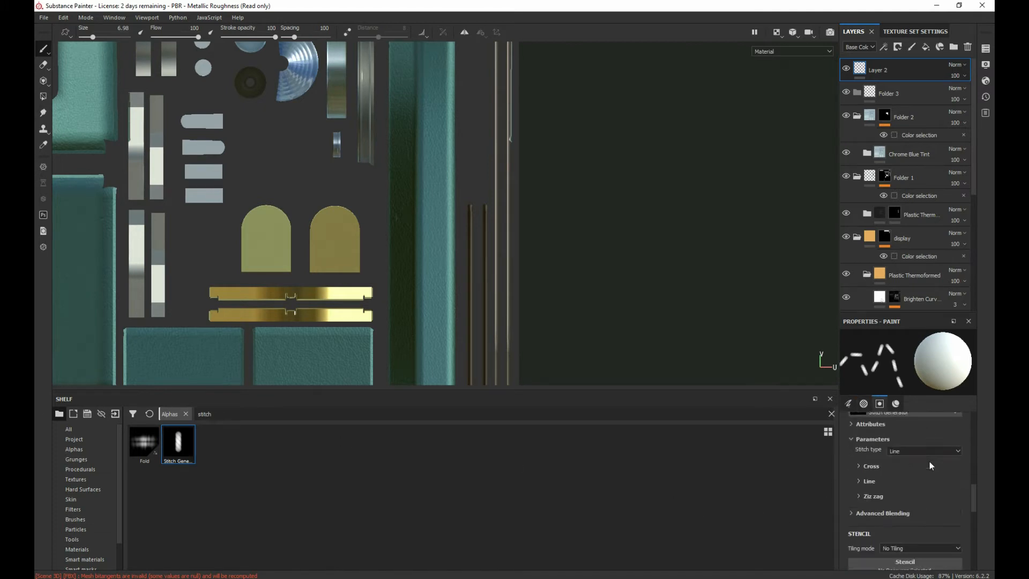
{"action": "scroll", "coordinate": [884, 476], "scroll_direction": "down", "scroll_amount": 4}
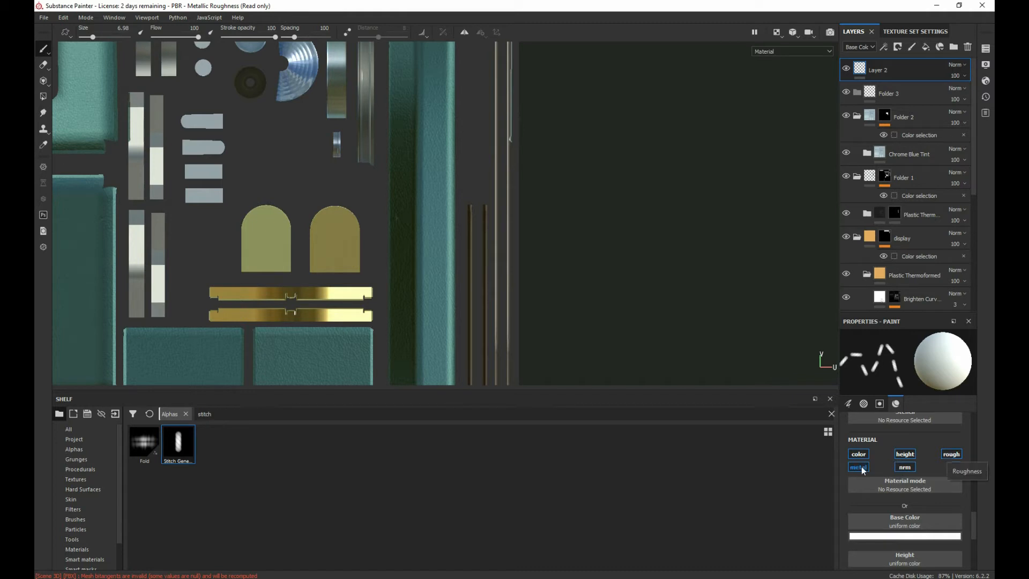
{"action": "scroll", "coordinate": [926, 461], "scroll_direction": "down", "scroll_amount": 3}
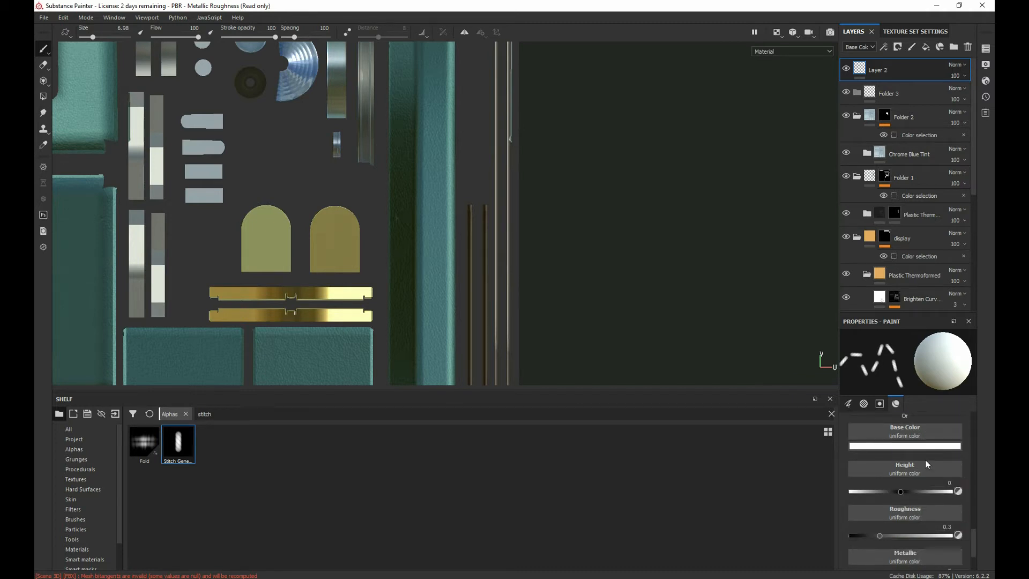
{"action": "left_click", "coordinate": [897, 445]}
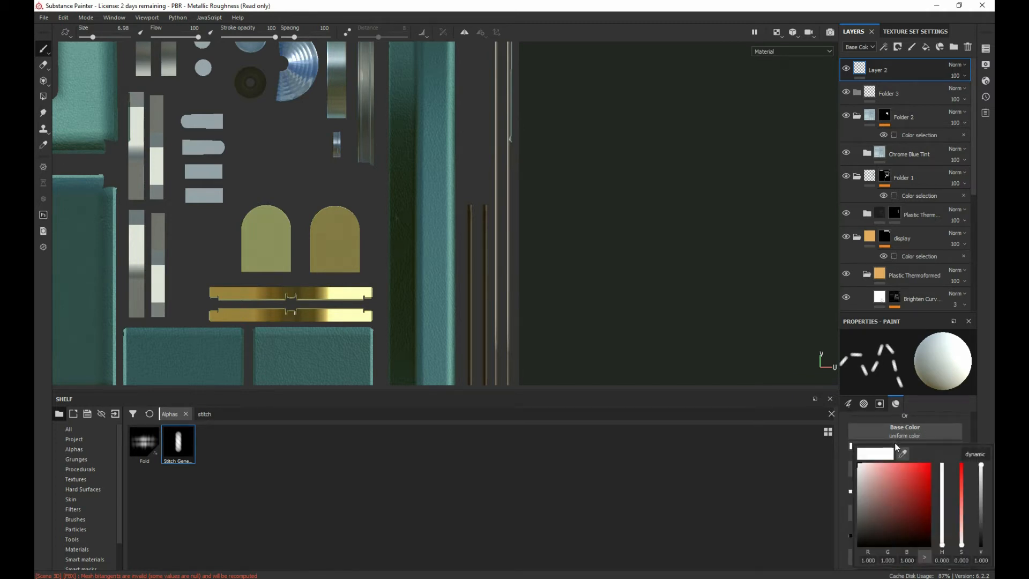
{"action": "left_click", "coordinate": [861, 472]}
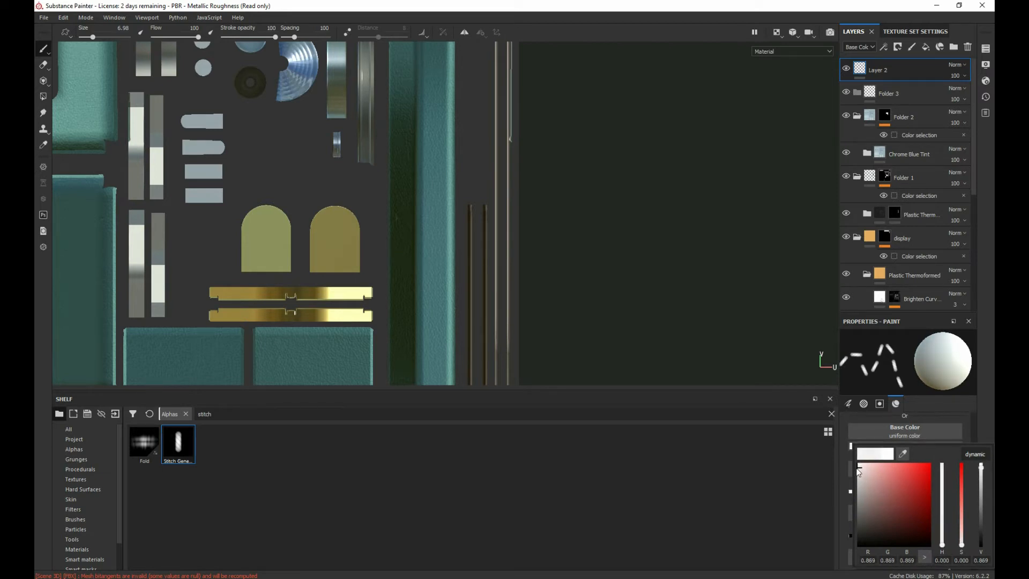
{"action": "left_click_drag", "start_coordinate": [858, 469], "coordinate": [859, 469]}
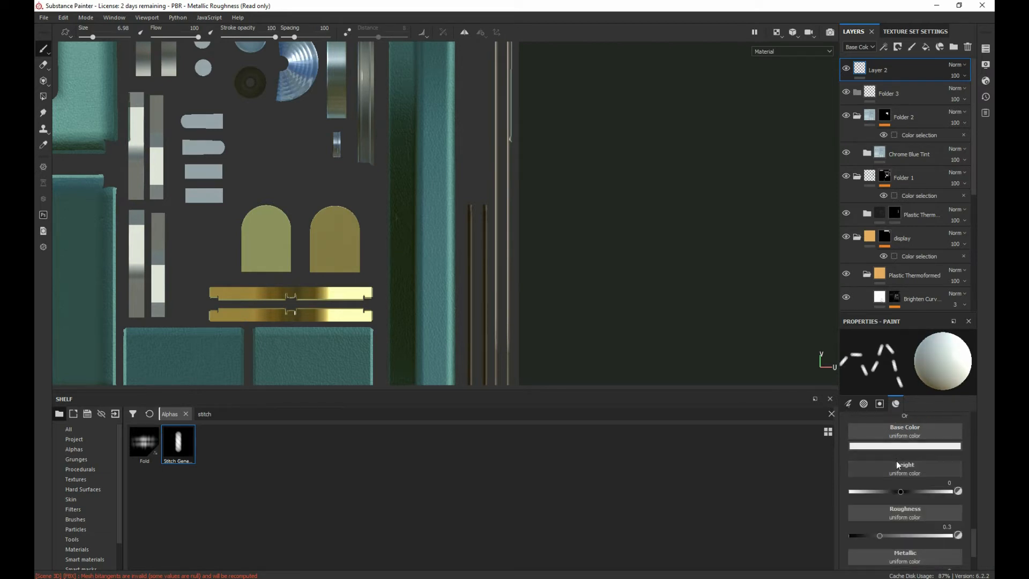
Step: Set the stitch brush's height to 0.6715 and its roughness to 0.8454
{"action": "scroll", "coordinate": [897, 461], "scroll_direction": "down", "scroll_amount": 3}
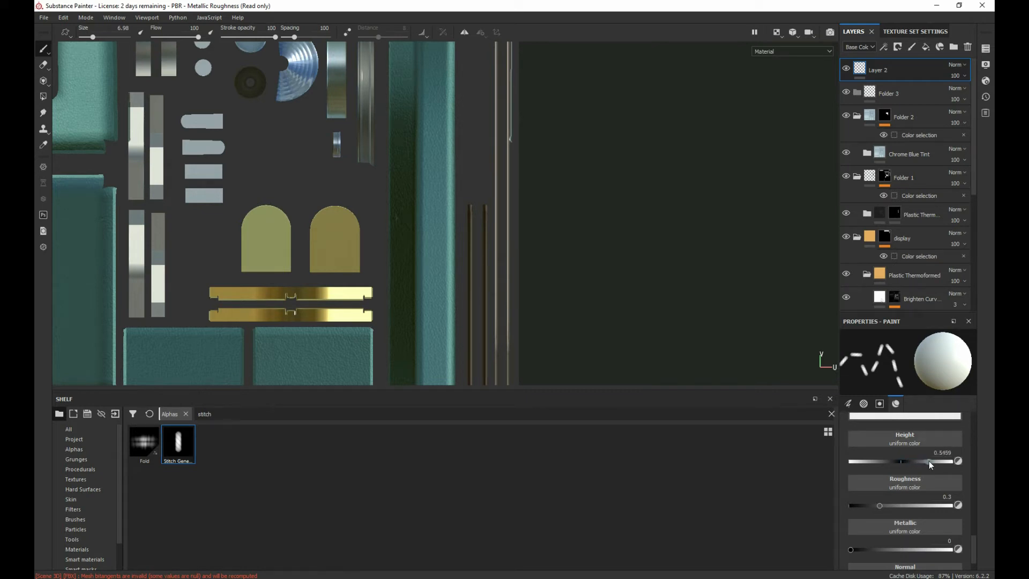
{"action": "scroll", "coordinate": [924, 478], "scroll_direction": "down", "scroll_amount": 1}
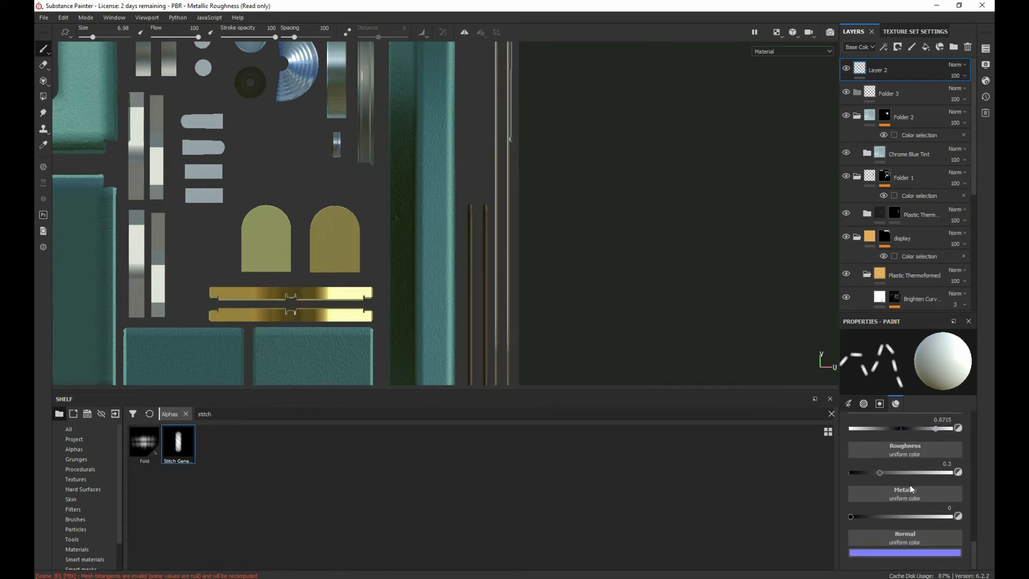
{"action": "left_click_drag", "start_coordinate": [883, 472], "coordinate": [865, 475]}
Step: Reduce the brush size to 5.02 and paint straight stitch lines along the handle strap's UV island and the two arched tab islands
{"action": "scroll", "coordinate": [683, 368], "scroll_direction": "down", "scroll_amount": 2}
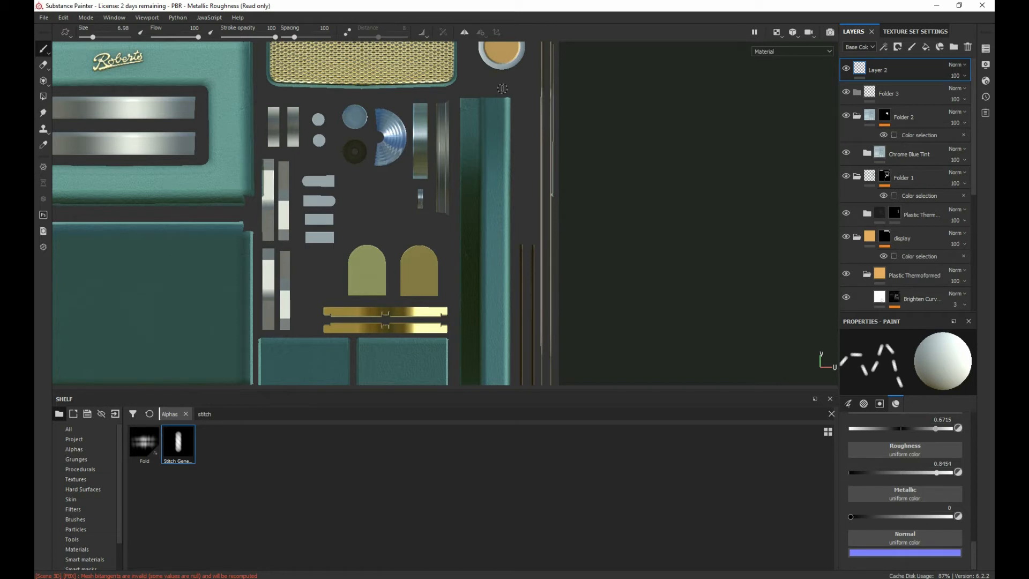
{"action": "key", "text": "bracketleft"}
{"action": "key", "text": "bracketleft"}
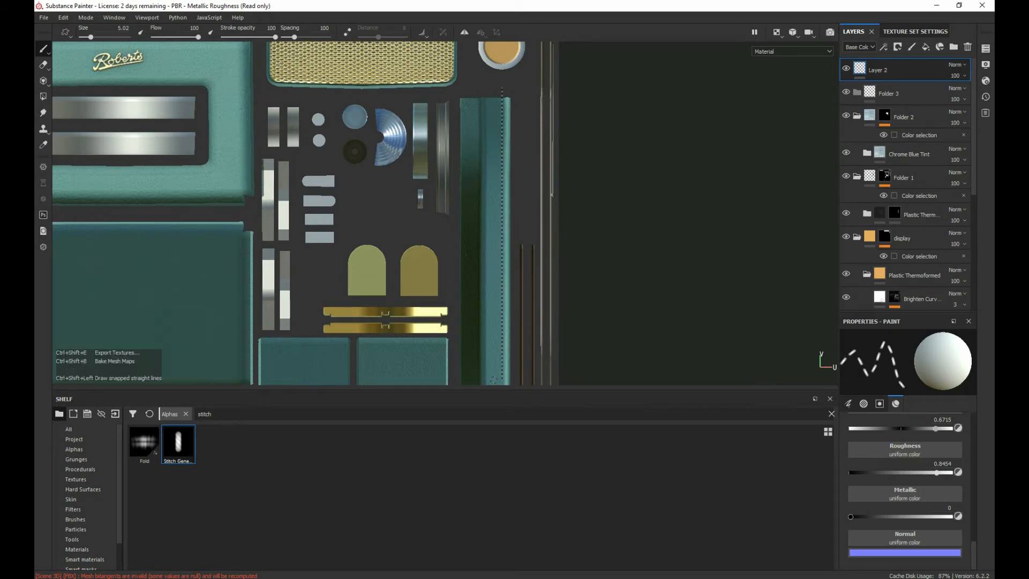
{"action": "scroll", "coordinate": [535, 283], "scroll_direction": "up", "scroll_amount": 2}
{"action": "scroll", "coordinate": [589, 311], "scroll_direction": "down", "scroll_amount": 4}
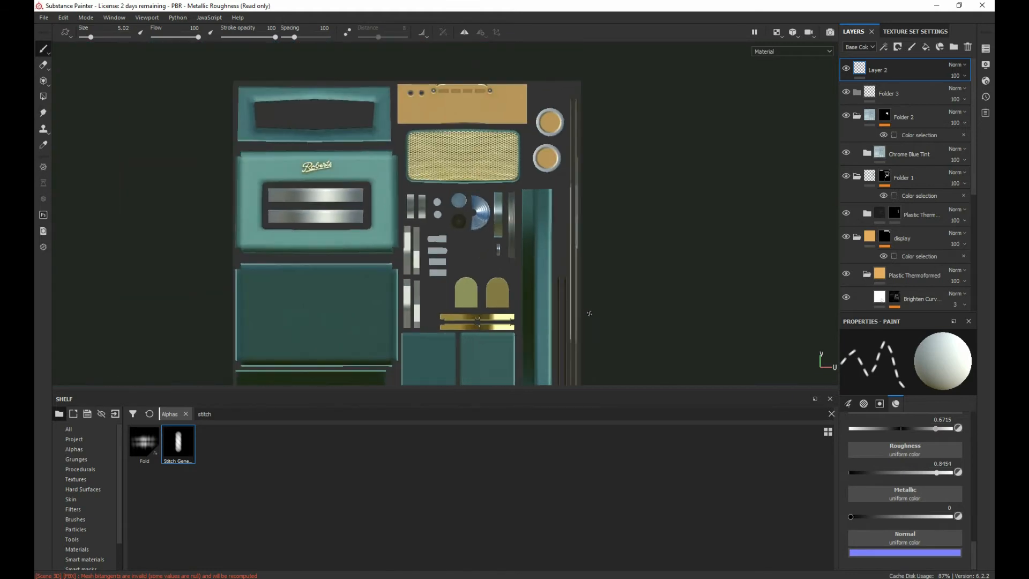
{"action": "middle_click_drag", "start_coordinate": [652, 316], "coordinate": [622, 232], "text": "alt"}
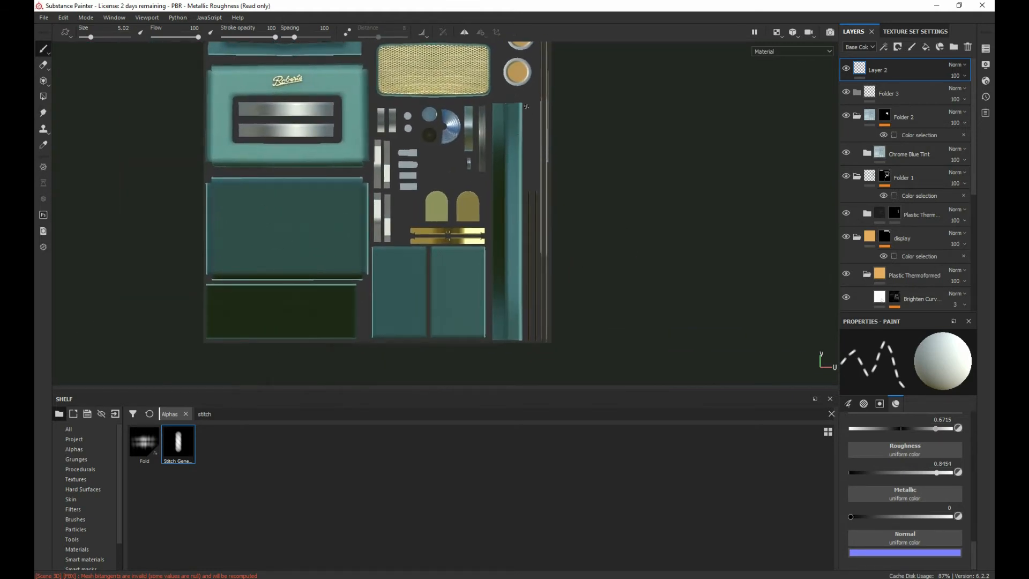
{"action": "left_click", "coordinate": [518, 353], "text": "shift"}
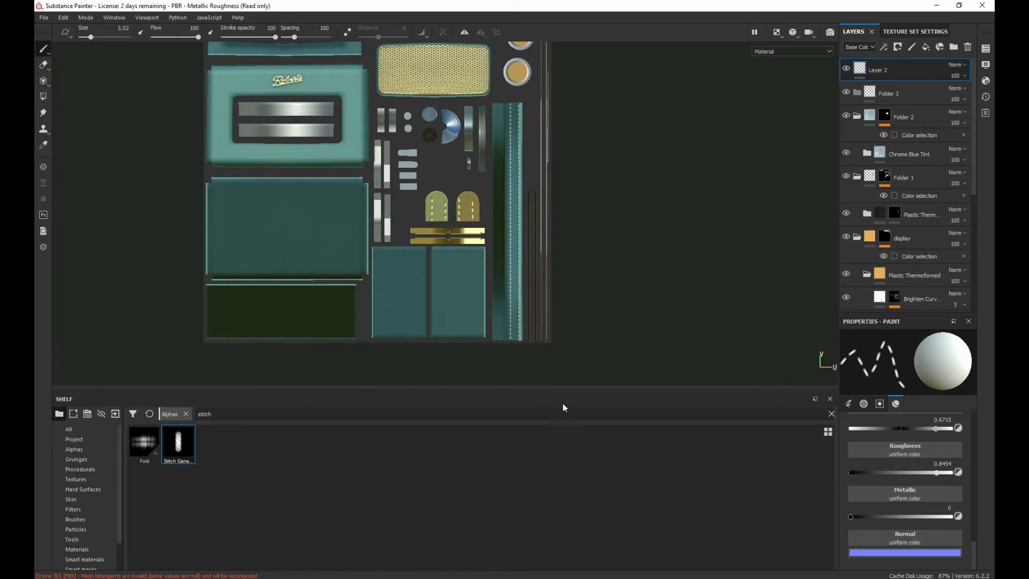
Step: Check the stitch lines on the strap's UV island up close and return the viewport to the 3D view
{"action": "scroll", "coordinate": [540, 320], "scroll_direction": "down", "scroll_amount": 3}
{"action": "scroll", "coordinate": [536, 305], "scroll_direction": "up", "scroll_amount": 8}
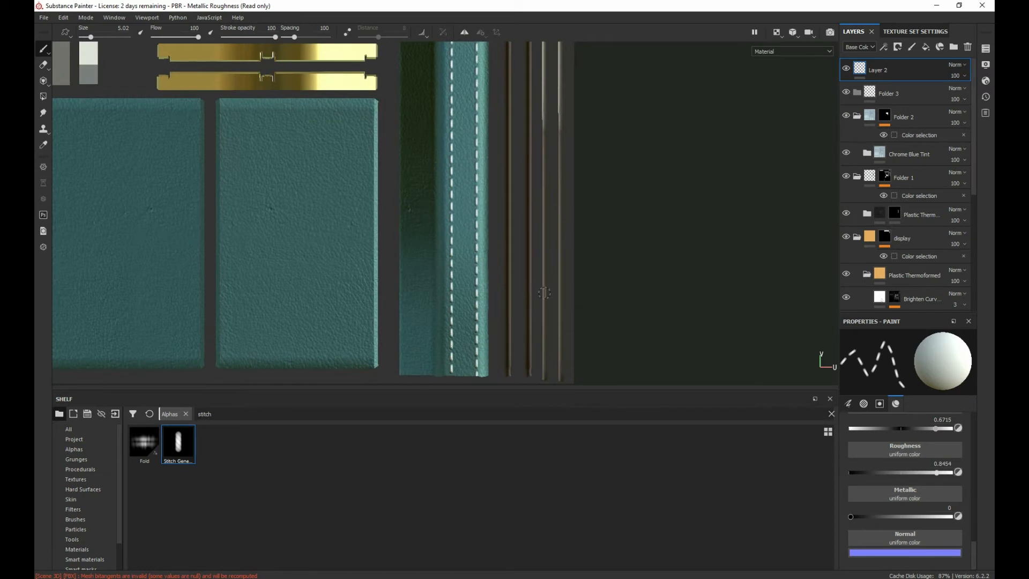
{"action": "left_click", "coordinate": [780, 37]}
{"action": "left_click", "coordinate": [799, 59]}
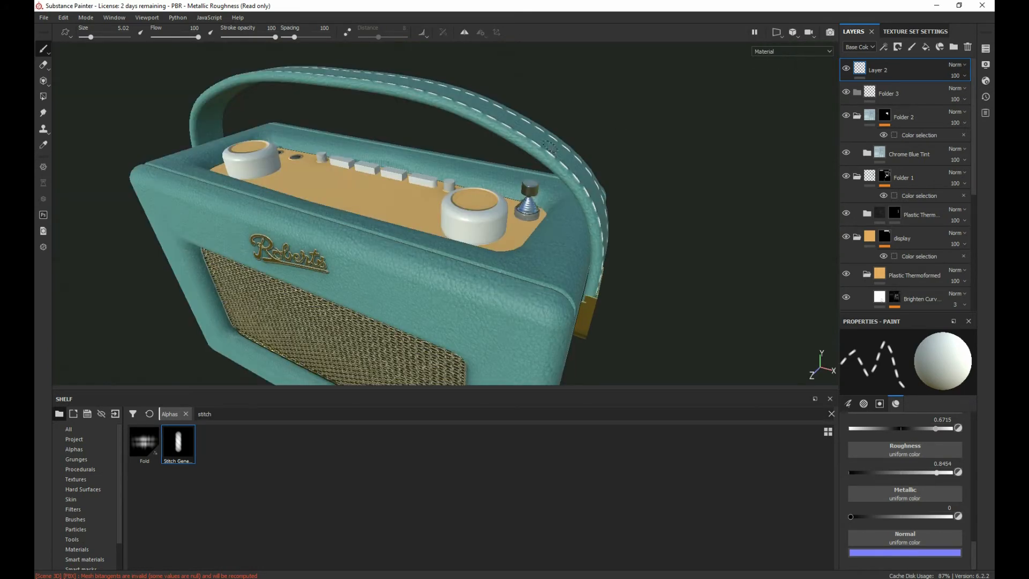
Step: Undo the stitch lines painted on the handle strap and switch the viewport to the 2D UV view
{"action": "left_click_drag", "start_coordinate": [515, 174], "coordinate": [468, 168], "text": "alt"}
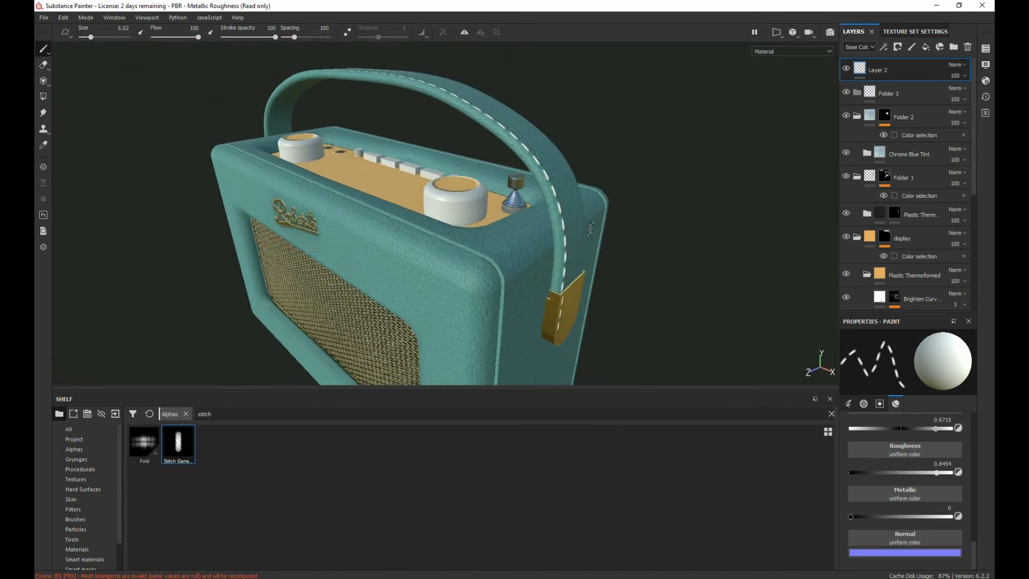
{"action": "key", "text": "ctrl+z"}
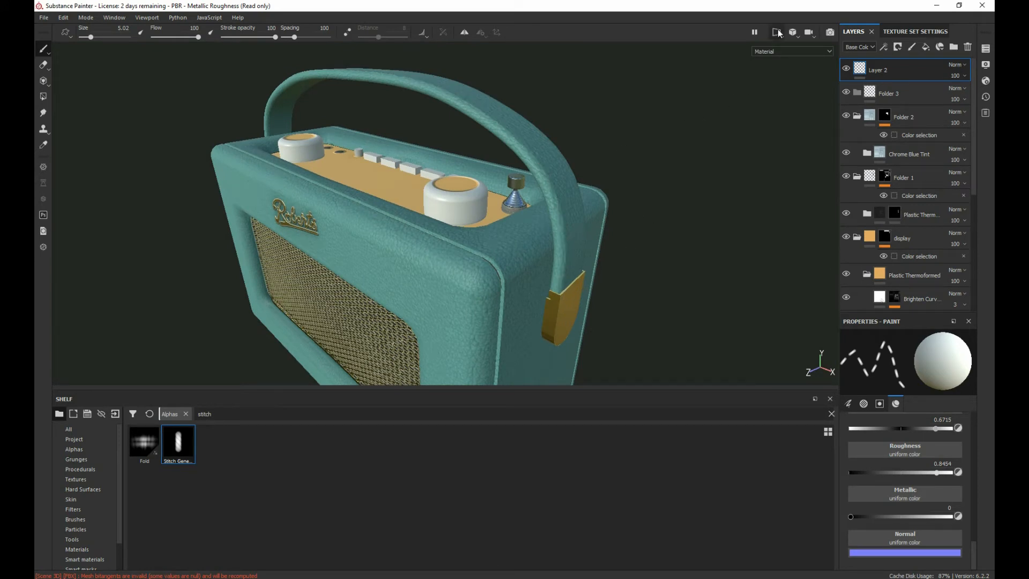
{"action": "left_click", "coordinate": [779, 33]}
{"action": "left_click", "coordinate": [792, 72]}
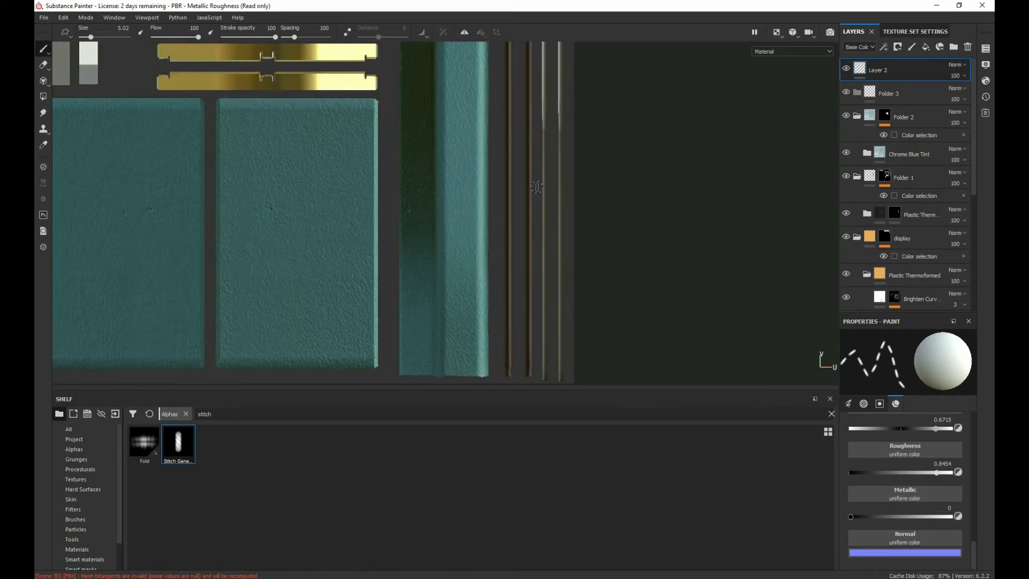
Step: Set the stitch brush's alignment to UV
{"action": "scroll", "coordinate": [537, 187], "scroll_direction": "up", "scroll_amount": 2}
{"action": "scroll", "coordinate": [538, 191], "scroll_direction": "down", "scroll_amount": 5}
{"action": "middle_click_drag", "start_coordinate": [493, 183], "coordinate": [484, 279], "text": "alt"}
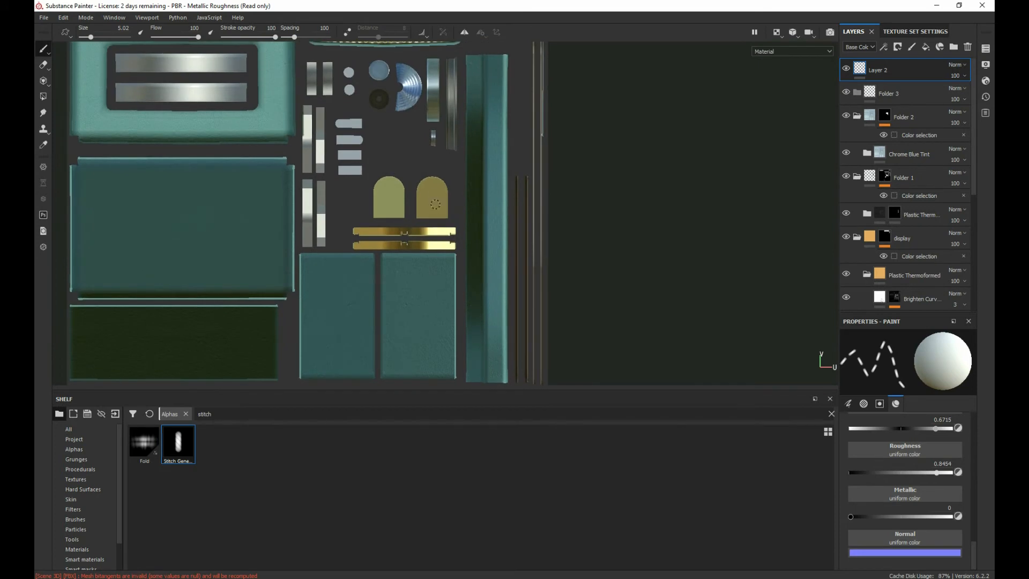
{"action": "right_click", "coordinate": [500, 145]}
{"action": "left_click", "coordinate": [555, 231]}
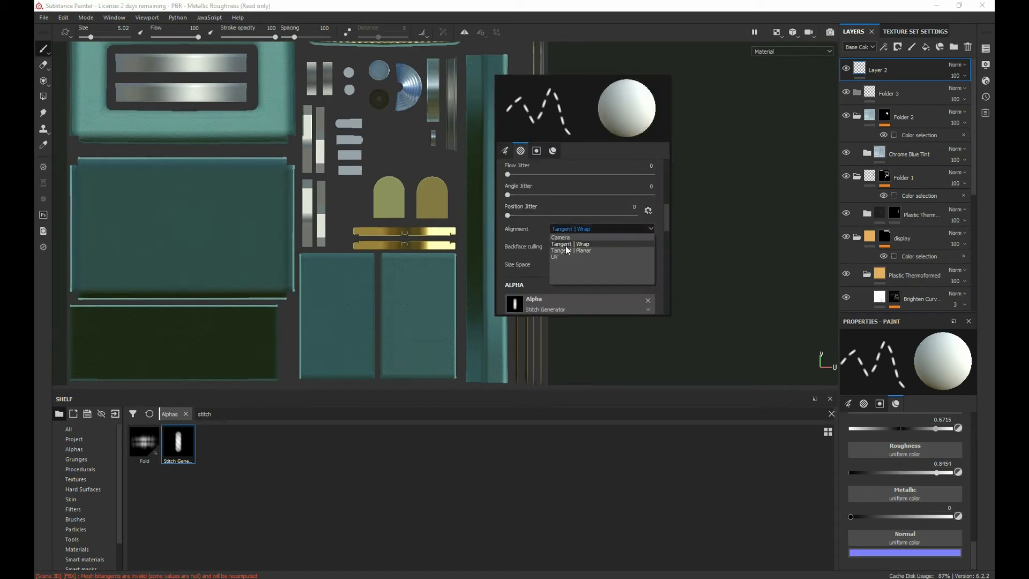
{"action": "left_click", "coordinate": [571, 257]}
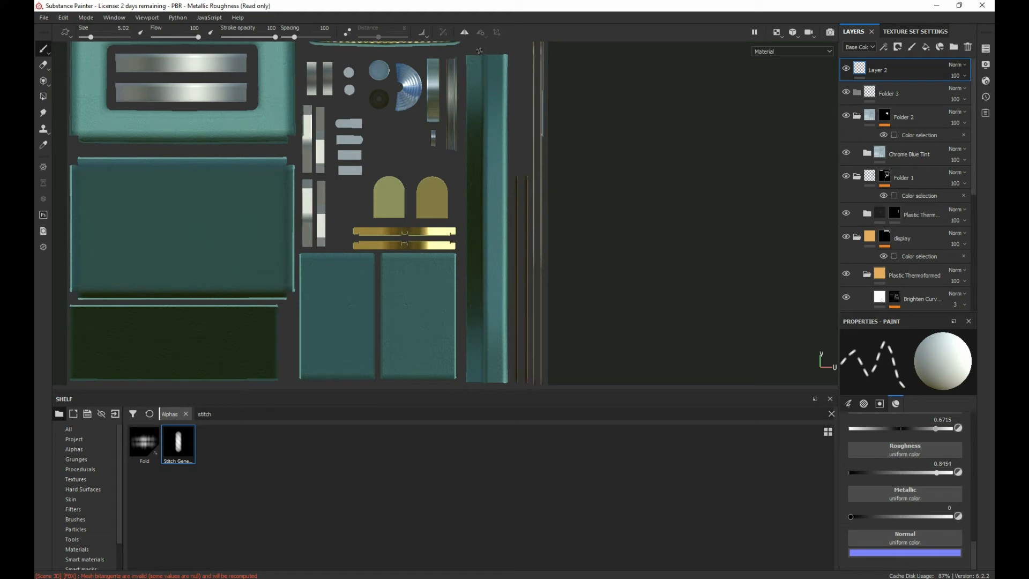
Step: Paint two parallel straight stitch lines along the full length of the handle strap's UV island
{"action": "scroll", "coordinate": [502, 236], "scroll_direction": "up", "scroll_amount": 2}
{"action": "scroll", "coordinate": [485, 291], "scroll_direction": "down", "scroll_amount": 4}
{"action": "middle_click_drag", "start_coordinate": [601, 324], "coordinate": [596, 287], "text": "alt"}
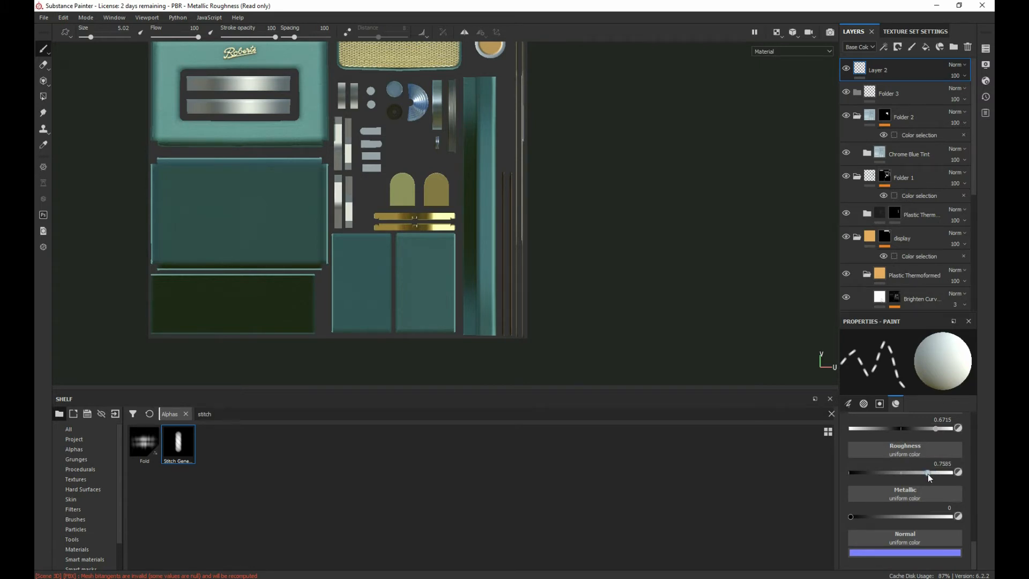
{"action": "left_click", "coordinate": [474, 71]}
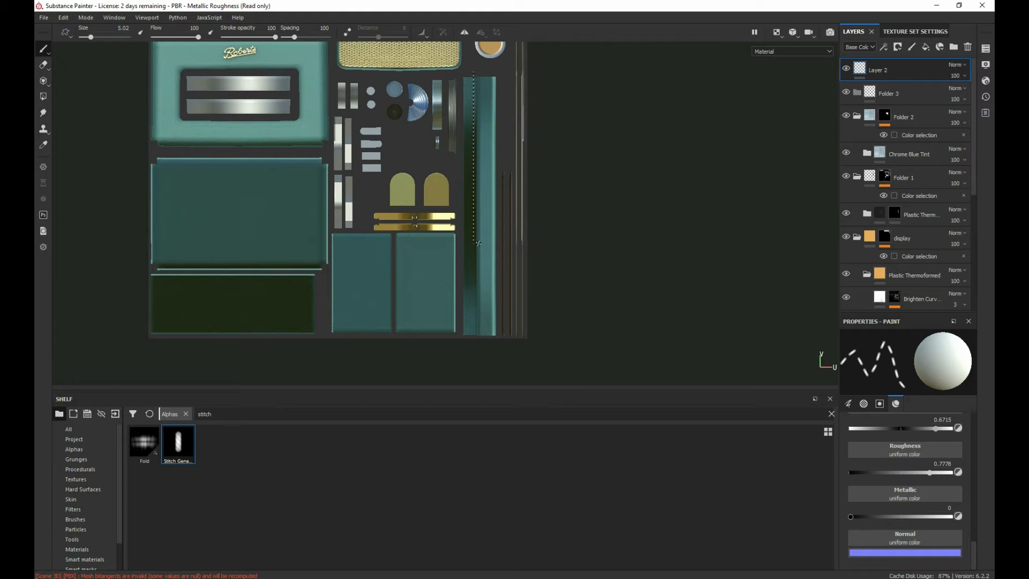
{"action": "left_click", "coordinate": [478, 361], "text": "ctrl+shift"}
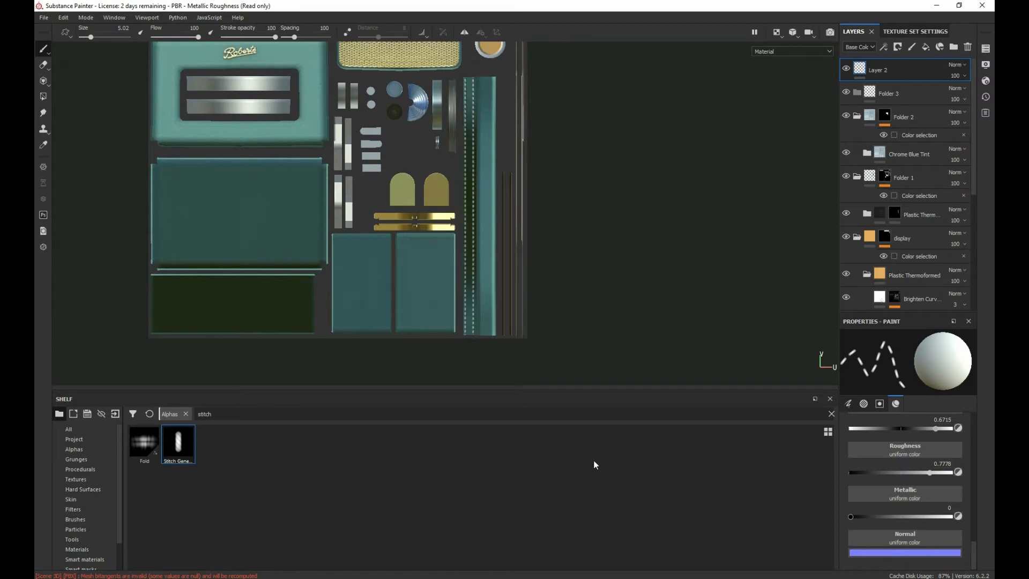
Step: Return the viewport to the 3D view and examine the stitching on the handle strap
{"action": "left_click", "coordinate": [777, 32]}
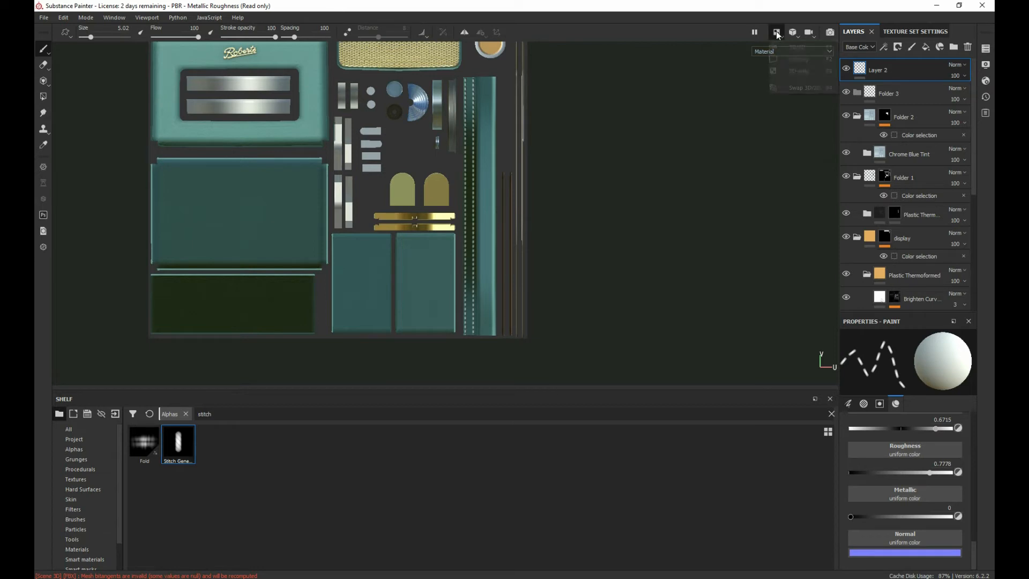
{"action": "left_click", "coordinate": [783, 62]}
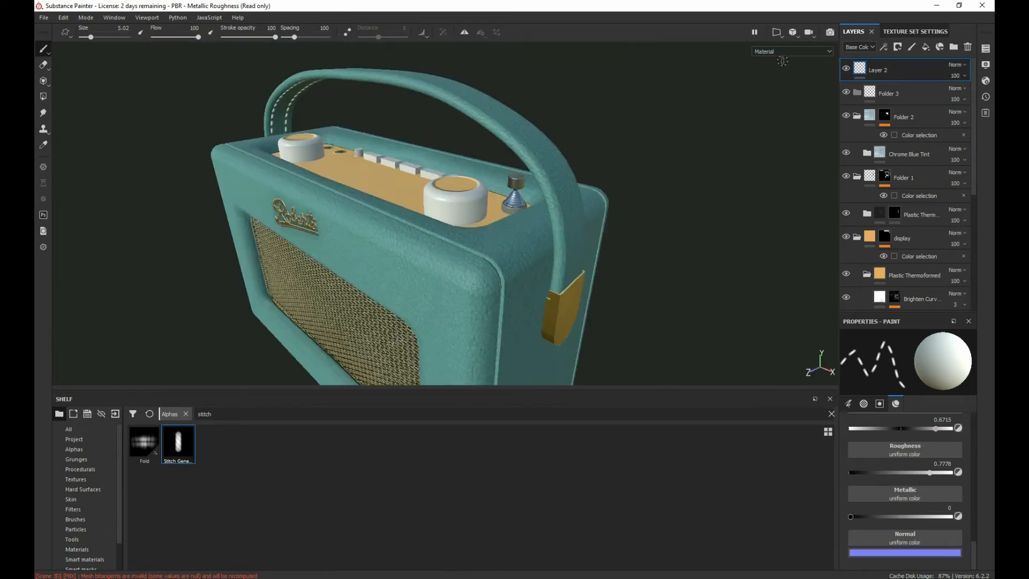
{"action": "left_click_drag", "start_coordinate": [369, 129], "coordinate": [290, 224], "text": "alt"}
{"action": "left_click_drag", "start_coordinate": [324, 181], "coordinate": [343, 276], "text": "alt"}
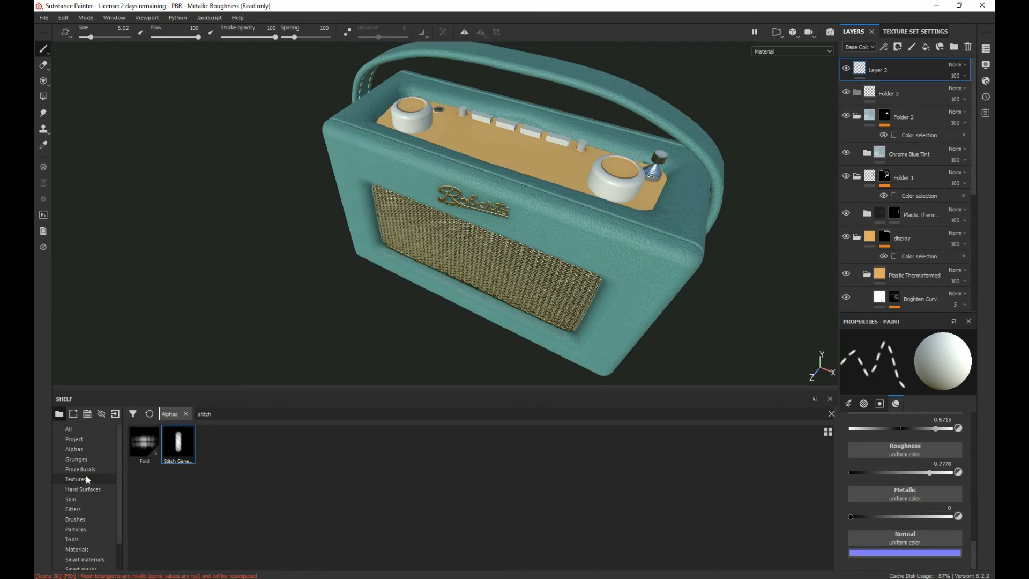
Step: Look through the brushes and alphas in the shelf and apply the Font Chathura alpha to the paint brush
{"action": "left_click", "coordinate": [81, 451]}
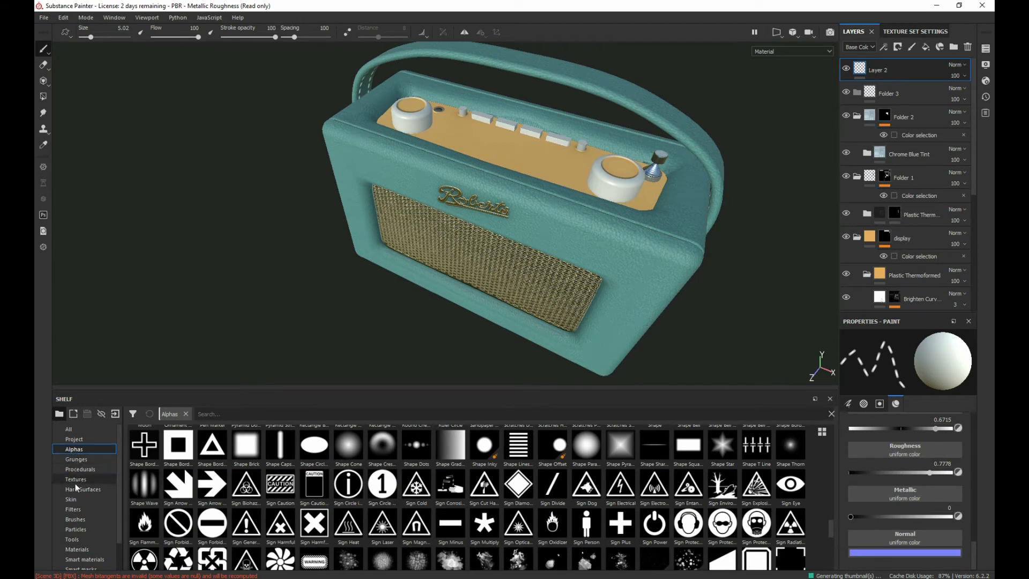
{"action": "left_click", "coordinate": [75, 519]}
{"action": "scroll", "coordinate": [400, 522], "scroll_direction": "down", "scroll_amount": 8}
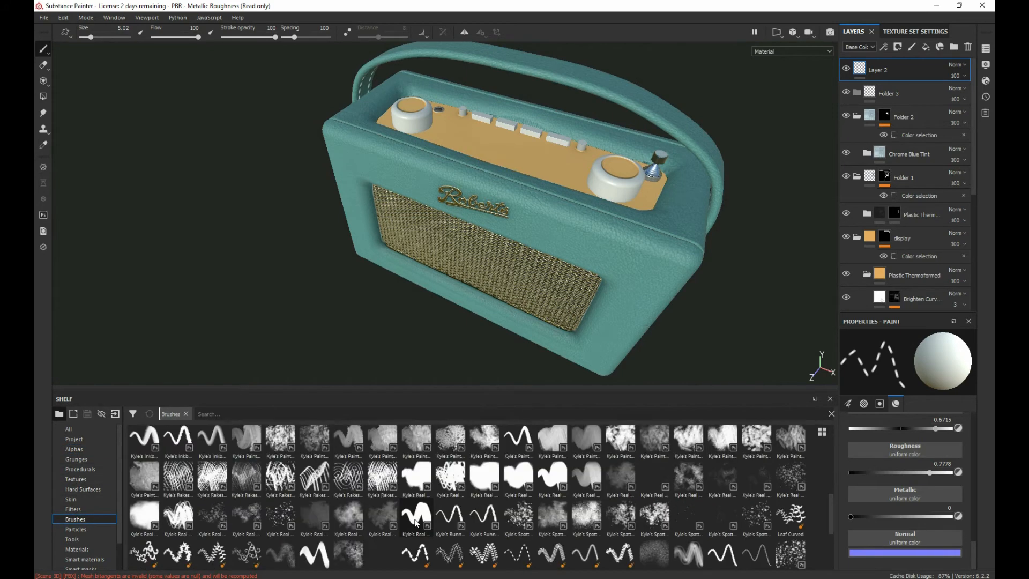
{"action": "scroll", "coordinate": [365, 499], "scroll_direction": "up", "scroll_amount": 8}
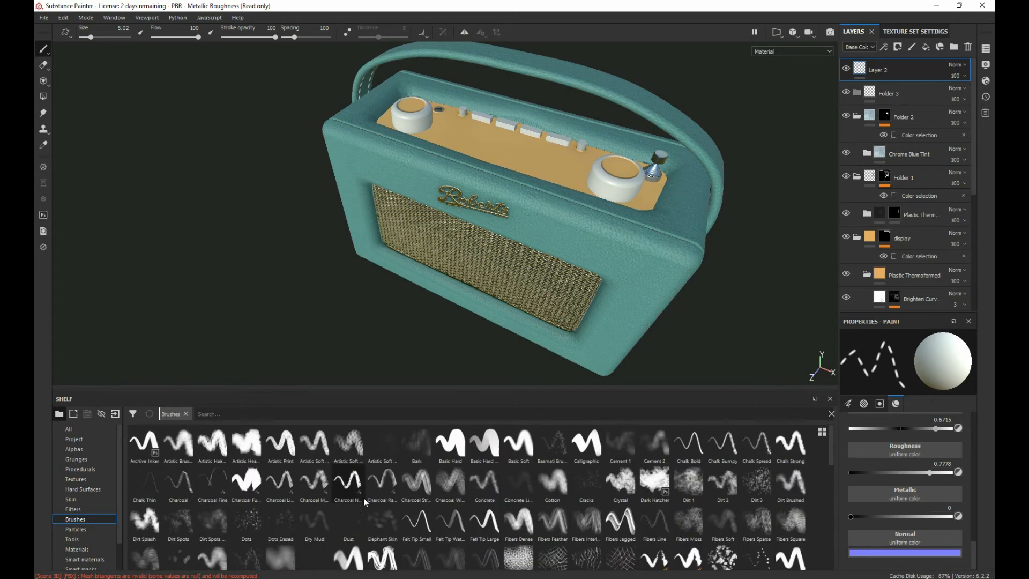
{"action": "left_click", "coordinate": [70, 449]}
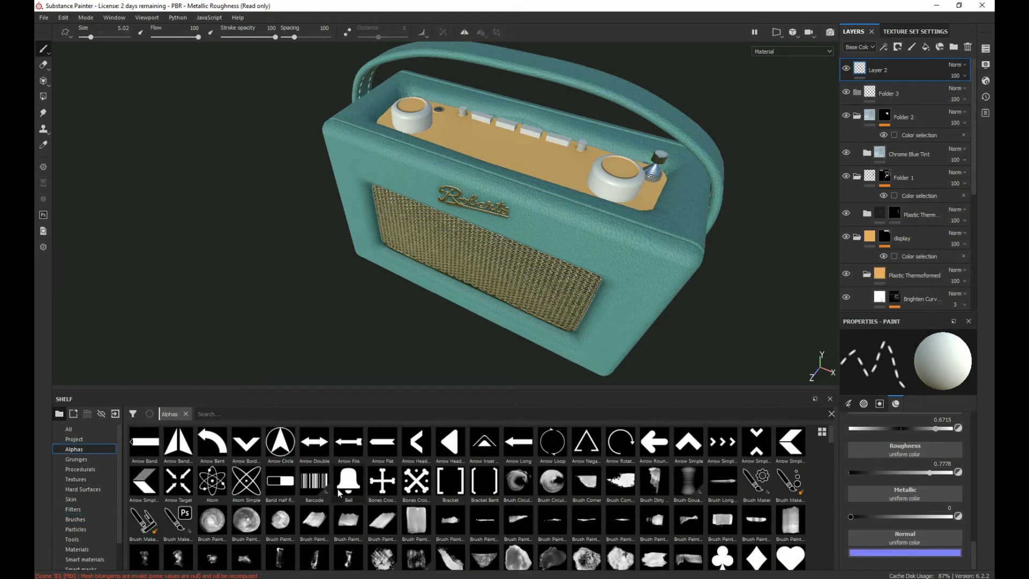
{"action": "scroll", "coordinate": [404, 491], "scroll_direction": "down", "scroll_amount": 3}
{"action": "scroll", "coordinate": [403, 490], "scroll_direction": "down", "scroll_amount": 3}
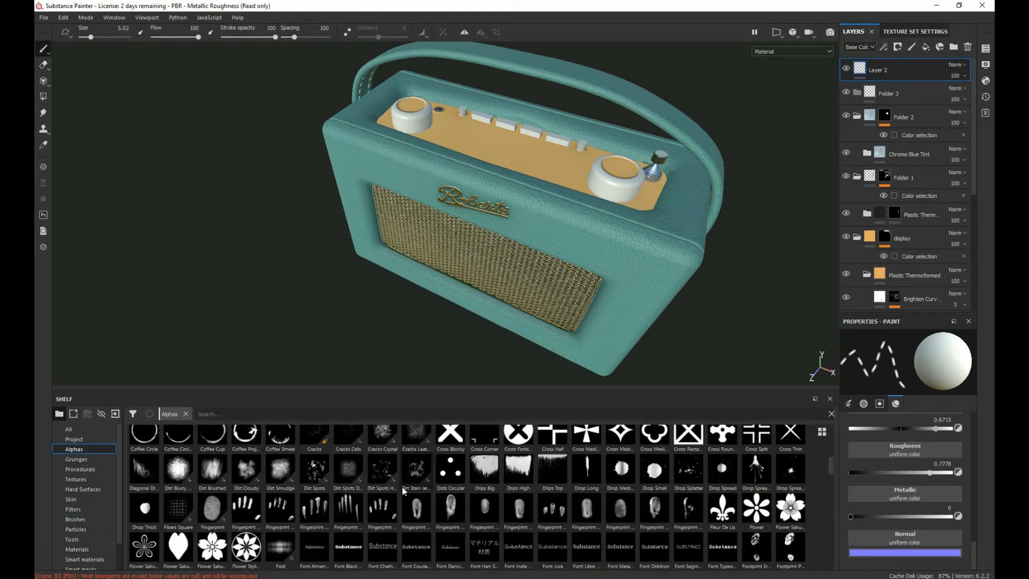
{"action": "left_click", "coordinate": [372, 542]}
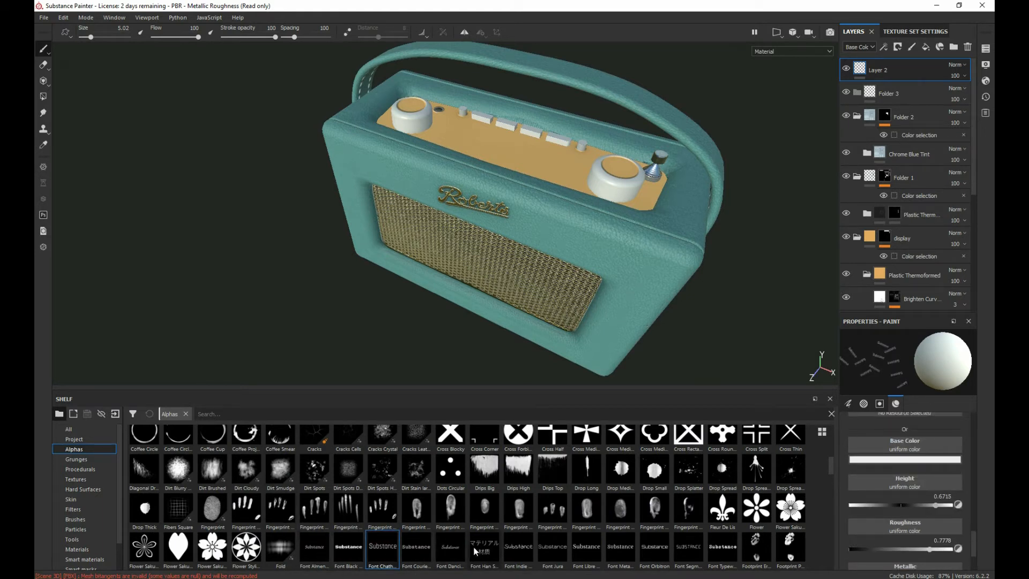
Step: Browse the remaining alphas, compare the neighbouring font alphas and keep Font Chathura selected
{"action": "scroll", "coordinate": [568, 543], "scroll_direction": "down", "scroll_amount": 3}
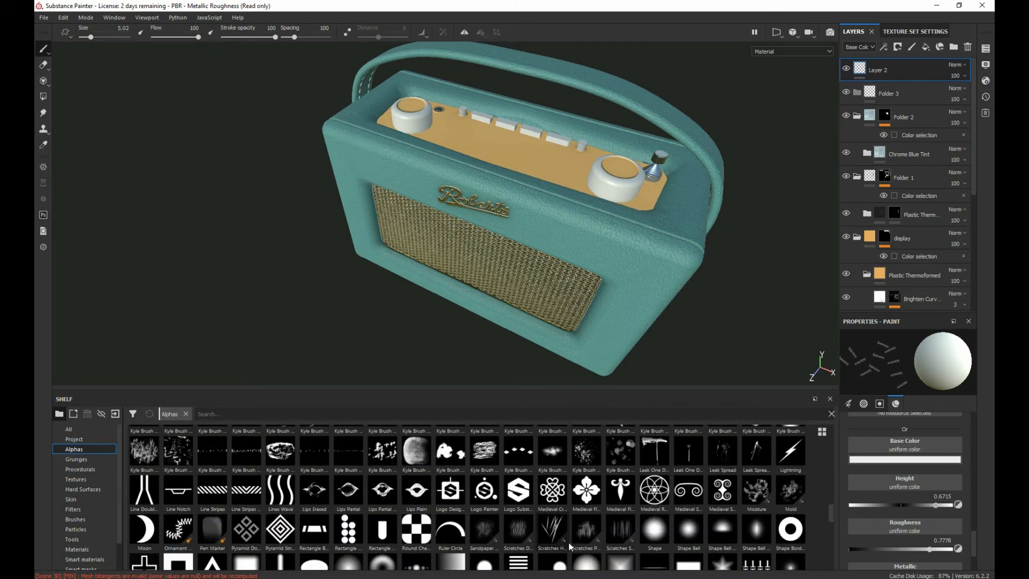
{"action": "scroll", "coordinate": [463, 547], "scroll_direction": "up", "scroll_amount": 3}
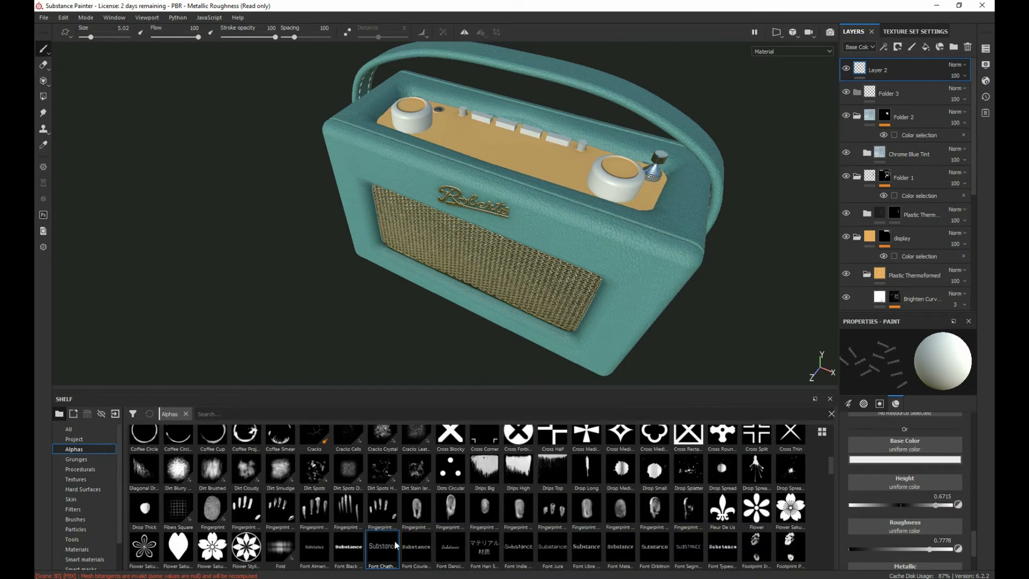
{"action": "left_click", "coordinate": [313, 549]}
{"action": "left_click", "coordinate": [395, 562]}
{"action": "mouse_move", "coordinate": [386, 555]}
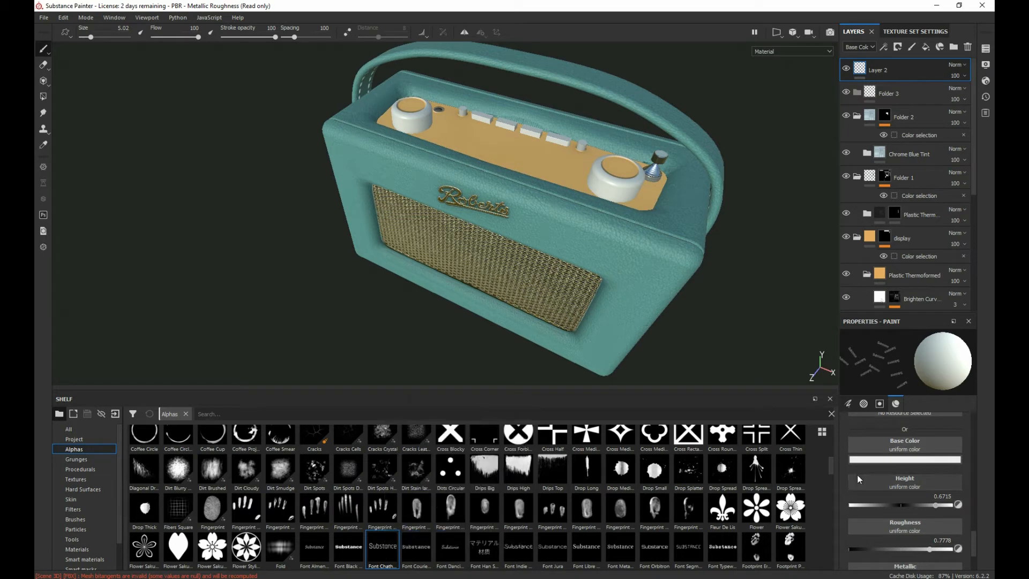
Step: Change the Font Chathura alpha's text to "Mode"
{"action": "scroll", "coordinate": [885, 493], "scroll_direction": "down", "scroll_amount": 3}
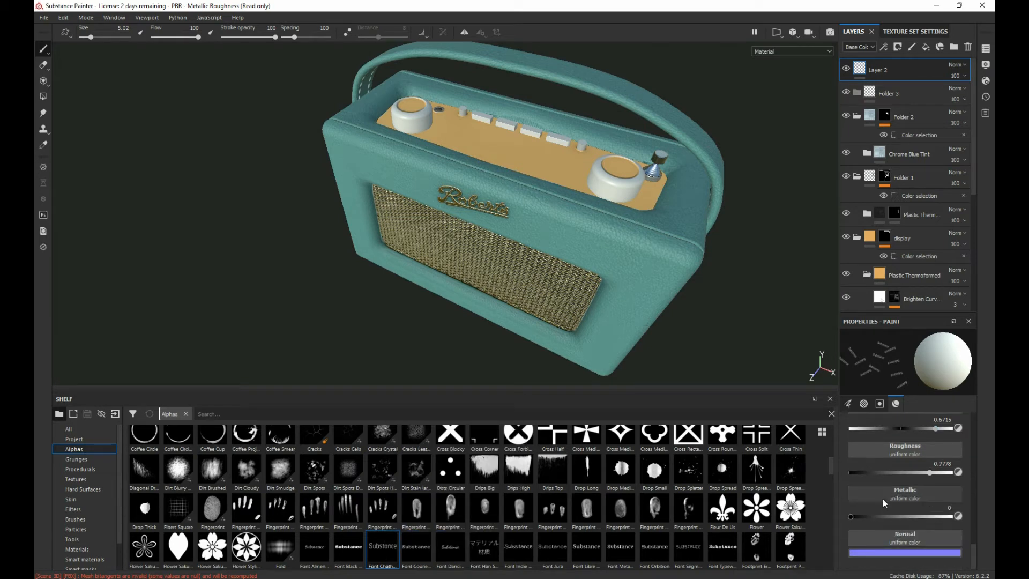
{"action": "scroll", "coordinate": [883, 500], "scroll_direction": "up", "scroll_amount": 5}
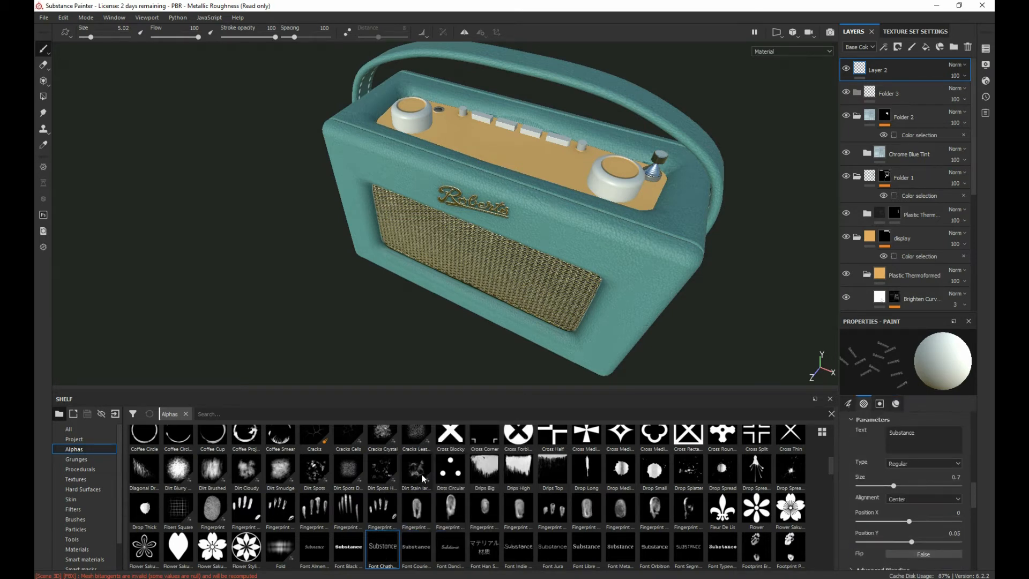
{"action": "scroll", "coordinate": [903, 474], "scroll_direction": "up", "scroll_amount": 2}
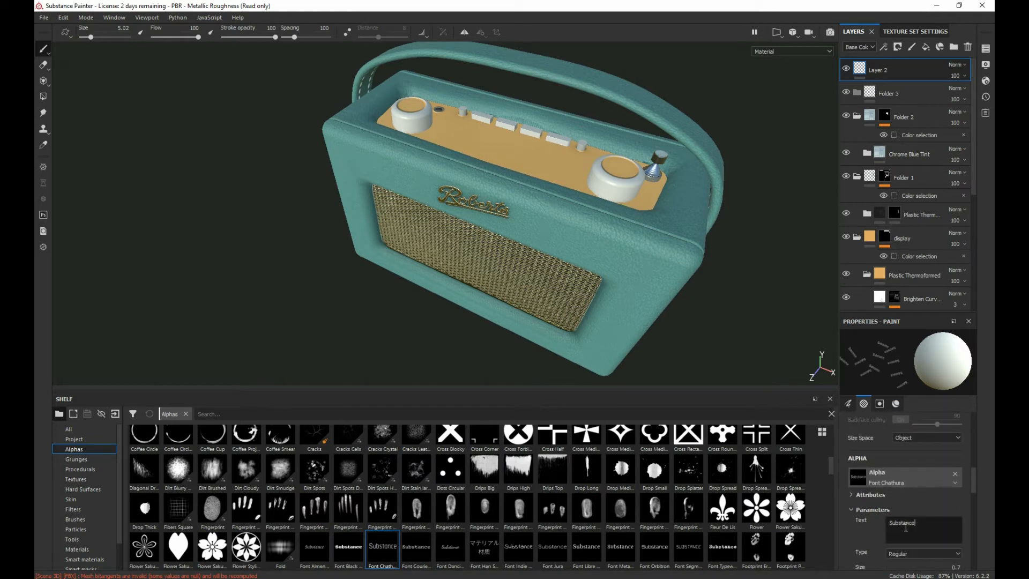
{"action": "double_click", "coordinate": [904, 522]}
{"action": "type", "text": "Mode"}
Step: Switch to the 2D UV view and enlarge the text brush to 14.78 below the first button slot of the display panel
{"action": "left_click_drag", "start_coordinate": [191, 203], "coordinate": [310, 244], "text": "alt"}
{"action": "left_click", "coordinate": [777, 32]}
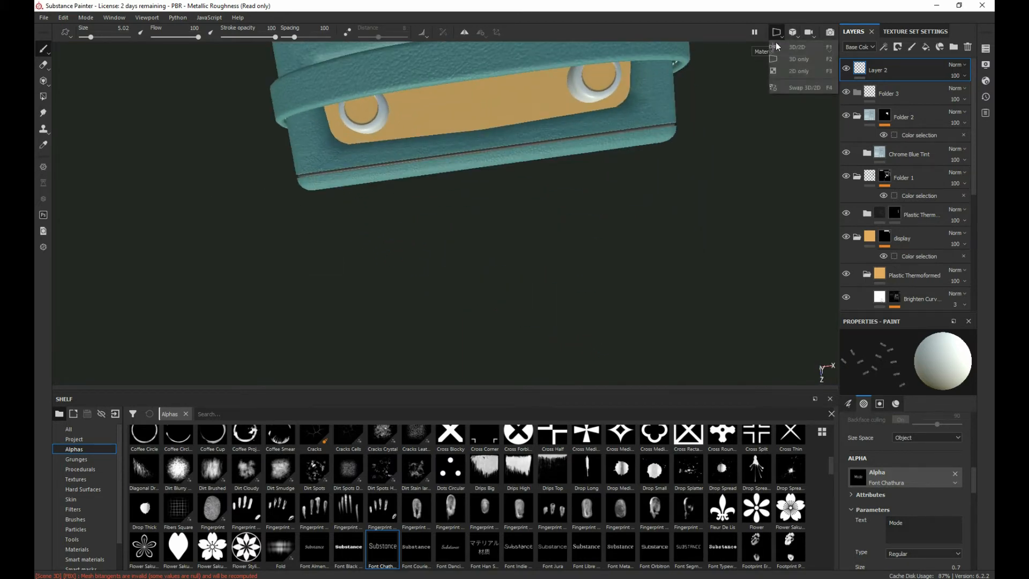
{"action": "left_click", "coordinate": [792, 75]}
{"action": "scroll", "coordinate": [408, 211], "scroll_direction": "down", "scroll_amount": 2}
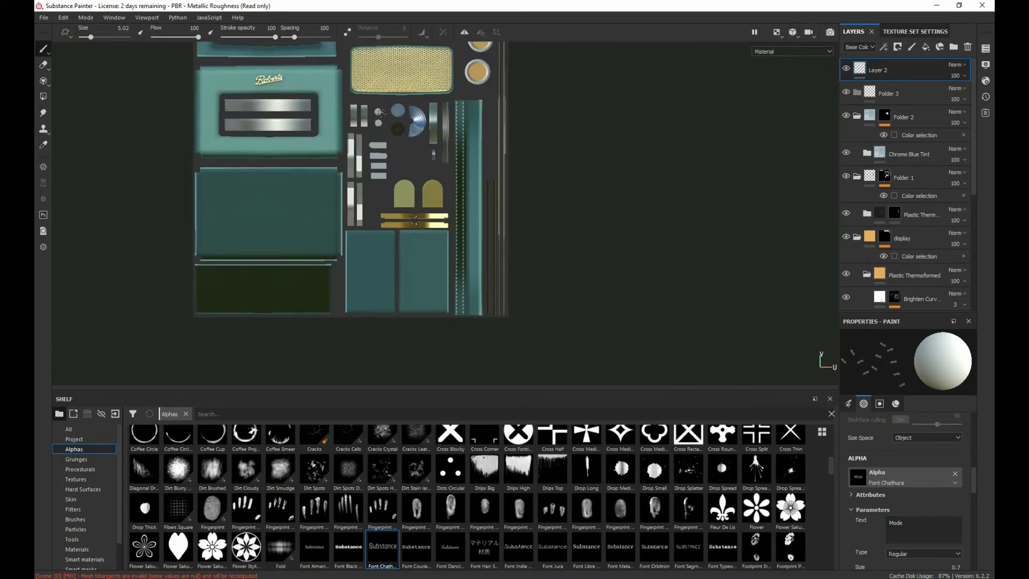
{"action": "middle_click_drag", "start_coordinate": [381, 113], "coordinate": [430, 230], "text": "alt"}
{"action": "right_click_drag", "start_coordinate": [430, 225], "coordinate": [408, 504], "text": "alt"}
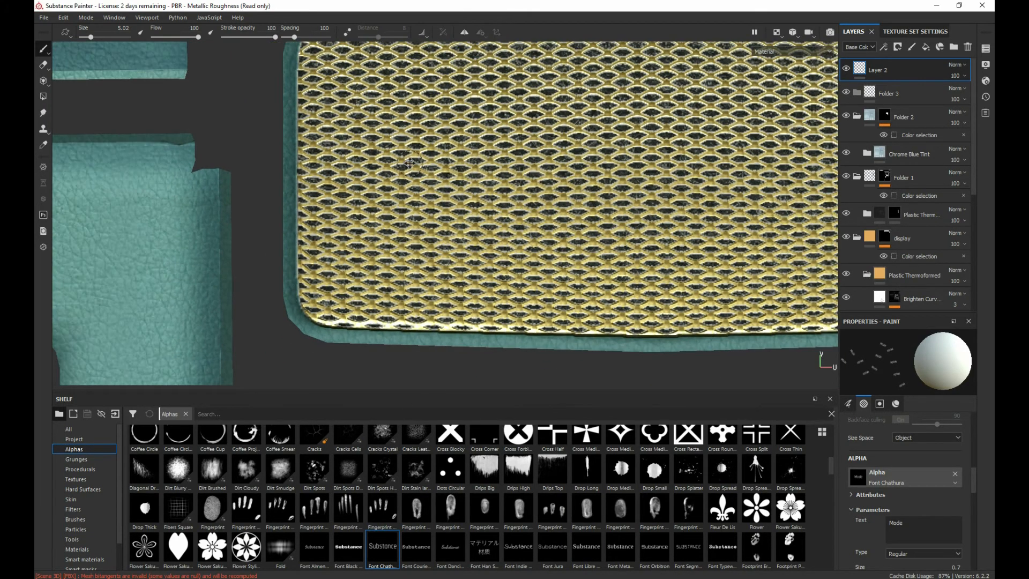
{"action": "middle_click_drag", "start_coordinate": [409, 163], "coordinate": [381, 531], "text": "alt"}
{"action": "middle_click_drag", "start_coordinate": [452, 304], "coordinate": [332, 392], "text": "alt"}
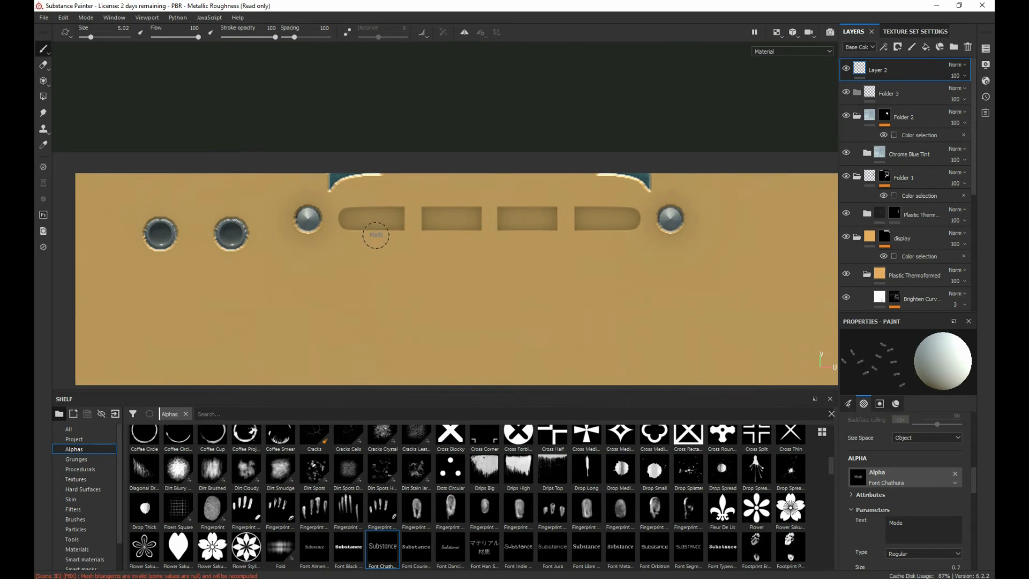
{"action": "right_click_drag", "start_coordinate": [376, 239], "coordinate": [375, 245], "text": "ctrl"}
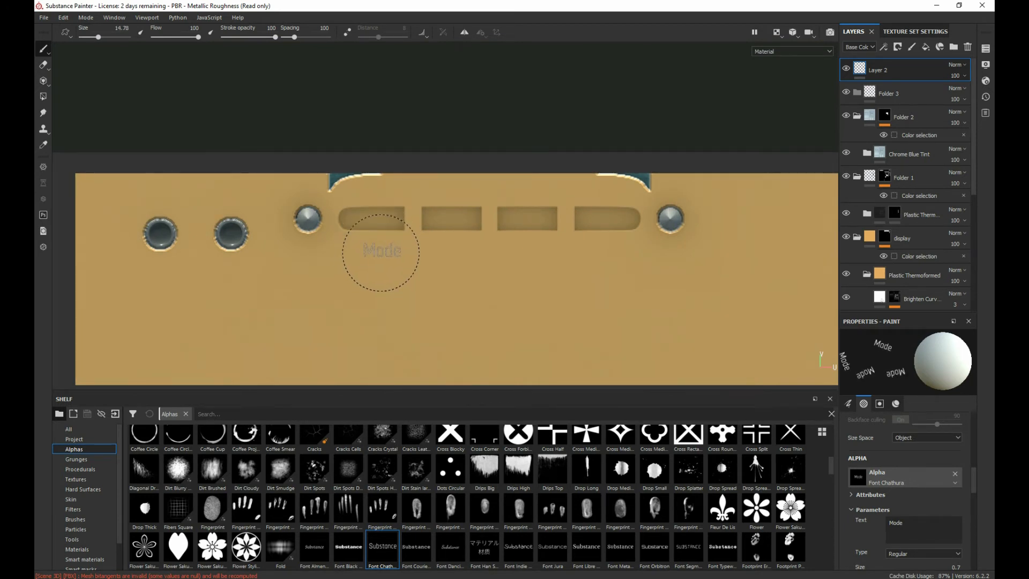
Step: Set the text brush's base color to pure black
{"action": "scroll", "coordinate": [900, 493], "scroll_direction": "down", "scroll_amount": 5}
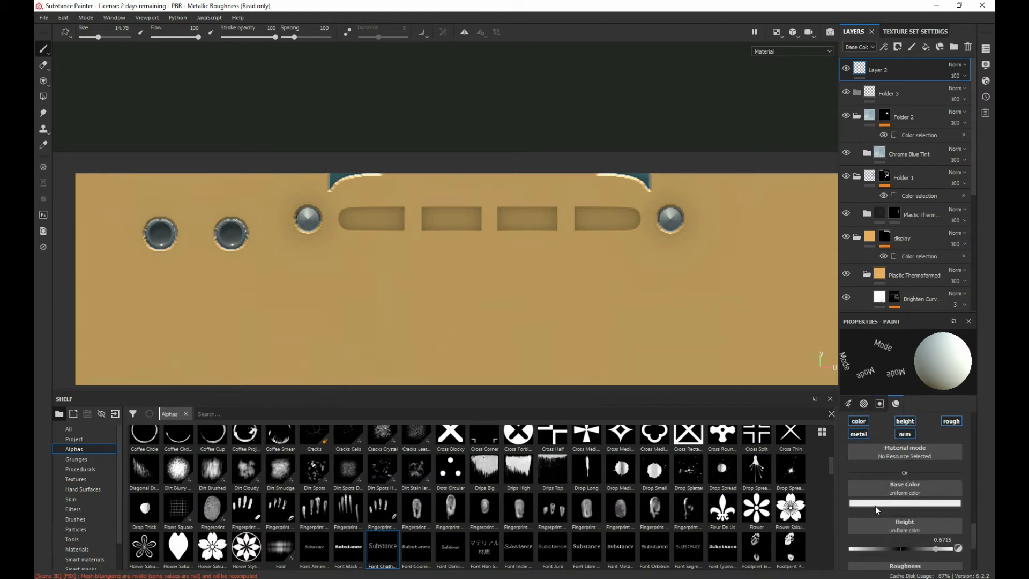
{"action": "left_click", "coordinate": [916, 506]}
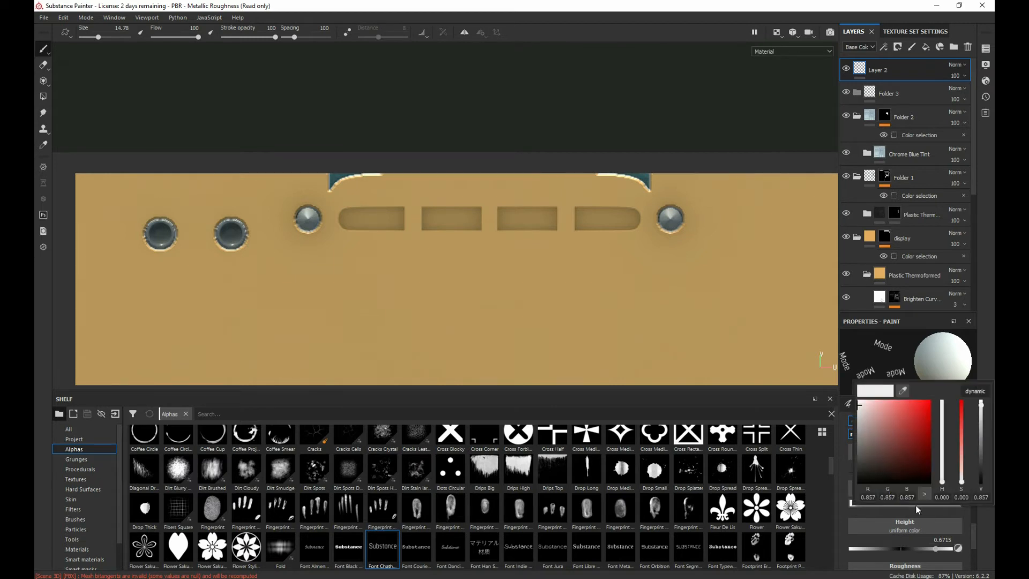
{"action": "left_click_drag", "start_coordinate": [877, 435], "coordinate": [803, 574]}
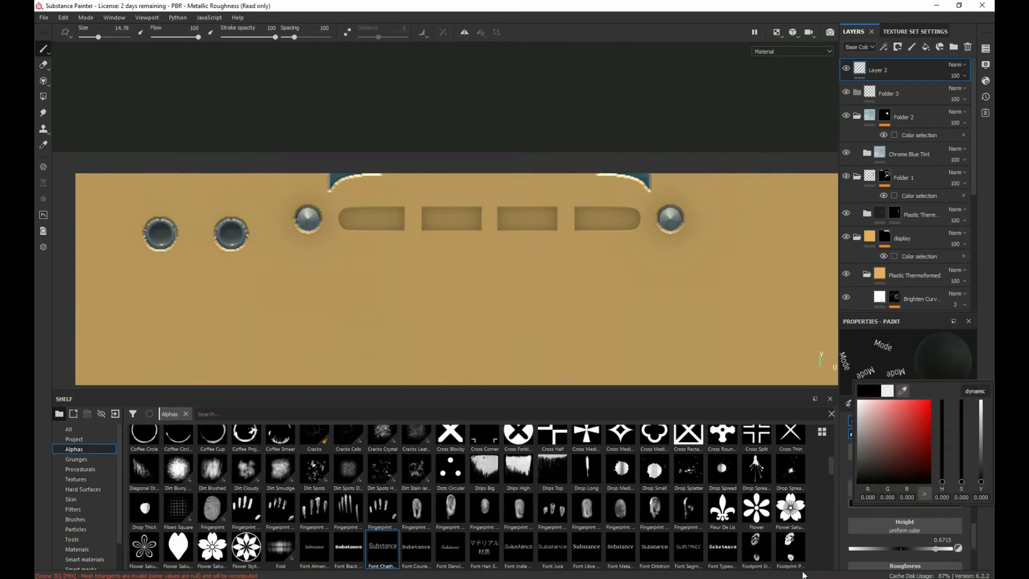
{"action": "left_click", "coordinate": [953, 350]}
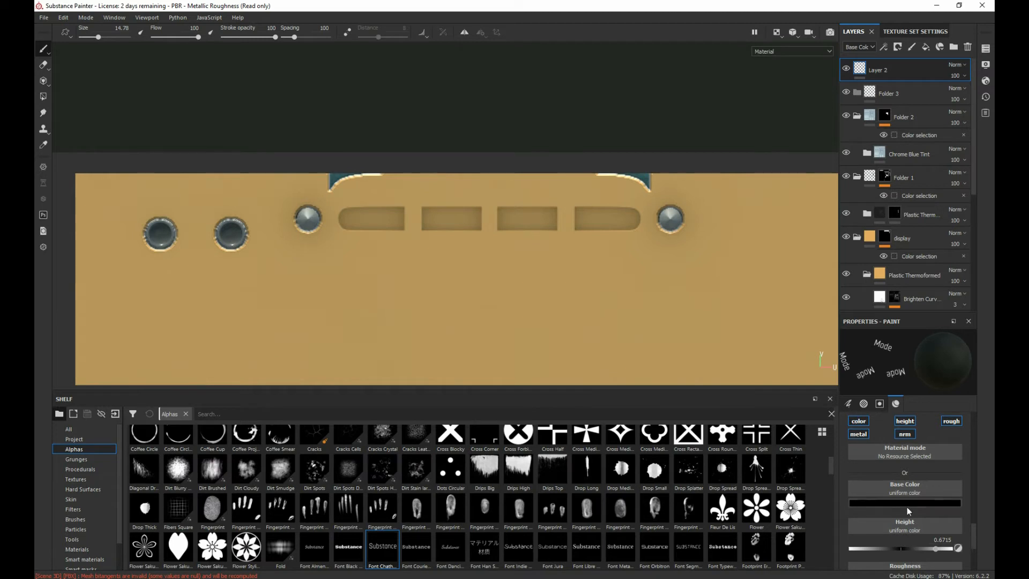
Step: Disable the height and normal channels of the text brush and set its roughness to 0.1304
{"action": "left_click", "coordinate": [905, 423]}
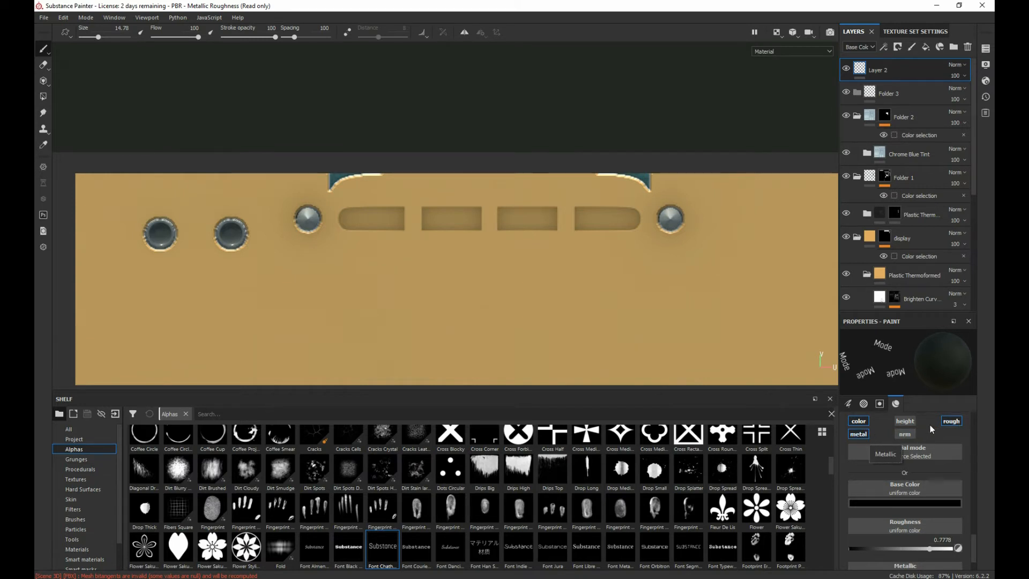
{"action": "scroll", "coordinate": [896, 547], "scroll_direction": "down", "scroll_amount": 1}
{"action": "scroll", "coordinate": [896, 547], "scroll_direction": "down", "scroll_amount": 1}
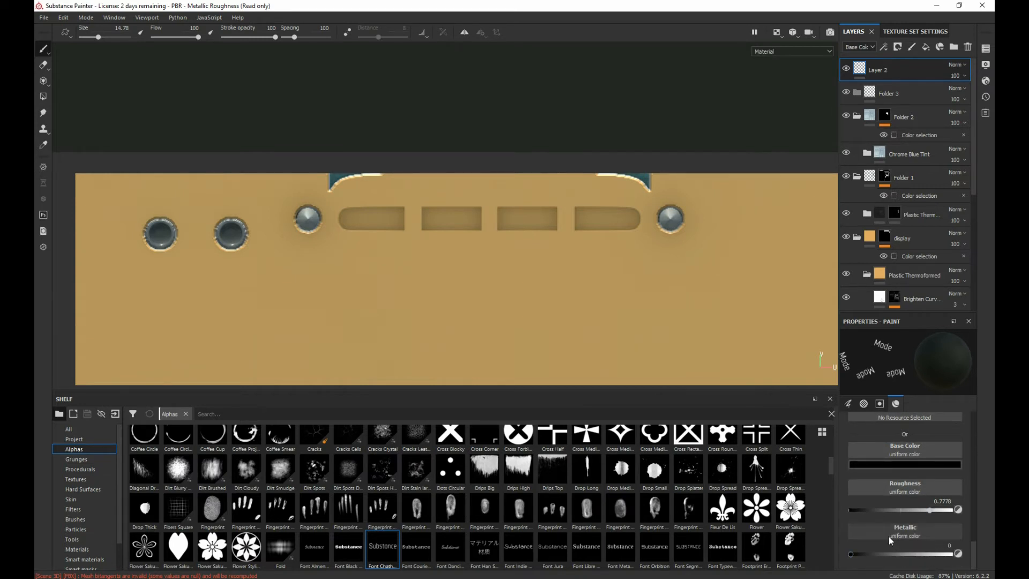
{"action": "left_click_drag", "start_coordinate": [870, 510], "coordinate": [863, 509]}
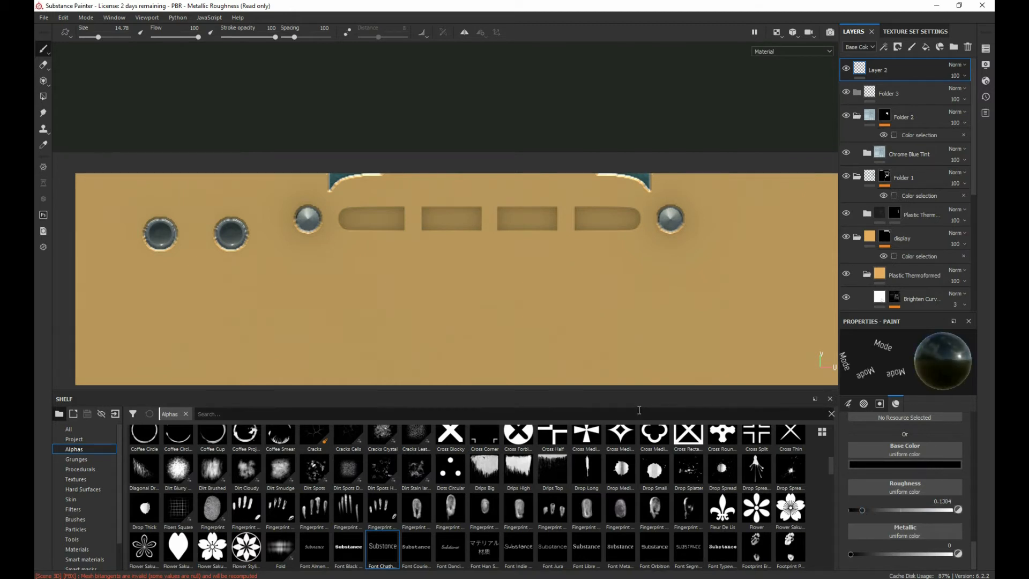
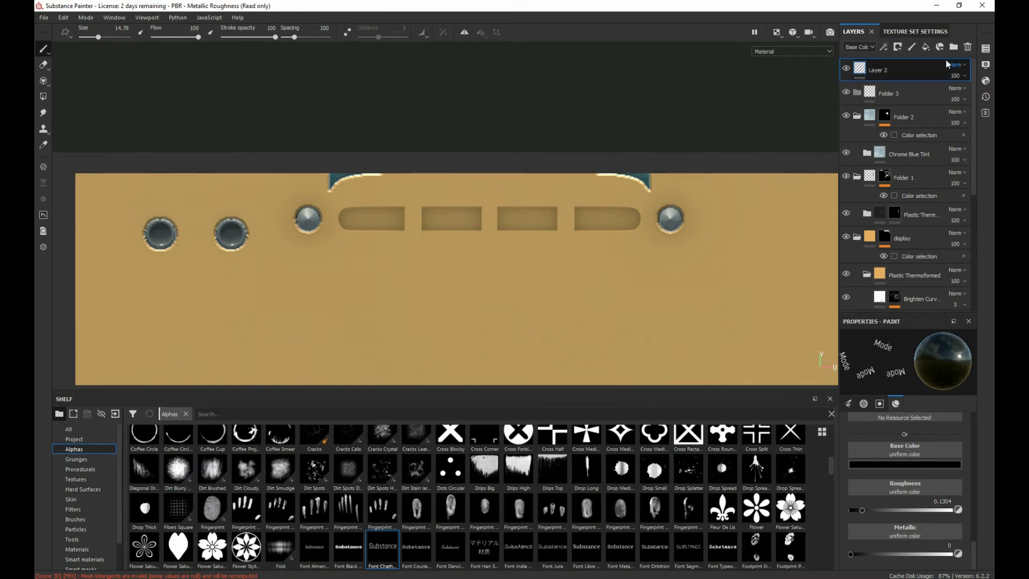
Step: Add a folder at the top of the layer stack and name it "text"
{"action": "left_click", "coordinate": [954, 46]}
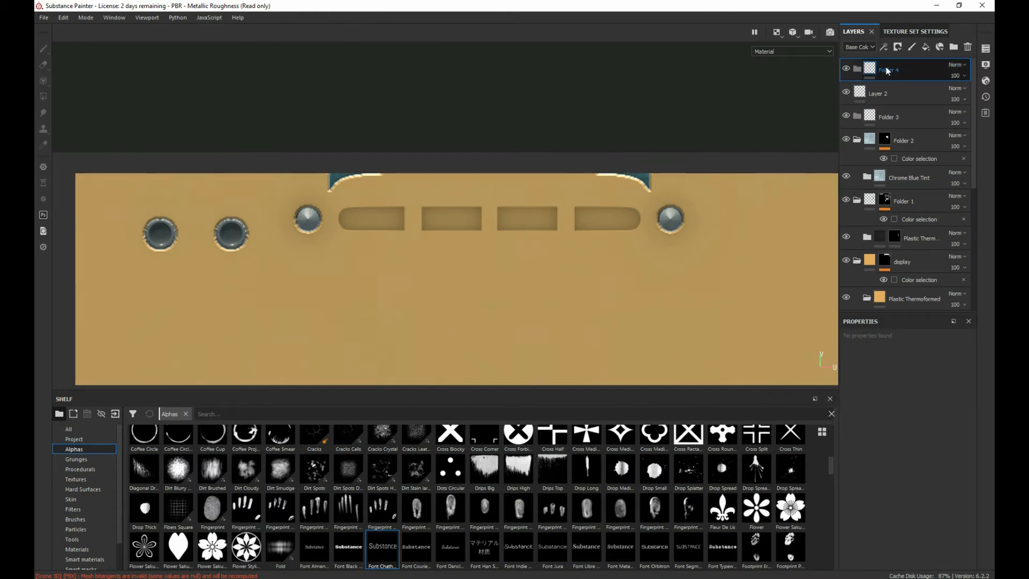
{"action": "double_click", "coordinate": [888, 68]}
{"action": "type", "text": "text"}
{"action": "right_click", "coordinate": [902, 72]}
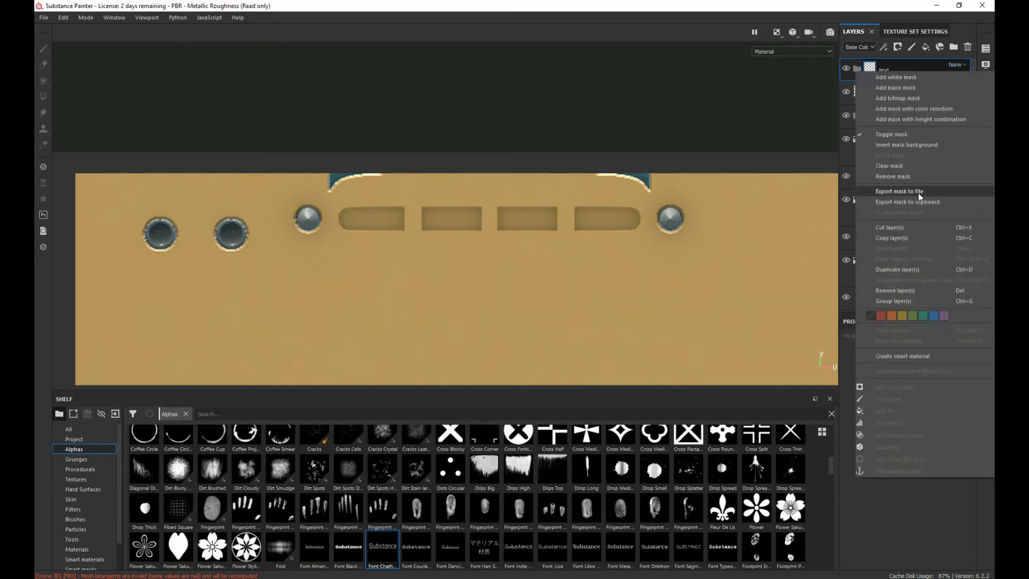
{"action": "left_click", "coordinate": [897, 69]}
Step: Create a new paint layer and move it inside the text folder
{"action": "left_click", "coordinate": [400, 243]}
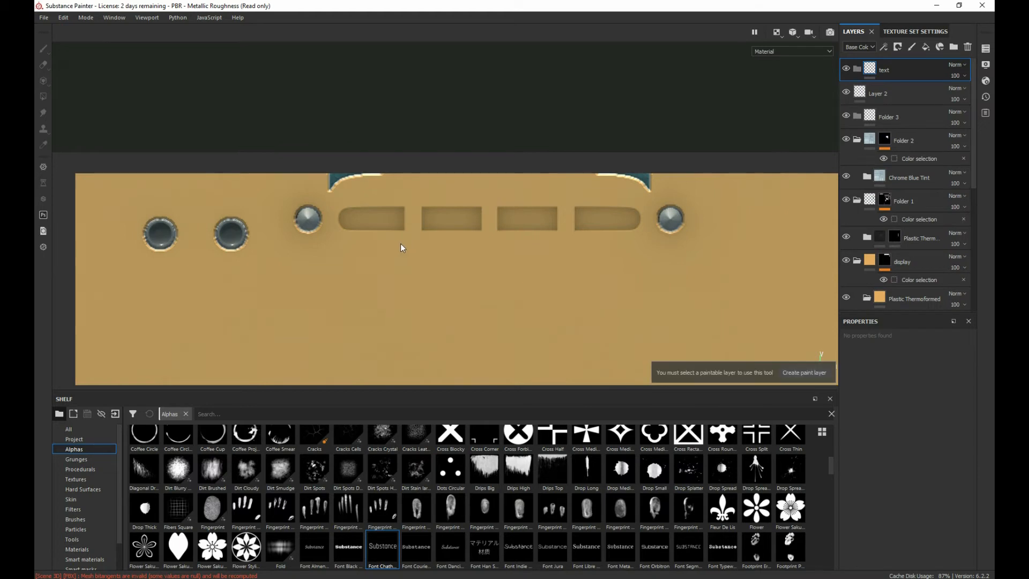
{"action": "left_click", "coordinate": [804, 373]}
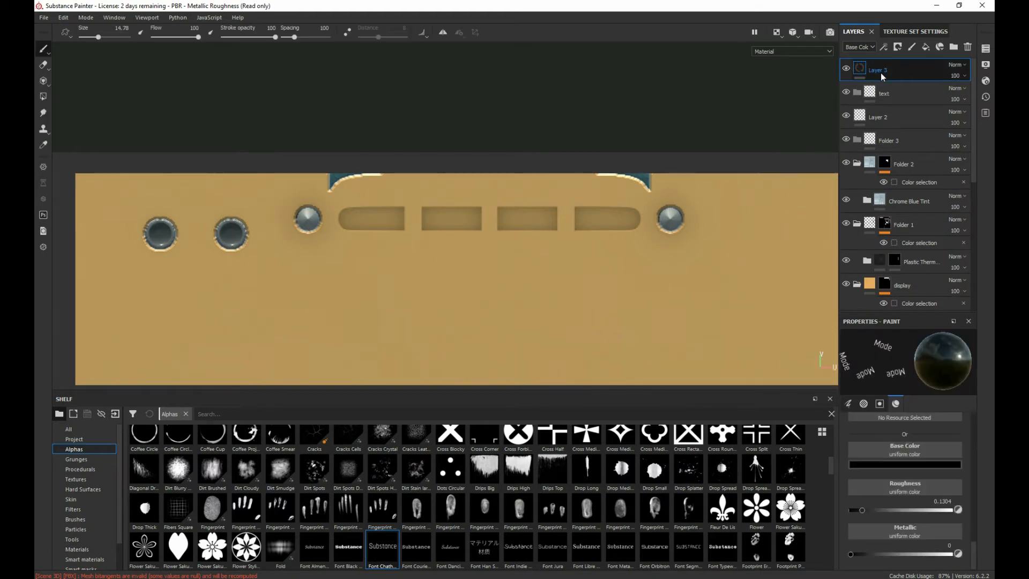
{"action": "left_click_drag", "start_coordinate": [888, 73], "coordinate": [891, 94]}
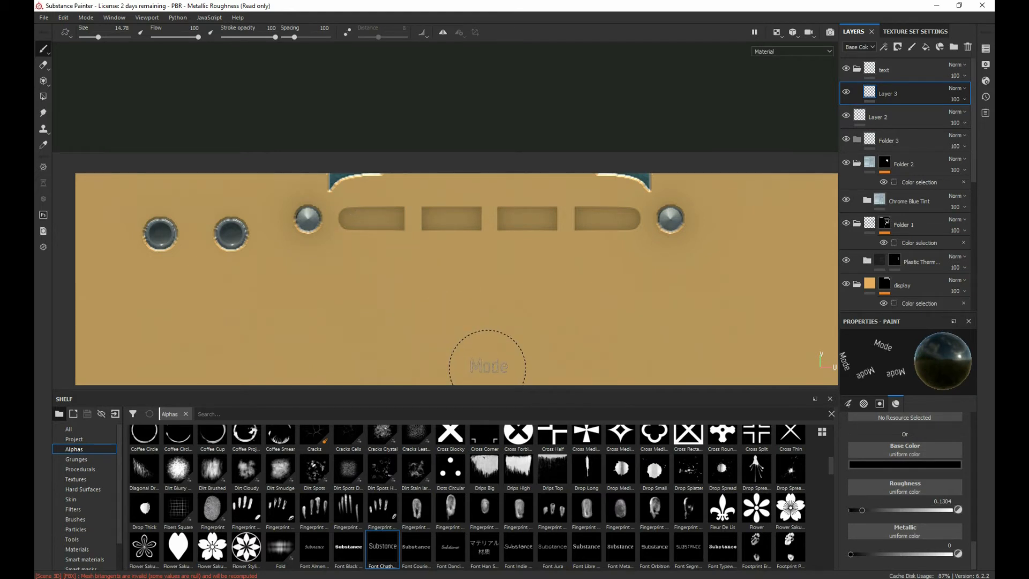
Step: Try painting a row of "Mode" labels below the display panel's button slots, and undo the stroke
{"action": "scroll", "coordinate": [909, 468], "scroll_direction": "up", "scroll_amount": 2}
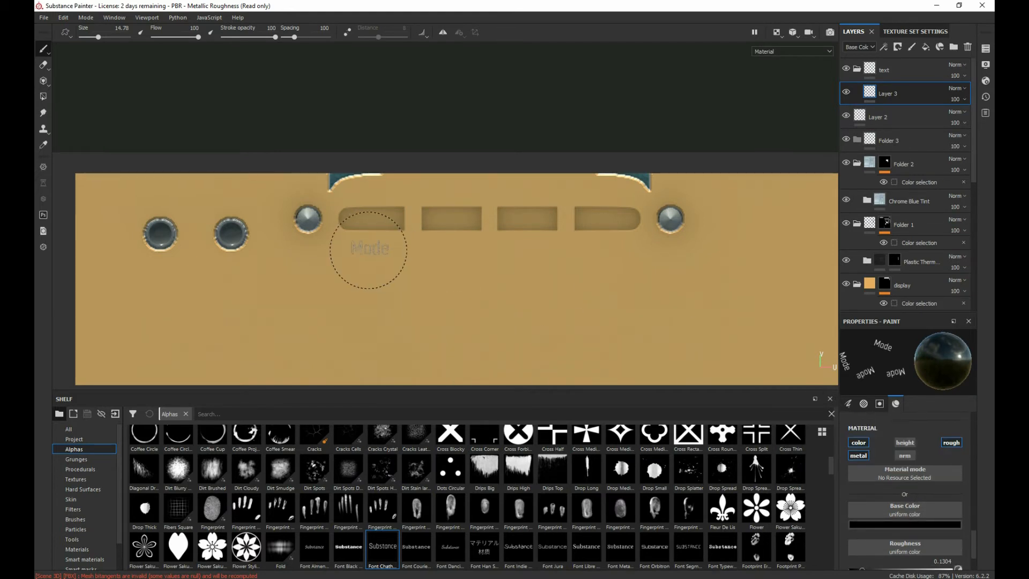
{"action": "left_click_drag", "start_coordinate": [319, 275], "coordinate": [726, 285]}
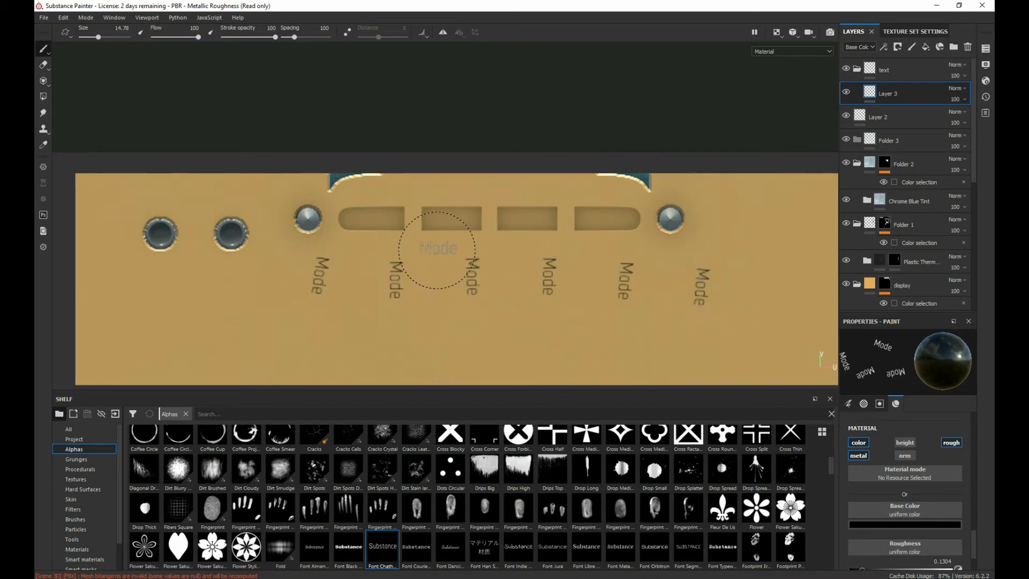
{"action": "key", "text": "ctrl+z"}
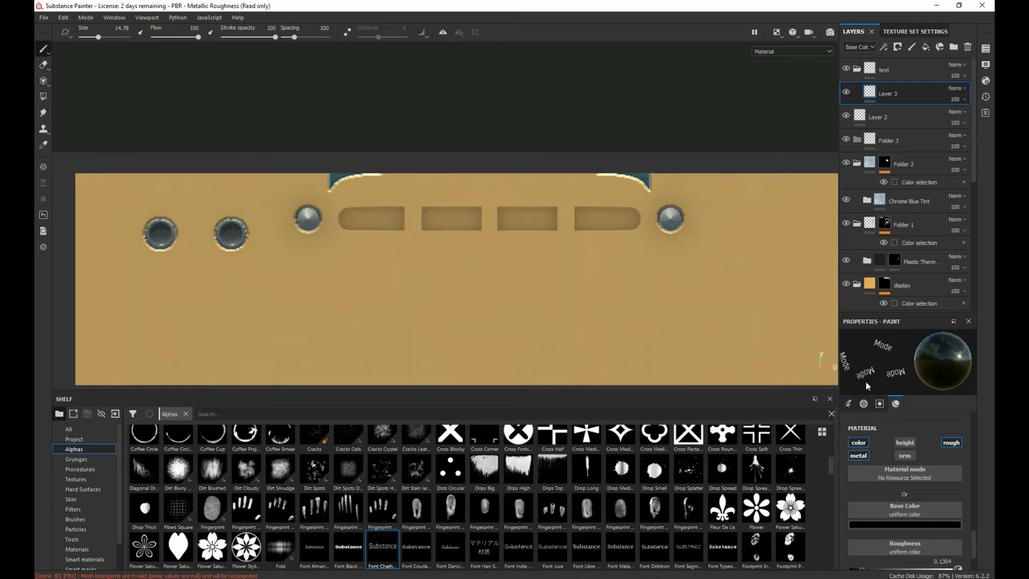
Step: Set the text brush's spacing to 5 and test it with a short stroke below the first button slot, undoing the stroke
{"action": "left_click", "coordinate": [879, 406]}
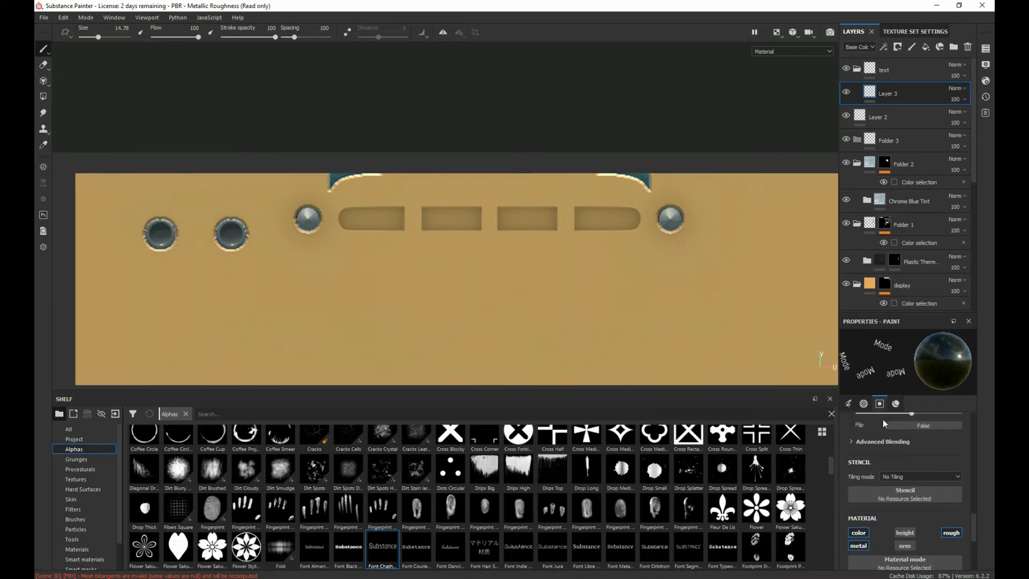
{"action": "left_click", "coordinate": [890, 476]}
{"action": "left_click", "coordinate": [890, 476]}
{"action": "scroll", "coordinate": [885, 455], "scroll_direction": "up", "scroll_amount": 3}
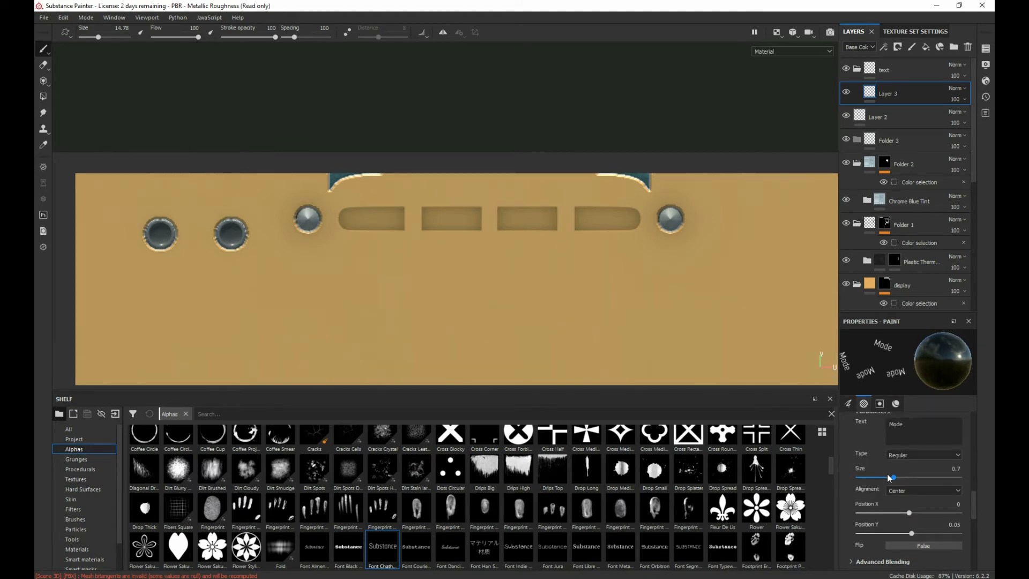
{"action": "scroll", "coordinate": [909, 498], "scroll_direction": "up", "scroll_amount": 4}
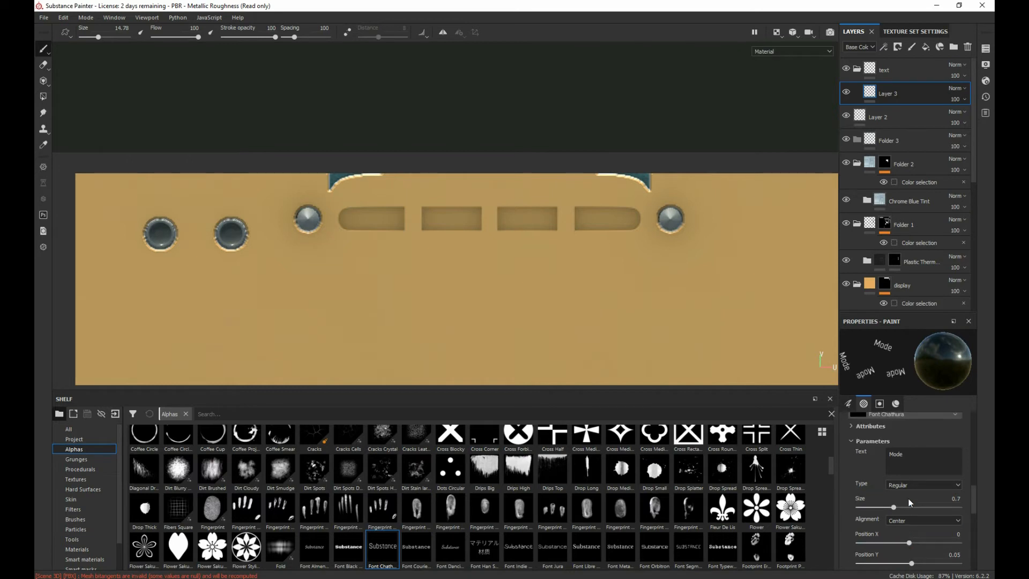
{"action": "scroll", "coordinate": [903, 477], "scroll_direction": "up", "scroll_amount": 5}
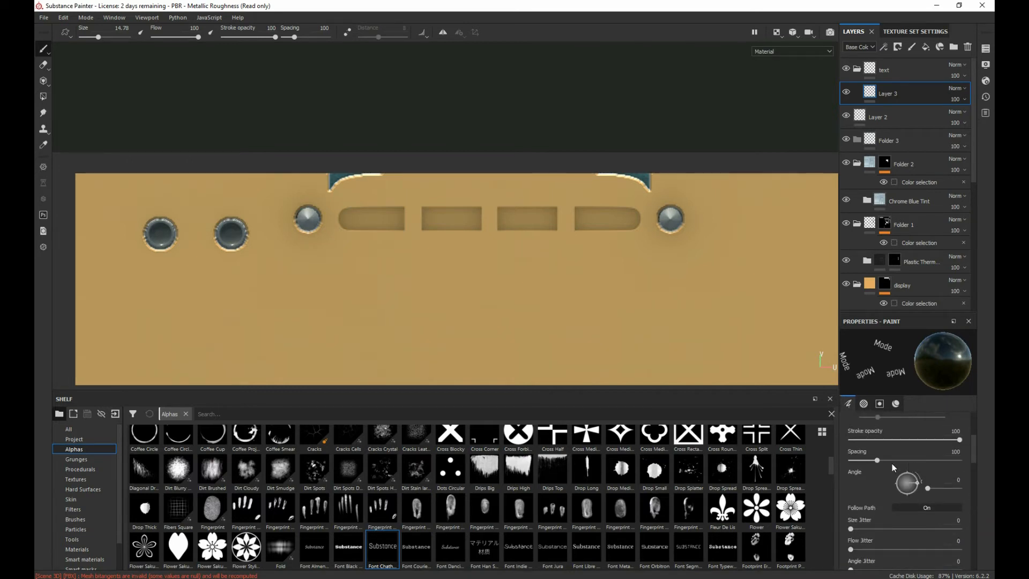
{"action": "left_click_drag", "start_coordinate": [877, 461], "coordinate": [851, 460]}
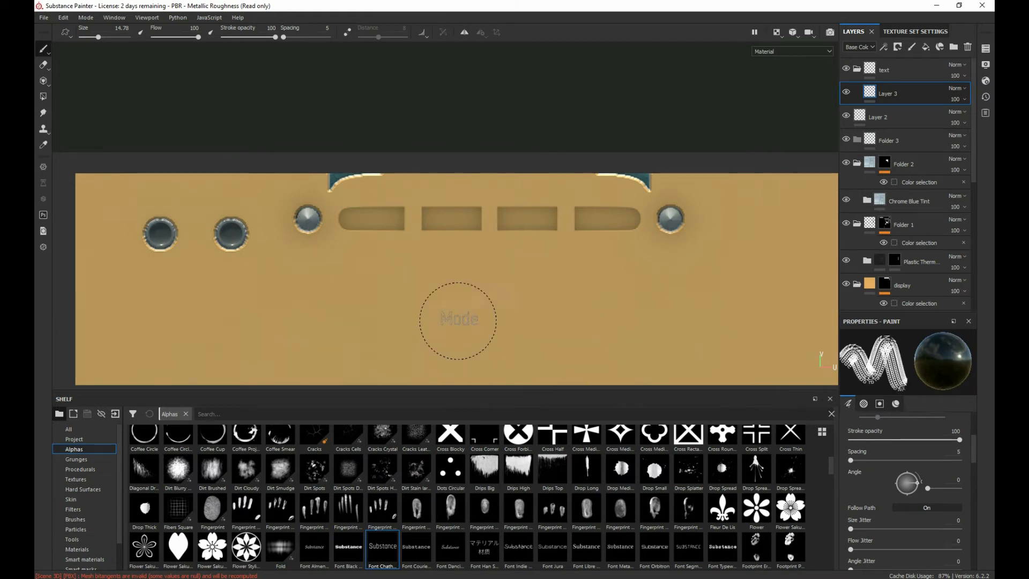
{"action": "left_click_drag", "start_coordinate": [386, 279], "coordinate": [418, 275]}
{"action": "key", "text": "ctrl+z"}
Step: Set the text brush's angle to 90
{"action": "scroll", "coordinate": [907, 490], "scroll_direction": "up", "scroll_amount": 5}
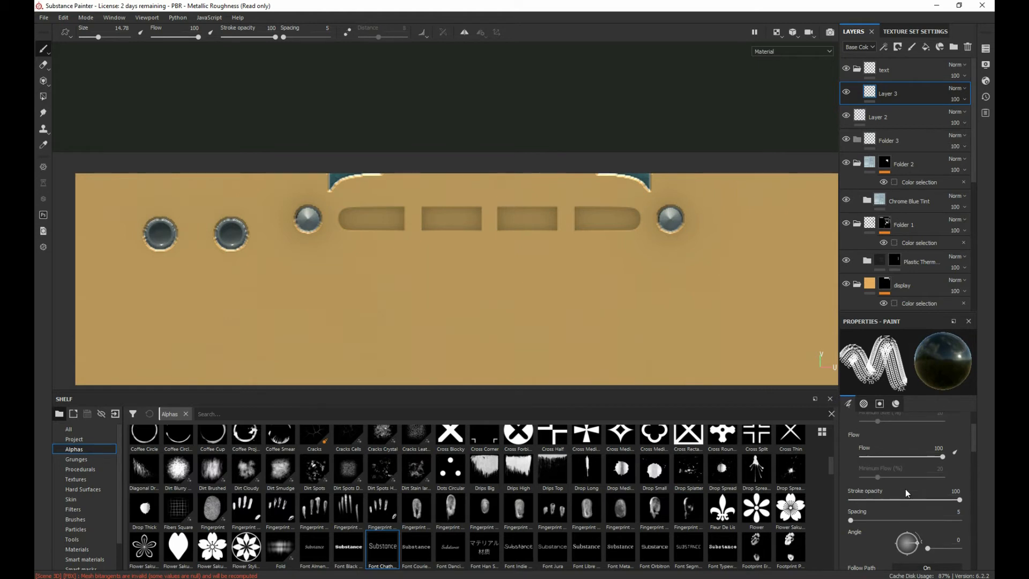
{"action": "scroll", "coordinate": [899, 488], "scroll_direction": "down", "scroll_amount": 2}
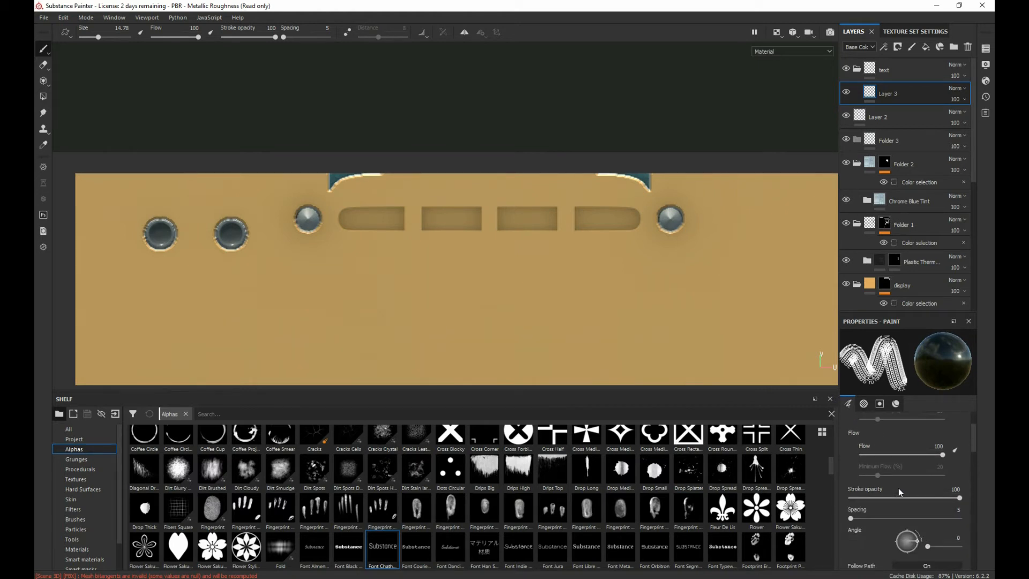
{"action": "scroll", "coordinate": [892, 467], "scroll_direction": "down", "scroll_amount": 1}
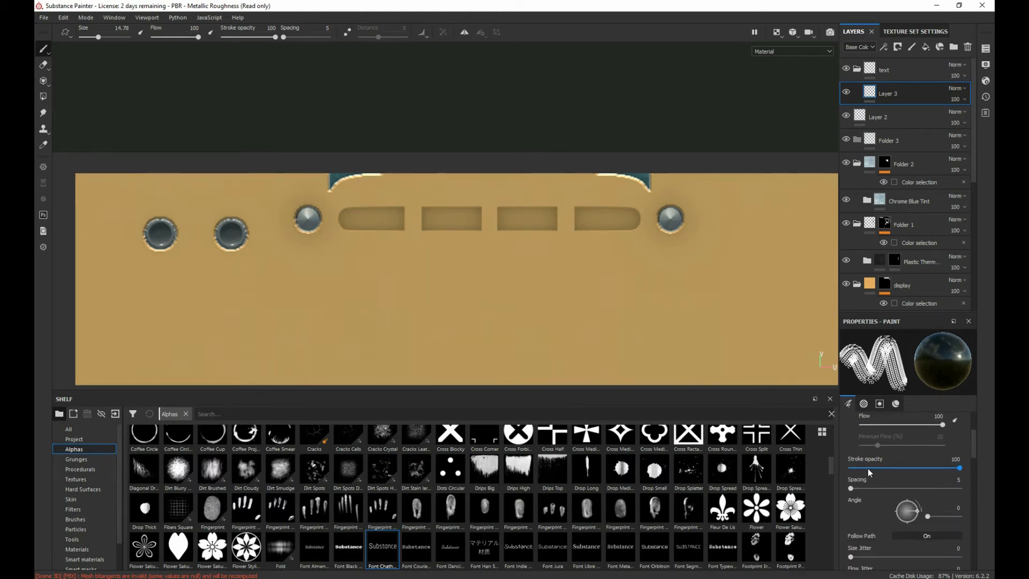
{"action": "scroll", "coordinate": [869, 477], "scroll_direction": "down", "scroll_amount": 1}
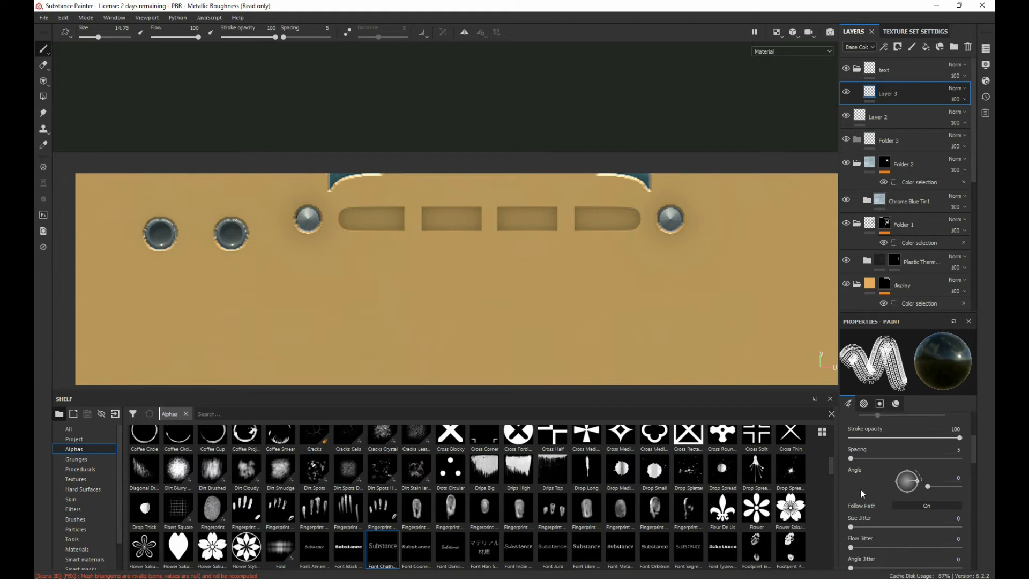
{"action": "scroll", "coordinate": [862, 491], "scroll_direction": "down", "scroll_amount": 1}
{"action": "left_click_drag", "start_coordinate": [914, 452], "coordinate": [908, 440]}
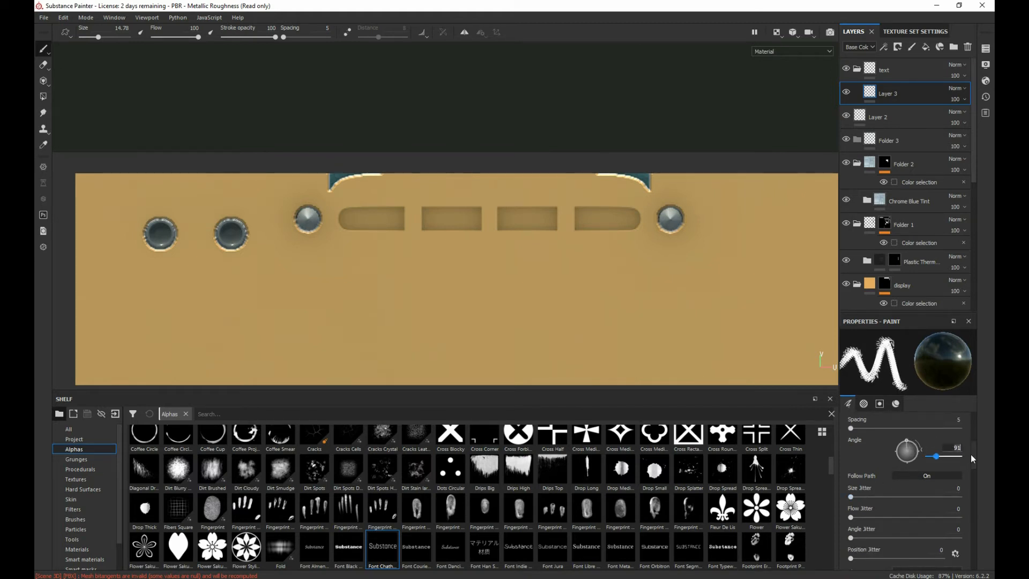
{"action": "key", "text": "BackSpace"}
{"action": "type", "text": "0"}
{"action": "key", "text": "Return"}
Step: Try painting the rotated "Mode" text below the first button slot, and undo the stroke
{"action": "scroll", "coordinate": [899, 506], "scroll_direction": "down", "scroll_amount": 3}
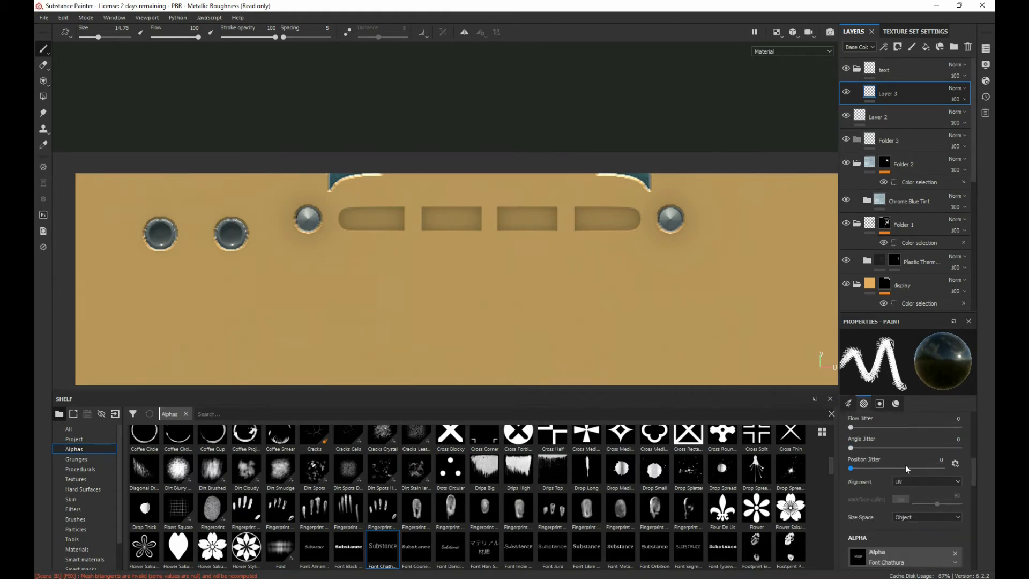
{"action": "scroll", "coordinate": [918, 480], "scroll_direction": "down", "scroll_amount": 2}
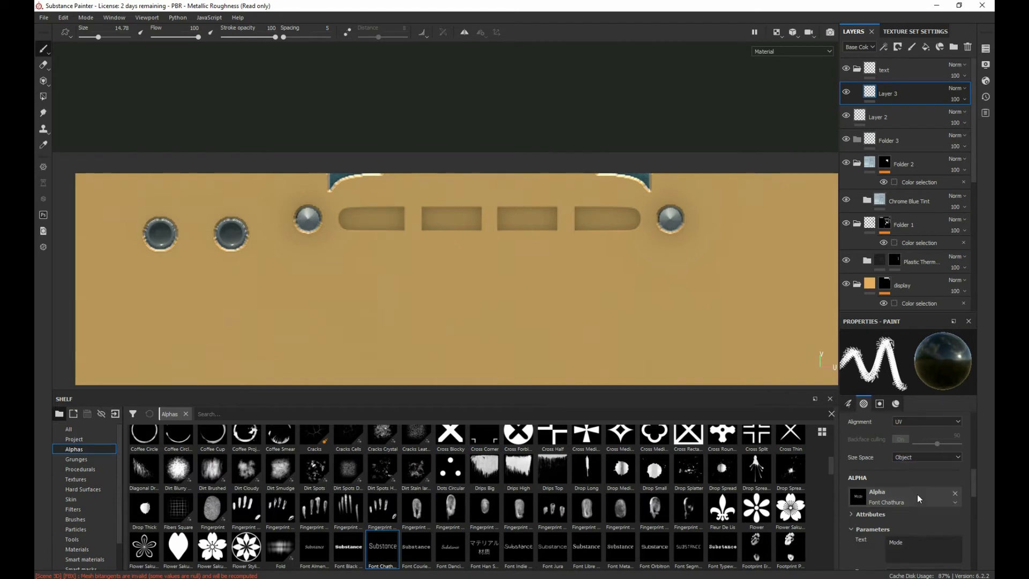
{"action": "scroll", "coordinate": [877, 518], "scroll_direction": "down", "scroll_amount": 3}
{"action": "scroll", "coordinate": [893, 497], "scroll_direction": "down", "scroll_amount": 3}
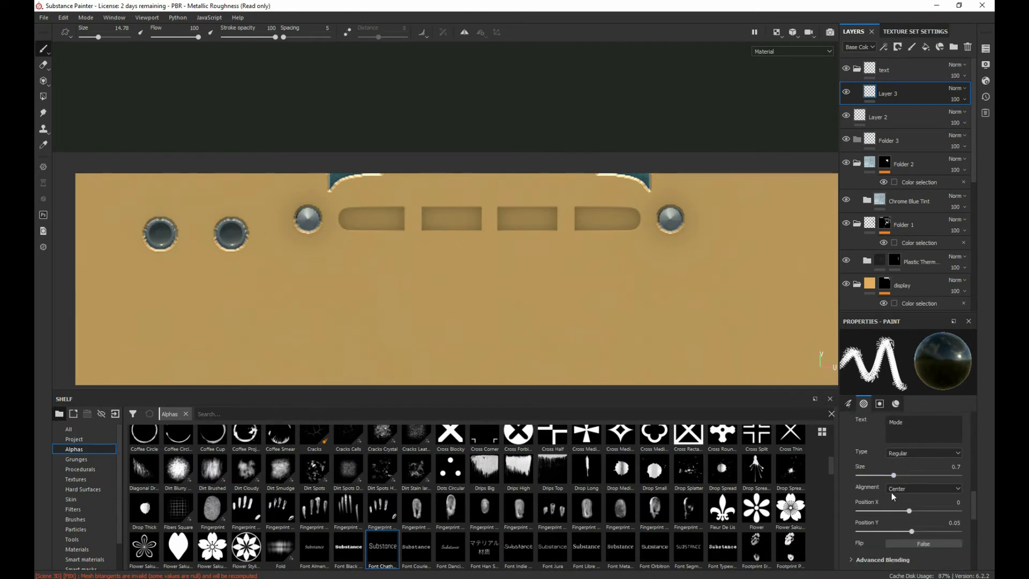
{"action": "scroll", "coordinate": [924, 517], "scroll_direction": "down", "scroll_amount": 3}
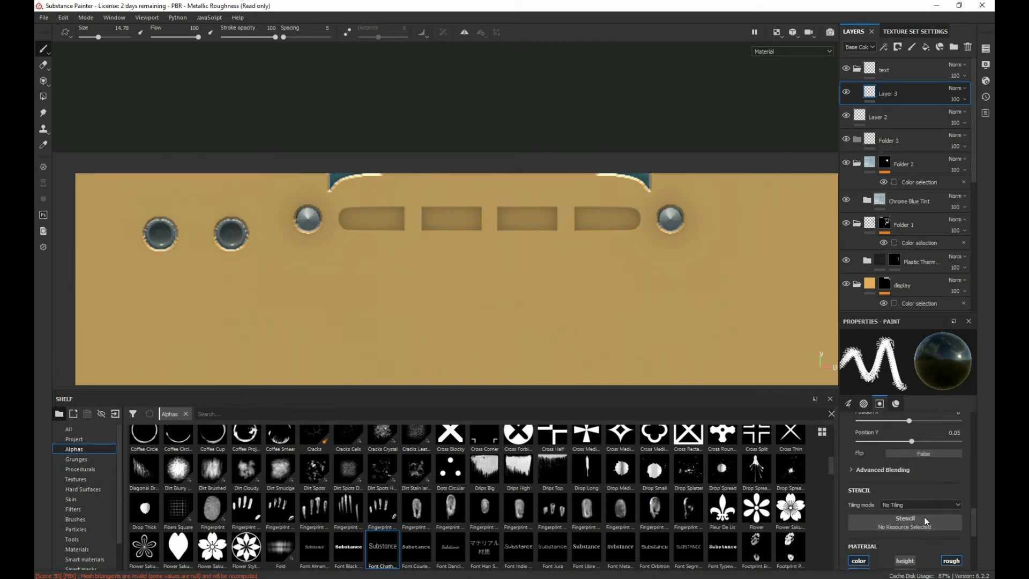
{"action": "scroll", "coordinate": [919, 491], "scroll_direction": "down", "scroll_amount": 4}
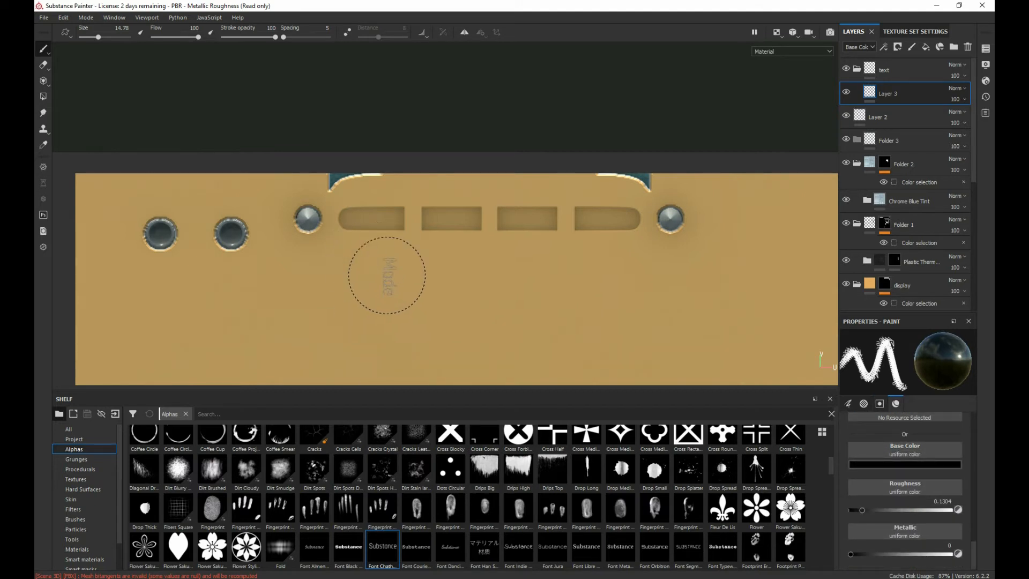
{"action": "left_click_drag", "start_coordinate": [373, 248], "coordinate": [379, 261]}
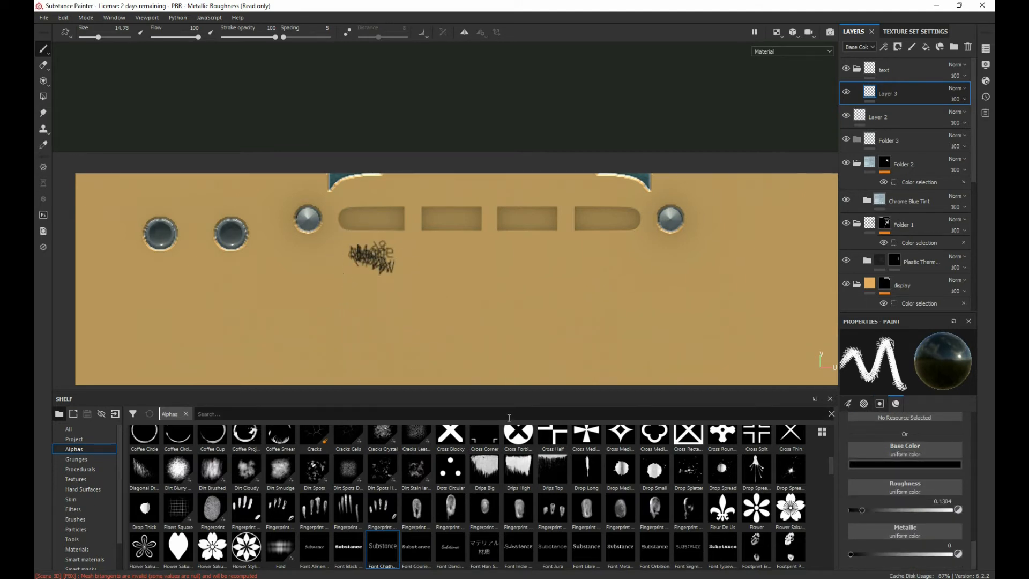
{"action": "key", "text": "ctrl+z"}
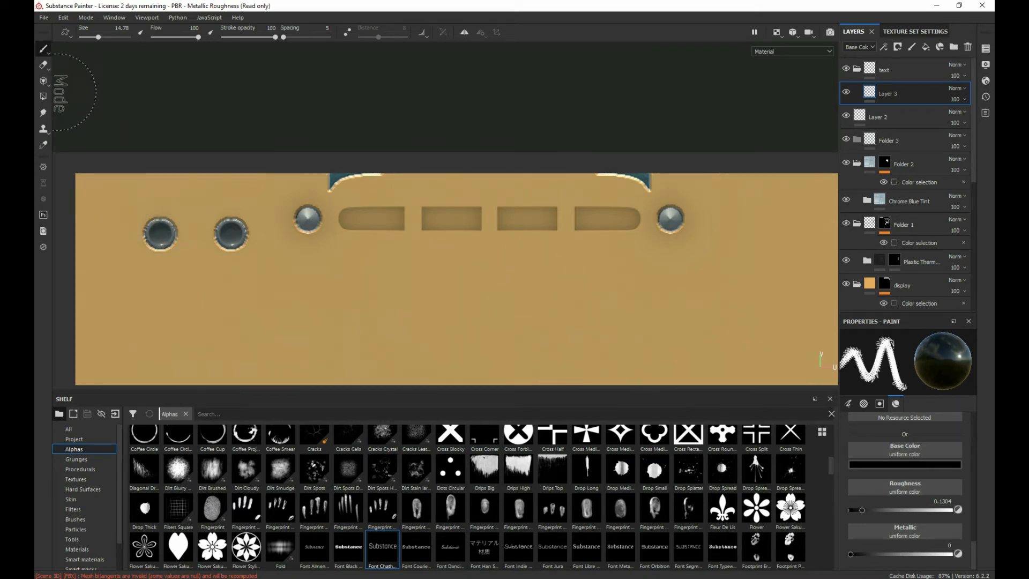
{"action": "mouse_move", "coordinate": [43, 56]}
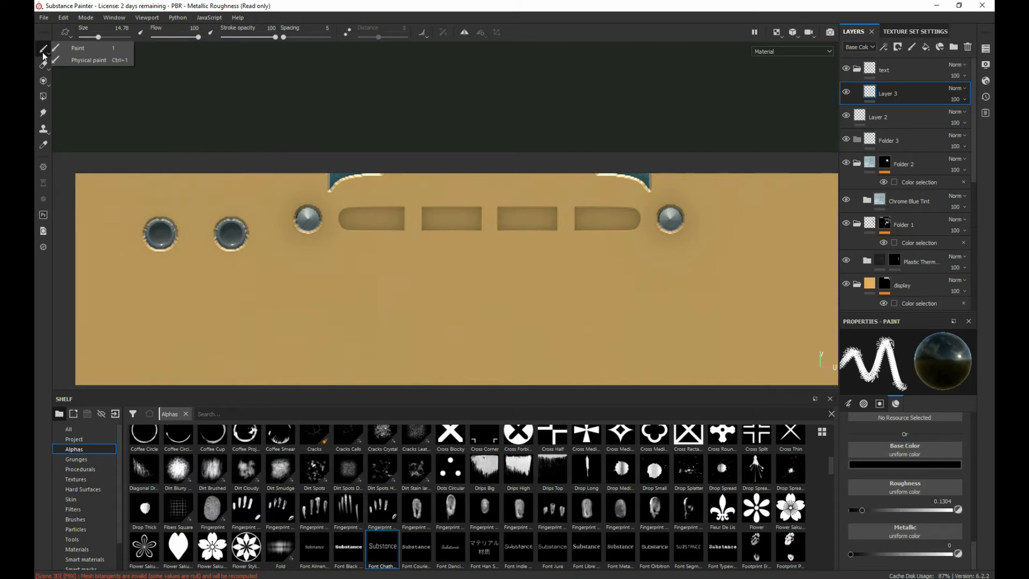
{"action": "left_click", "coordinate": [43, 65]}
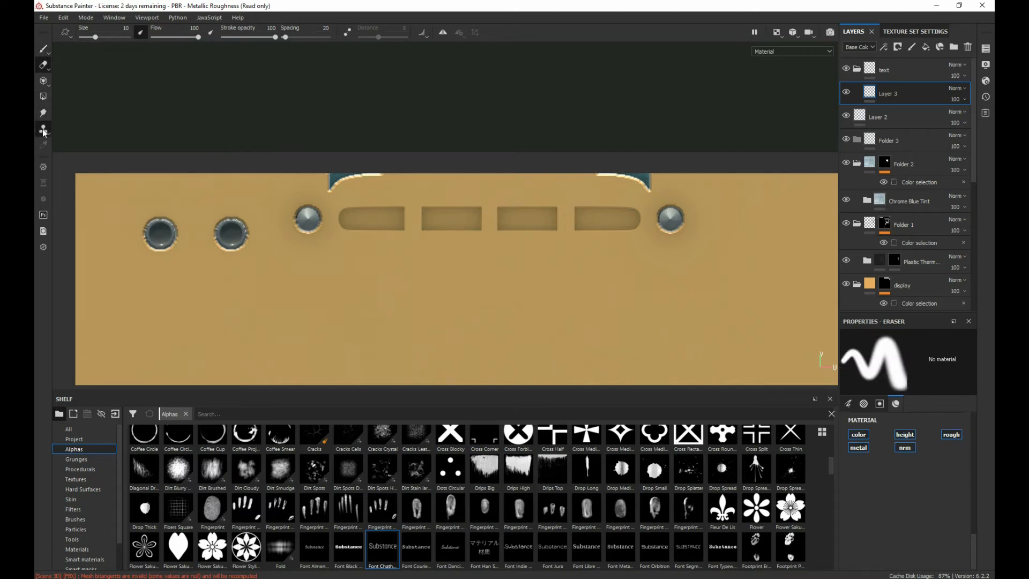
{"action": "mouse_move", "coordinate": [43, 131]}
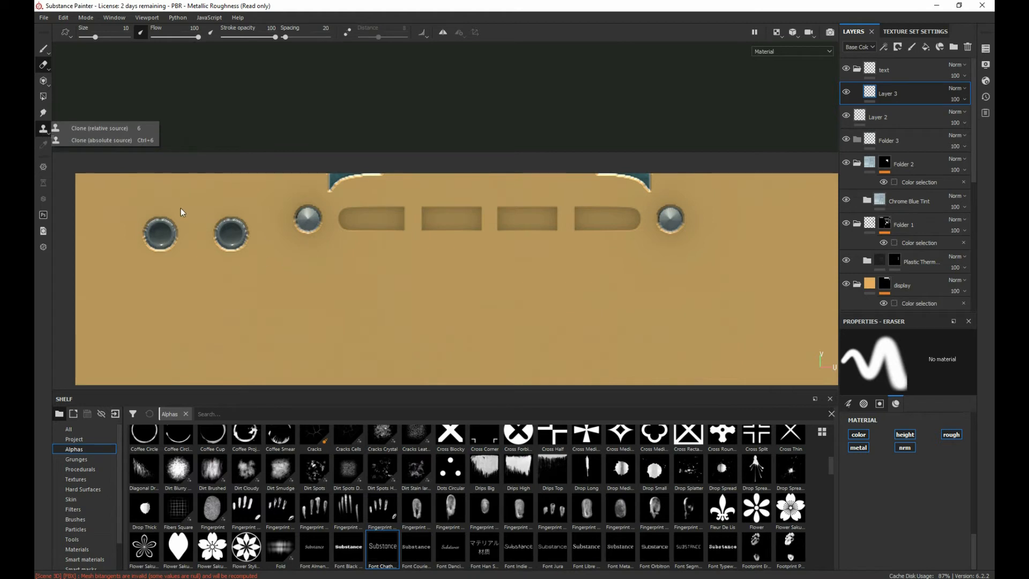
{"action": "left_click", "coordinate": [43, 49]}
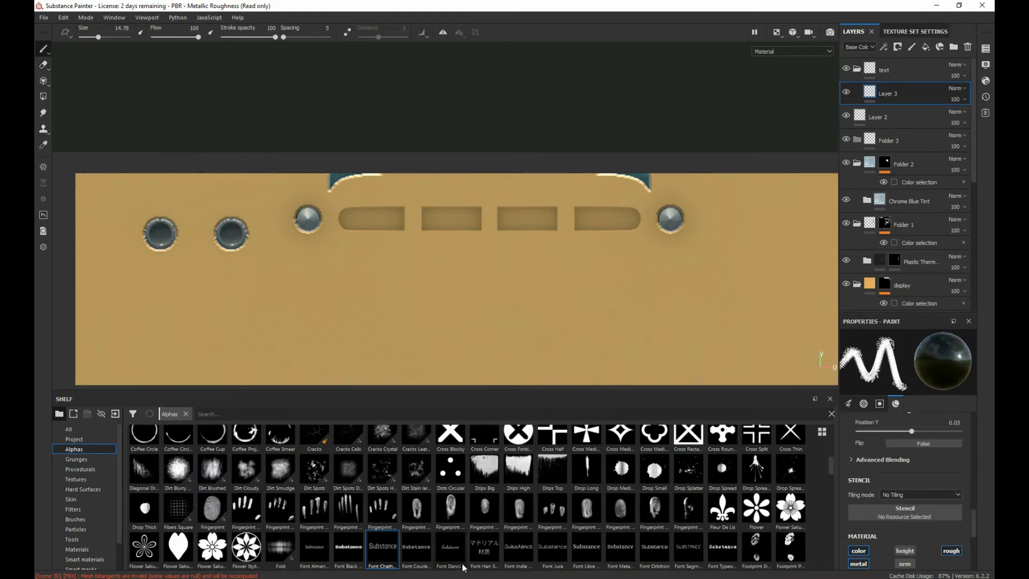
Step: Reapply the Font Chathura alpha to the paint brush and test a stroke below the button slots, undoing the stroke
{"action": "left_click", "coordinate": [386, 544]}
{"action": "mouse_move", "coordinate": [385, 546]}
{"action": "left_mouse_down"}
{"action": "mouse_move", "coordinate": [819, 87]}
{"action": "mouse_move", "coordinate": [885, 80]}
{"action": "mouse_move", "coordinate": [606, 252]}
{"action": "mouse_move", "coordinate": [436, 272]}
{"action": "left_mouse_up"}
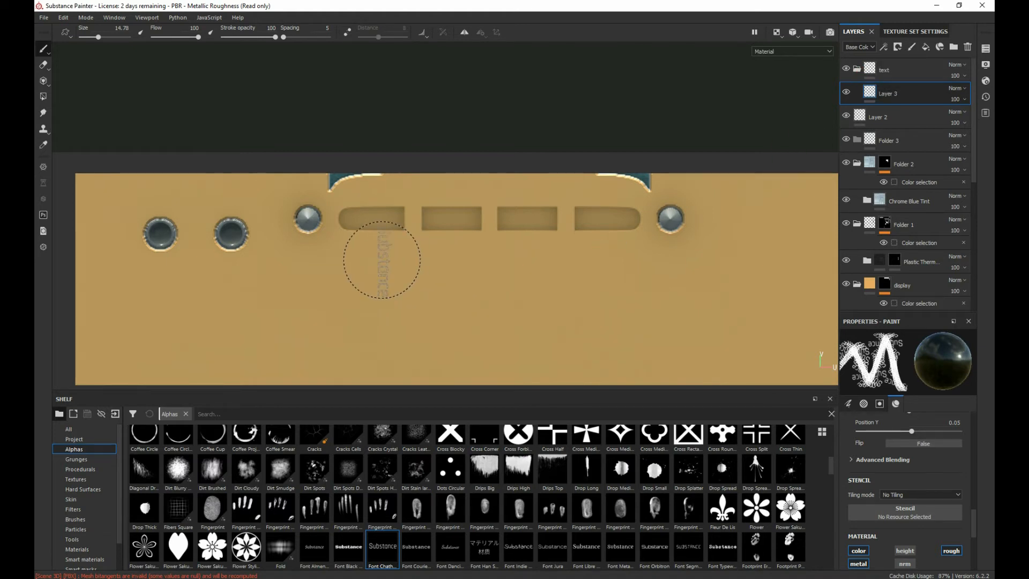
{"action": "left_click_drag", "start_coordinate": [335, 264], "coordinate": [649, 301]}
{"action": "key", "text": "ctrl+z"}
Step: Assign the Font Chathura alpha as the brush's stencil
{"action": "scroll", "coordinate": [883, 471], "scroll_direction": "down", "scroll_amount": 2}
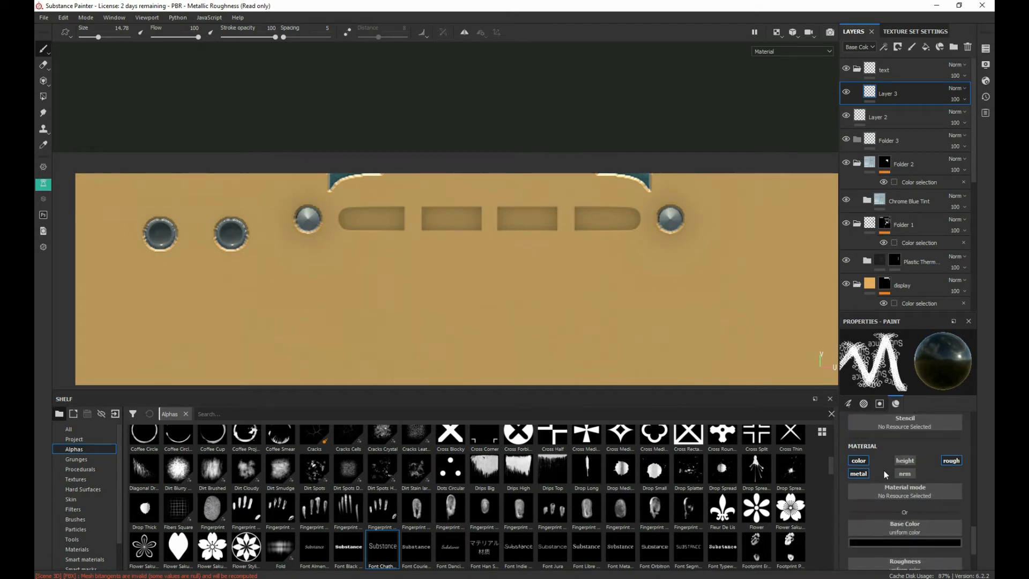
{"action": "left_click", "coordinate": [883, 452]}
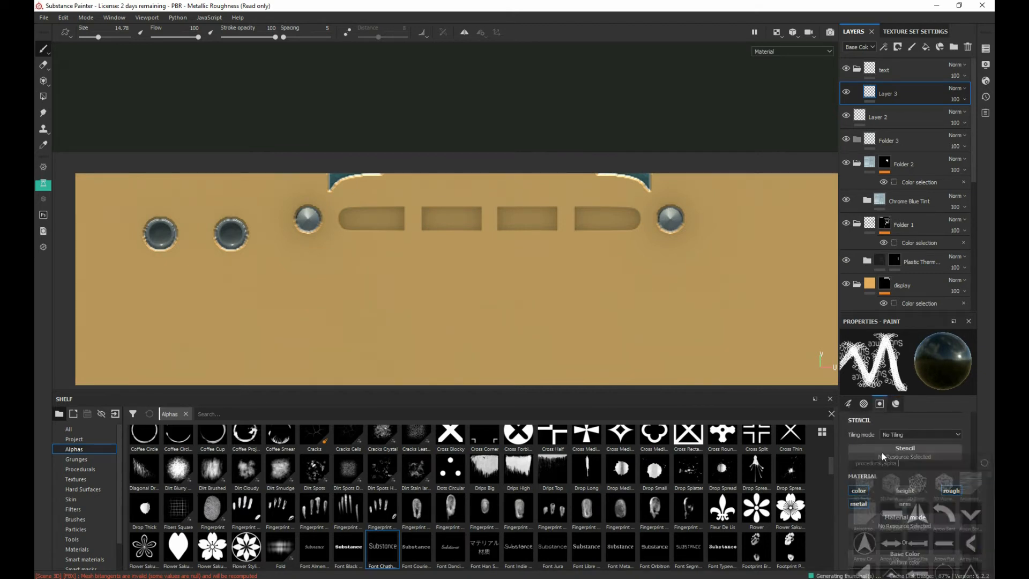
{"action": "left_click_drag", "start_coordinate": [386, 555], "coordinate": [906, 451]}
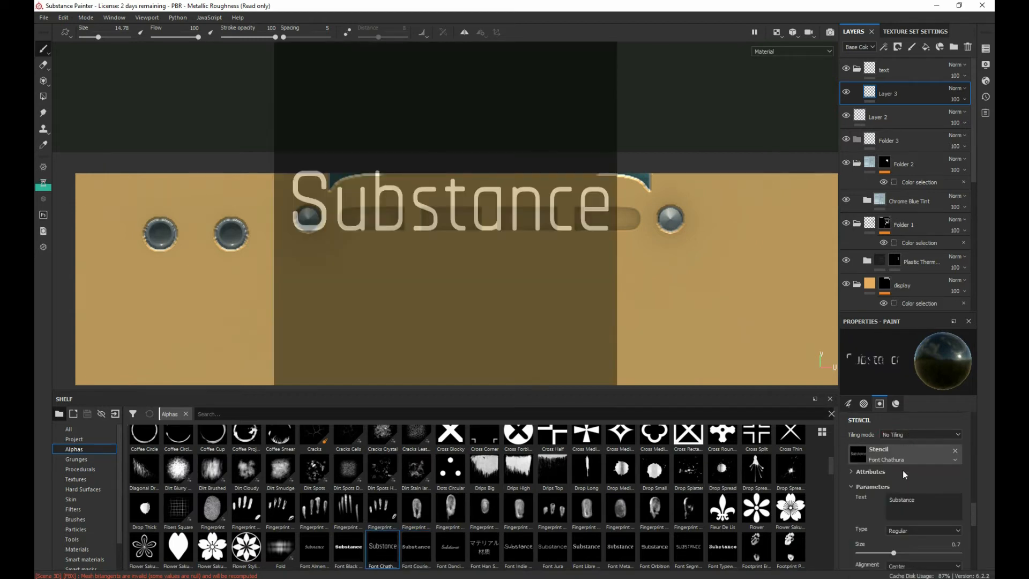
Step: Try painting the "Substance" text through the stencil just below the first button slot, and undo the stroke
{"action": "scroll", "coordinate": [504, 259], "scroll_direction": "down", "scroll_amount": 2}
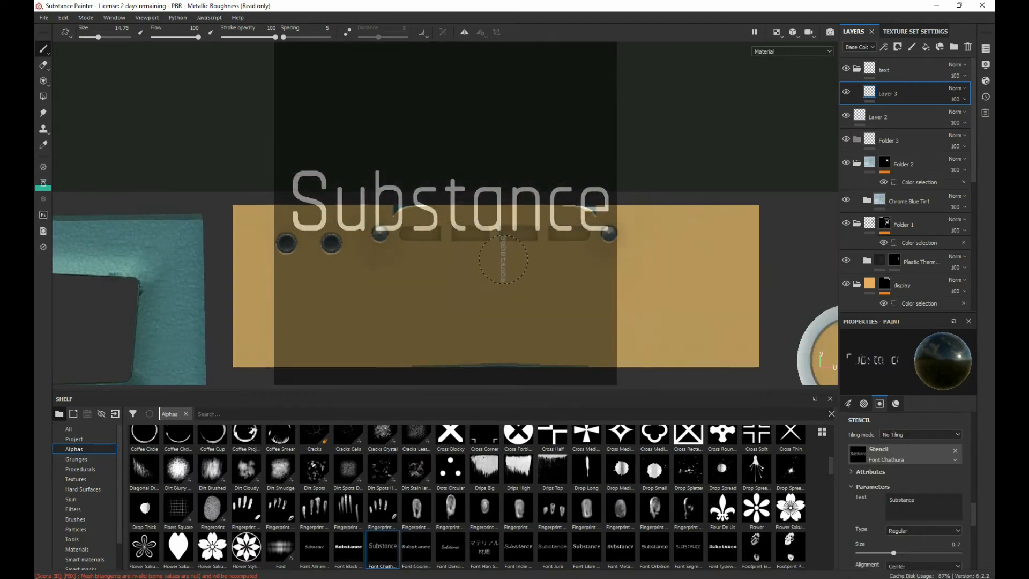
{"action": "scroll", "coordinate": [503, 260], "scroll_direction": "up", "scroll_amount": 6}
{"action": "mouse_move", "coordinate": [499, 254]}
{"action": "middle_mouse_down", "text": "alt"}
{"action": "mouse_move", "coordinate": [653, 225]}
{"action": "mouse_move", "coordinate": [786, 233]}
{"action": "middle_mouse_up", "text": "alt"}
{"action": "scroll", "coordinate": [705, 231], "scroll_direction": "down", "scroll_amount": 2}
{"action": "scroll", "coordinate": [706, 231], "scroll_direction": "up", "scroll_amount": 5}
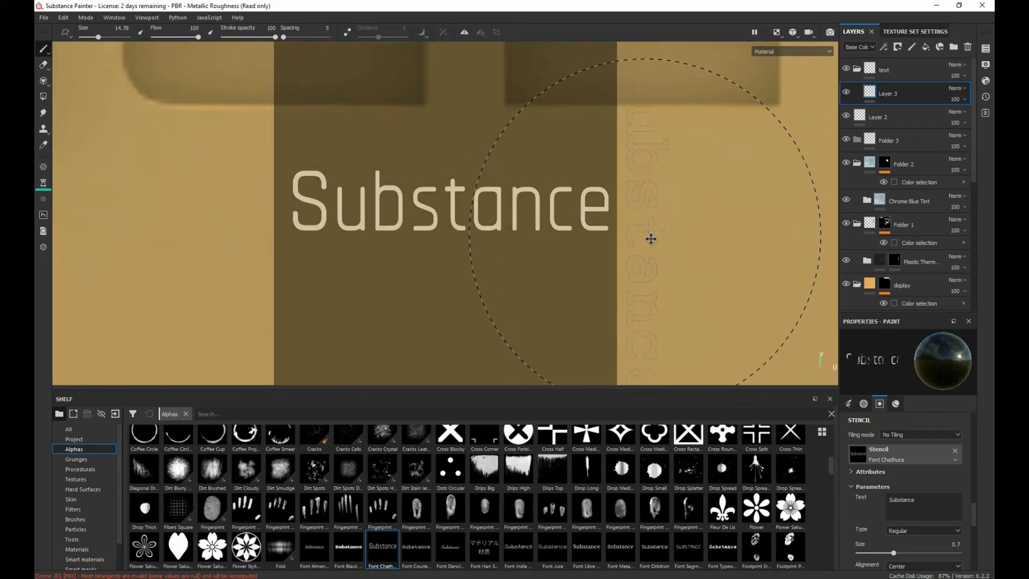
{"action": "middle_click_drag", "start_coordinate": [651, 239], "coordinate": [802, 261], "text": "alt"}
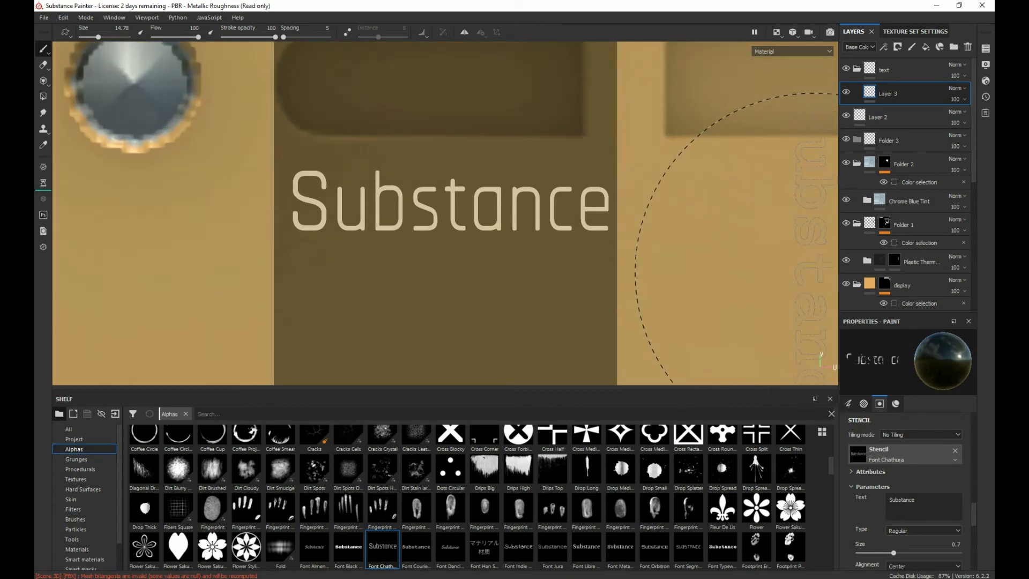
{"action": "scroll", "coordinate": [809, 278], "scroll_direction": "up", "scroll_amount": 3}
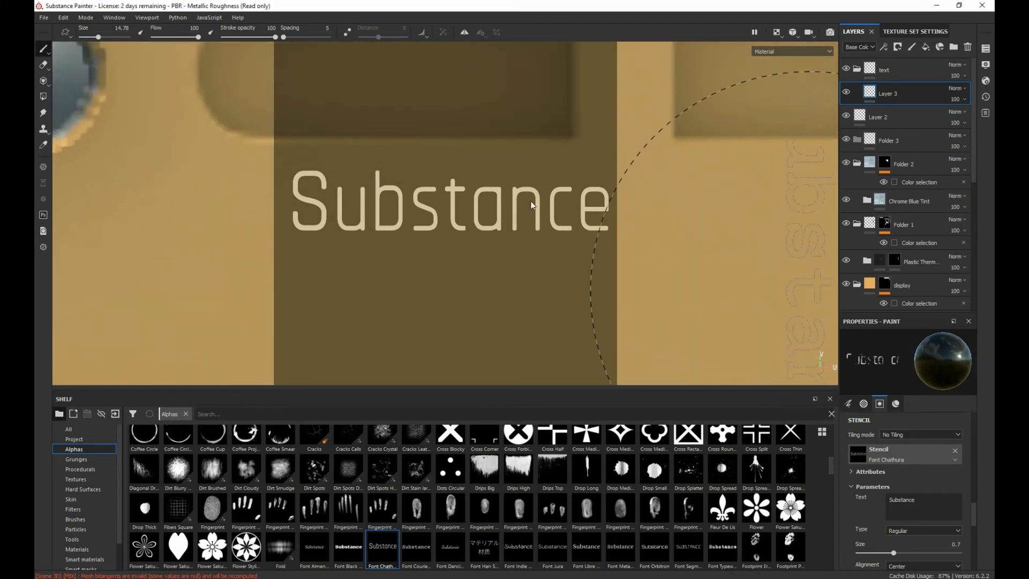
{"action": "mouse_move", "coordinate": [529, 206]}
{"action": "left_mouse_down"}
{"action": "mouse_move", "coordinate": [314, 230]}
{"action": "mouse_move", "coordinate": [418, 212]}
{"action": "left_mouse_up"}
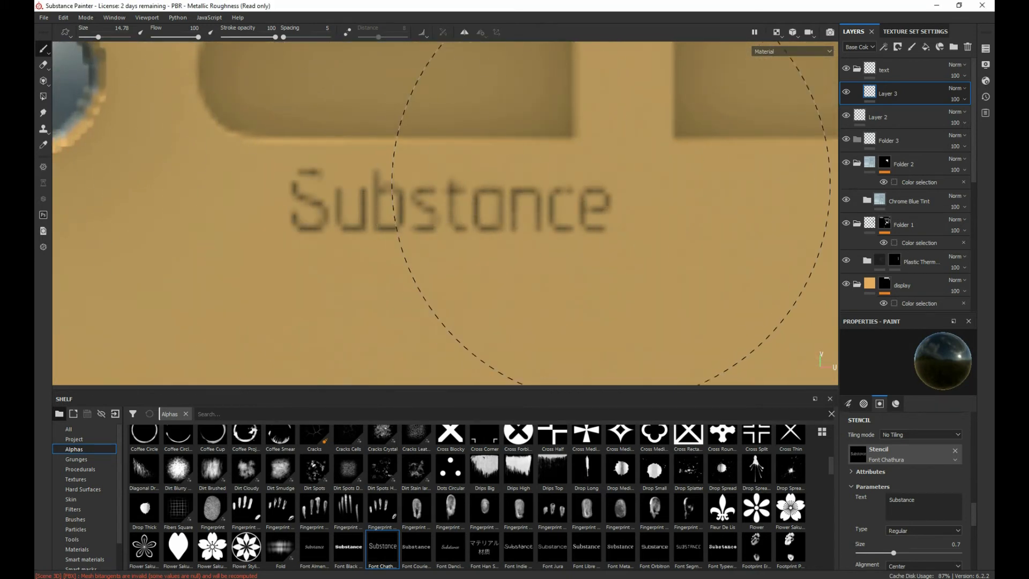
{"action": "key", "text": "s"}
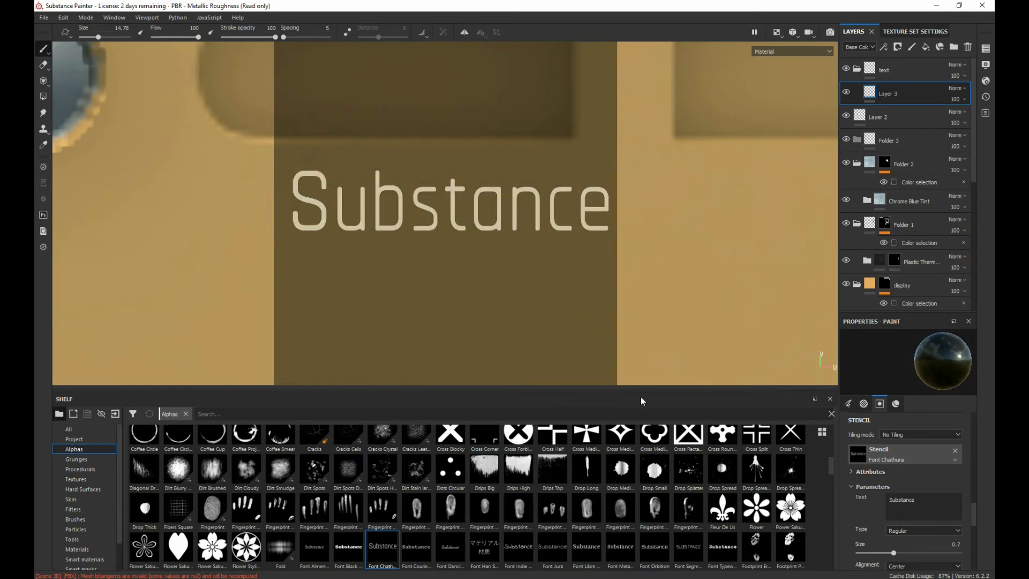
Step: Remove the Font Chathura stencil and switch to the Basic Hard brush at size 6.57
{"action": "left_click", "coordinate": [956, 451]}
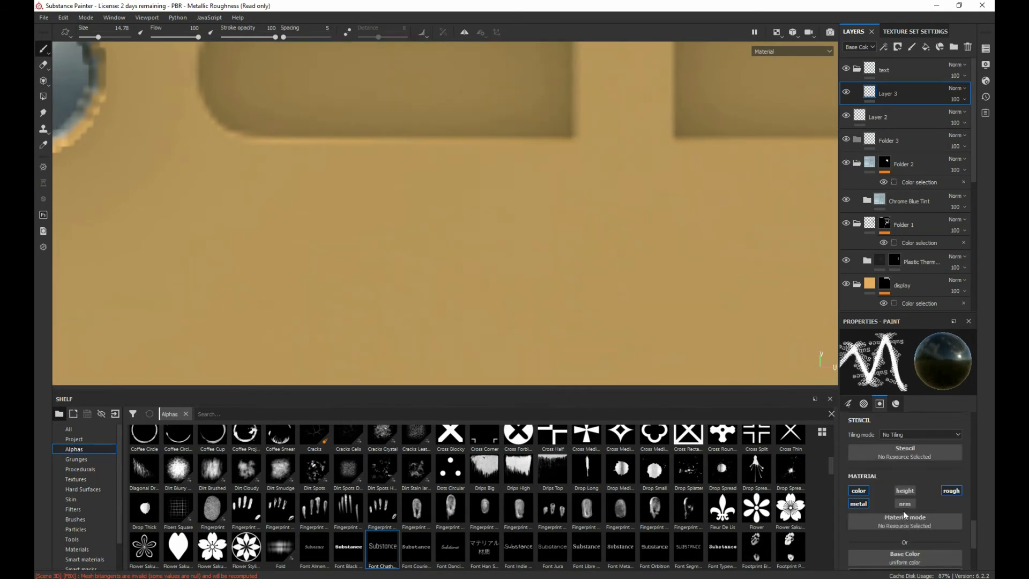
{"action": "left_click", "coordinate": [75, 519]}
{"action": "left_click", "coordinate": [450, 448]}
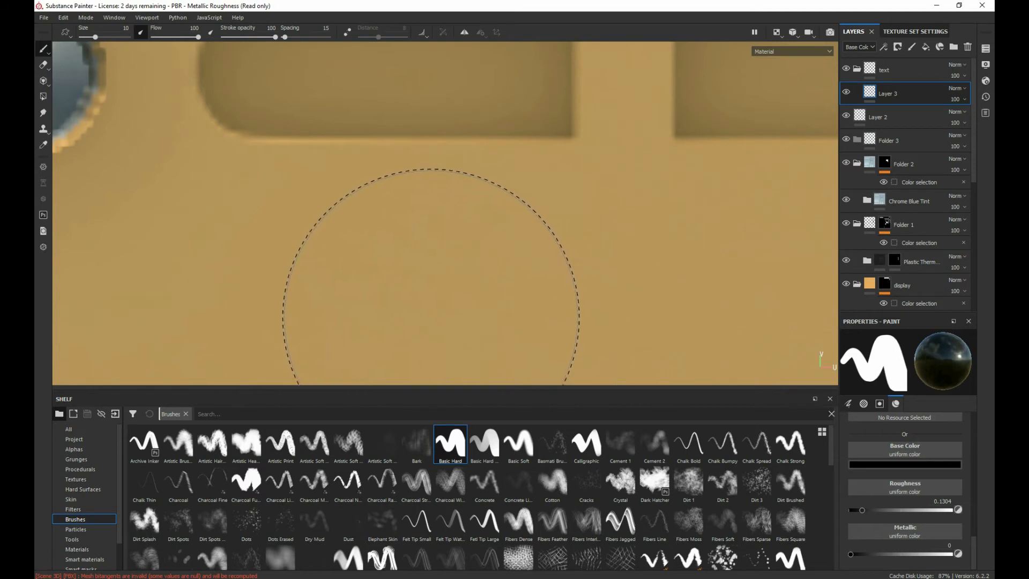
{"action": "right_click_drag", "start_coordinate": [415, 305], "coordinate": [388, 305], "text": "ctrl"}
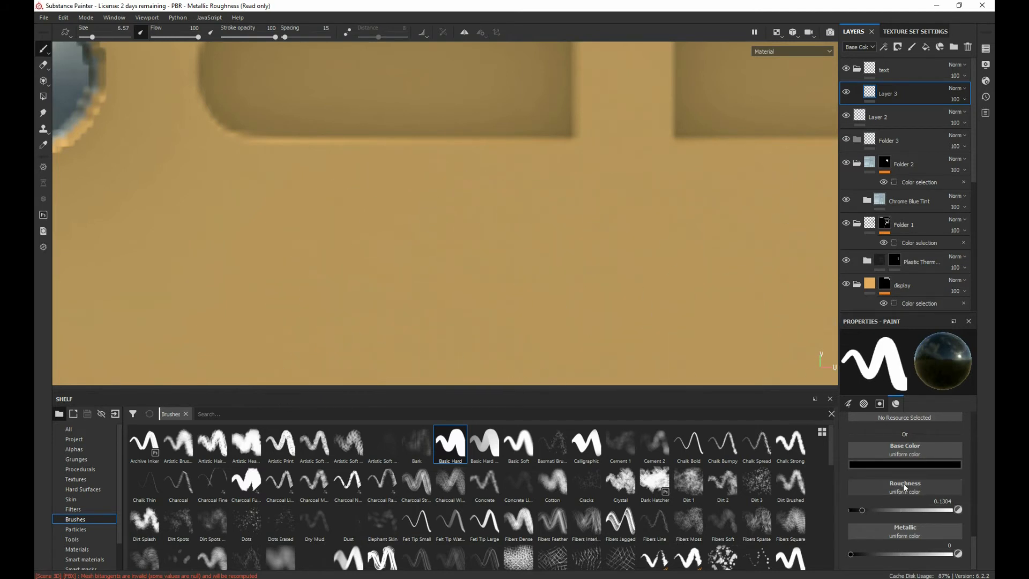
Step: Find the Text Deck alpha among the shelf's alphas and assign it as the brush's alpha
{"action": "scroll", "coordinate": [902, 483], "scroll_direction": "up", "scroll_amount": 5}
{"action": "scroll", "coordinate": [903, 484], "scroll_direction": "down", "scroll_amount": 2}
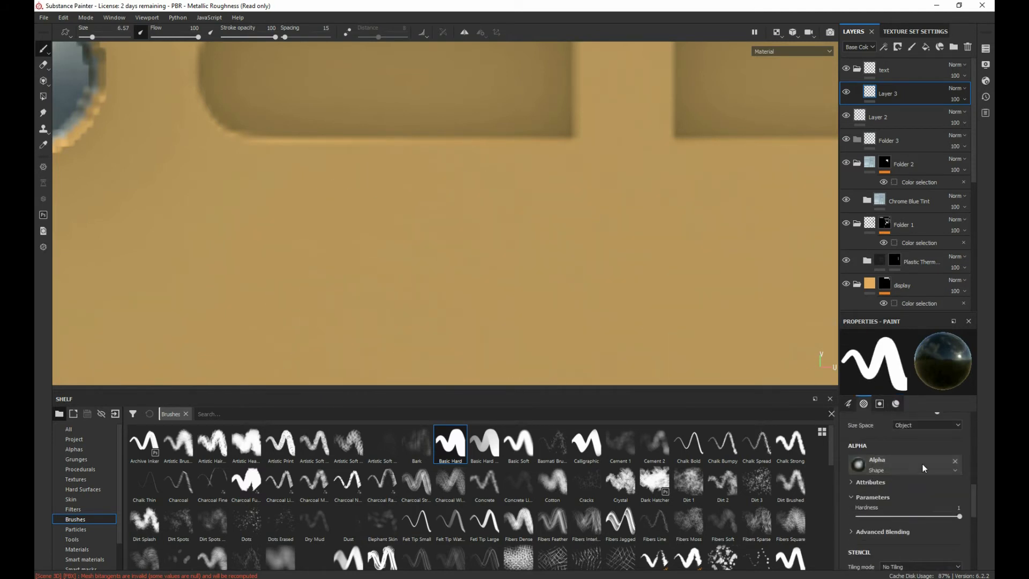
{"action": "scroll", "coordinate": [910, 490], "scroll_direction": "down", "scroll_amount": 2}
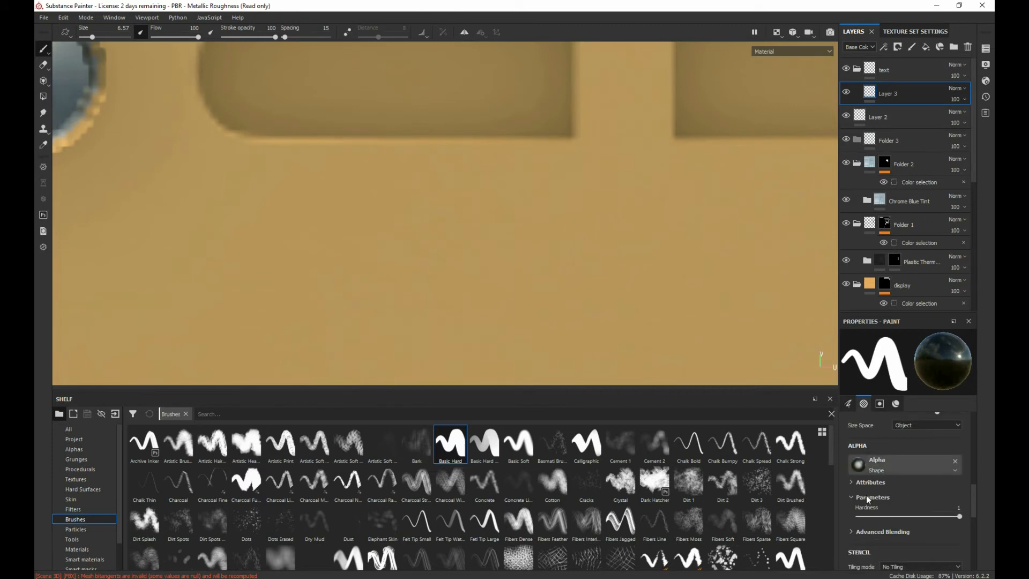
{"action": "scroll", "coordinate": [467, 525], "scroll_direction": "down", "scroll_amount": 6}
{"action": "scroll", "coordinate": [466, 521], "scroll_direction": "up", "scroll_amount": 10}
{"action": "left_click", "coordinate": [80, 448]}
{"action": "scroll", "coordinate": [378, 520], "scroll_direction": "down", "scroll_amount": 10}
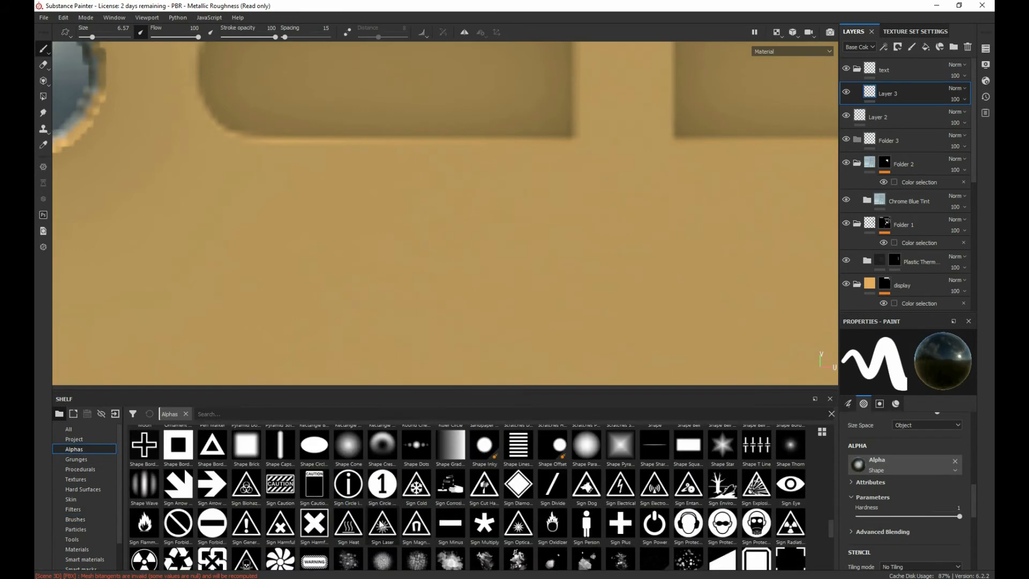
{"action": "scroll", "coordinate": [379, 520], "scroll_direction": "down", "scroll_amount": 15}
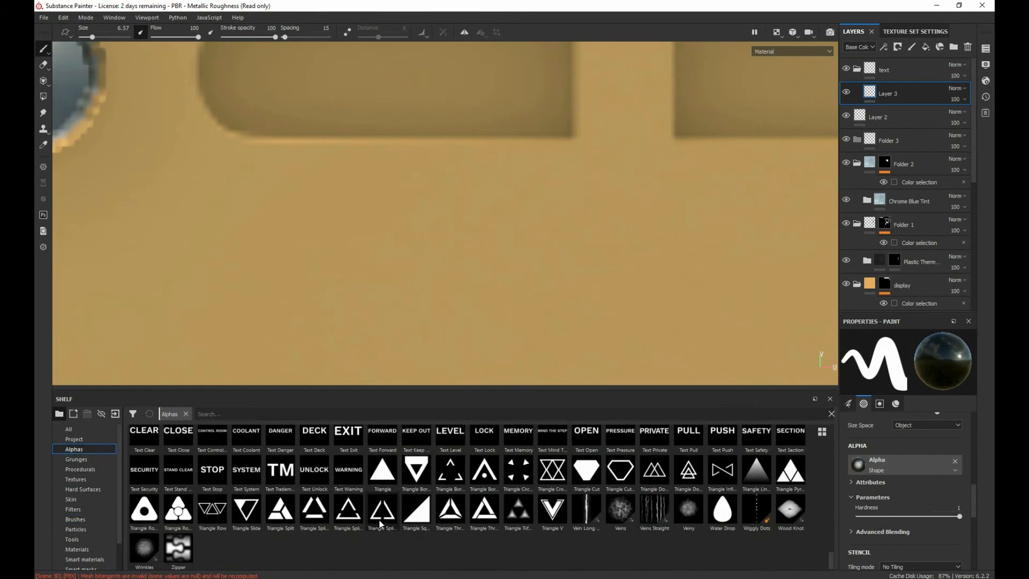
{"action": "scroll", "coordinate": [379, 518], "scroll_direction": "up", "scroll_amount": 3}
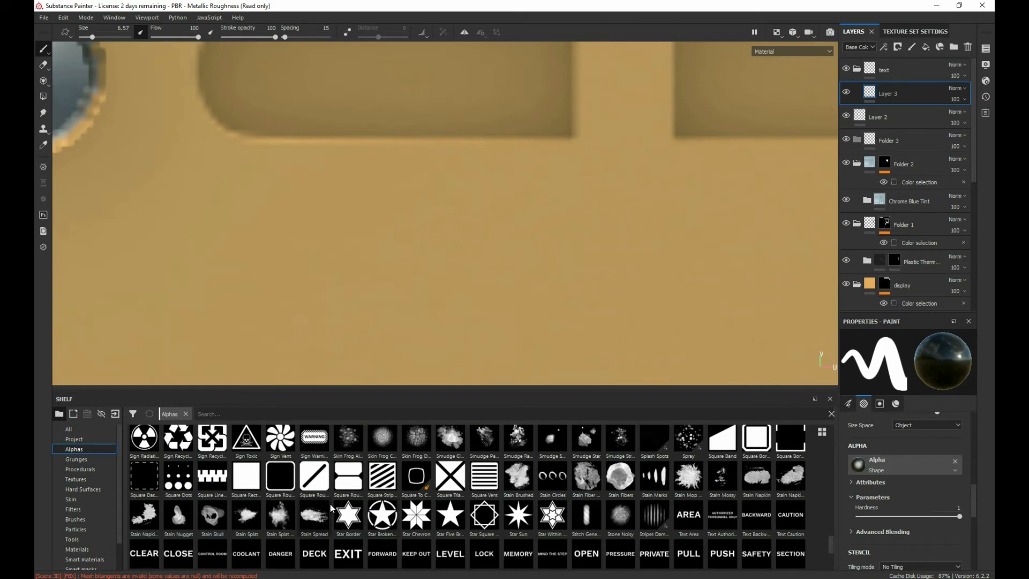
{"action": "mouse_move", "coordinate": [314, 564]}
{"action": "left_mouse_down"}
{"action": "mouse_move", "coordinate": [308, 540]}
{"action": "mouse_move", "coordinate": [899, 462]}
{"action": "left_mouse_up"}
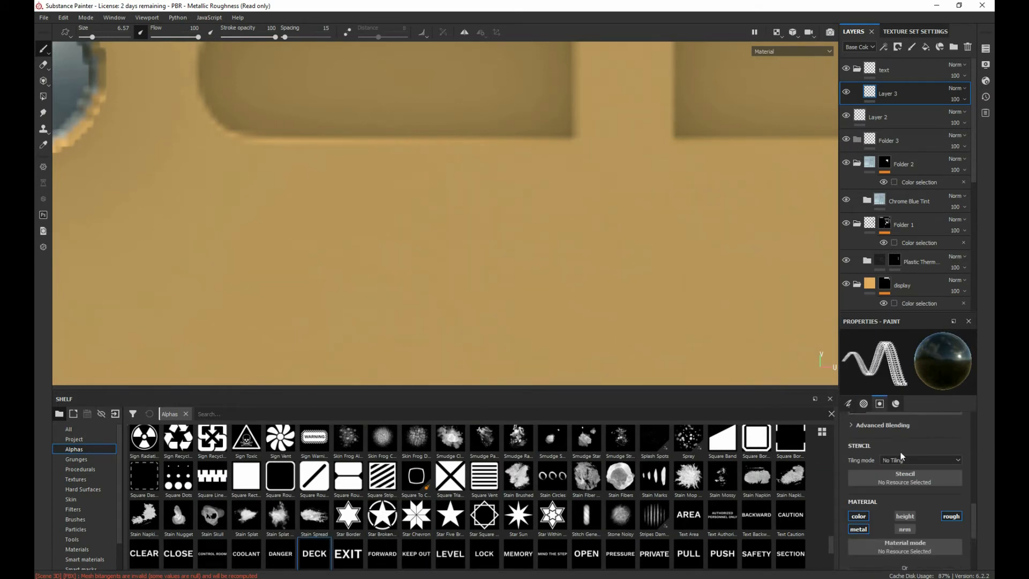
Step: Test the Text Deck alpha with one stamp below the first button slot, and undo the stamp
{"action": "scroll", "coordinate": [901, 452], "scroll_direction": "up", "scroll_amount": 5}
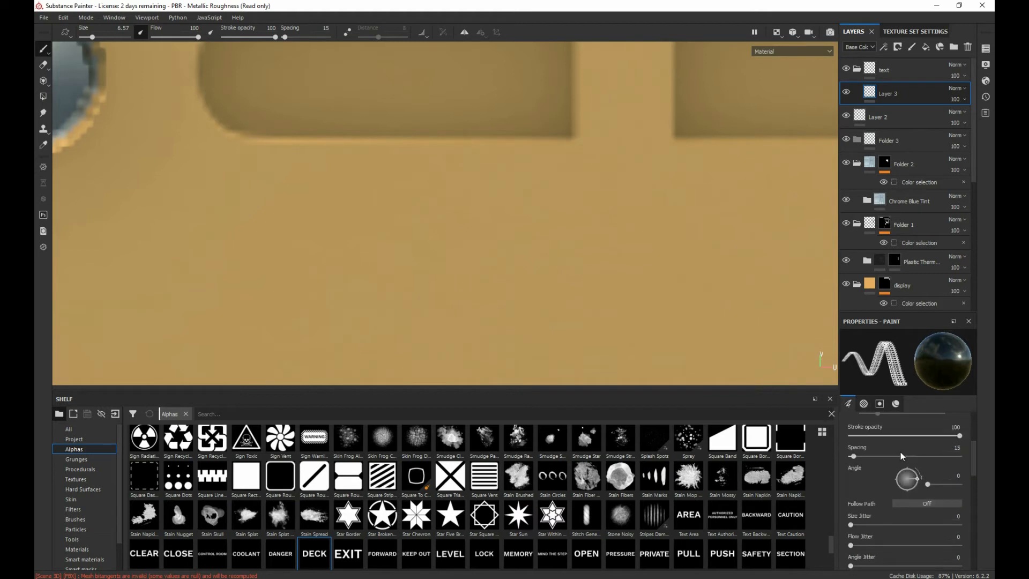
{"action": "left_click", "coordinate": [391, 240]}
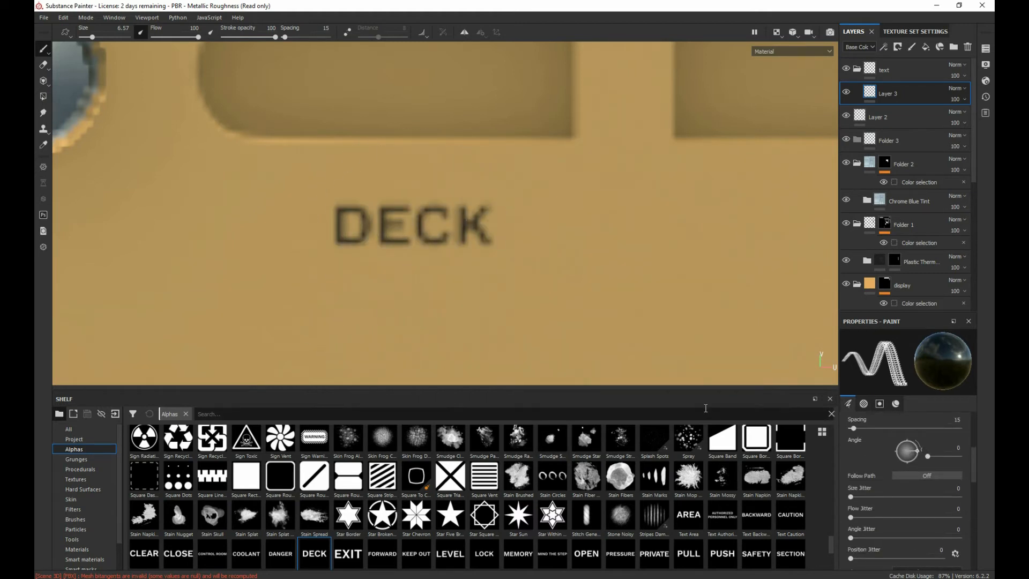
{"action": "key", "text": "ctrl+z"}
Step: Examine the brush's alpha, stencil and material properties and the available alphas for a way to edit the stamped text
{"action": "scroll", "coordinate": [908, 529], "scroll_direction": "down", "scroll_amount": 5}
{"action": "scroll", "coordinate": [908, 530], "scroll_direction": "down", "scroll_amount": 3}
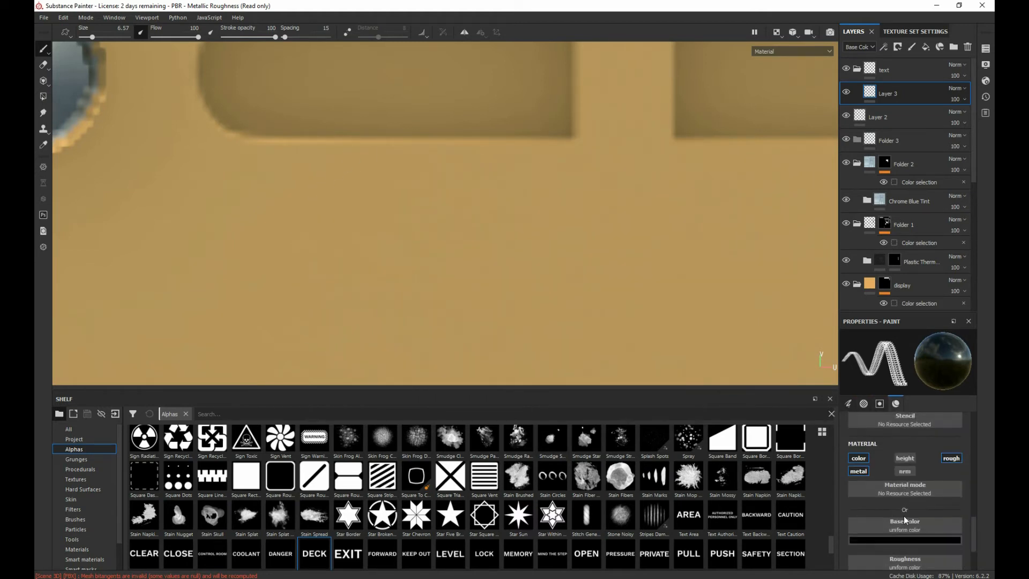
{"action": "left_click", "coordinate": [909, 435]}
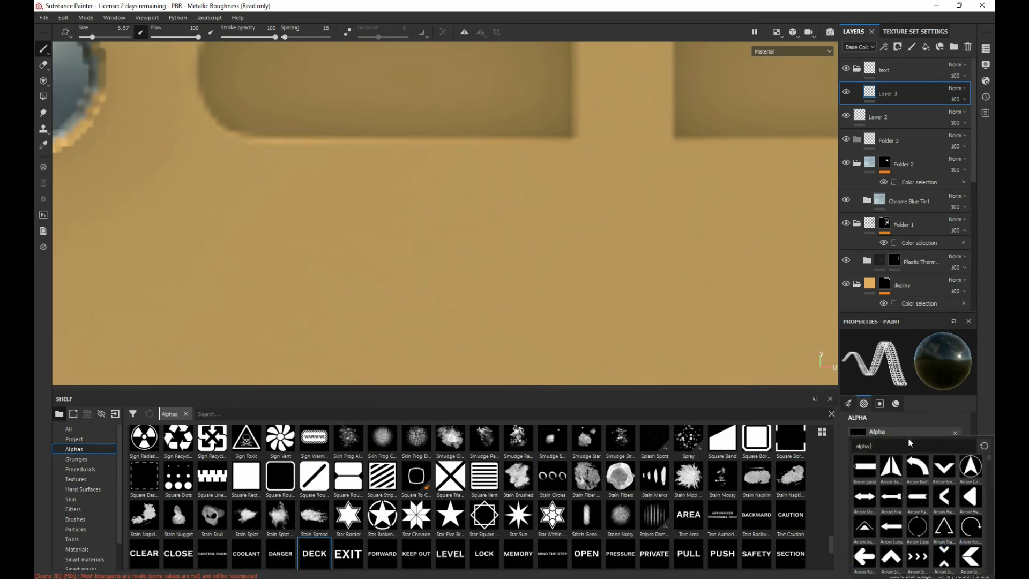
{"action": "scroll", "coordinate": [896, 478], "scroll_direction": "down", "scroll_amount": 3}
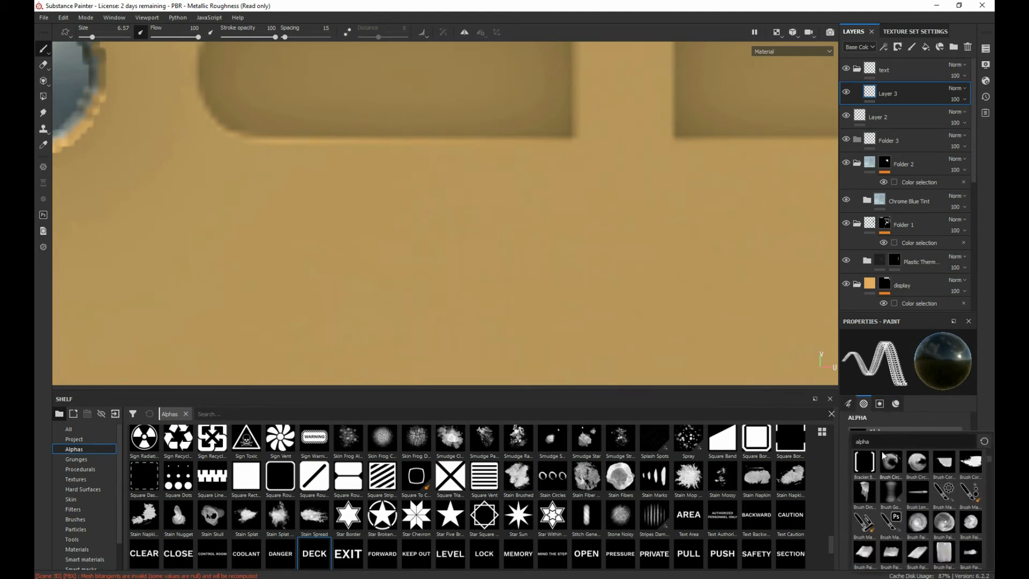
{"action": "scroll", "coordinate": [903, 485], "scroll_direction": "down", "scroll_amount": 5}
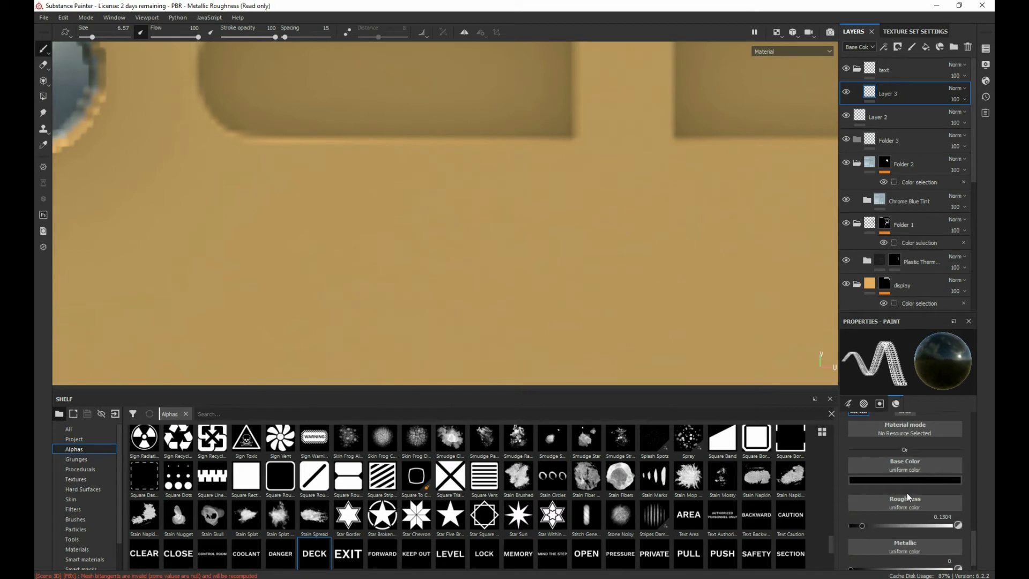
{"action": "scroll", "coordinate": [907, 493], "scroll_direction": "up", "scroll_amount": 5}
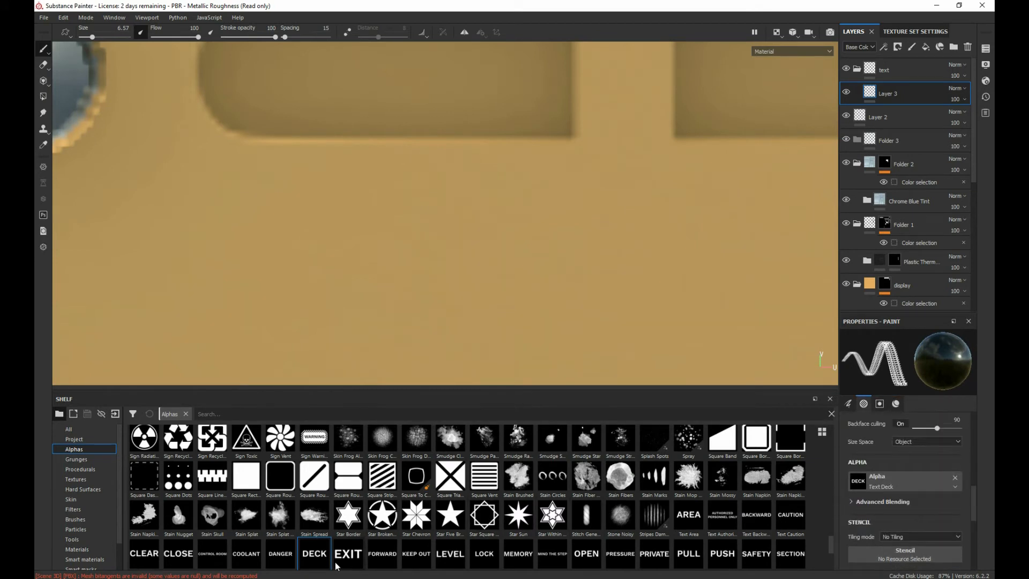
{"action": "scroll", "coordinate": [326, 567], "scroll_direction": "down", "scroll_amount": 1}
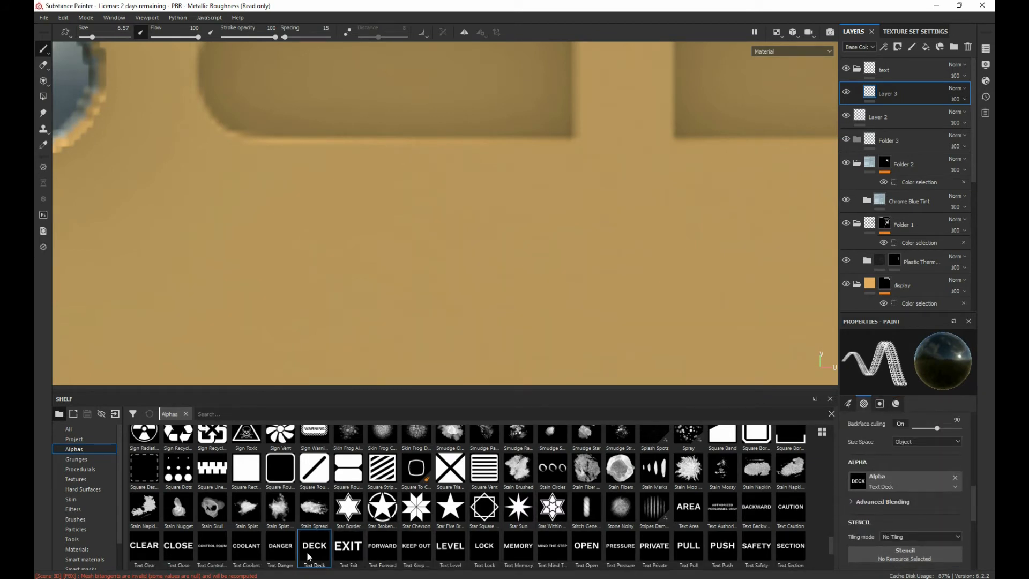
{"action": "scroll", "coordinate": [941, 478], "scroll_direction": "down", "scroll_amount": 5}
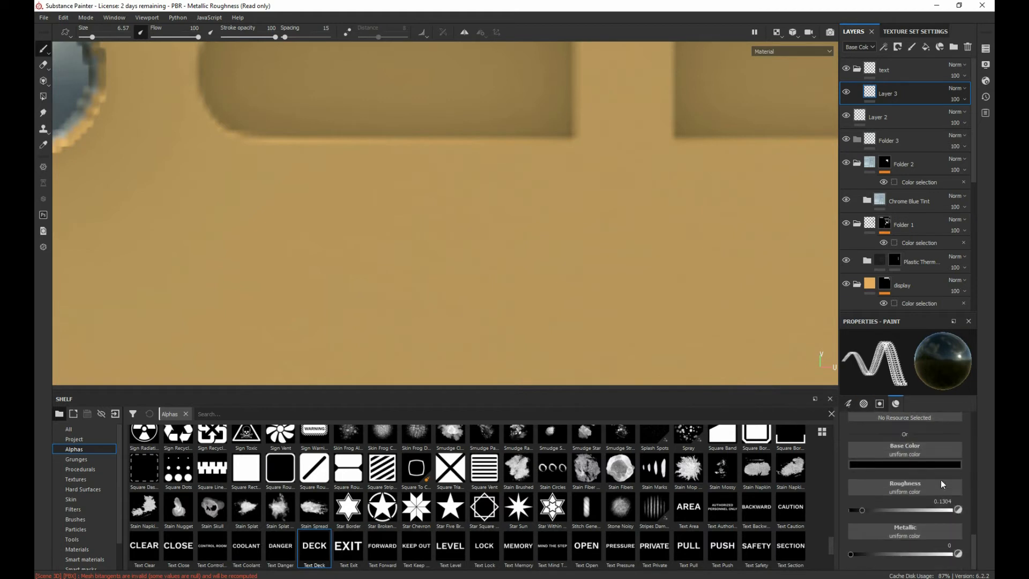
{"action": "scroll", "coordinate": [940, 480], "scroll_direction": "up", "scroll_amount": 5}
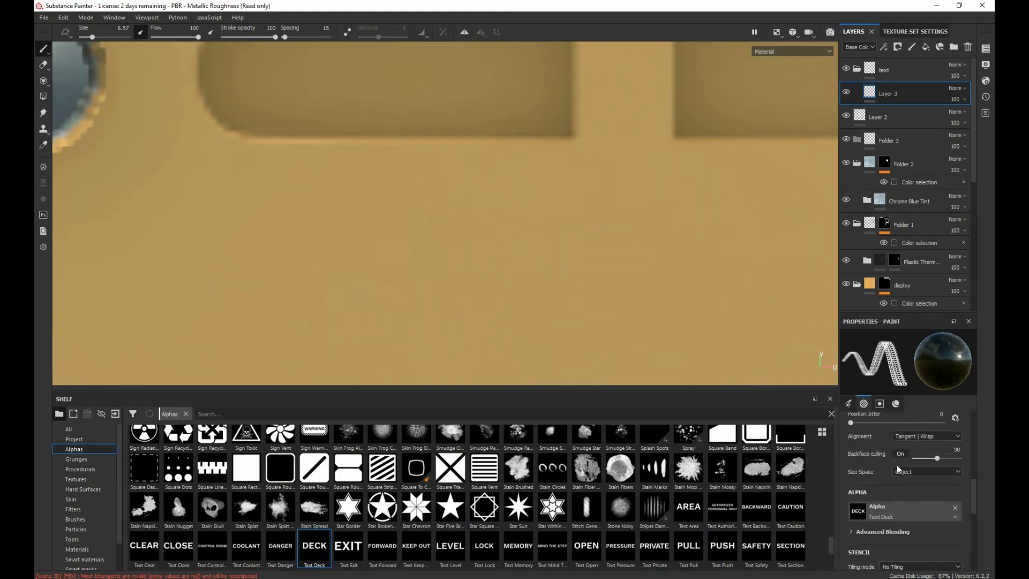
{"action": "scroll", "coordinate": [906, 487], "scroll_direction": "up", "scroll_amount": 6}
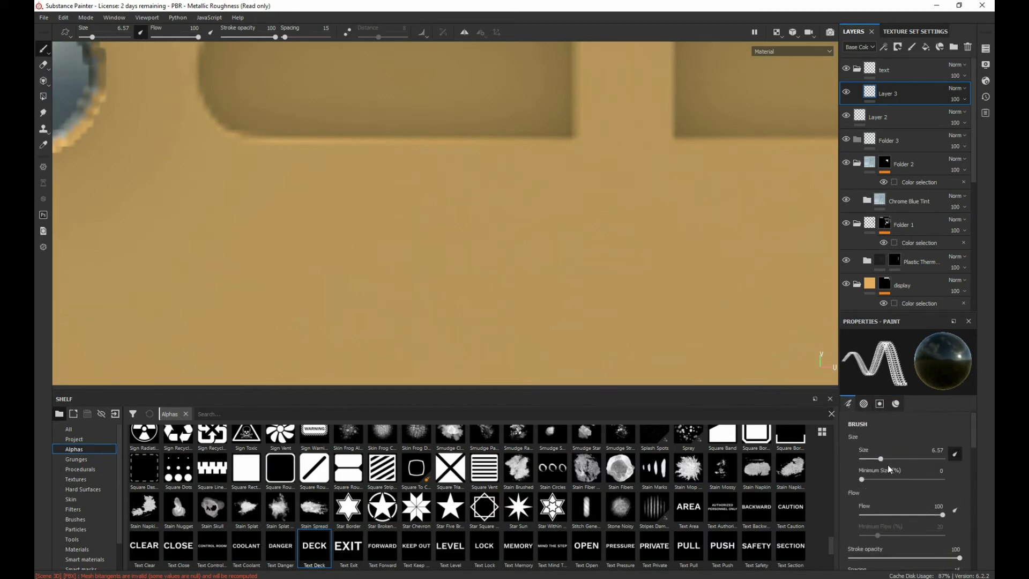
Step: Try stamping and stroking the "DECK" text below the first button slot, and undo the strokes
{"action": "left_click", "coordinate": [414, 220]}
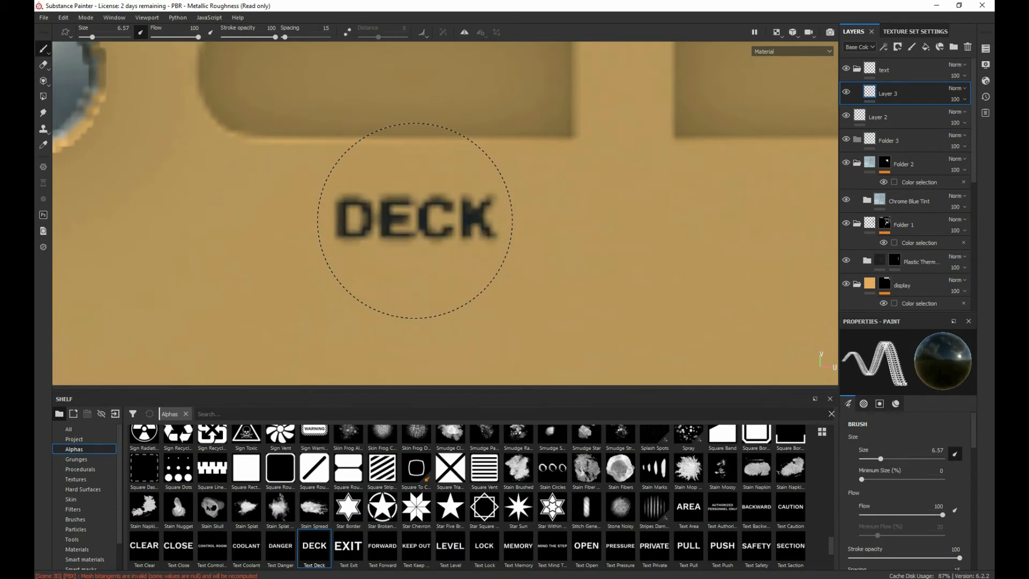
{"action": "left_click_drag", "start_coordinate": [415, 220], "coordinate": [432, 245]}
{"action": "key", "text": "ctrl+z"}
{"action": "key", "text": "ctrl+z"}
{"action": "key", "text": "ctrl+z"}
{"action": "key", "text": "ctrl+z"}
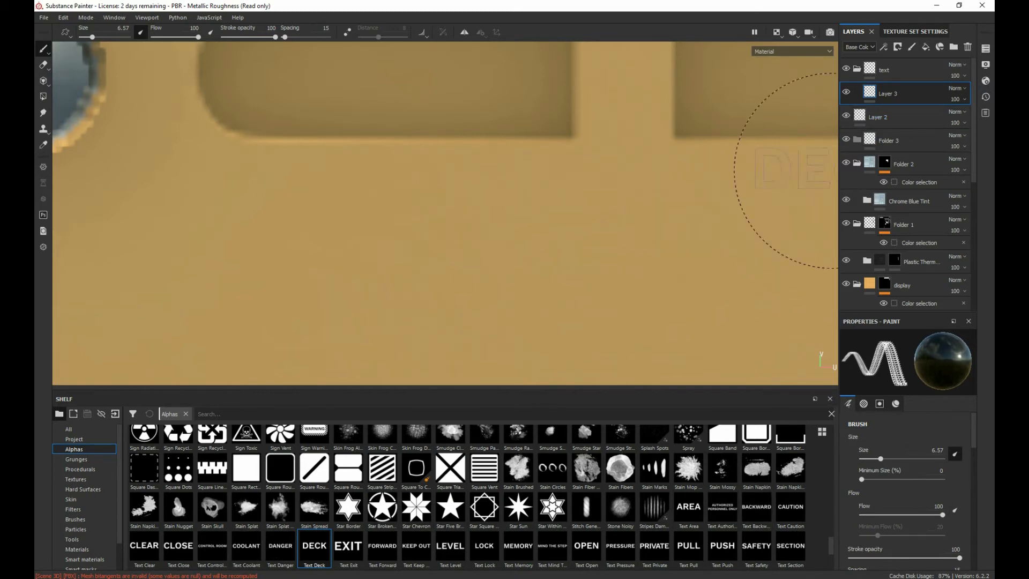
Step: Inspect the Text Deck alpha's color space and Advanced Blending options, and return to the start of the alphas list
{"action": "scroll", "coordinate": [476, 363], "scroll_direction": "down", "scroll_amount": 3}
{"action": "scroll", "coordinate": [476, 365], "scroll_direction": "up", "scroll_amount": 3}
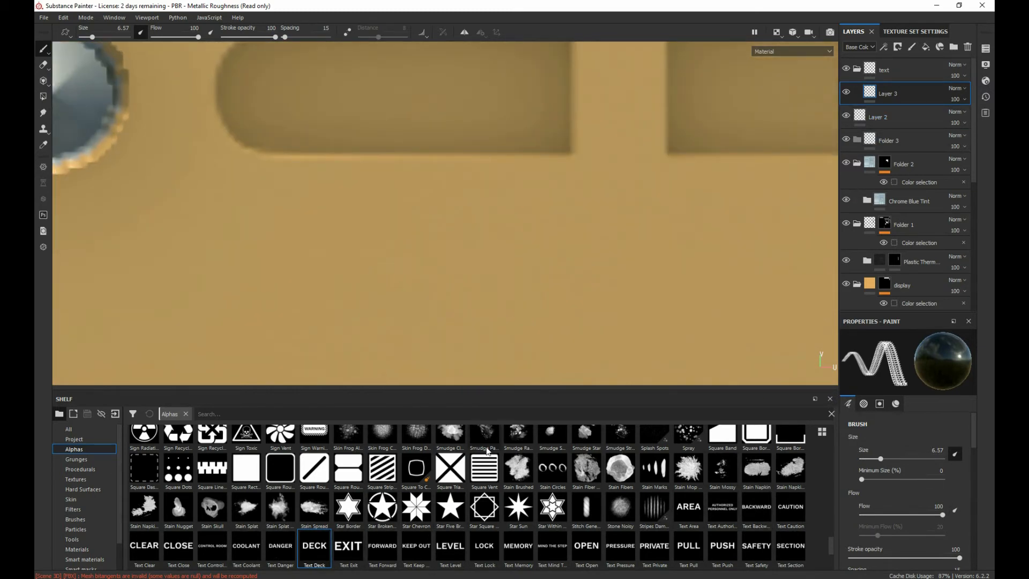
{"action": "scroll", "coordinate": [882, 445], "scroll_direction": "down", "scroll_amount": 5}
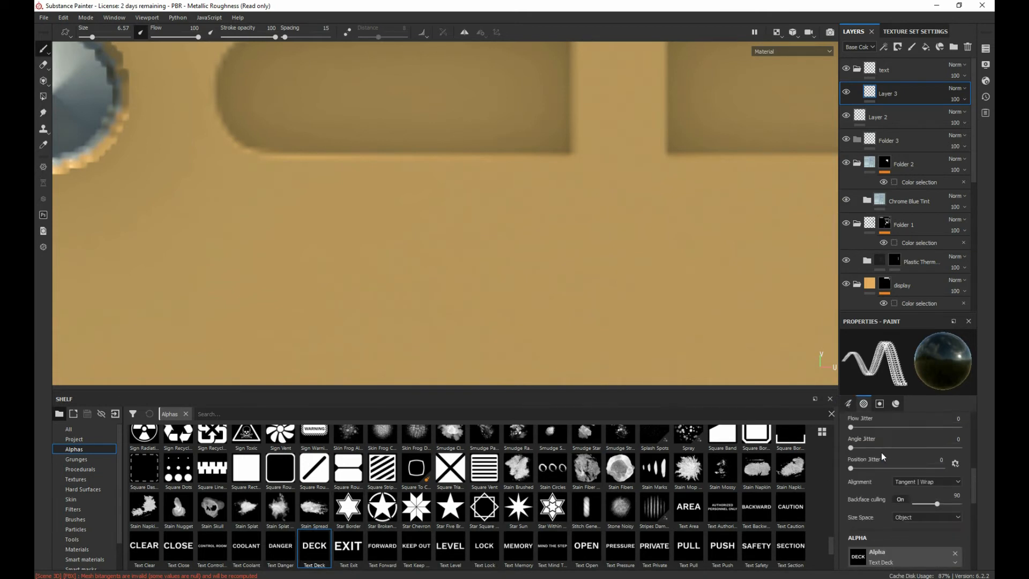
{"action": "scroll", "coordinate": [880, 468], "scroll_direction": "down", "scroll_amount": 3}
{"action": "scroll", "coordinate": [880, 468], "scroll_direction": "up", "scroll_amount": 3}
{"action": "scroll", "coordinate": [881, 467], "scroll_direction": "down", "scroll_amount": 2}
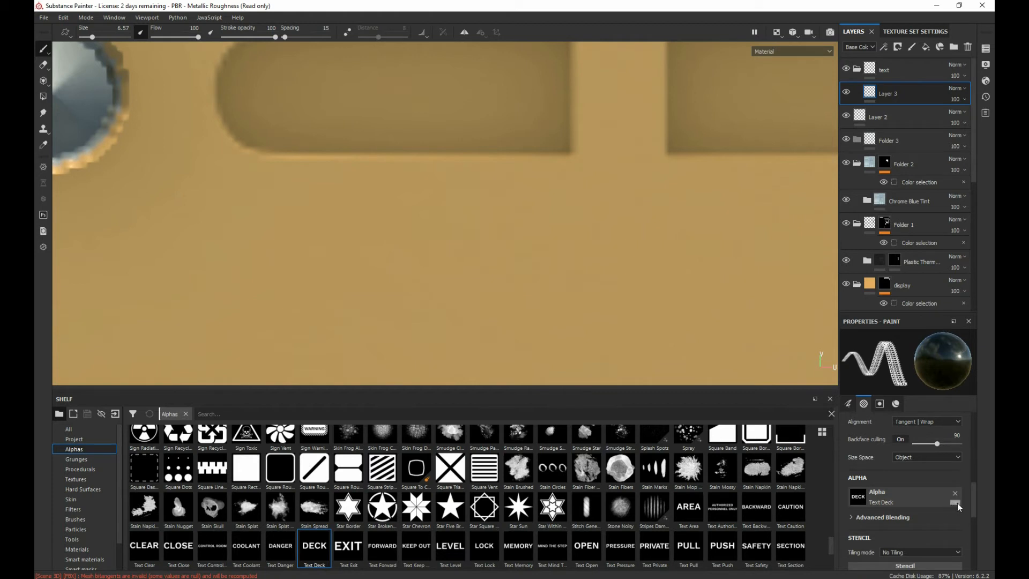
{"action": "left_click", "coordinate": [957, 503]}
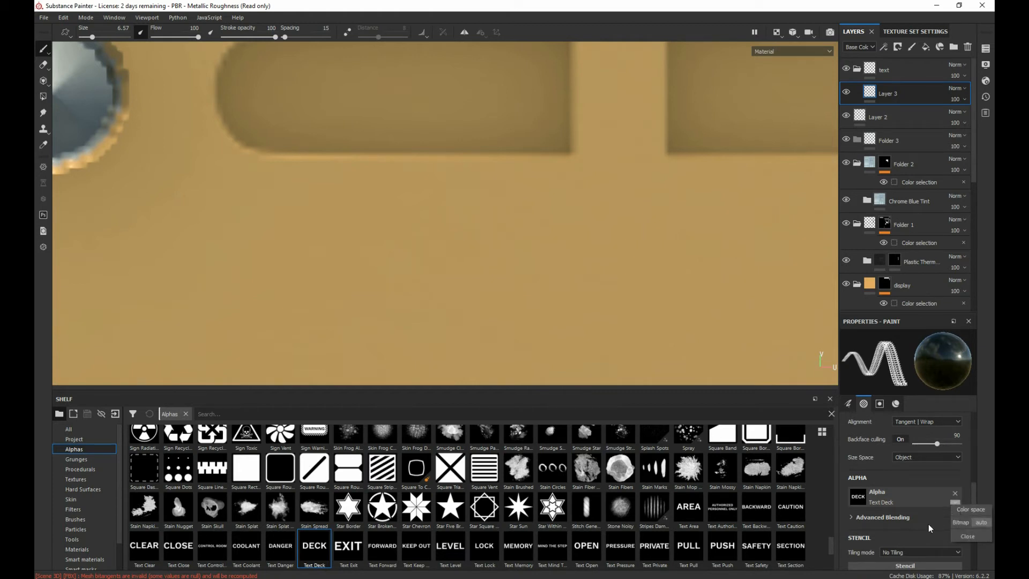
{"action": "left_click", "coordinate": [852, 518]}
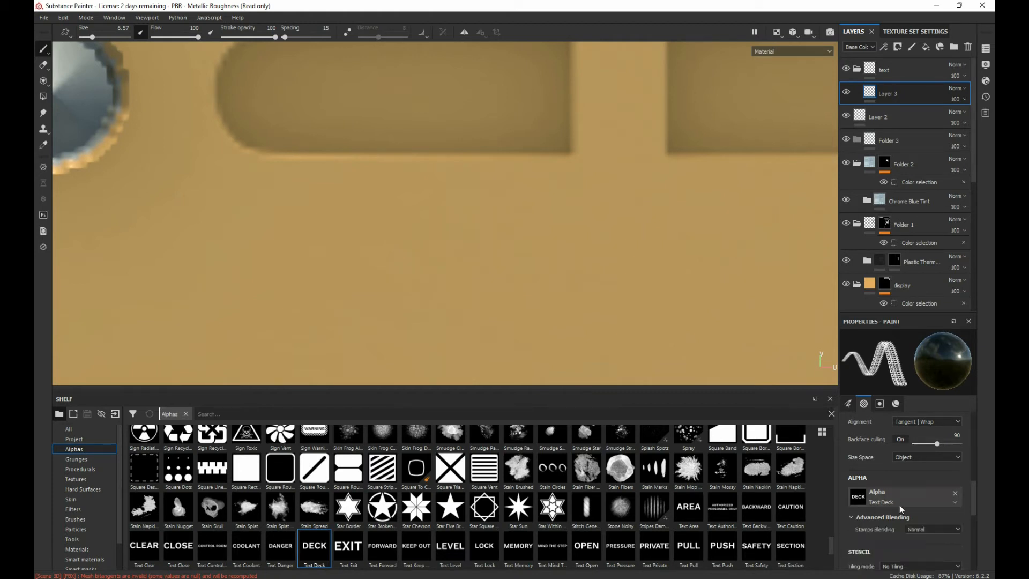
{"action": "scroll", "coordinate": [900, 505], "scroll_direction": "down", "scroll_amount": 3}
{"action": "scroll", "coordinate": [901, 507], "scroll_direction": "down", "scroll_amount": 3}
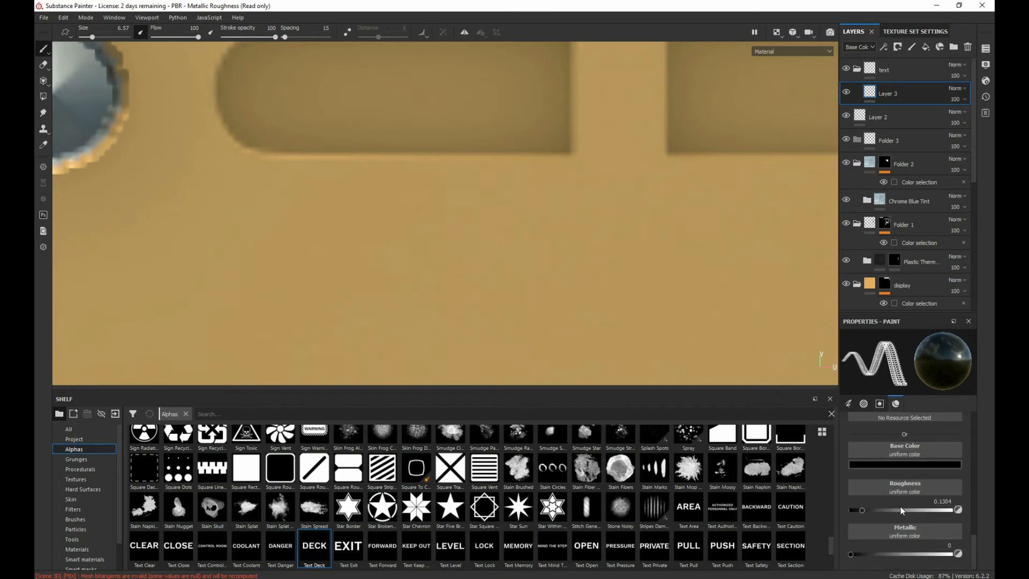
{"action": "left_click", "coordinate": [75, 452]}
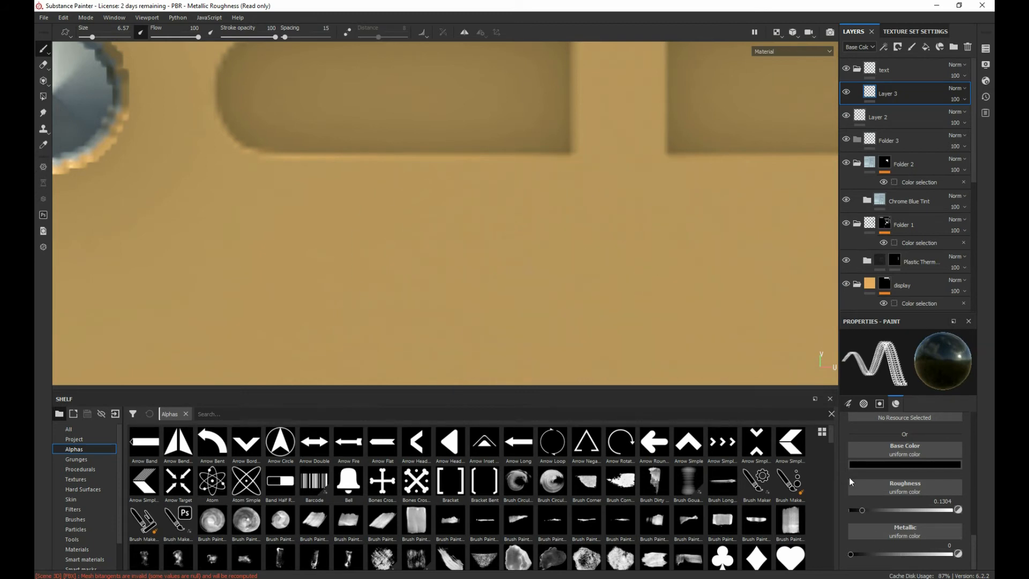
Step: Look through the brush's flow, alignment and backface culling settings, the alpha picker, and the Stamps Blending options for the Text Deck alpha
{"action": "scroll", "coordinate": [858, 478], "scroll_direction": "up", "scroll_amount": 5}
{"action": "scroll", "coordinate": [896, 474], "scroll_direction": "up", "scroll_amount": 5}
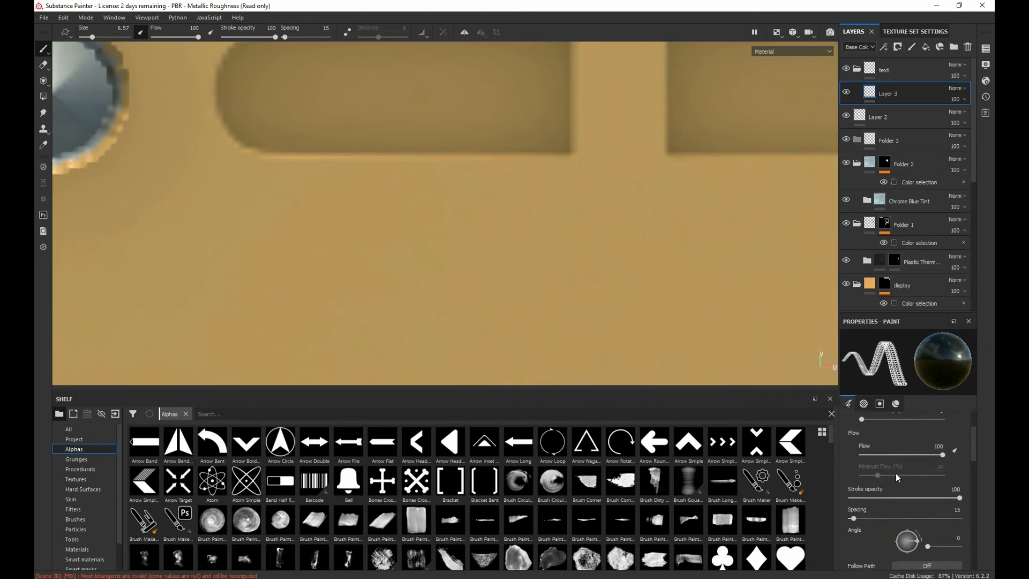
{"action": "scroll", "coordinate": [895, 474], "scroll_direction": "down", "scroll_amount": 5}
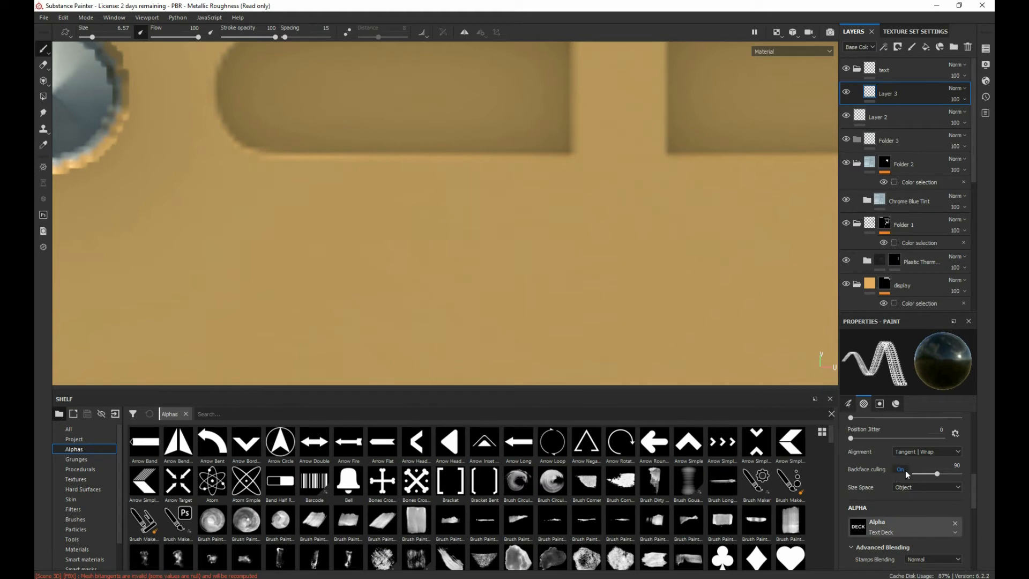
{"action": "left_click", "coordinate": [905, 471]}
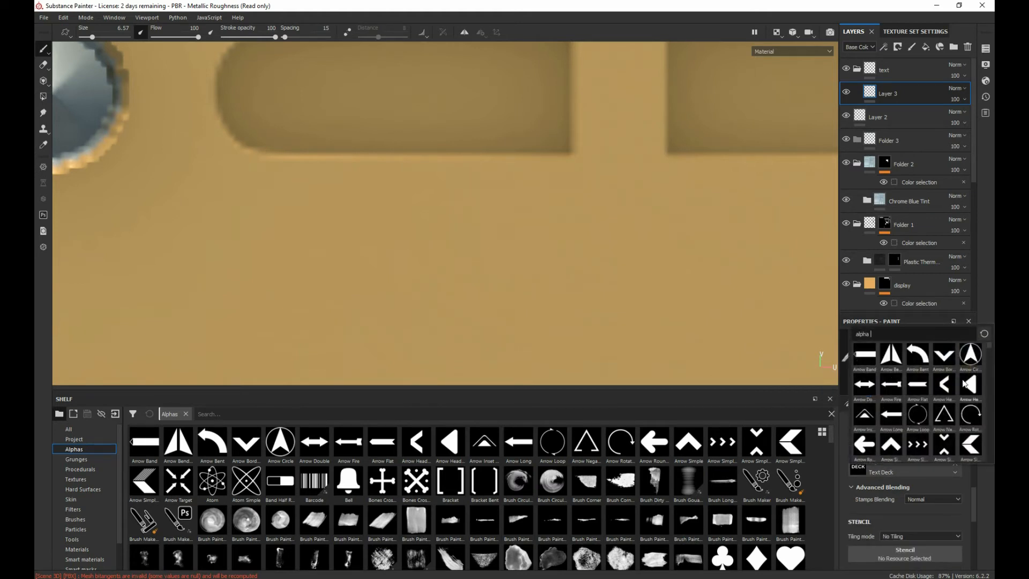
{"action": "left_click", "coordinate": [896, 472]}
{"action": "left_click", "coordinate": [942, 499]}
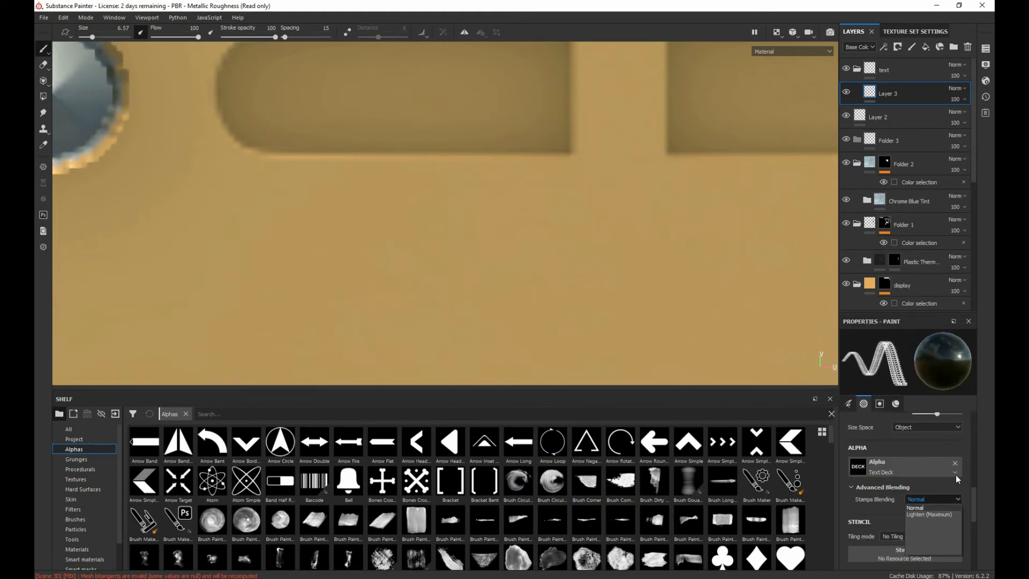
Step: Remove the Text Deck alpha from the paint brush, assign the Bell alpha instead, and switch to the Smudge tool
{"action": "left_click", "coordinate": [957, 466]}
{"action": "left_click", "coordinate": [956, 464]}
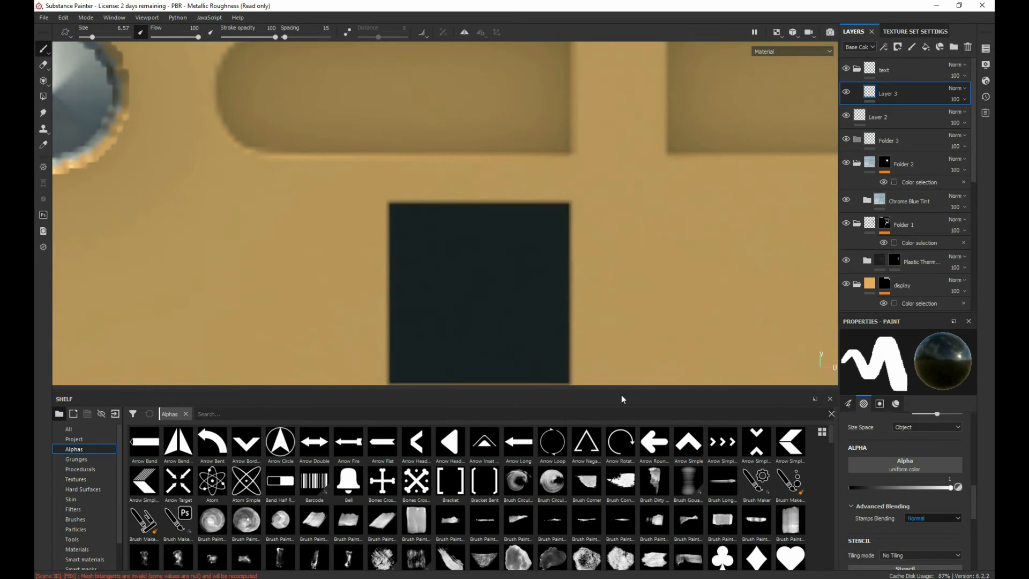
{"action": "left_click", "coordinate": [349, 481]}
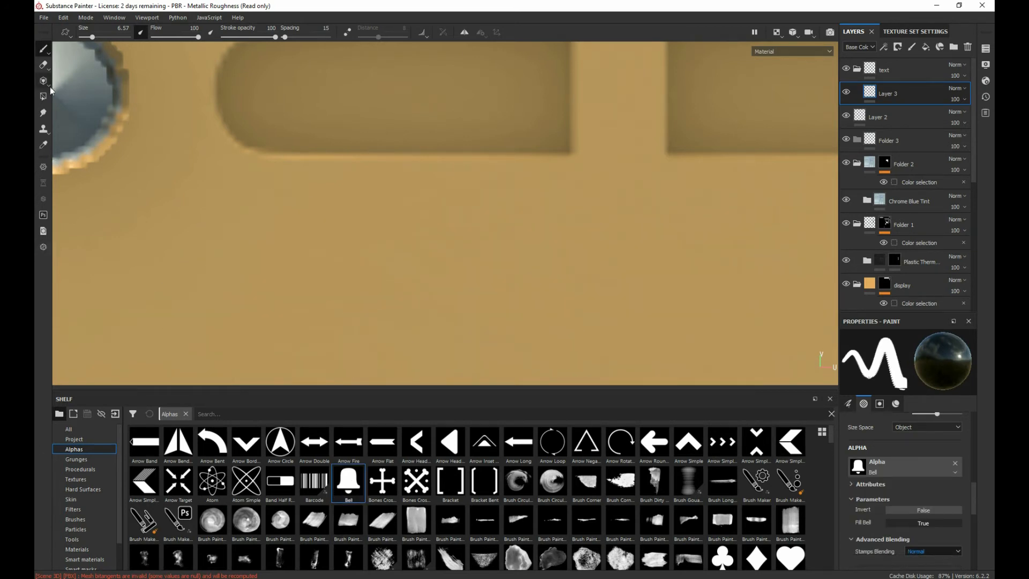
{"action": "left_click", "coordinate": [44, 115]}
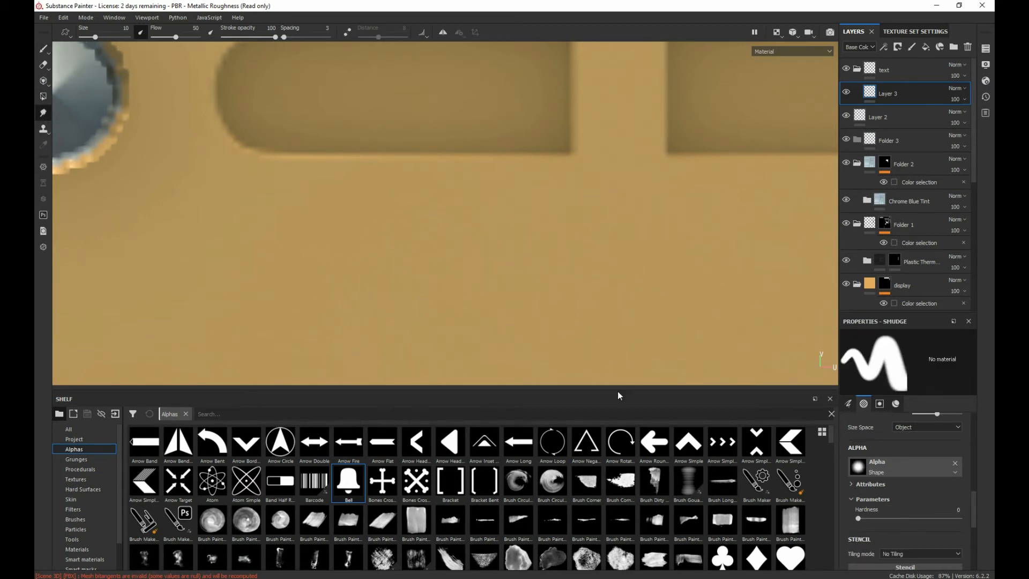
{"action": "scroll", "coordinate": [519, 171], "scroll_direction": "up", "scroll_amount": 2}
{"action": "scroll", "coordinate": [520, 171], "scroll_direction": "down", "scroll_amount": 3}
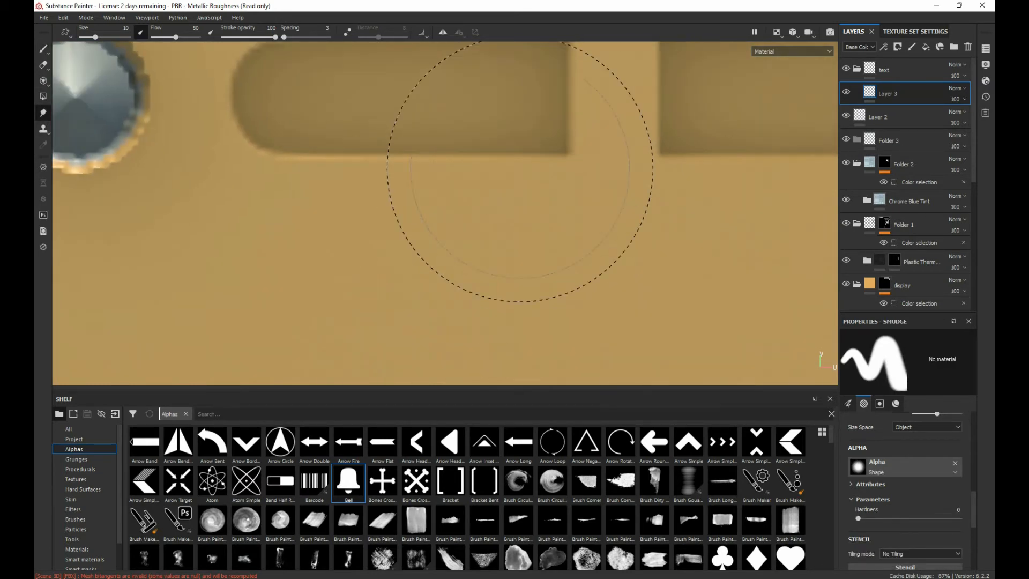
Step: Replace the "text" folder with a new empty folder above Layer 2 and create a paint layer above it
{"action": "left_click", "coordinate": [893, 71]}
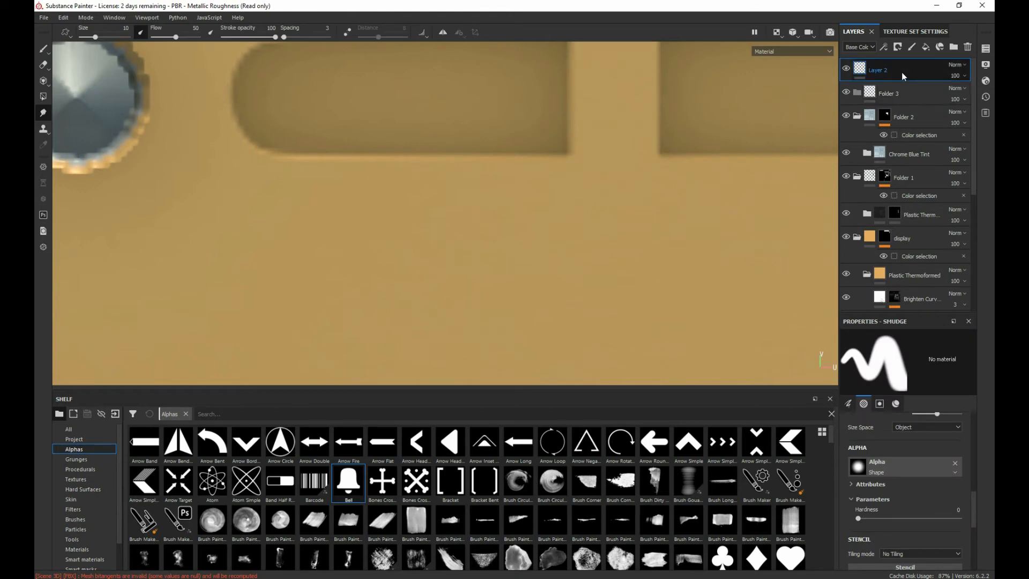
{"action": "left_click", "coordinate": [952, 48]}
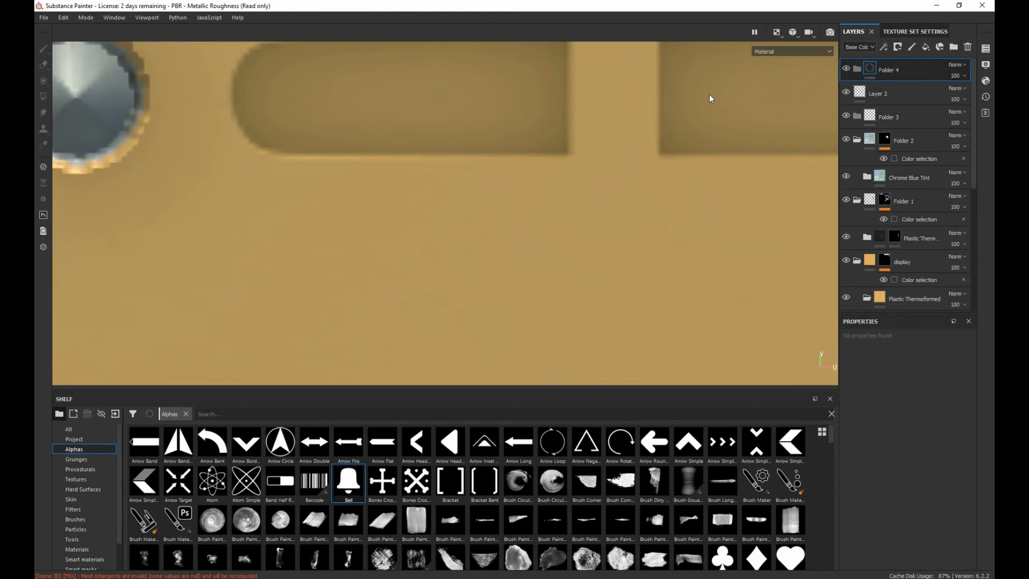
{"action": "scroll", "coordinate": [337, 526], "scroll_direction": "down", "scroll_amount": 15}
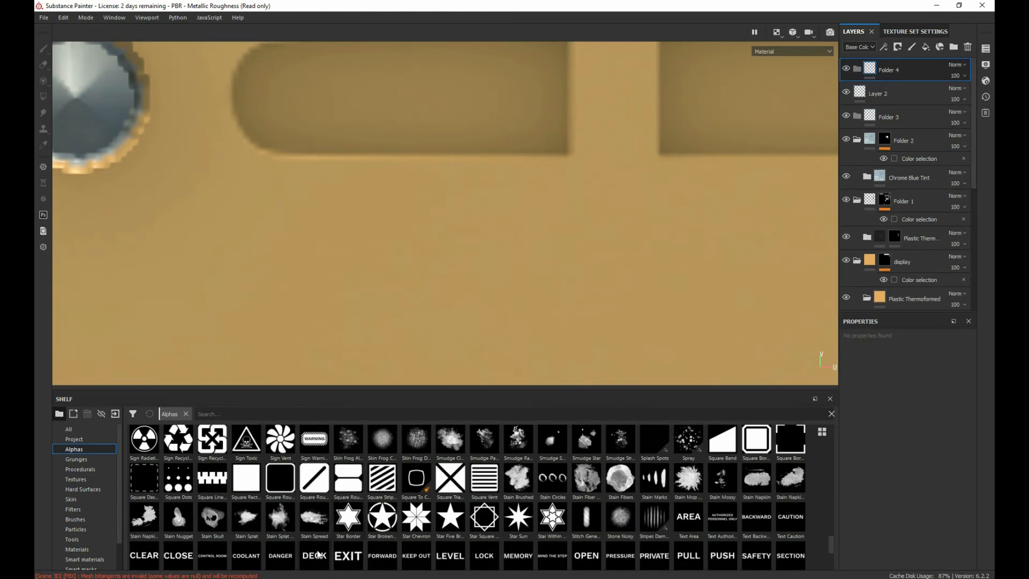
{"action": "scroll", "coordinate": [317, 559], "scroll_direction": "down", "scroll_amount": 1}
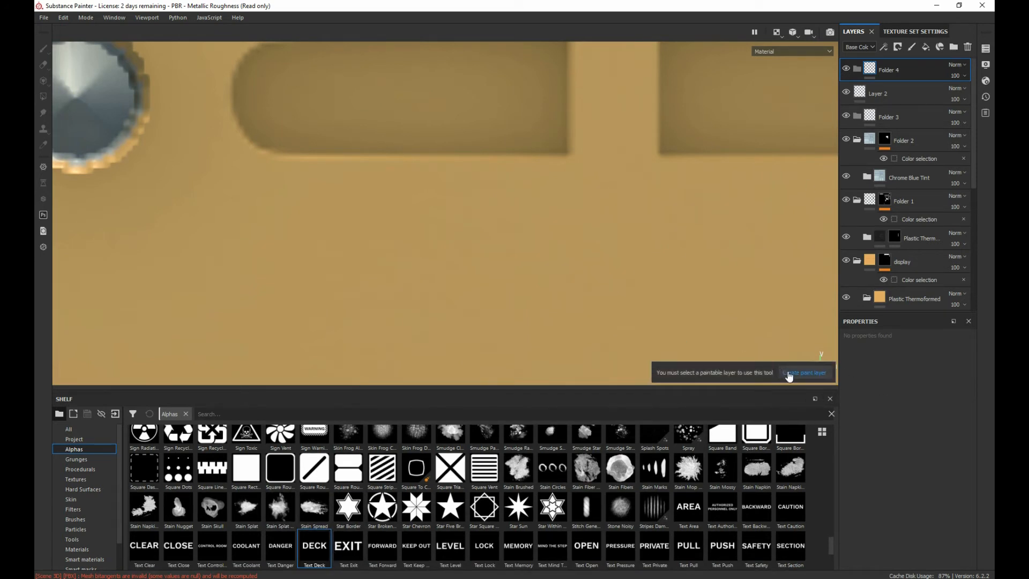
{"action": "left_click", "coordinate": [786, 376]}
Step: Assign the Text Deck alpha to the Smudge tool
{"action": "scroll", "coordinate": [905, 473], "scroll_direction": "down", "scroll_amount": 4}
{"action": "scroll", "coordinate": [905, 474], "scroll_direction": "up", "scroll_amount": 4}
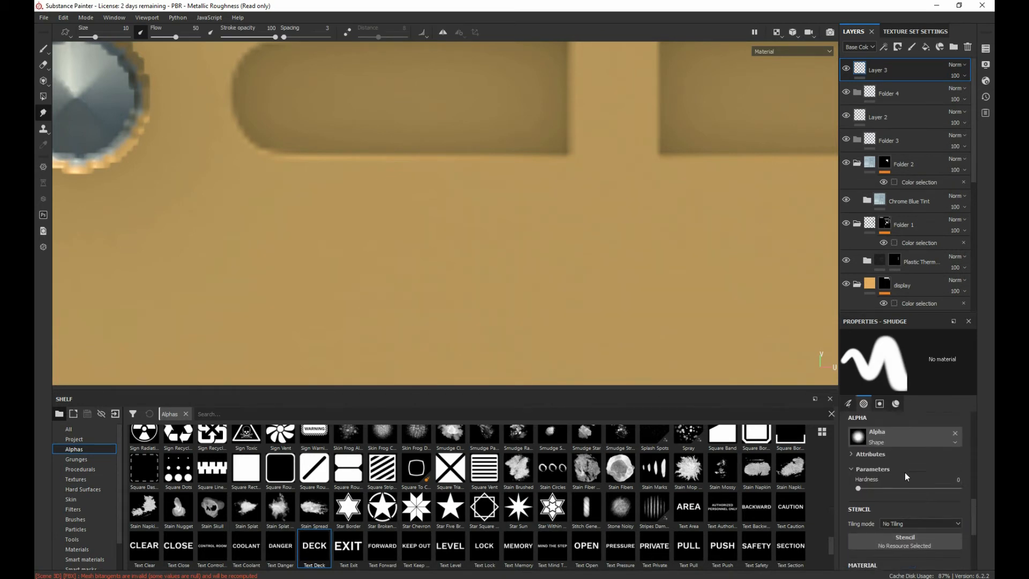
{"action": "left_click", "coordinate": [315, 547]}
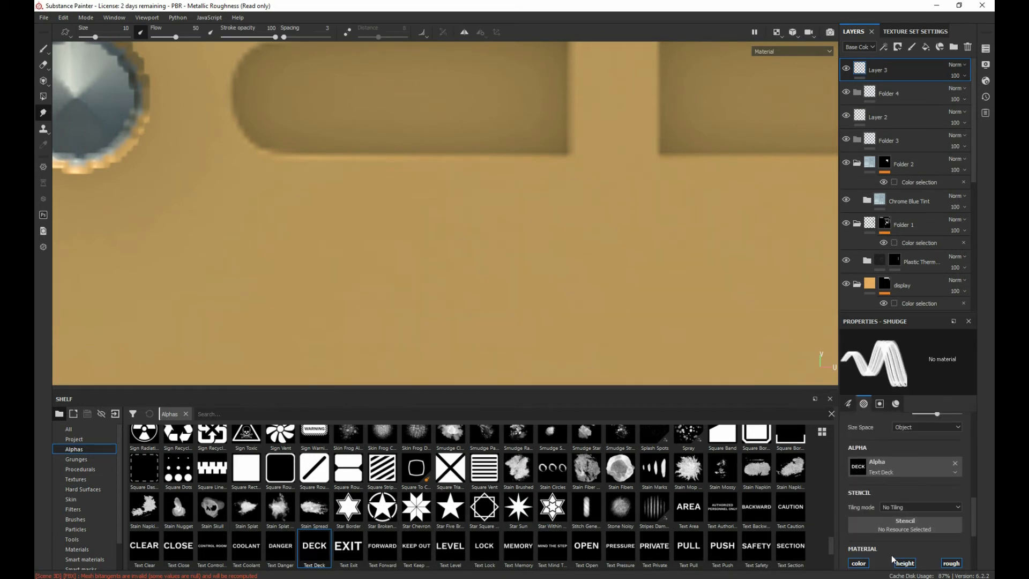
Step: Search through the alphas for one with editable text, and try Font Indie Flower to inspect its text parameters
{"action": "scroll", "coordinate": [886, 504], "scroll_direction": "up", "scroll_amount": 4}
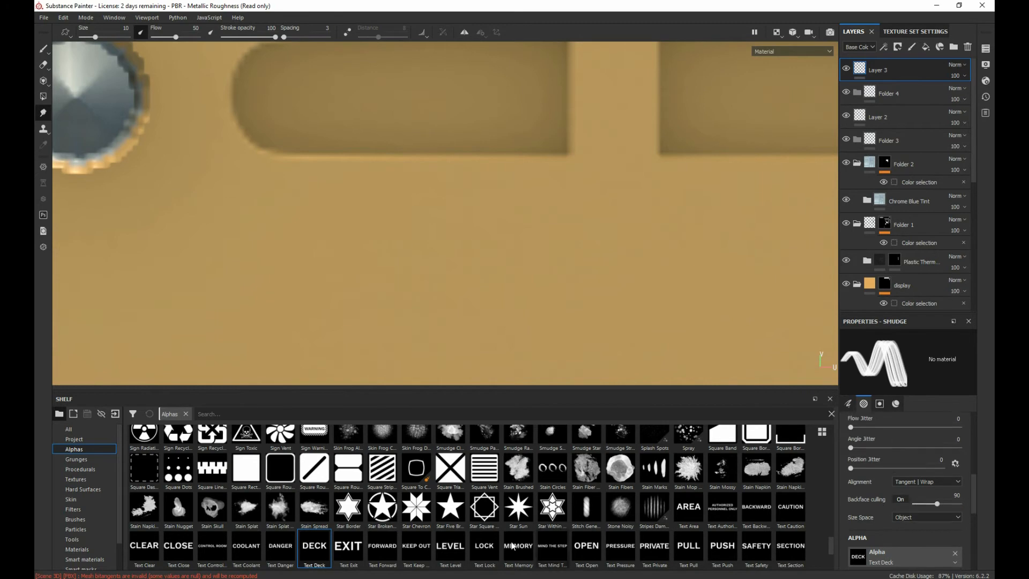
{"action": "scroll", "coordinate": [385, 540], "scroll_direction": "up", "scroll_amount": 15}
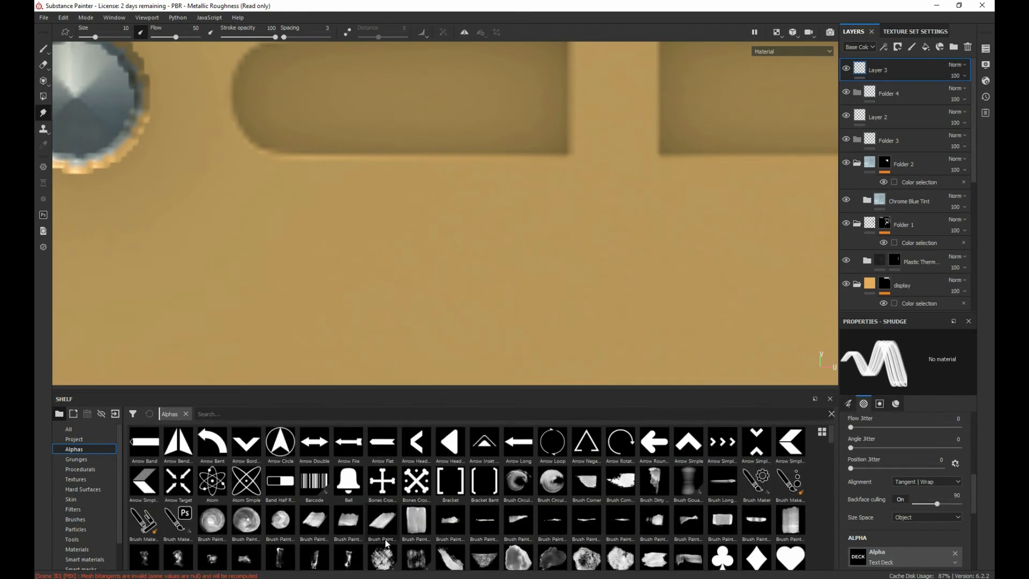
{"action": "scroll", "coordinate": [385, 539], "scroll_direction": "down", "scroll_amount": 15}
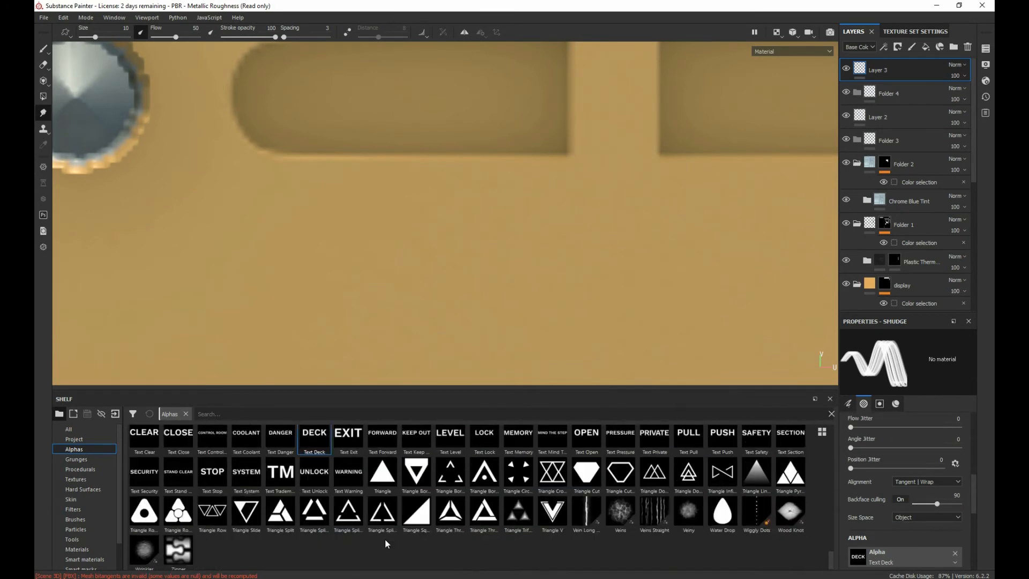
{"action": "scroll", "coordinate": [385, 540], "scroll_direction": "up", "scroll_amount": 3}
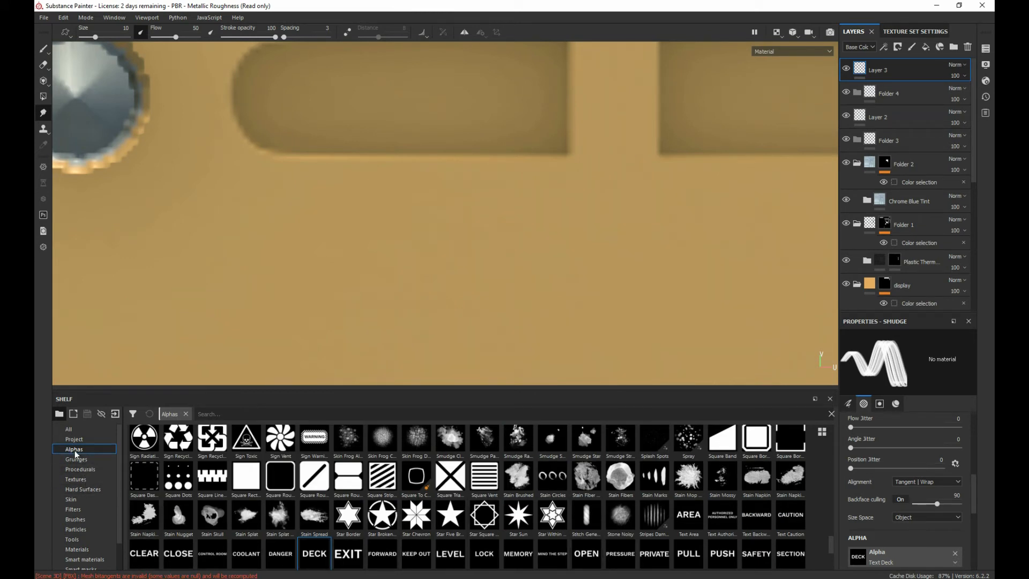
{"action": "scroll", "coordinate": [493, 539], "scroll_direction": "up", "scroll_amount": 5}
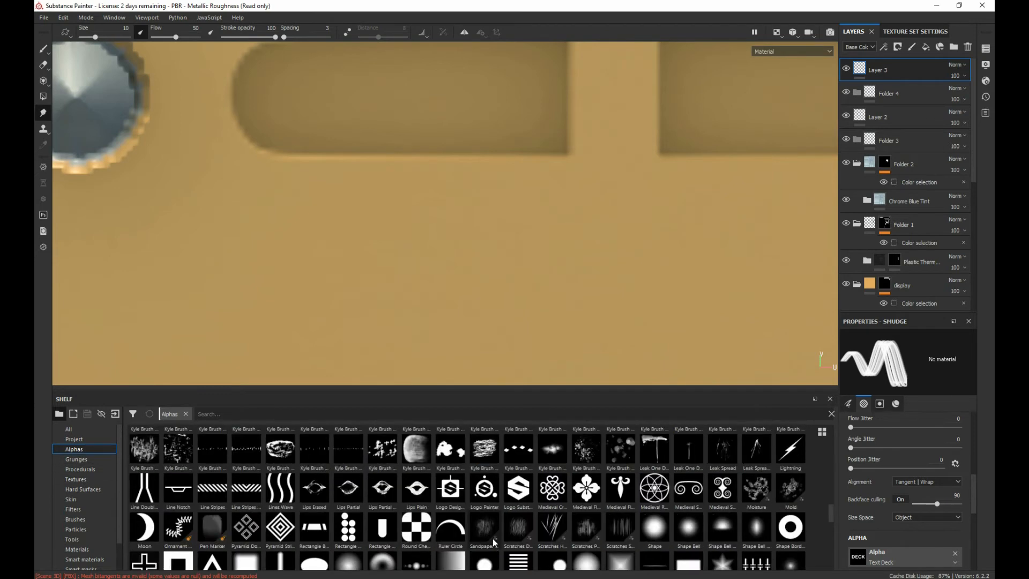
{"action": "scroll", "coordinate": [493, 538], "scroll_direction": "up", "scroll_amount": 5}
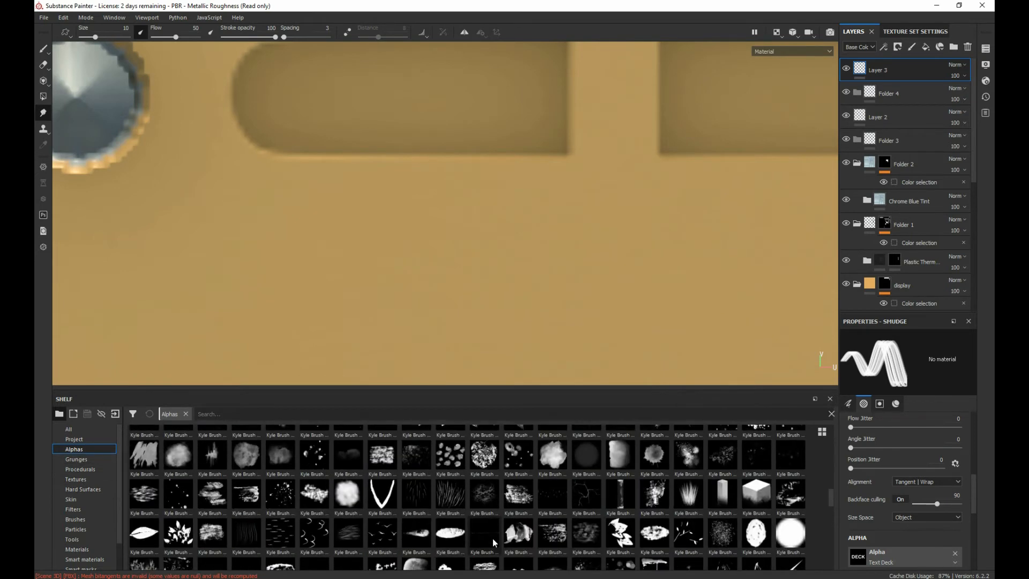
{"action": "scroll", "coordinate": [493, 538], "scroll_direction": "up", "scroll_amount": 10}
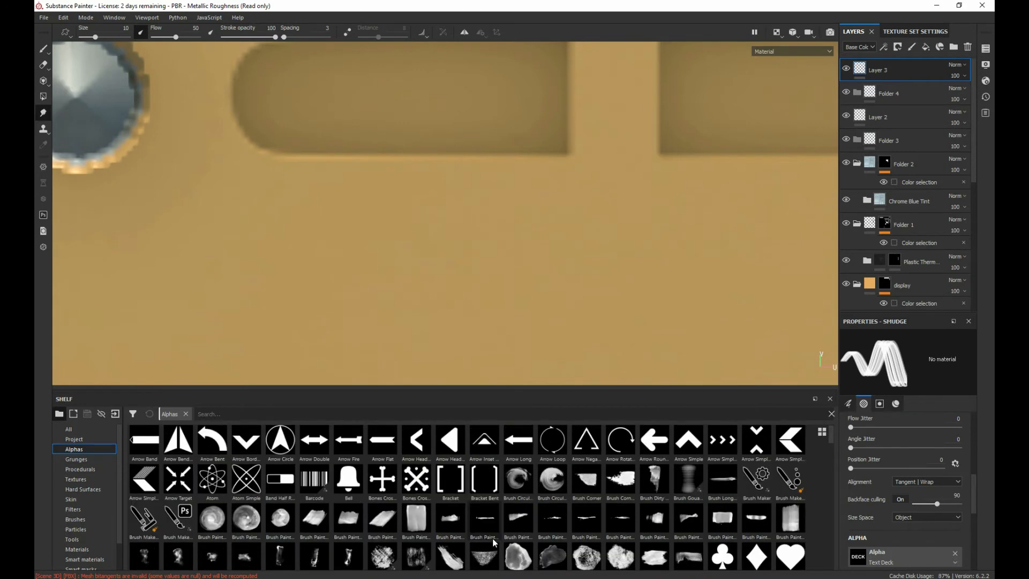
{"action": "scroll", "coordinate": [493, 539], "scroll_direction": "down", "scroll_amount": 8}
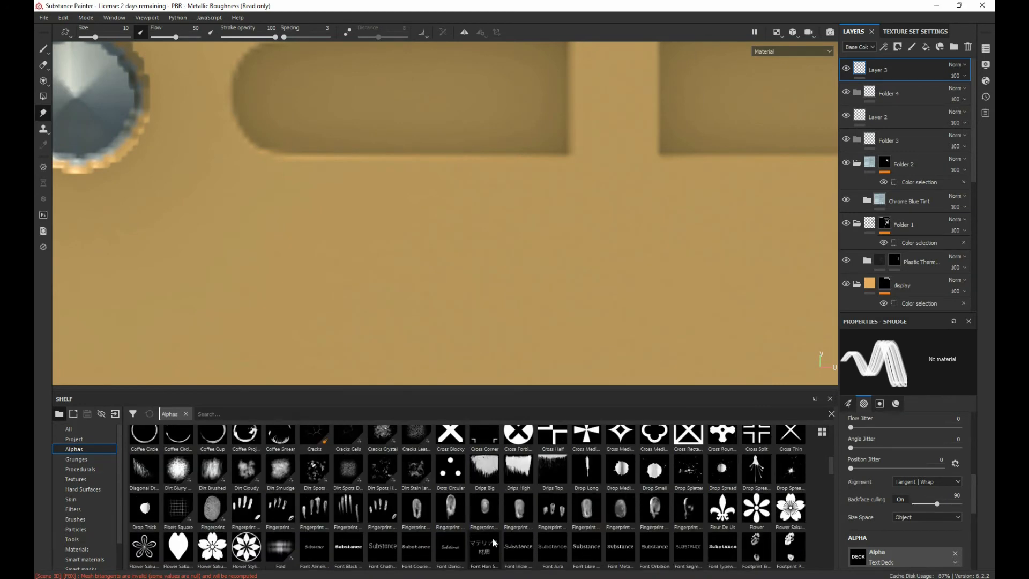
{"action": "left_click", "coordinate": [516, 545]}
{"action": "scroll", "coordinate": [920, 522], "scroll_direction": "down", "scroll_amount": 3}
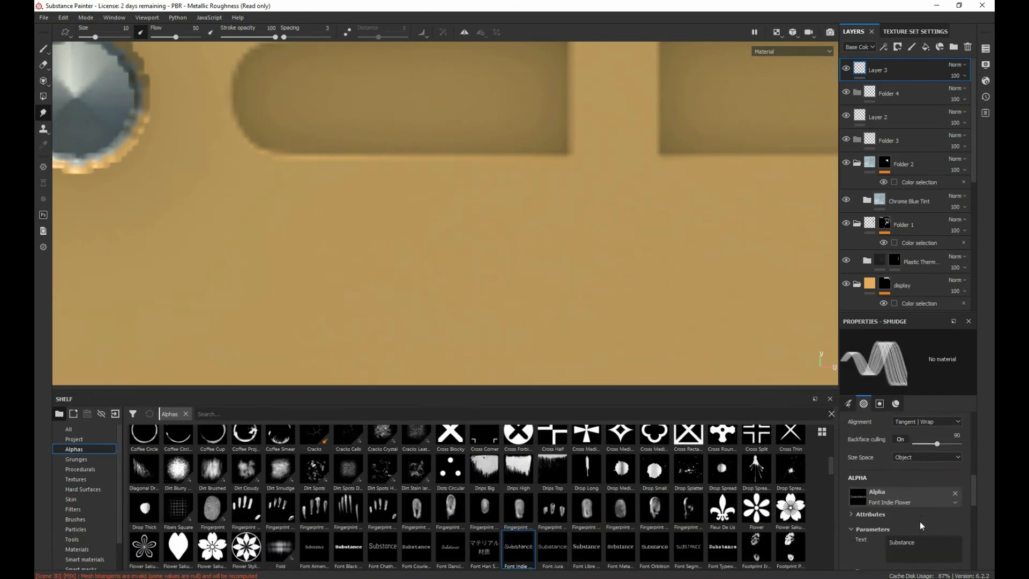
{"action": "scroll", "coordinate": [909, 498], "scroll_direction": "up", "scroll_amount": 1}
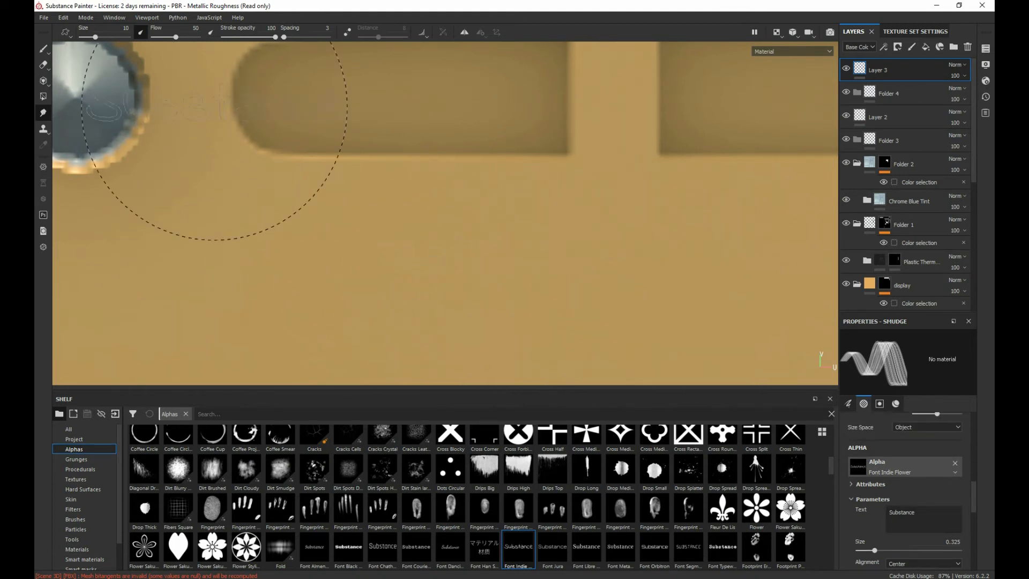
Step: Switch to the Paint tool, try the Font Indie Flower alpha, and replace it with Font Chathura
{"action": "left_click", "coordinate": [43, 50]}
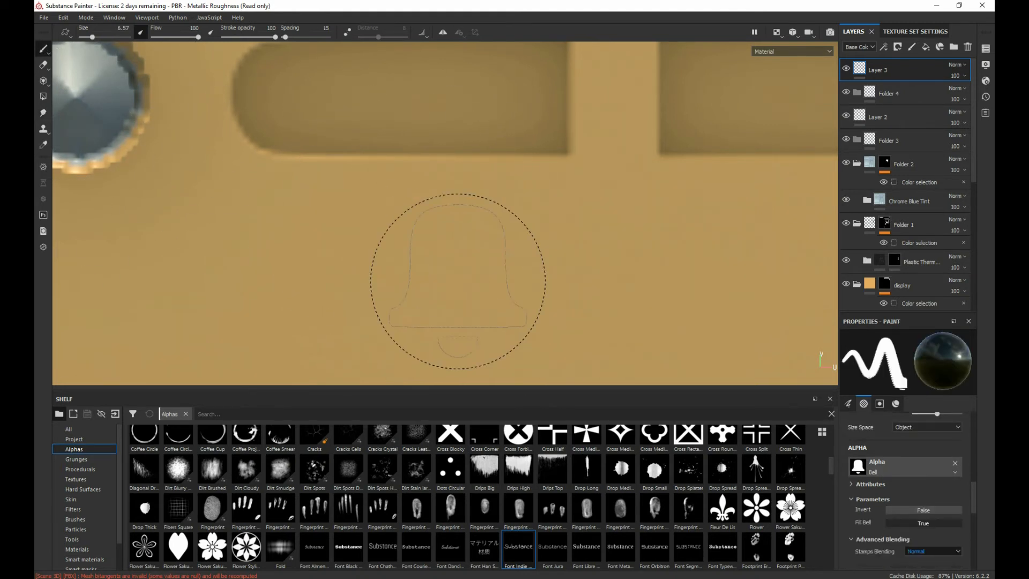
{"action": "left_click_drag", "start_coordinate": [506, 549], "coordinate": [890, 464]}
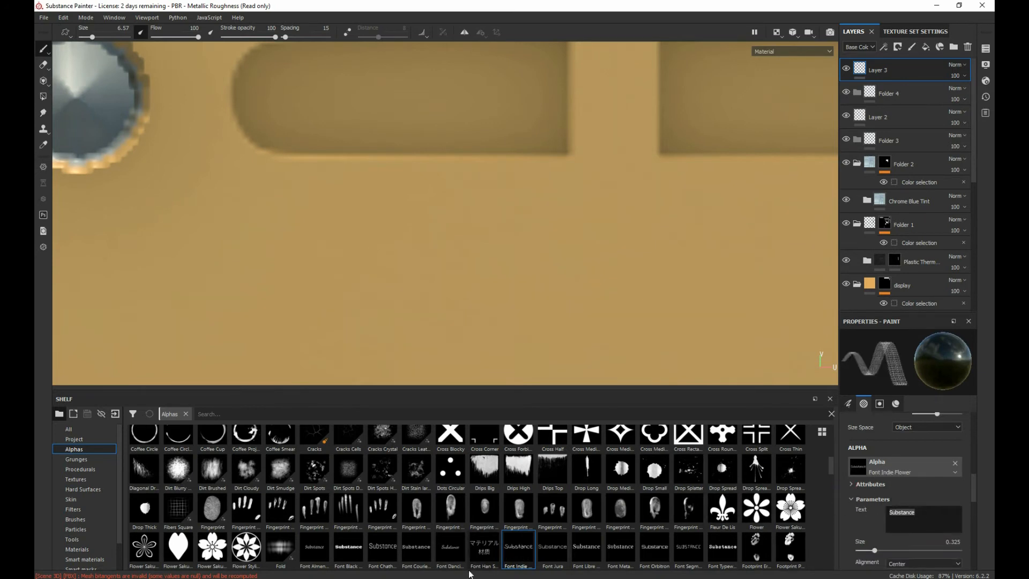
{"action": "left_click", "coordinate": [384, 555]}
{"action": "left_click_drag", "start_coordinate": [384, 552], "coordinate": [892, 464]}
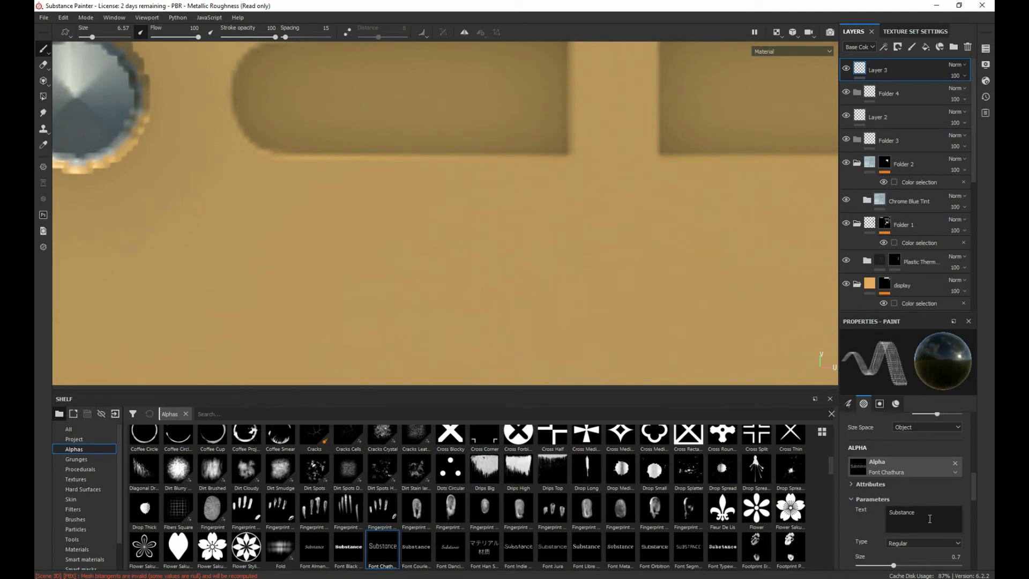
Step: Set the alpha's text to "Mode", enlarge the brush to about 17.37, and stamp the label once below the first button slot
{"action": "left_click_drag", "start_coordinate": [931, 519], "coordinate": [876, 512]}
{"action": "type", "text": "Mode"}
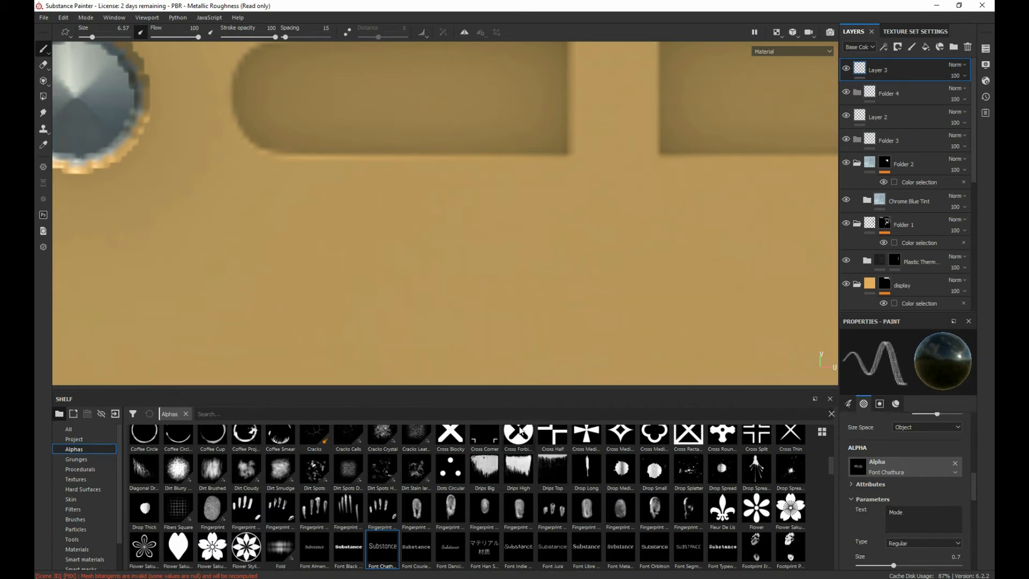
{"action": "right_click_drag", "start_coordinate": [379, 211], "coordinate": [408, 236], "text": "ctrl"}
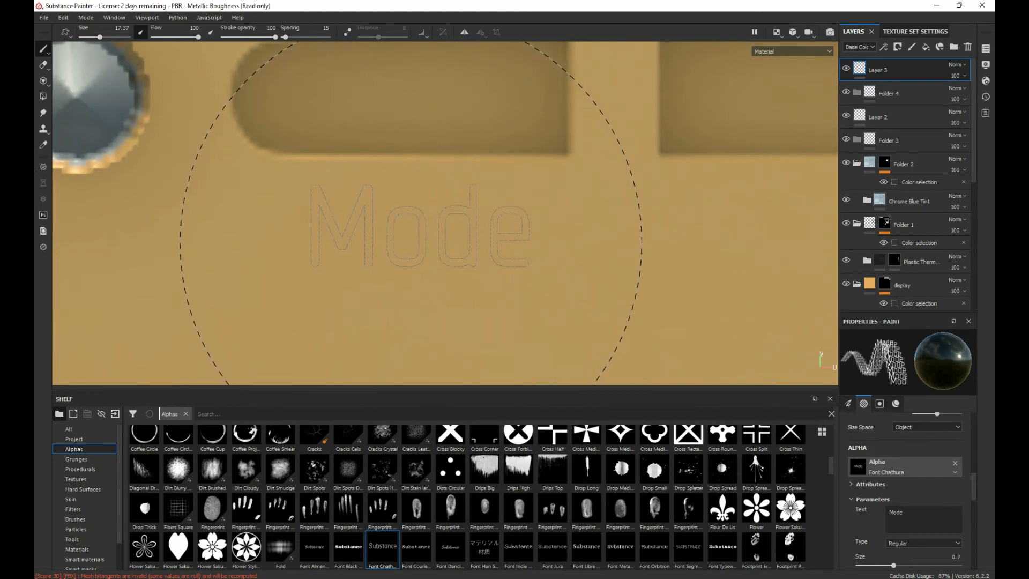
{"action": "left_click", "coordinate": [420, 226]}
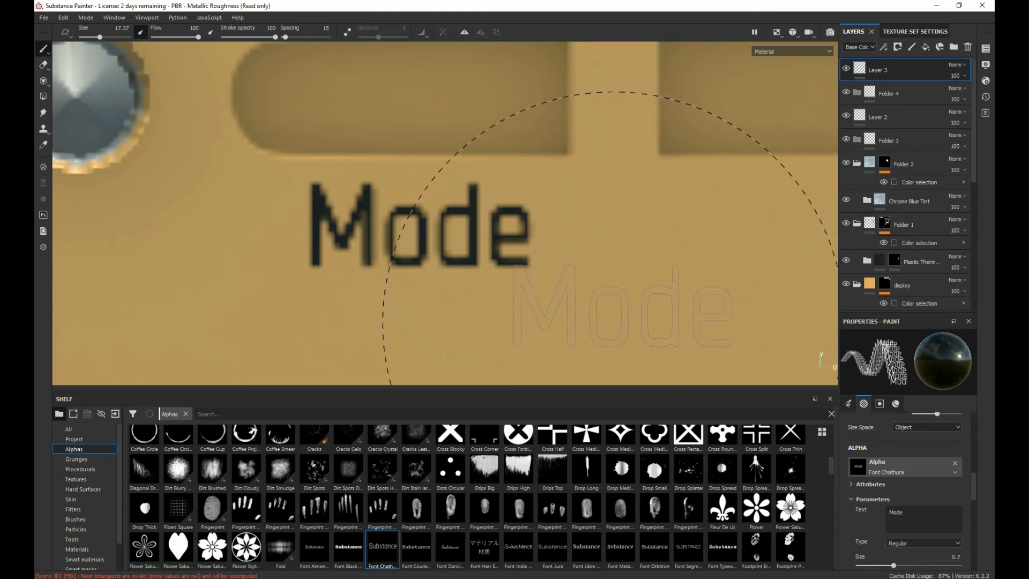
{"action": "left_click_drag", "start_coordinate": [614, 269], "coordinate": [470, 274]}
{"action": "key", "text": "ctrl+z"}
Step: Change the alpha's text to "Menu" and stamp the label below the second button slot, level with "Mode"
{"action": "middle_click_drag", "start_coordinate": [608, 274], "coordinate": [264, 285]}
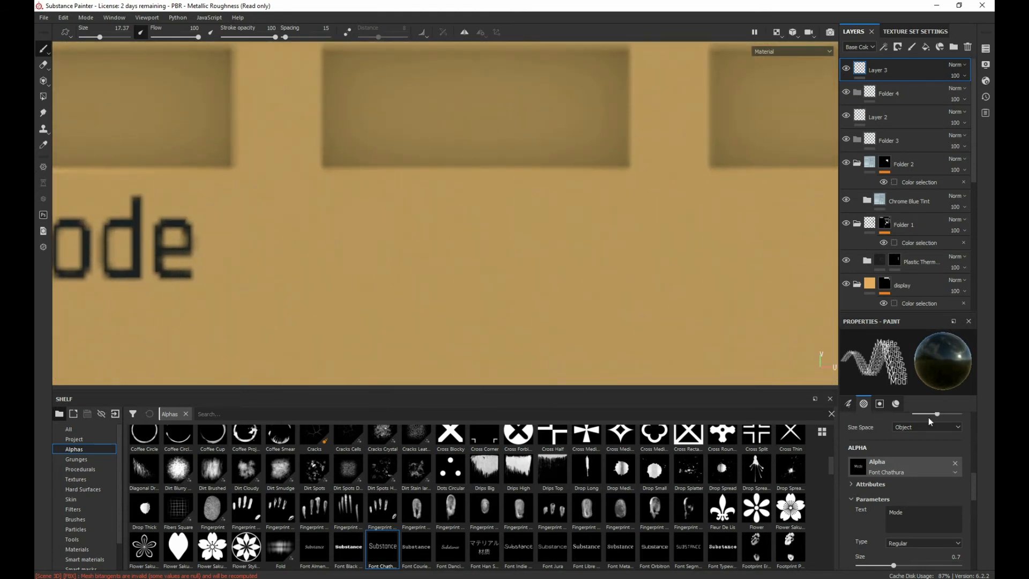
{"action": "double_click", "coordinate": [905, 512]}
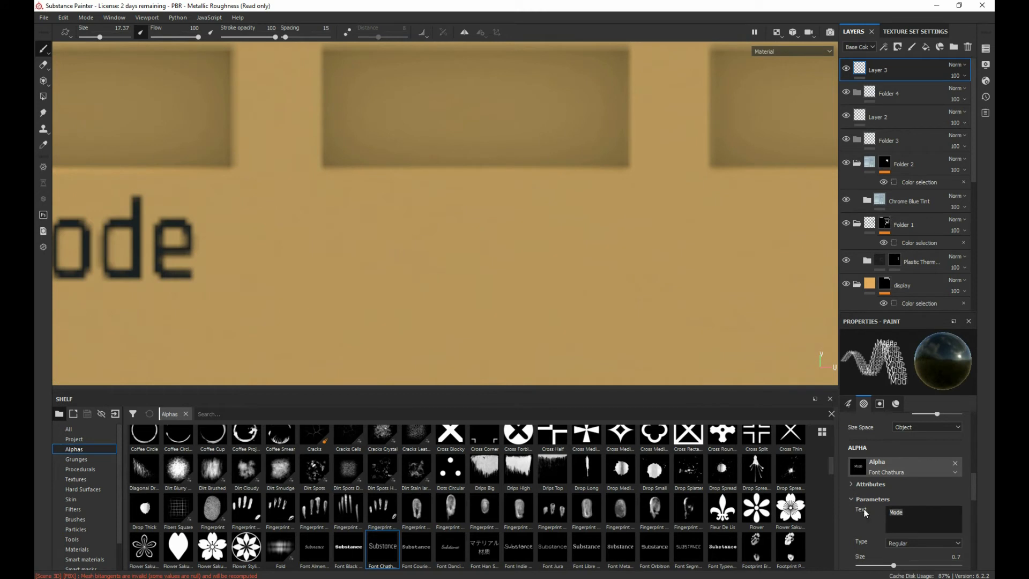
{"action": "type", "text": "Menu"}
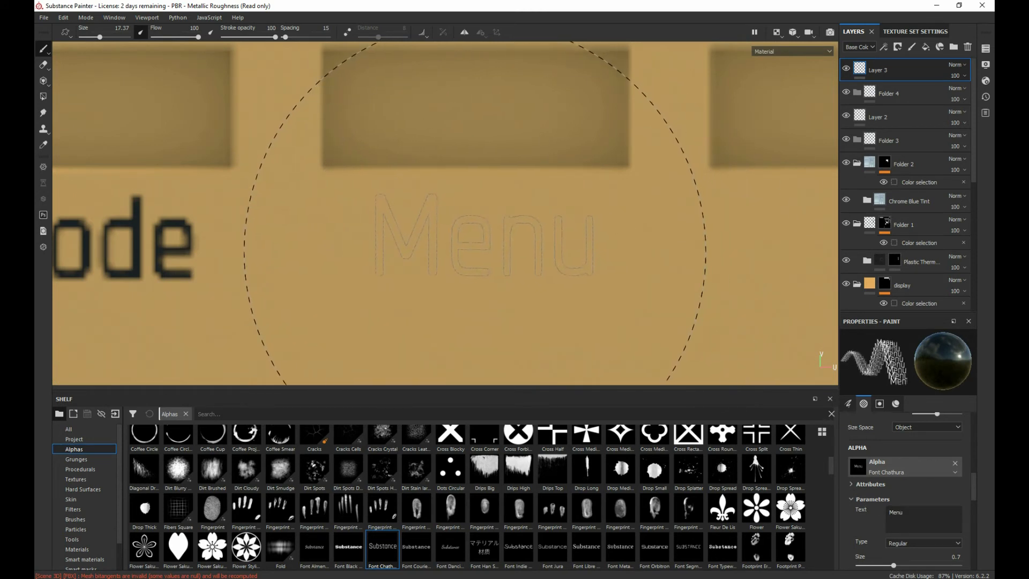
{"action": "left_click", "coordinate": [472, 249]}
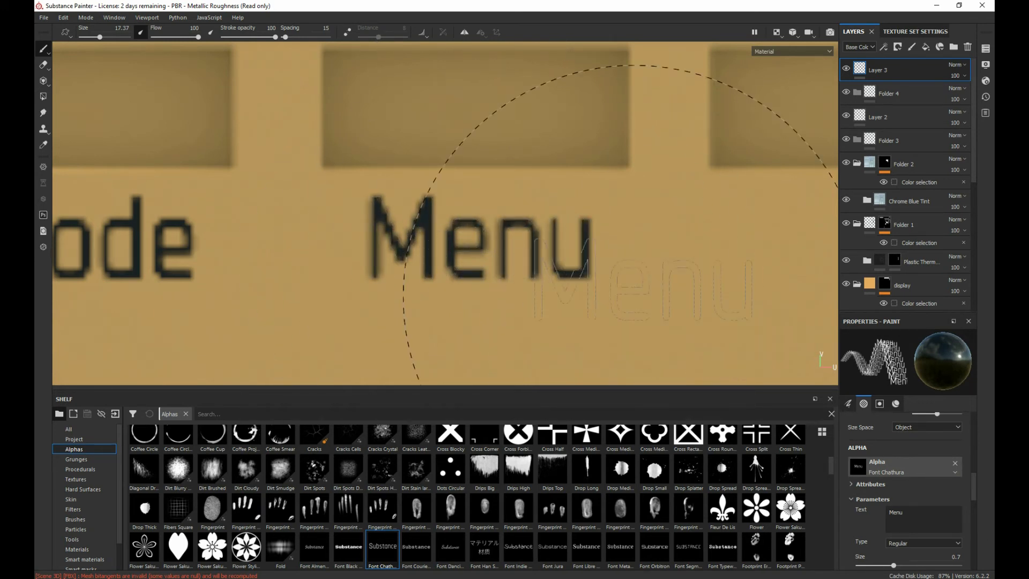
{"action": "scroll", "coordinate": [643, 316], "scroll_direction": "up", "scroll_amount": 5}
{"action": "scroll", "coordinate": [469, 290], "scroll_direction": "down", "scroll_amount": 6}
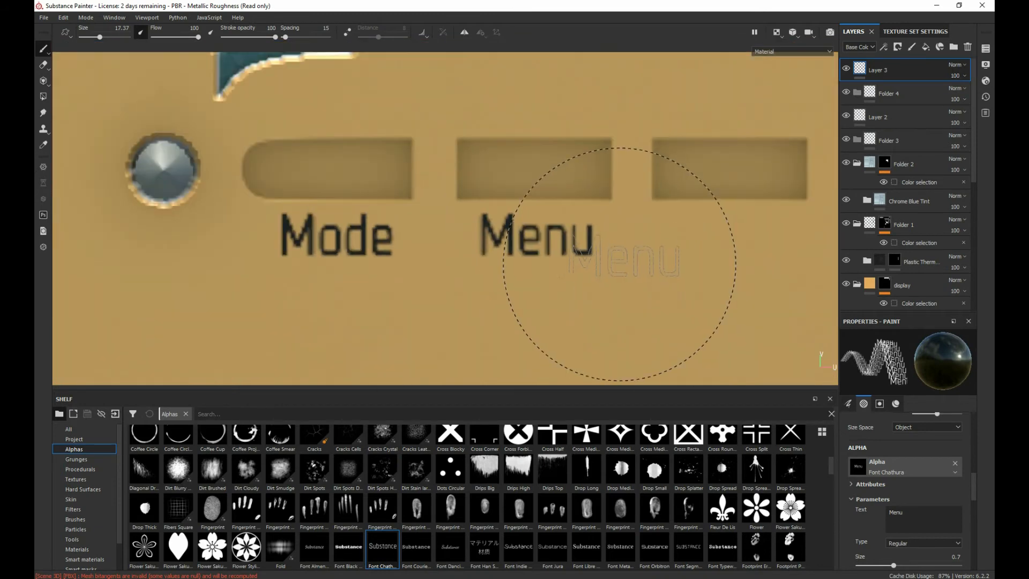
Step: Change the alpha's text to "Auto Tune", try stamping it below the third button slot, and undo the stamp
{"action": "scroll", "coordinate": [533, 295], "scroll_direction": "up", "scroll_amount": 4}
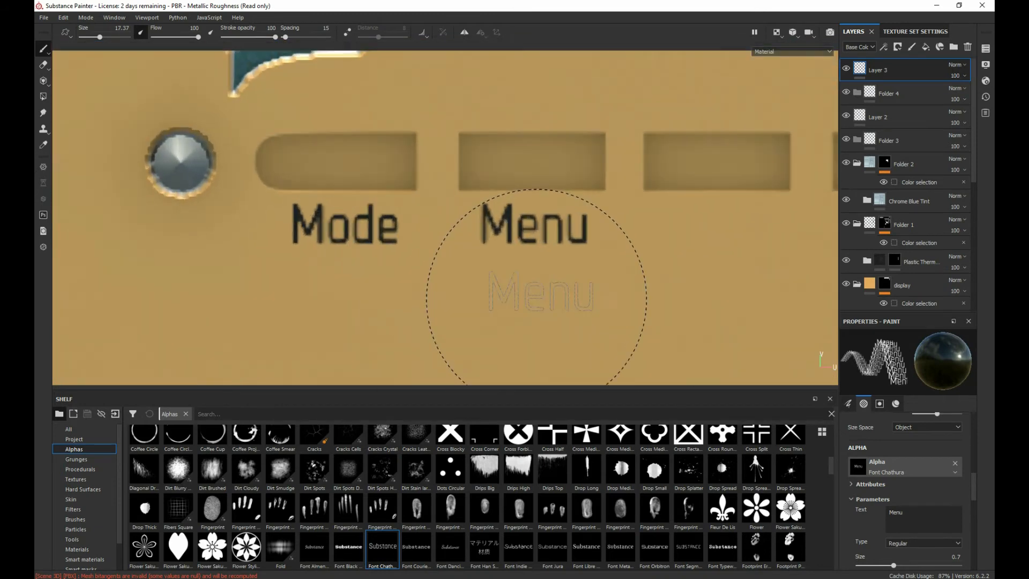
{"action": "middle_click_drag", "start_coordinate": [562, 264], "coordinate": [173, 311]}
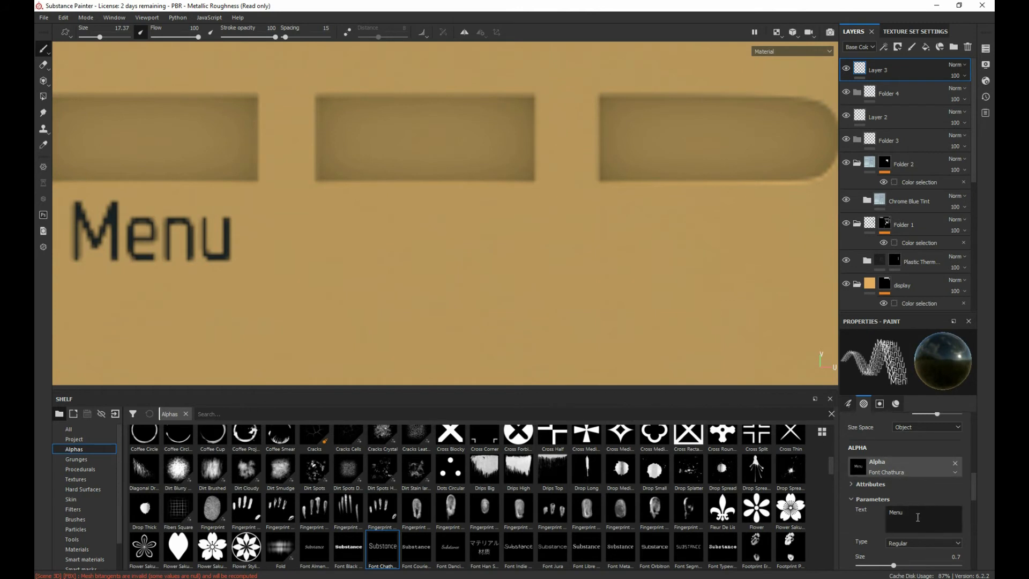
{"action": "left_click_drag", "start_coordinate": [917, 518], "coordinate": [851, 514]}
{"action": "type", "text": "Auto "}
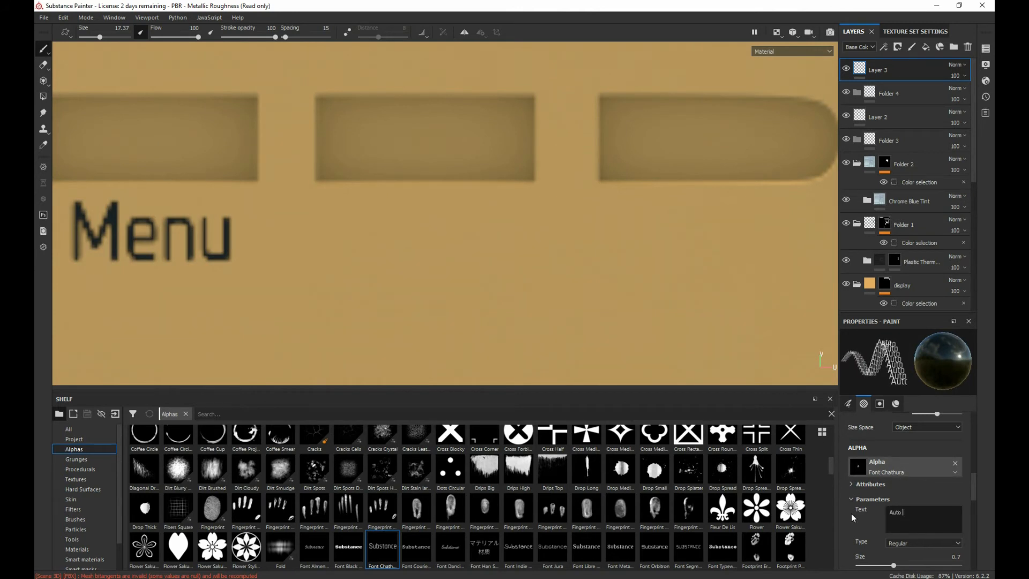
{"action": "type", "text": "Tunre"}
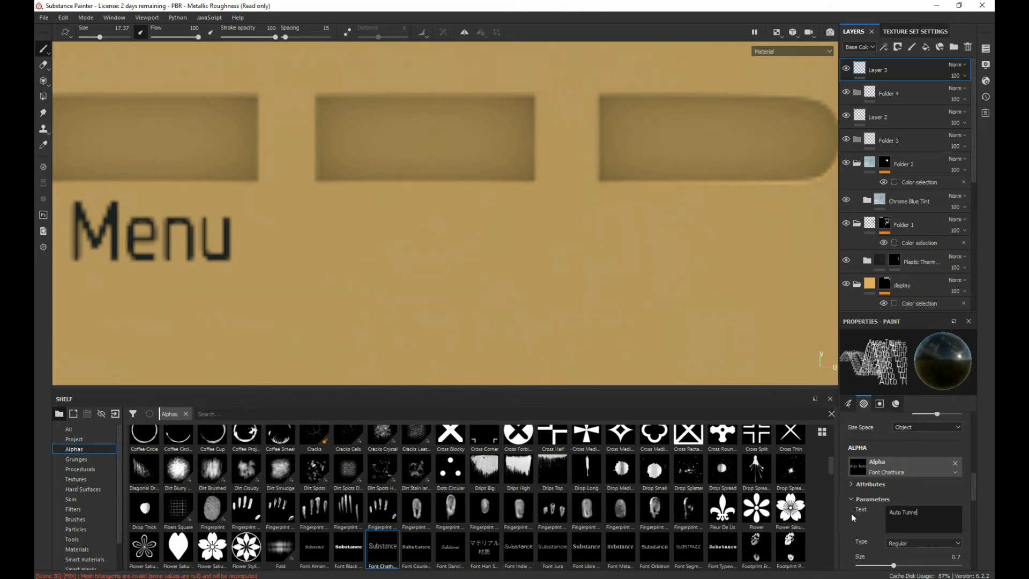
{"action": "key", "text": "BackSpace"}
{"action": "key", "text": "BackSpace"}
{"action": "type", "text": "e"}
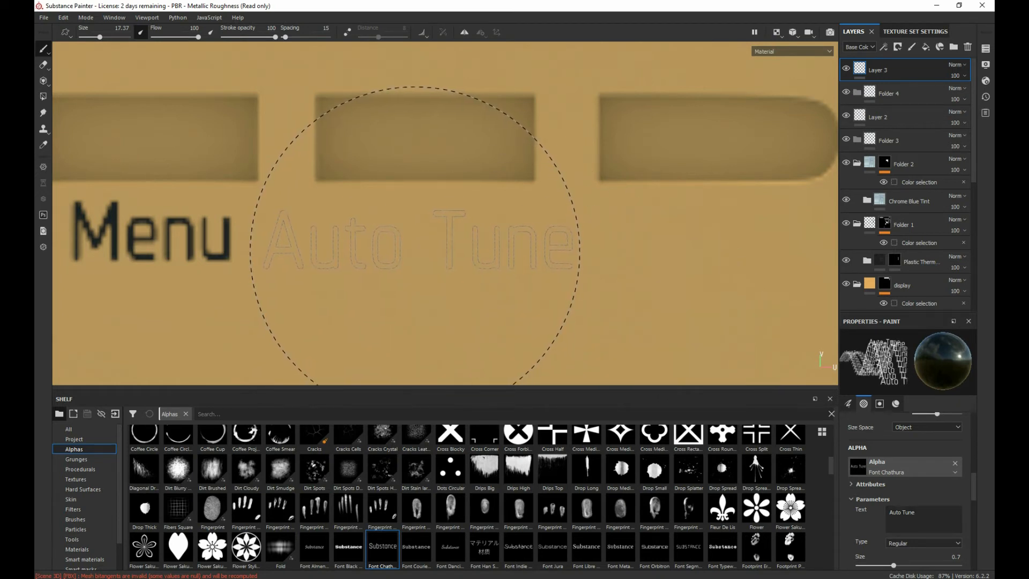
{"action": "left_click", "coordinate": [424, 248]}
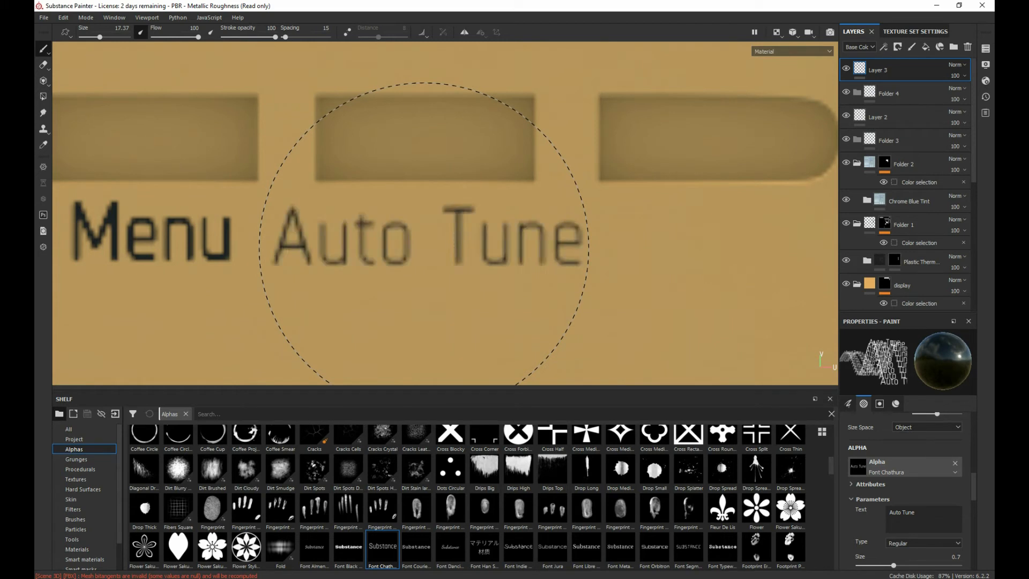
{"action": "key", "text": "ctrl+z"}
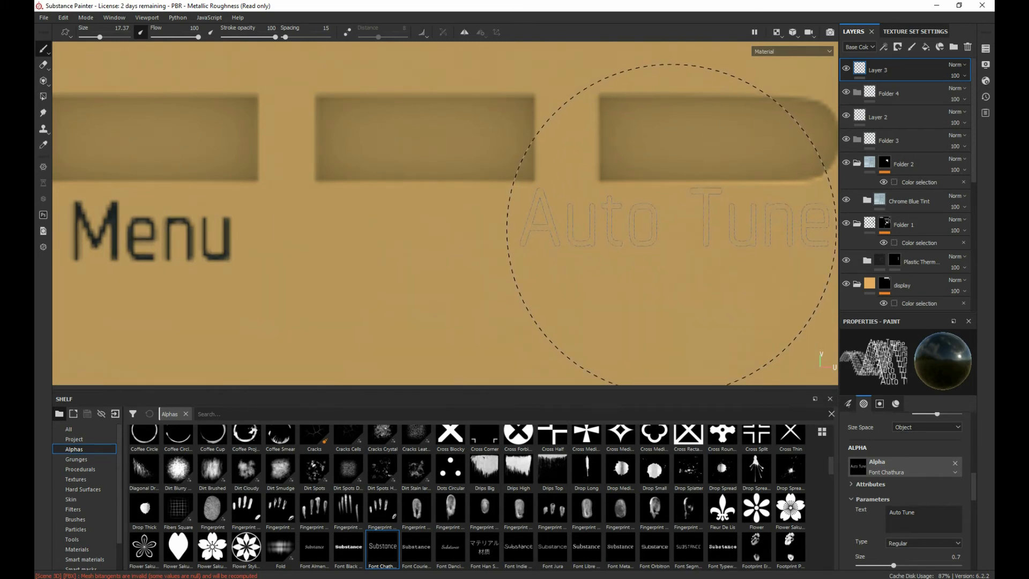
Step: Reduce the brush size to 12.72 and change the alpha's text to "Info/Dimmer"
{"action": "key", "text": "bracketleft"}
{"action": "key", "text": "bracketleft"}
{"action": "key", "text": "bracketleft"}
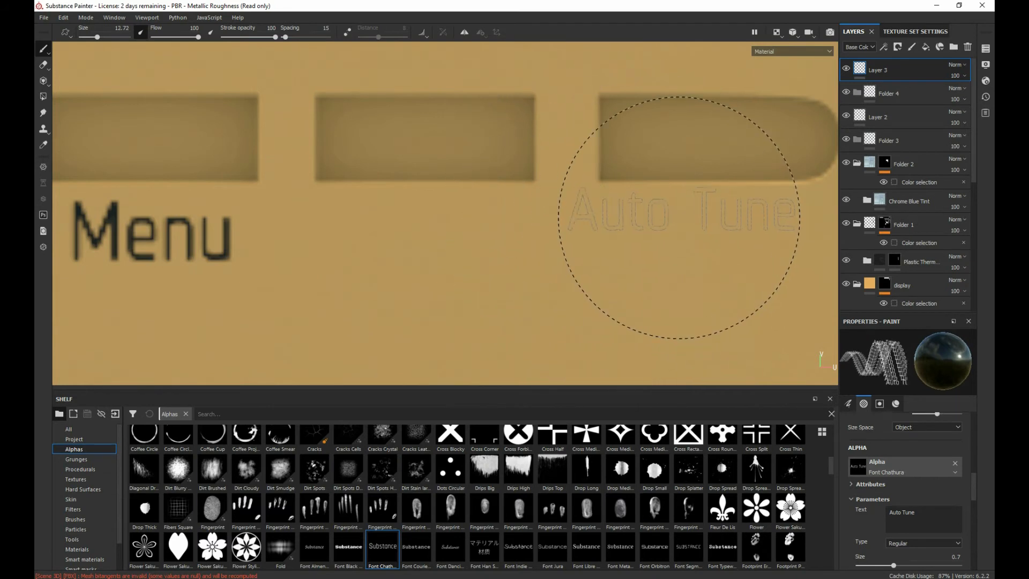
{"action": "left_click_drag", "start_coordinate": [918, 512], "coordinate": [887, 510]}
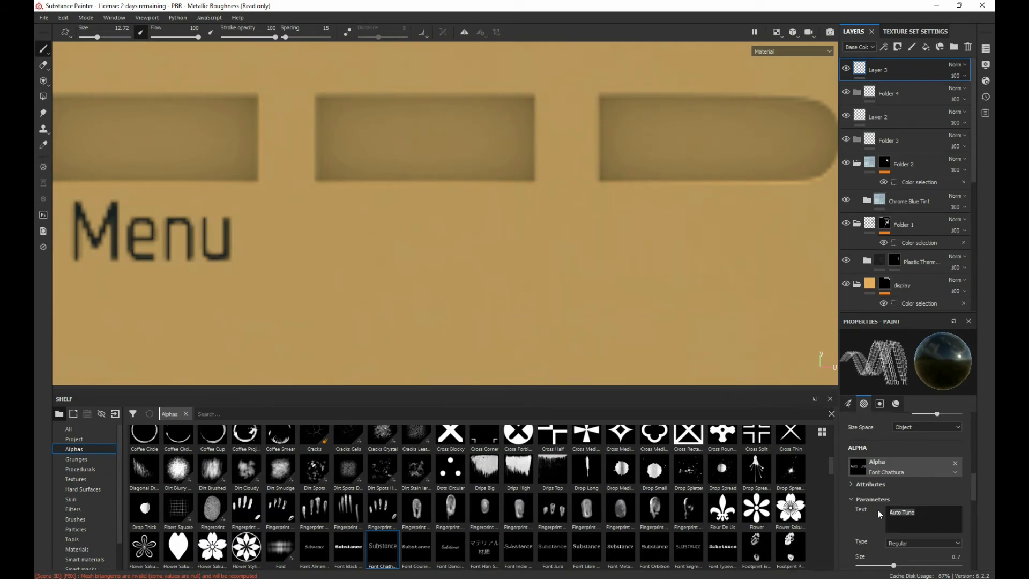
{"action": "type", "text": "Info"}
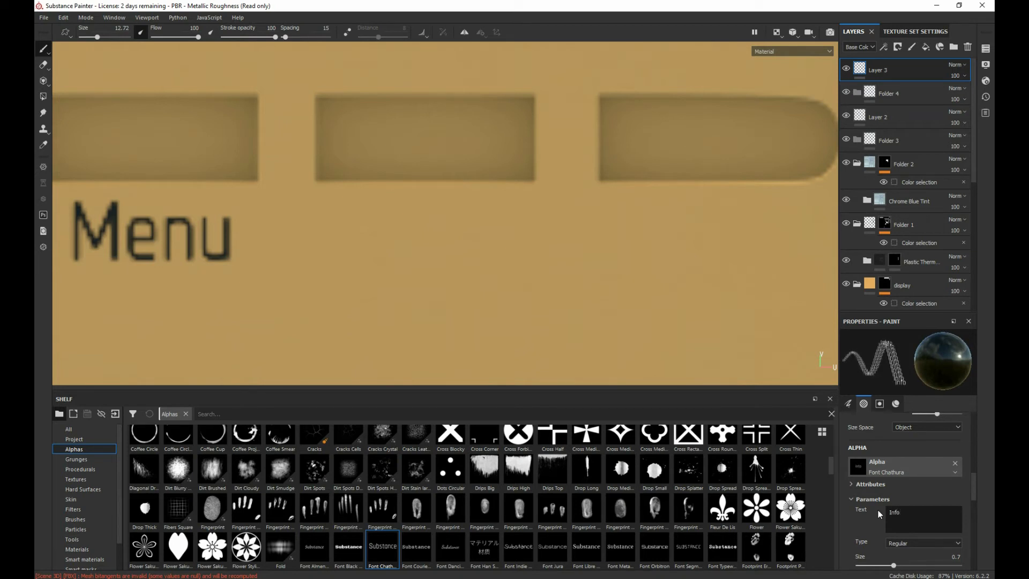
{"action": "type", "text": "/D"}
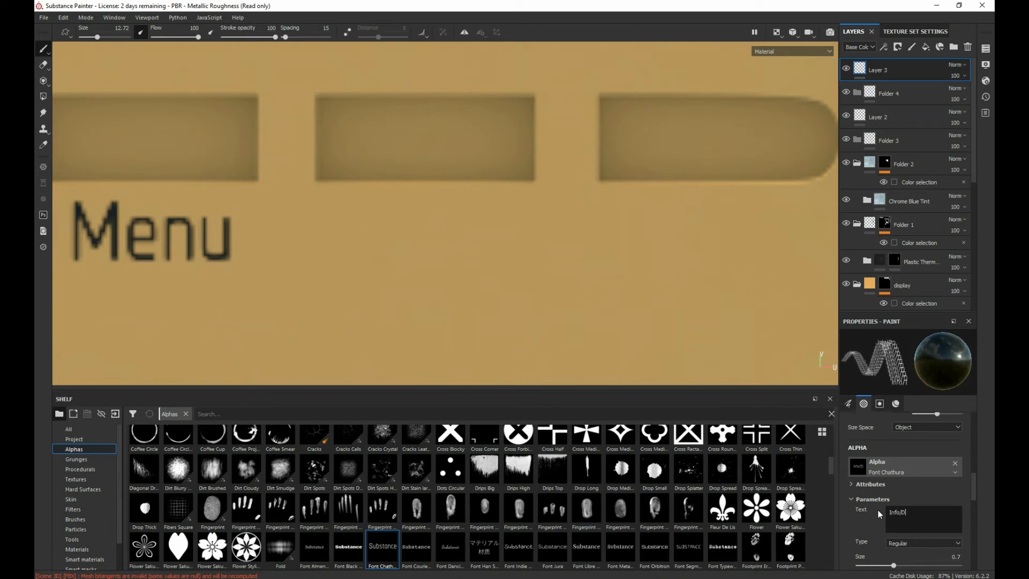
{"action": "type", "text": "immer"}
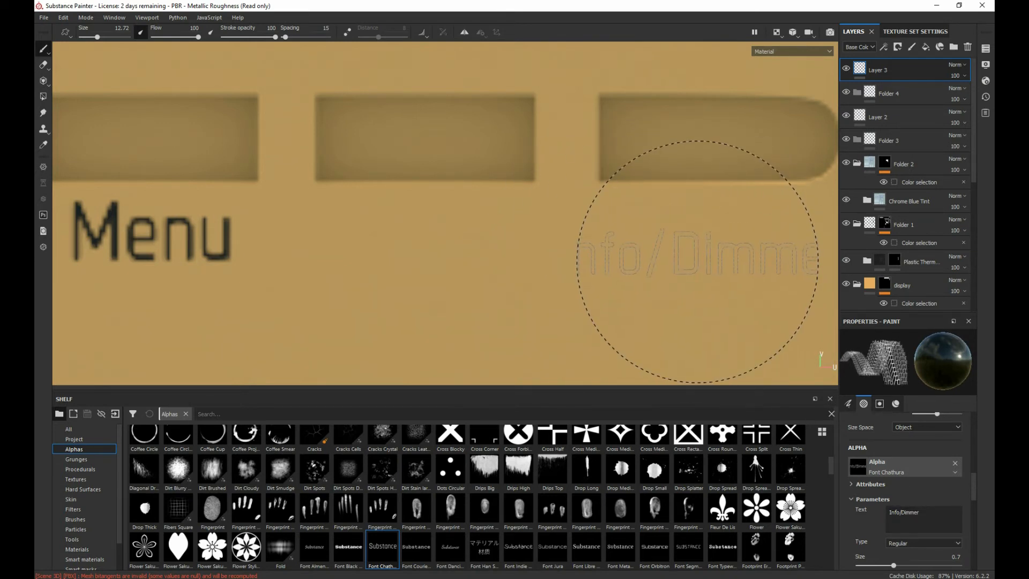
Step: Examine the alpha's text alignment, stamps blending and material settings for a way to fit "Info/Dimmer" inside the brush
{"action": "scroll", "coordinate": [670, 257], "scroll_direction": "down", "scroll_amount": 3}
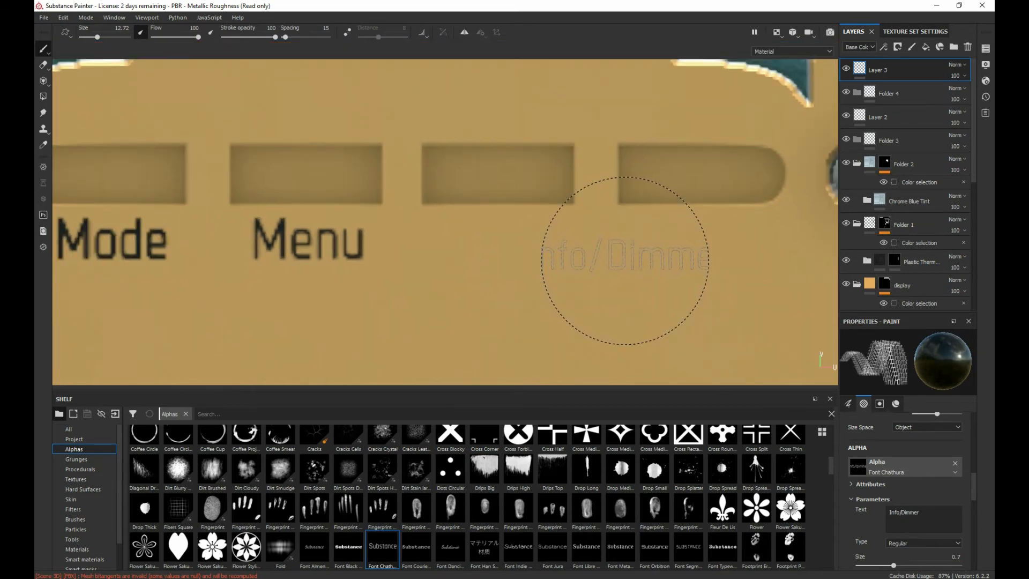
{"action": "scroll", "coordinate": [617, 260], "scroll_direction": "down", "scroll_amount": 2}
{"action": "scroll", "coordinate": [643, 259], "scroll_direction": "up", "scroll_amount": 2}
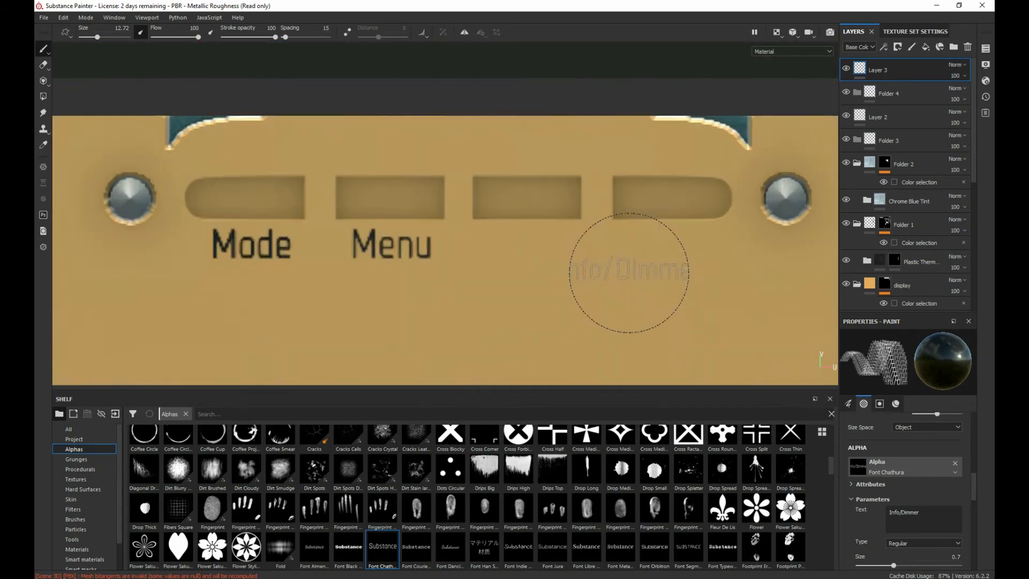
{"action": "middle_click_drag", "start_coordinate": [648, 263], "coordinate": [492, 291], "text": "alt"}
{"action": "scroll", "coordinate": [524, 275], "scroll_direction": "down", "scroll_amount": 2}
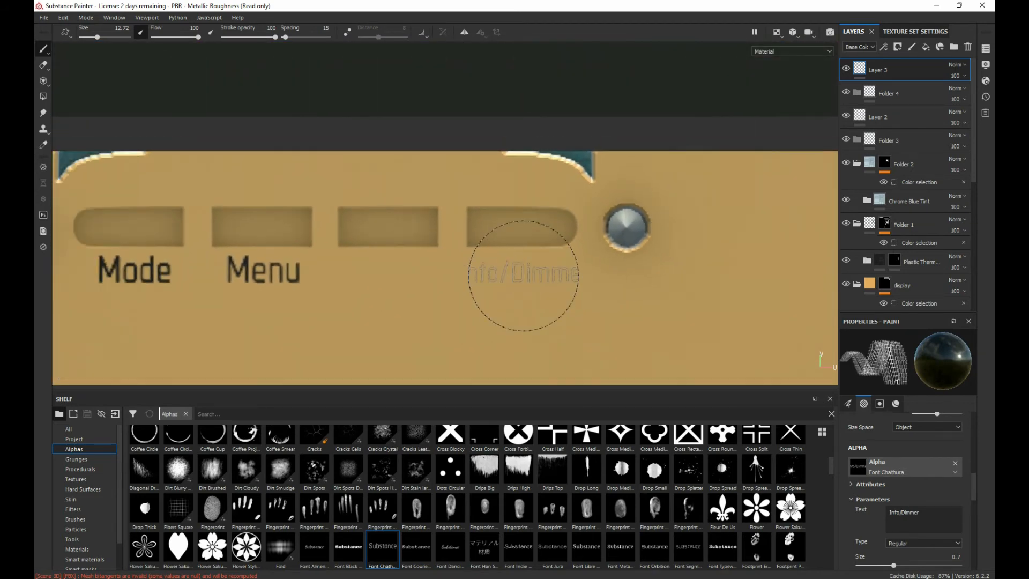
{"action": "scroll", "coordinate": [523, 276], "scroll_direction": "up", "scroll_amount": 3}
{"action": "scroll", "coordinate": [524, 275], "scroll_direction": "up", "scroll_amount": 2}
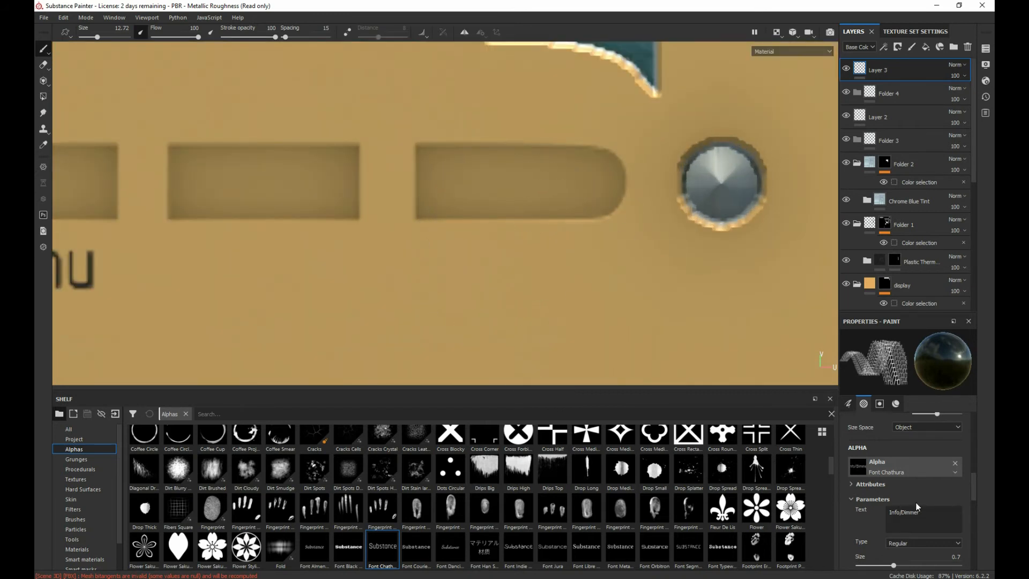
{"action": "scroll", "coordinate": [916, 493], "scroll_direction": "up", "scroll_amount": 1}
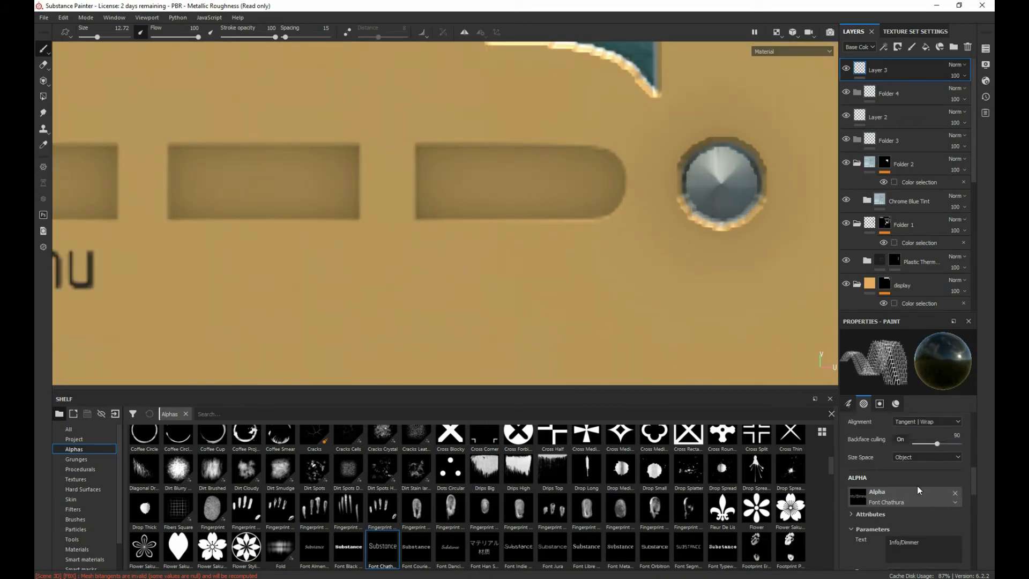
{"action": "left_click", "coordinate": [880, 403]}
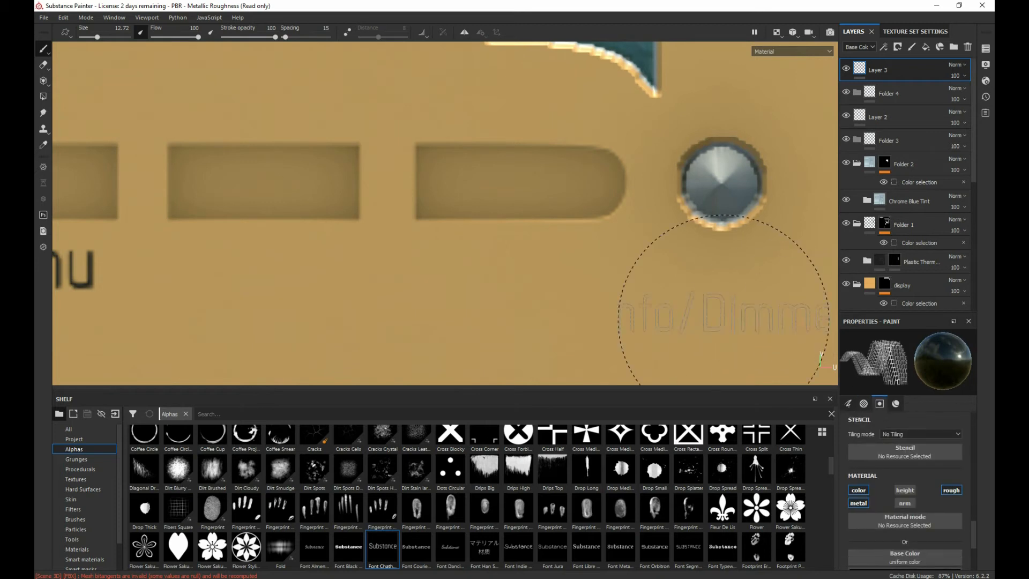
{"action": "left_click", "coordinate": [865, 403]}
{"action": "scroll", "coordinate": [912, 510], "scroll_direction": "down", "scroll_amount": 2}
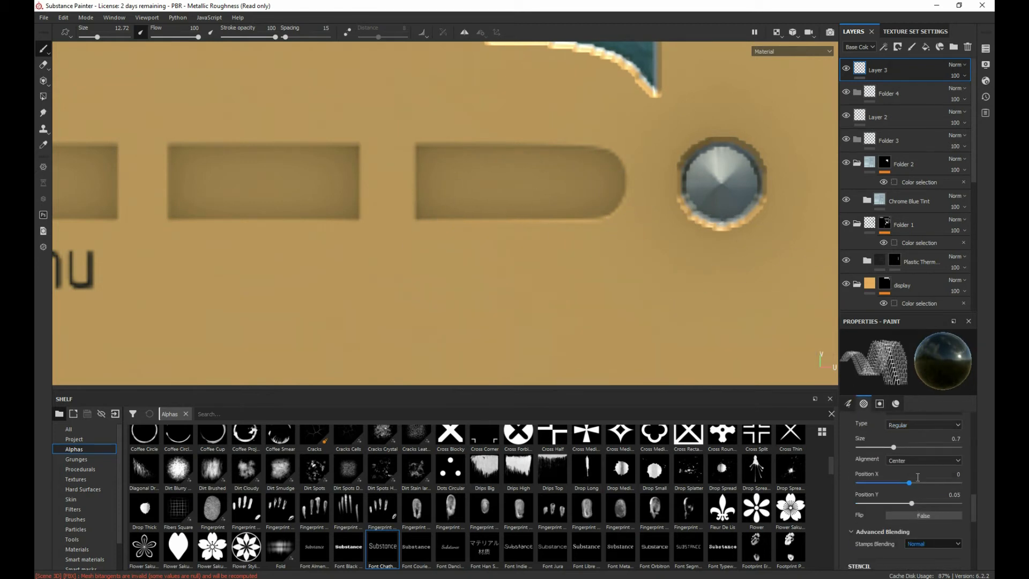
{"action": "left_click", "coordinate": [937, 460]}
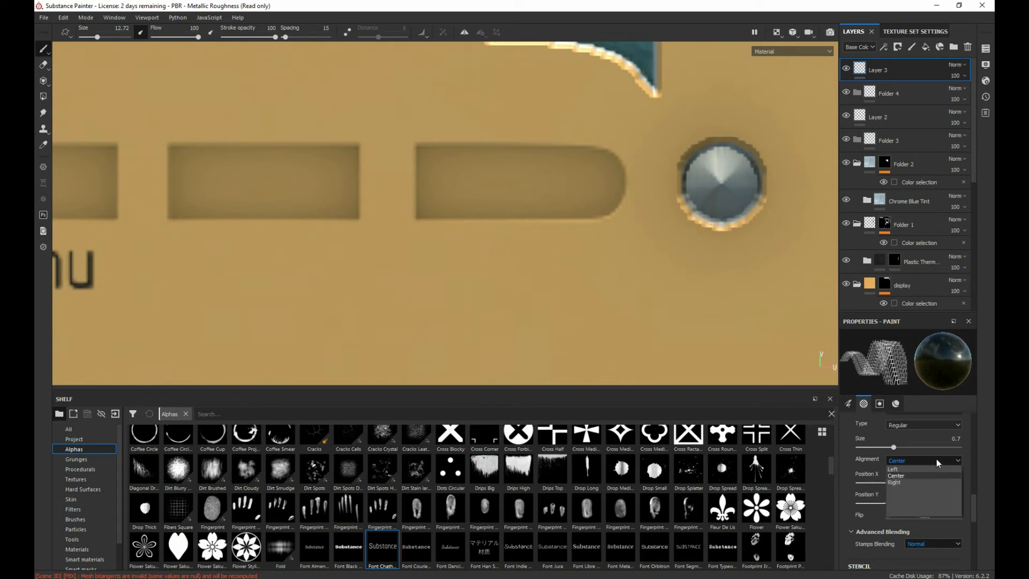
{"action": "left_click", "coordinate": [938, 460]}
{"action": "scroll", "coordinate": [944, 497], "scroll_direction": "down", "scroll_amount": 3}
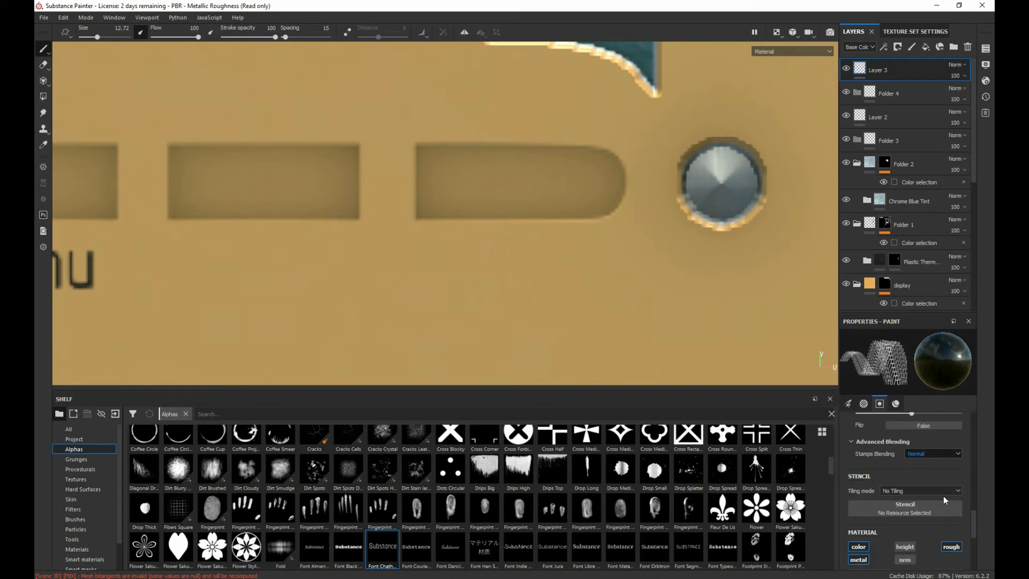
{"action": "left_click", "coordinate": [926, 454]}
{"action": "left_click", "coordinate": [925, 461]}
{"action": "scroll", "coordinate": [934, 481], "scroll_direction": "down", "scroll_amount": 5}
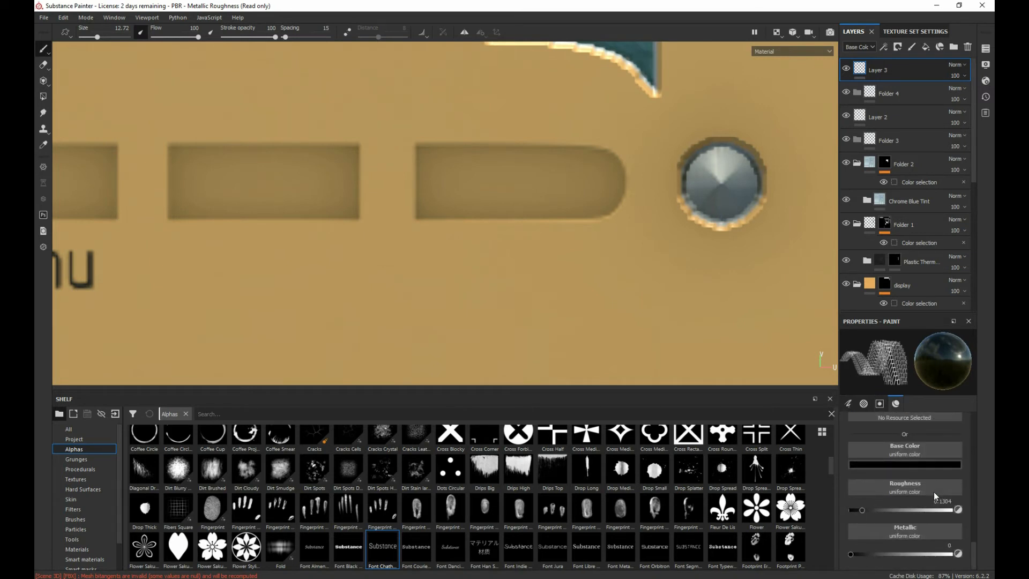
Step: Set the brush's alignment mode to UV
{"action": "scroll", "coordinate": [934, 491], "scroll_direction": "up", "scroll_amount": 4}
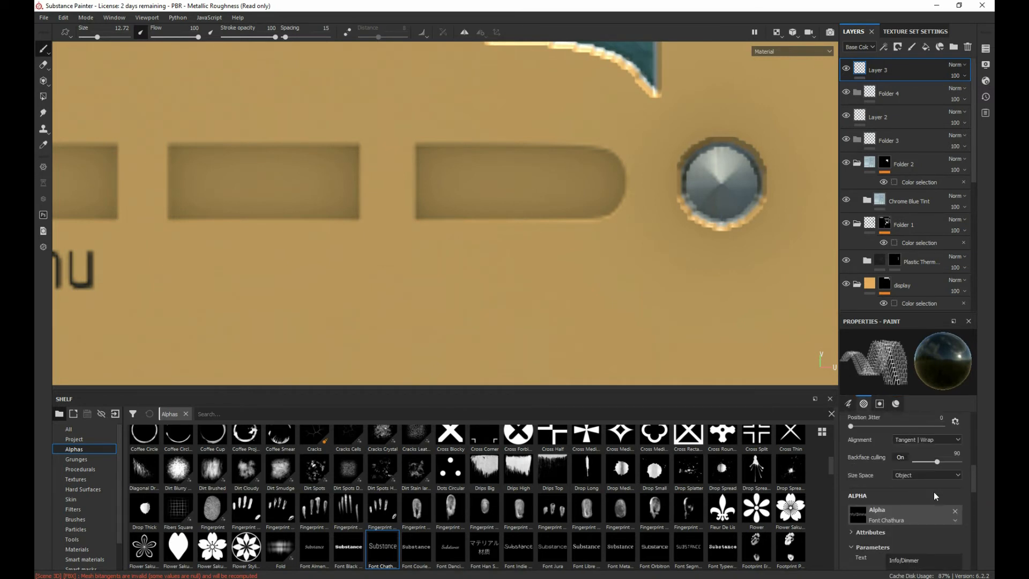
{"action": "scroll", "coordinate": [933, 491], "scroll_direction": "up", "scroll_amount": 2}
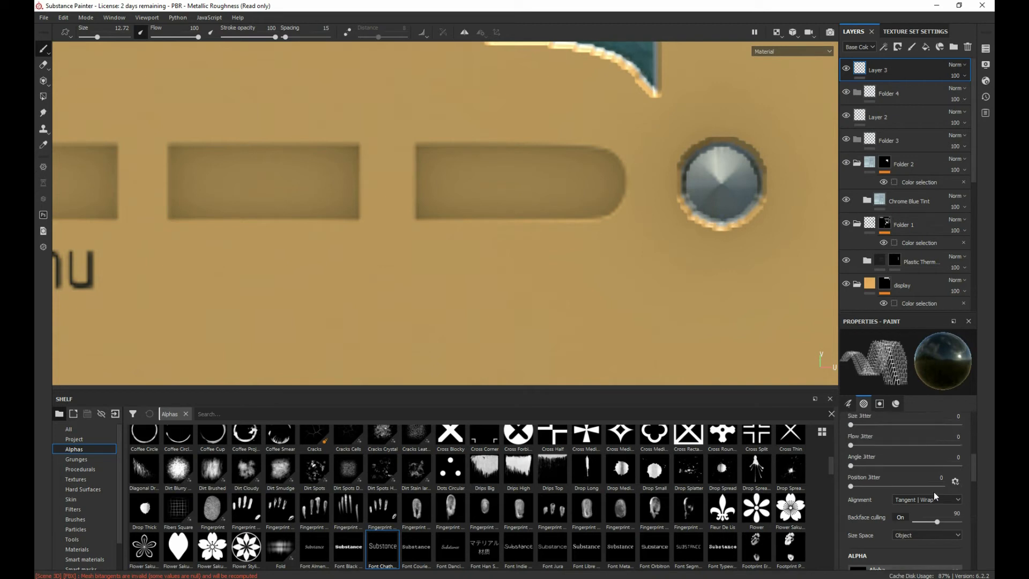
{"action": "left_click", "coordinate": [934, 497]}
{"action": "left_click", "coordinate": [930, 515]}
{"action": "scroll", "coordinate": [915, 461], "scroll_direction": "up", "scroll_amount": 3}
{"action": "scroll", "coordinate": [915, 461], "scroll_direction": "up", "scroll_amount": 3}
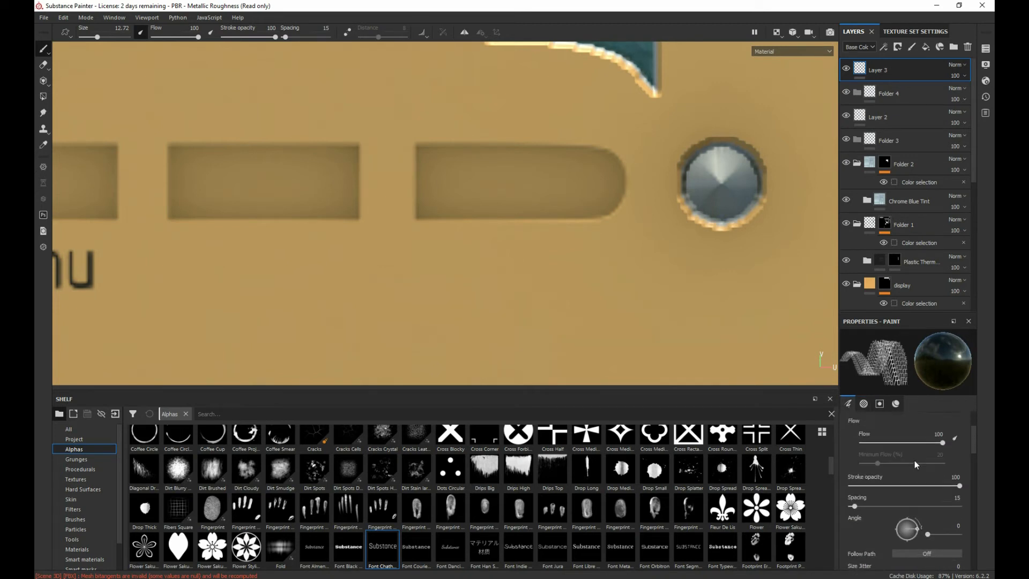
{"action": "scroll", "coordinate": [914, 461], "scroll_direction": "up", "scroll_amount": 1}
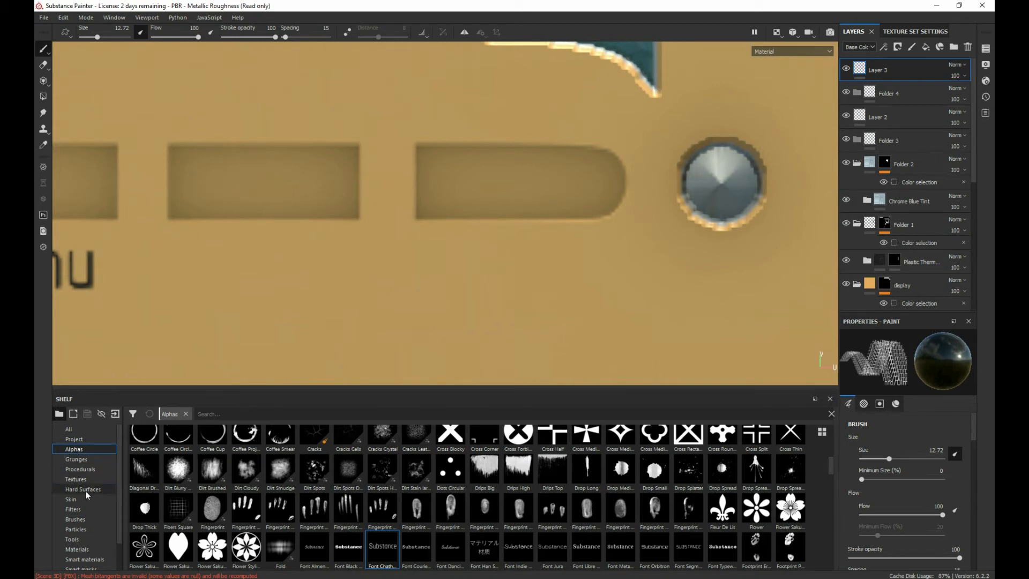
Step: Look through the brush's alpha, stencil and material settings, try stamping "Info/Dimmer" below the fourth button slot, and undo the stamp
{"action": "scroll", "coordinate": [899, 465], "scroll_direction": "down", "scroll_amount": 3}
{"action": "scroll", "coordinate": [899, 462], "scroll_direction": "up", "scroll_amount": 3}
{"action": "right_click", "coordinate": [533, 276]}
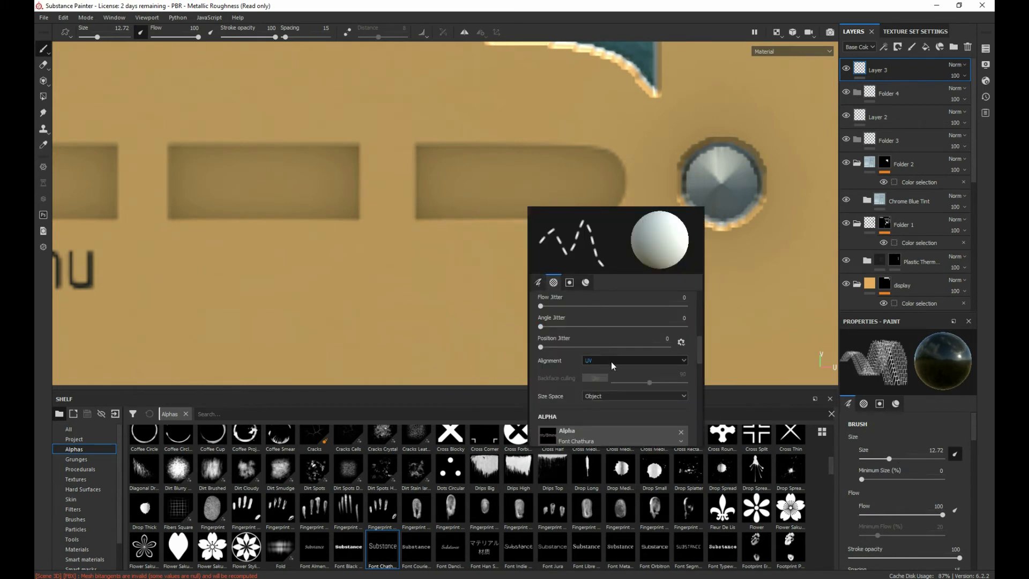
{"action": "scroll", "coordinate": [611, 362], "scroll_direction": "down", "scroll_amount": 3}
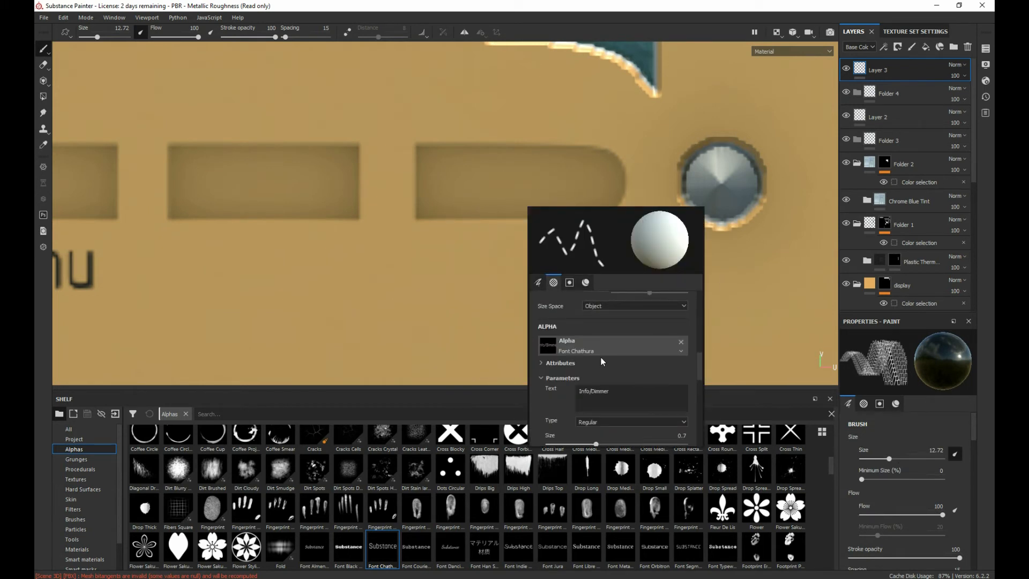
{"action": "scroll", "coordinate": [556, 369], "scroll_direction": "down", "scroll_amount": 3}
{"action": "scroll", "coordinate": [597, 379], "scroll_direction": "down", "scroll_amount": 2}
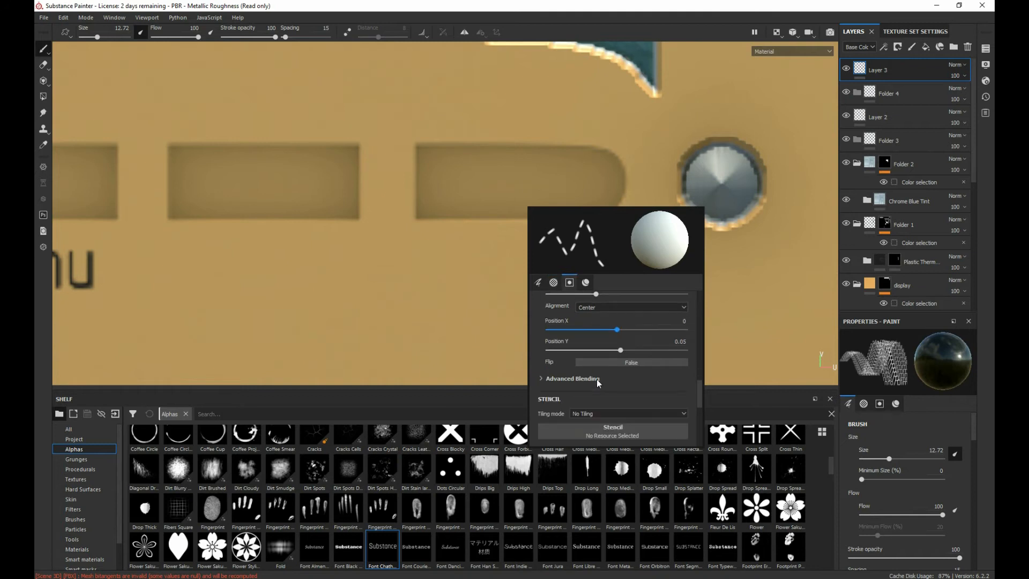
{"action": "scroll", "coordinate": [594, 362], "scroll_direction": "down", "scroll_amount": 1}
{"action": "scroll", "coordinate": [594, 361], "scroll_direction": "down", "scroll_amount": 2}
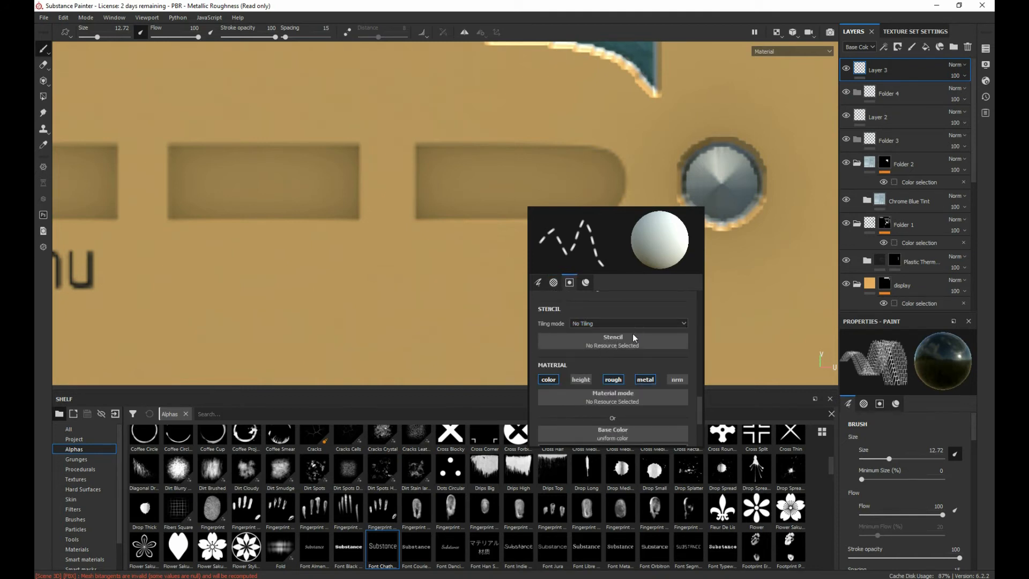
{"action": "scroll", "coordinate": [630, 343], "scroll_direction": "down", "scroll_amount": 4}
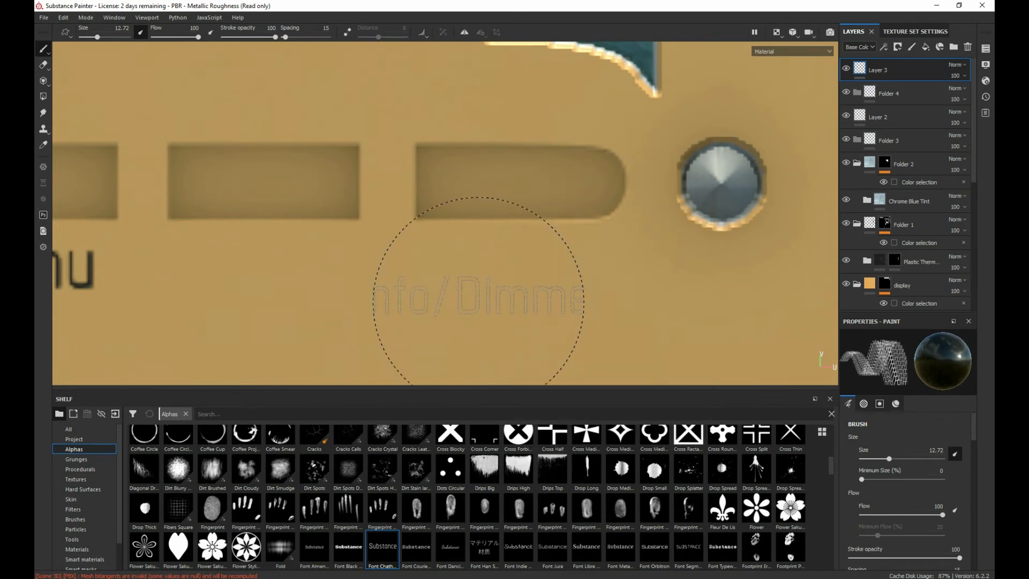
{"action": "left_click", "coordinate": [502, 279]}
{"action": "key", "text": "ctrl+z"}
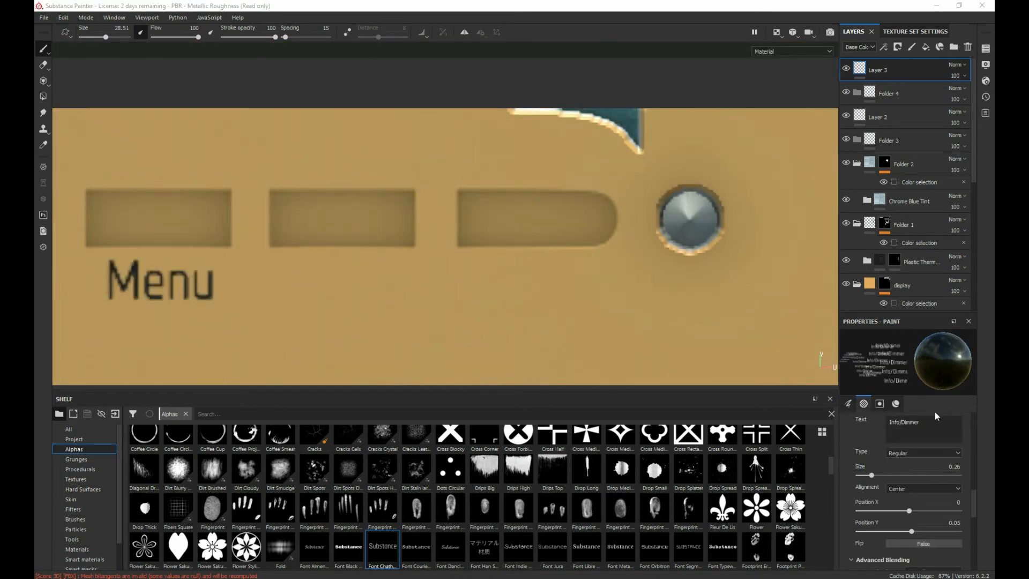
Step: Enlarge the brush to 30.48 to fit the "Info/Dimmer" label to the width of the fourth button slot
{"action": "scroll", "coordinate": [936, 417], "scroll_direction": "up", "scroll_amount": 5}
{"action": "scroll", "coordinate": [850, 450], "scroll_direction": "up", "scroll_amount": 3}
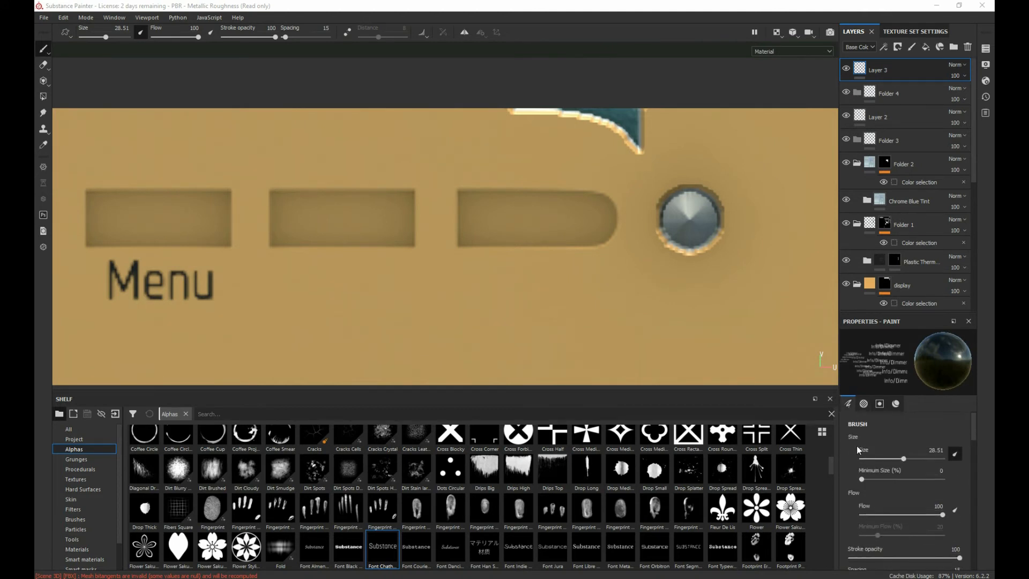
{"action": "left_click_drag", "start_coordinate": [900, 462], "coordinate": [903, 462]}
{"action": "scroll", "coordinate": [850, 492], "scroll_direction": "down", "scroll_amount": 6}
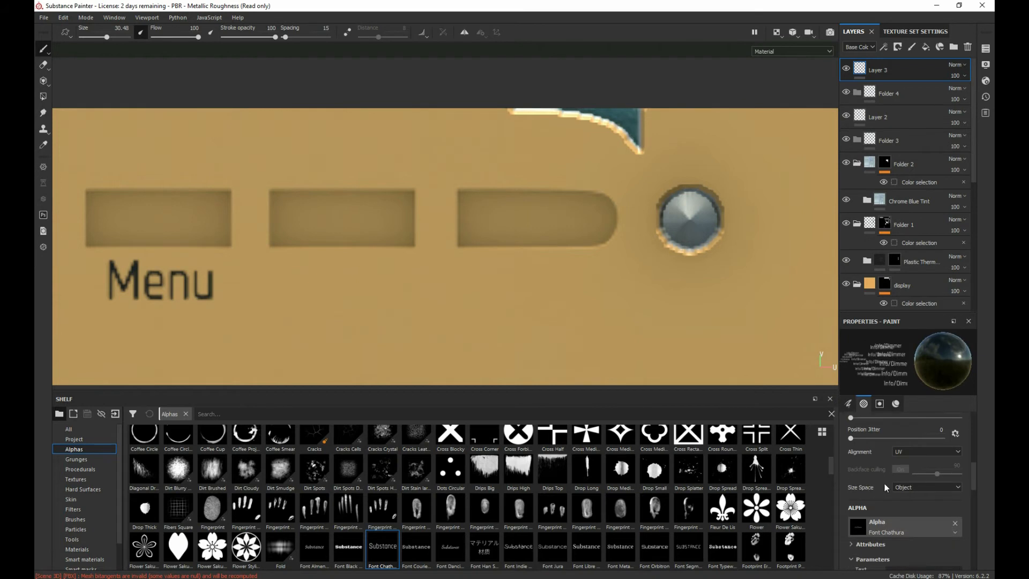
{"action": "scroll", "coordinate": [886, 483], "scroll_direction": "down", "scroll_amount": 5}
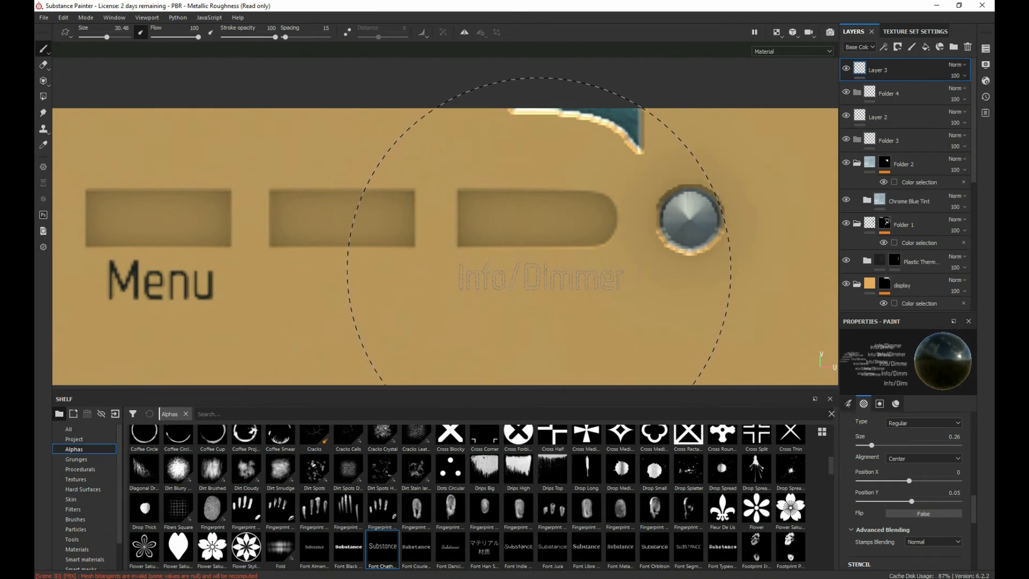
Step: Stamp the "Info/Dimmer" label below the fourth button slot
{"action": "left_click", "coordinate": [536, 270]}
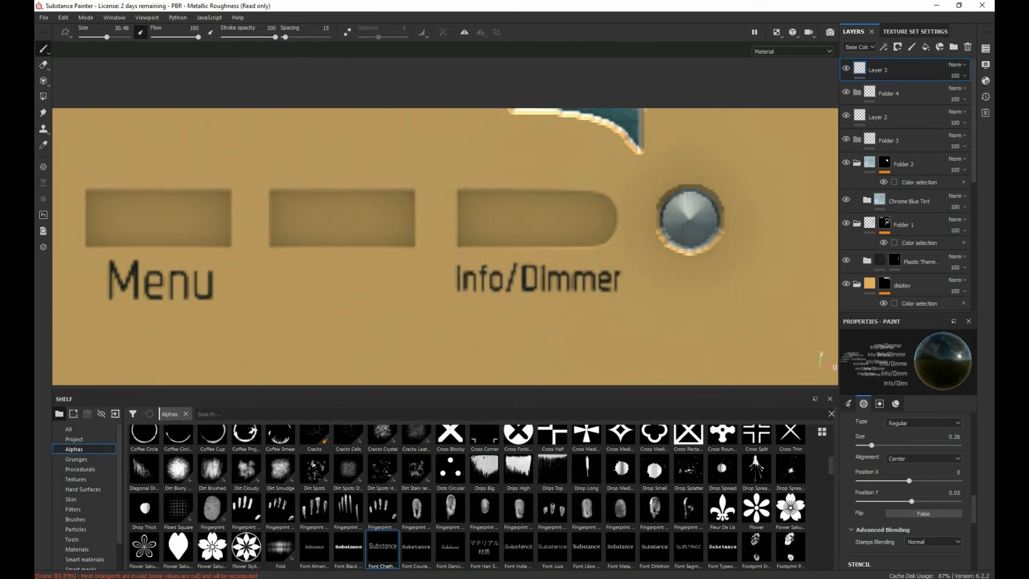
{"action": "scroll", "coordinate": [517, 285], "scroll_direction": "up", "scroll_amount": 3}
{"action": "scroll", "coordinate": [518, 285], "scroll_direction": "down", "scroll_amount": 9}
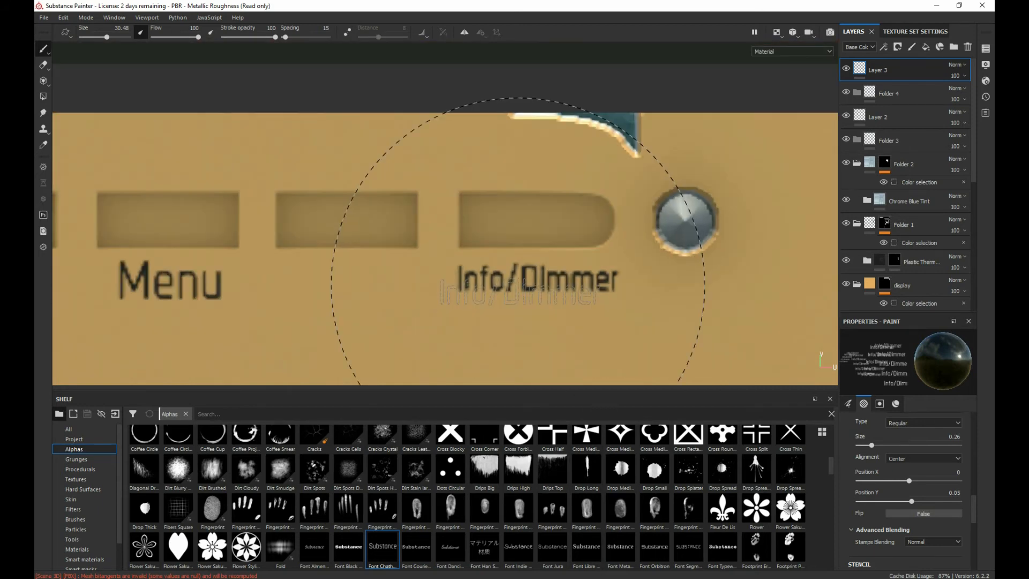
{"action": "scroll", "coordinate": [518, 285], "scroll_direction": "down", "scroll_amount": 4}
{"action": "scroll", "coordinate": [472, 310], "scroll_direction": "up", "scroll_amount": 9}
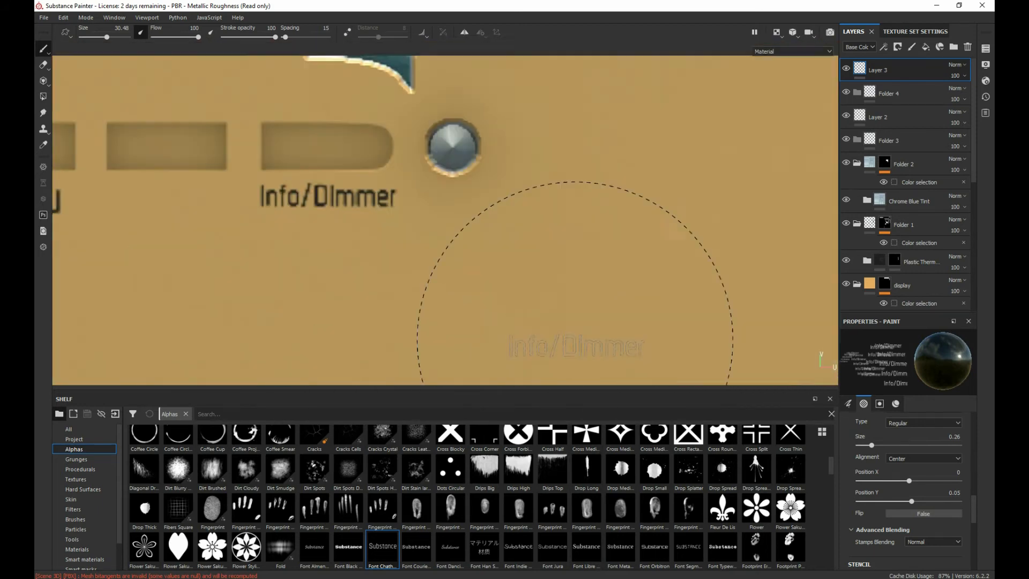
Step: Change the font alpha's text to "Auto Tune" and stamp it below the third button slot
{"action": "scroll", "coordinate": [472, 312], "scroll_direction": "down", "scroll_amount": 2}
{"action": "middle_click_drag", "start_coordinate": [351, 281], "coordinate": [677, 294], "text": "alt"}
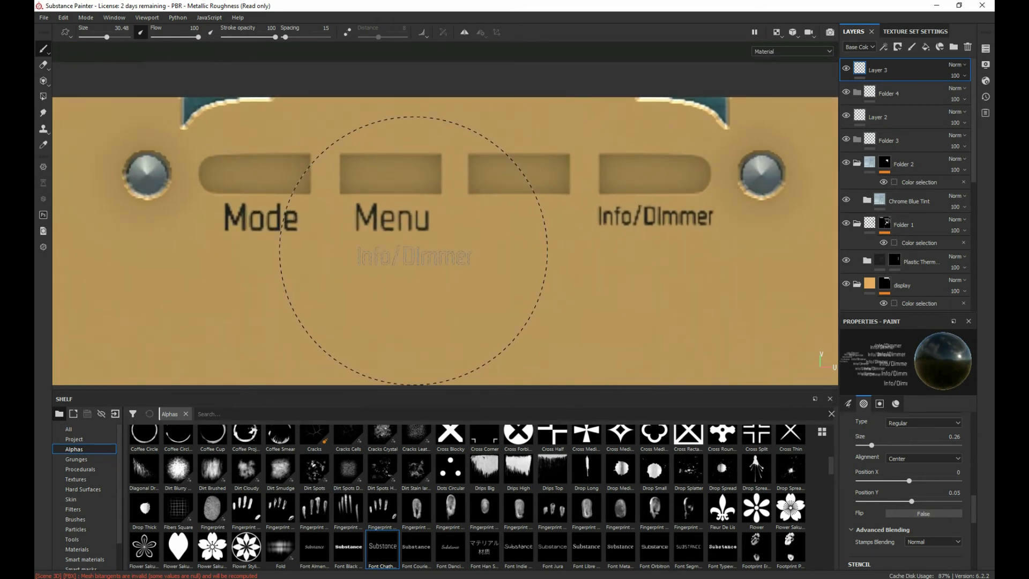
{"action": "scroll", "coordinate": [922, 455], "scroll_direction": "up", "scroll_amount": 3}
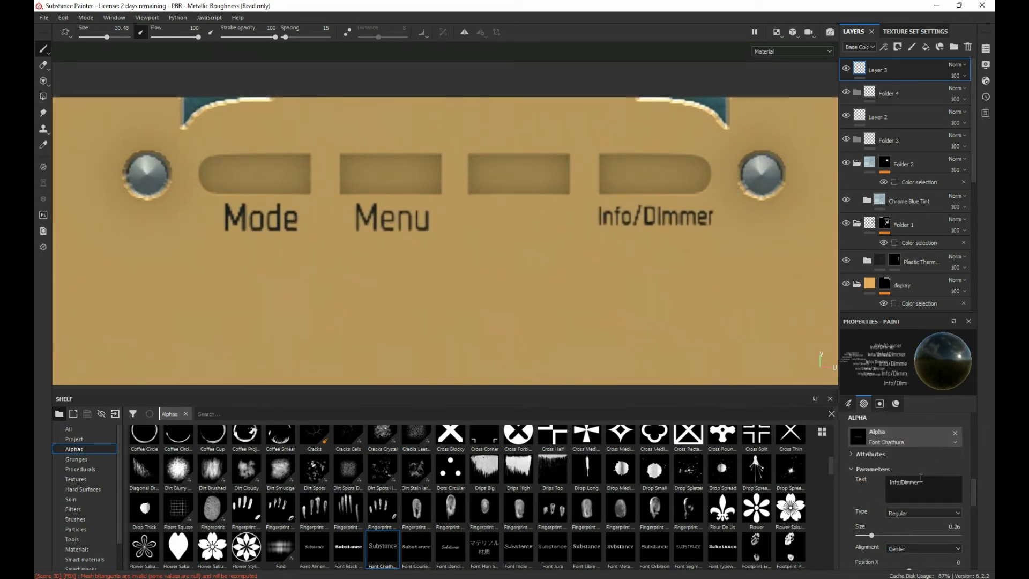
{"action": "left_click_drag", "start_coordinate": [930, 482], "coordinate": [836, 486]}
{"action": "type", "text": "Au"}
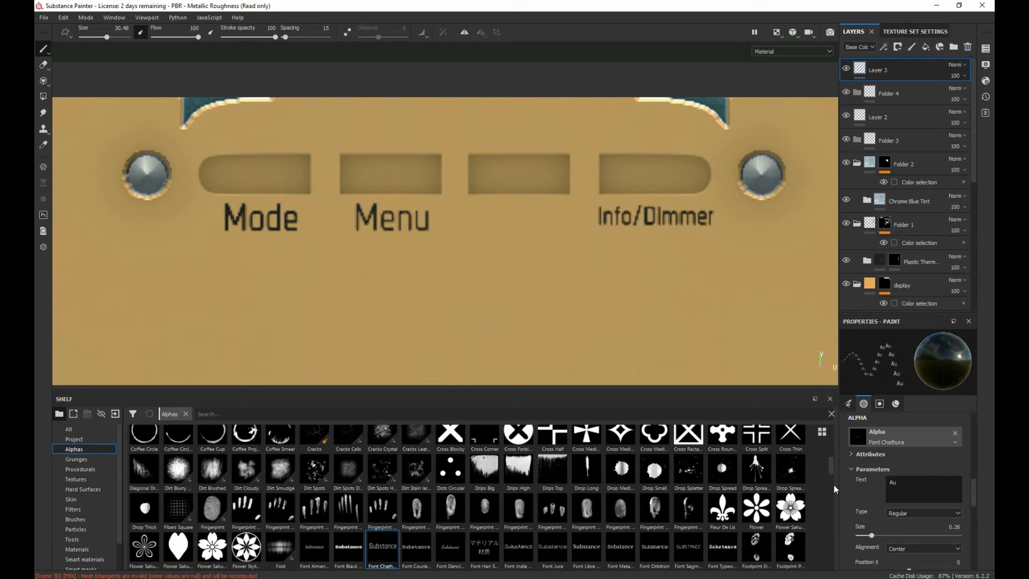
{"action": "type", "text": "to Tune"}
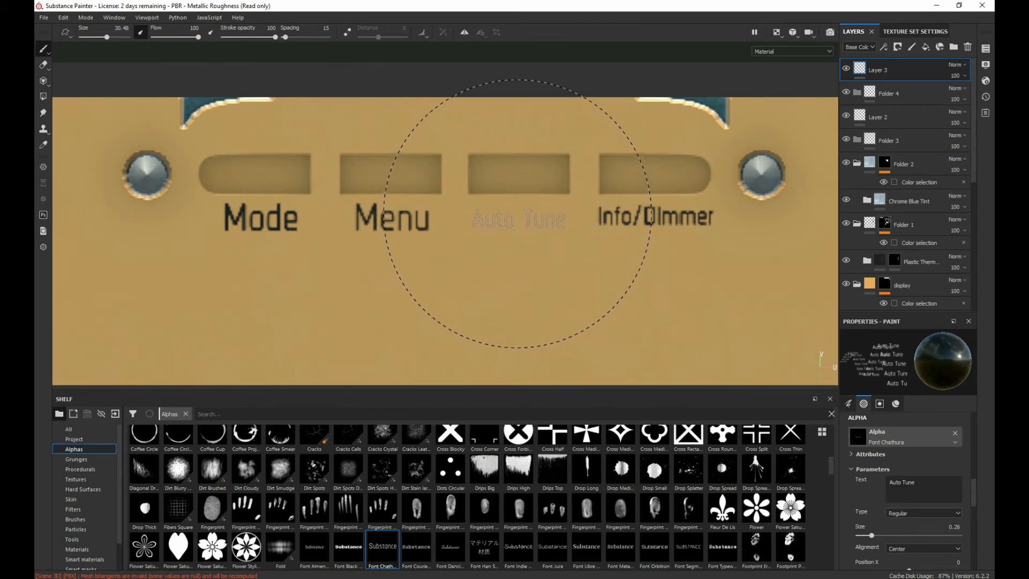
{"action": "left_click", "coordinate": [517, 213]}
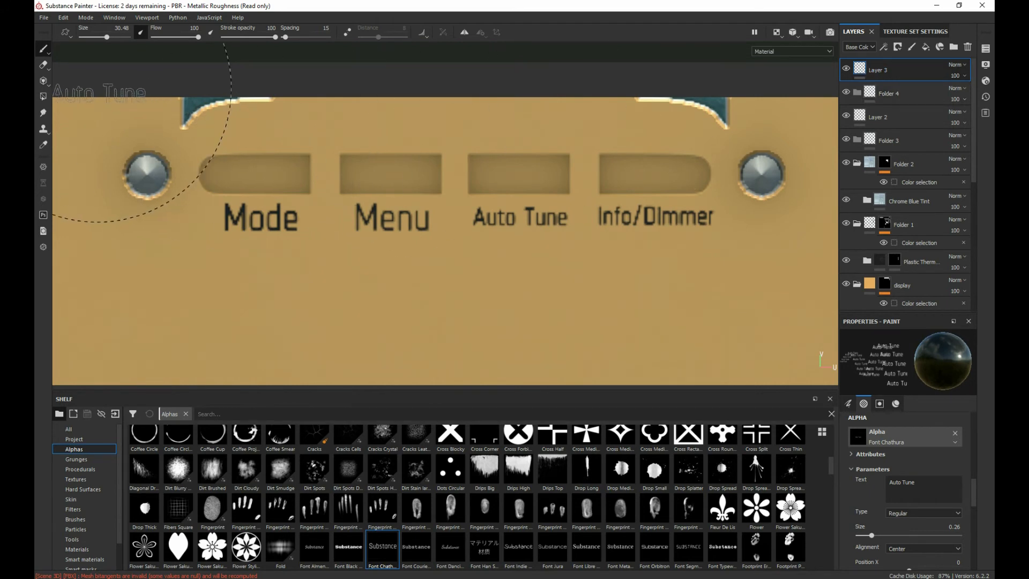
Step: Erase the oversized "Mode" and "Menu" labels below the first two button slots
{"action": "key", "text": "e"}
{"action": "left_click_drag", "start_coordinate": [258, 212], "coordinate": [298, 237]}
{"action": "left_click_drag", "start_coordinate": [364, 257], "coordinate": [410, 244]}
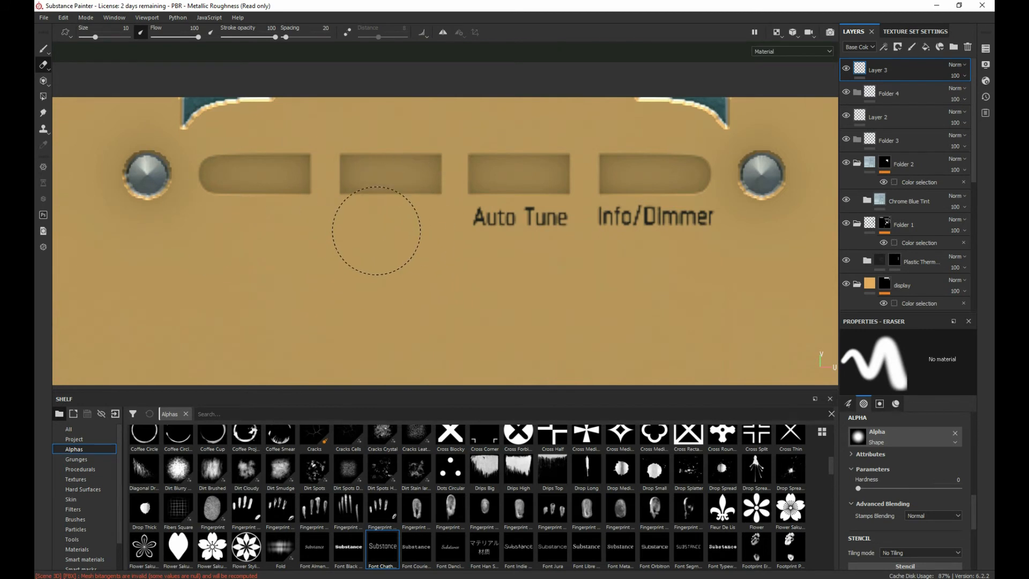
Step: Restamp "Mode" below the first button slot and "Menu" below the second with the font alpha at brush size 30.48
{"action": "left_click", "coordinate": [43, 49]}
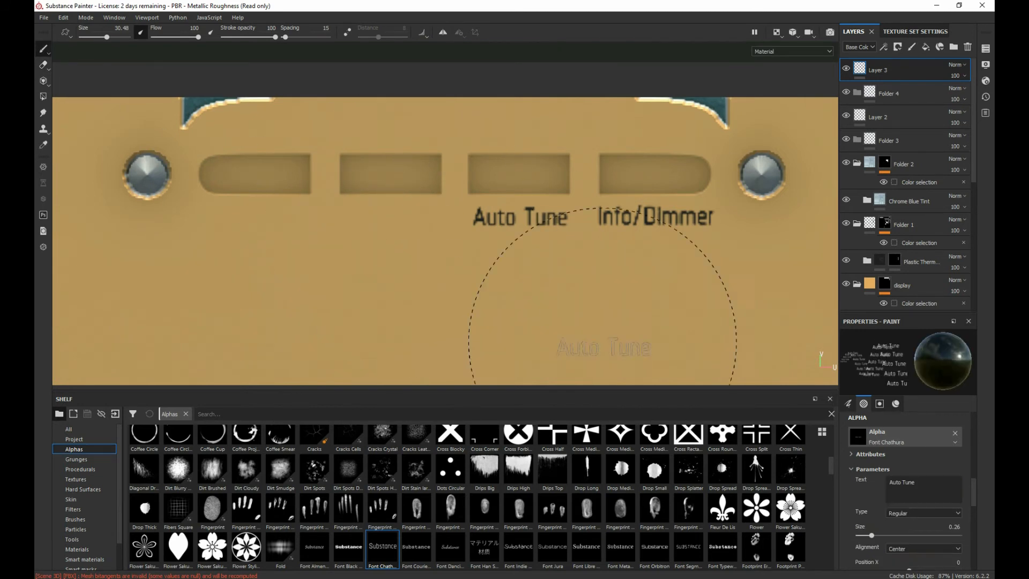
{"action": "left_click_drag", "start_coordinate": [924, 486], "coordinate": [850, 485]}
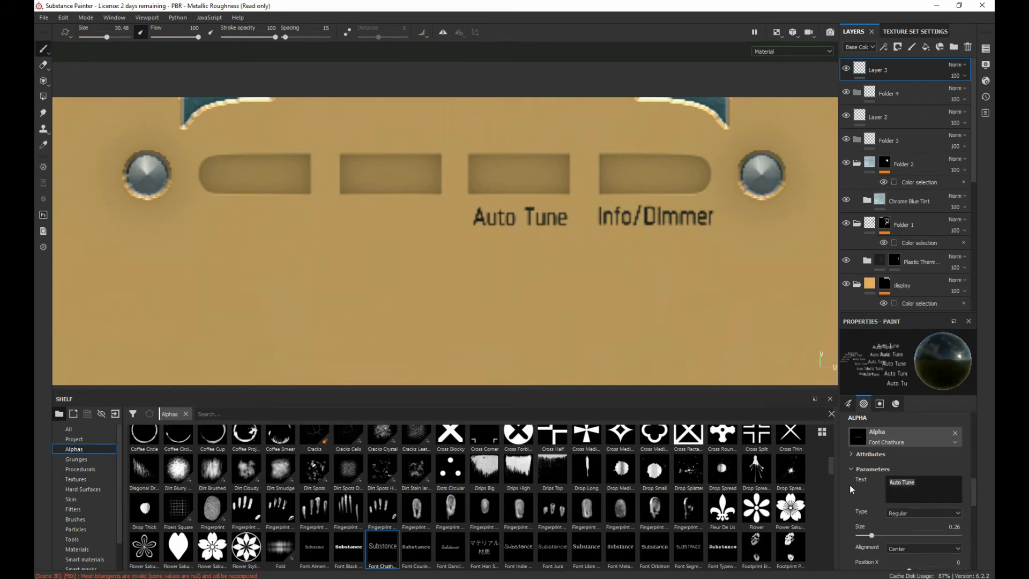
{"action": "type", "text": "Mode"}
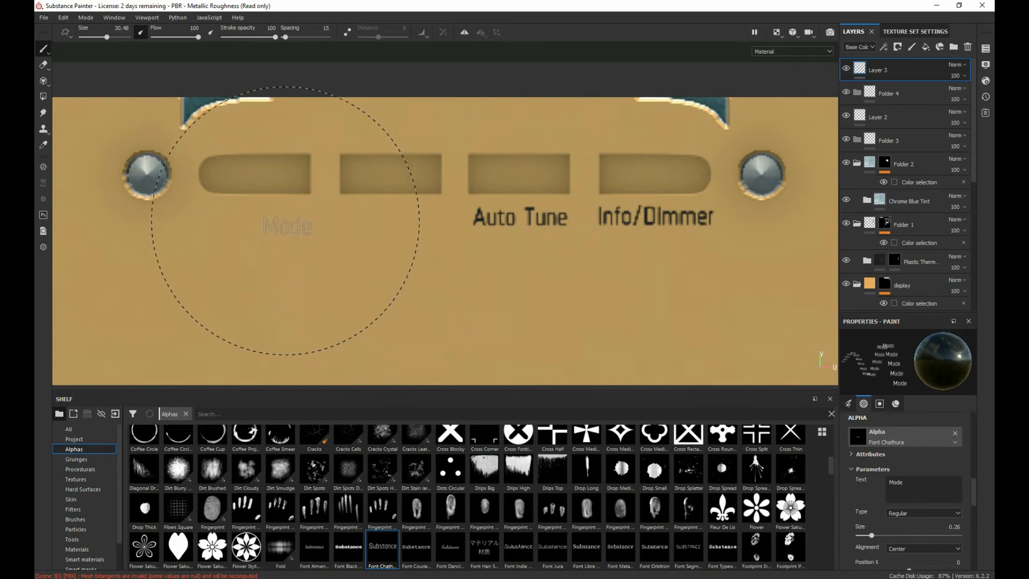
{"action": "left_click", "coordinate": [251, 215]}
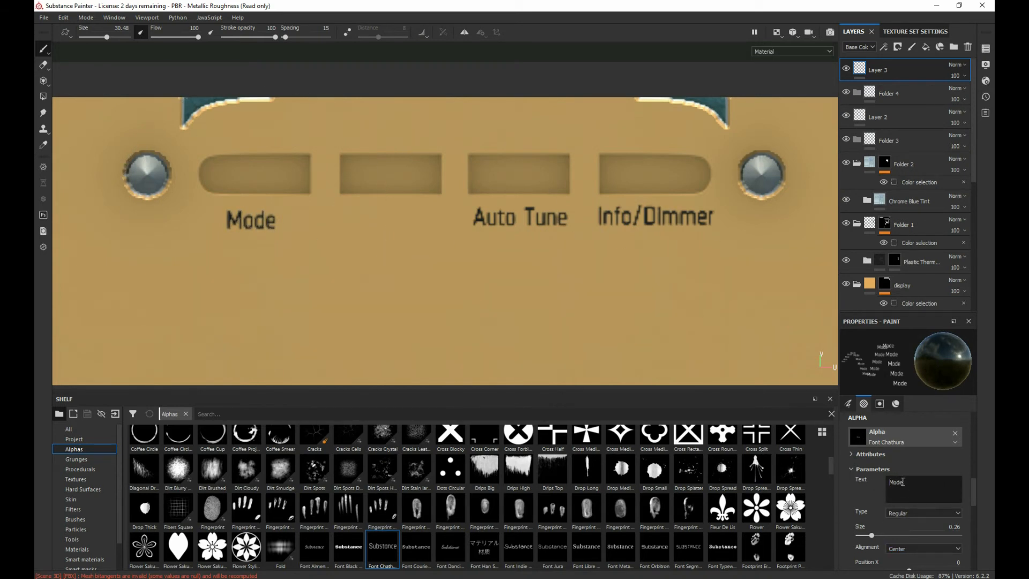
{"action": "type", "text": "M"}
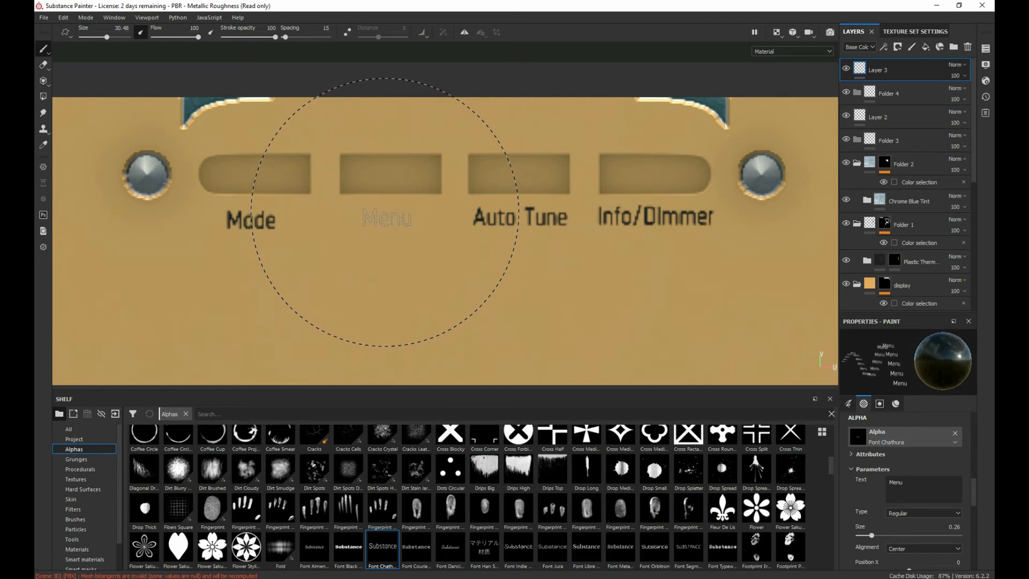
{"action": "left_click", "coordinate": [386, 212]}
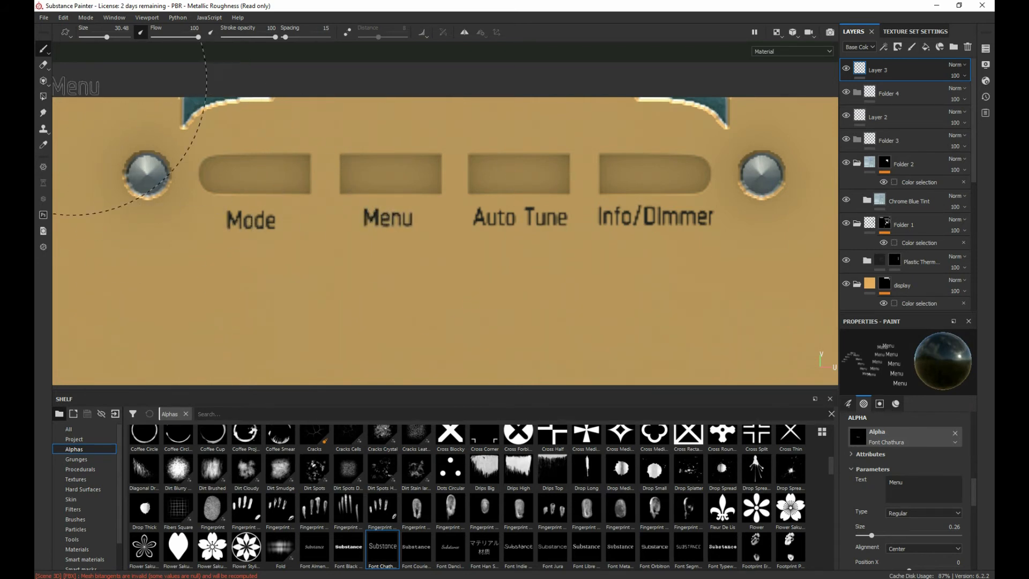
Step: Erase the off-centre "Mode" label and stamp "Mode" again, centred below the first button slot
{"action": "left_click", "coordinate": [44, 65]}
{"action": "left_click_drag", "start_coordinate": [207, 211], "coordinate": [264, 229]}
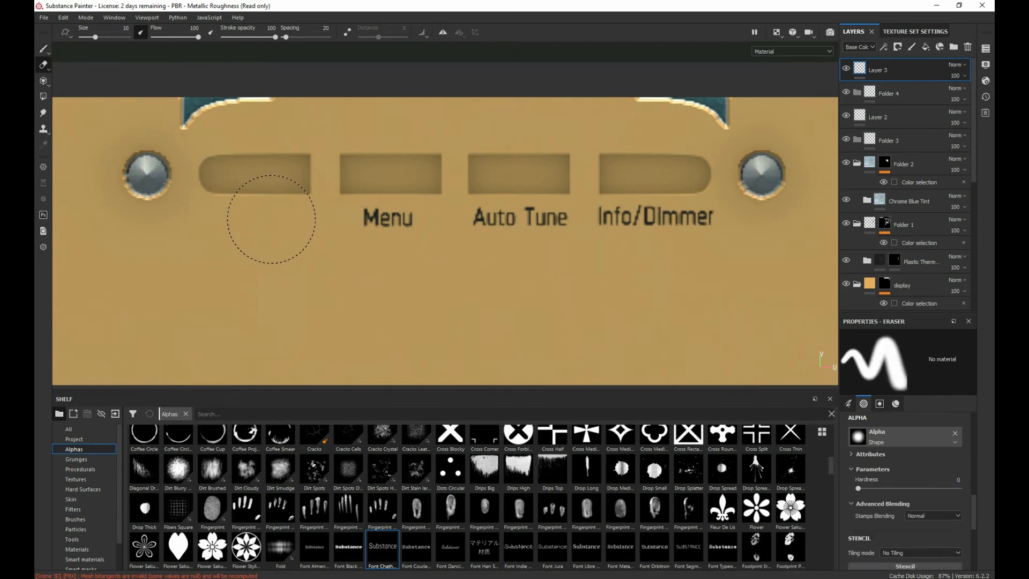
{"action": "scroll", "coordinate": [907, 459], "scroll_direction": "up", "scroll_amount": 5}
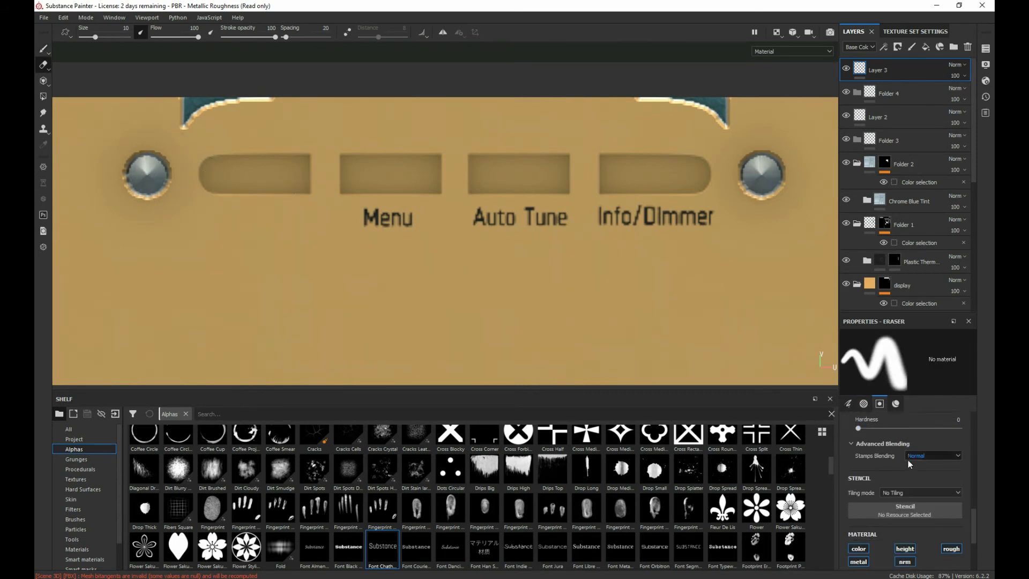
{"action": "scroll", "coordinate": [905, 475], "scroll_direction": "up", "scroll_amount": 2}
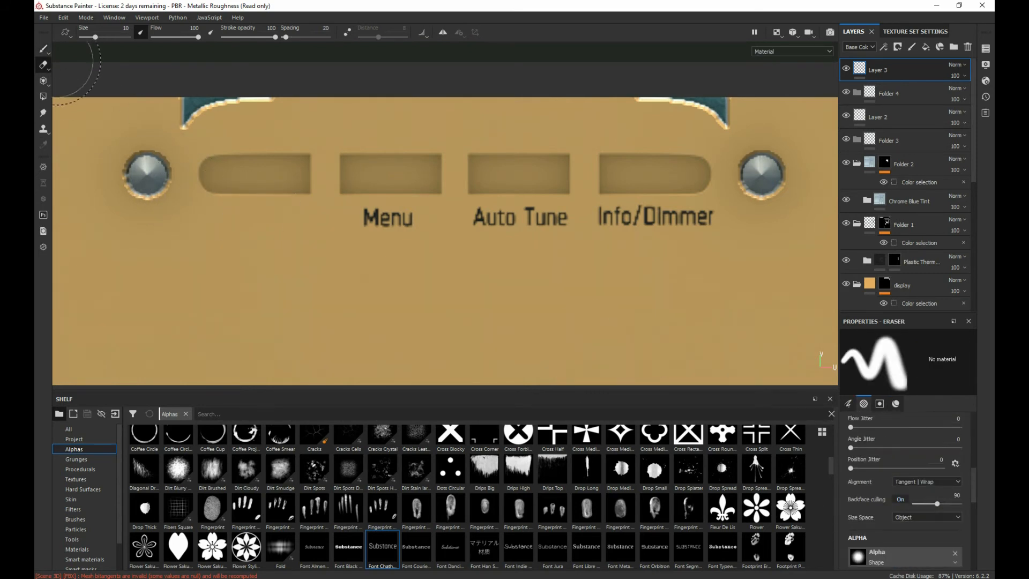
{"action": "left_click", "coordinate": [44, 48]}
{"action": "scroll", "coordinate": [908, 494], "scroll_direction": "down", "scroll_amount": 3}
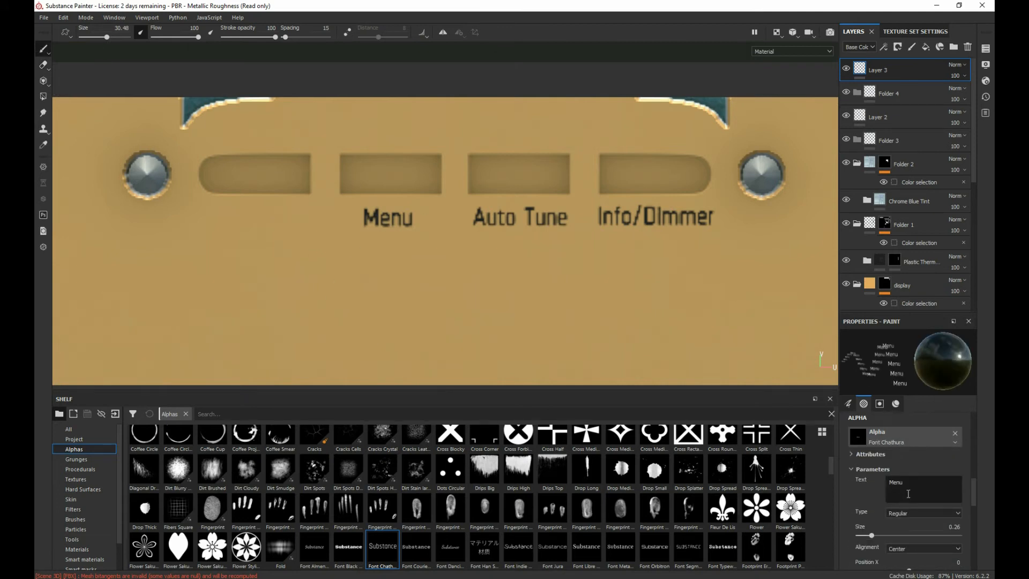
{"action": "type", "text": "Mode"}
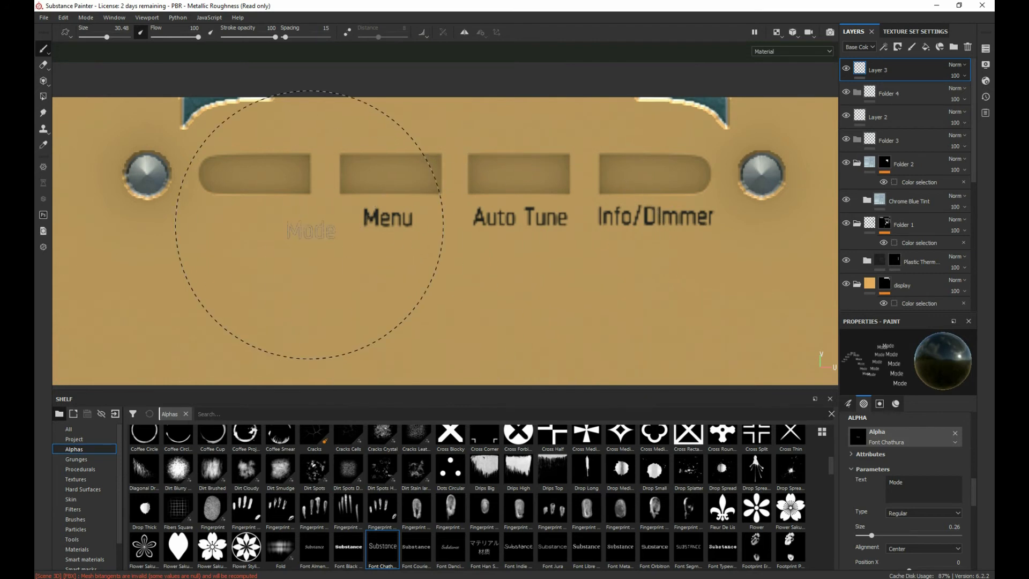
{"action": "left_click", "coordinate": [258, 214]}
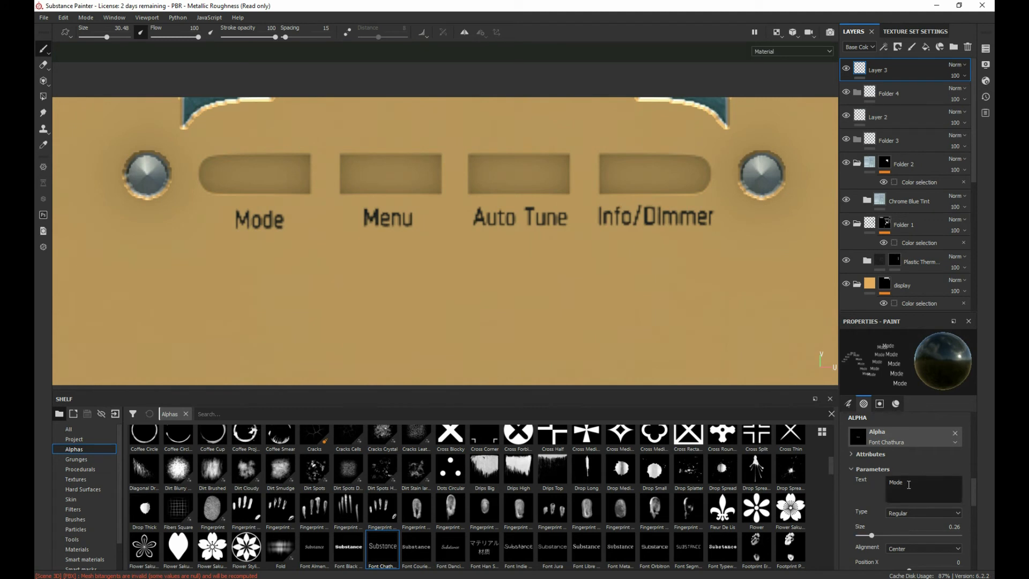
Step: Set the font alpha's text to "Volume"
{"action": "type", "text": "Volume"}
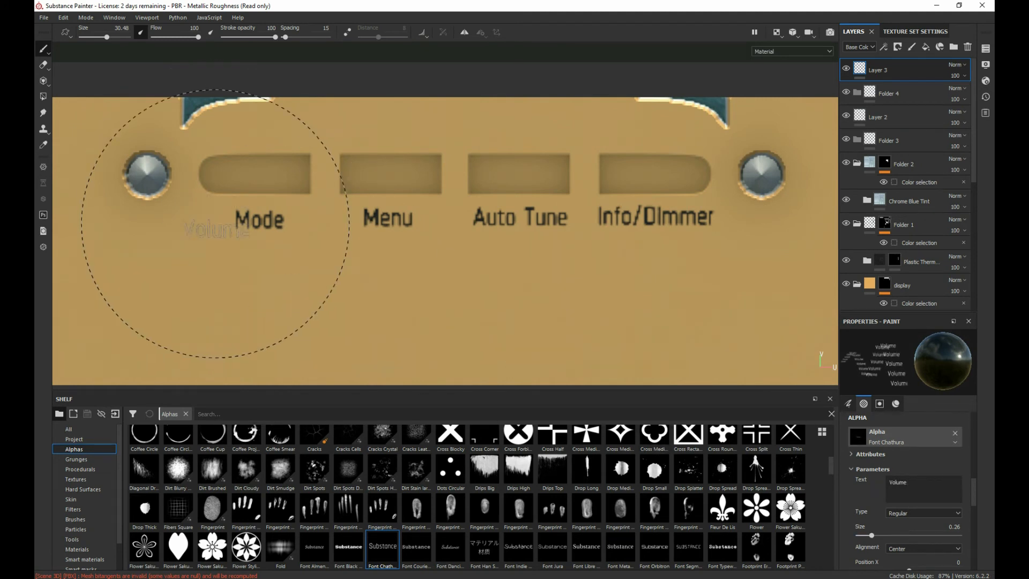
{"action": "middle_click_drag", "start_coordinate": [218, 220], "coordinate": [435, 205]}
{"action": "middle_click_drag", "start_coordinate": [294, 253], "coordinate": [392, 119], "text": "alt"}
{"action": "scroll", "coordinate": [351, 135], "scroll_direction": "up", "scroll_amount": 2}
{"action": "scroll", "coordinate": [349, 138], "scroll_direction": "down", "scroll_amount": 6}
{"action": "middle_click_drag", "start_coordinate": [399, 164], "coordinate": [358, 244], "text": "alt"}
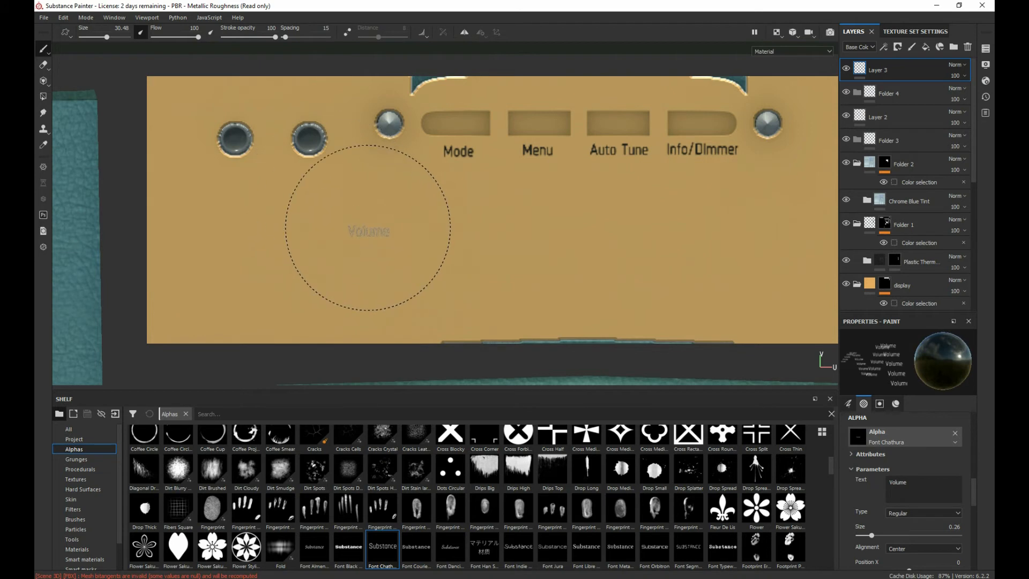
Step: Switch the viewport to 3D only and stamp "Volume" on the top plate beside the left knob
{"action": "left_click", "coordinate": [767, 52]}
{"action": "left_click", "coordinate": [769, 66]}
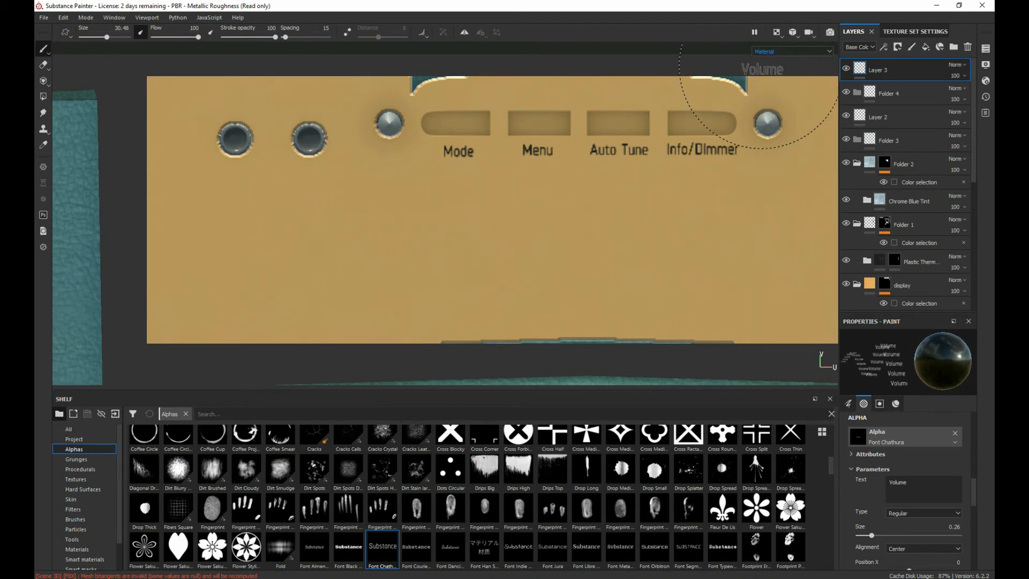
{"action": "left_click", "coordinate": [776, 32]}
{"action": "left_click", "coordinate": [795, 69]}
{"action": "middle_click_drag", "start_coordinate": [370, 204], "coordinate": [423, 299], "text": "alt"}
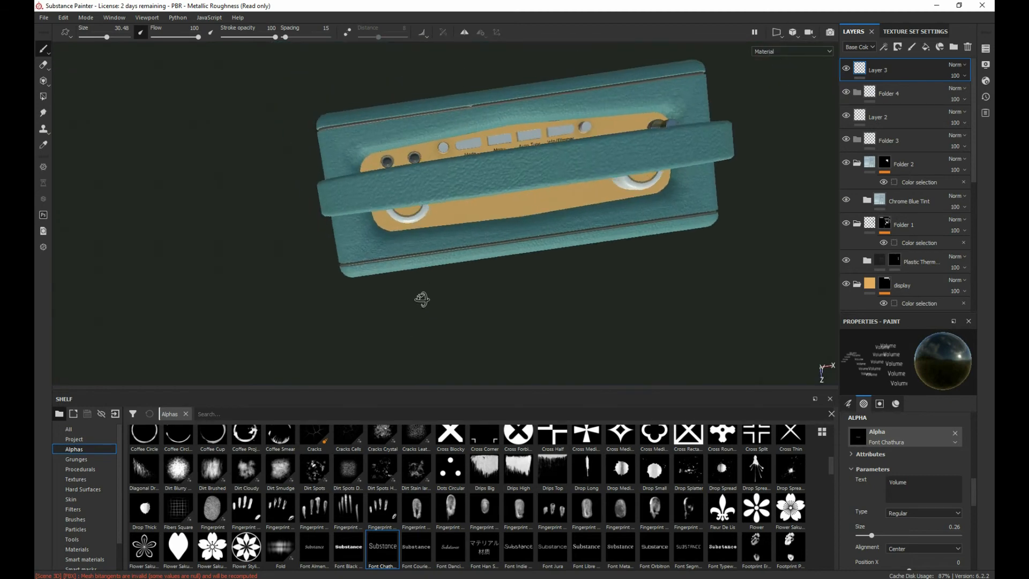
{"action": "left_click_drag", "start_coordinate": [423, 299], "coordinate": [542, 276], "text": "alt"}
{"action": "scroll", "coordinate": [542, 276], "scroll_direction": "up", "scroll_amount": 5}
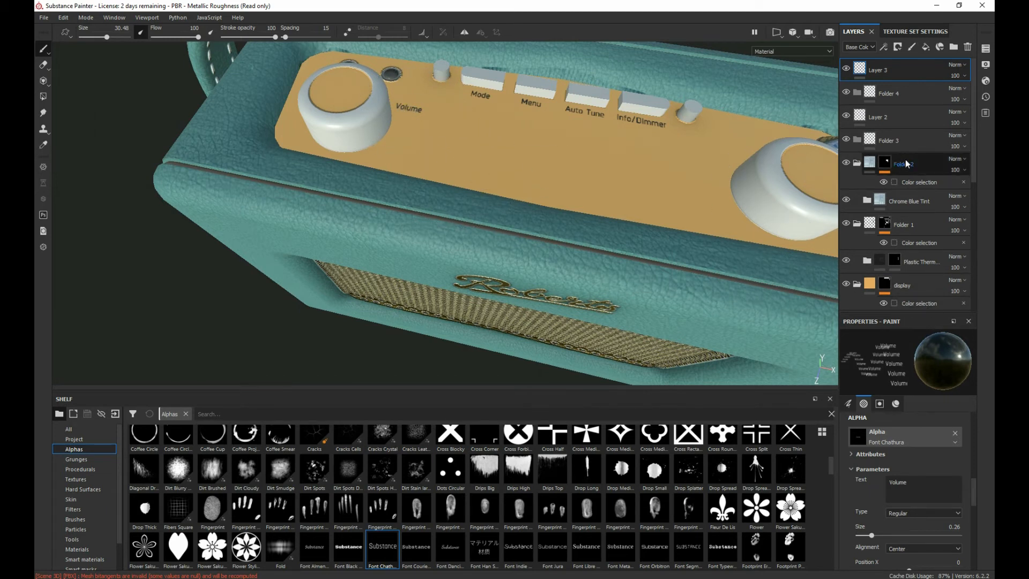
Step: Change the font alpha's text to "Tuning" and stamp it on the top plate beside the right knob
{"action": "left_click", "coordinate": [920, 481]}
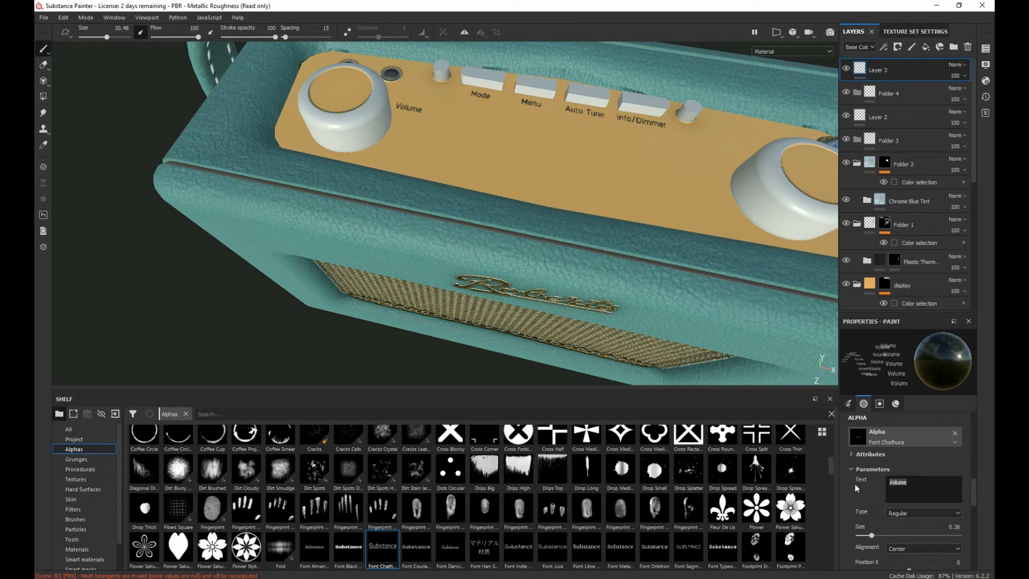
{"action": "type", "text": "Tuning"}
{"action": "mouse_move", "coordinate": [437, 253]}
{"action": "left_mouse_down", "text": "alt"}
{"action": "mouse_move", "coordinate": [391, 263]}
{"action": "mouse_move", "coordinate": [365, 285]}
{"action": "mouse_move", "coordinate": [343, 257]}
{"action": "left_mouse_up", "text": "alt"}
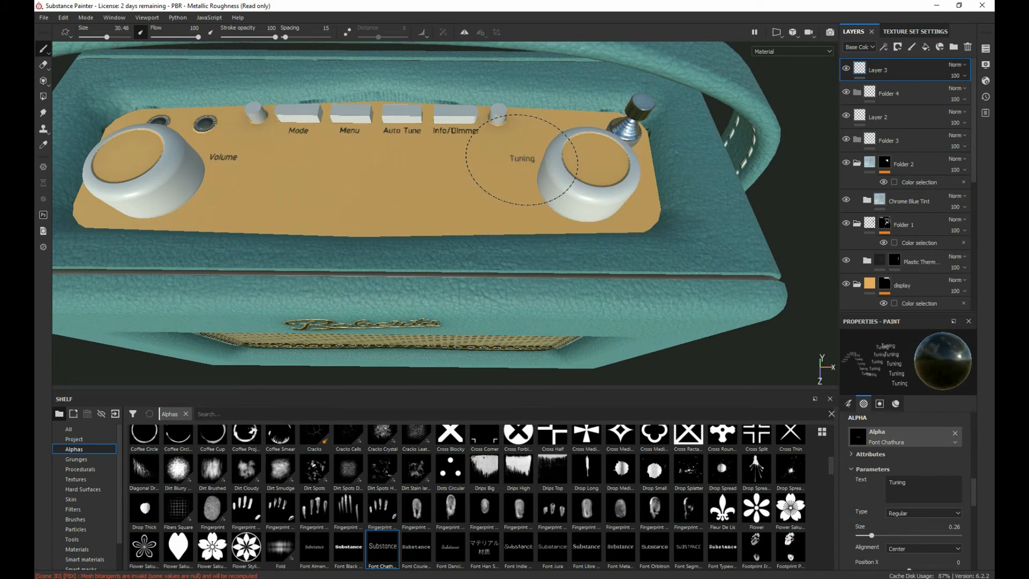
{"action": "mouse_move", "coordinate": [172, 183]}
{"action": "left_mouse_down", "text": "alt"}
{"action": "mouse_move", "coordinate": [340, 200]}
{"action": "mouse_move", "coordinate": [761, 335]}
{"action": "left_mouse_up", "text": "alt"}
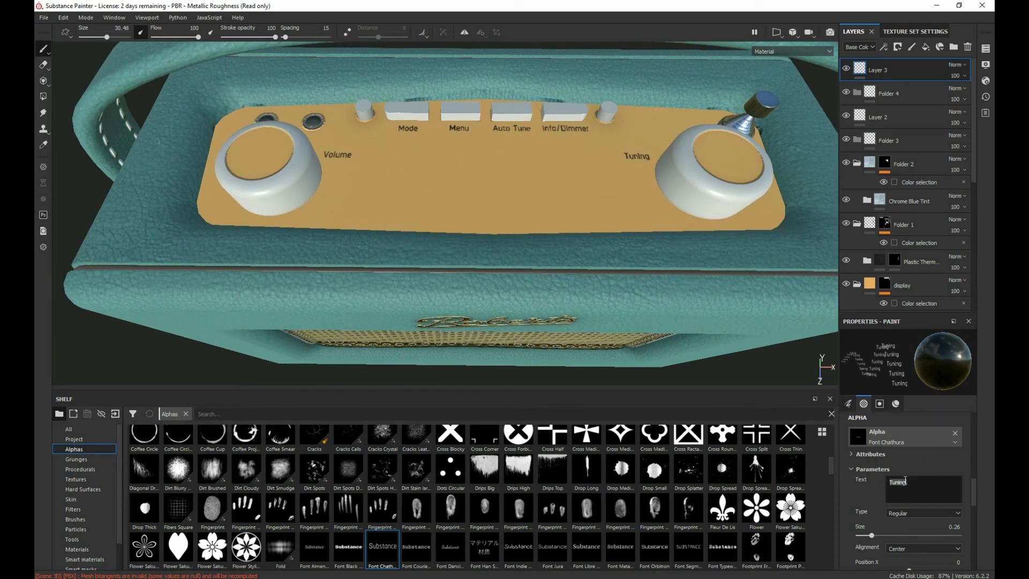
Step: Change the font alpha's text to "Aux in" and stamp it below the second round socket
{"action": "type", "text": "Aux"}
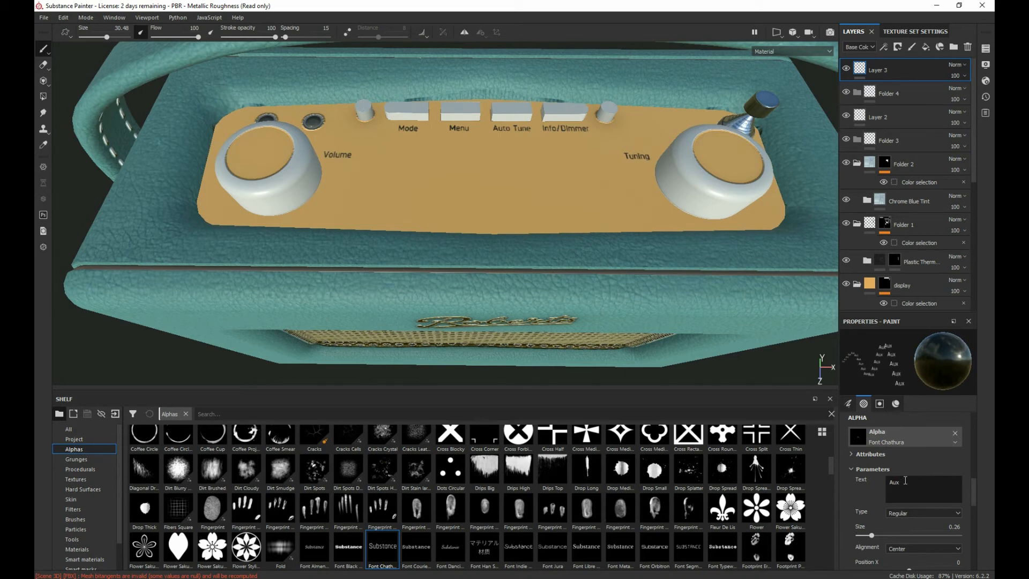
{"action": "type", "text": " in"}
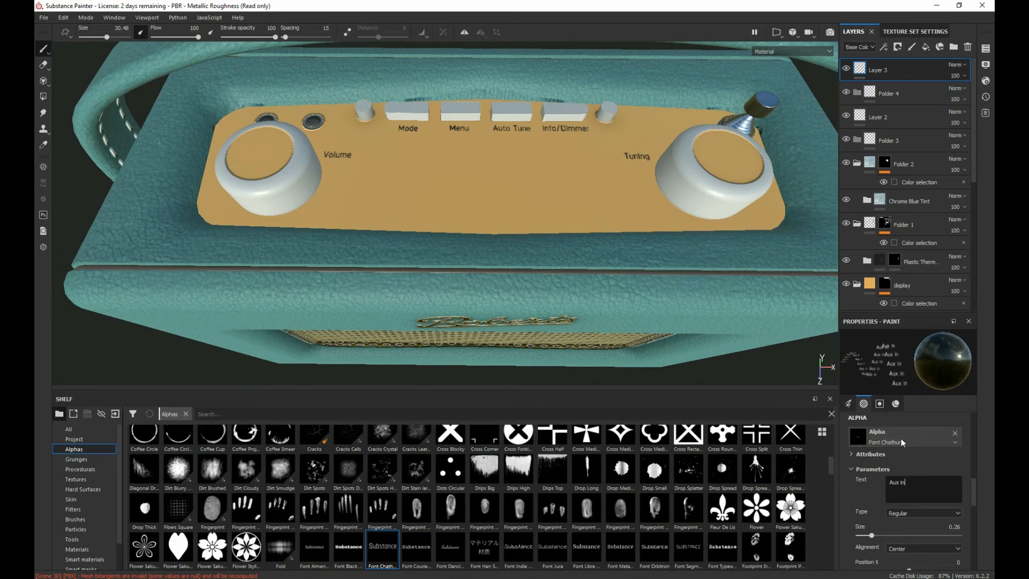
{"action": "left_click_drag", "start_coordinate": [301, 193], "coordinate": [250, 149], "text": "alt"}
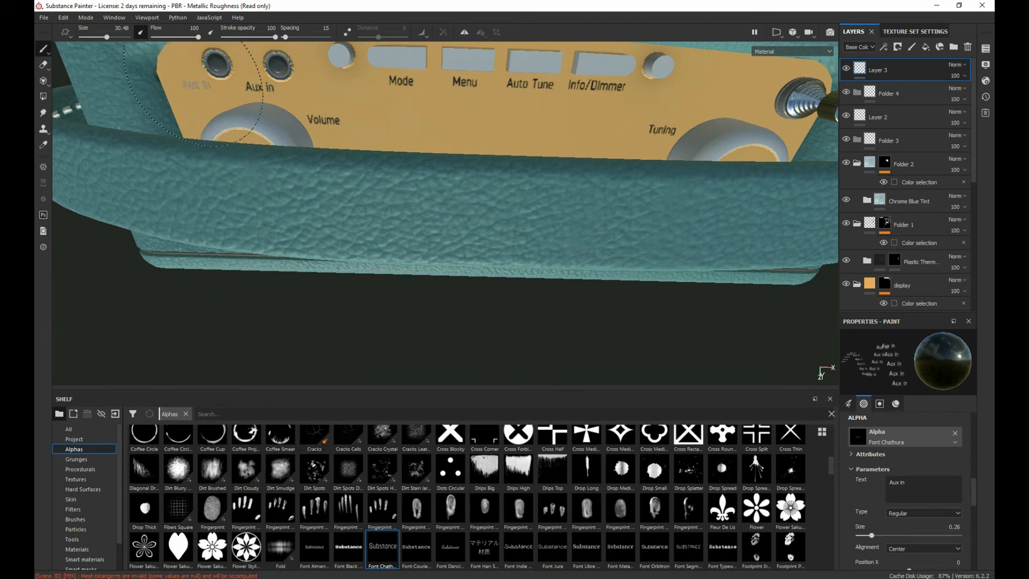
Step: Change the font alpha's text to "Preset" and stamp it below the round button next to the fourth slot
{"action": "left_click_drag", "start_coordinate": [520, 187], "coordinate": [511, 189], "text": "alt"}
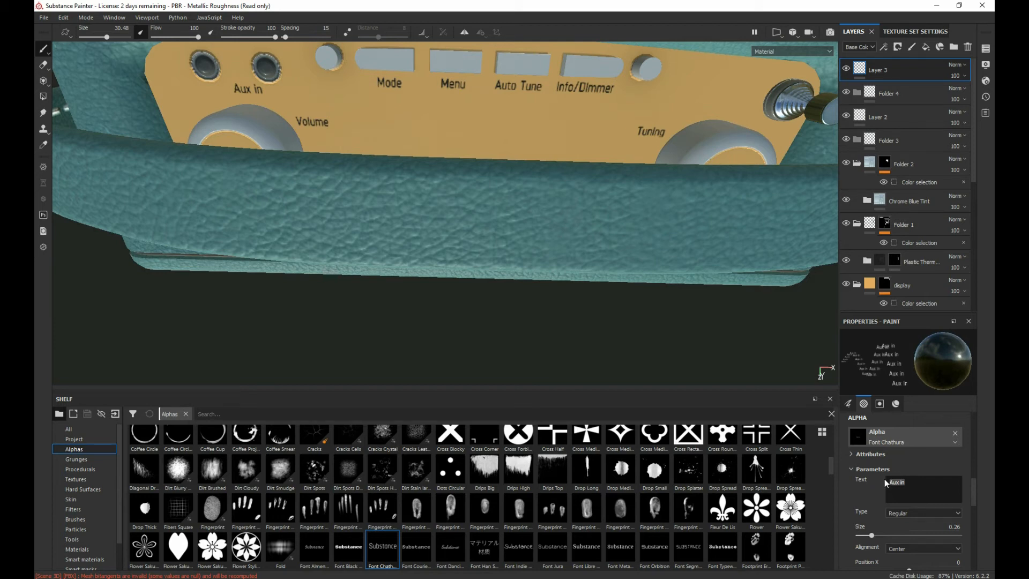
{"action": "type", "text": "Preset"}
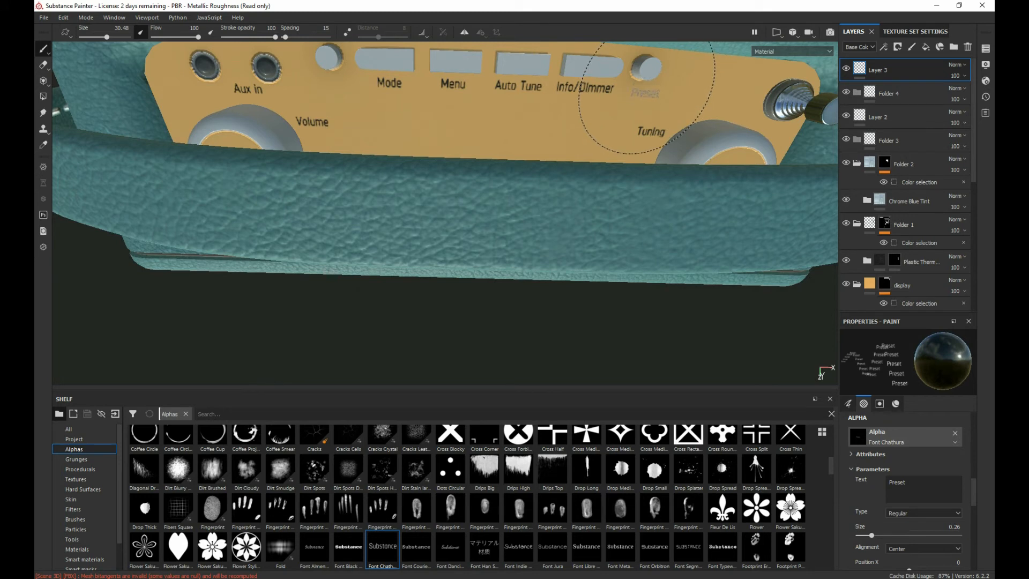
{"action": "left_click", "coordinate": [641, 97]}
Step: Change the font alpha's text to "Favourite" and stamp it below the round button beside the Mode slot
{"action": "left_click", "coordinate": [910, 481]}
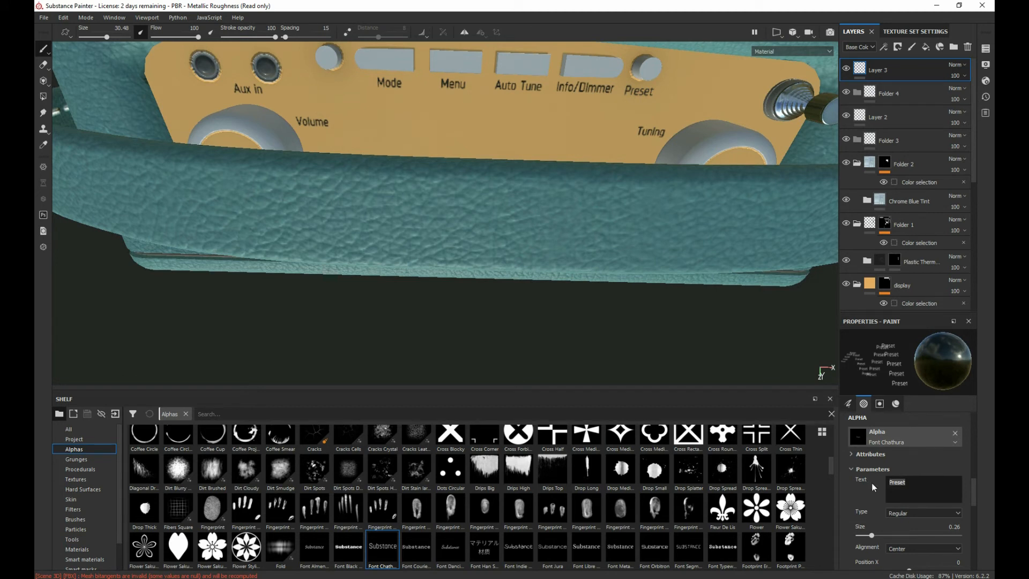
{"action": "type", "text": "Favourite"}
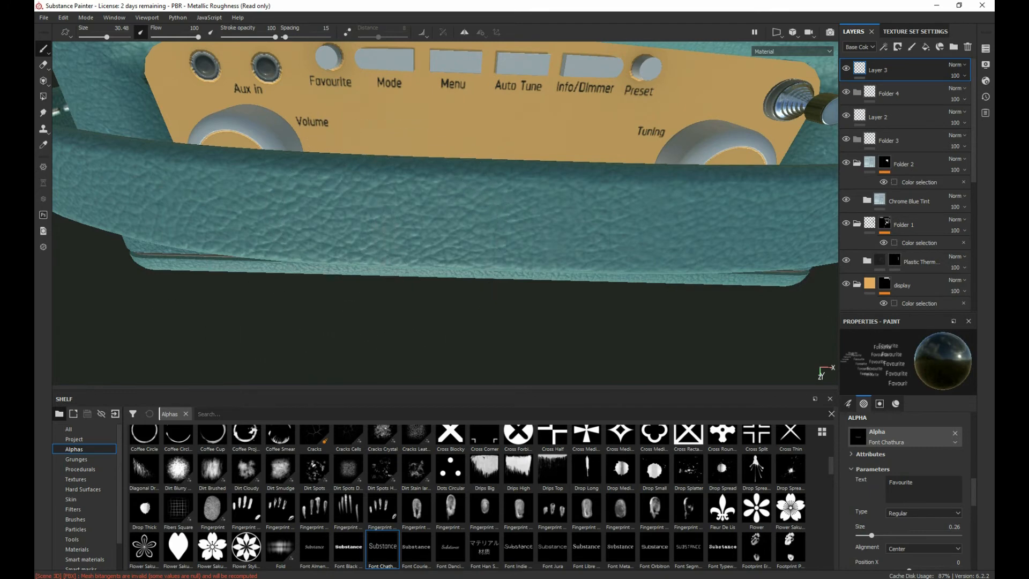
{"action": "mouse_move", "coordinate": [415, 279]}
{"action": "left_mouse_down", "text": "alt"}
{"action": "mouse_move", "coordinate": [418, 317]}
{"action": "mouse_move", "coordinate": [405, 323]}
{"action": "mouse_move", "coordinate": [402, 345]}
{"action": "mouse_move", "coordinate": [349, 179]}
{"action": "mouse_move", "coordinate": [271, 191]}
{"action": "left_mouse_up", "text": "alt"}
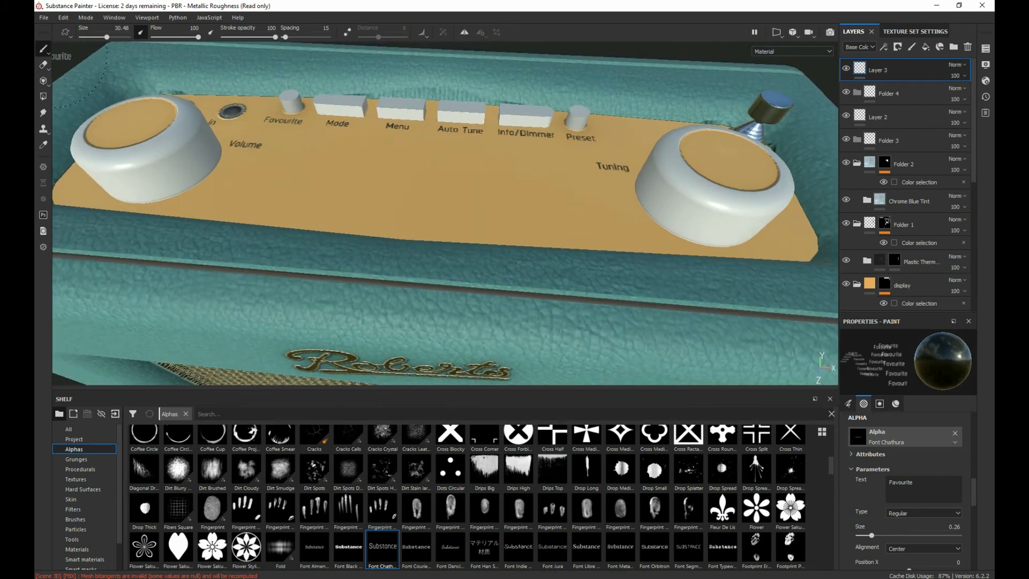
Step: Remove the font alpha from the brush and switch to the Dirt 1 brush preset
{"action": "left_click", "coordinate": [955, 433]}
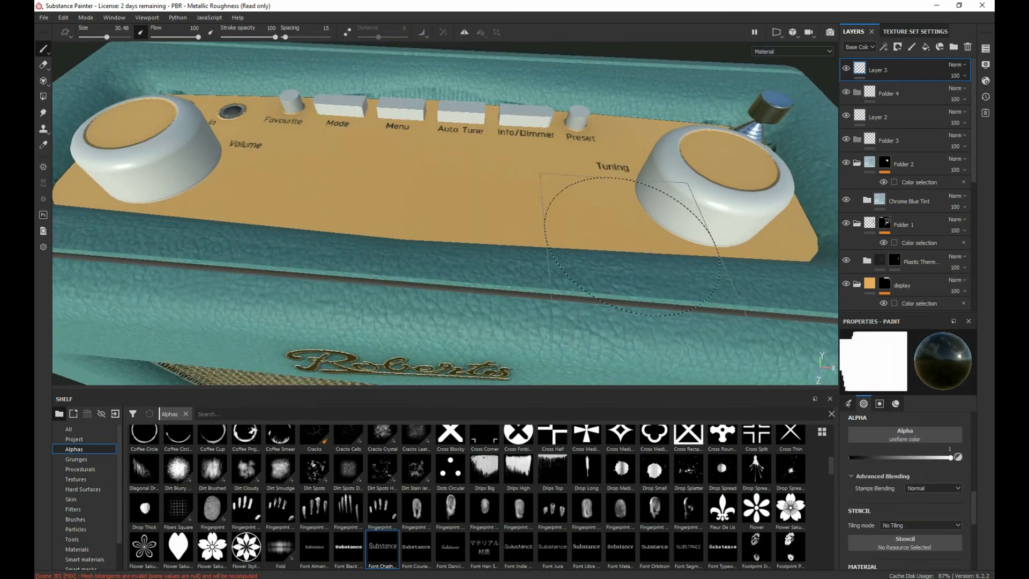
{"action": "scroll", "coordinate": [361, 513], "scroll_direction": "up", "scroll_amount": 5}
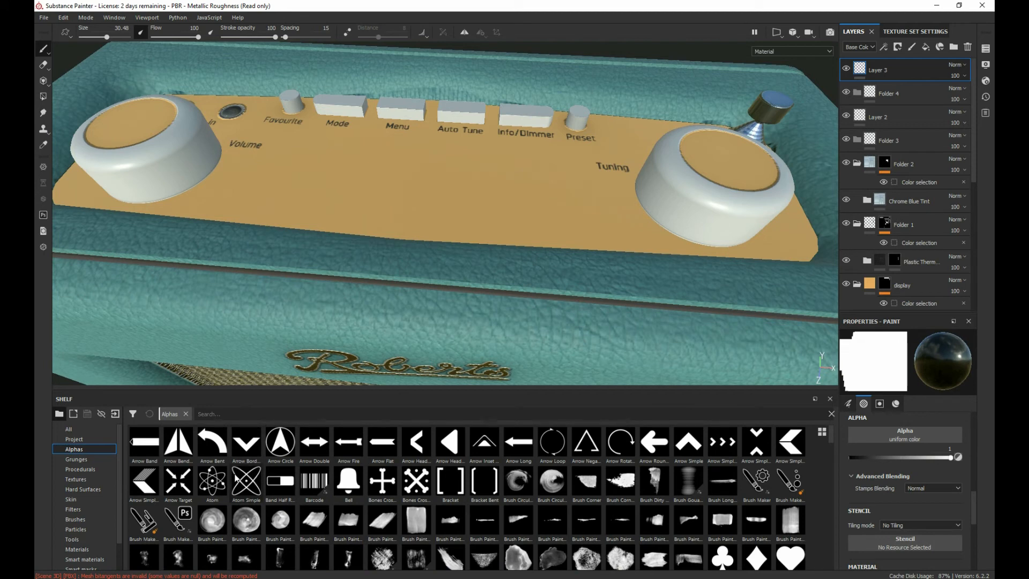
{"action": "left_click", "coordinate": [82, 519]}
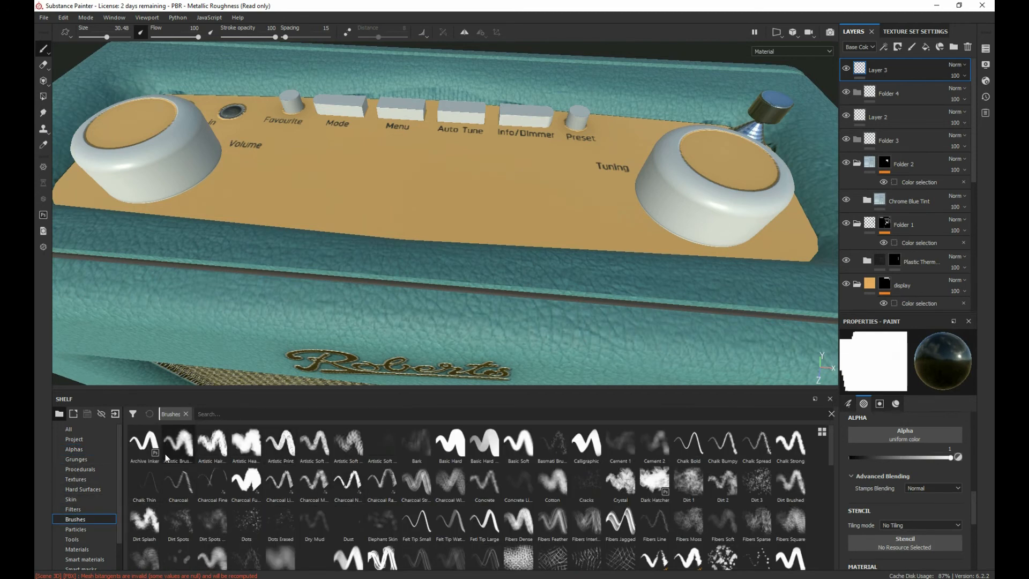
{"action": "left_click", "coordinate": [143, 446]}
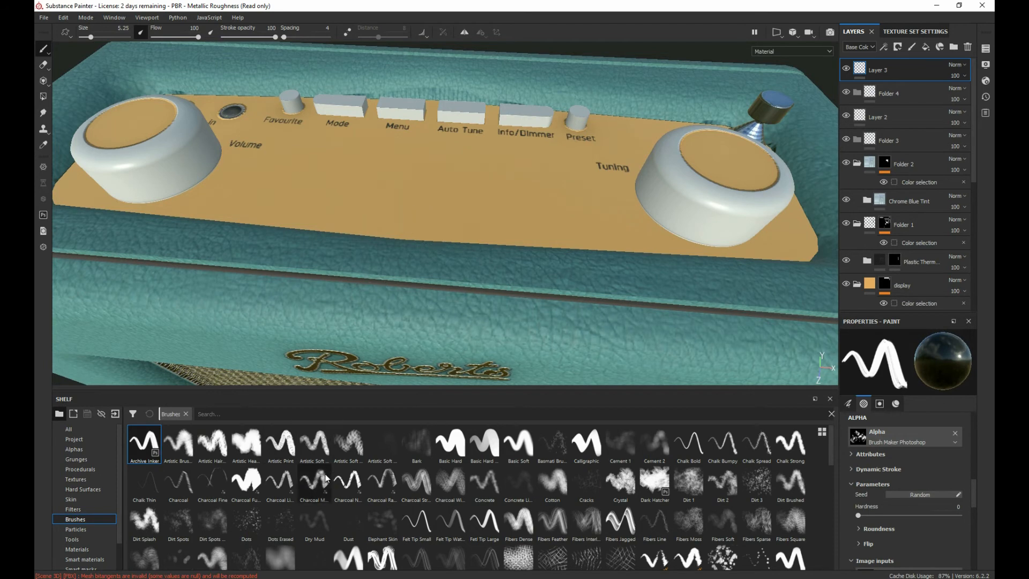
{"action": "scroll", "coordinate": [369, 281], "scroll_direction": "up", "scroll_amount": 2}
{"action": "scroll", "coordinate": [367, 280], "scroll_direction": "down", "scroll_amount": 3}
{"action": "middle_click_drag", "start_coordinate": [389, 320], "coordinate": [355, 110], "text": "alt"}
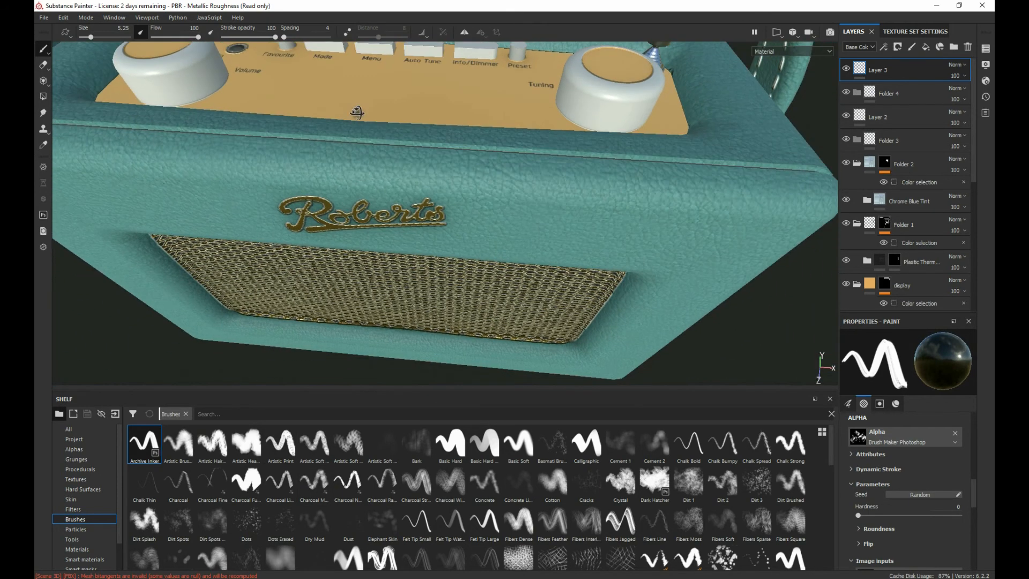
{"action": "scroll", "coordinate": [449, 179], "scroll_direction": "down", "scroll_amount": 2}
{"action": "middle_click_drag", "start_coordinate": [449, 179], "coordinate": [431, 228], "text": "alt"}
{"action": "left_click_drag", "start_coordinate": [431, 227], "coordinate": [427, 286], "text": "alt"}
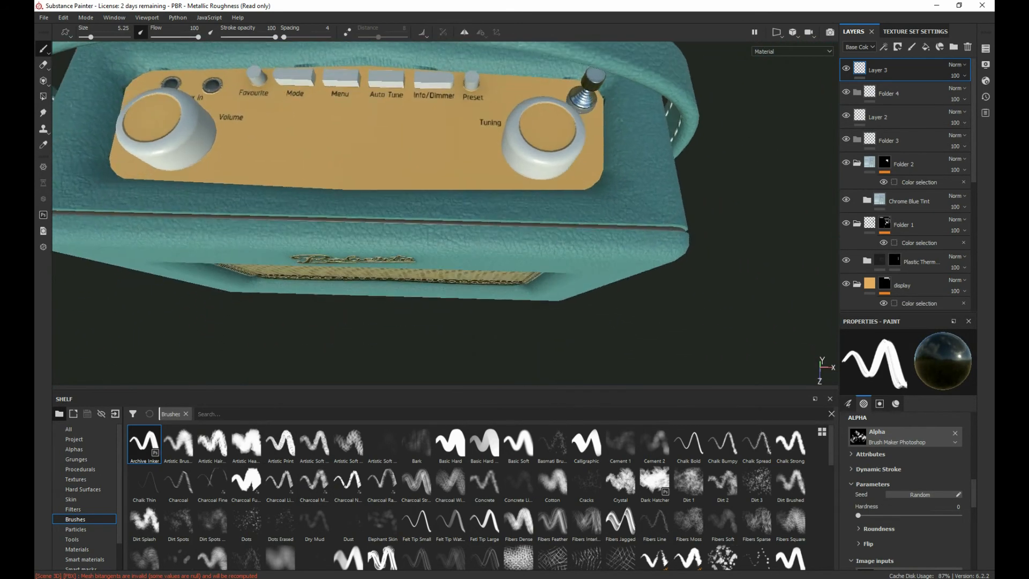
{"action": "scroll", "coordinate": [276, 188], "scroll_direction": "down", "scroll_amount": 2}
{"action": "left_click_drag", "start_coordinate": [279, 264], "coordinate": [279, 227], "text": "alt"}
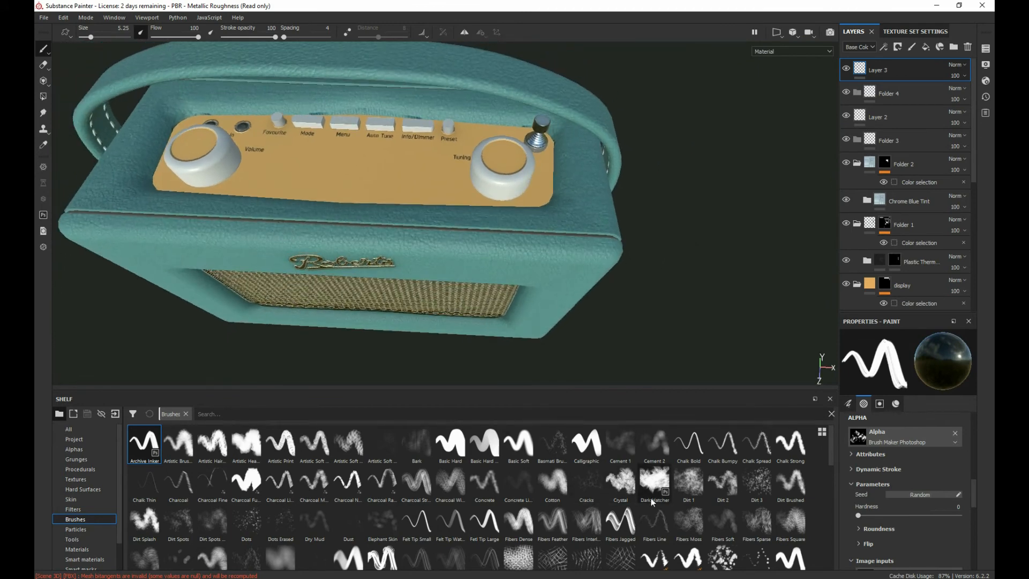
{"action": "left_click", "coordinate": [686, 489]}
Step: Try a Dirt 1 stroke across the top plate, undo it and enlarge the brush to about 34.46
{"action": "left_click_drag", "start_coordinate": [444, 179], "coordinate": [214, 170]}
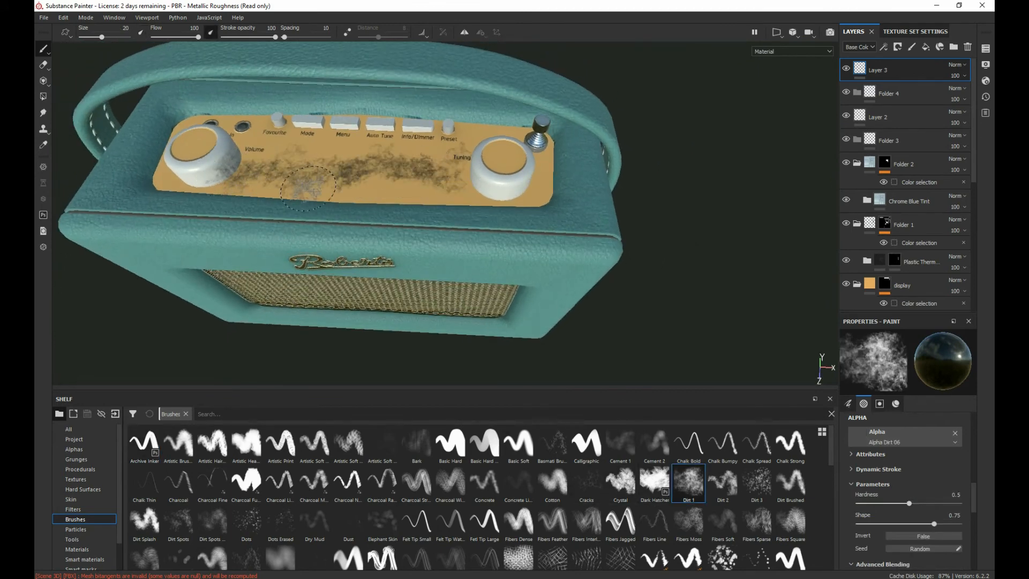
{"action": "key", "text": "ctrl+z"}
{"action": "key", "text": "bracketright"}
{"action": "key", "text": "bracketright"}
{"action": "key", "text": "bracketright"}
{"action": "key", "text": "bracketright"}
{"action": "key", "text": "bracketright"}
{"action": "key", "text": "bracketright"}
{"action": "key", "text": "bracketright"}
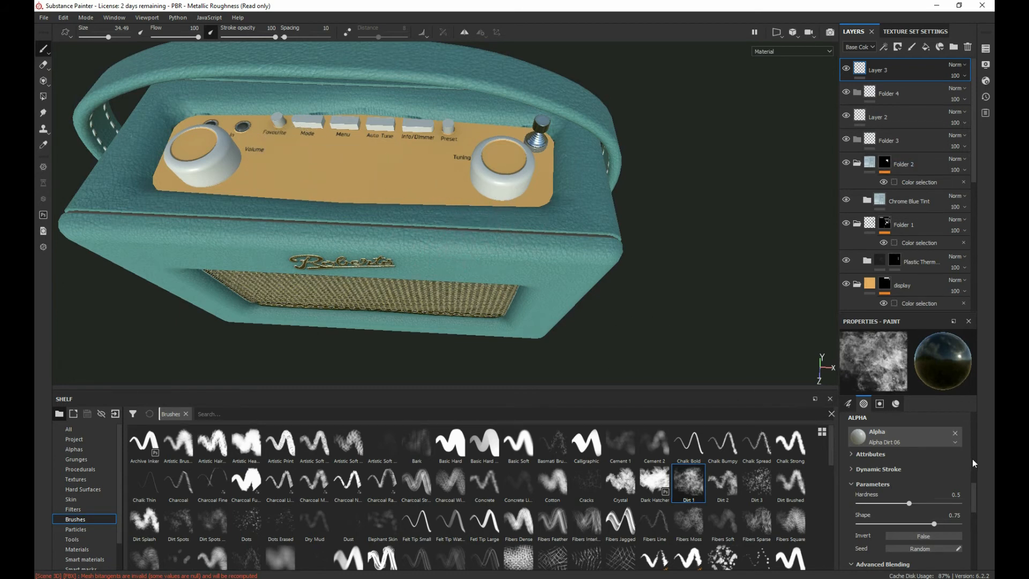
Step: Create a folder named "spec" at the top of the layer stack and put a new paint layer inside it
{"action": "left_click", "coordinate": [956, 47]}
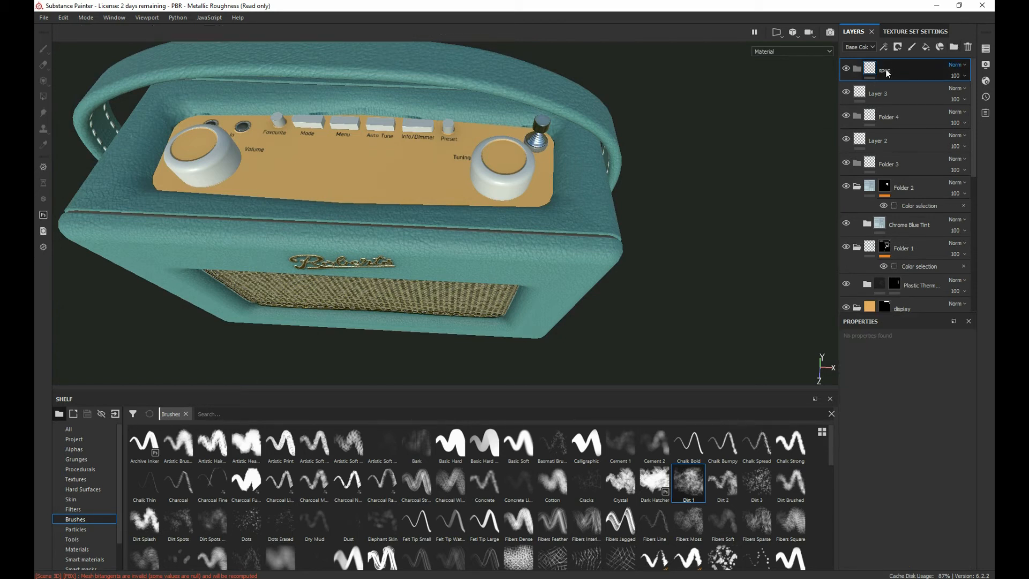
{"action": "key", "text": "Return"}
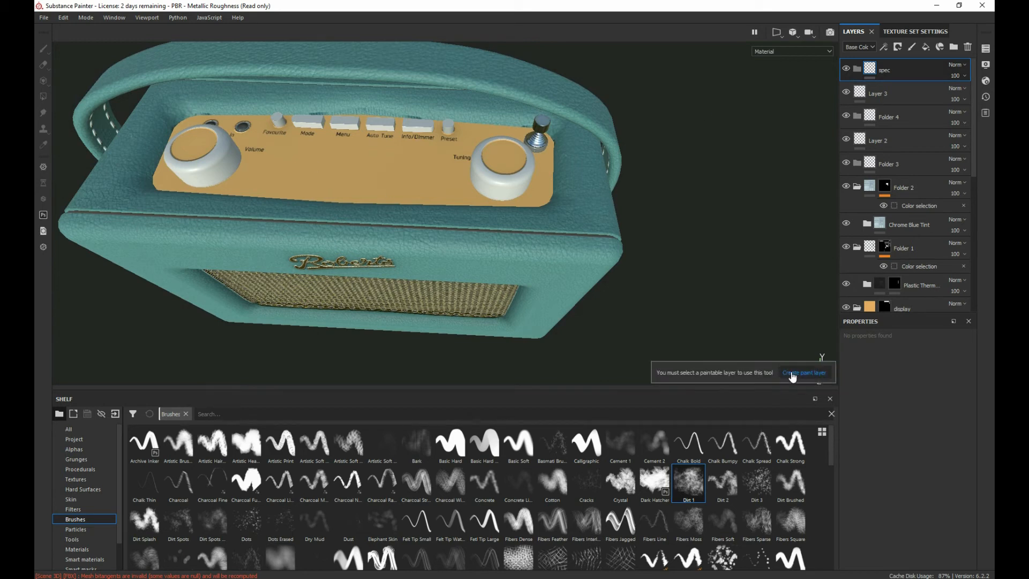
{"action": "left_click", "coordinate": [912, 46]}
{"action": "left_click_drag", "start_coordinate": [890, 64], "coordinate": [896, 99]}
Step: Limit the brush to the roughness channel by disabling color and metal, and set the roughness to 0.9324
{"action": "scroll", "coordinate": [914, 433], "scroll_direction": "down", "scroll_amount": 3}
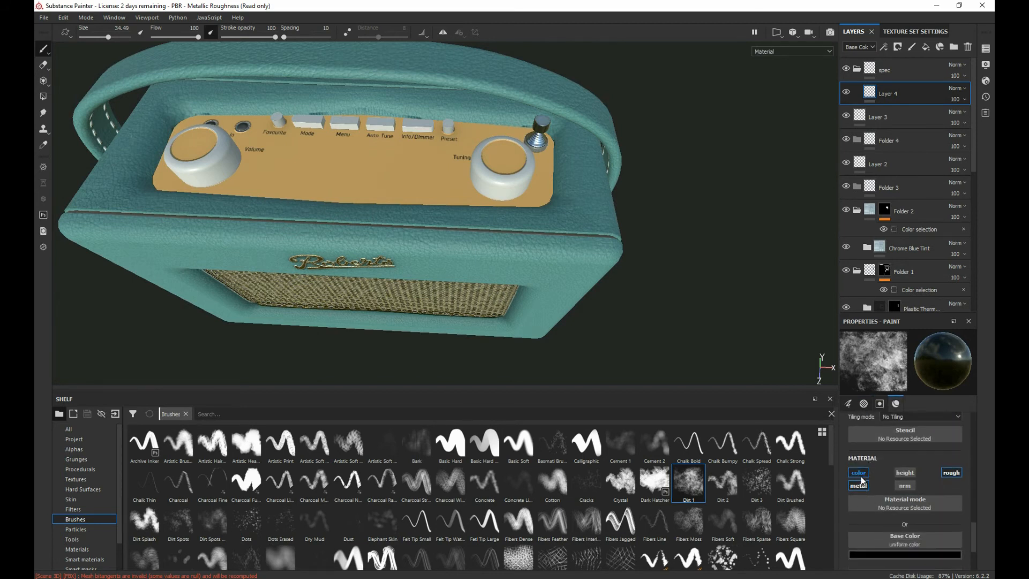
{"action": "left_click", "coordinate": [860, 474]}
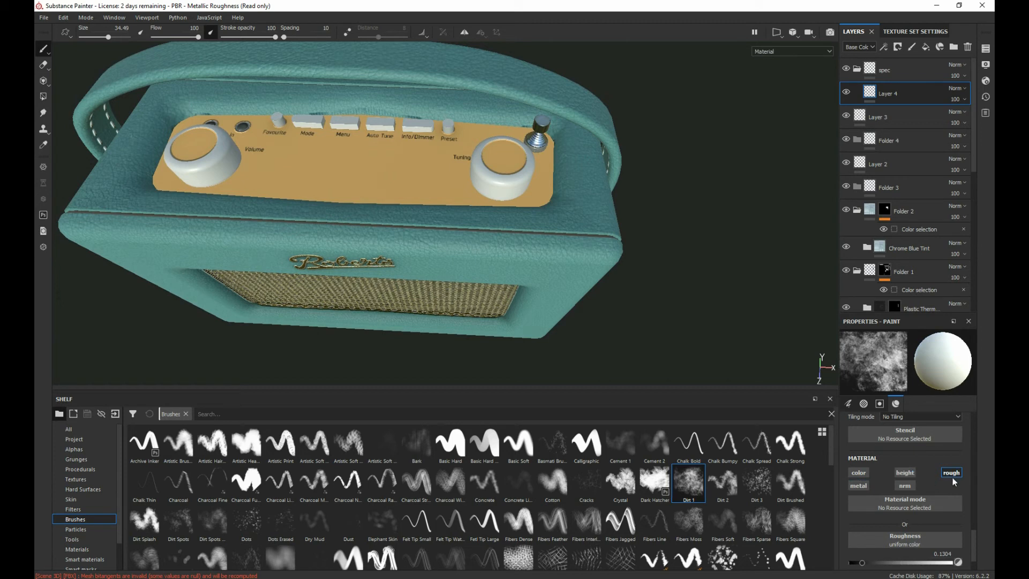
{"action": "scroll", "coordinate": [938, 487], "scroll_direction": "down", "scroll_amount": 2}
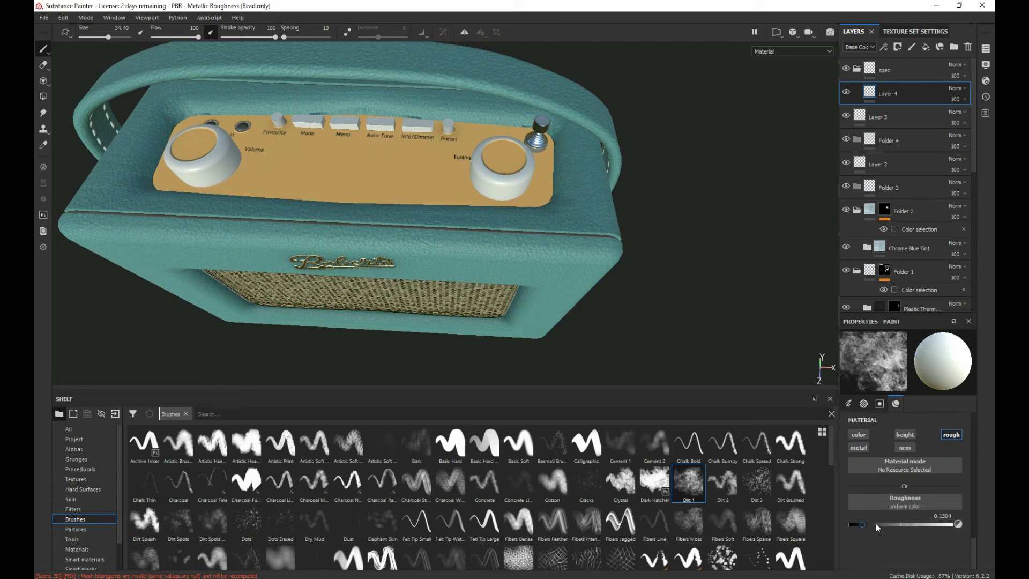
{"action": "left_click_drag", "start_coordinate": [881, 524], "coordinate": [924, 525]}
{"action": "scroll", "coordinate": [413, 256], "scroll_direction": "down", "scroll_amount": 3}
{"action": "scroll", "coordinate": [412, 256], "scroll_direction": "up", "scroll_amount": 7}
Step: Try a Dirt 1 roughness stroke on the radio and undo it
{"action": "middle_click_drag", "start_coordinate": [375, 239], "coordinate": [395, 300], "text": "alt"}
{"action": "mouse_move", "coordinate": [394, 300]}
{"action": "left_mouse_down", "text": "alt"}
{"action": "mouse_move", "coordinate": [252, 308]}
{"action": "mouse_move", "coordinate": [140, 281]}
{"action": "mouse_move", "coordinate": [339, 253]}
{"action": "mouse_move", "coordinate": [214, 182]}
{"action": "mouse_move", "coordinate": [425, 241]}
{"action": "mouse_move", "coordinate": [264, 161]}
{"action": "mouse_move", "coordinate": [105, 180]}
{"action": "mouse_move", "coordinate": [403, 202]}
{"action": "mouse_move", "coordinate": [217, 168]}
{"action": "left_mouse_up", "text": "alt"}
{"action": "key", "text": "ctrl+z"}
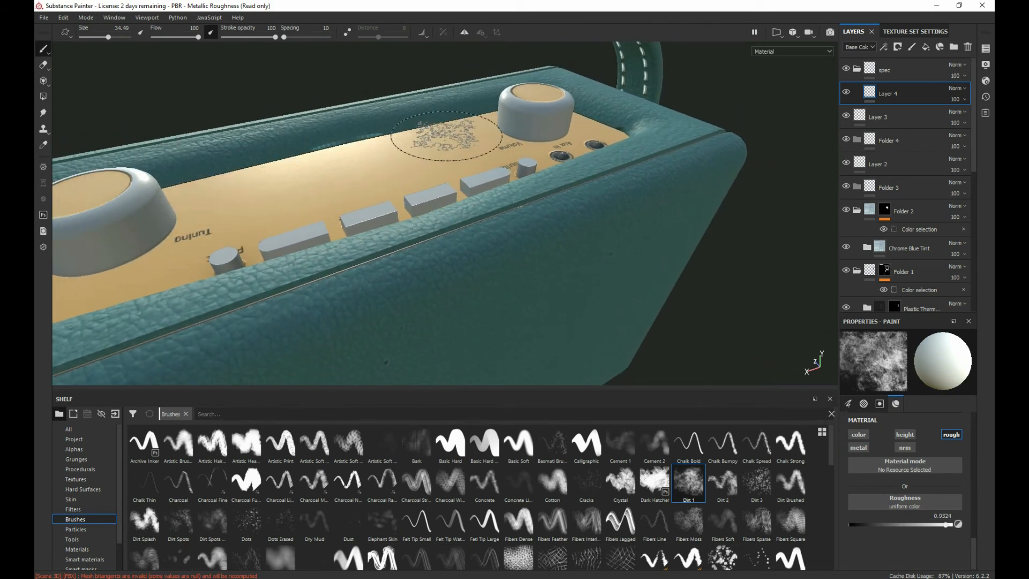
Step: Enlarge the brush to 52.9 and try roughness strokes across the top plate, lowering the roughness to 0.7391
{"action": "right_click_drag", "start_coordinate": [447, 136], "coordinate": [469, 135], "text": "ctrl"}
{"action": "mouse_move", "coordinate": [448, 137]}
{"action": "left_mouse_down"}
{"action": "mouse_move", "coordinate": [203, 204]}
{"action": "mouse_move", "coordinate": [319, 177]}
{"action": "mouse_move", "coordinate": [239, 212]}
{"action": "left_mouse_up"}
{"action": "scroll", "coordinate": [311, 190], "scroll_direction": "up", "scroll_amount": 3}
{"action": "scroll", "coordinate": [311, 193], "scroll_direction": "down", "scroll_amount": 5}
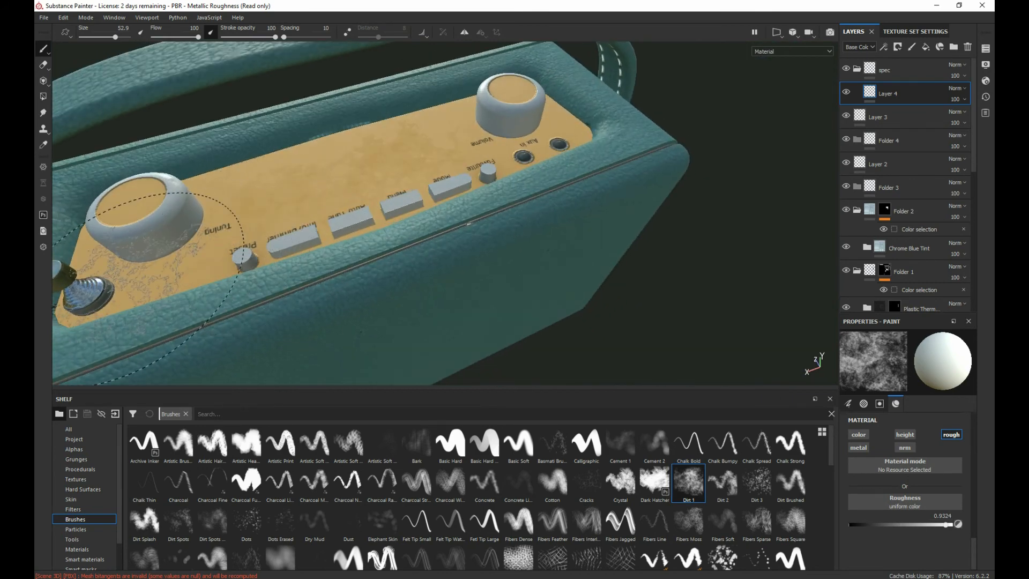
{"action": "left_click_drag", "start_coordinate": [141, 292], "coordinate": [368, 140], "text": "alt"}
{"action": "left_click_drag", "start_coordinate": [445, 254], "coordinate": [189, 289], "text": "alt"}
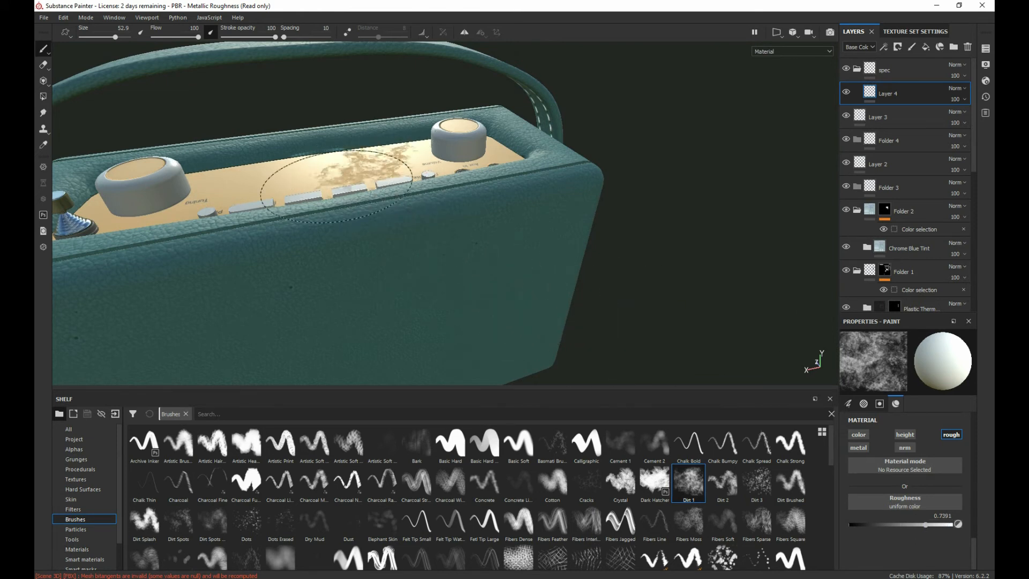
Step: Set the roughness to 0.5942 and paint Dirt 1 patches across the top plate between the knobs
{"action": "left_click_drag", "start_coordinate": [926, 524], "coordinate": [911, 525]}
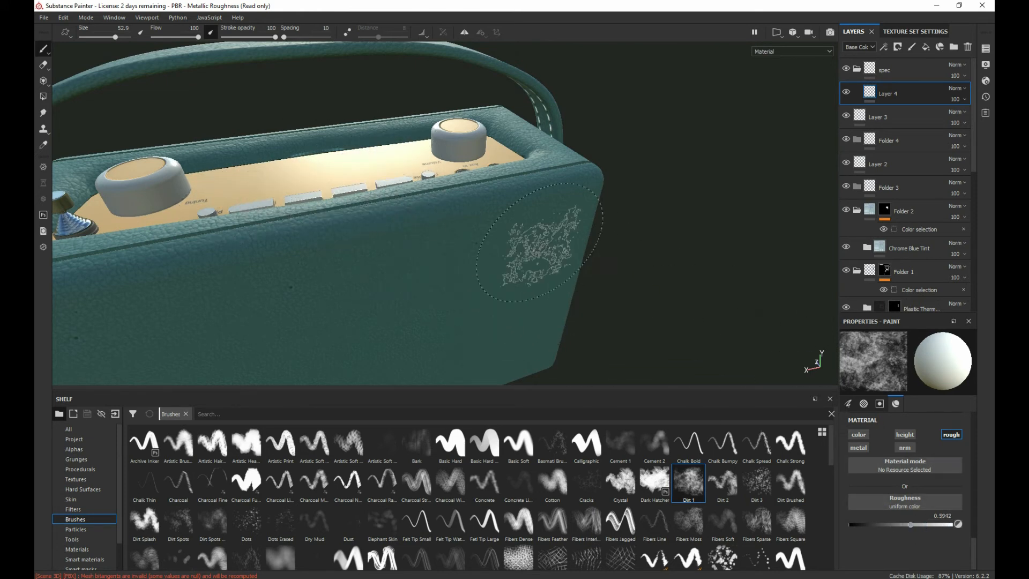
{"action": "mouse_move", "coordinate": [326, 169]}
{"action": "left_mouse_down"}
{"action": "mouse_move", "coordinate": [345, 230]}
{"action": "mouse_move", "coordinate": [155, 213]}
{"action": "left_mouse_up"}
{"action": "mouse_move", "coordinate": [358, 259]}
{"action": "left_mouse_down", "text": "alt"}
{"action": "mouse_move", "coordinate": [361, 273]}
{"action": "mouse_move", "coordinate": [252, 252]}
{"action": "mouse_move", "coordinate": [169, 279]}
{"action": "mouse_move", "coordinate": [429, 290]}
{"action": "left_mouse_up", "text": "alt"}
{"action": "scroll", "coordinate": [196, 265], "scroll_direction": "up", "scroll_amount": 3}
{"action": "scroll", "coordinate": [184, 253], "scroll_direction": "up", "scroll_amount": 1}
{"action": "scroll", "coordinate": [123, 257], "scroll_direction": "down", "scroll_amount": 2}
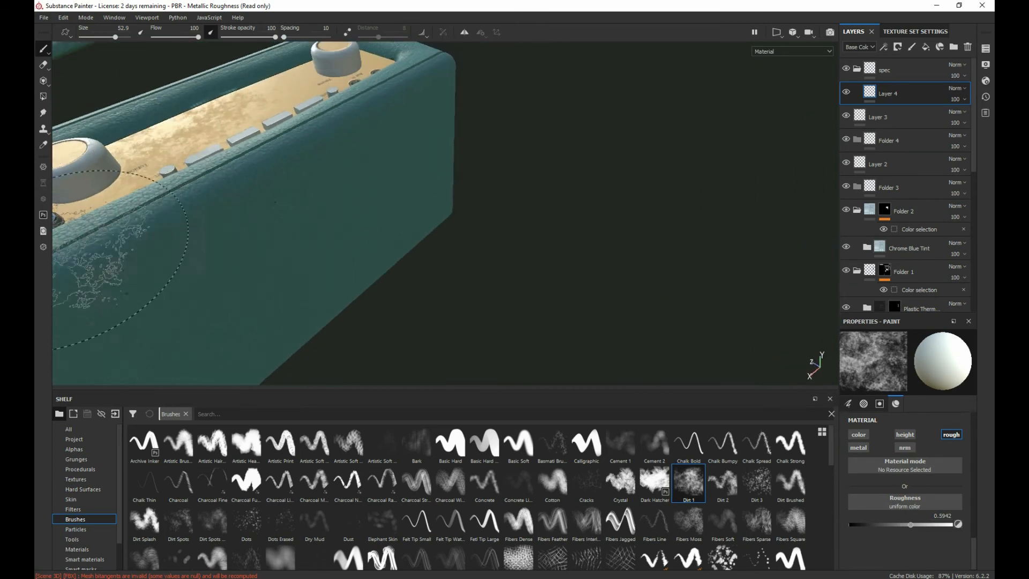
Step: Paint Dirt 1 roughness patches over the radio's leather case and the gold handle bracket
{"action": "left_click_drag", "start_coordinate": [101, 261], "coordinate": [288, 236], "text": "alt"}
{"action": "scroll", "coordinate": [107, 212], "scroll_direction": "down", "scroll_amount": 4}
{"action": "left_click_drag", "start_coordinate": [97, 259], "coordinate": [442, 181], "text": "alt"}
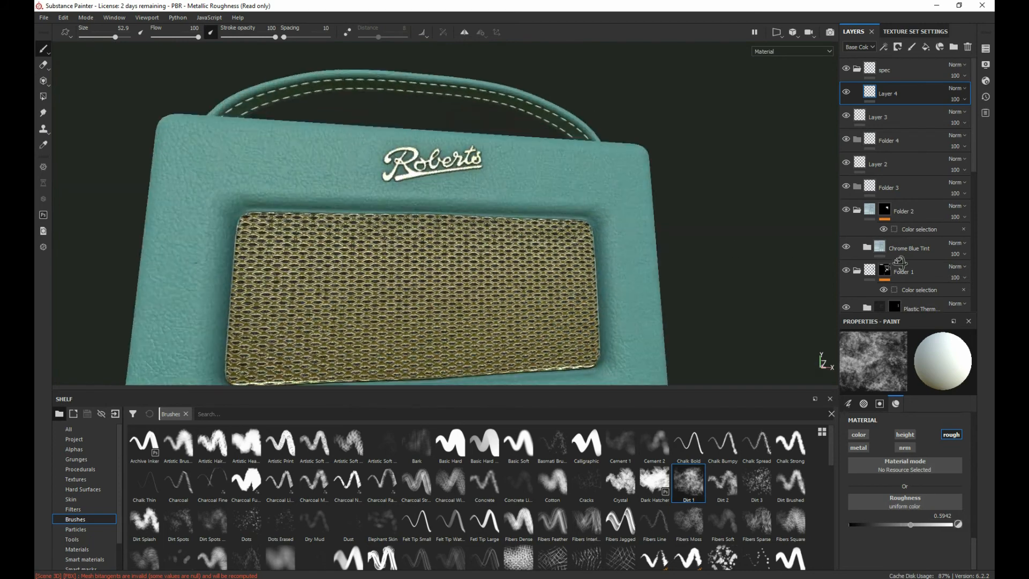
{"action": "scroll", "coordinate": [358, 248], "scroll_direction": "up", "scroll_amount": 2}
{"action": "scroll", "coordinate": [358, 248], "scroll_direction": "down", "scroll_amount": 5}
{"action": "left_click_drag", "start_coordinate": [182, 241], "coordinate": [358, 248], "text": "alt"}
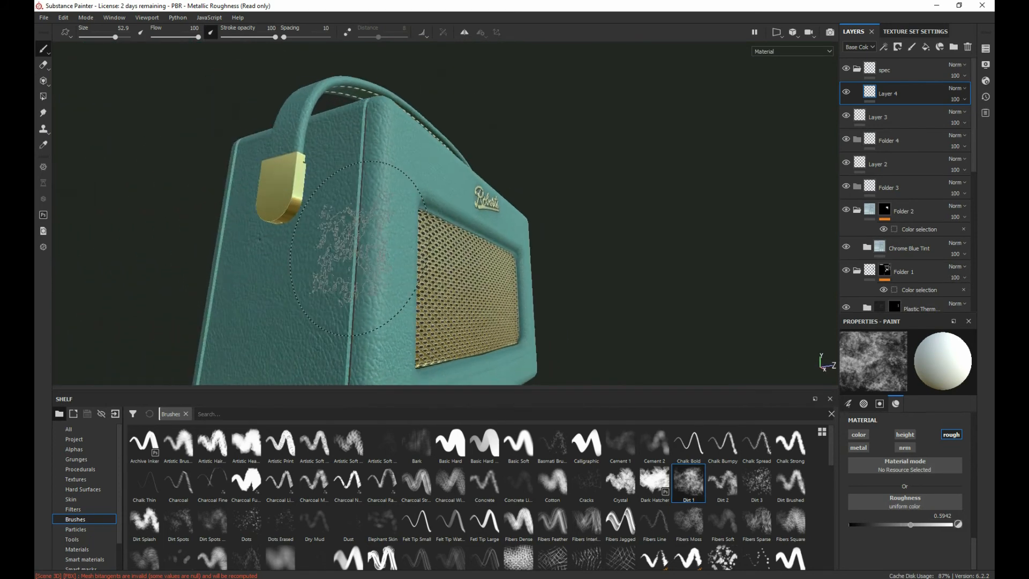
{"action": "mouse_move", "coordinate": [175, 253]}
{"action": "left_mouse_down", "text": "alt"}
{"action": "mouse_move", "coordinate": [443, 333]}
{"action": "mouse_move", "coordinate": [317, 304]}
{"action": "mouse_move", "coordinate": [358, 306]}
{"action": "mouse_move", "coordinate": [357, 319]}
{"action": "mouse_move", "coordinate": [335, 214]}
{"action": "mouse_move", "coordinate": [351, 94]}
{"action": "left_mouse_up", "text": "alt"}
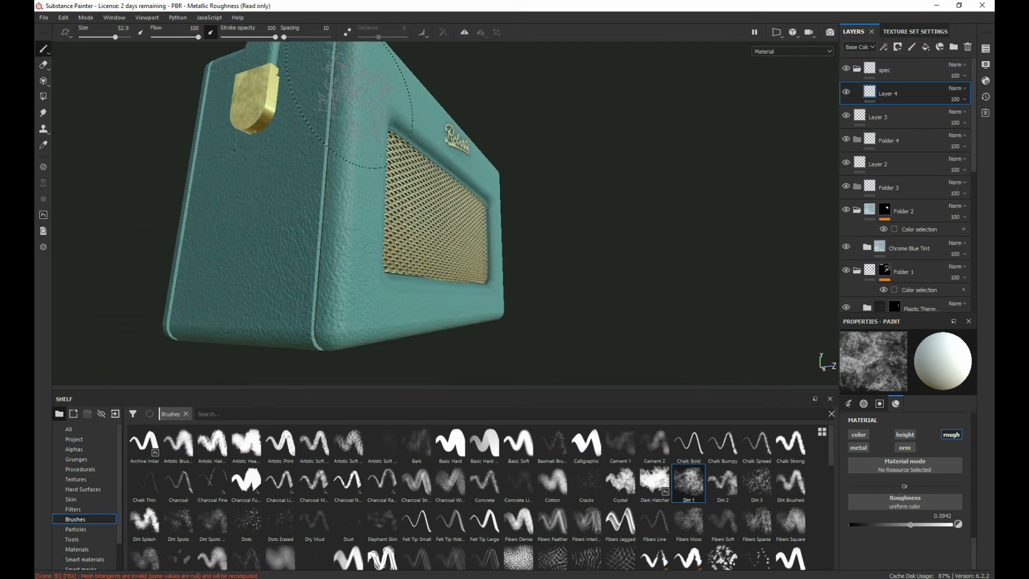
{"action": "left_click_drag", "start_coordinate": [319, 206], "coordinate": [357, 121], "text": "alt"}
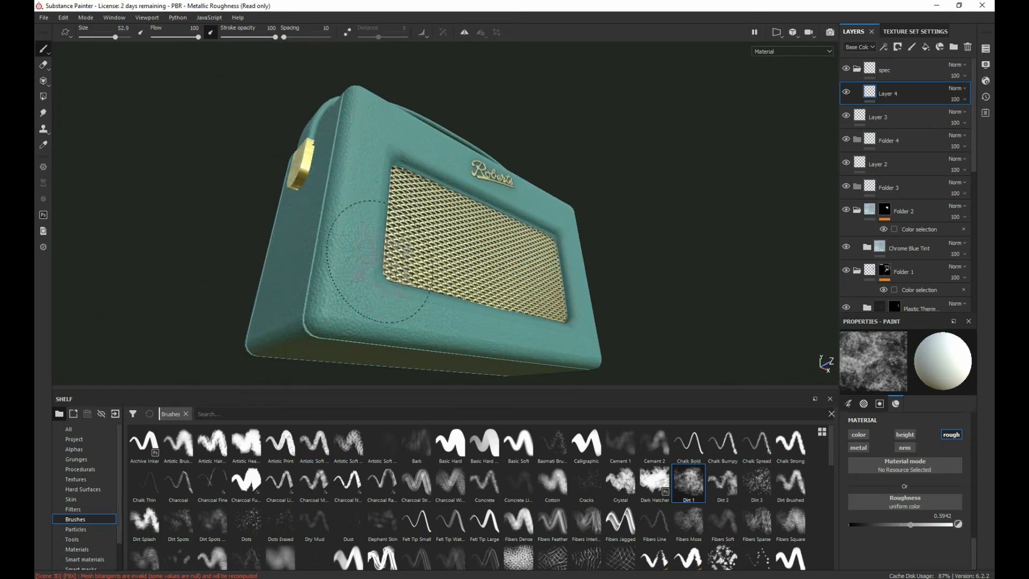
{"action": "left_click_drag", "start_coordinate": [379, 261], "coordinate": [408, 236], "text": "alt"}
{"action": "left_click_drag", "start_coordinate": [503, 237], "coordinate": [315, 282], "text": "alt"}
{"action": "left_click_drag", "start_coordinate": [471, 225], "coordinate": [267, 245], "text": "alt"}
{"action": "mouse_move", "coordinate": [316, 198]}
{"action": "left_mouse_down", "text": "alt"}
{"action": "mouse_move", "coordinate": [259, 302]}
{"action": "mouse_move", "coordinate": [375, 241]}
{"action": "mouse_move", "coordinate": [526, 284]}
{"action": "mouse_move", "coordinate": [477, 292]}
{"action": "mouse_move", "coordinate": [423, 318]}
{"action": "left_mouse_up", "text": "alt"}
{"action": "middle_click_drag", "start_coordinate": [380, 241], "coordinate": [650, 298], "text": "alt"}
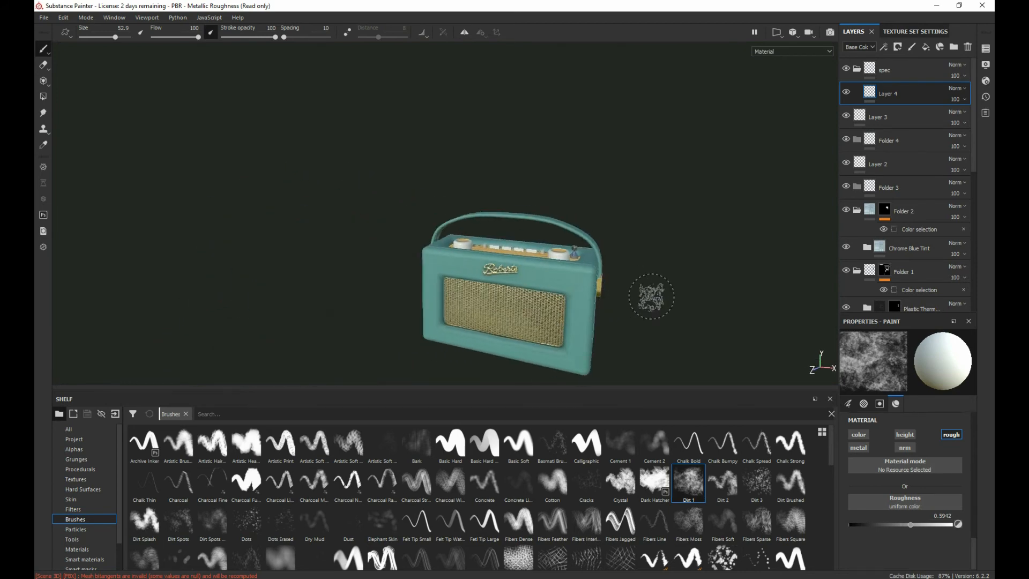
Step: Examine the roughness variation on the top plate, case and grille from several angles
{"action": "left_click_drag", "start_coordinate": [650, 298], "coordinate": [629, 307], "text": "alt"}
{"action": "scroll", "coordinate": [628, 306], "scroll_direction": "up", "scroll_amount": 3}
{"action": "middle_click_drag", "start_coordinate": [518, 318], "coordinate": [451, 267], "text": "alt"}
{"action": "left_click_drag", "start_coordinate": [451, 268], "coordinate": [527, 290], "text": "alt"}
{"action": "scroll", "coordinate": [489, 256], "scroll_direction": "down", "scroll_amount": 1}
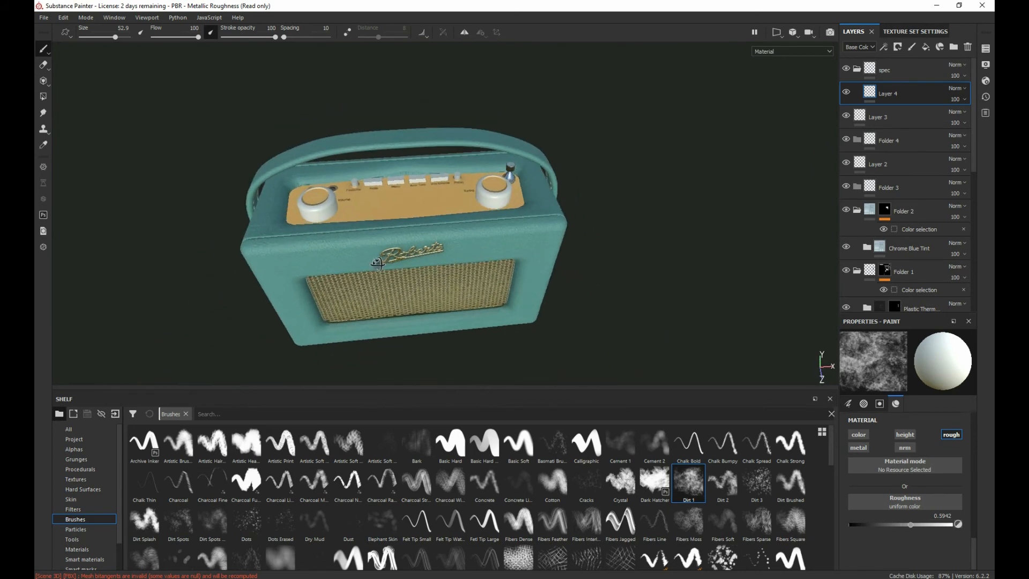
{"action": "left_click_drag", "start_coordinate": [489, 257], "coordinate": [423, 259], "text": "alt"}
{"action": "scroll", "coordinate": [617, 322], "scroll_direction": "up", "scroll_amount": 3}
{"action": "middle_click_drag", "start_coordinate": [544, 284], "coordinate": [456, 265], "text": "alt"}
{"action": "scroll", "coordinate": [557, 287], "scroll_direction": "up", "scroll_amount": 2}
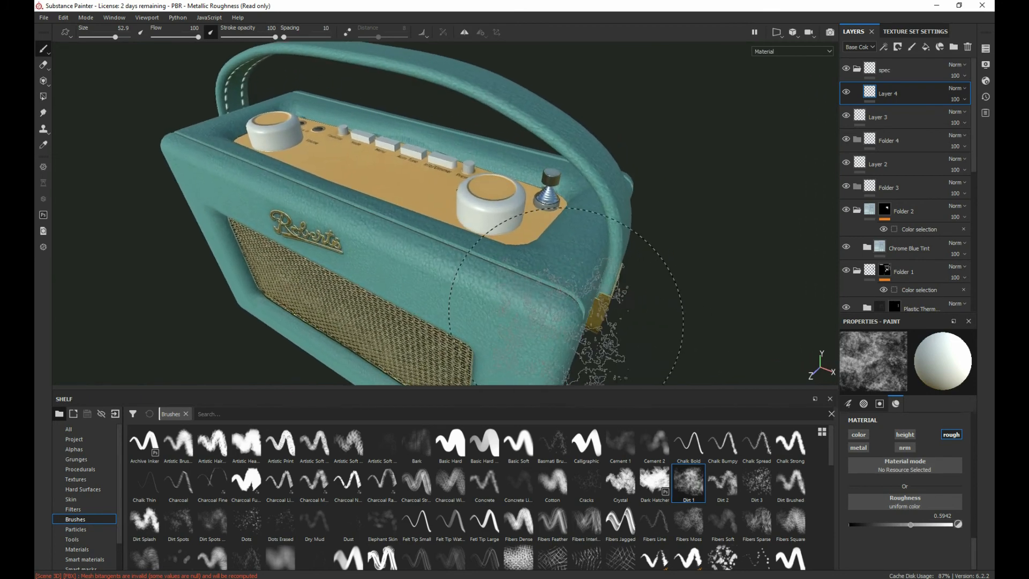
{"action": "middle_click_drag", "start_coordinate": [499, 299], "coordinate": [441, 291], "text": "alt"}
{"action": "left_click_drag", "start_coordinate": [441, 292], "coordinate": [601, 321], "text": "alt"}
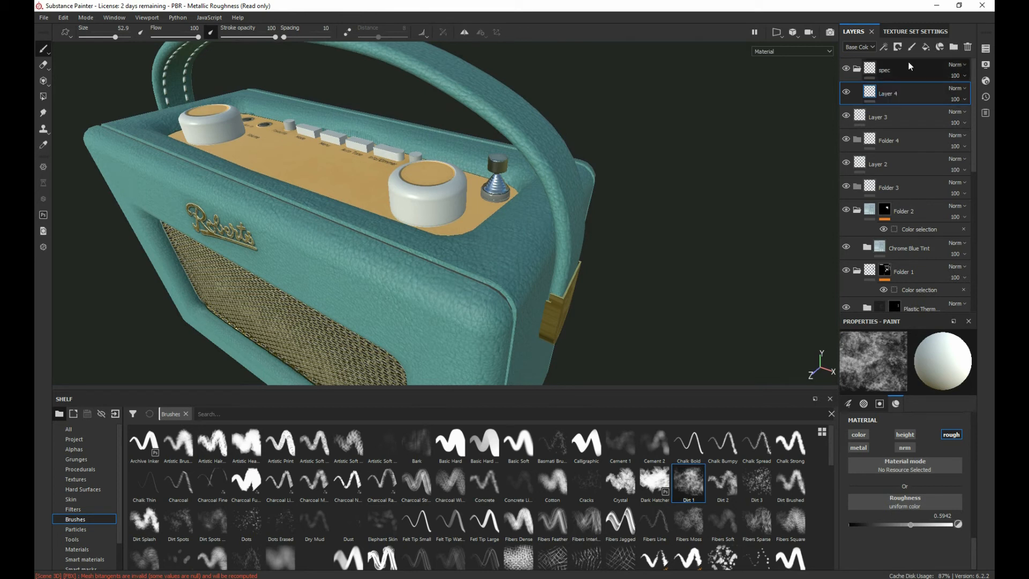
Step: Collapse the spec folder and add a new folder named "buttons" directly below it
{"action": "left_click", "coordinate": [853, 69]}
{"action": "left_click", "coordinate": [902, 70]}
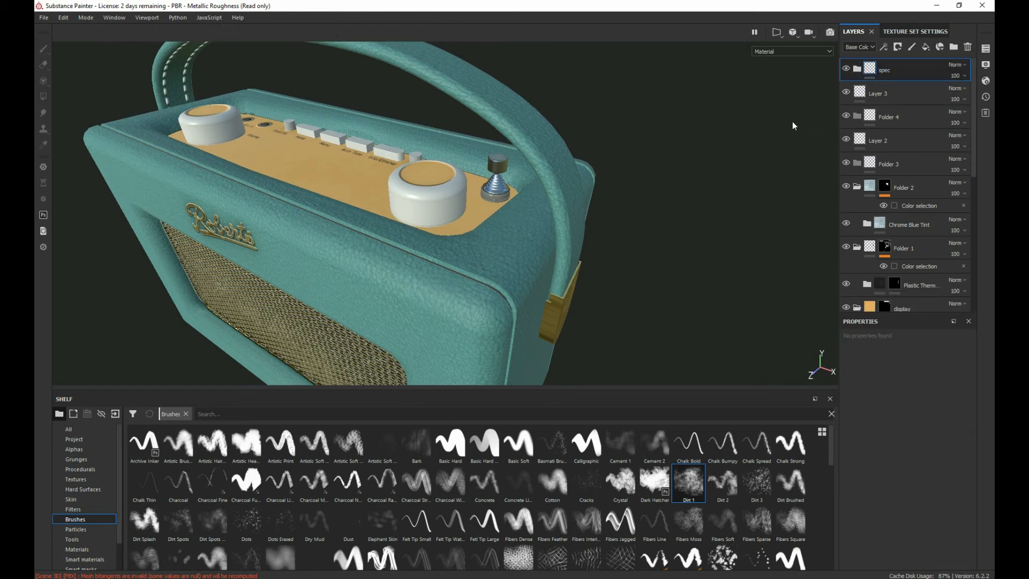
{"action": "left_click", "coordinate": [957, 48]}
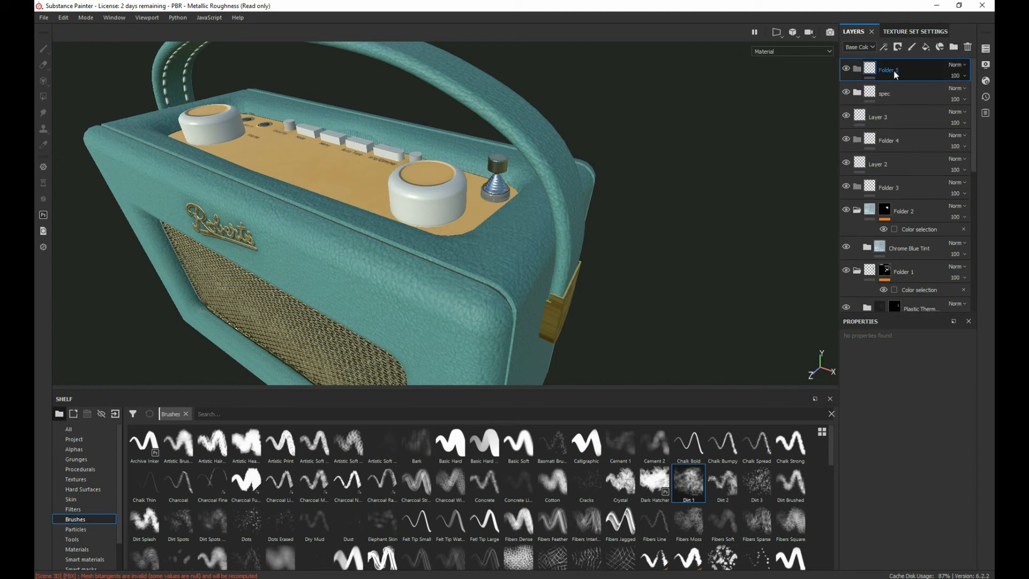
{"action": "left_click_drag", "start_coordinate": [917, 74], "coordinate": [912, 104]}
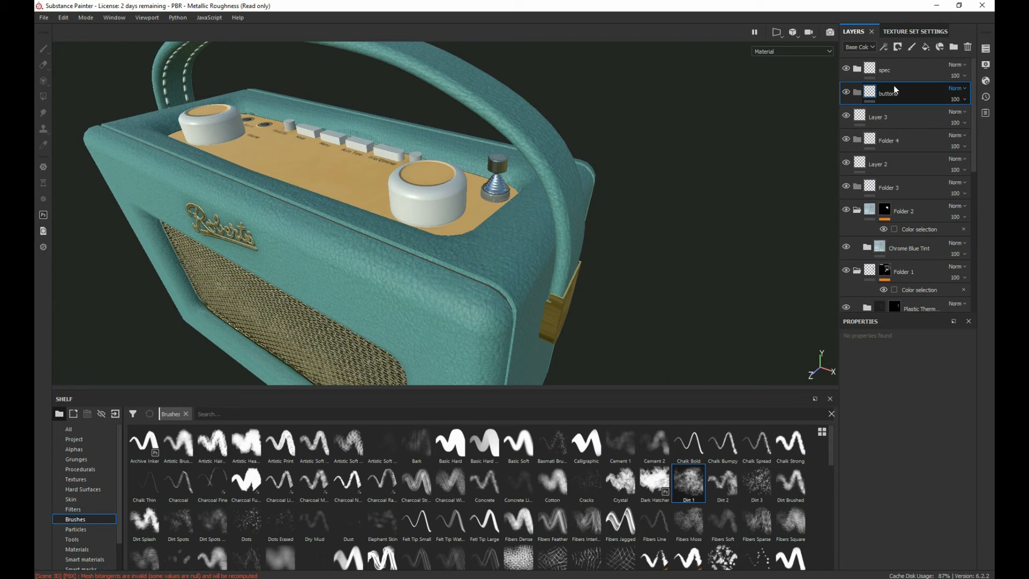
Step: Search the shelf's smart materials for rubber
{"action": "left_click", "coordinate": [85, 559]}
{"action": "left_click", "coordinate": [219, 414]}
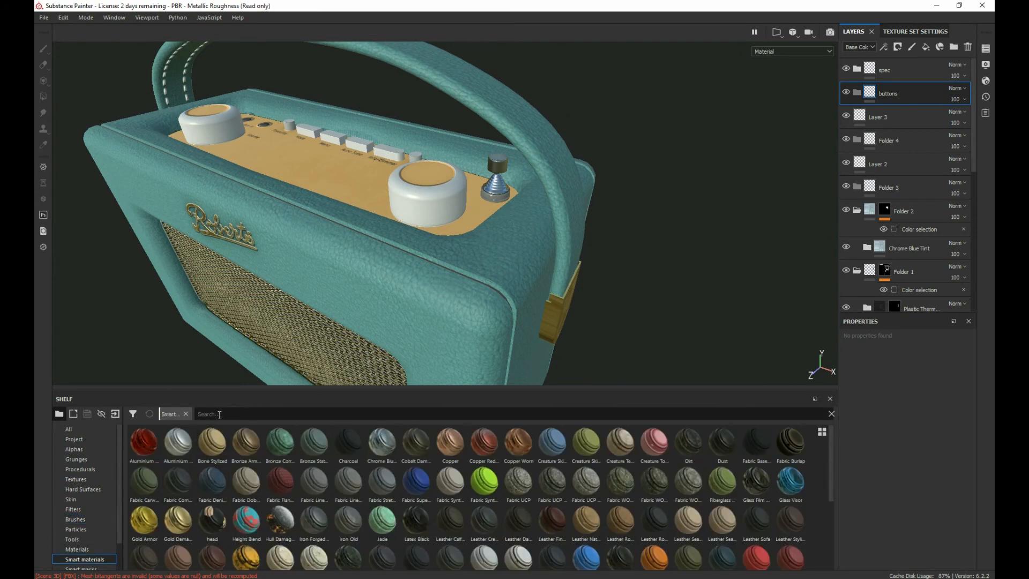
{"action": "type", "text": "rubber"}
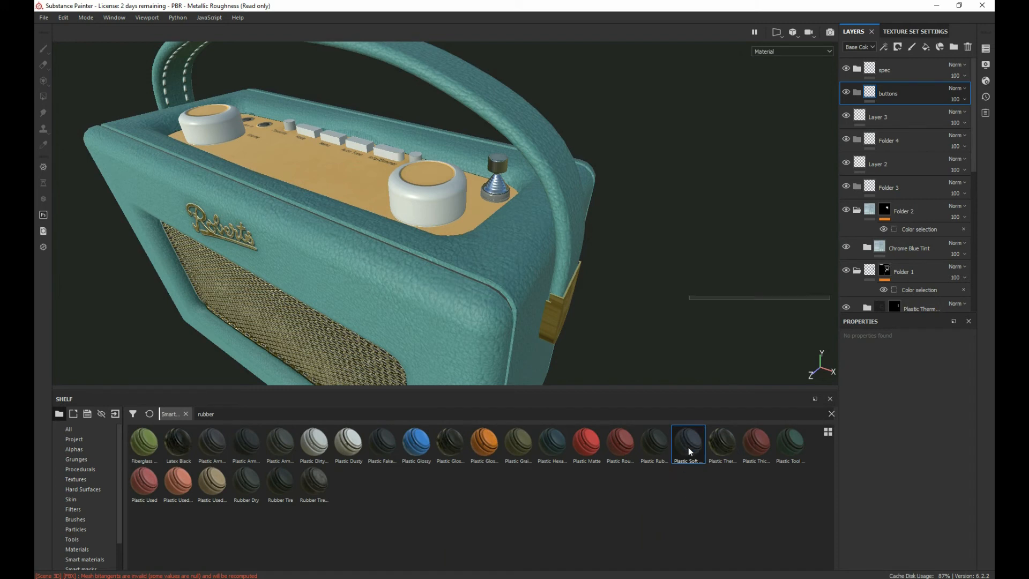
Step: Apply the Plastic Soft Dirty smart material to the radio and move it into the buttons folder
{"action": "left_click_drag", "start_coordinate": [689, 448], "coordinate": [438, 220]}
{"action": "scroll", "coordinate": [456, 233], "scroll_direction": "up", "scroll_amount": 3}
{"action": "scroll", "coordinate": [456, 233], "scroll_direction": "up", "scroll_amount": 2}
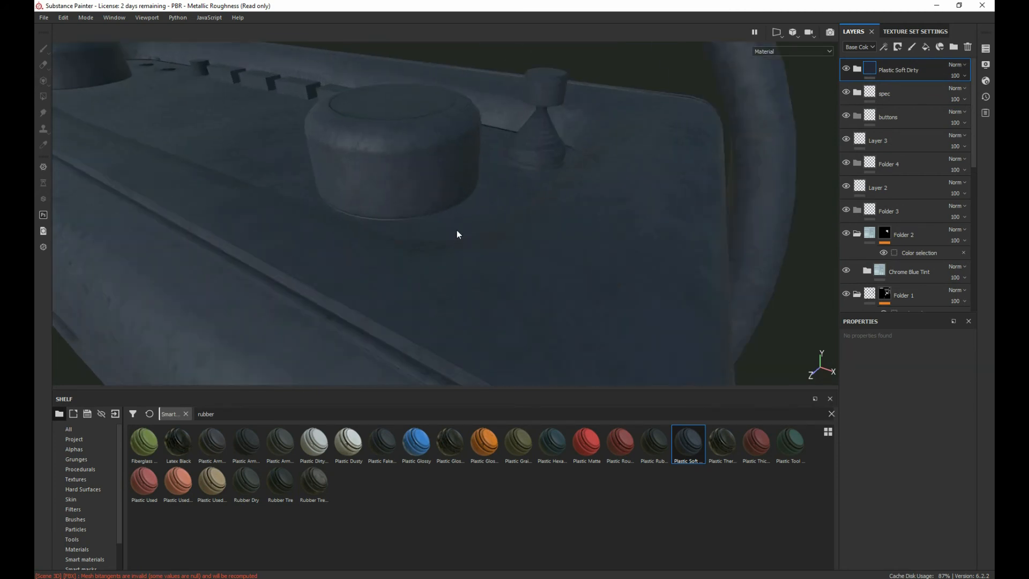
{"action": "left_click_drag", "start_coordinate": [905, 68], "coordinate": [903, 117]}
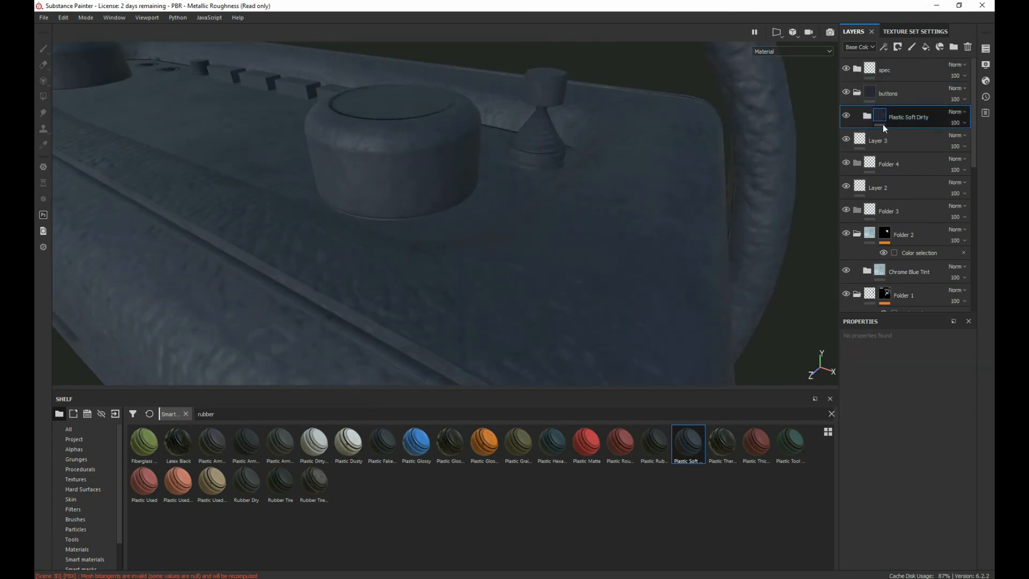
Step: Mask Plastic Soft Dirty with a color selection, picking the white ID color (255, 255, 255) of the knobs and buttons
{"action": "right_click", "coordinate": [917, 120]}
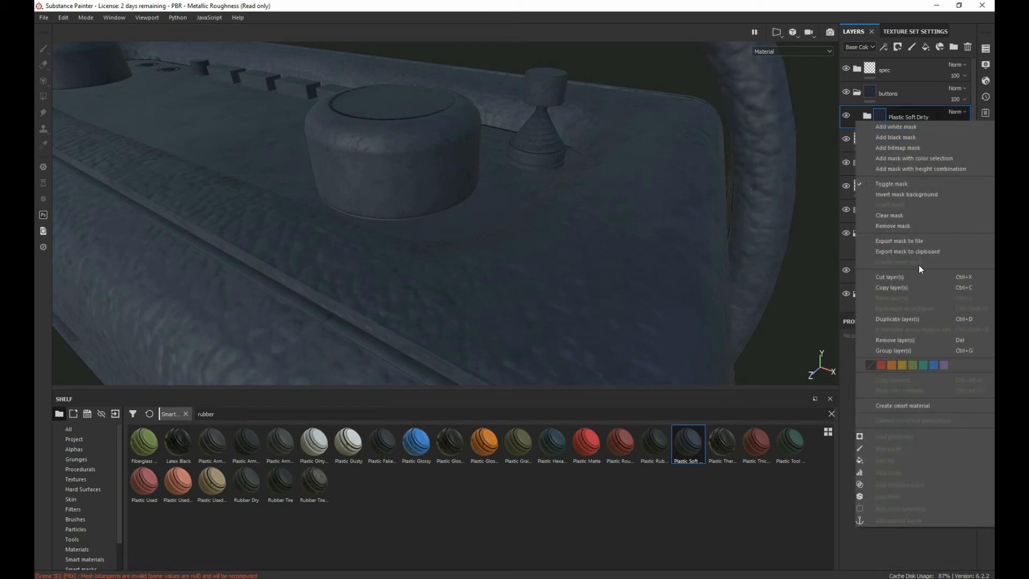
{"action": "left_click", "coordinate": [901, 159]}
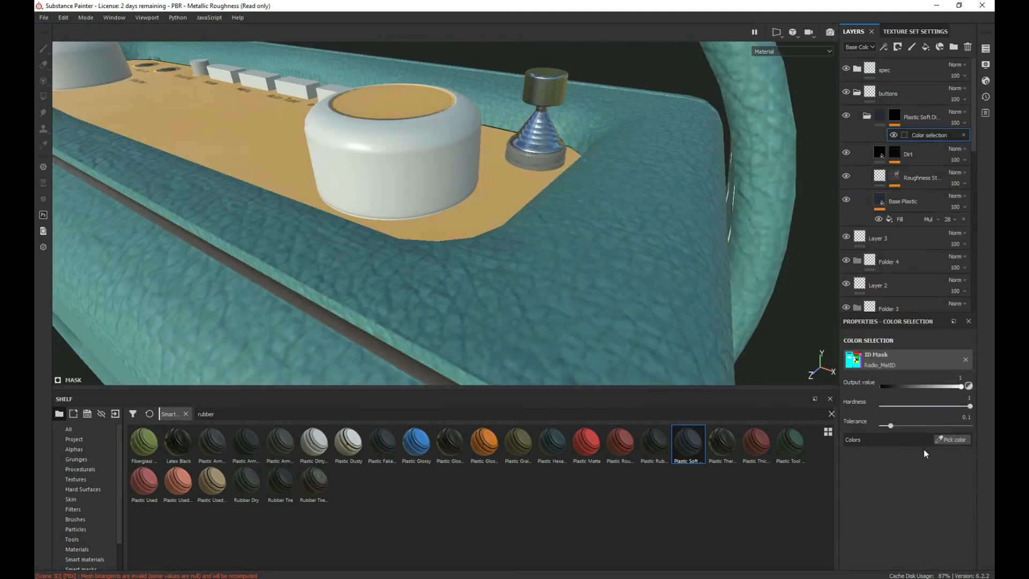
{"action": "left_click", "coordinate": [952, 440]}
{"action": "left_click", "coordinate": [441, 146]}
{"action": "left_click_drag", "start_coordinate": [408, 131], "coordinate": [312, 96], "text": "alt"}
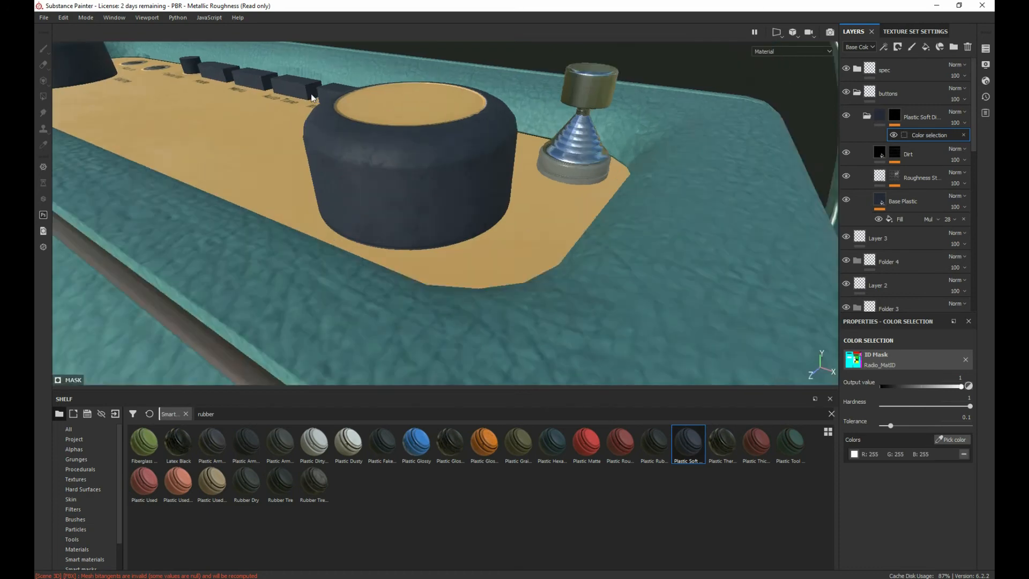
{"action": "right_click_drag", "start_coordinate": [312, 96], "coordinate": [269, 122], "text": "alt"}
{"action": "left_click_drag", "start_coordinate": [268, 122], "coordinate": [278, 136], "text": "alt"}
{"action": "middle_click_drag", "start_coordinate": [278, 136], "coordinate": [418, 233], "text": "alt"}
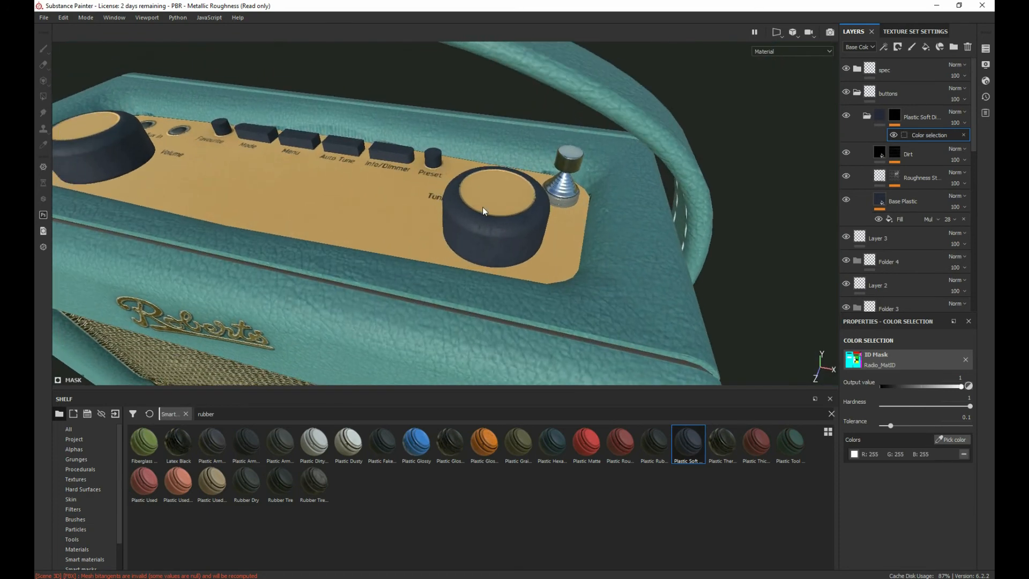
Step: Set the Base Plastic layer's base color to pale cream, R 0.737, G 0.698, B 0.548
{"action": "left_click", "coordinate": [879, 115]}
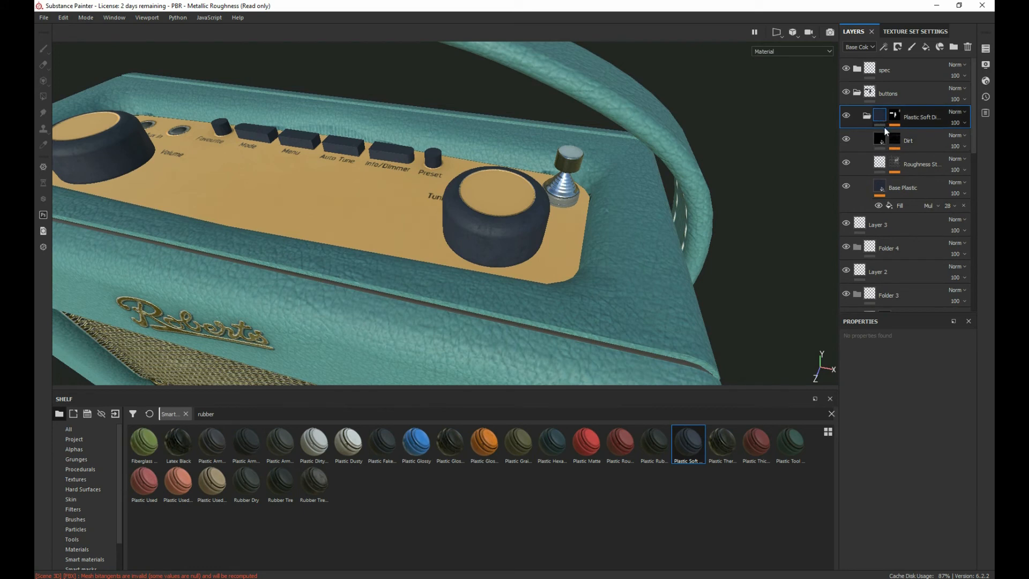
{"action": "left_click", "coordinate": [883, 190]}
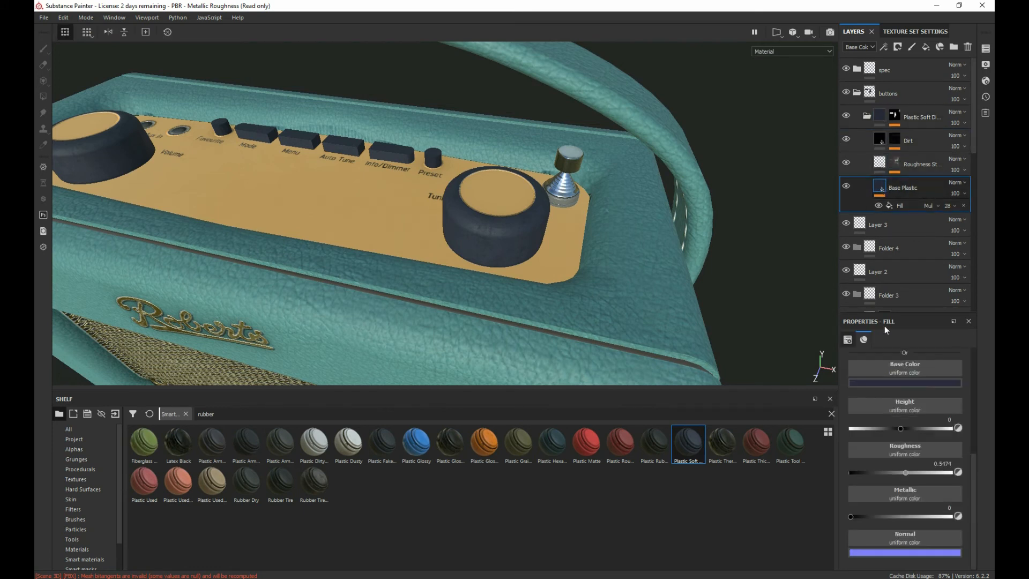
{"action": "scroll", "coordinate": [894, 409], "scroll_direction": "up", "scroll_amount": 2}
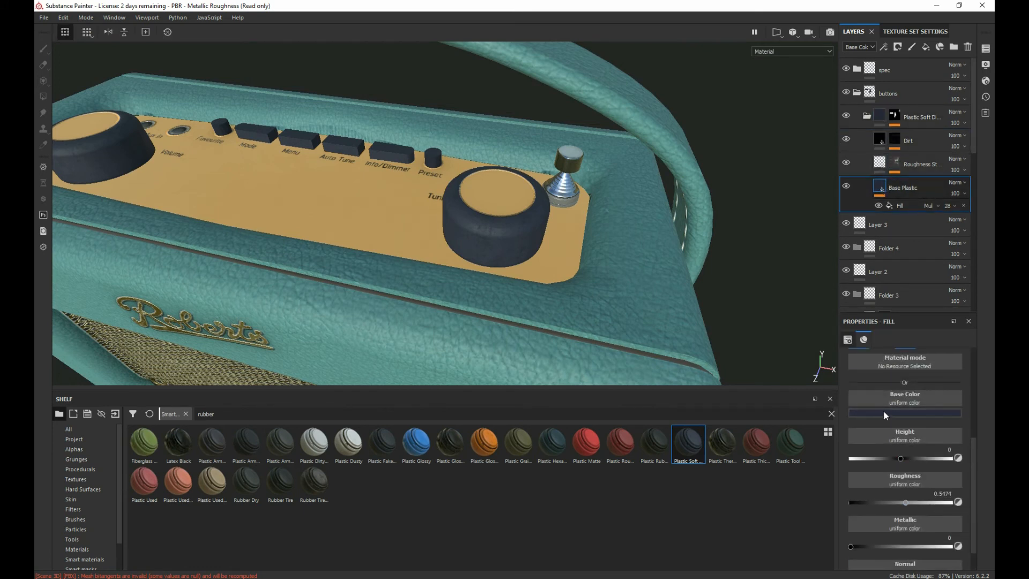
{"action": "left_click", "coordinate": [884, 414]}
{"action": "left_click_drag", "start_coordinate": [859, 450], "coordinate": [845, 417]}
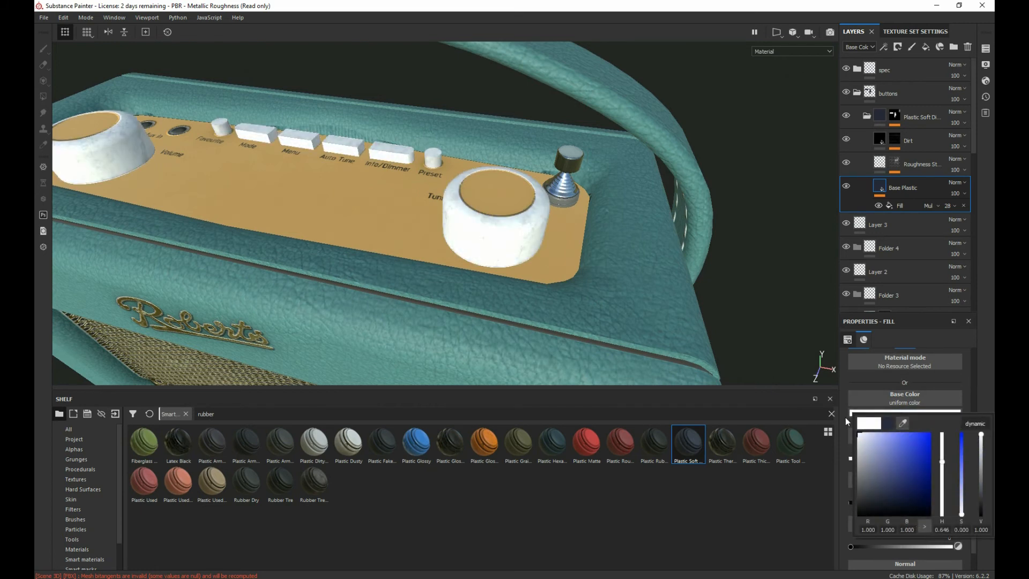
{"action": "left_click_drag", "start_coordinate": [962, 473], "coordinate": [943, 512]}
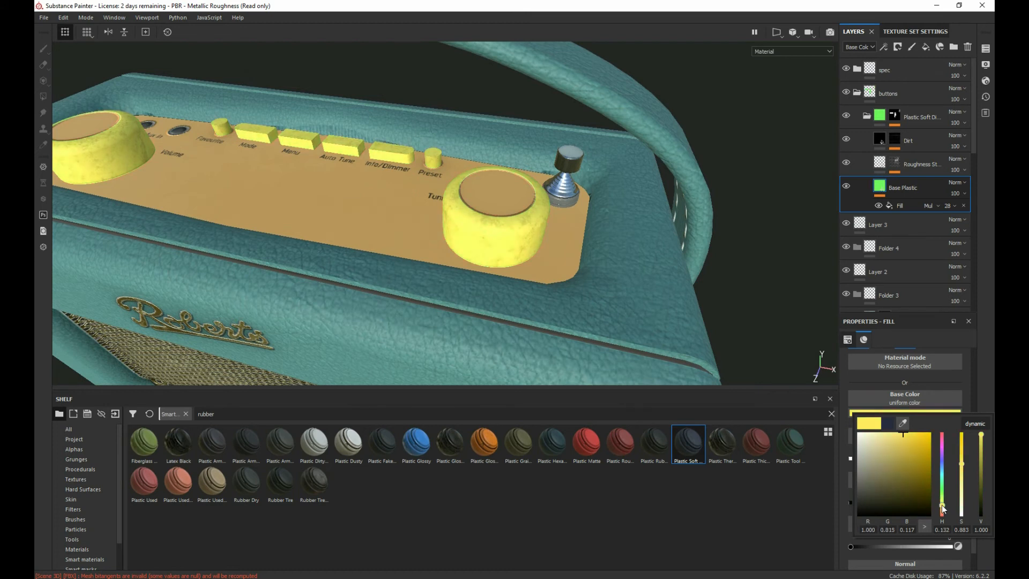
{"action": "left_click", "coordinate": [861, 438]}
{"action": "left_click", "coordinate": [867, 443]}
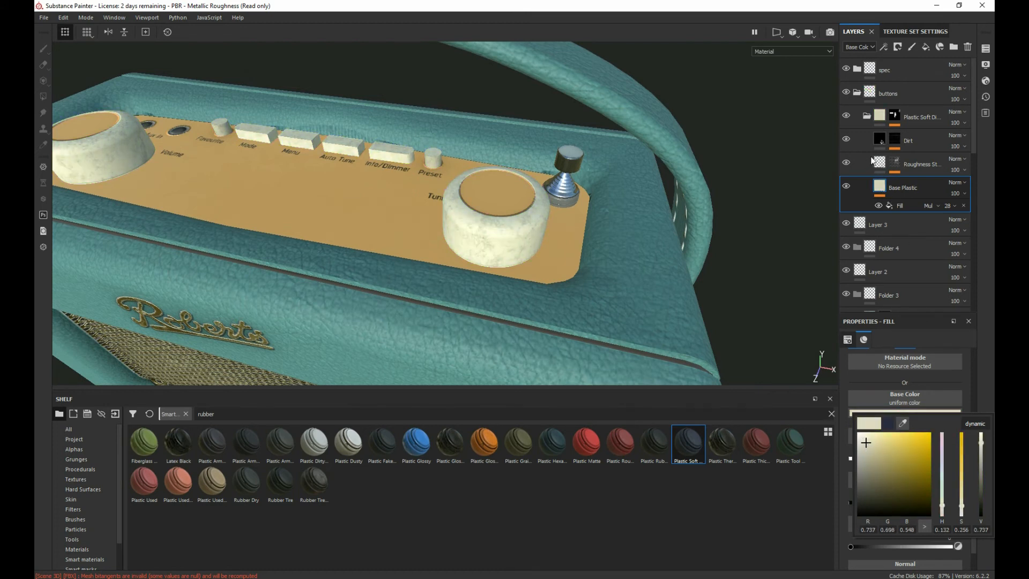
Step: Hide the dirt and roughness layers inside Plastic Soft Dirty and inspect the knobs' surface from several angles
{"action": "left_click", "coordinate": [847, 168]}
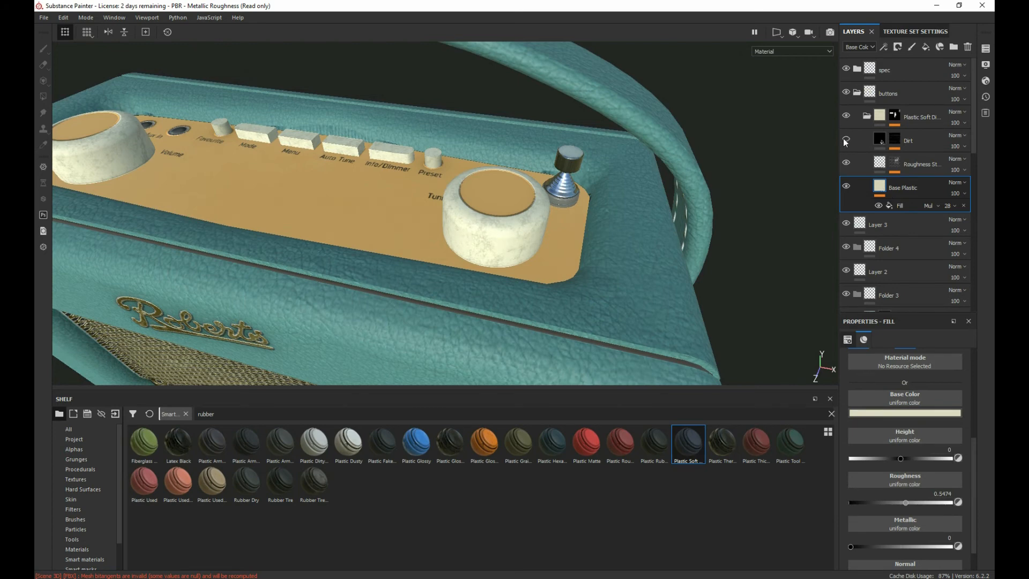
{"action": "left_click", "coordinate": [846, 117]}
{"action": "left_click", "coordinate": [846, 117]}
{"action": "left_click_drag", "start_coordinate": [556, 281], "coordinate": [466, 228], "text": "alt"}
{"action": "right_click_drag", "start_coordinate": [434, 208], "coordinate": [621, 300], "text": "alt"}
{"action": "left_click_drag", "start_coordinate": [620, 301], "coordinate": [703, 395], "text": "alt"}
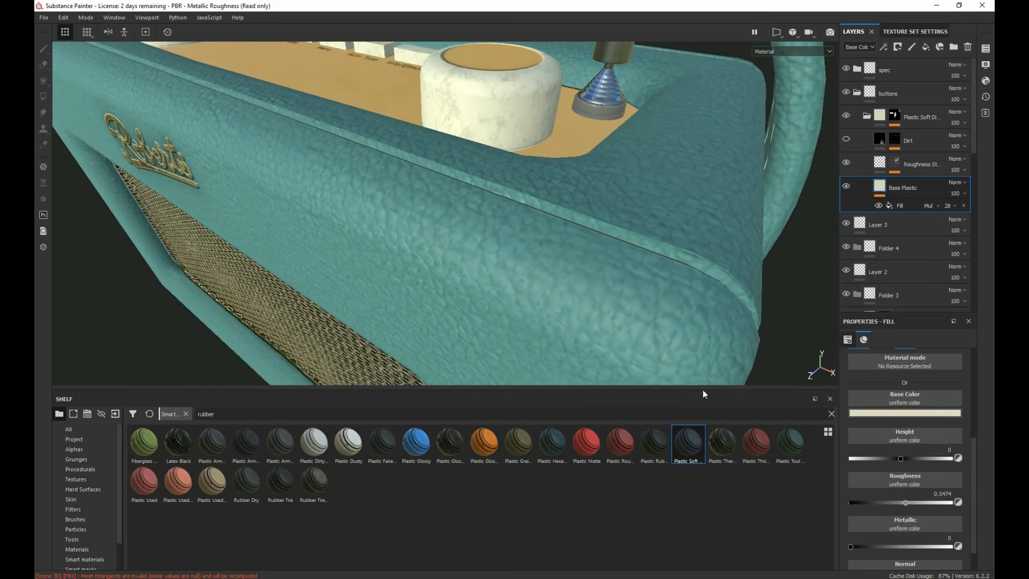
{"action": "middle_click_drag", "start_coordinate": [476, 126], "coordinate": [504, 224], "text": "alt"}
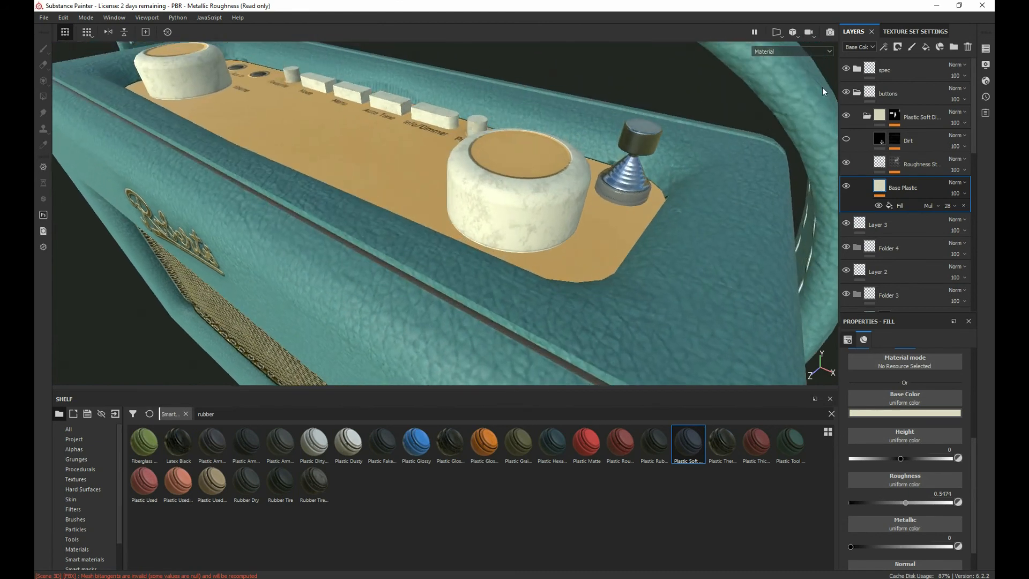
{"action": "left_click", "coordinate": [848, 68]}
{"action": "left_click", "coordinate": [847, 68]}
{"action": "left_click", "coordinate": [843, 186]}
{"action": "left_click_drag", "start_coordinate": [359, 193], "coordinate": [214, 209], "text": "alt"}
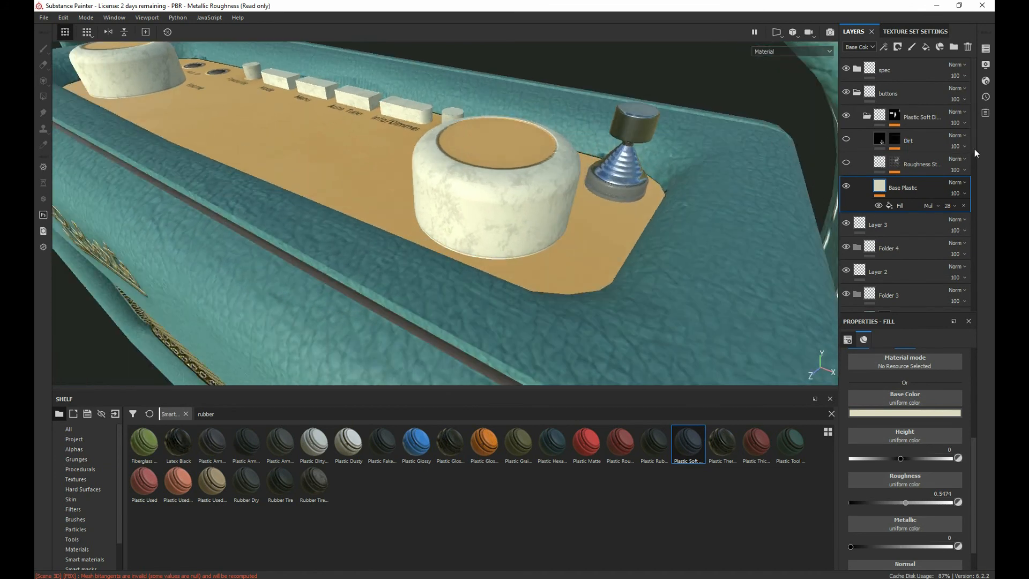
Step: Replace the Plastic Soft Dirty material in the buttons folder with the Plastic Thermoformed smart material
{"action": "left_click", "coordinate": [915, 112]}
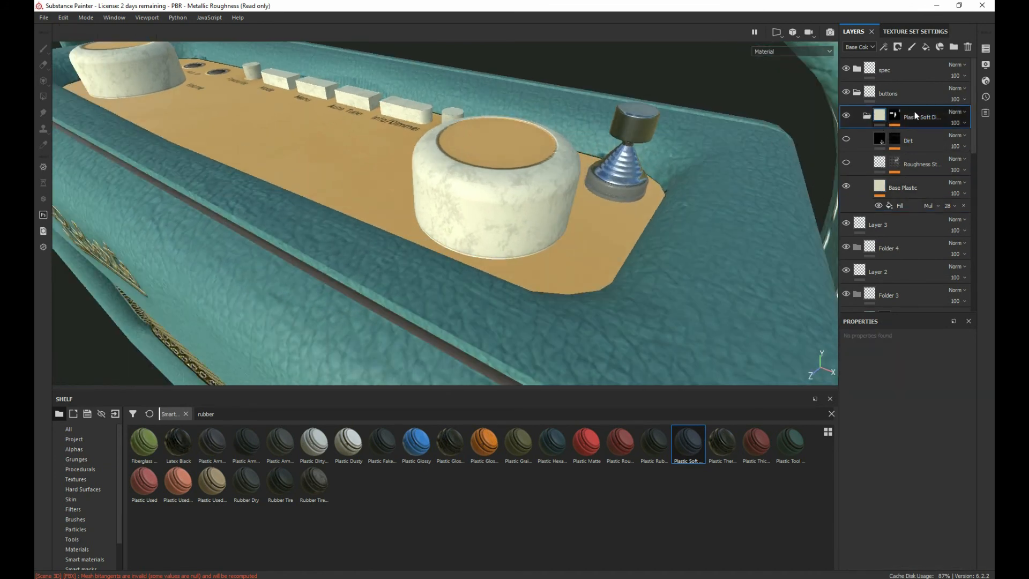
{"action": "key", "text": "Delete"}
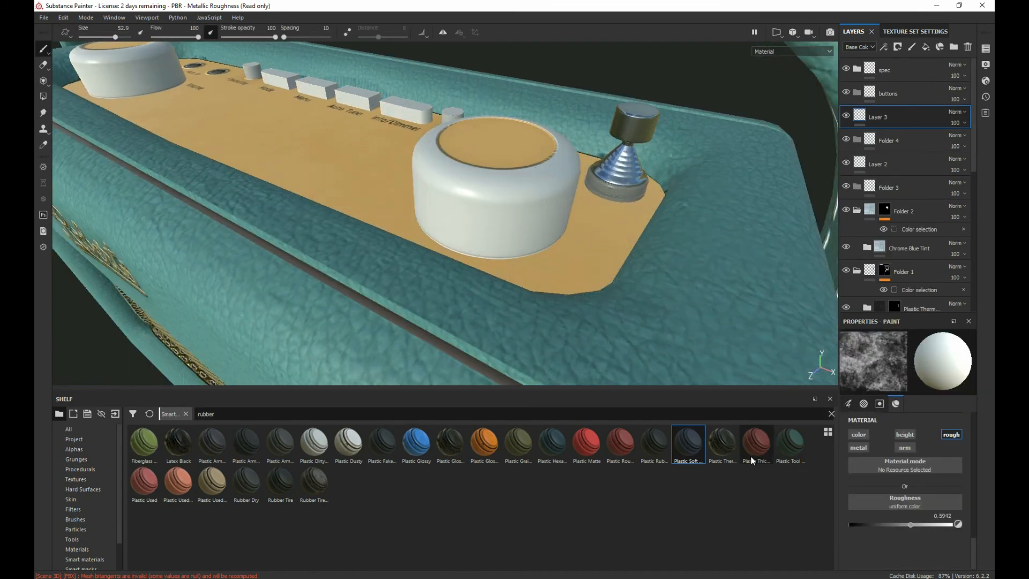
{"action": "left_click_drag", "start_coordinate": [725, 448], "coordinate": [894, 109]}
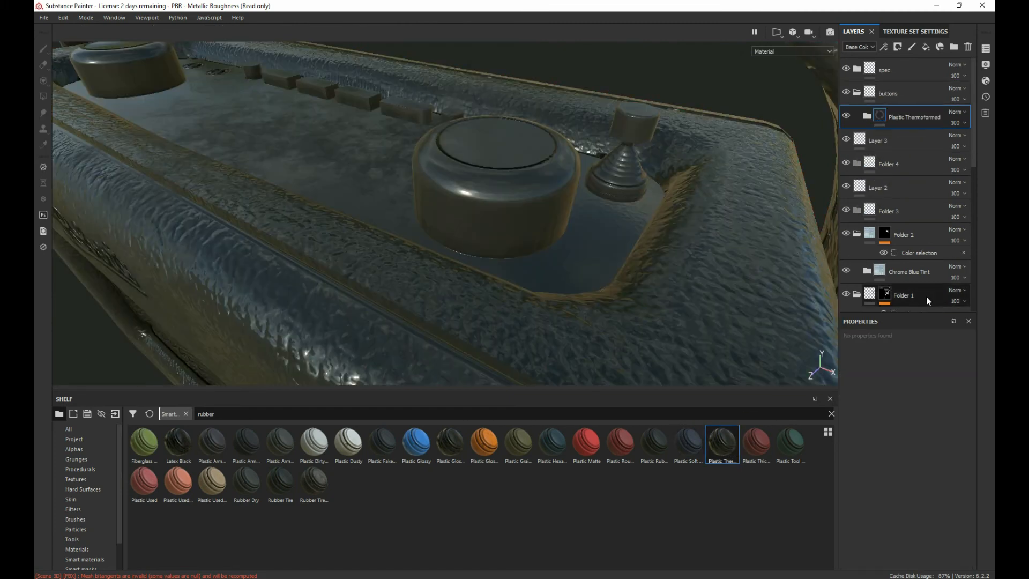
Step: Mask Plastic Thermoformed with a color selection, picking the white ID color (255, 255, 255) of the knobs and buttons
{"action": "right_click", "coordinate": [917, 115]}
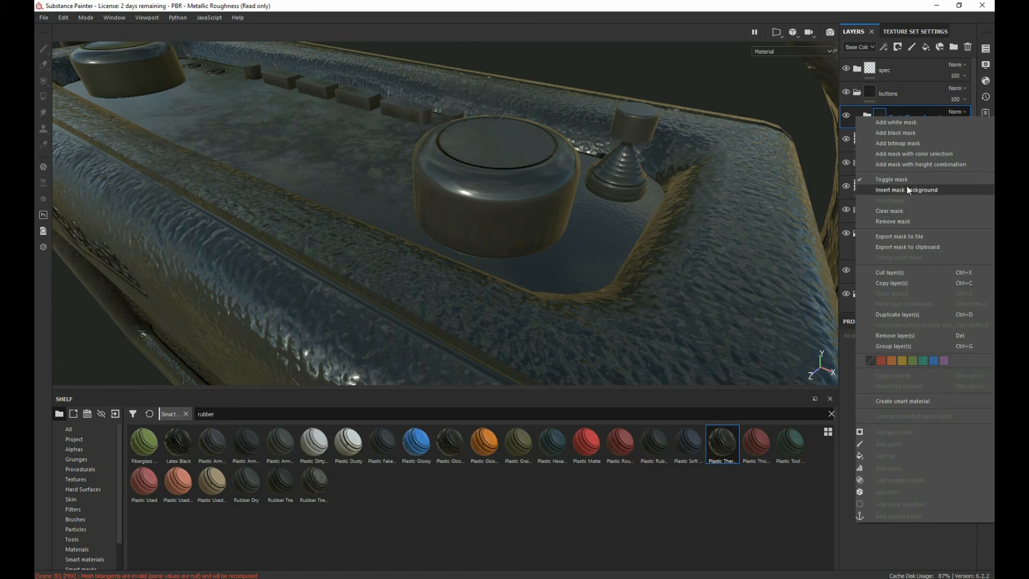
{"action": "left_click", "coordinate": [903, 154]}
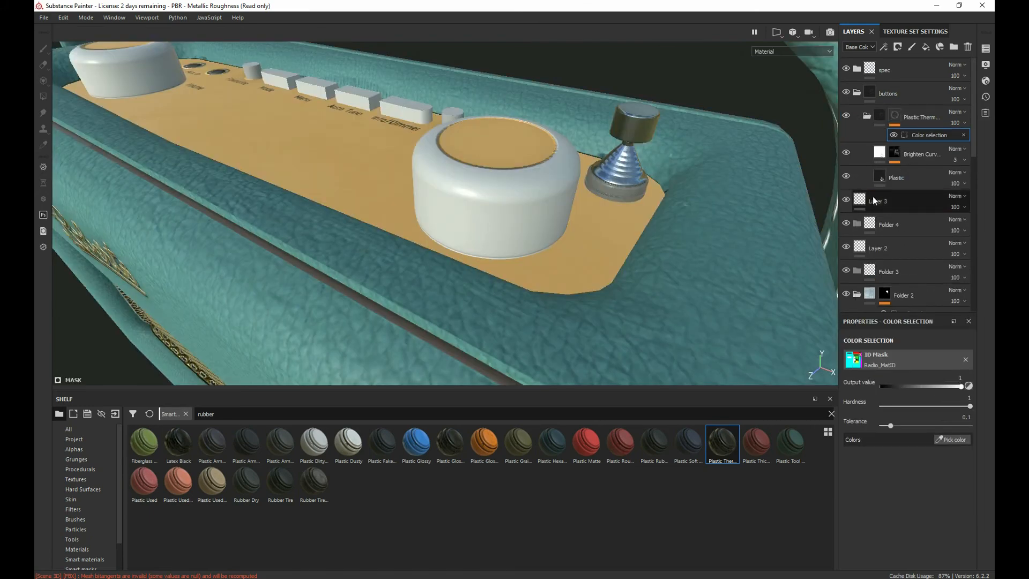
{"action": "left_click", "coordinate": [946, 440]}
{"action": "left_click", "coordinate": [575, 172]}
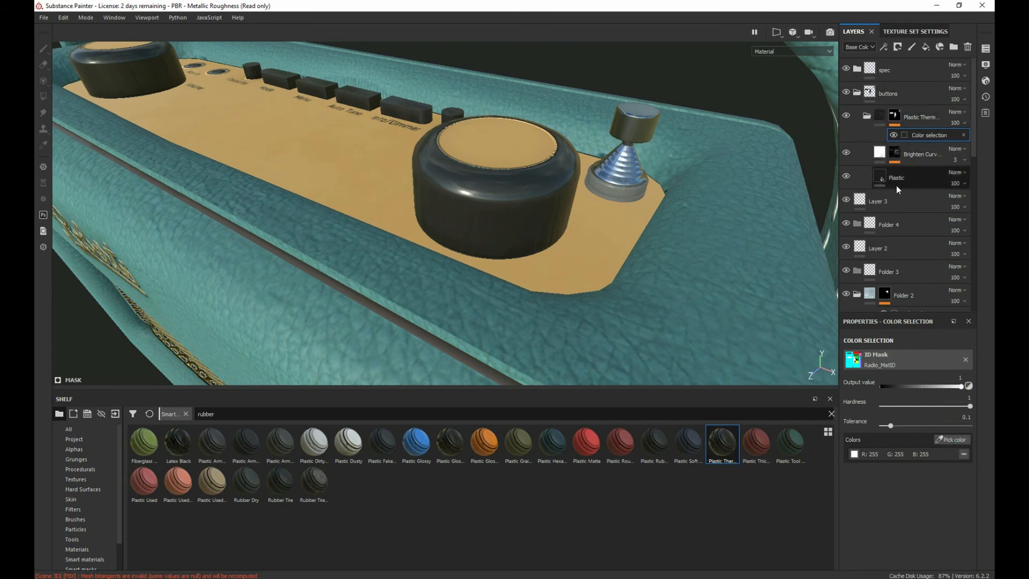
Step: Set the Plastic layer's base color to a sampled warm cream, R 0.610, G 0.521, B 0.381
{"action": "left_click", "coordinate": [882, 121]}
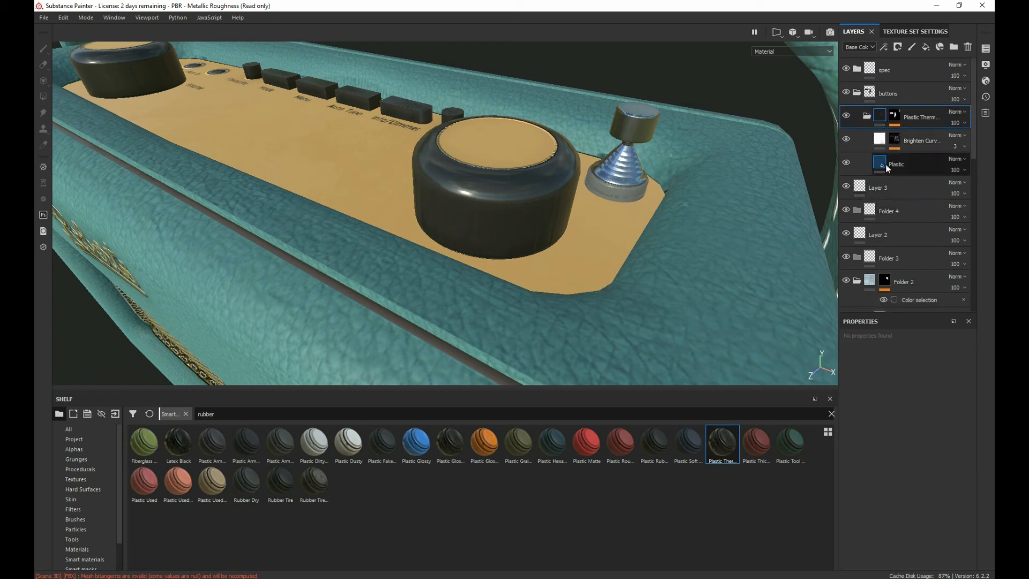
{"action": "left_click", "coordinate": [884, 164]}
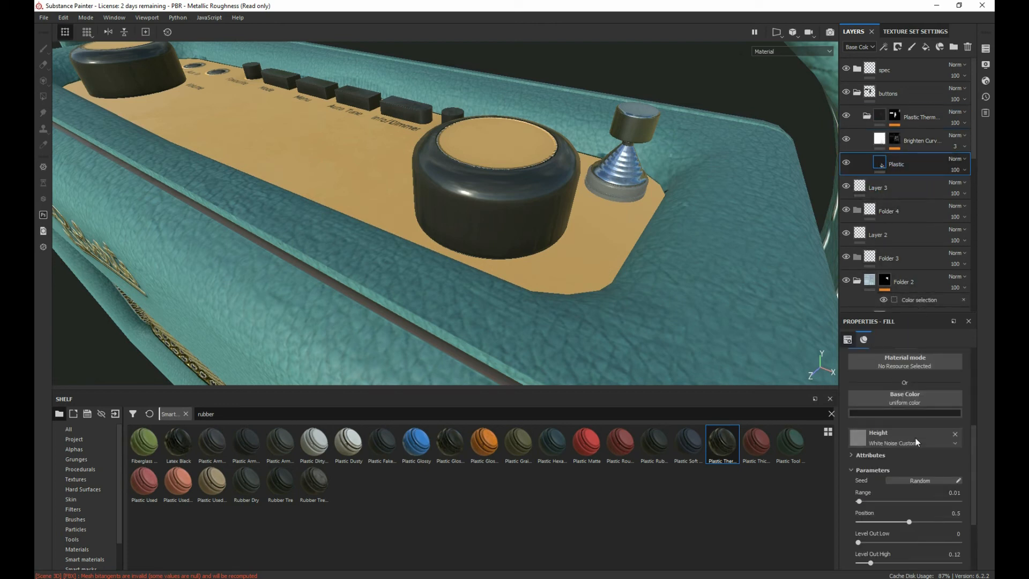
{"action": "left_click", "coordinate": [905, 413]}
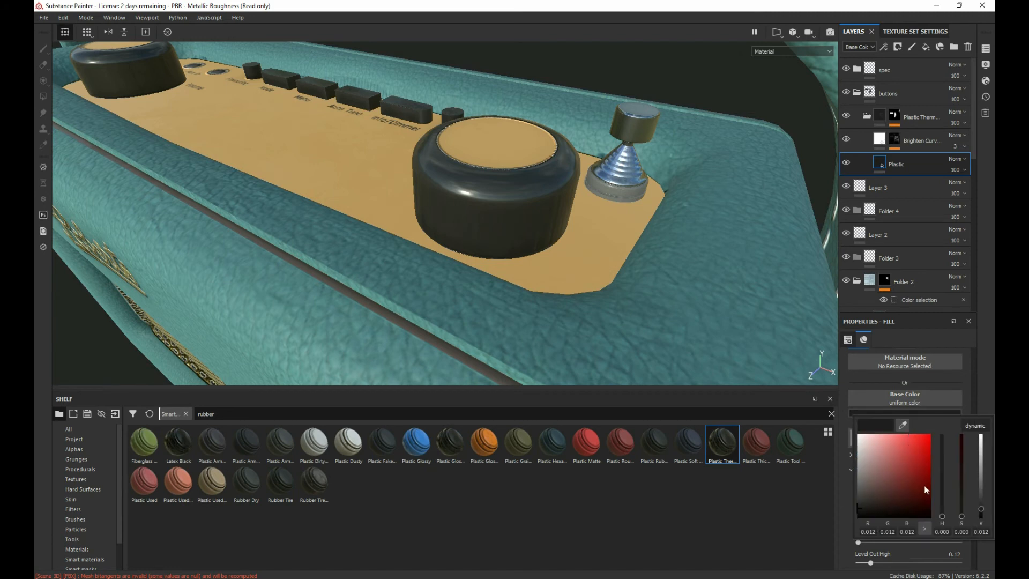
{"action": "left_click_drag", "start_coordinate": [905, 425], "coordinate": [480, 194]}
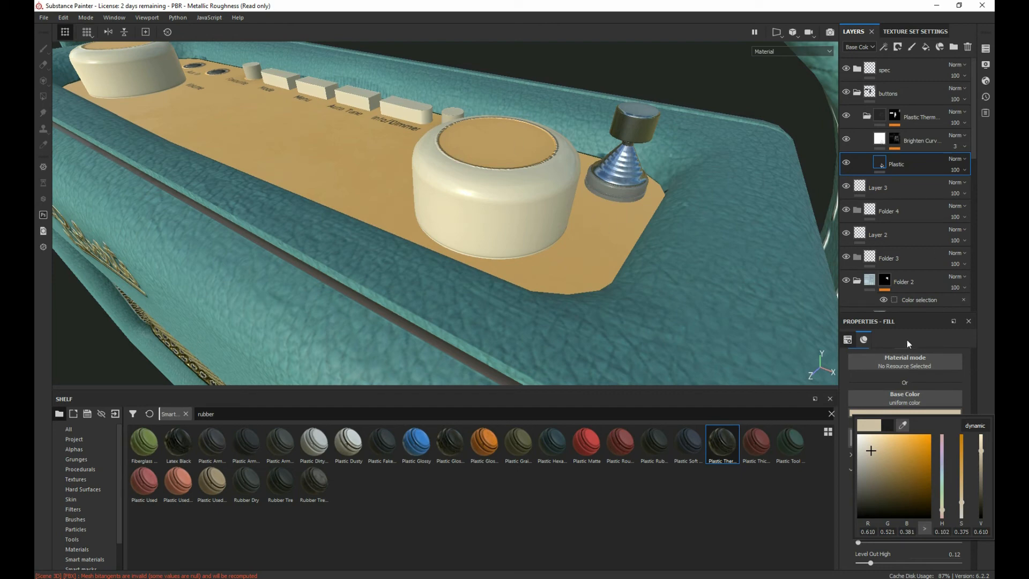
{"action": "left_click_drag", "start_coordinate": [585, 216], "coordinate": [466, 169], "text": "alt"}
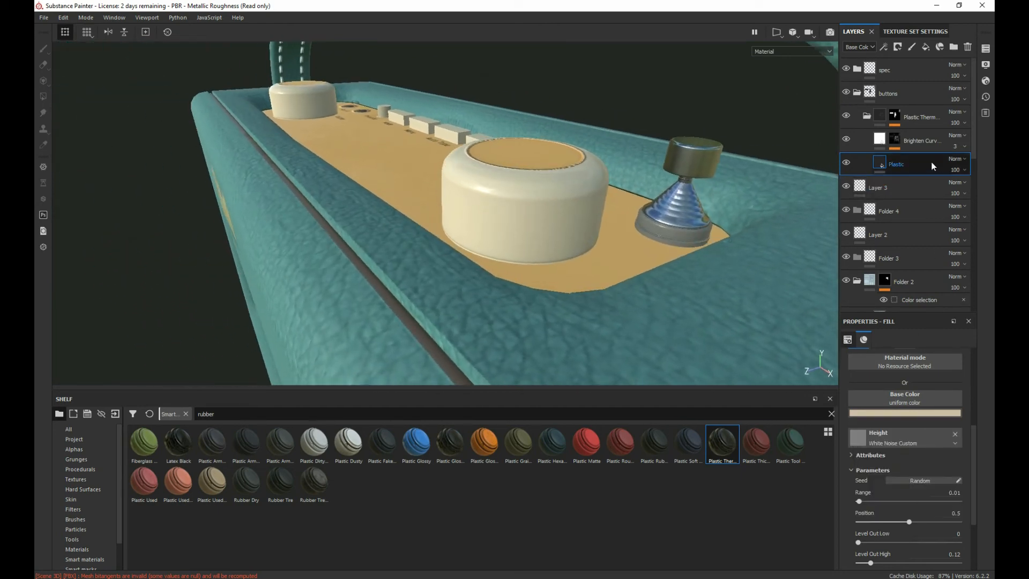
Step: Set the Plastic layer's roughness to 0.4686 and inspect the sheen on the knobs and buttons
{"action": "scroll", "coordinate": [933, 480], "scroll_direction": "down", "scroll_amount": 3}
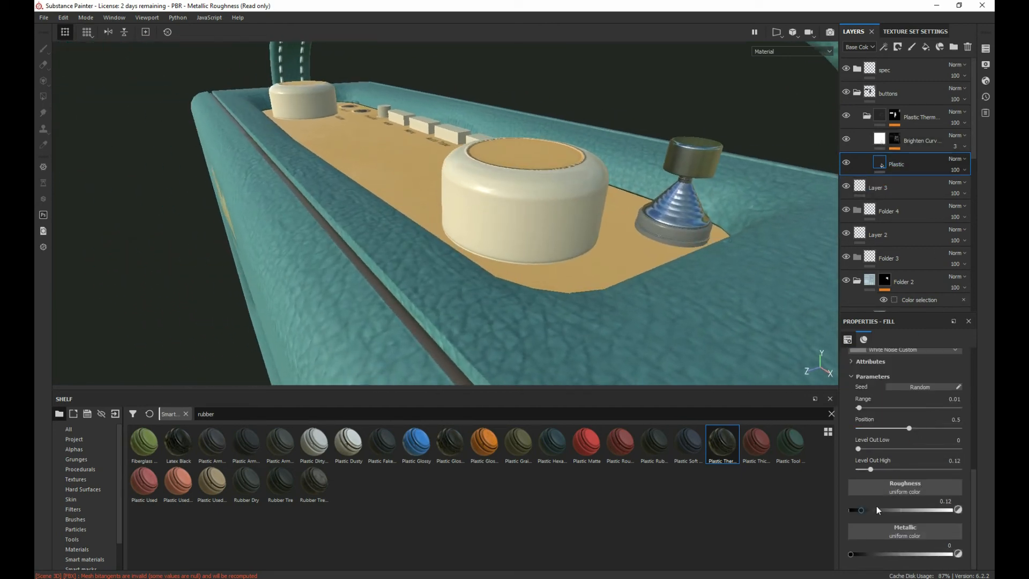
{"action": "left_click_drag", "start_coordinate": [861, 510], "coordinate": [942, 510]}
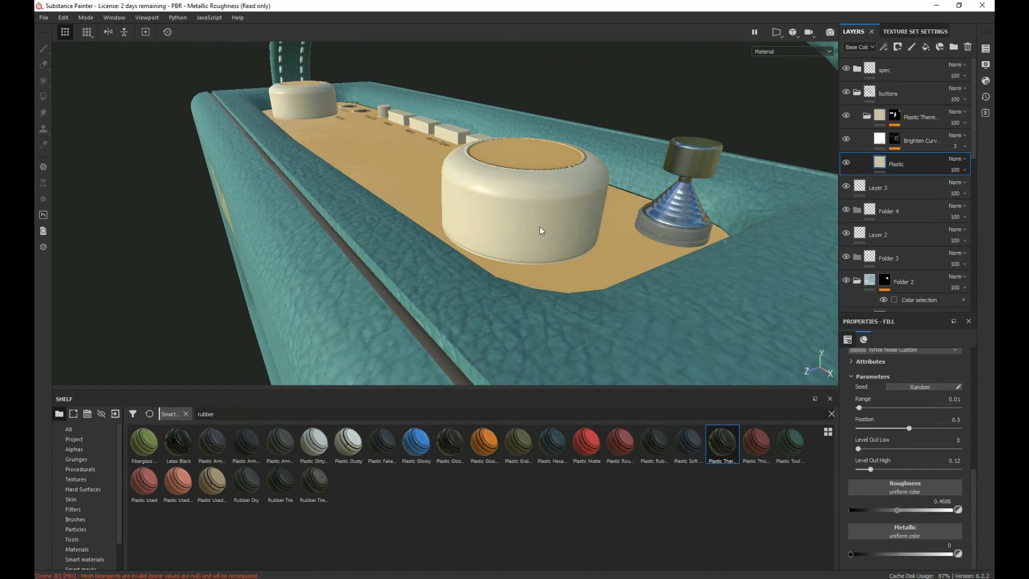
{"action": "left_click_drag", "start_coordinate": [540, 230], "coordinate": [600, 248], "text": "alt"}
{"action": "mouse_move", "coordinate": [465, 184]}
{"action": "left_mouse_down", "text": "alt"}
{"action": "mouse_move", "coordinate": [448, 230]}
{"action": "mouse_move", "coordinate": [627, 161]}
{"action": "mouse_move", "coordinate": [476, 175]}
{"action": "mouse_move", "coordinate": [466, 224]}
{"action": "mouse_move", "coordinate": [503, 236]}
{"action": "mouse_move", "coordinate": [428, 142]}
{"action": "mouse_move", "coordinate": [457, 175]}
{"action": "left_mouse_up", "text": "alt"}
{"action": "scroll", "coordinate": [467, 224], "scroll_direction": "up", "scroll_amount": 3}
{"action": "left_click_drag", "start_coordinate": [534, 215], "coordinate": [354, 198], "text": "alt"}
{"action": "scroll", "coordinate": [614, 251], "scroll_direction": "down", "scroll_amount": 2}
{"action": "scroll", "coordinate": [526, 193], "scroll_direction": "down", "scroll_amount": 3}
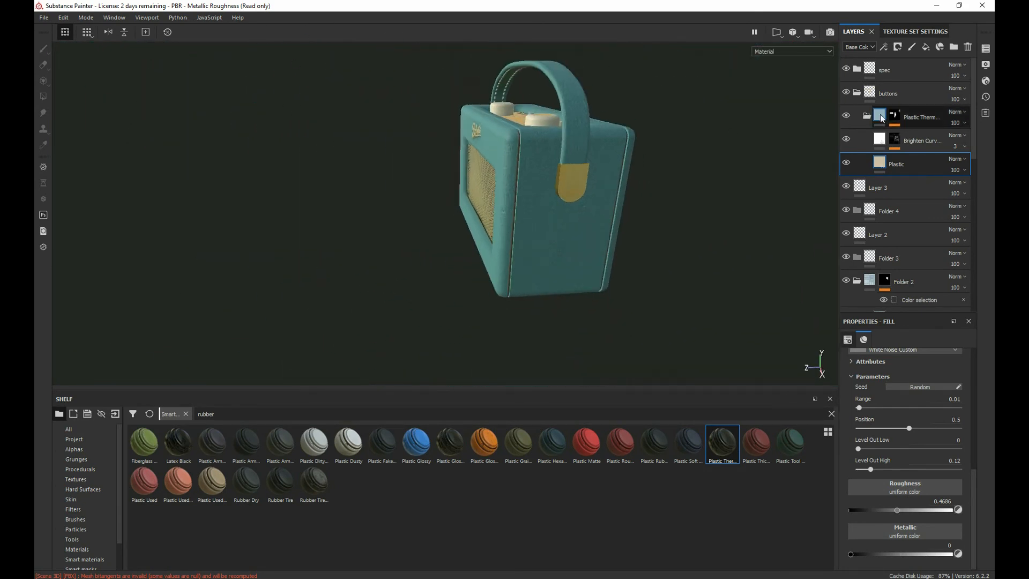
Step: Collapse the buttons folder and view the whole radio from the front
{"action": "left_click", "coordinate": [858, 93]}
{"action": "left_click_drag", "start_coordinate": [660, 154], "coordinate": [310, 223], "text": "alt"}
{"action": "right_click_drag", "start_coordinate": [310, 223], "coordinate": [992, 363], "text": "alt"}
{"action": "middle_click_drag", "start_coordinate": [447, 261], "coordinate": [495, 277], "text": "alt"}
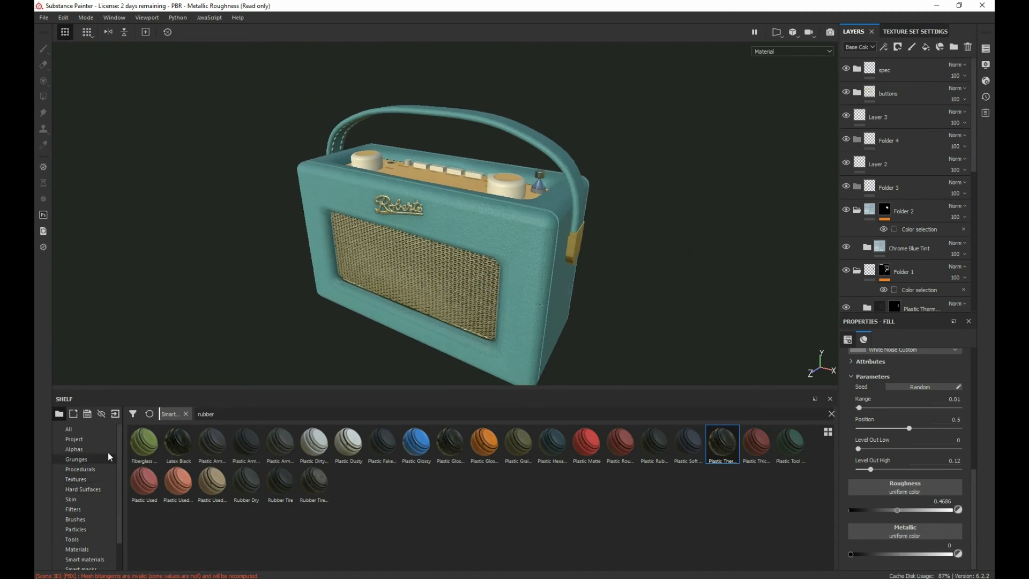
Step: Search the shelf's smart materials for dust
{"action": "left_click_drag", "start_coordinate": [232, 416], "coordinate": [184, 406]}
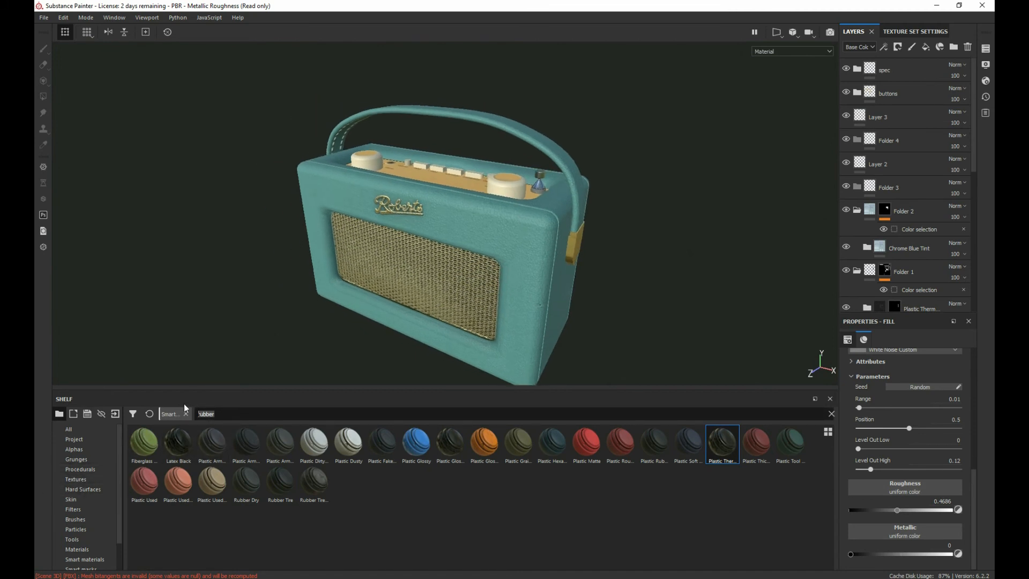
{"action": "type", "text": "dust"}
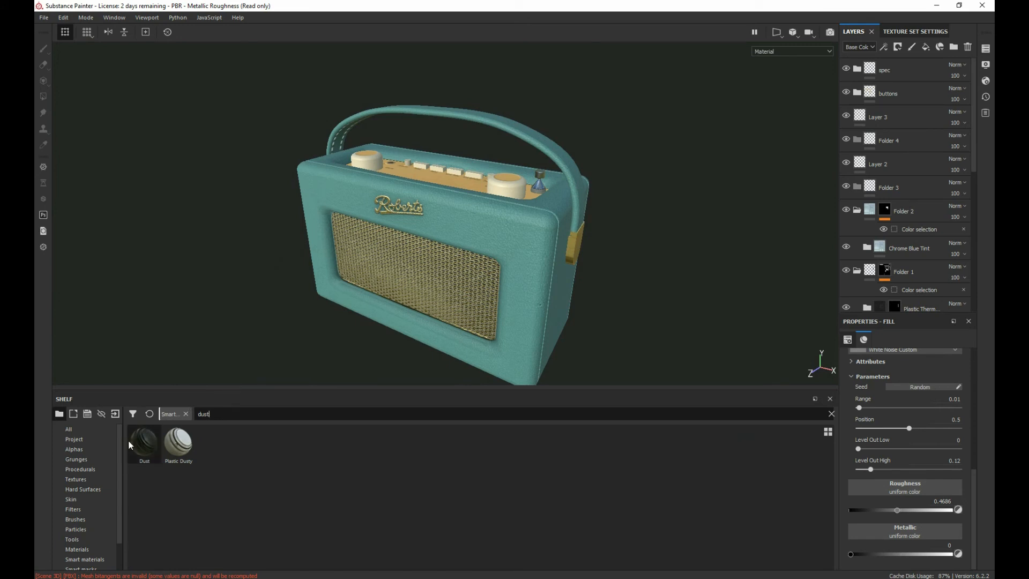
Step: Create a folder named dust above the spec folder and add the Dust smart material inside it
{"action": "left_click", "coordinate": [140, 438]}
{"action": "scroll", "coordinate": [317, 343], "scroll_direction": "down", "scroll_amount": 2}
{"action": "scroll", "coordinate": [317, 342], "scroll_direction": "up", "scroll_amount": 4}
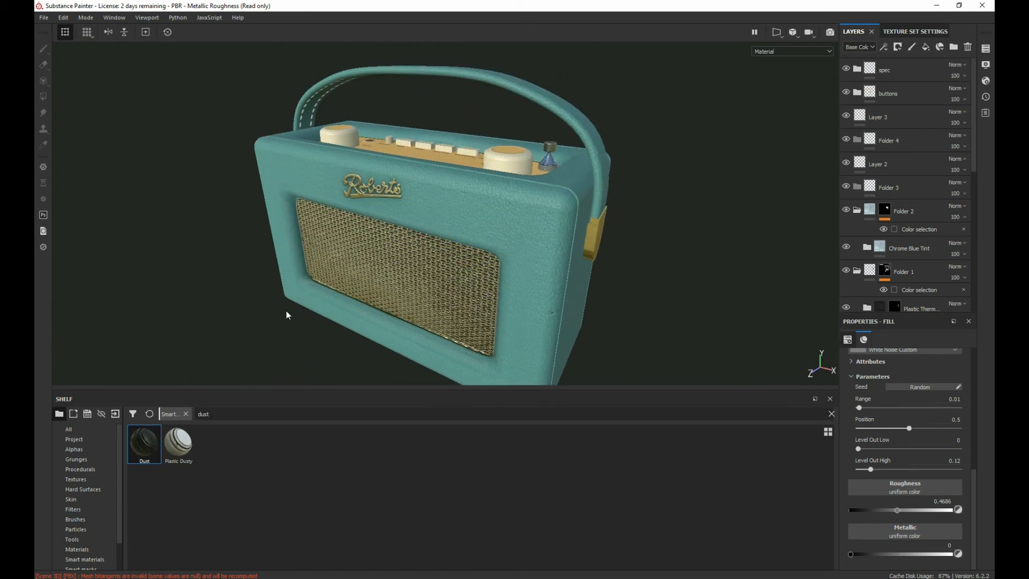
{"action": "left_click_drag", "start_coordinate": [368, 307], "coordinate": [370, 260], "text": "alt"}
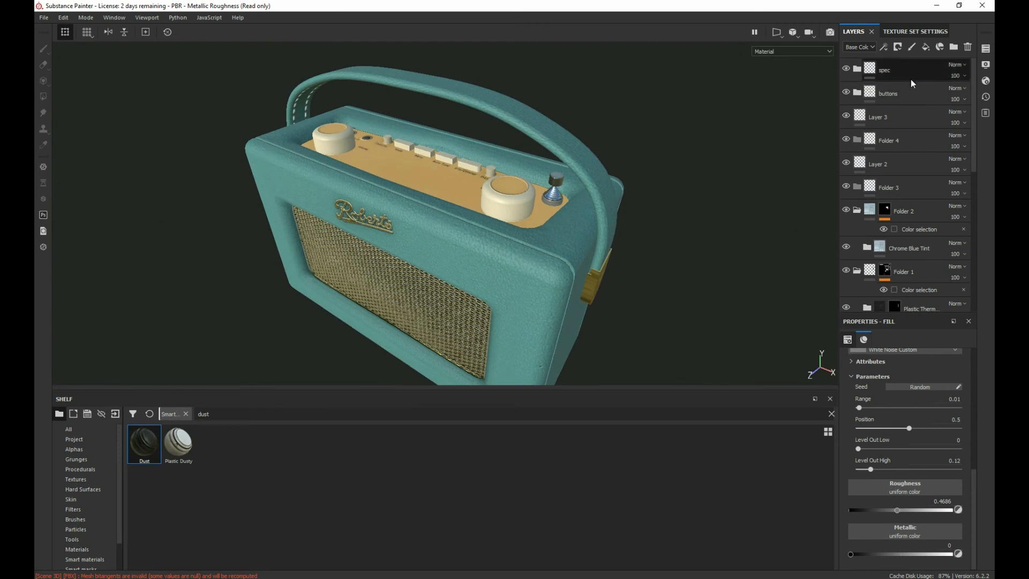
{"action": "left_click", "coordinate": [954, 47]}
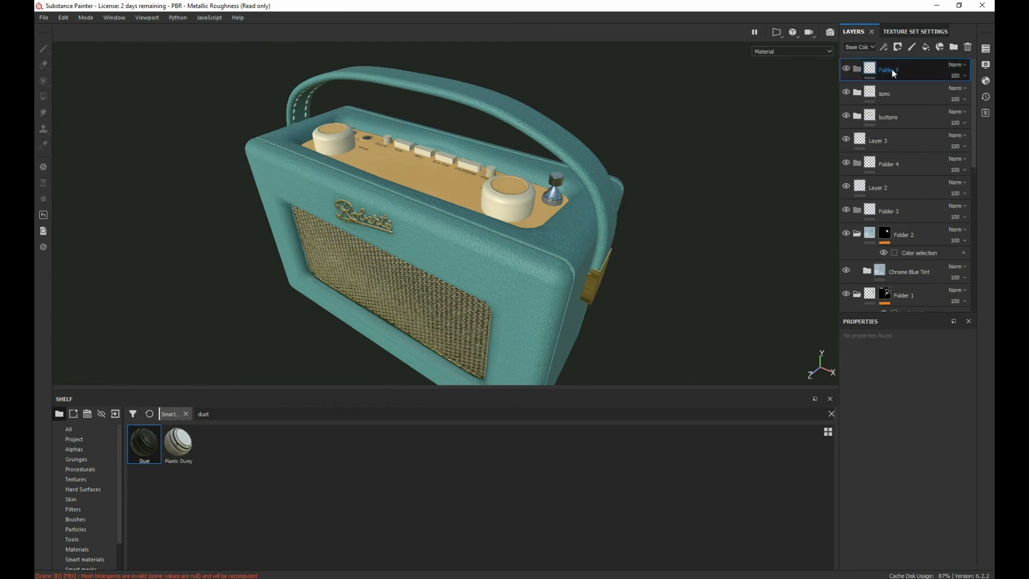
{"action": "type", "text": "dust"}
{"action": "key", "text": "Return"}
{"action": "left_click_drag", "start_coordinate": [146, 437], "coordinate": [913, 78]}
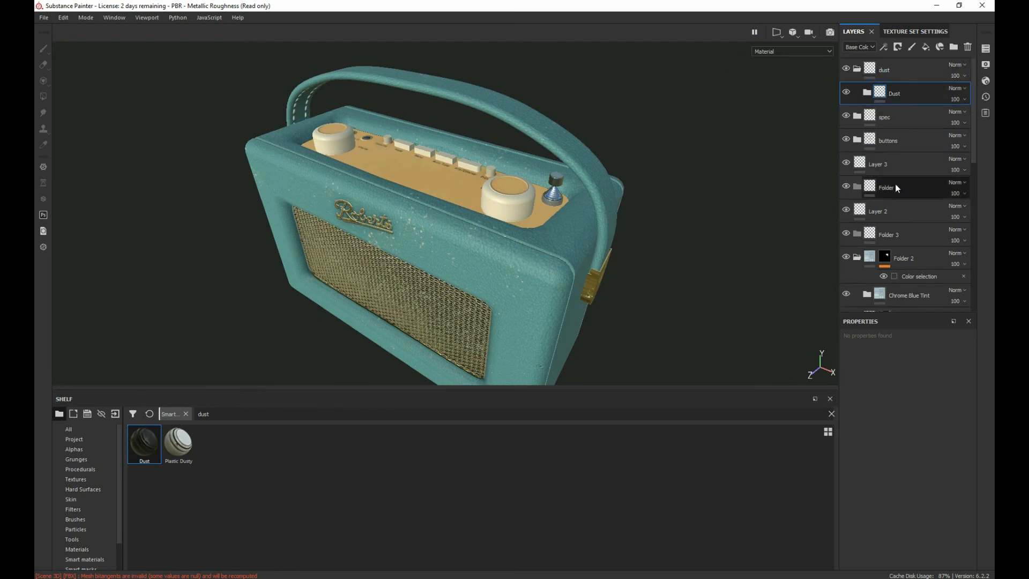
Step: Collapse the dust folder and inspect the dust on the radio's front and top from several angles
{"action": "left_click", "coordinate": [856, 71]}
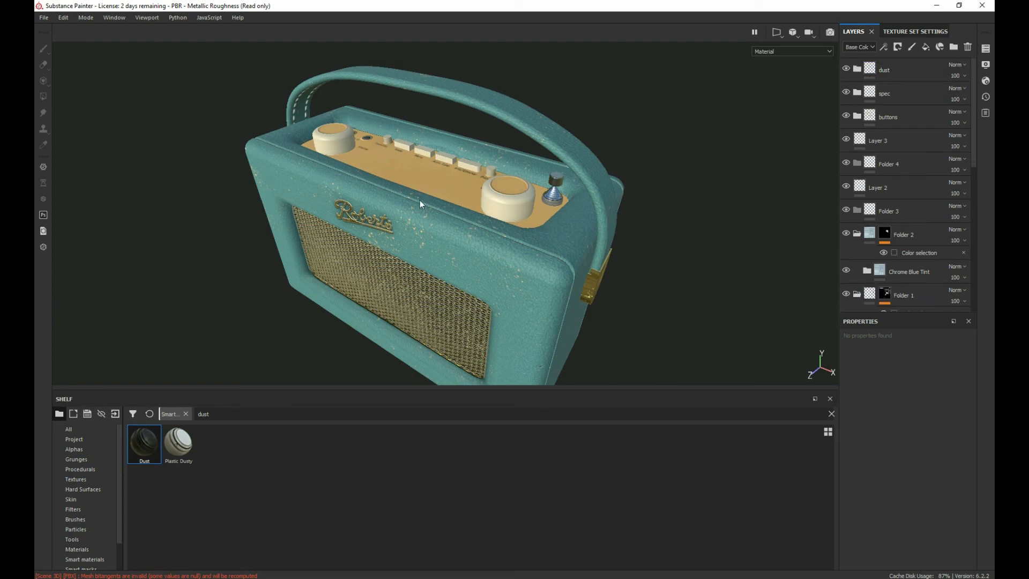
{"action": "left_click_drag", "start_coordinate": [420, 200], "coordinate": [413, 172], "text": "alt"}
{"action": "middle_click_drag", "start_coordinate": [412, 188], "coordinate": [485, 67], "text": "alt"}
{"action": "left_click_drag", "start_coordinate": [528, 111], "coordinate": [322, 262], "text": "alt"}
{"action": "scroll", "coordinate": [416, 213], "scroll_direction": "down", "scroll_amount": 4}
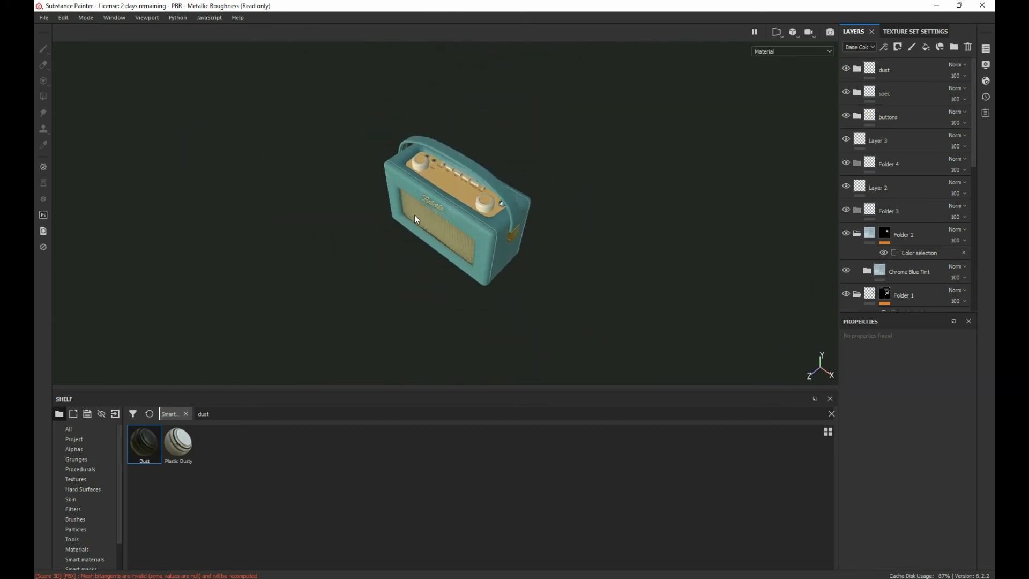
{"action": "scroll", "coordinate": [416, 213], "scroll_direction": "up", "scroll_amount": 8}
{"action": "middle_click_drag", "start_coordinate": [430, 191], "coordinate": [366, 221], "text": "alt"}
{"action": "left_click_drag", "start_coordinate": [365, 220], "coordinate": [371, 224], "text": "alt"}
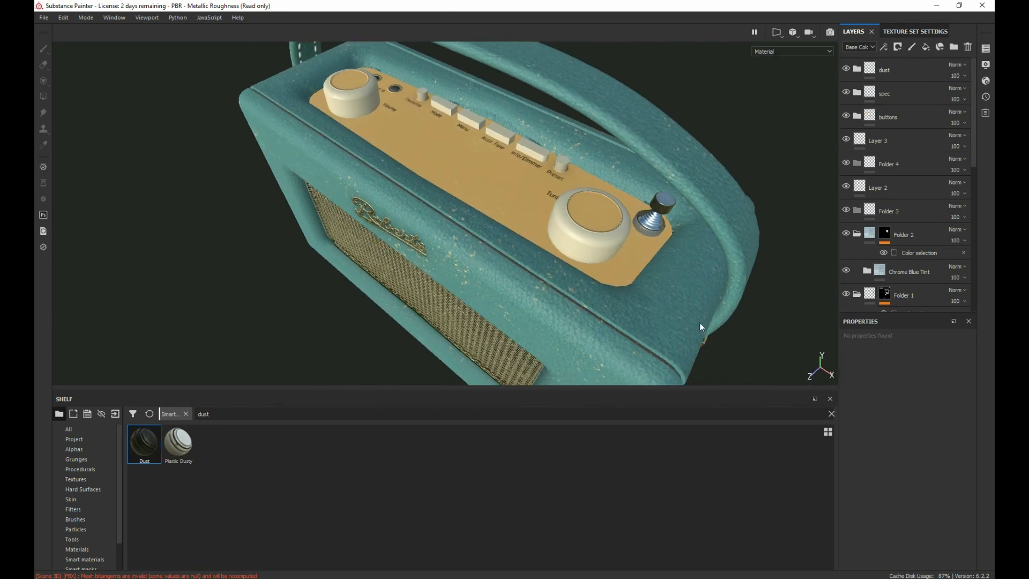
Step: Add a color selection mask to the dust folder, using the World Space Normals map as its ID mask
{"action": "right_click", "coordinate": [909, 69]}
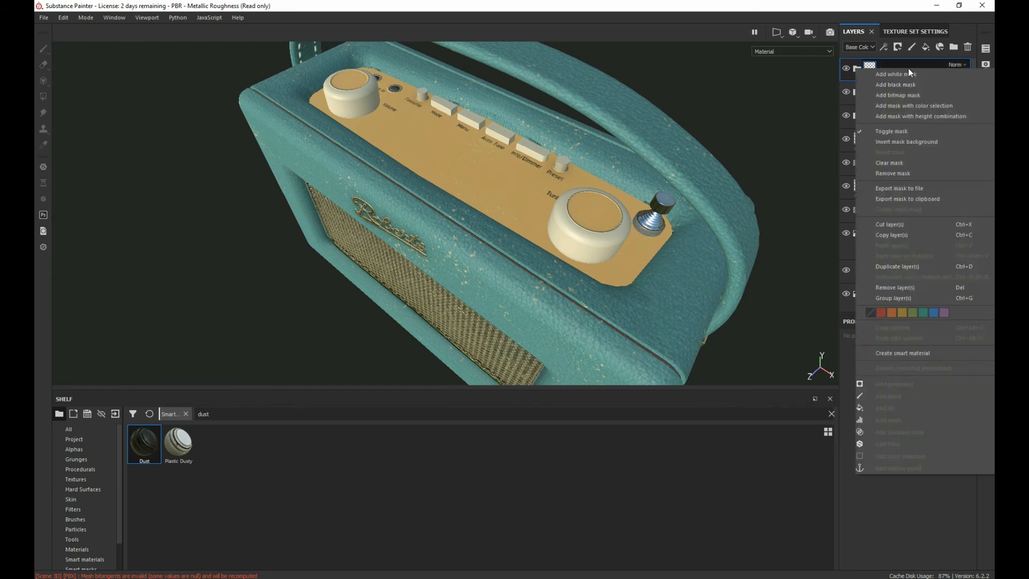
{"action": "left_click", "coordinate": [903, 105]}
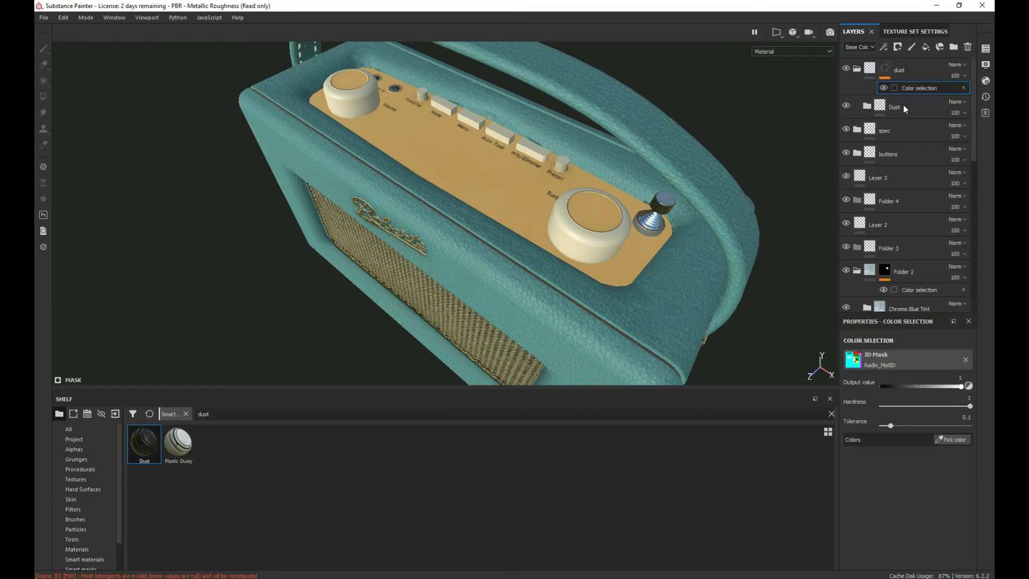
{"action": "left_click", "coordinate": [854, 362]}
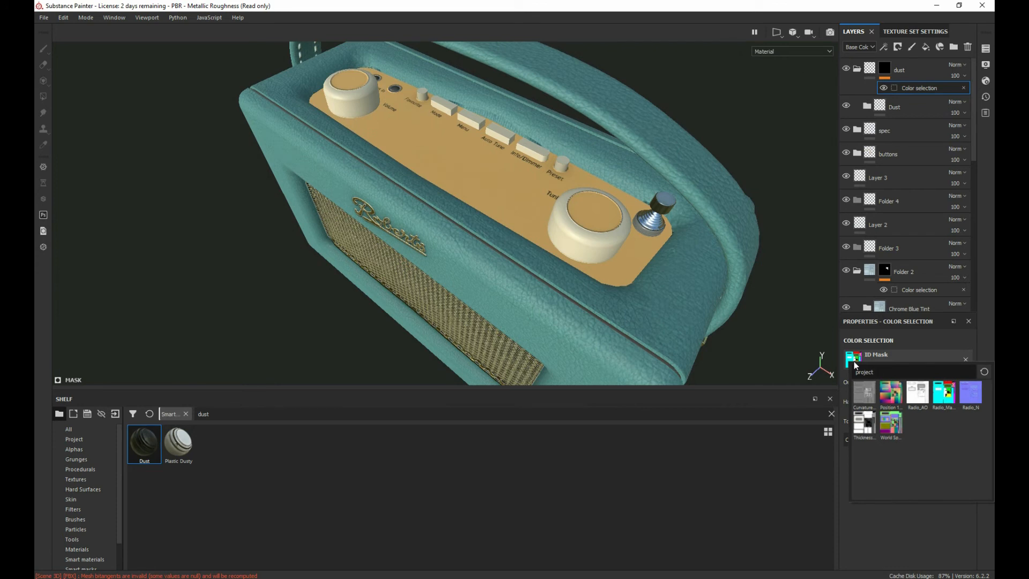
{"action": "left_click", "coordinate": [894, 426]}
Step: Examine the radio in the World space normal display, then return to the Material display
{"action": "left_click", "coordinate": [811, 50]}
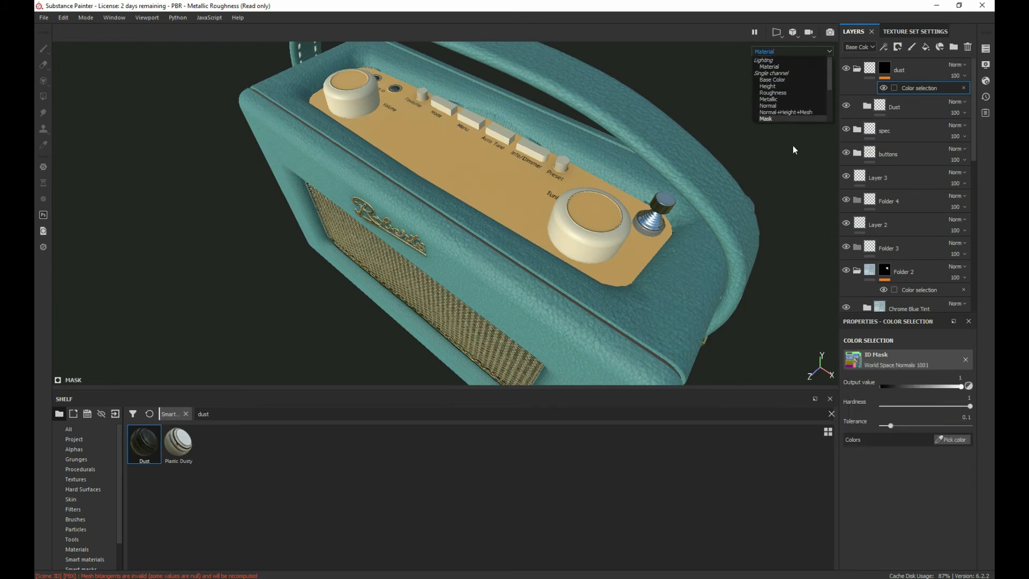
{"action": "scroll", "coordinate": [799, 109], "scroll_direction": "down", "scroll_amount": 3}
{"action": "left_click", "coordinate": [797, 80]}
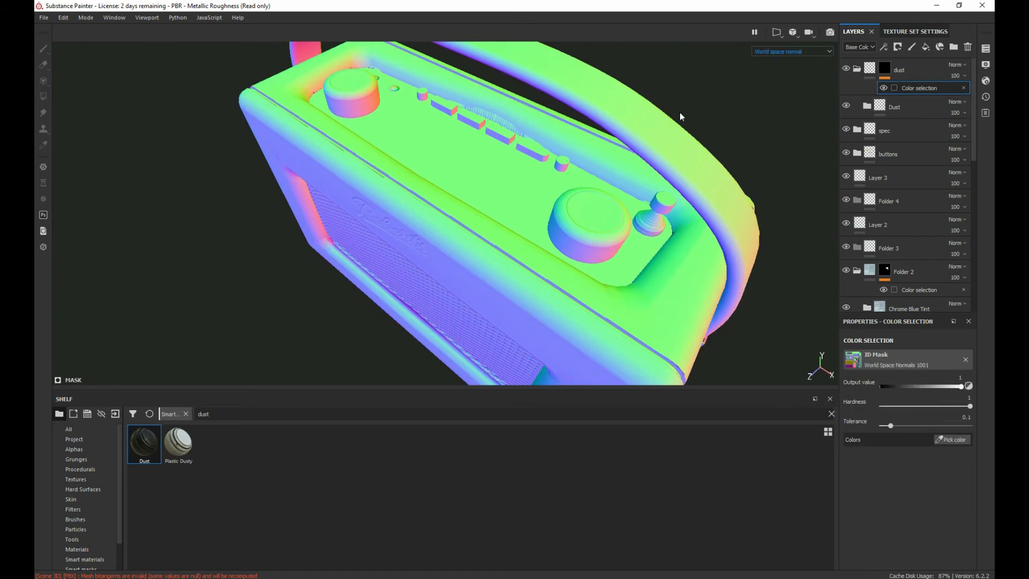
{"action": "left_click_drag", "start_coordinate": [516, 206], "coordinate": [478, 238], "text": "alt"}
{"action": "scroll", "coordinate": [480, 192], "scroll_direction": "up", "scroll_amount": 3}
{"action": "scroll", "coordinate": [481, 192], "scroll_direction": "down", "scroll_amount": 5}
{"action": "right_click_drag", "start_coordinate": [478, 237], "coordinate": [568, 268], "text": "alt"}
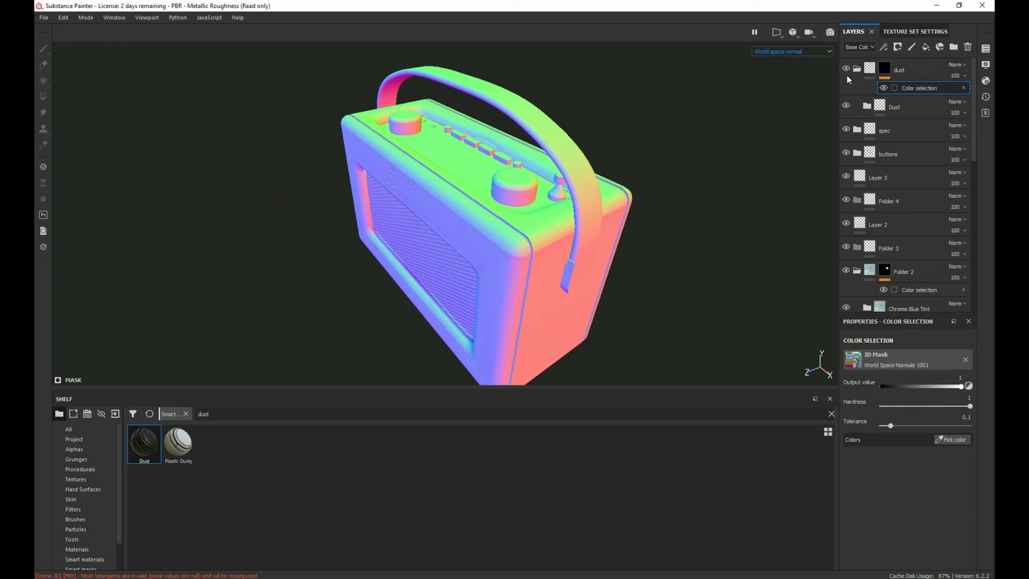
{"action": "left_click", "coordinate": [817, 54]}
{"action": "left_click", "coordinate": [768, 67]}
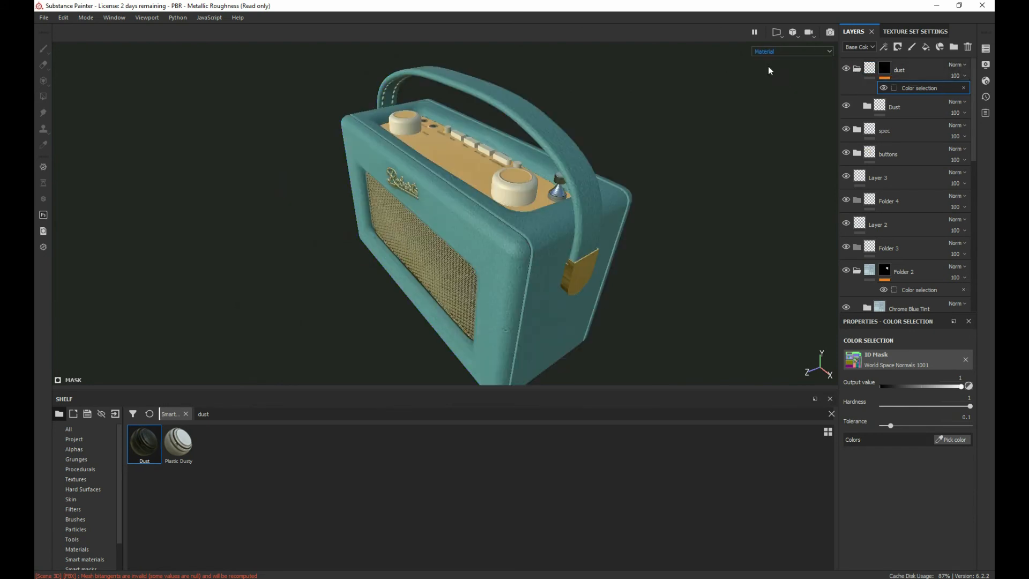
{"action": "left_click_drag", "start_coordinate": [536, 144], "coordinate": [538, 178], "text": "alt"}
{"action": "right_click_drag", "start_coordinate": [539, 178], "coordinate": [598, 212], "text": "alt"}
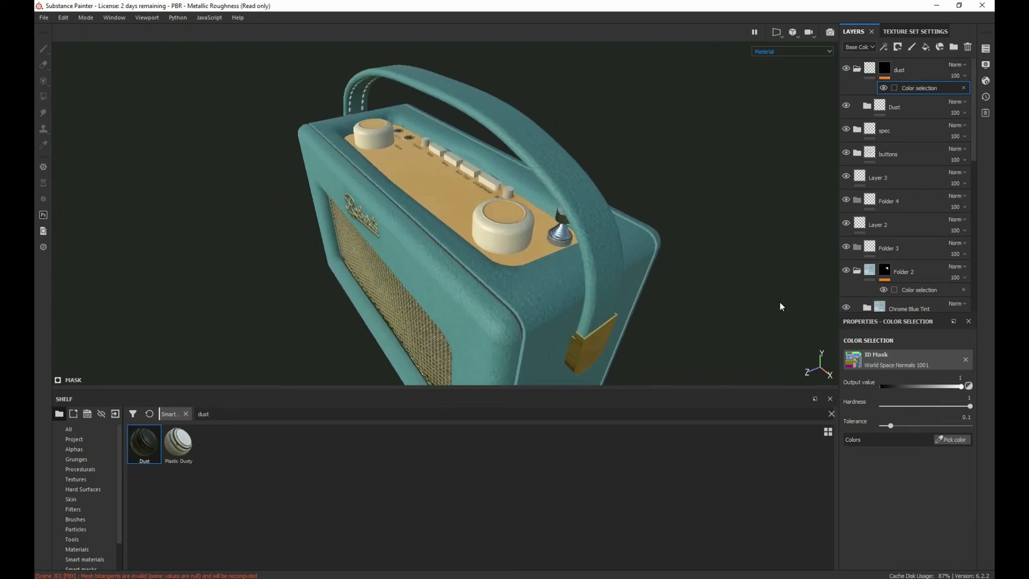
Step: Pick the upward-facing green, R 128, G 255, B 128, for the dust mask and set hardness to 0 and tolerance to 0.65
{"action": "left_click", "coordinate": [887, 358]}
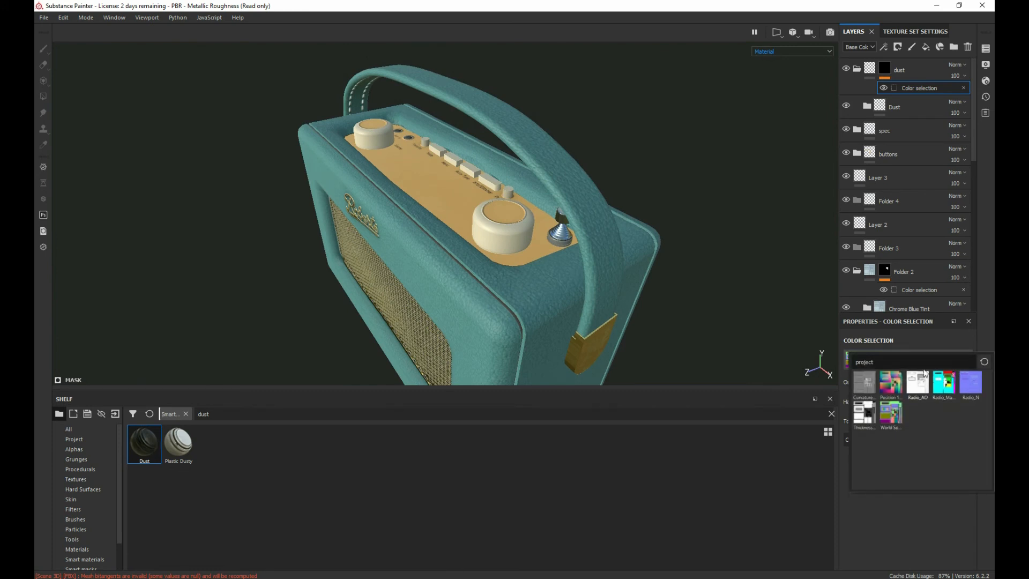
{"action": "left_click", "coordinate": [891, 418]}
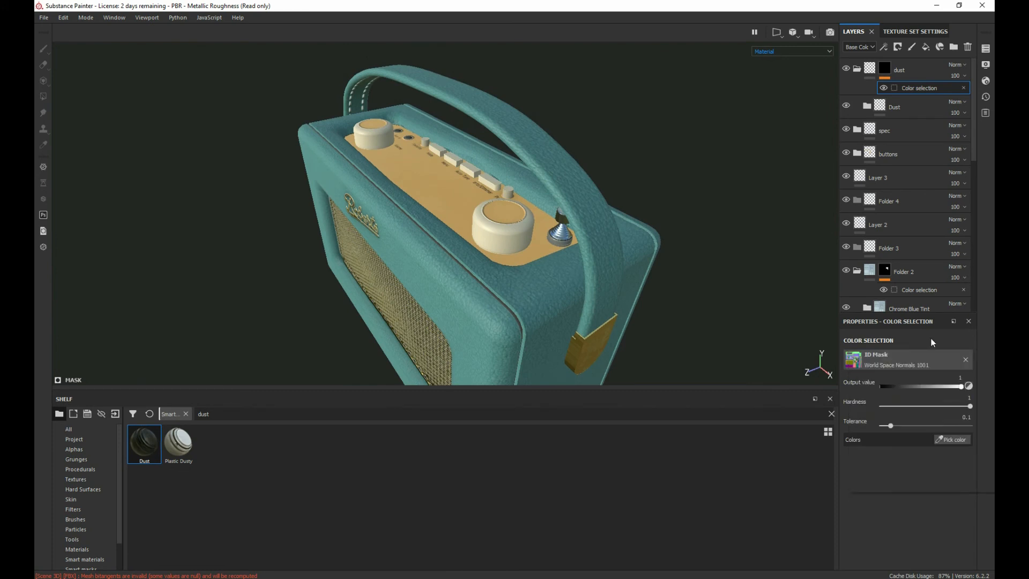
{"action": "left_click", "coordinate": [942, 439]}
{"action": "left_click", "coordinate": [446, 180]}
{"action": "left_click_drag", "start_coordinate": [413, 187], "coordinate": [612, 290], "text": "alt"}
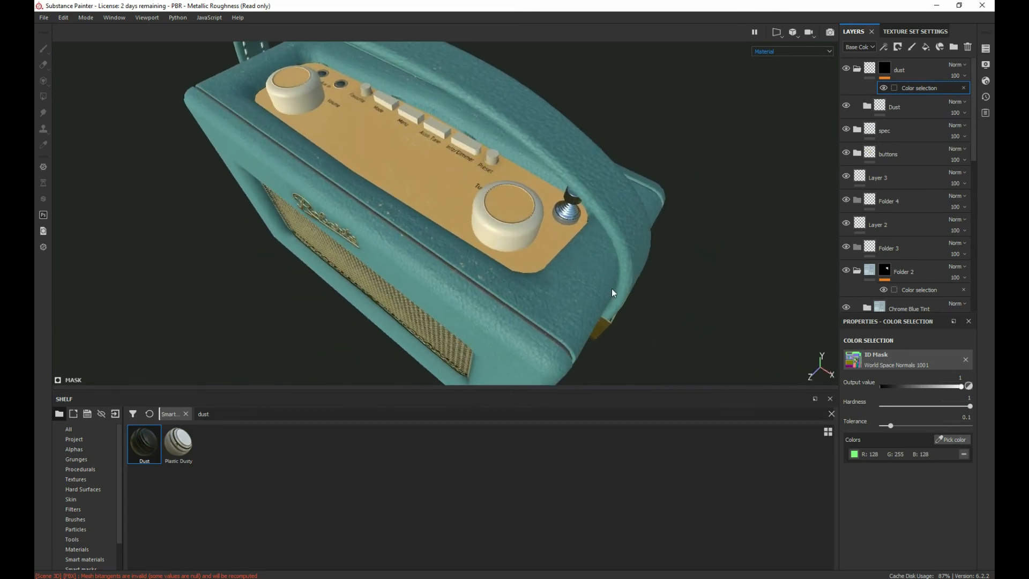
{"action": "left_click_drag", "start_coordinate": [888, 426], "coordinate": [803, 410]}
{"action": "left_click_drag", "start_coordinate": [422, 224], "coordinate": [677, 261], "text": "alt"}
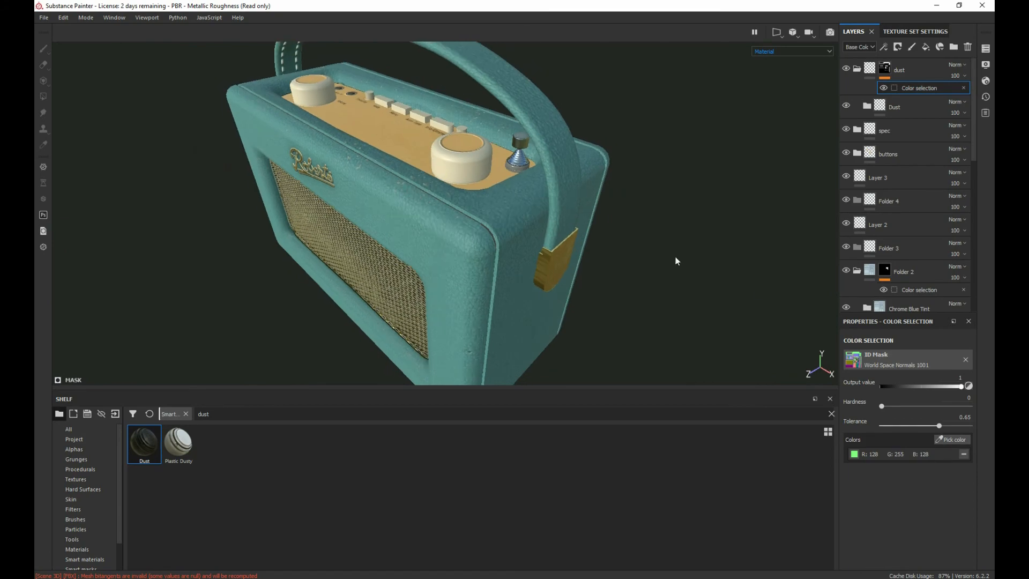
Step: Inspect the masked dust across the radio's front, top and side
{"action": "left_click_drag", "start_coordinate": [416, 210], "coordinate": [445, 176], "text": "alt"}
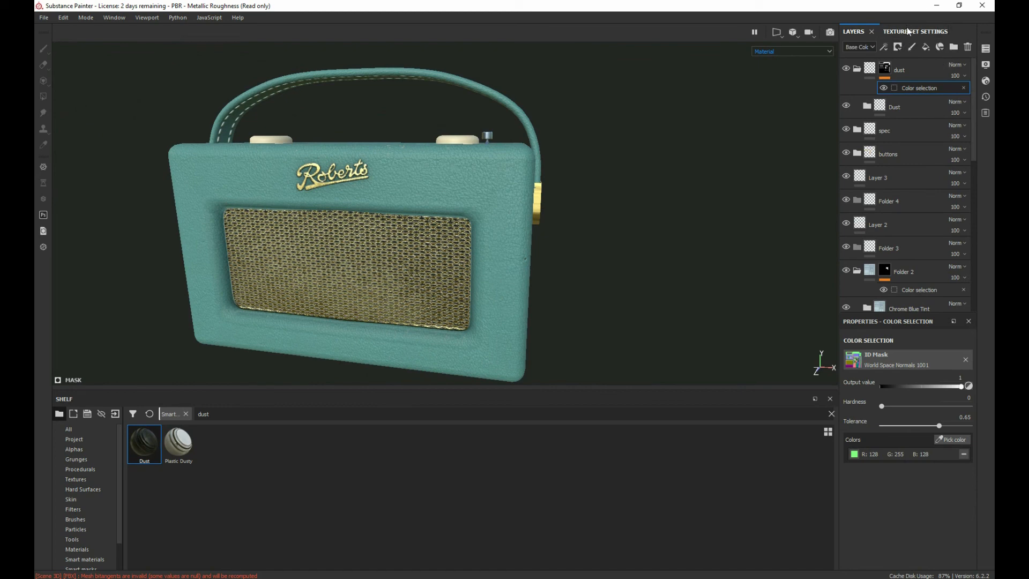
{"action": "left_click_drag", "start_coordinate": [468, 175], "coordinate": [507, 185], "text": "alt"}
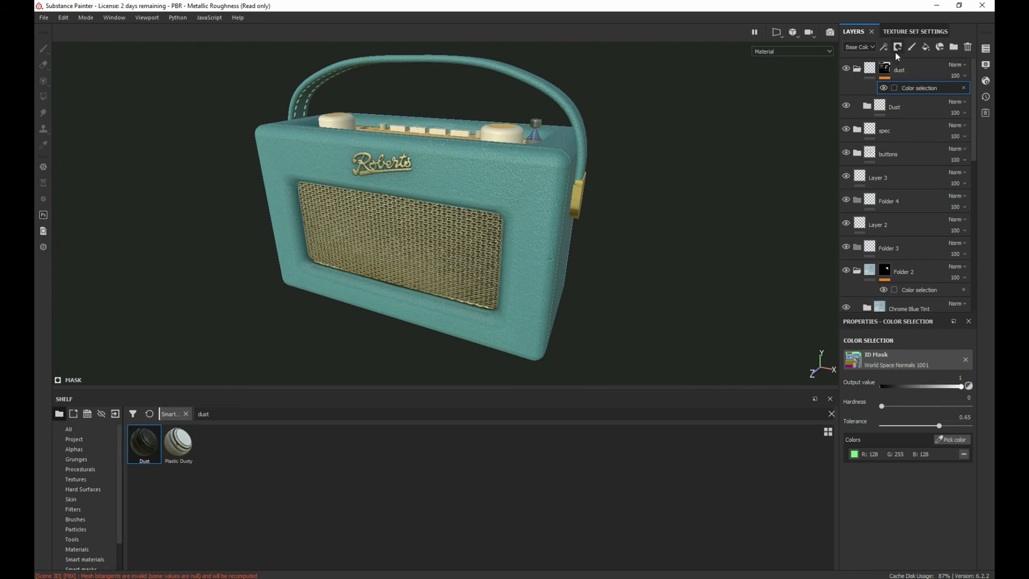
{"action": "left_click_drag", "start_coordinate": [595, 145], "coordinate": [606, 172], "text": "alt"}
{"action": "scroll", "coordinate": [540, 191], "scroll_direction": "down", "scroll_amount": 3}
{"action": "scroll", "coordinate": [540, 190], "scroll_direction": "up", "scroll_amount": 3}
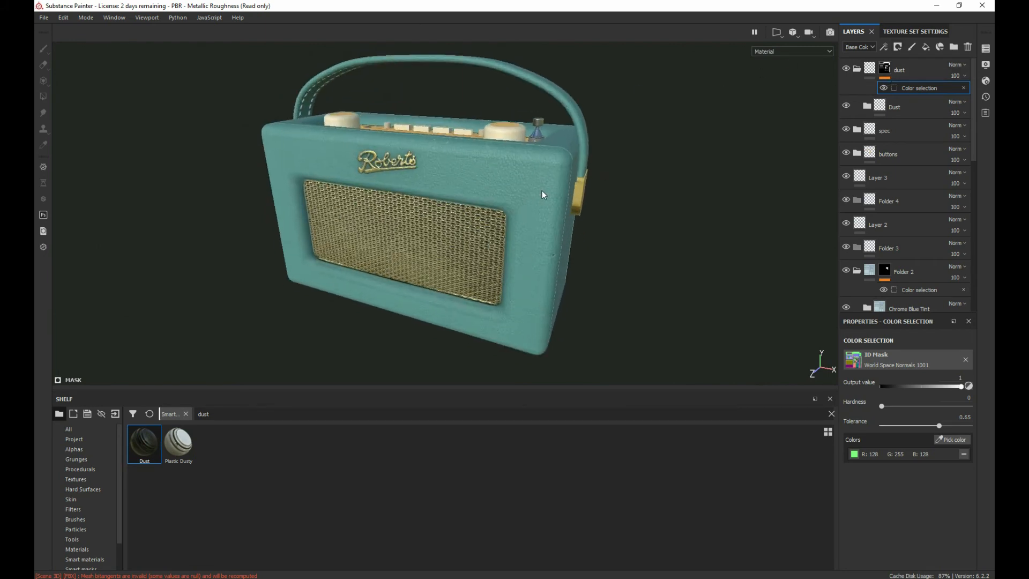
{"action": "middle_click_drag", "start_coordinate": [498, 212], "coordinate": [540, 243], "text": "alt"}
{"action": "left_click_drag", "start_coordinate": [541, 243], "coordinate": [480, 222], "text": "alt"}
{"action": "right_click_drag", "start_coordinate": [479, 221], "coordinate": [643, 243], "text": "alt"}
{"action": "middle_click_drag", "start_coordinate": [496, 211], "coordinate": [491, 241], "text": "alt"}
{"action": "right_click_drag", "start_coordinate": [491, 241], "coordinate": [563, 292], "text": "alt"}
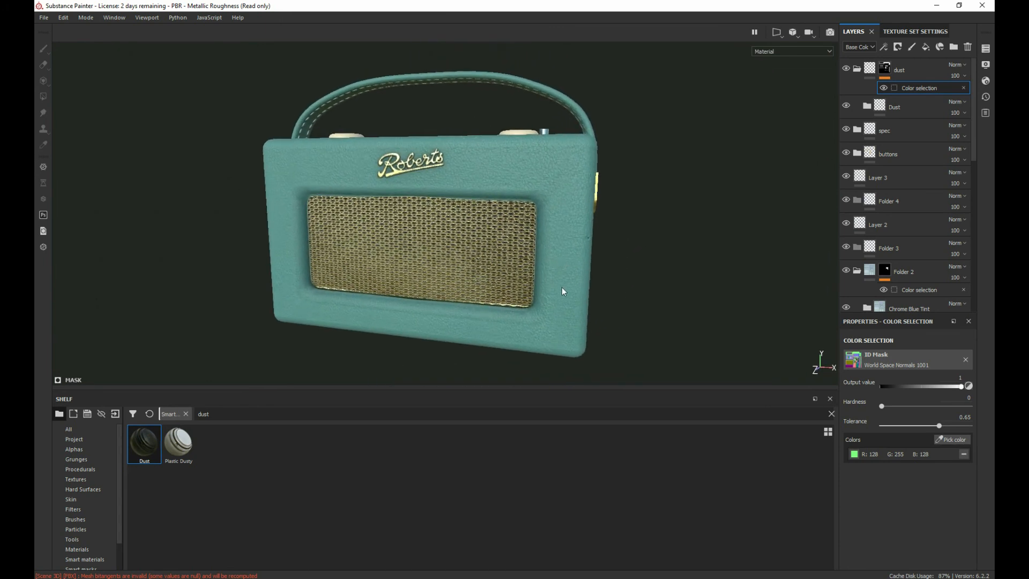
{"action": "middle_click_drag", "start_coordinate": [531, 274], "coordinate": [532, 270], "text": "alt"}
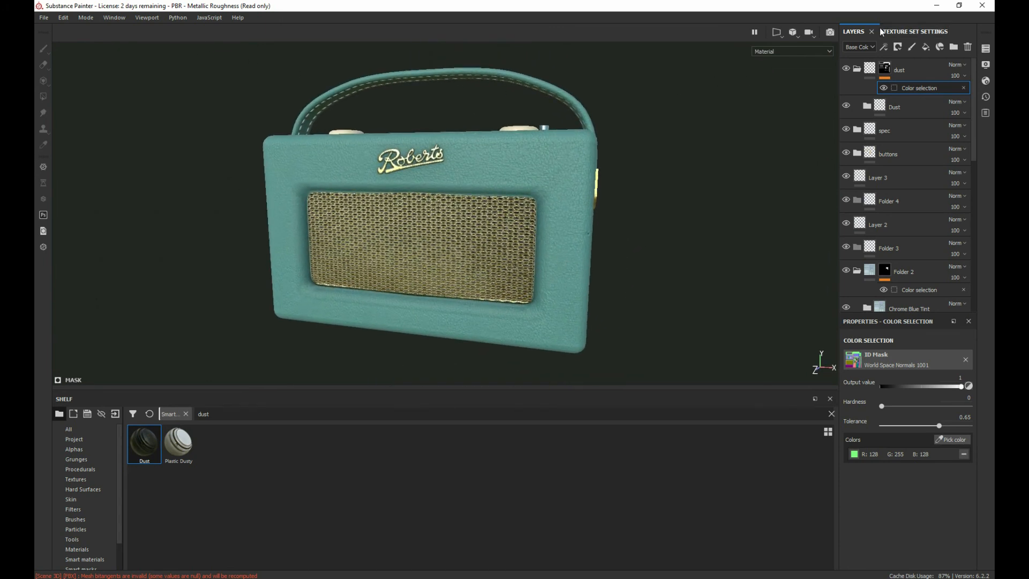
Step: Set the texture set's size to 4096
{"action": "left_click", "coordinate": [915, 34]}
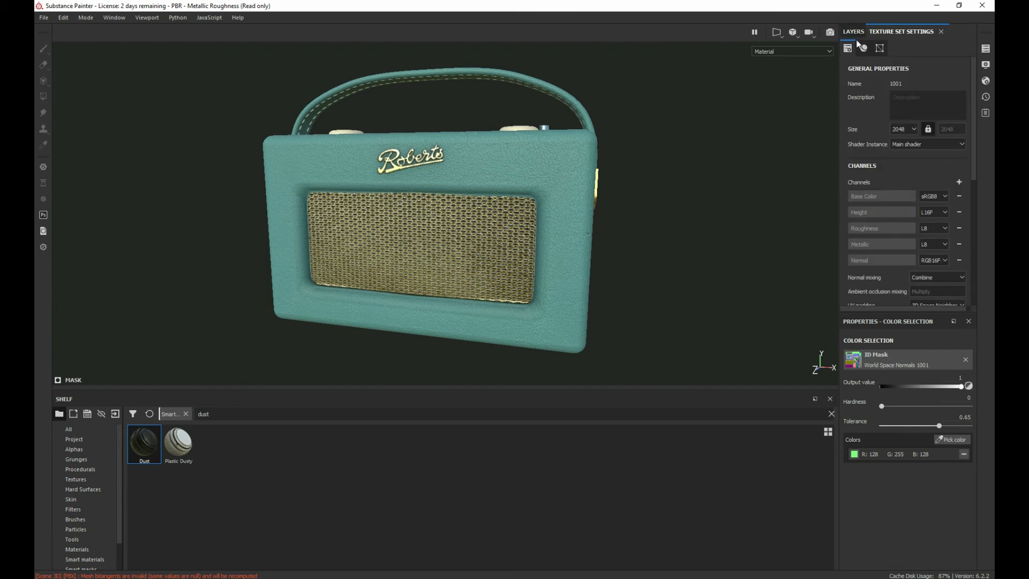
{"action": "left_click", "coordinate": [915, 129]}
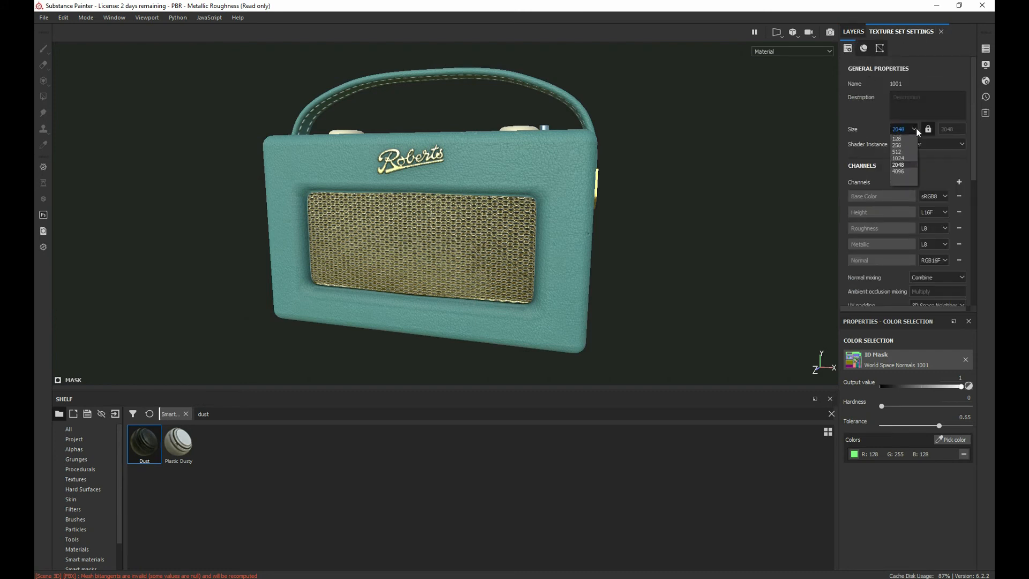
{"action": "left_click", "coordinate": [903, 171]}
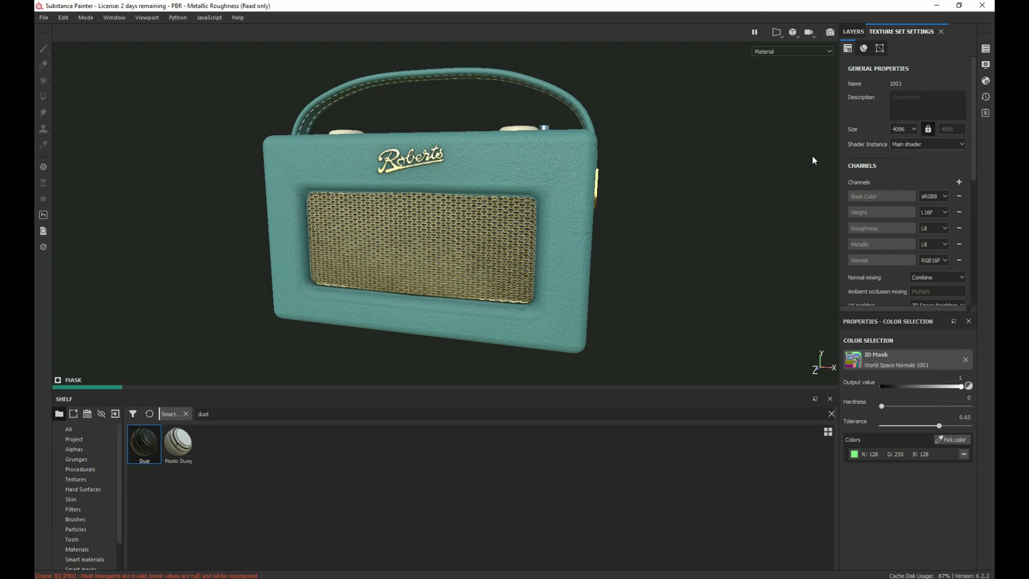
{"action": "left_click", "coordinate": [898, 146]}
{"action": "left_click", "coordinate": [896, 146]}
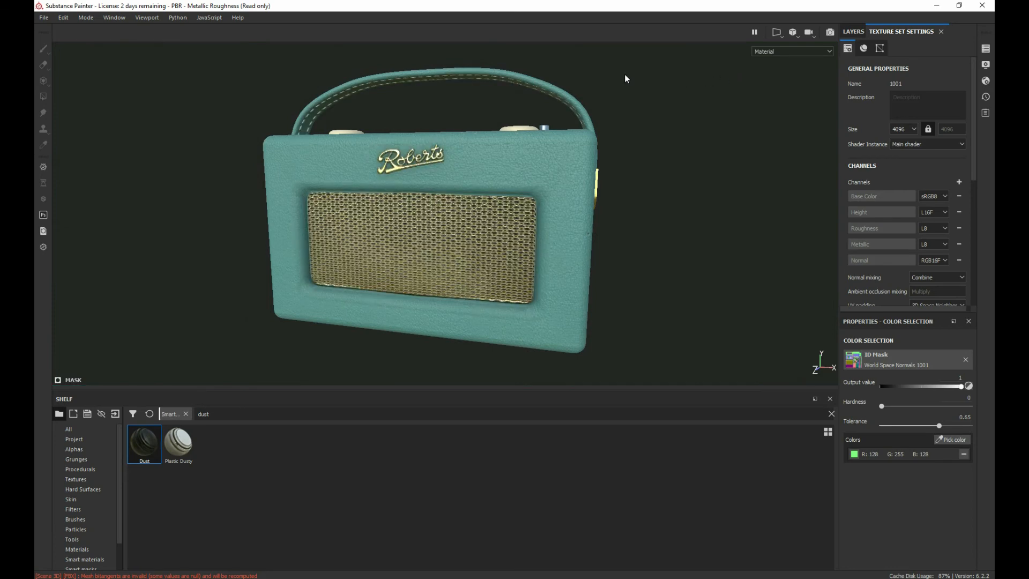
Step: Set the main shader's quality to Ultra (256 spp) and close the shader settings
{"action": "left_click_drag", "start_coordinate": [660, 140], "coordinate": [627, 176], "text": "alt"}
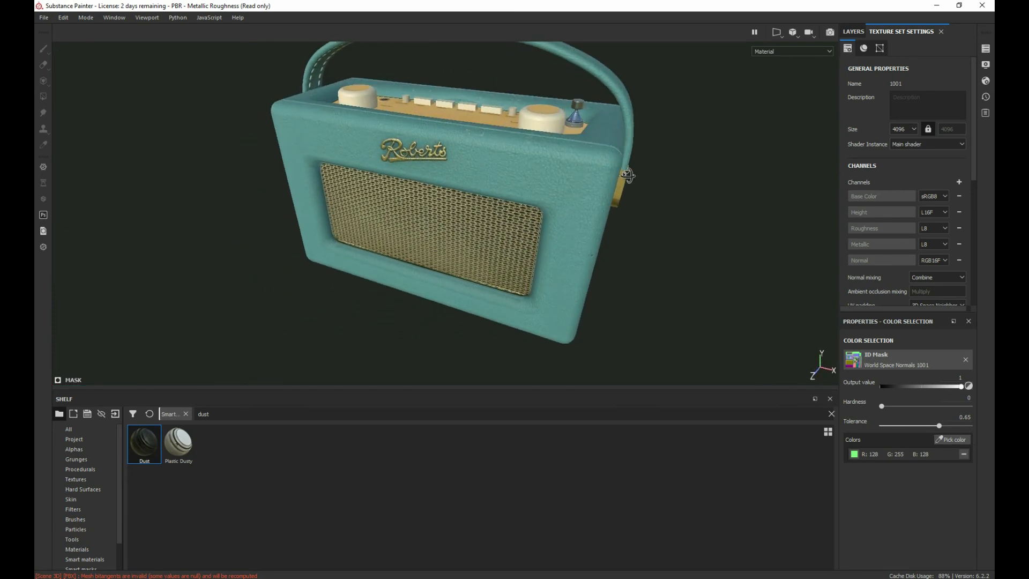
{"action": "left_click_drag", "start_coordinate": [683, 272], "coordinate": [657, 258], "text": "alt"}
{"action": "right_click_drag", "start_coordinate": [748, 210], "coordinate": [756, 203], "text": "alt"}
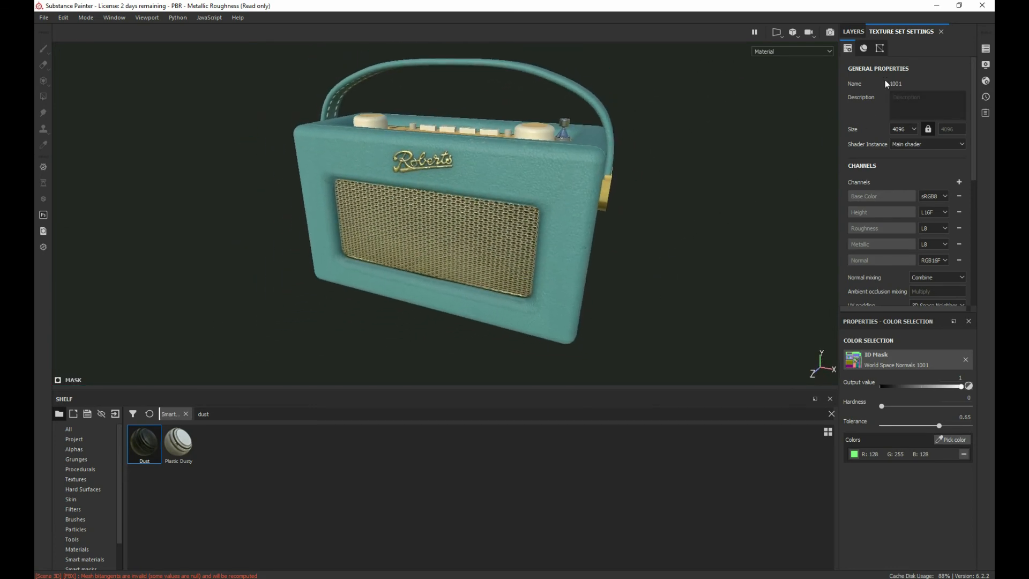
{"action": "left_click", "coordinate": [987, 116]}
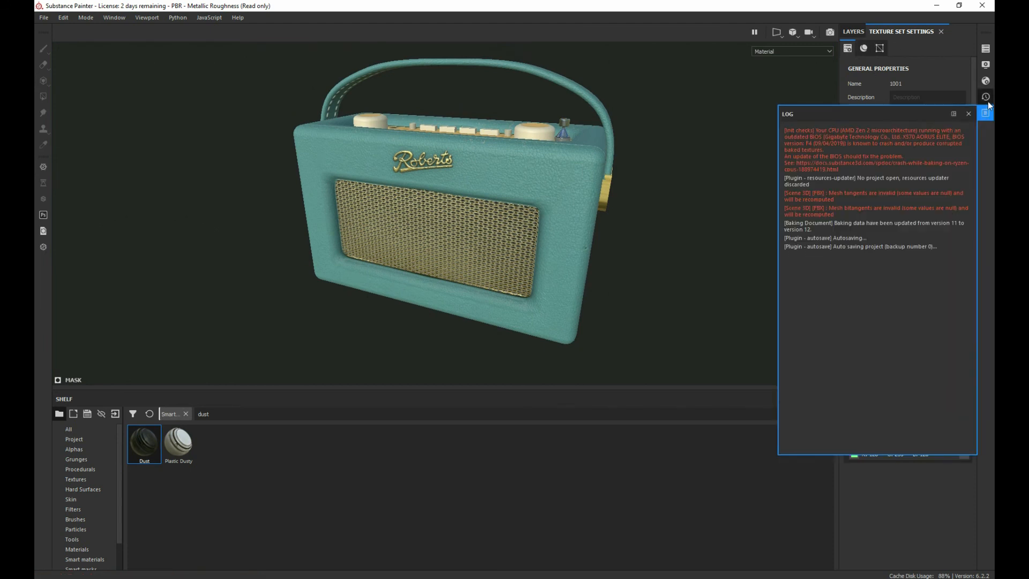
{"action": "left_click", "coordinate": [988, 98]}
{"action": "left_click", "coordinate": [988, 81]}
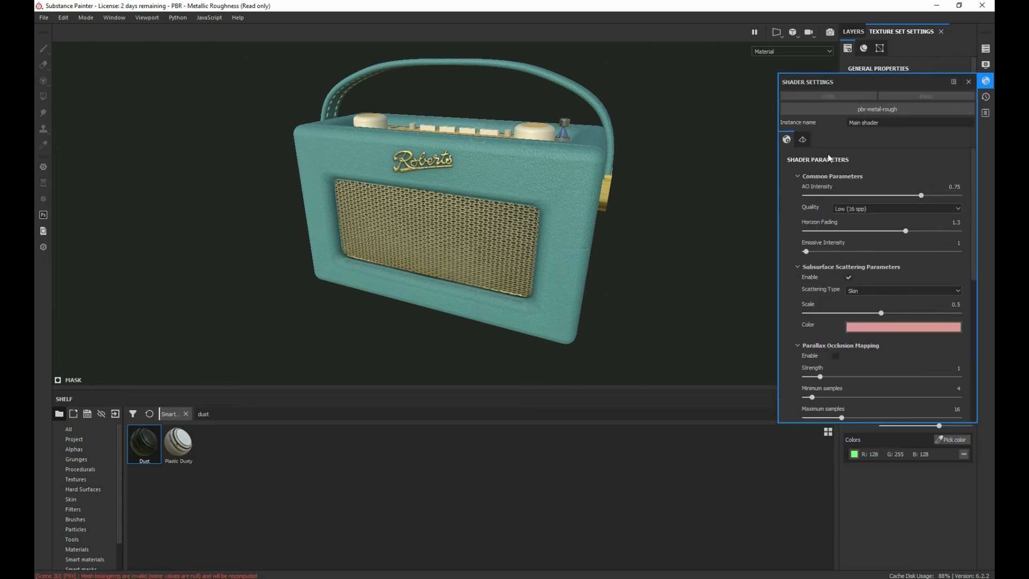
{"action": "left_click", "coordinate": [866, 208]}
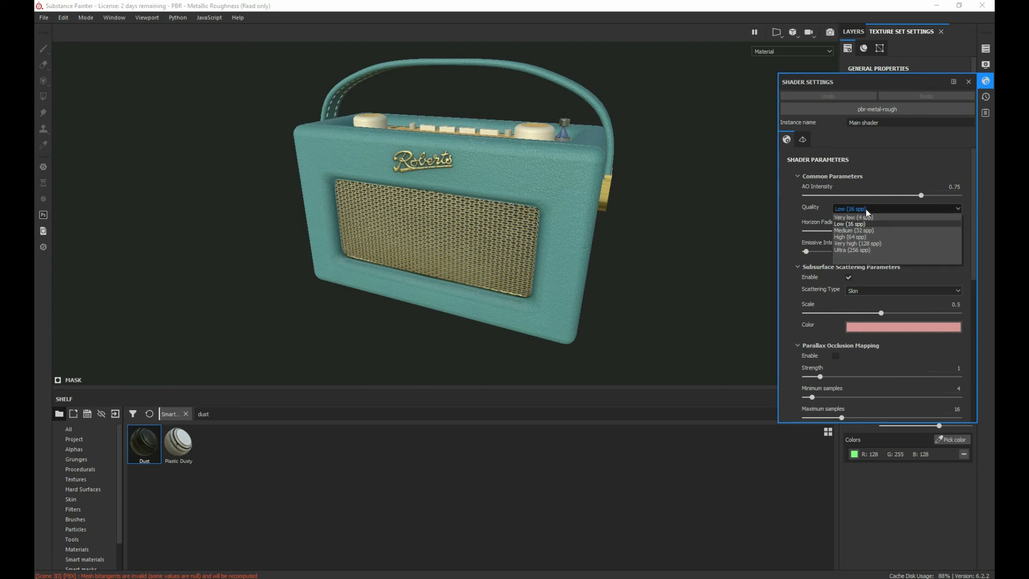
{"action": "left_click", "coordinate": [850, 250]}
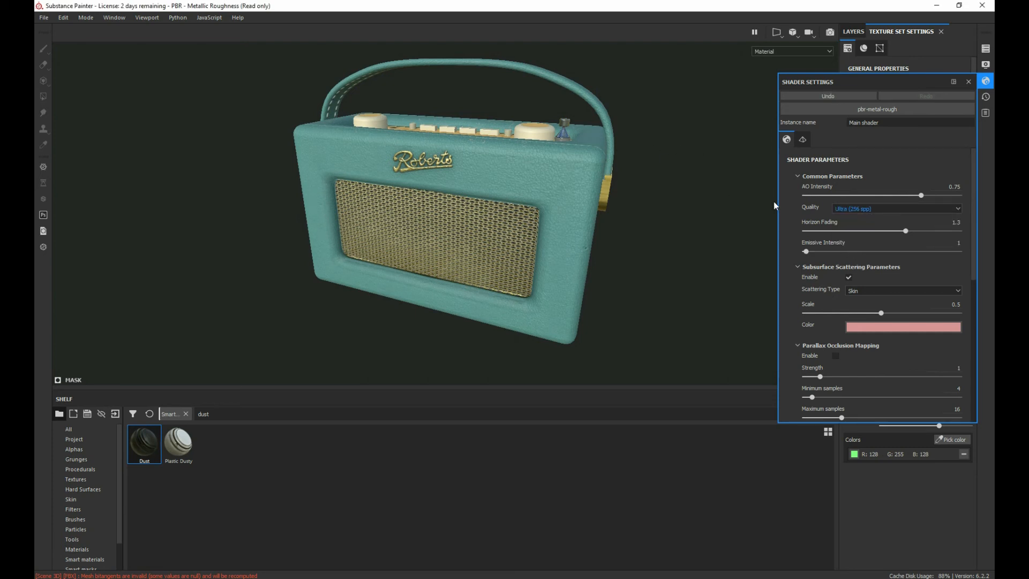
{"action": "left_click", "coordinate": [968, 81]}
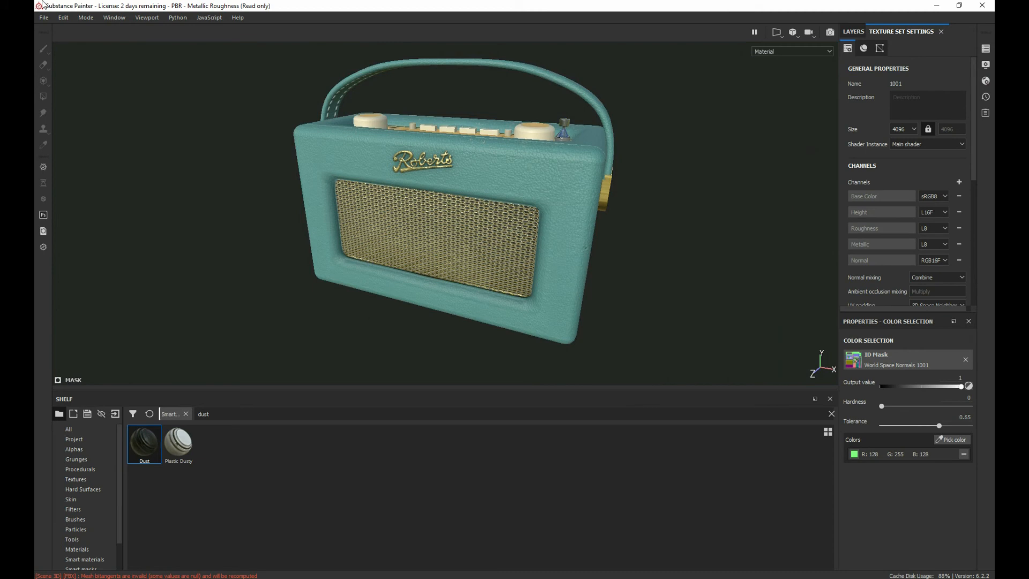
Step: Switch the project from painting to rendering mode
{"action": "left_click", "coordinate": [82, 17]}
{"action": "left_click", "coordinate": [85, 38]}
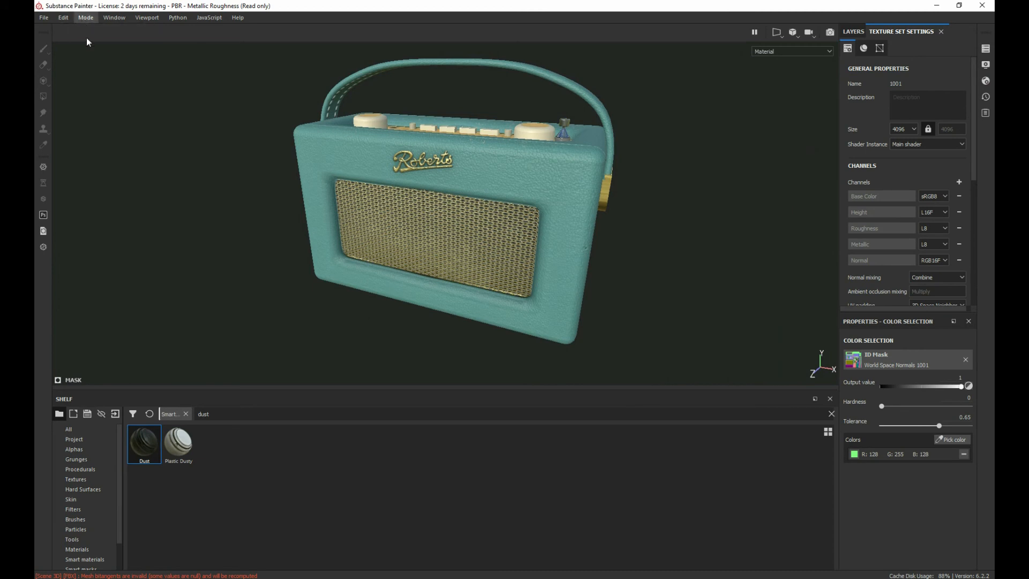
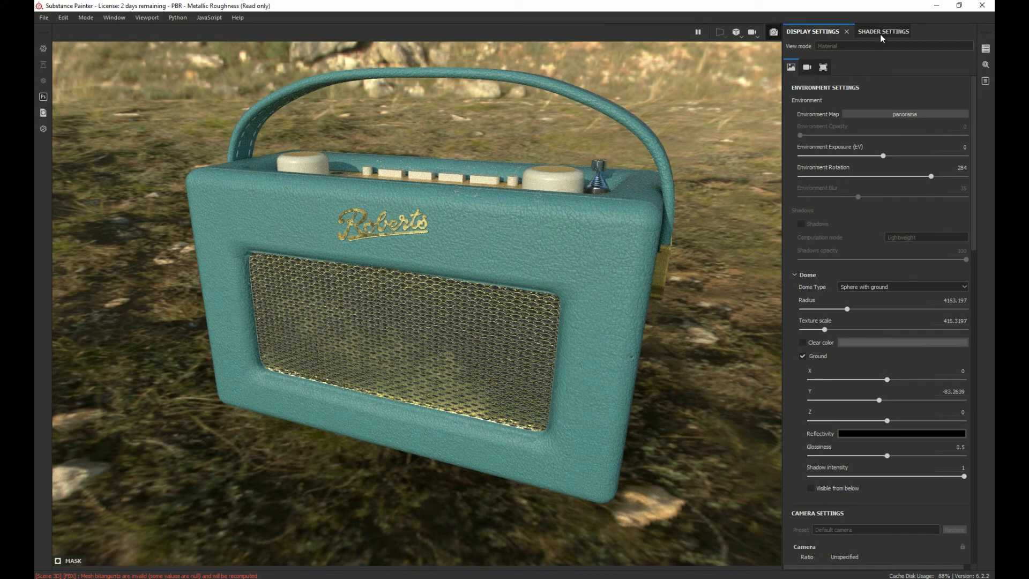
Step: Set the Iray renderer's maximum render time to 30 seconds
{"action": "left_click", "coordinate": [984, 48]}
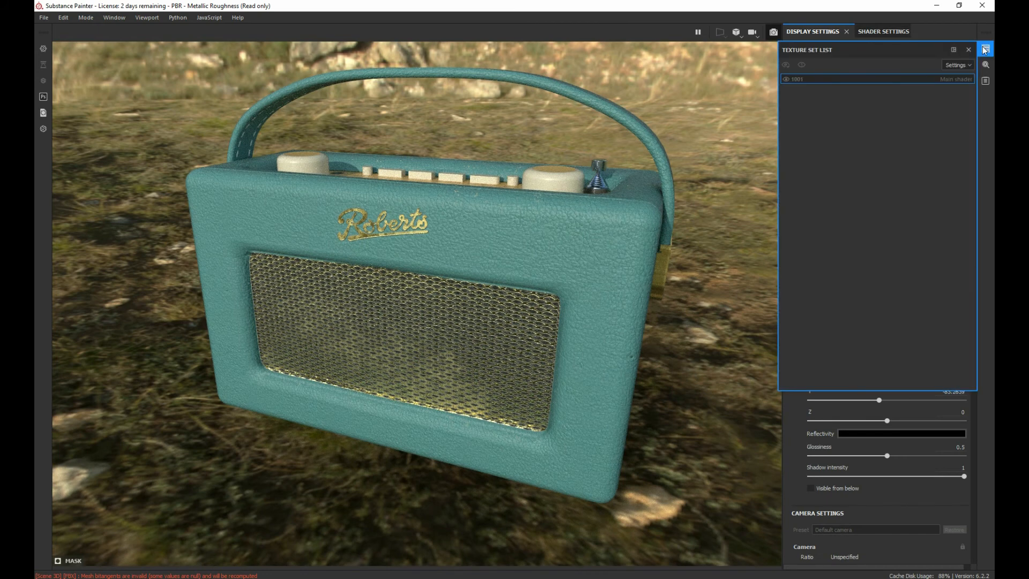
{"action": "left_click", "coordinate": [986, 63]}
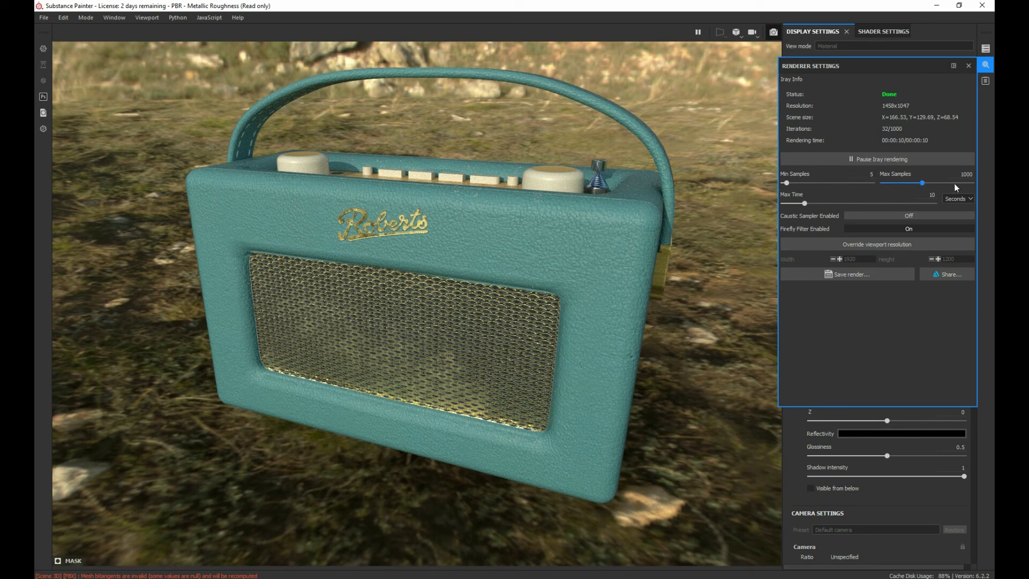
{"action": "double_click", "coordinate": [932, 195]}
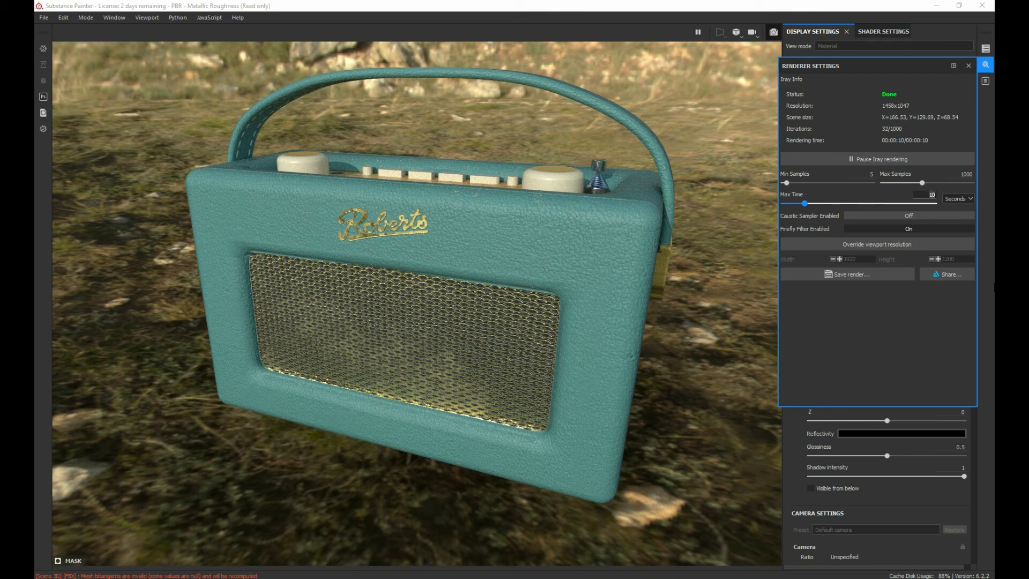
{"action": "type", "text": "30"}
{"action": "key", "text": "Return"}
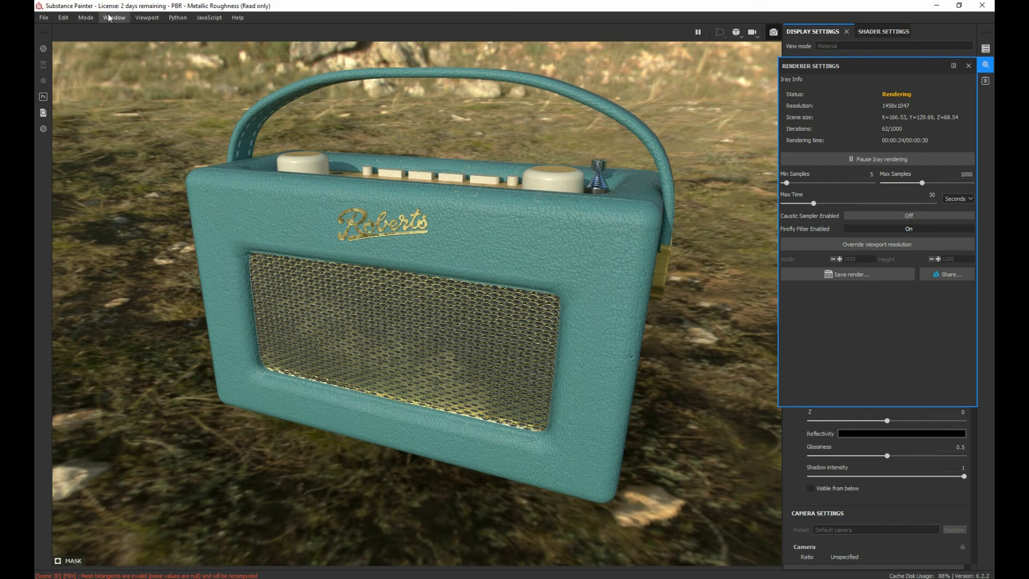
Step: Try the radio render in orthographic view and switch back to perspective view
{"action": "left_click", "coordinate": [735, 33]}
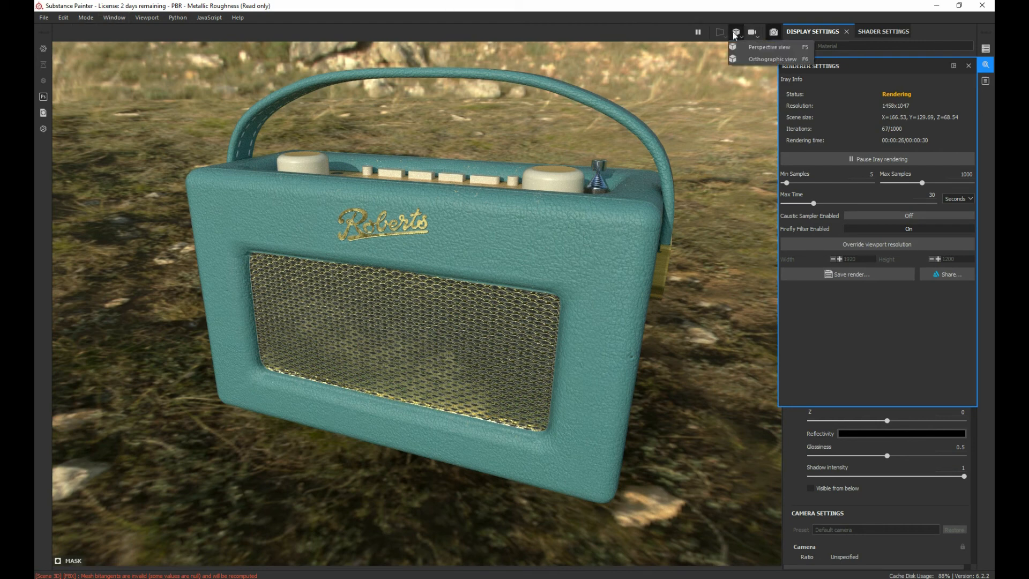
{"action": "left_click", "coordinate": [764, 59]}
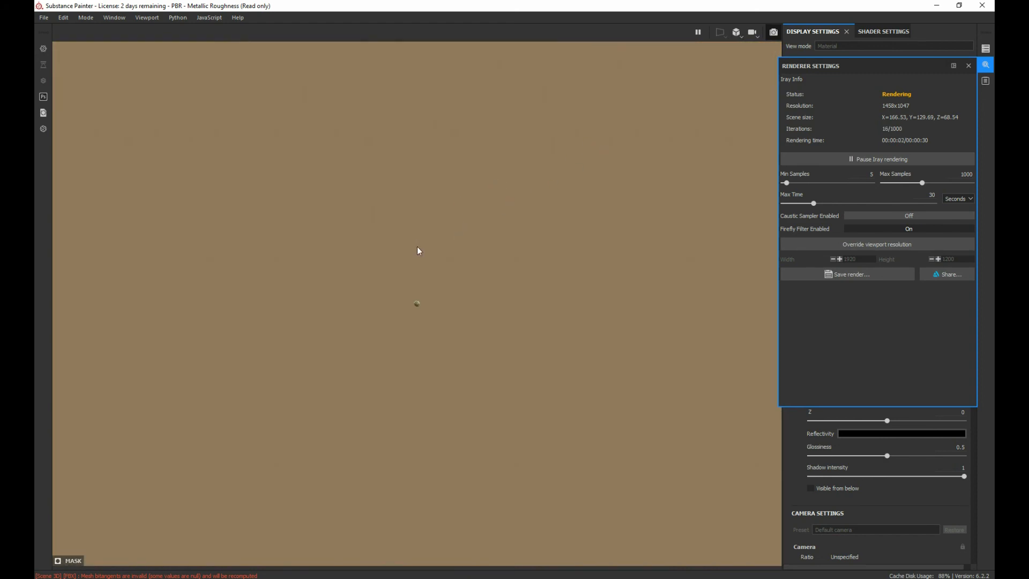
{"action": "scroll", "coordinate": [417, 247], "scroll_direction": "down", "scroll_amount": 3}
{"action": "scroll", "coordinate": [441, 273], "scroll_direction": "up", "scroll_amount": 5}
{"action": "scroll", "coordinate": [437, 274], "scroll_direction": "up", "scroll_amount": 5}
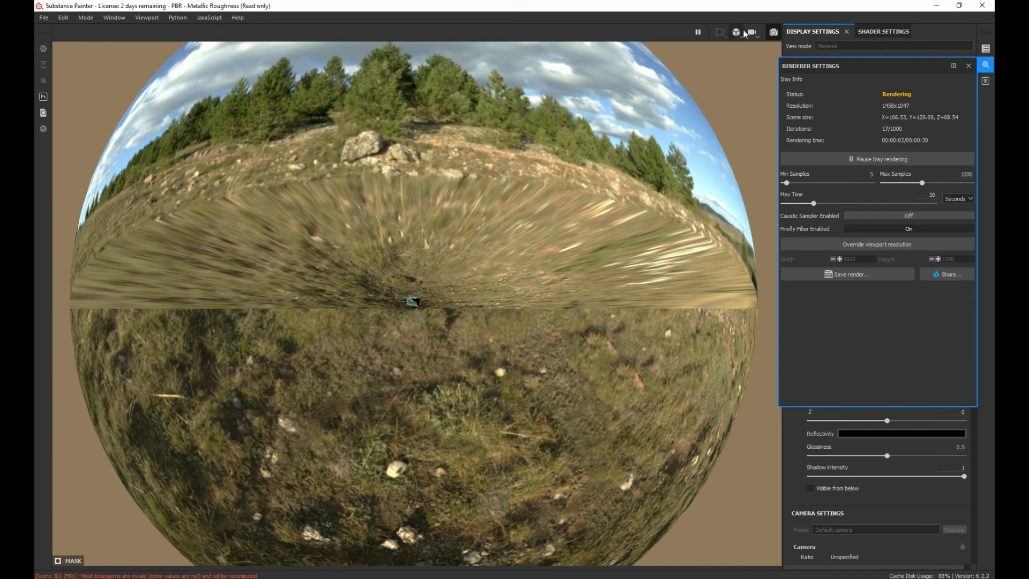
{"action": "left_click_drag", "start_coordinate": [434, 293], "coordinate": [419, 272], "text": "alt"}
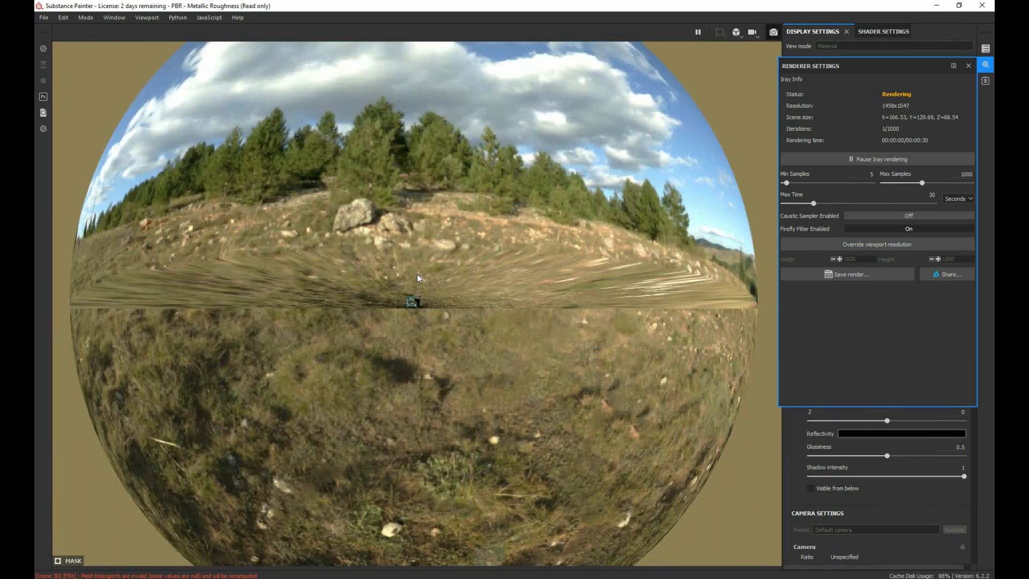
{"action": "scroll", "coordinate": [418, 275], "scroll_direction": "up", "scroll_amount": 5}
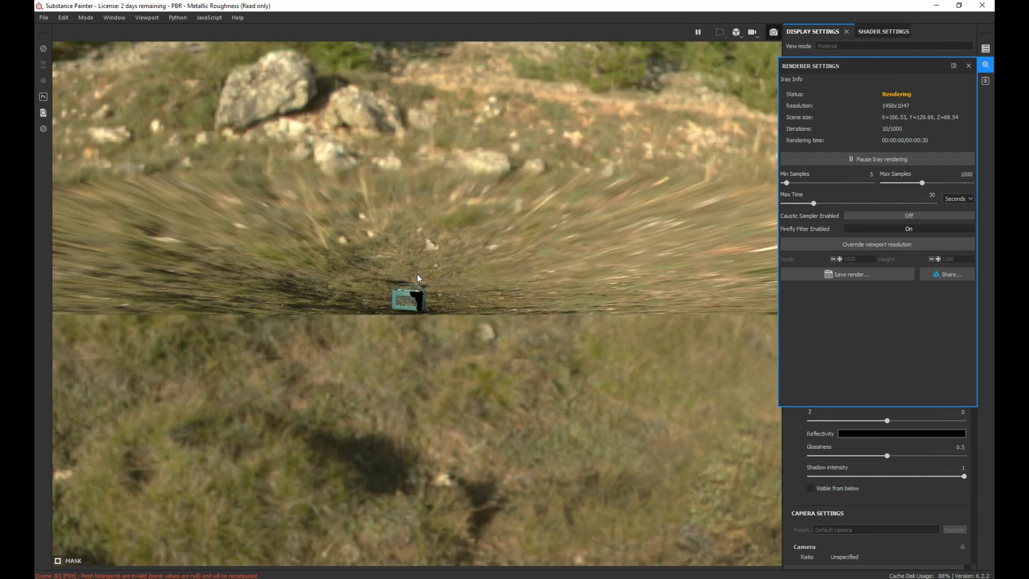
{"action": "left_click", "coordinate": [737, 32]}
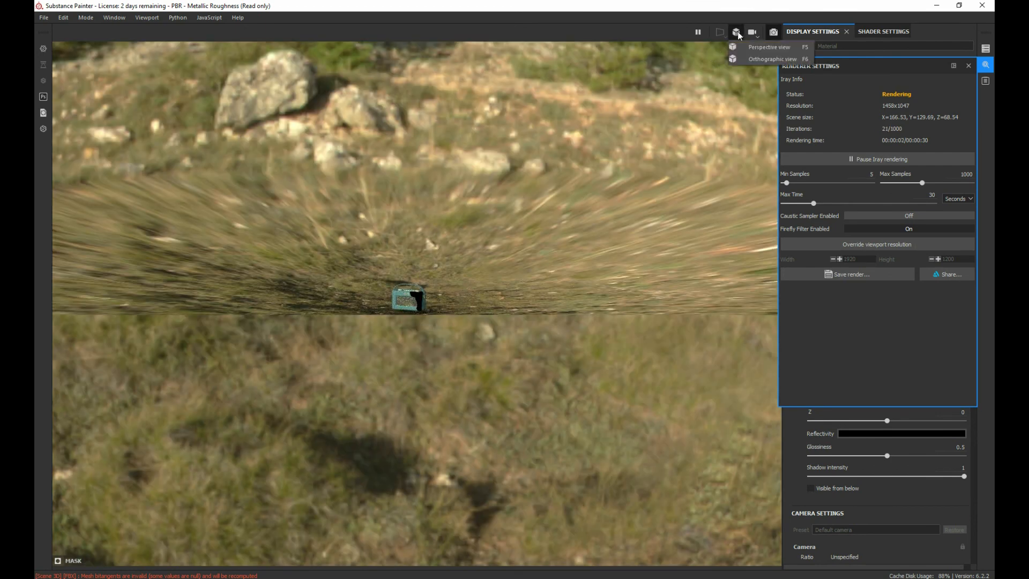
{"action": "left_click", "coordinate": [766, 47]}
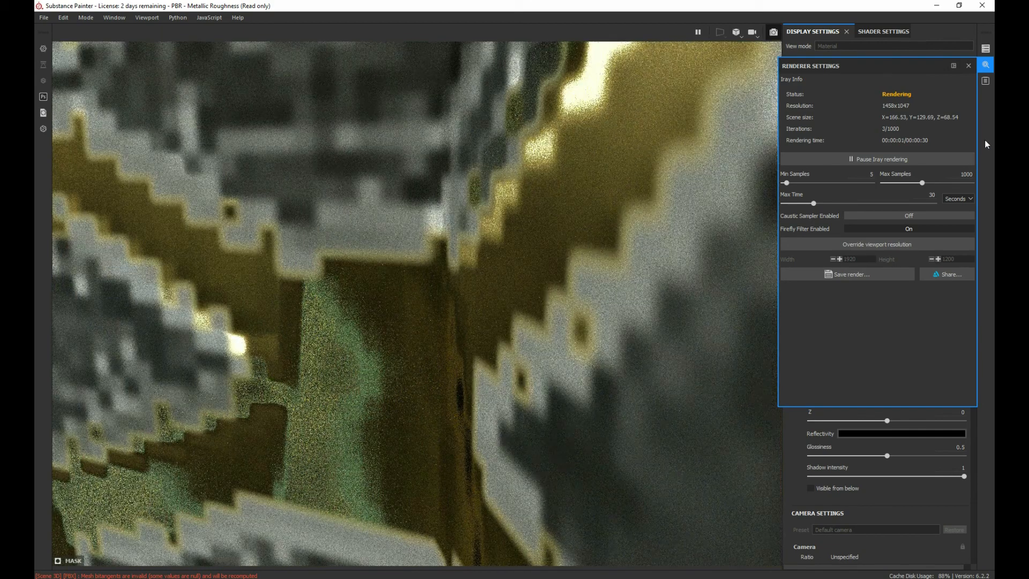
Step: Close the renderer settings and pull the camera back from the speaker grille until the whole radio is in view
{"action": "left_click", "coordinate": [969, 66]}
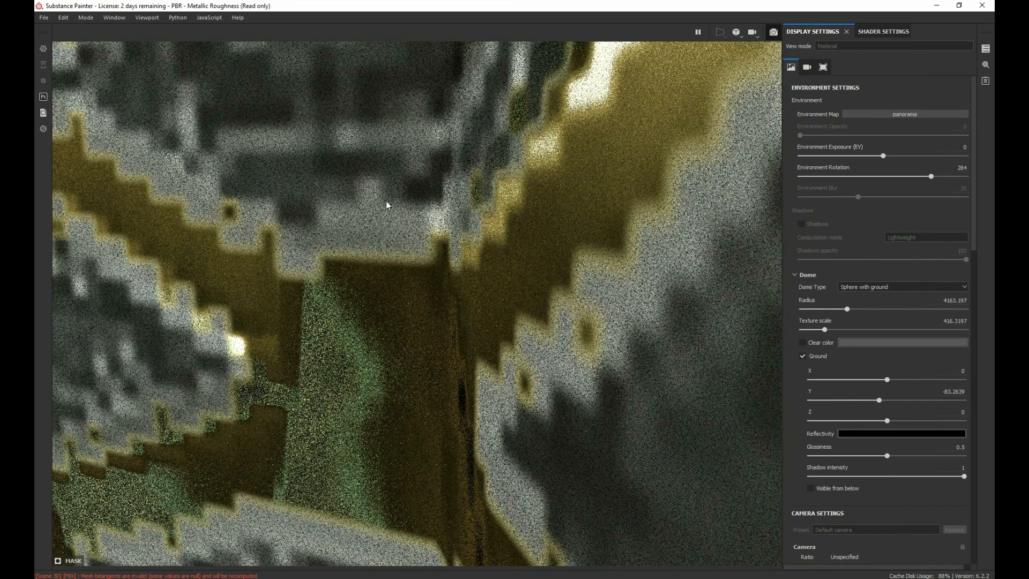
{"action": "scroll", "coordinate": [386, 202], "scroll_direction": "down", "scroll_amount": 3}
{"action": "scroll", "coordinate": [396, 186], "scroll_direction": "down", "scroll_amount": 2}
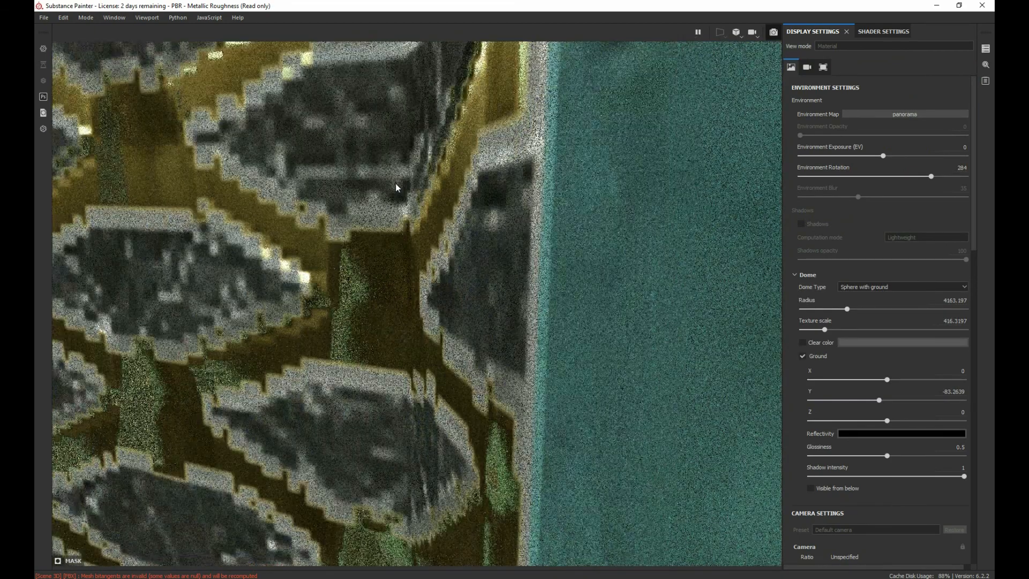
{"action": "scroll", "coordinate": [396, 186], "scroll_direction": "down", "scroll_amount": 2}
{"action": "scroll", "coordinate": [396, 183], "scroll_direction": "down", "scroll_amount": 2}
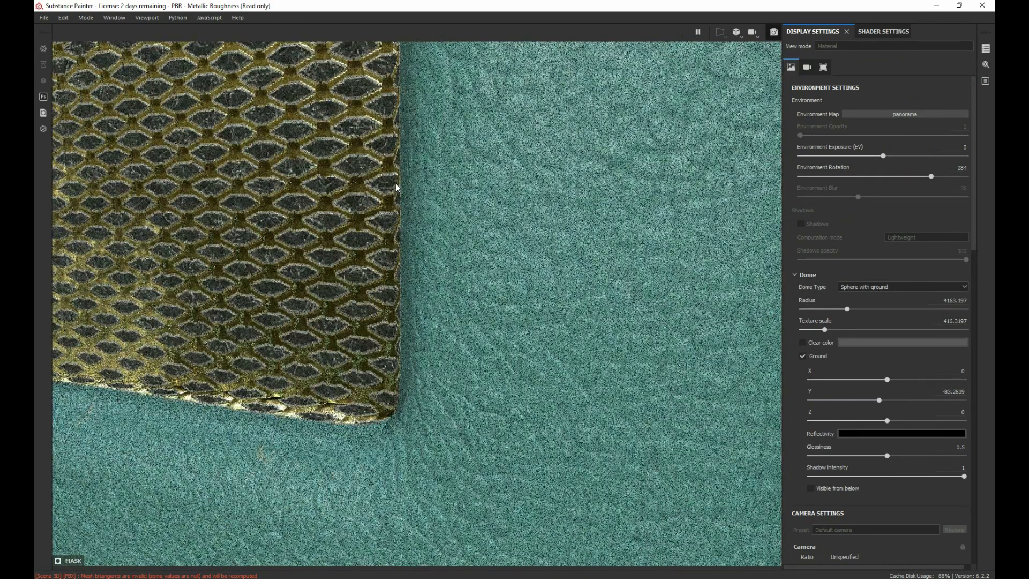
{"action": "scroll", "coordinate": [396, 183], "scroll_direction": "down", "scroll_amount": 6}
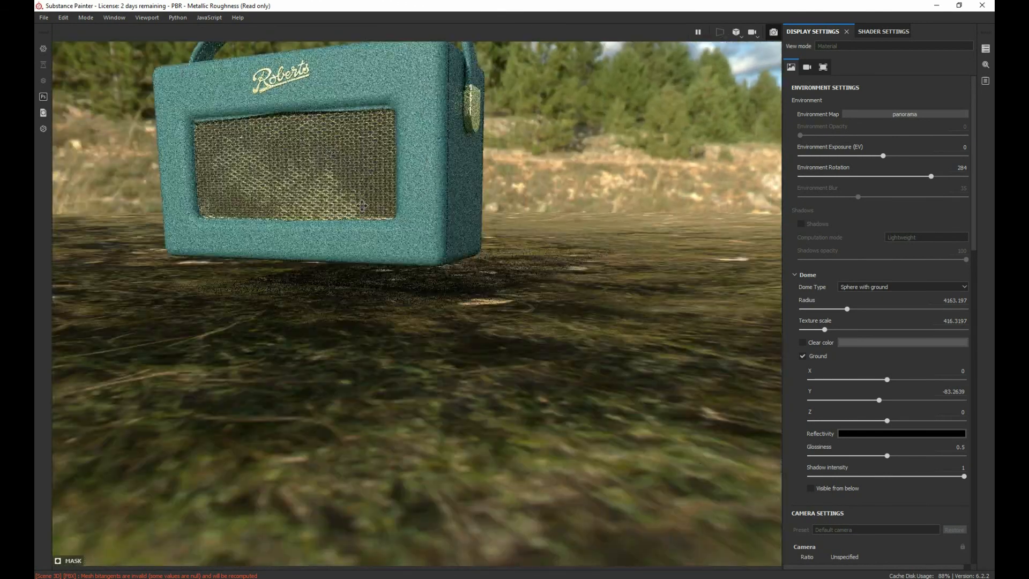
{"action": "middle_click_drag", "start_coordinate": [362, 205], "coordinate": [396, 266], "text": "alt"}
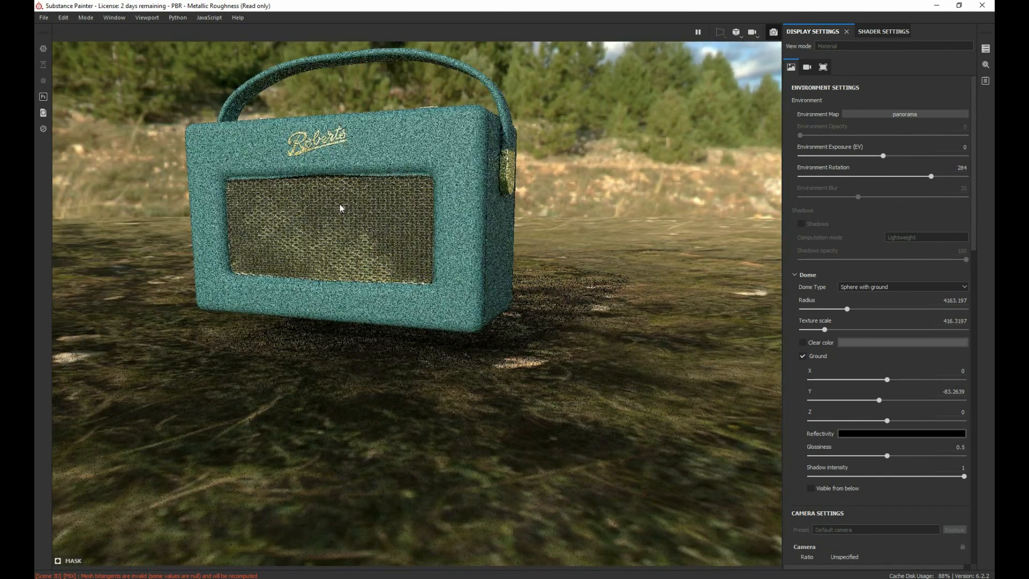
Step: Reposition the camera to frame the whole radio centrally from a slightly raised front three-quarter angle
{"action": "left_click", "coordinate": [739, 33]}
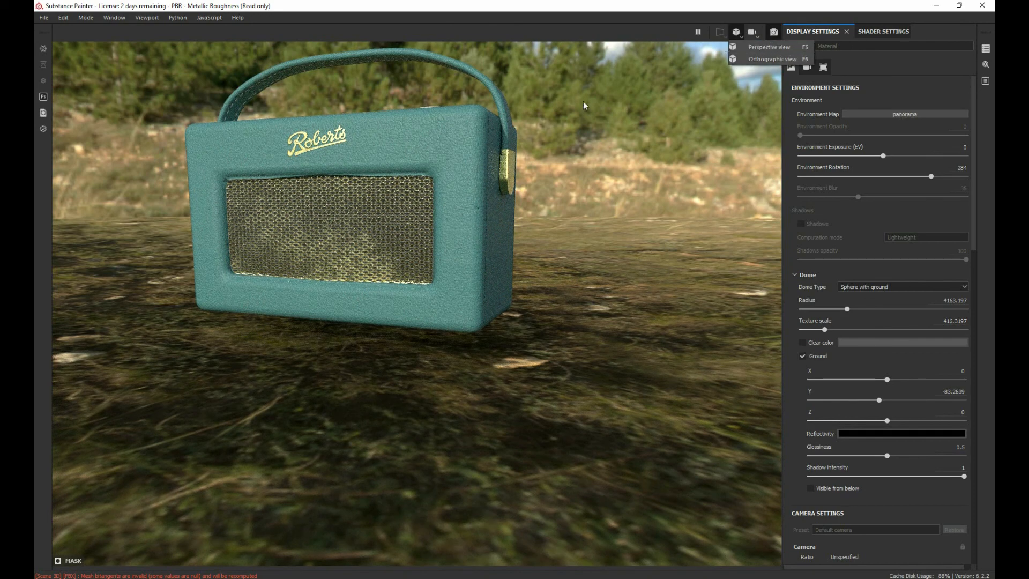
{"action": "left_click", "coordinate": [775, 59]}
{"action": "left_click_drag", "start_coordinate": [460, 206], "coordinate": [449, 217], "text": "alt"}
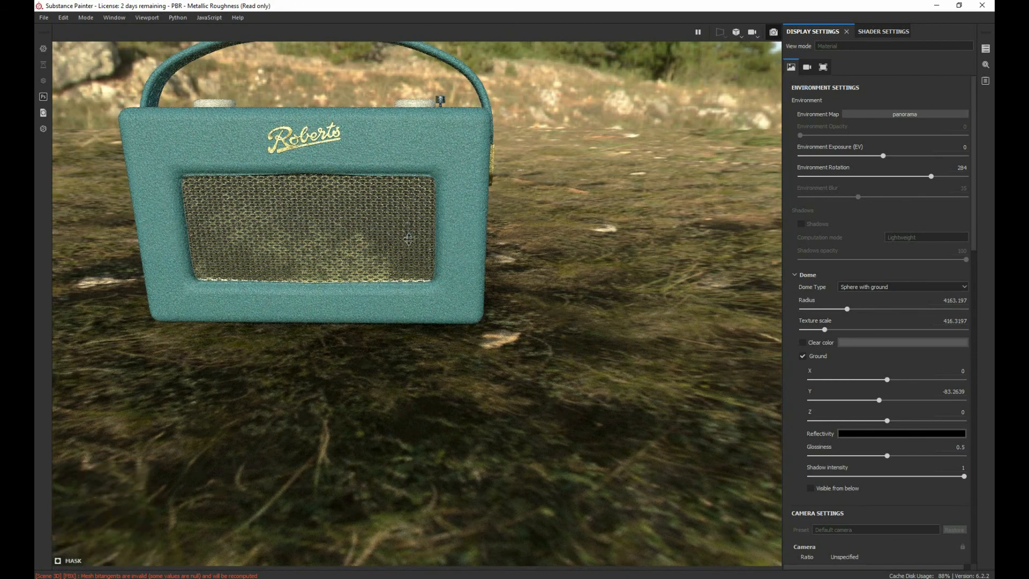
{"action": "right_click_drag", "start_coordinate": [389, 223], "coordinate": [453, 236], "text": "alt"}
{"action": "middle_click_drag", "start_coordinate": [417, 218], "coordinate": [481, 284], "text": "alt"}
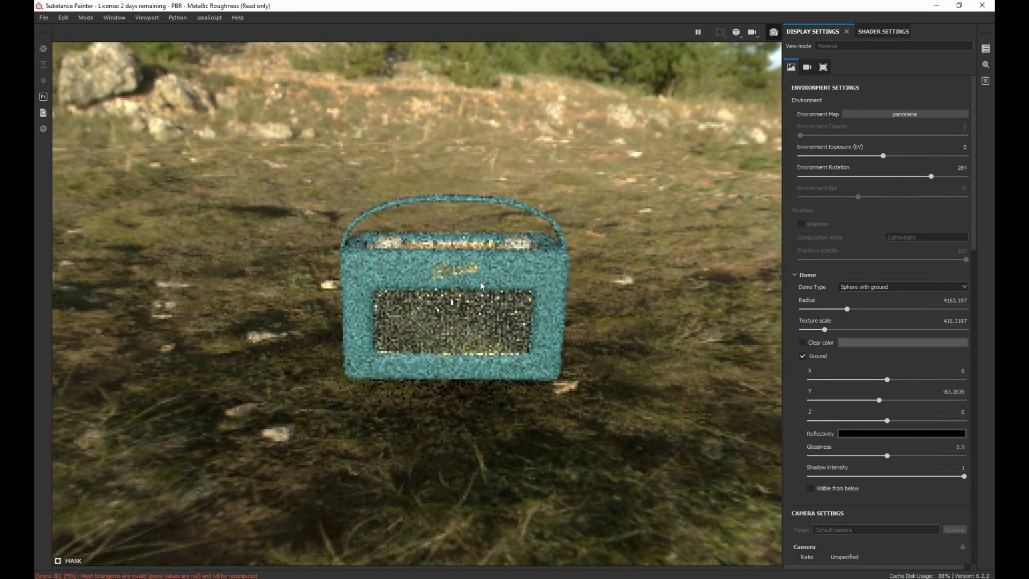
{"action": "right_click_drag", "start_coordinate": [482, 285], "coordinate": [482, 283], "text": "alt"}
{"action": "left_click_drag", "start_coordinate": [481, 283], "coordinate": [417, 284], "text": "alt"}
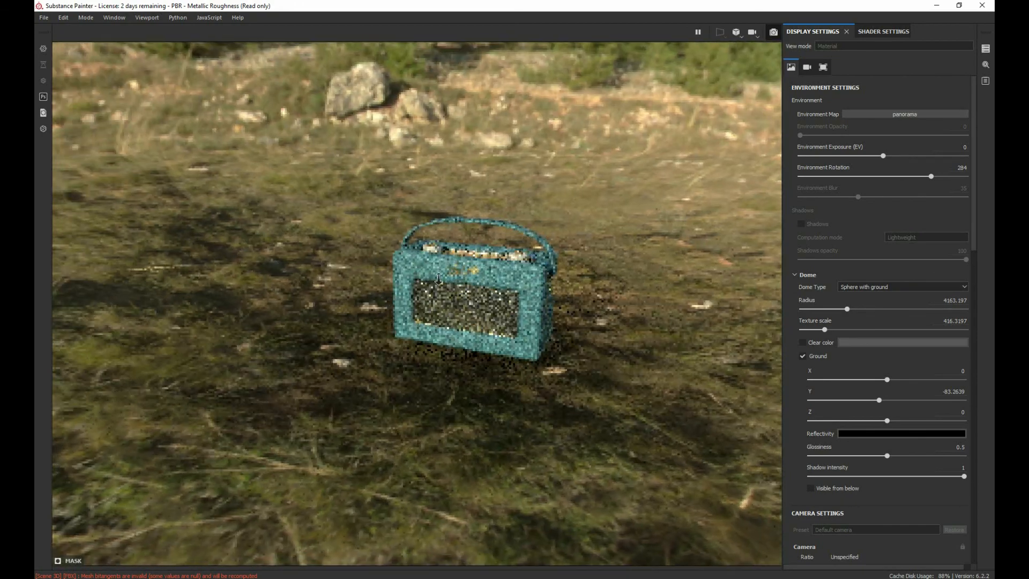
{"action": "right_click_drag", "start_coordinate": [423, 285], "coordinate": [723, 336], "text": "alt"}
{"action": "middle_click_drag", "start_coordinate": [396, 257], "coordinate": [330, 225], "text": "alt"}
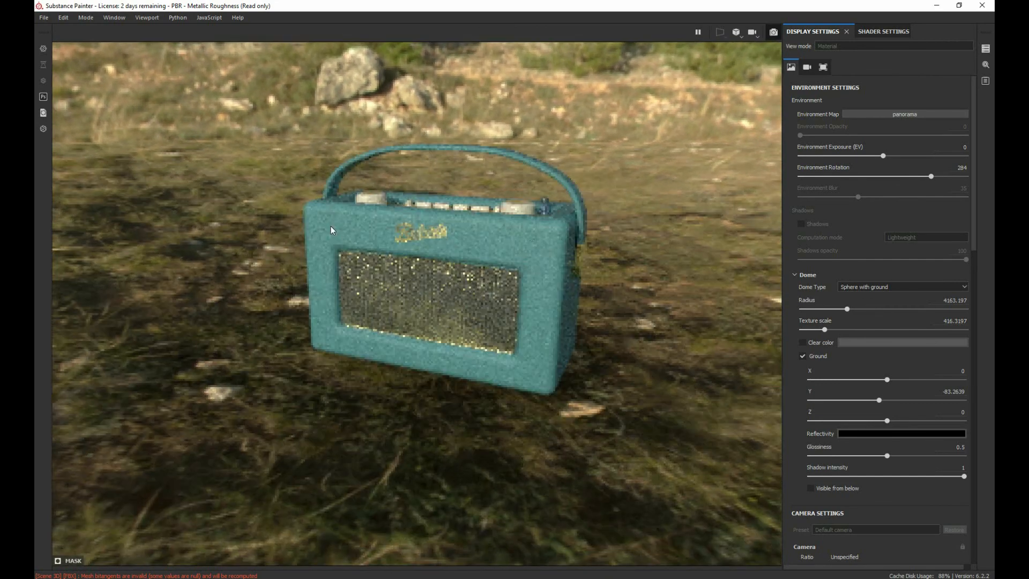
Step: Enable the dome's clear color so a plain grey backdrop replaces the panorama behind the radio
{"action": "left_click", "coordinate": [804, 343]}
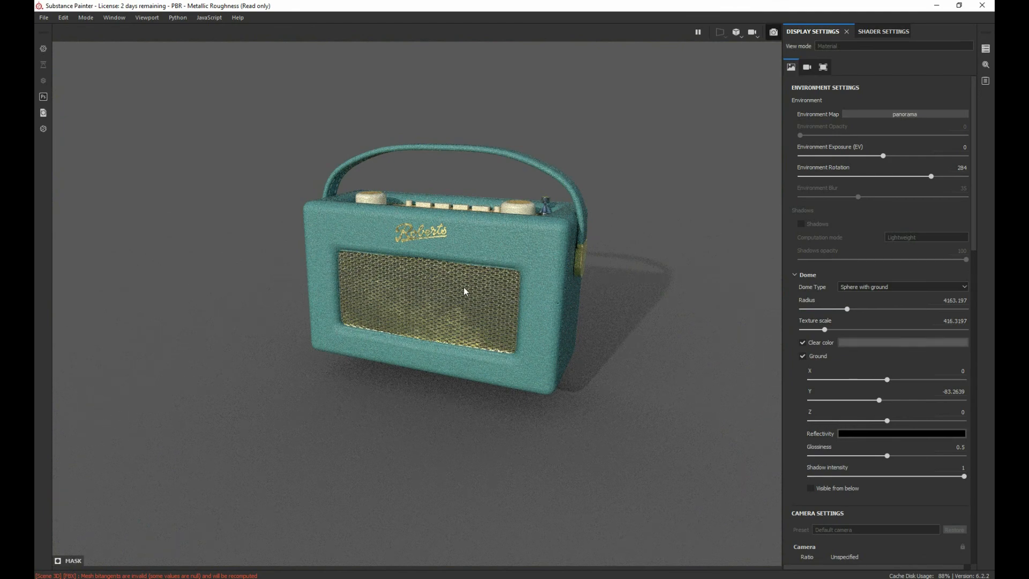
{"action": "scroll", "coordinate": [465, 291], "scroll_direction": "up", "scroll_amount": 2}
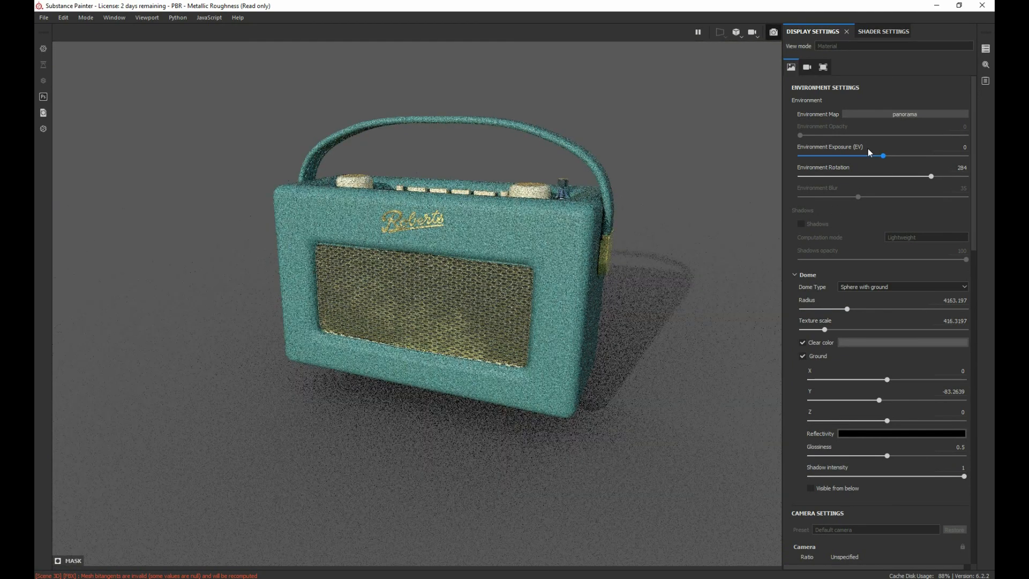
Step: Try the Bonifacio Street environment map with the environment rotation at 133
{"action": "left_click", "coordinate": [883, 112]}
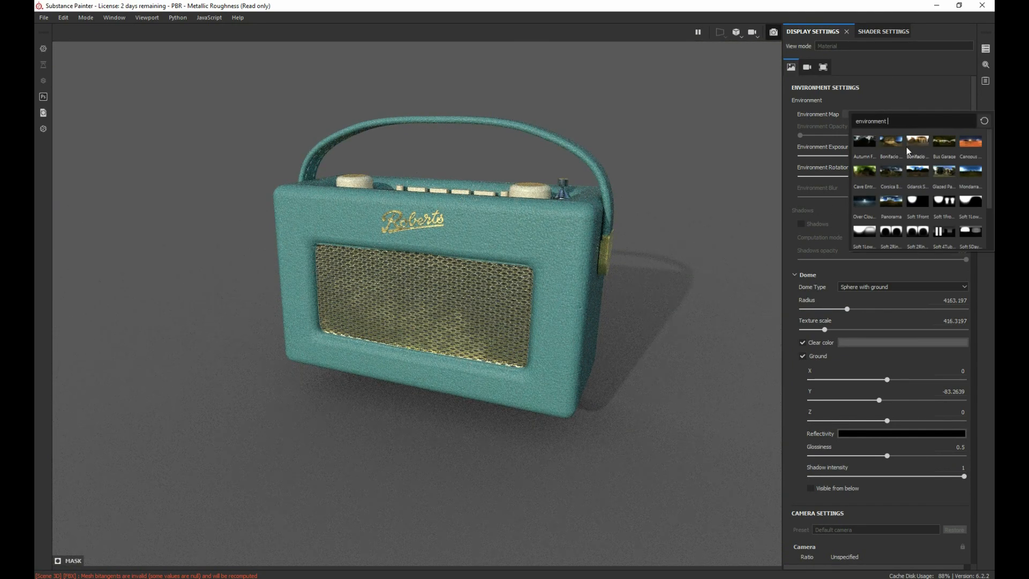
{"action": "left_click", "coordinate": [925, 146]}
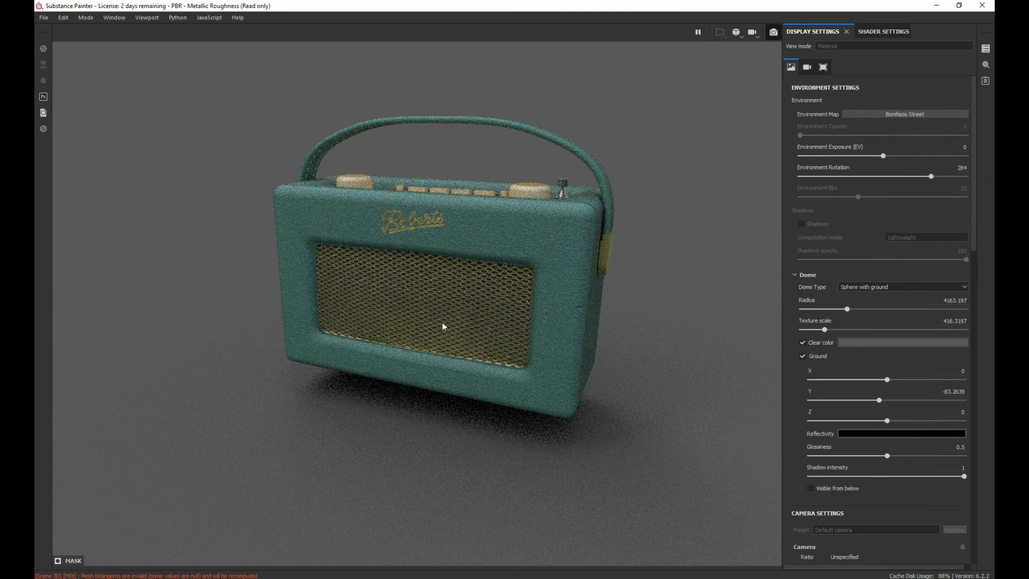
{"action": "right_click_drag", "start_coordinate": [475, 326], "coordinate": [157, 281], "text": "shift"}
Step: Set the environment map to Soft 1Front and rotate the environment to 342
{"action": "left_click", "coordinate": [892, 113]}
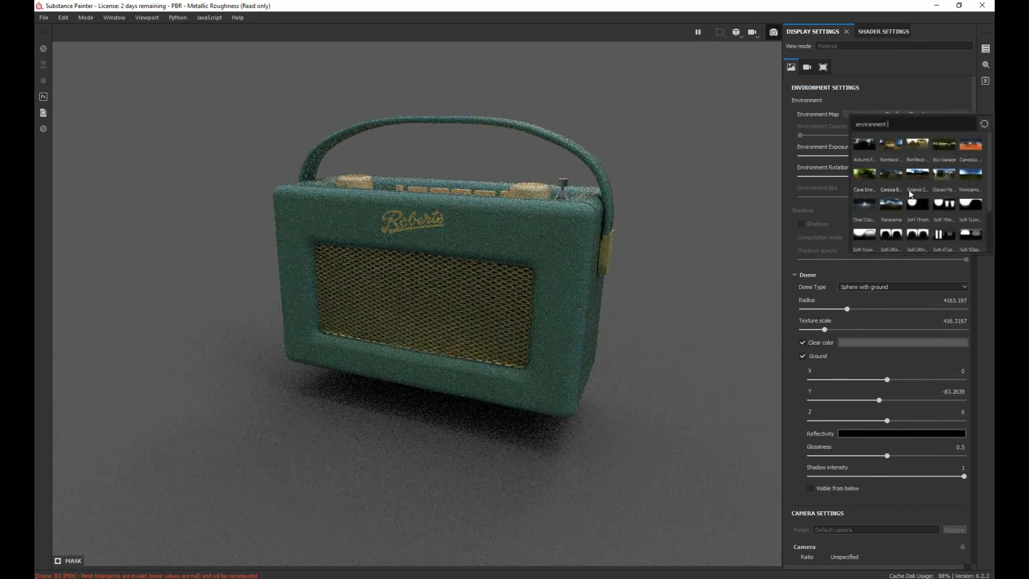
{"action": "left_click", "coordinate": [917, 203]}
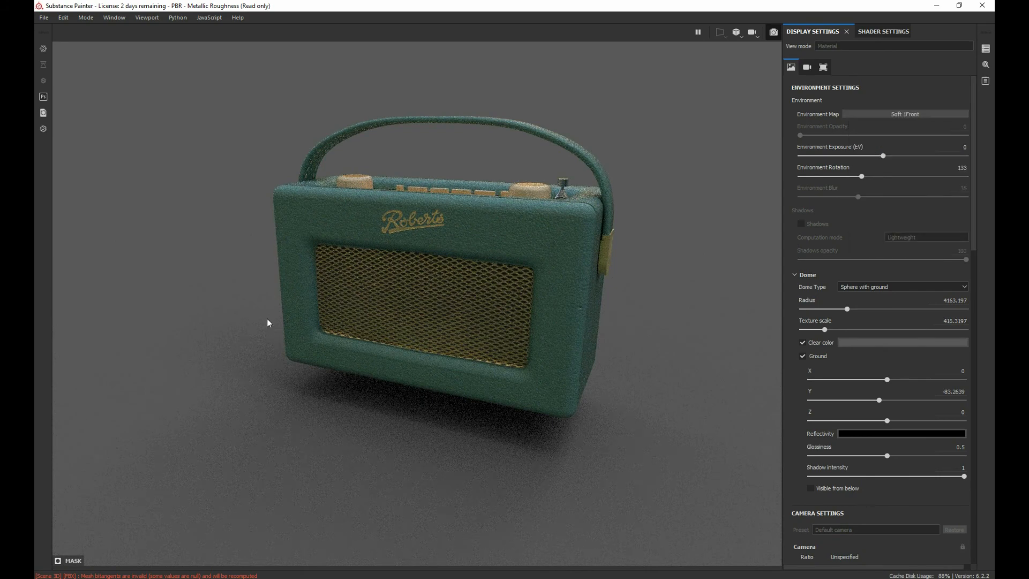
{"action": "right_click_drag", "start_coordinate": [346, 298], "coordinate": [563, 292], "text": "shift"}
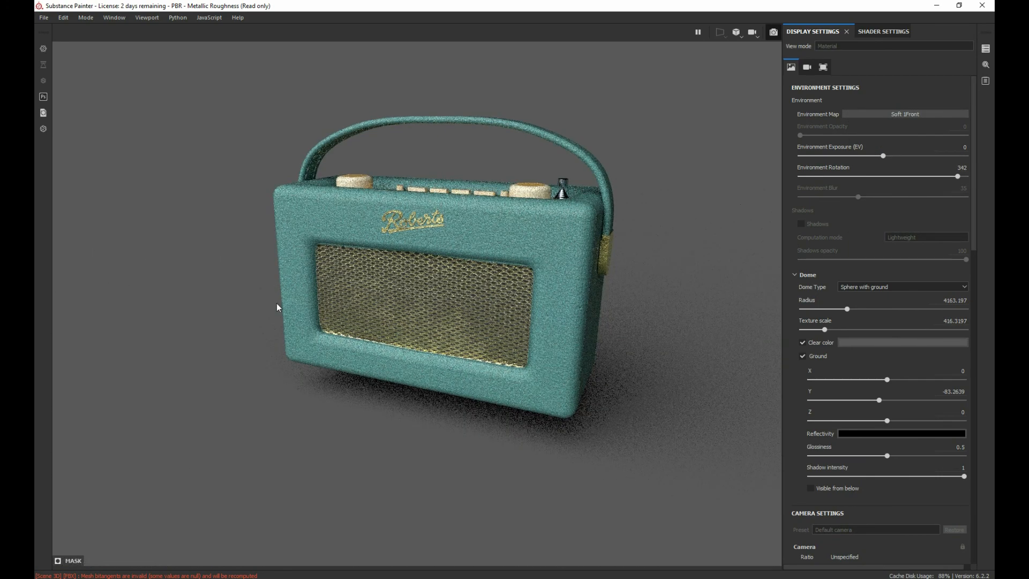
{"action": "scroll", "coordinate": [379, 308], "scroll_direction": "down", "scroll_amount": 3}
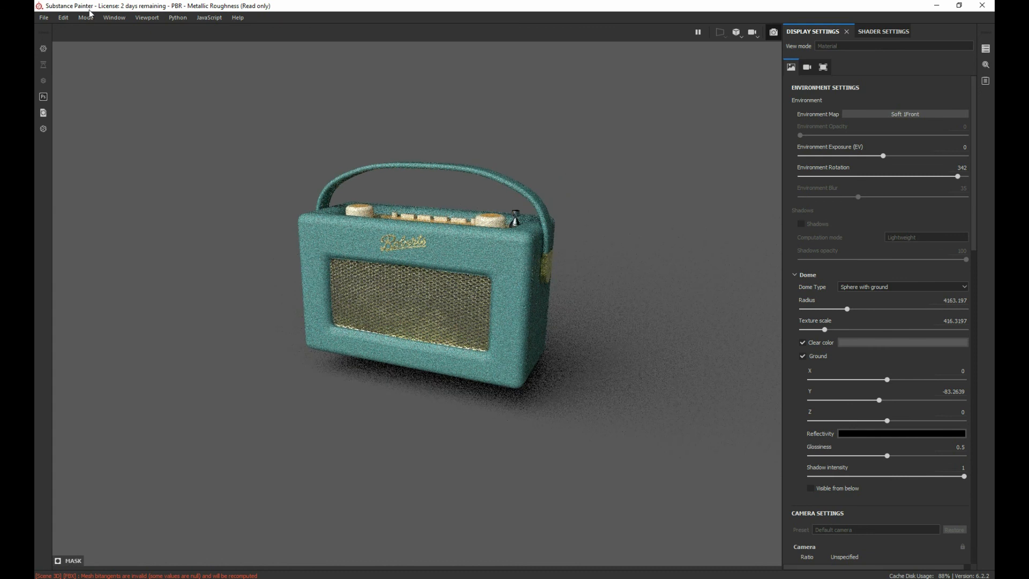
Step: Switch the project back to painting mode and frame the radio's front in the viewport
{"action": "left_click", "coordinate": [86, 18]}
{"action": "left_click", "coordinate": [96, 29]}
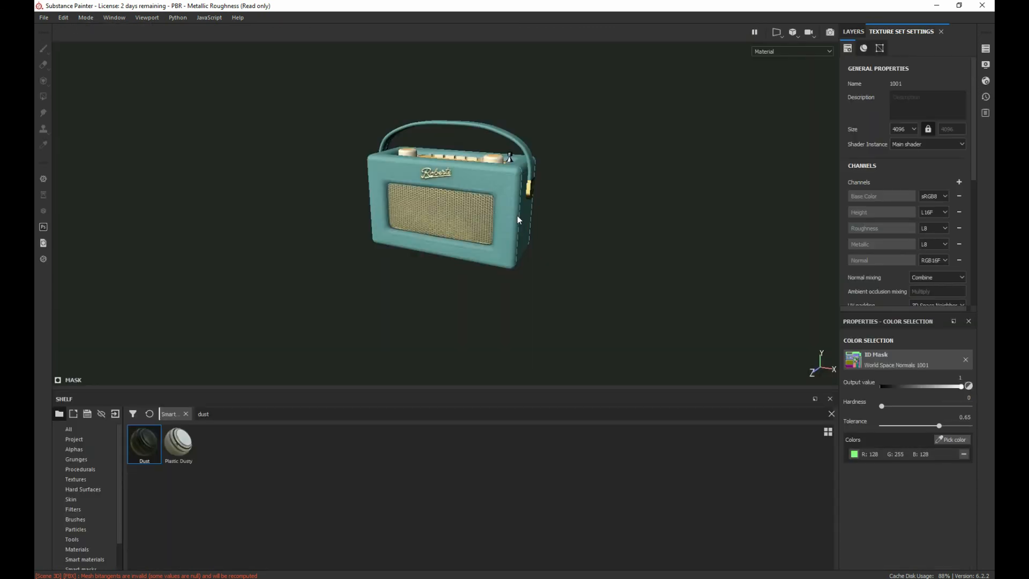
{"action": "scroll", "coordinate": [382, 207], "scroll_direction": "down", "scroll_amount": 3}
{"action": "scroll", "coordinate": [382, 214], "scroll_direction": "up", "scroll_amount": 5}
{"action": "scroll", "coordinate": [382, 214], "scroll_direction": "up", "scroll_amount": 3}
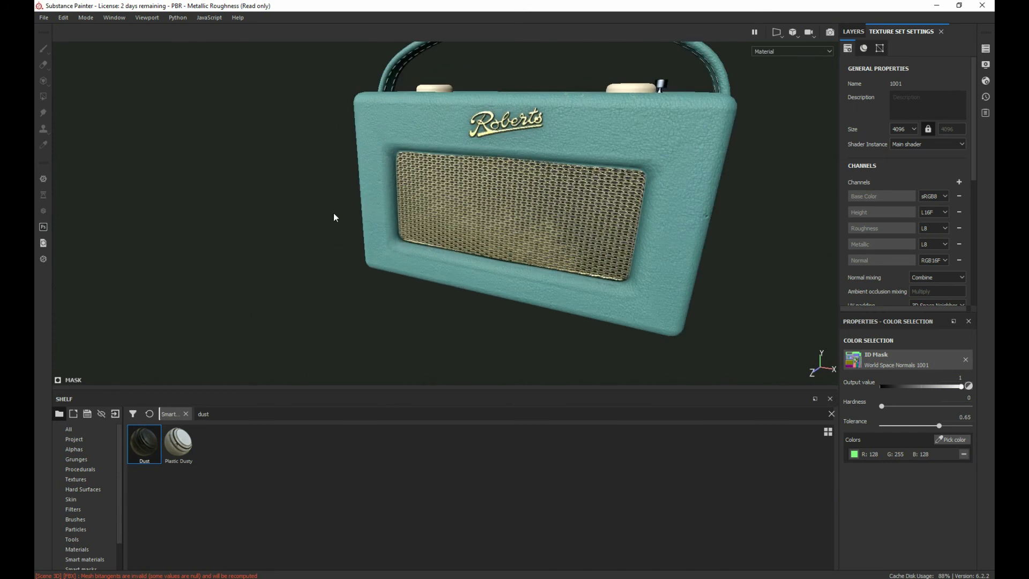
{"action": "middle_click_drag", "start_coordinate": [334, 213], "coordinate": [263, 238], "text": "alt"}
{"action": "left_click_drag", "start_coordinate": [262, 237], "coordinate": [638, 213], "text": "alt"}
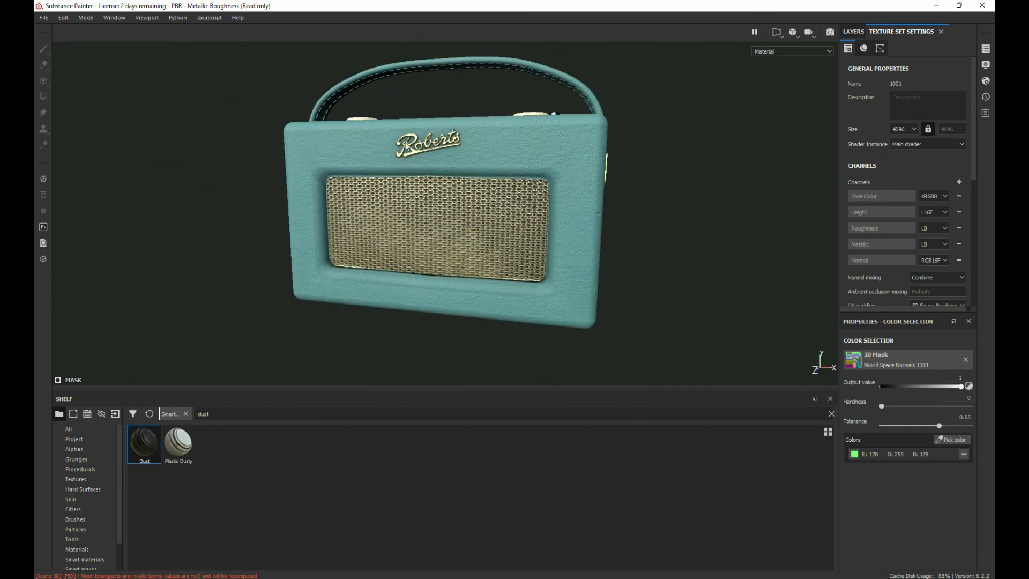
Step: Open the texture export window and review its output templates, general settings and list of files to export
{"action": "left_click", "coordinate": [44, 17]}
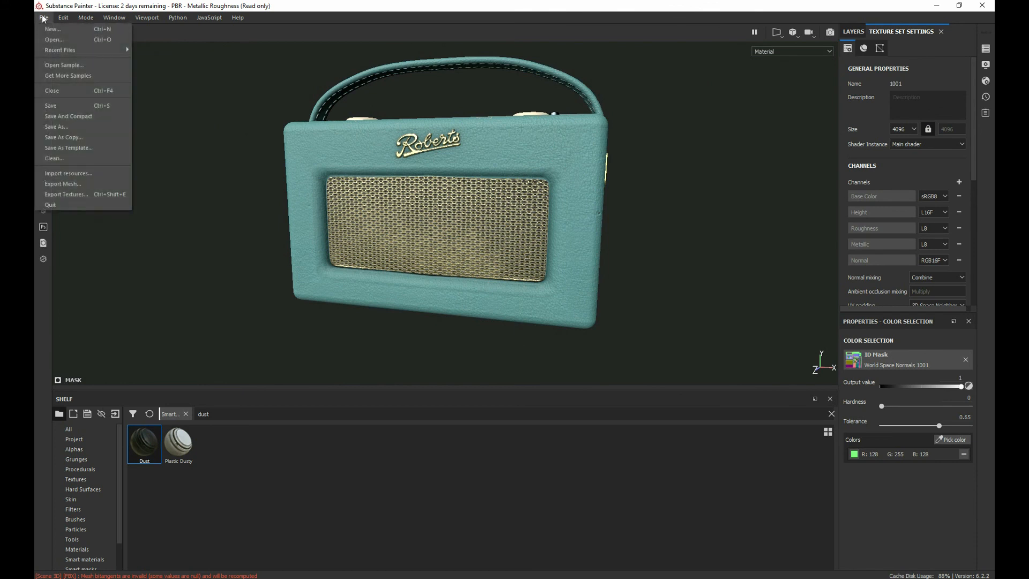
{"action": "left_click", "coordinate": [80, 195]}
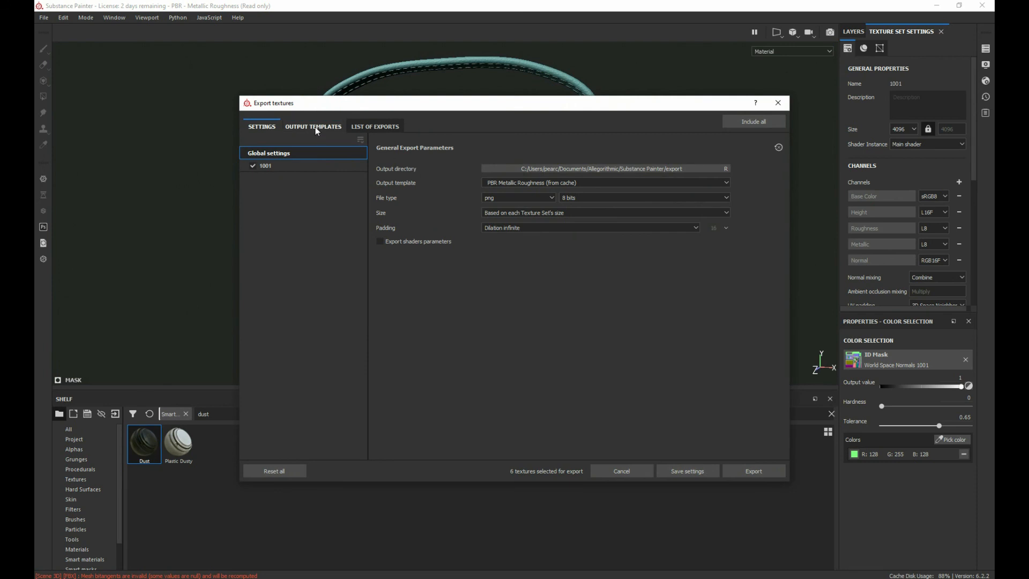
{"action": "left_click", "coordinate": [316, 128]}
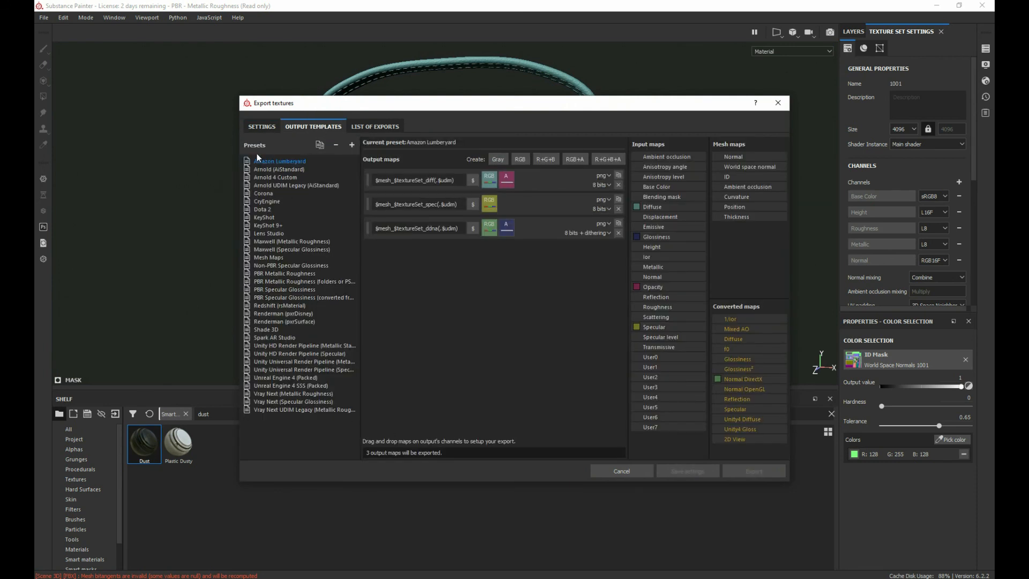
{"action": "left_click", "coordinate": [257, 126]}
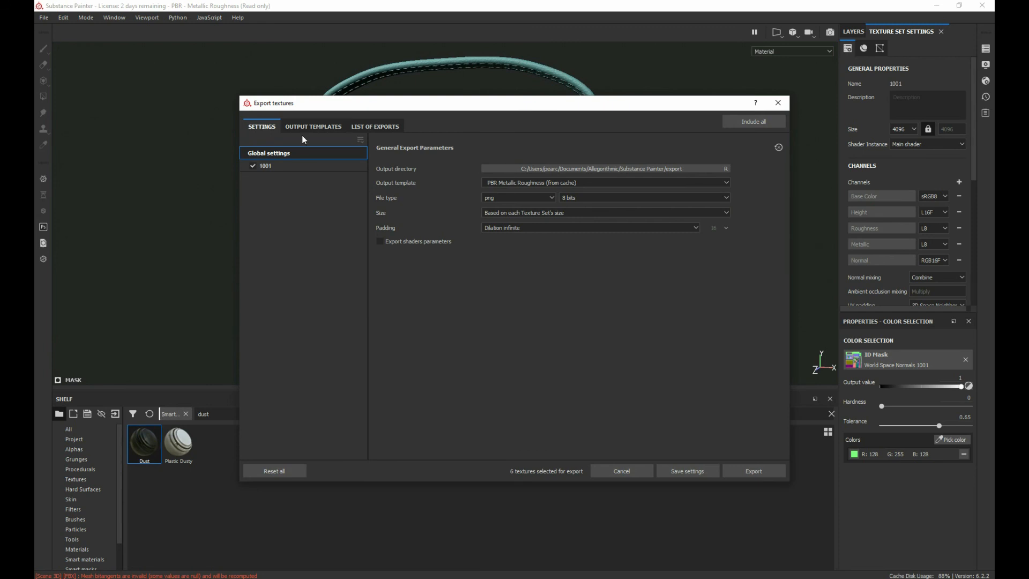
{"action": "left_click", "coordinate": [371, 125]}
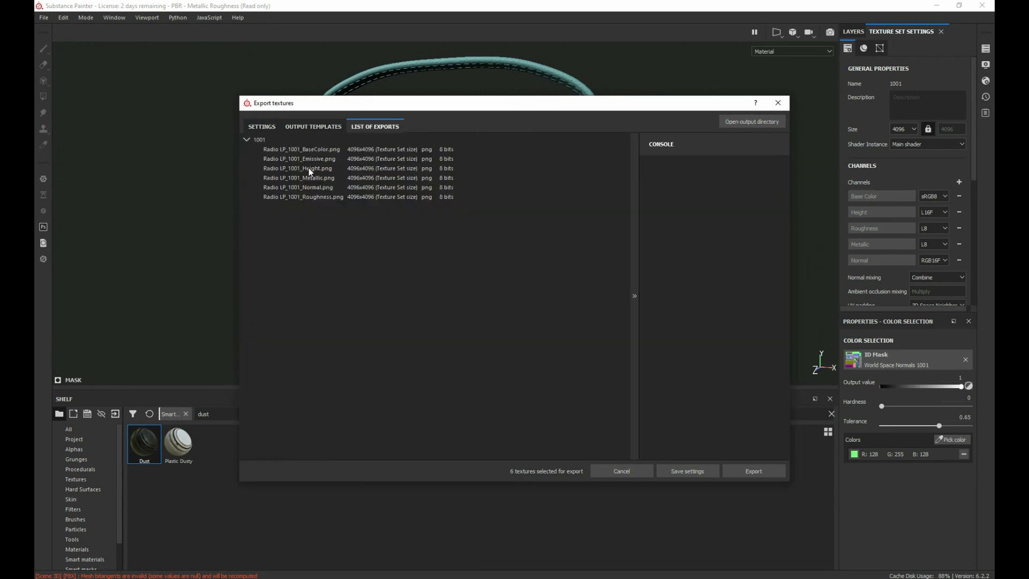
{"action": "left_click", "coordinate": [263, 127]}
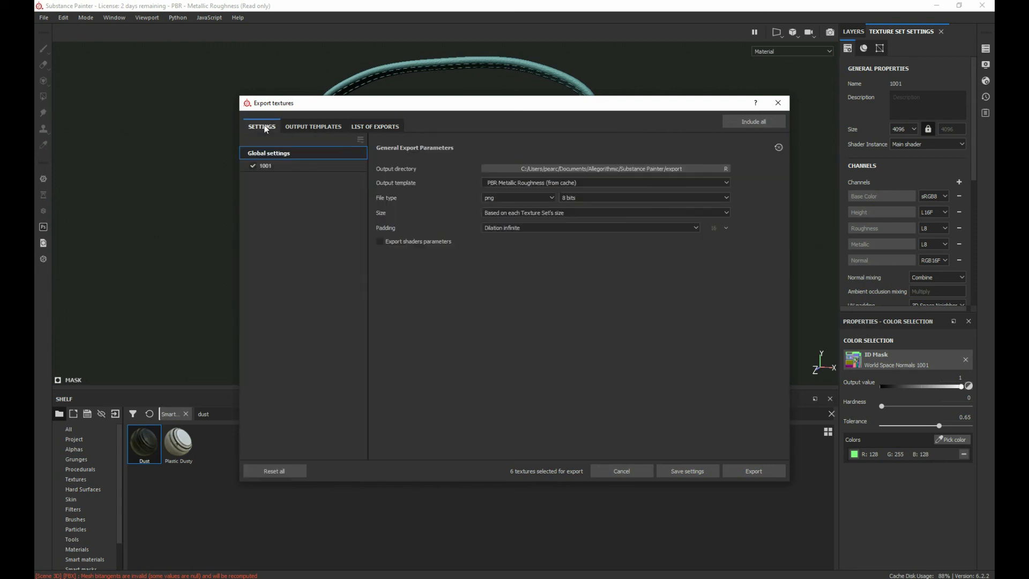
Step: Remove the Emissive and Height output maps from the PBR Metallic Roughness output template
{"action": "left_click", "coordinate": [310, 128]}
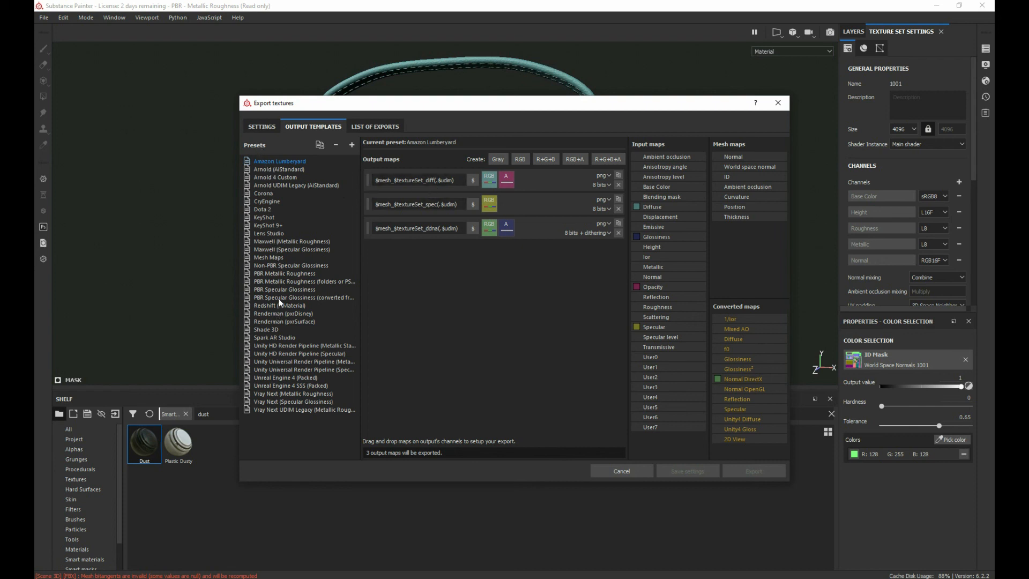
{"action": "left_click", "coordinate": [275, 273]}
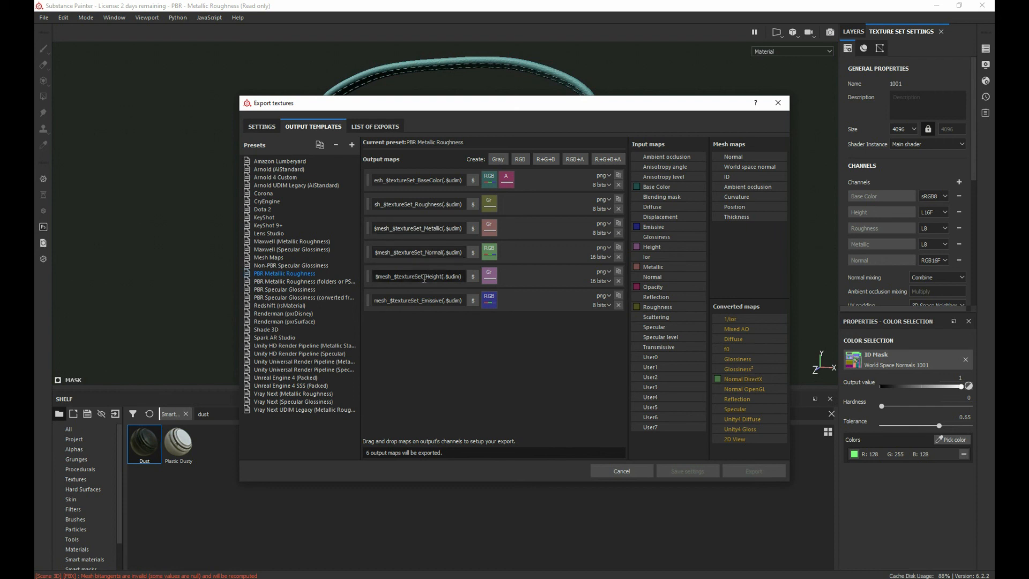
{"action": "left_click", "coordinate": [619, 306]}
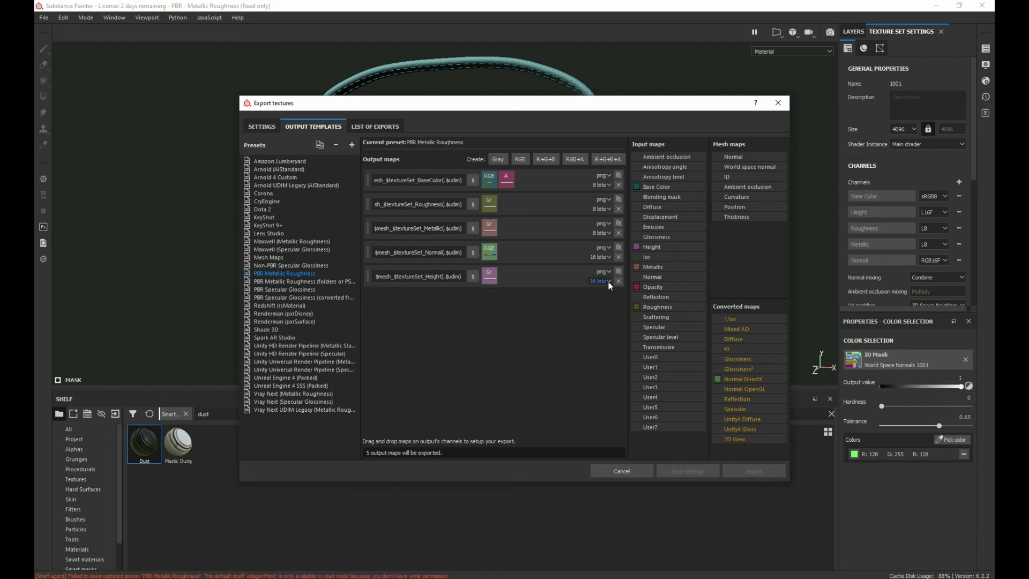
{"action": "left_click", "coordinate": [617, 281]}
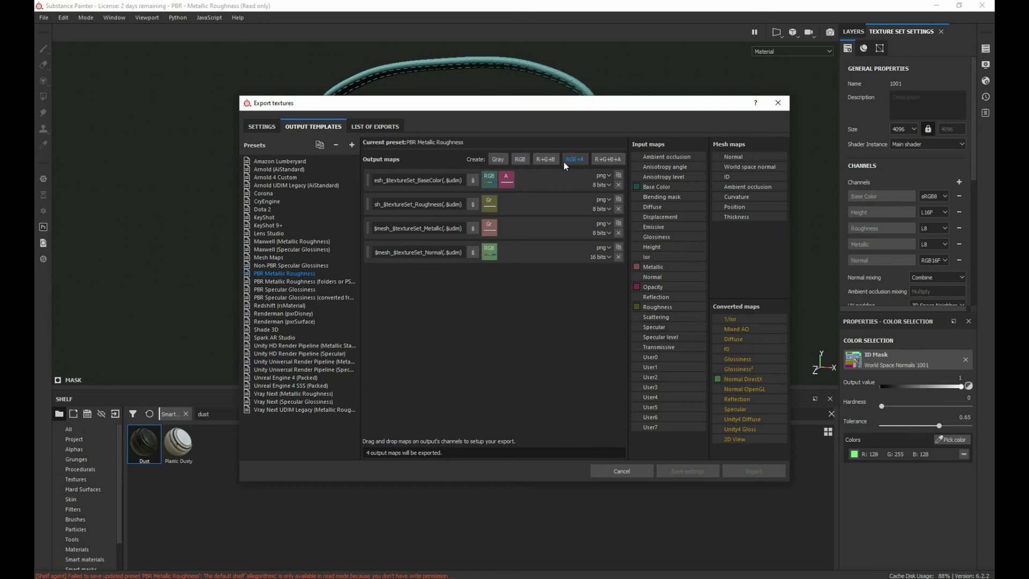
Step: Add a grayscale output map to the template and assign the converted Mixed AO map to its gray channel
{"action": "left_click", "coordinate": [500, 159]}
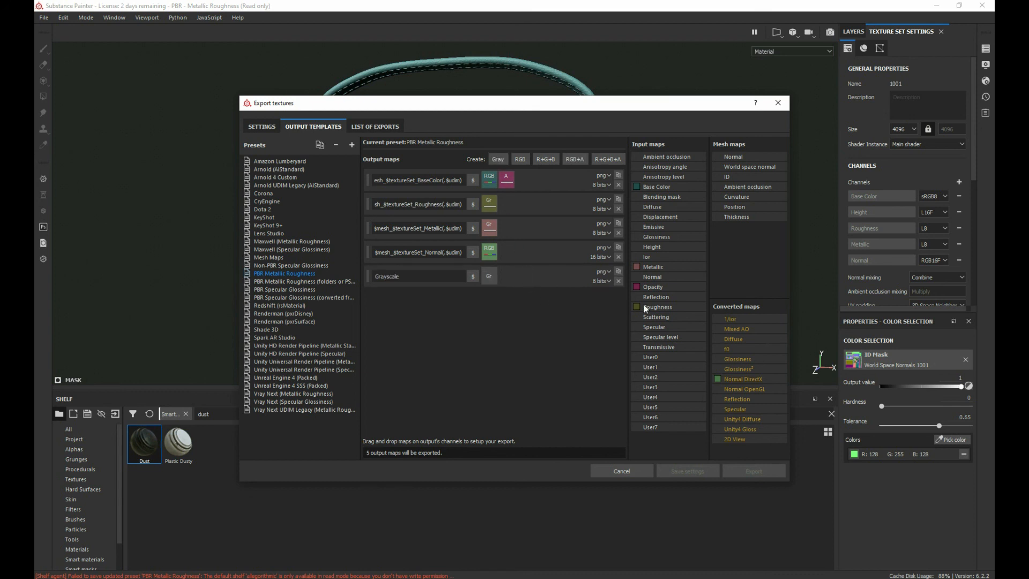
{"action": "left_click", "coordinate": [473, 276]}
{"action": "left_click", "coordinate": [474, 271]}
{"action": "left_click_drag", "start_coordinate": [735, 329], "coordinate": [417, 278]}
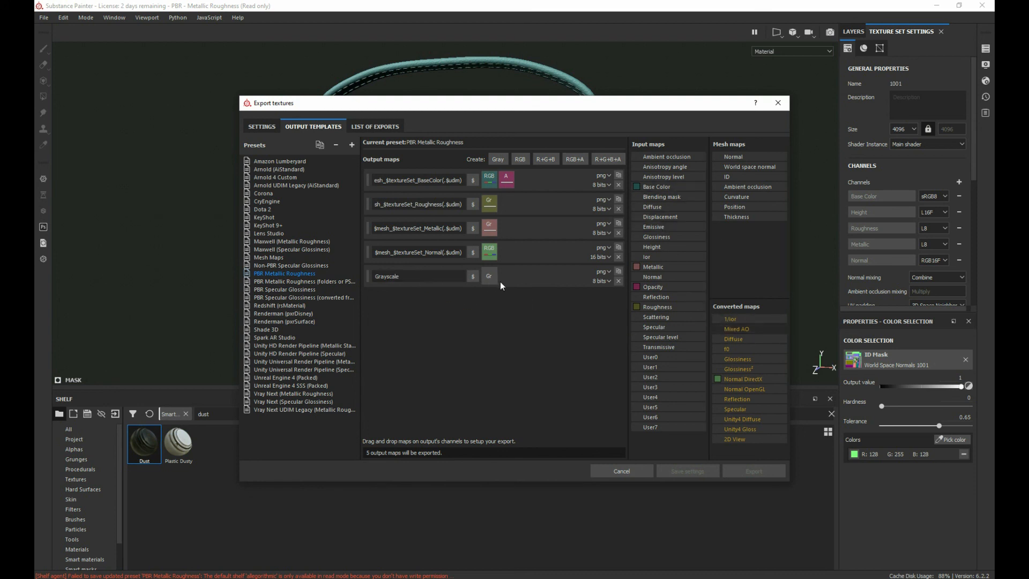
{"action": "left_click_drag", "start_coordinate": [743, 332], "coordinate": [490, 278]}
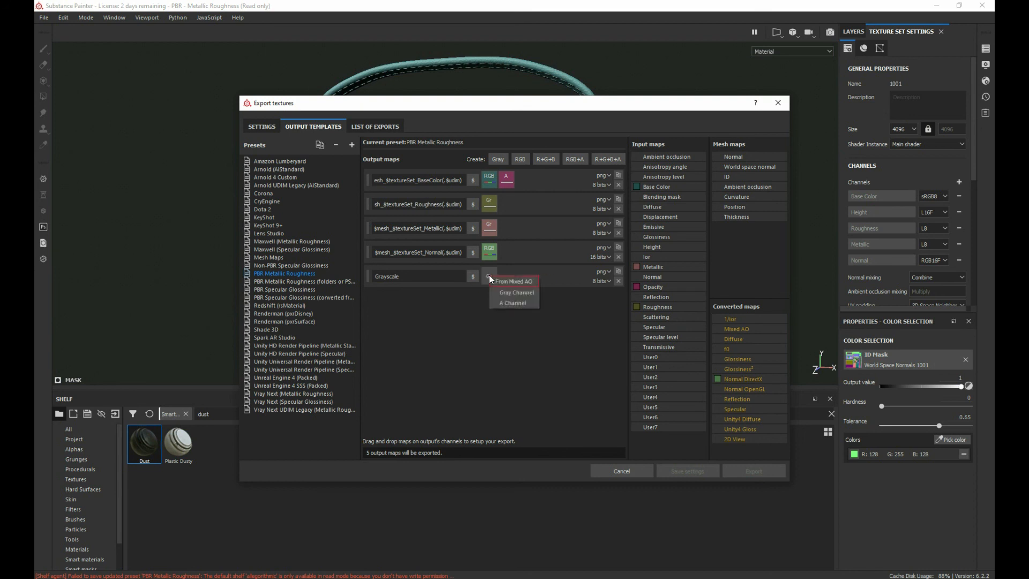
{"action": "left_click", "coordinate": [517, 293]}
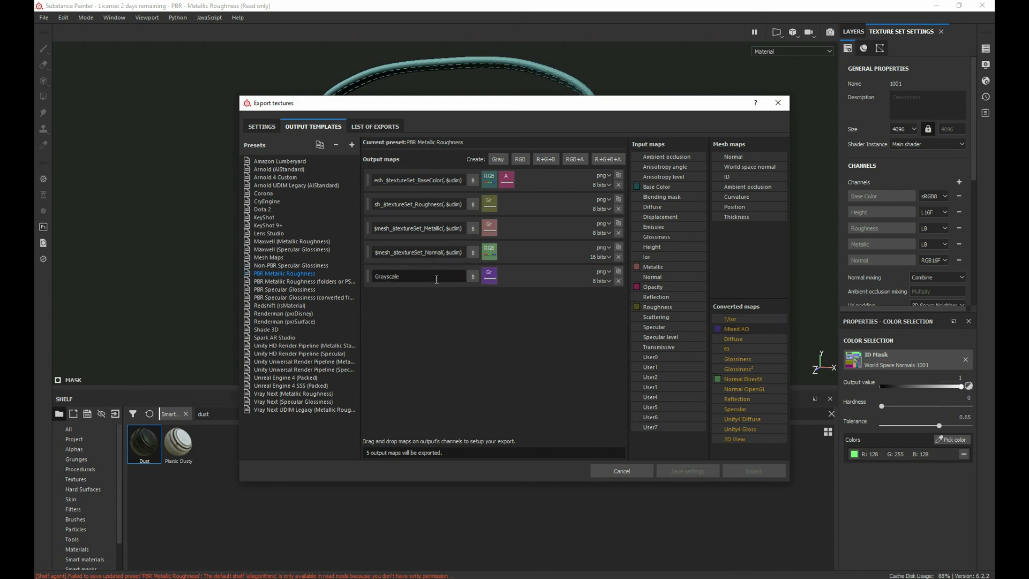
Step: Name the new grayscale output map $mesh_$textureSet_AO(.$udim), reusing the naming pattern of the Normal map
{"action": "triple_click", "coordinate": [411, 252]}
{"action": "key", "text": "ctrl+c"}
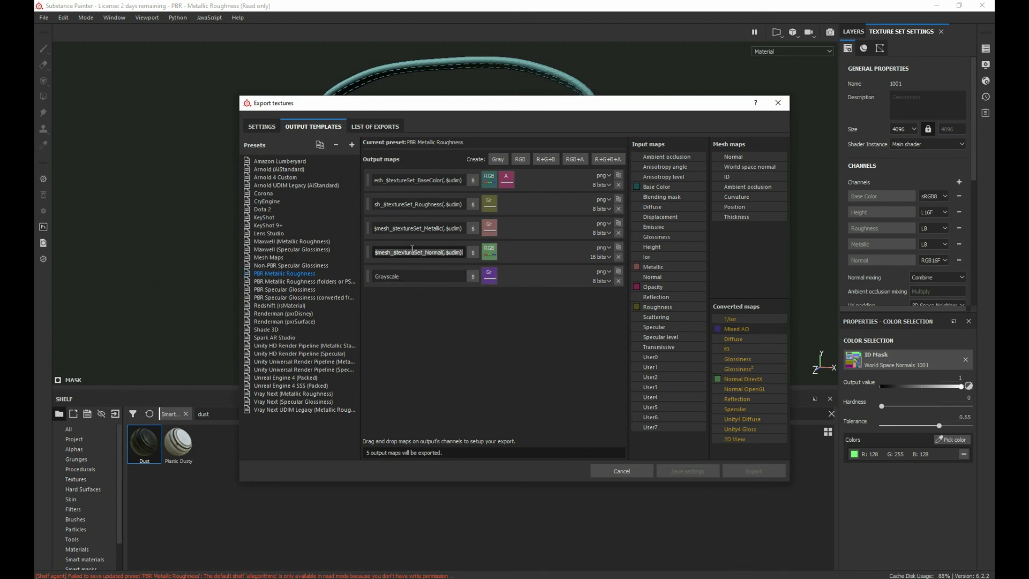
{"action": "double_click", "coordinate": [411, 275]}
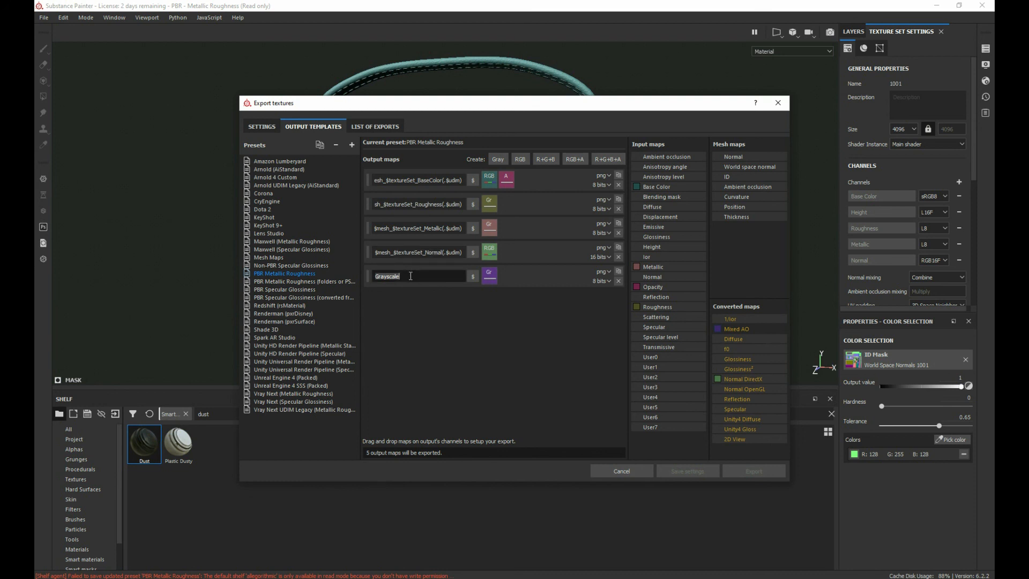
{"action": "key", "text": "ctrl+v"}
{"action": "double_click", "coordinate": [437, 275]}
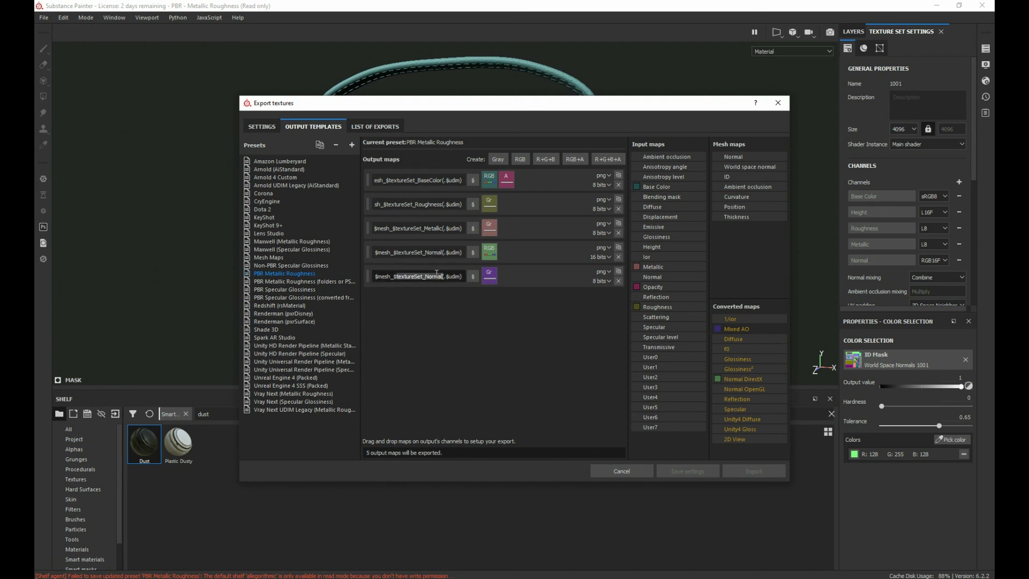
{"action": "left_click", "coordinate": [438, 275]}
{"action": "key", "text": "BackSpace"}
{"action": "key", "text": "BackSpace"}
{"action": "key", "text": "BackSpace"}
{"action": "key", "text": "BackSpace"}
{"action": "key", "text": "BackSpace"}
{"action": "key", "text": "BackSpace"}
{"action": "type", "text": "AO"}
{"action": "left_click", "coordinate": [526, 327]}
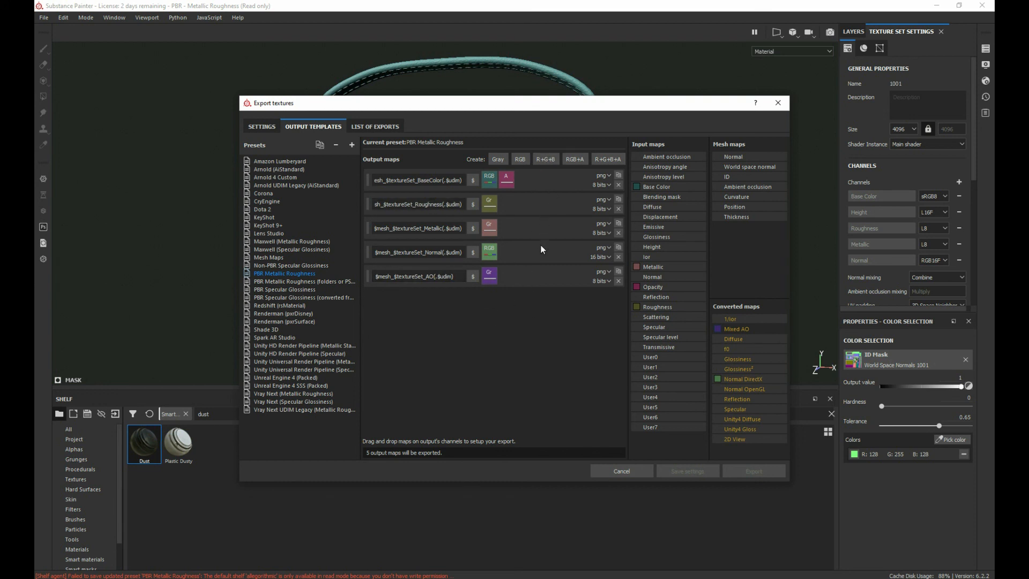
Step: Set the file format of the BaseColor, Roughness, Metallic, Normal and AO output maps to tga
{"action": "left_click", "coordinate": [606, 176]}
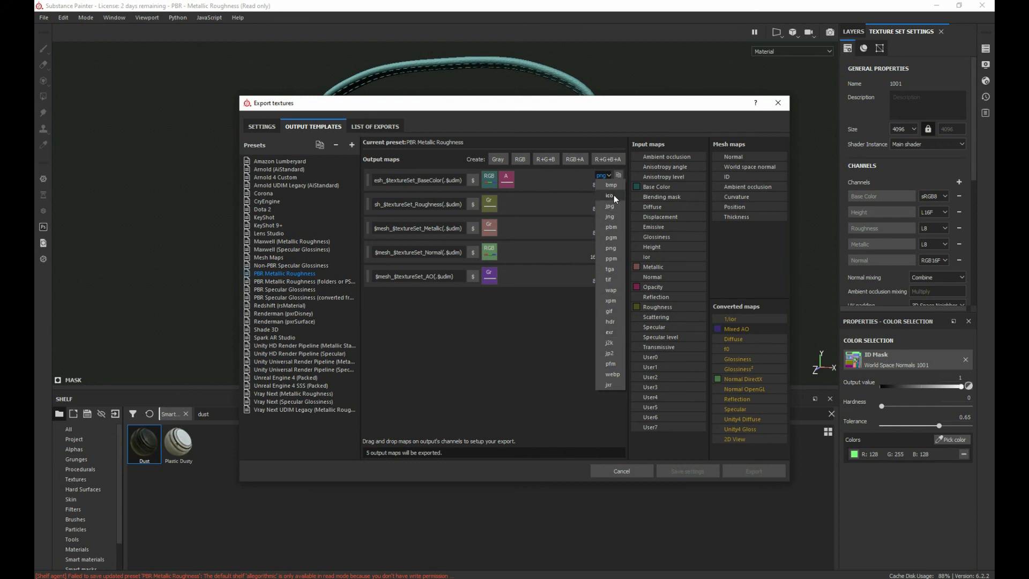
{"action": "left_click", "coordinate": [600, 270]}
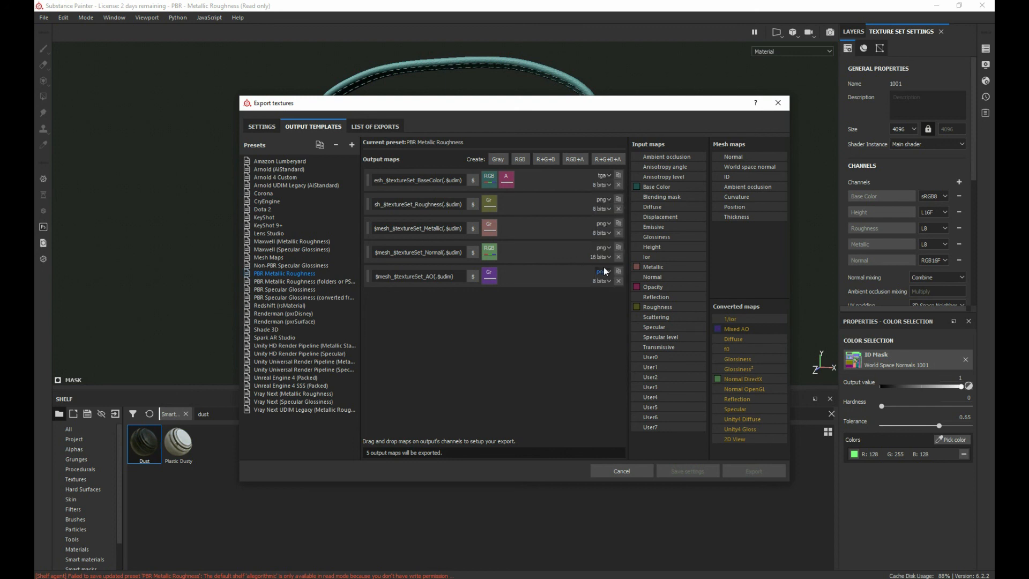
{"action": "left_click", "coordinate": [603, 200]}
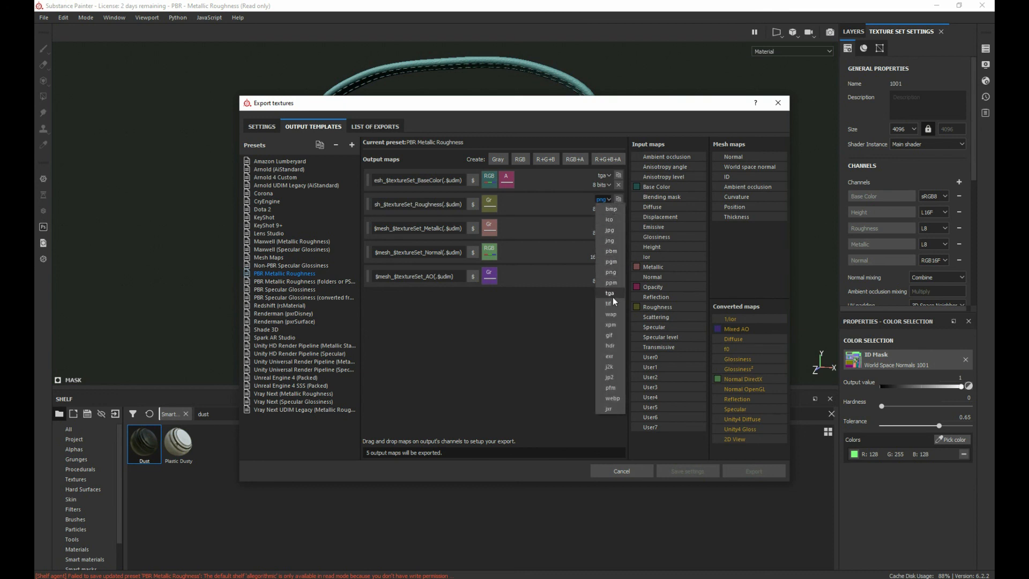
{"action": "left_click", "coordinate": [613, 295]}
{"action": "left_click", "coordinate": [608, 224]}
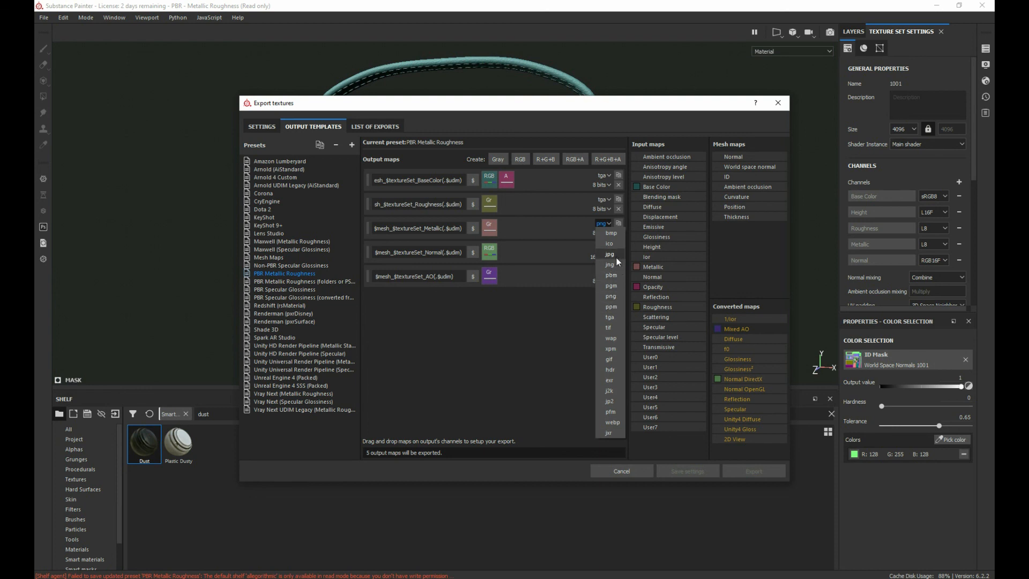
{"action": "left_click", "coordinate": [618, 316]}
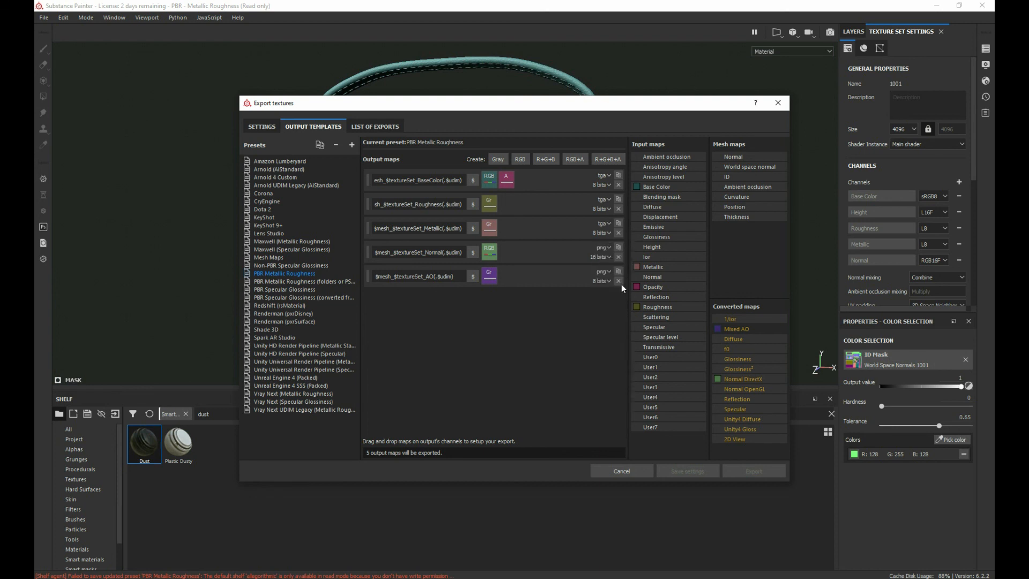
{"action": "left_click", "coordinate": [603, 247]}
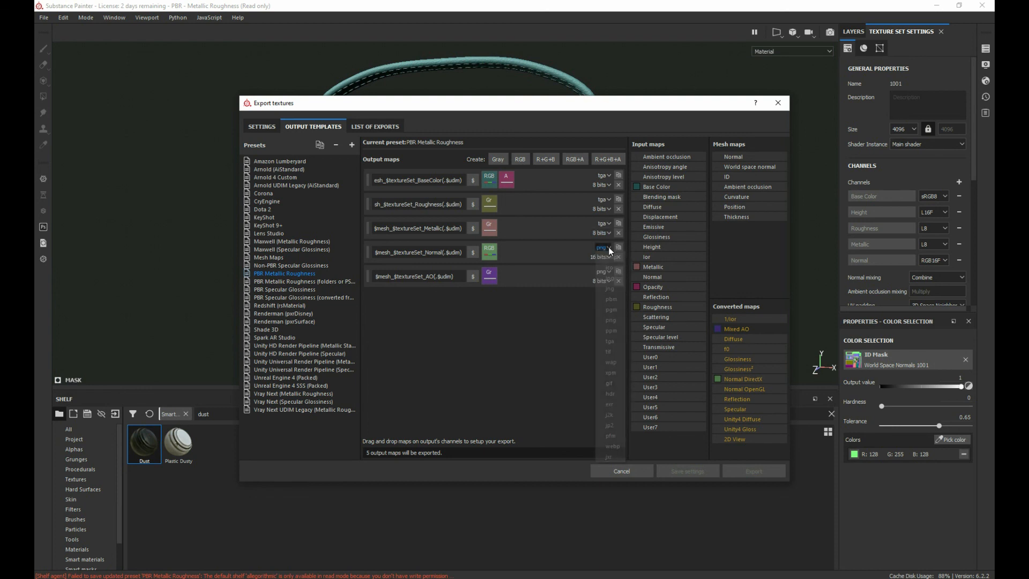
{"action": "left_click", "coordinate": [613, 342]}
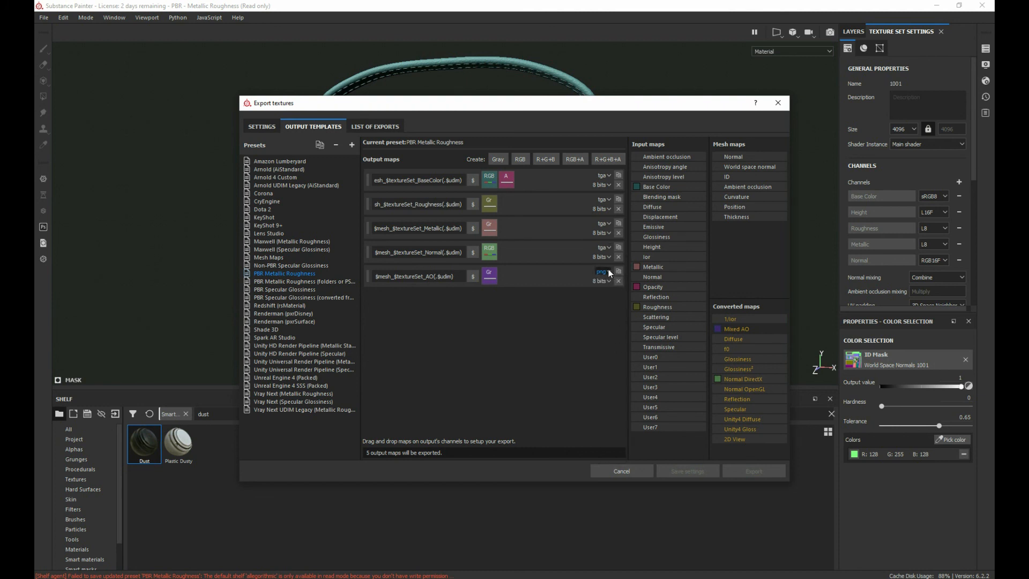
{"action": "left_click", "coordinate": [609, 270]}
{"action": "left_click", "coordinate": [612, 366]}
Step: Duplicate the edited PBR Metallic Roughness preset and rename the copy, replacing the "copy" suffix with the author's surname
{"action": "left_click", "coordinate": [320, 145]}
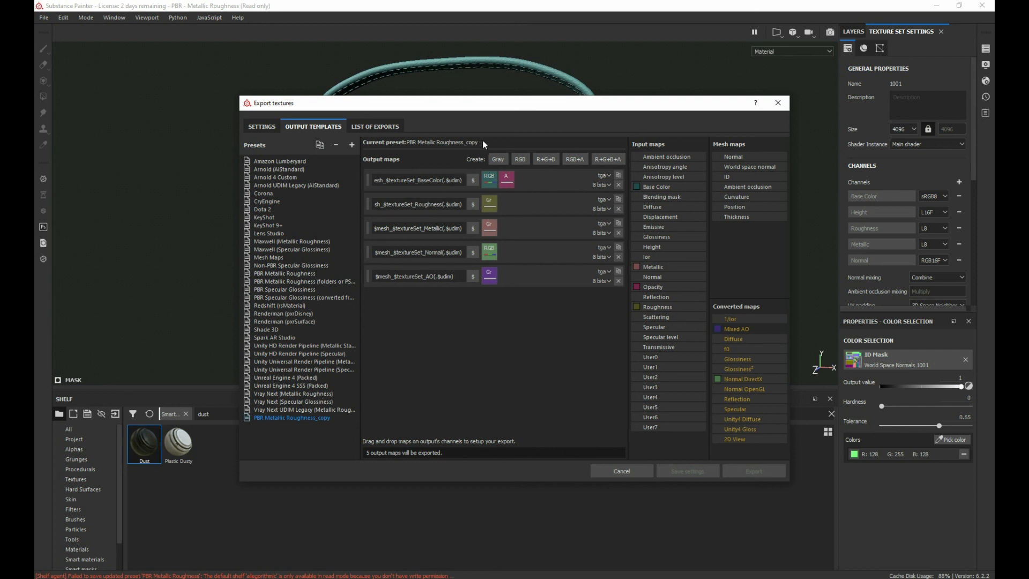
{"action": "double_click", "coordinate": [311, 417]}
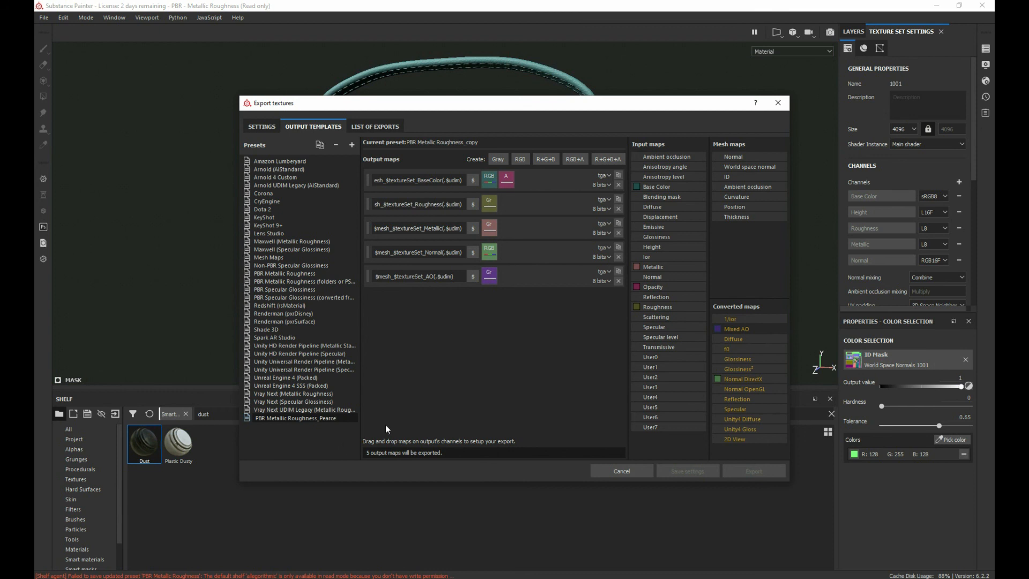
{"action": "left_click", "coordinate": [277, 430]}
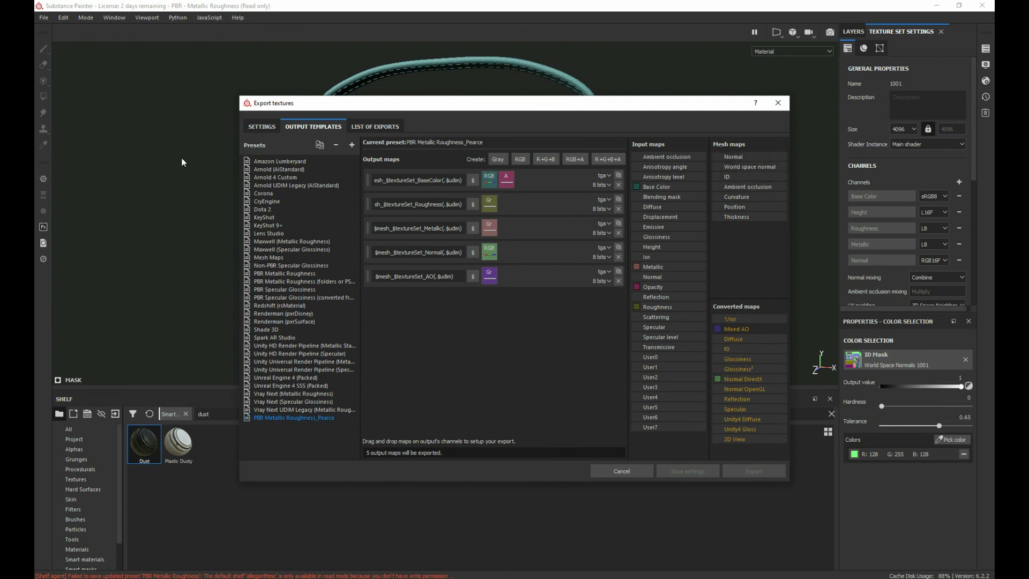
Step: Choose the renamed personal copy of PBR Metallic Roughness as the output template in the general export parameters
{"action": "left_click", "coordinate": [249, 127]}
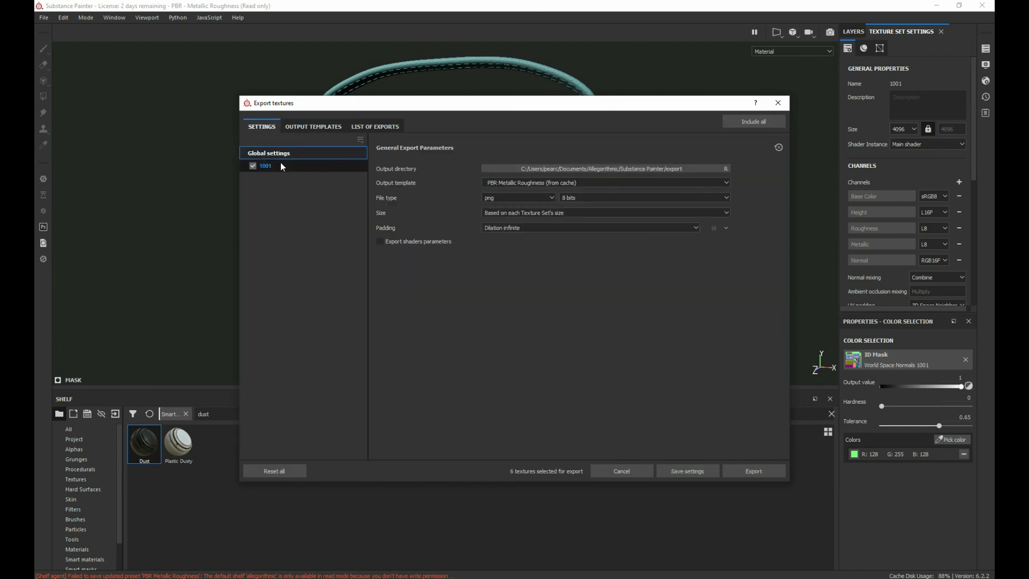
{"action": "left_click", "coordinate": [604, 182]}
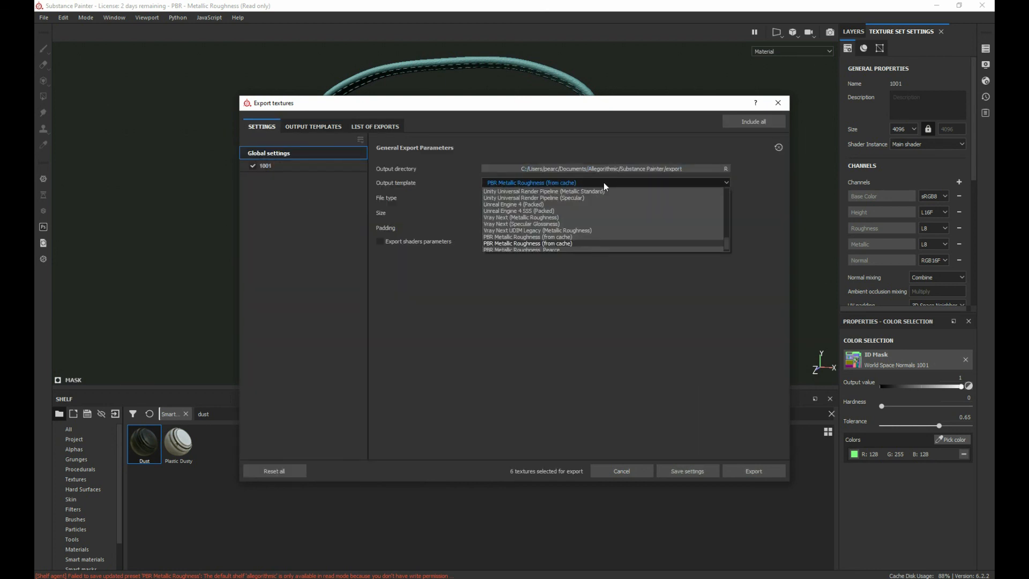
{"action": "left_click", "coordinate": [518, 248]}
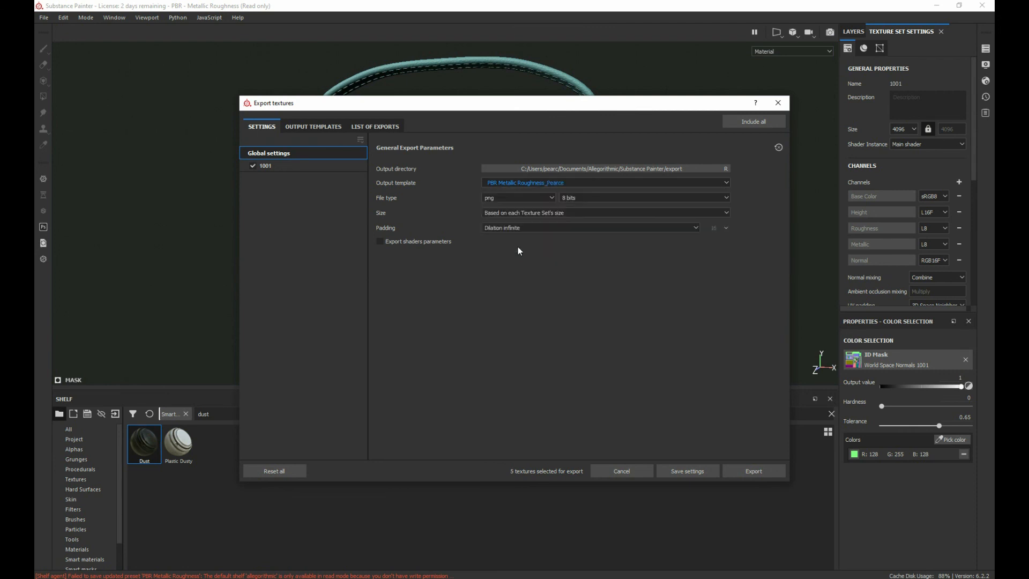
Step: Check the list of files to export and set the general export file type to targa
{"action": "left_click", "coordinate": [359, 127]}
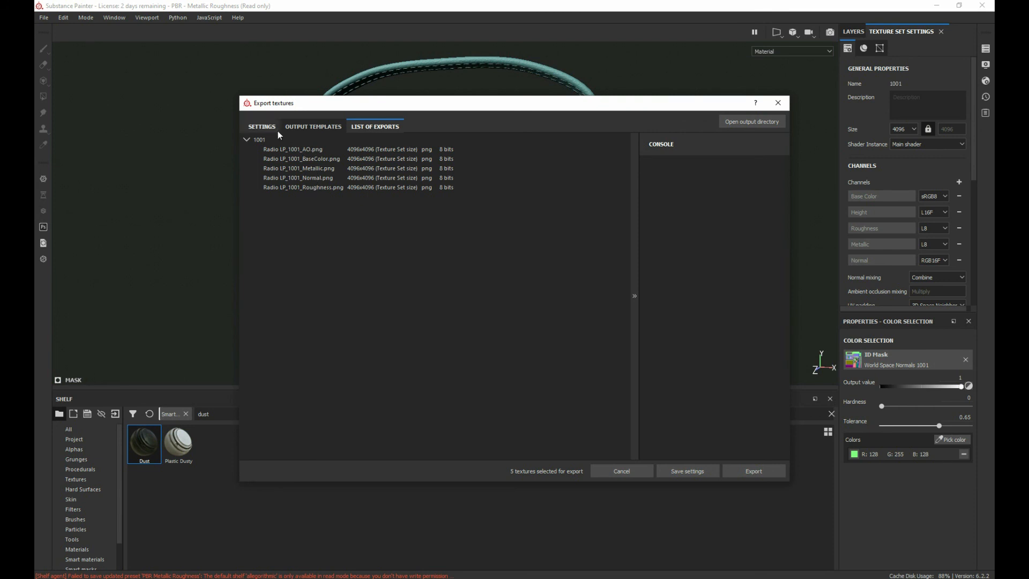
{"action": "left_click", "coordinate": [264, 128]}
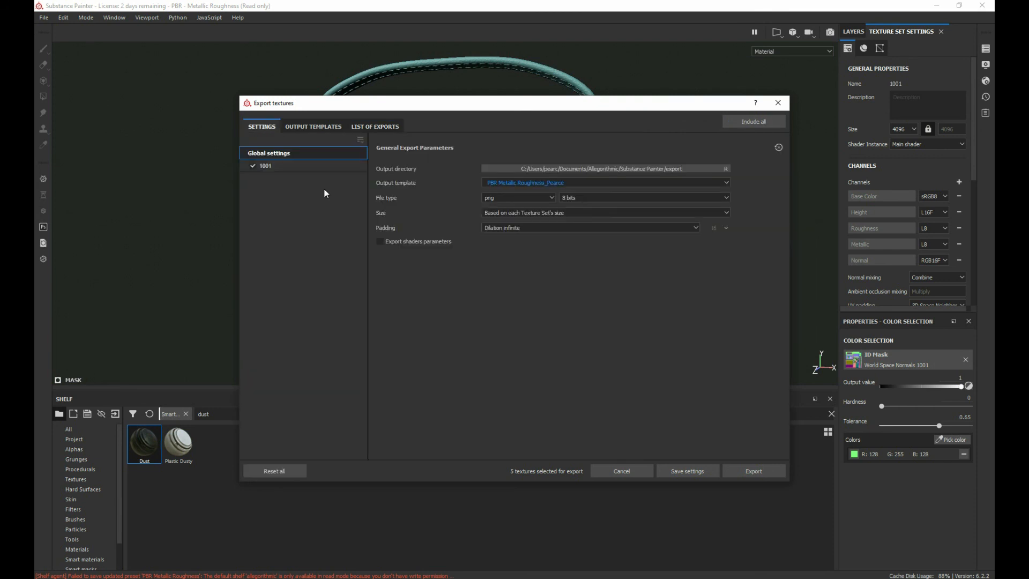
{"action": "left_click", "coordinate": [530, 197]}
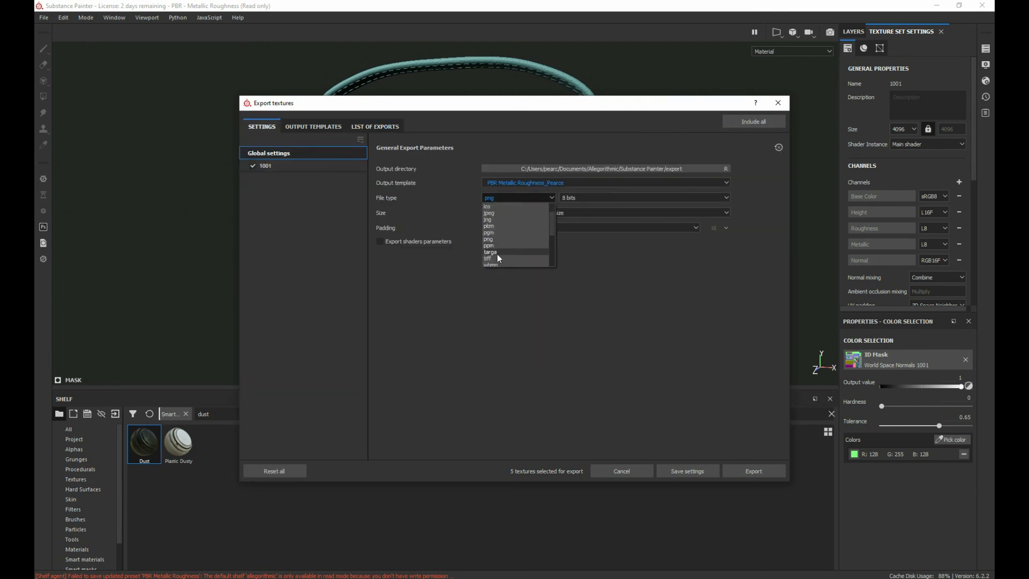
{"action": "left_click", "coordinate": [493, 252]}
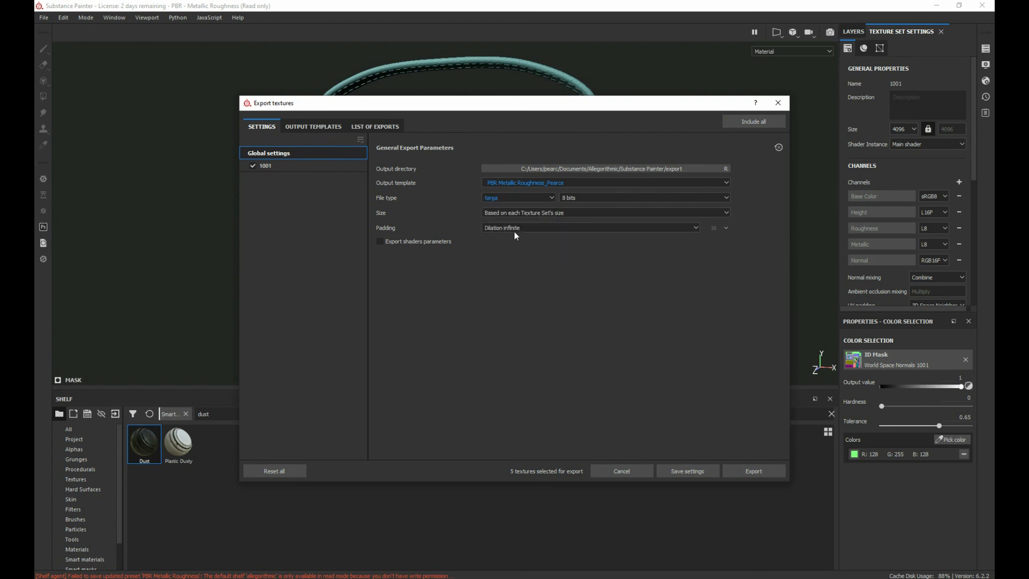
Step: Set the export texture size to 4096 and save the export settings
{"action": "left_click", "coordinate": [582, 215]}
{"action": "left_click", "coordinate": [501, 270]}
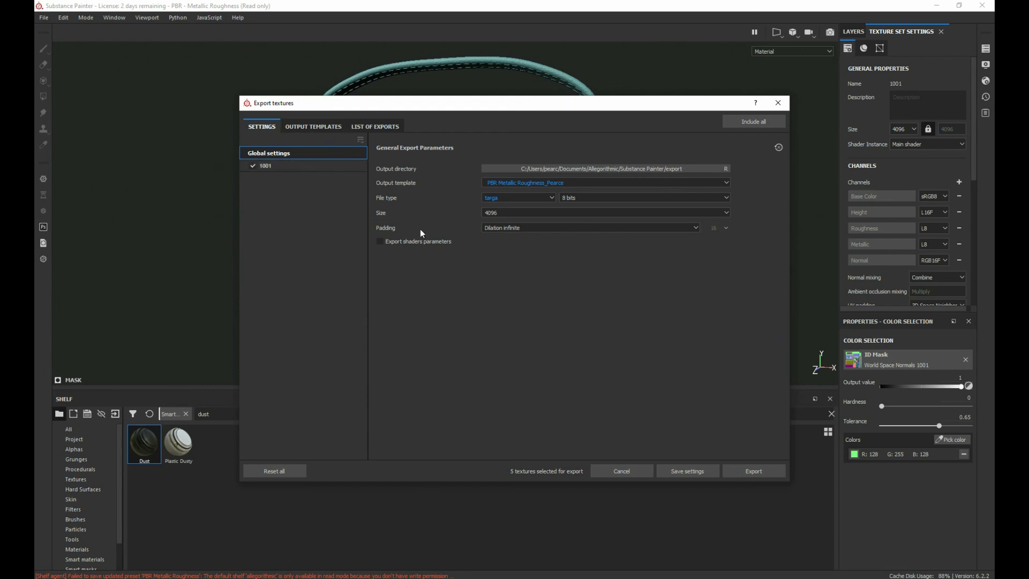
{"action": "left_click", "coordinate": [672, 474]}
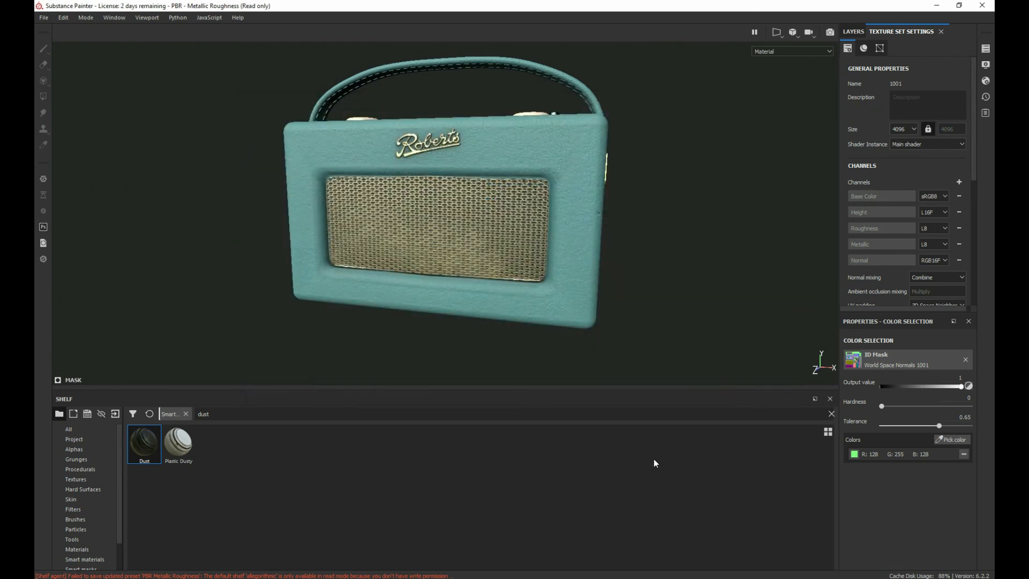
Step: Reopen the texture export settings and browse for the output directory to 01_Game_Art > 2020 Game Art Projects > Radio > images
{"action": "left_click", "coordinate": [44, 17]}
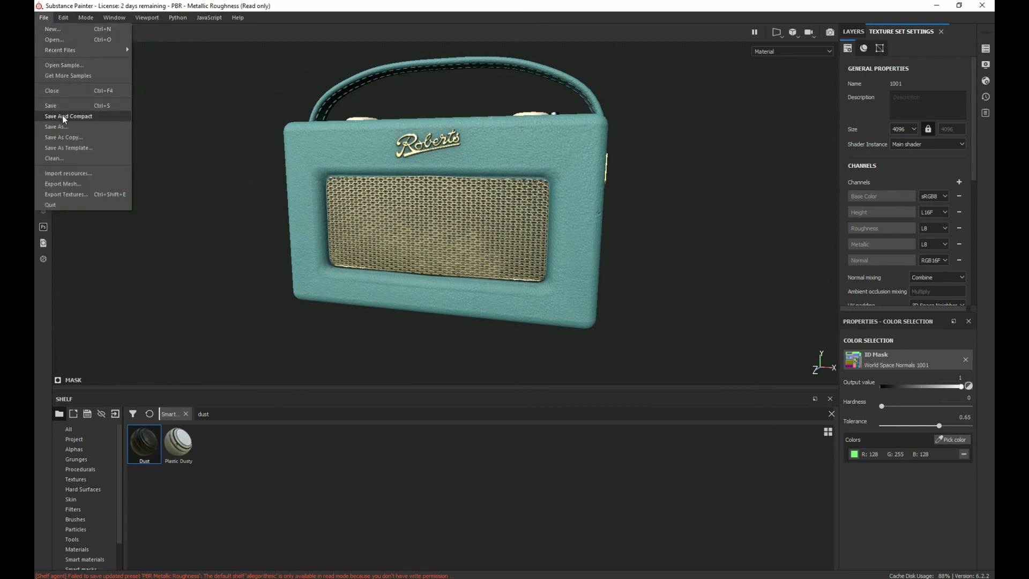
{"action": "left_click", "coordinate": [81, 194]}
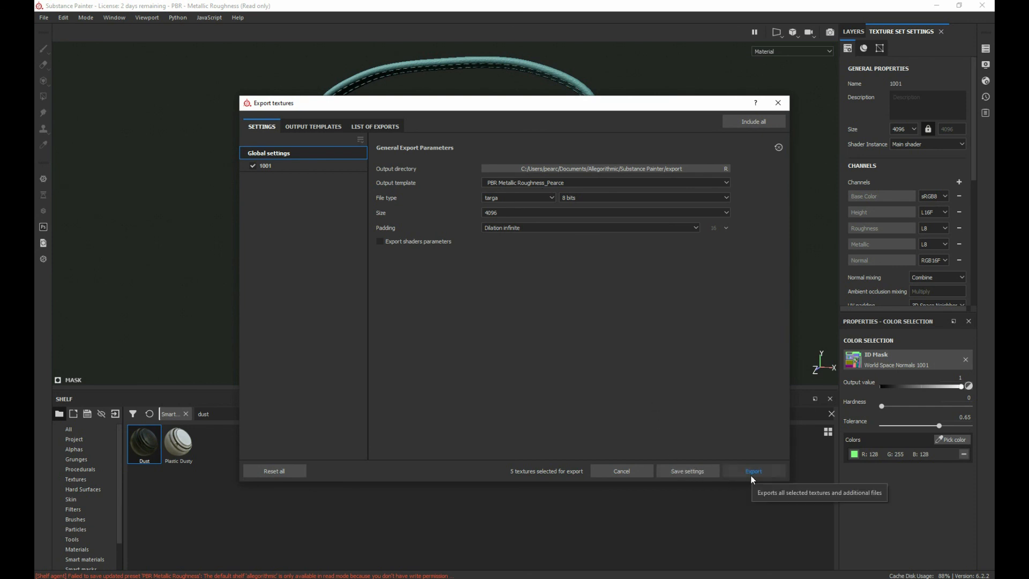
{"action": "left_click", "coordinate": [632, 169]}
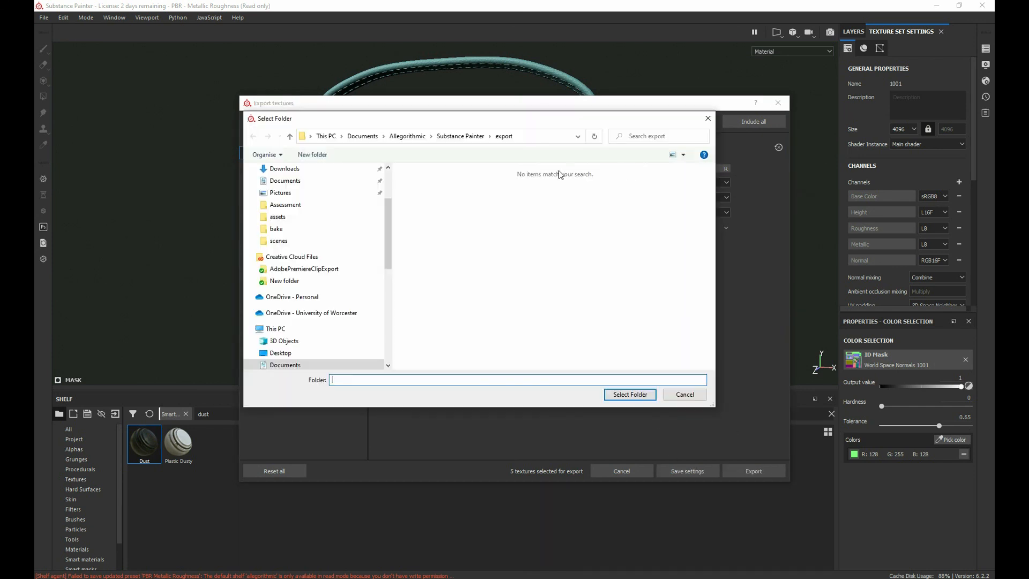
{"action": "scroll", "coordinate": [271, 170], "scroll_direction": "up", "scroll_amount": 2}
{"action": "scroll", "coordinate": [270, 171], "scroll_direction": "down", "scroll_amount": 1}
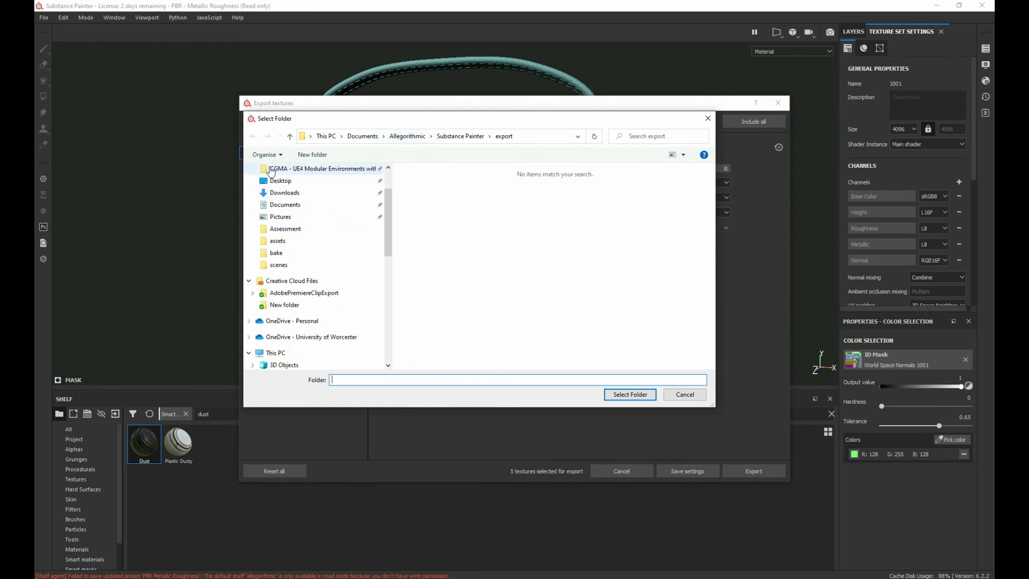
{"action": "scroll", "coordinate": [305, 197], "scroll_direction": "up", "scroll_amount": 2}
{"action": "left_click", "coordinate": [300, 191]}
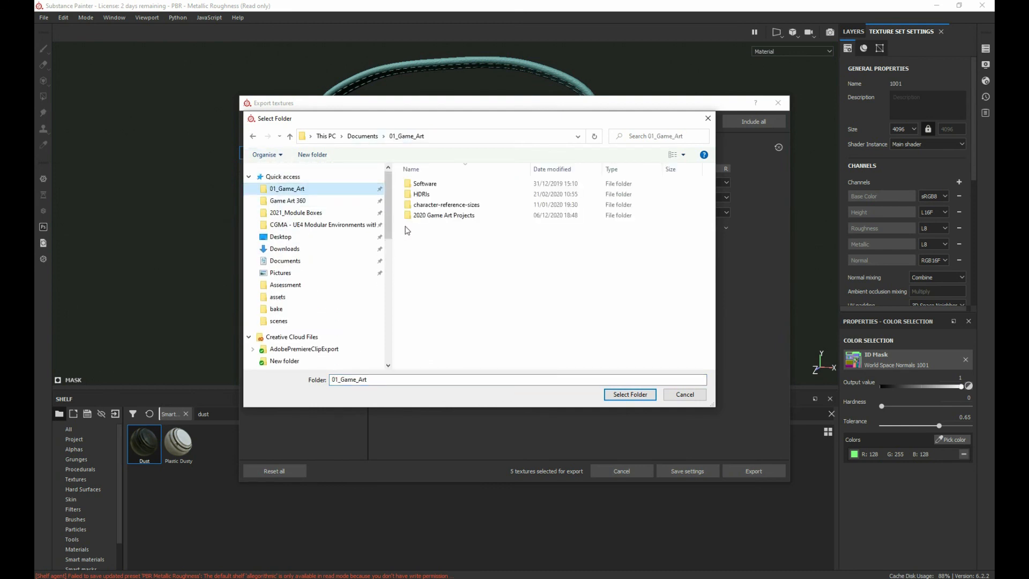
{"action": "double_click", "coordinate": [450, 214]}
{"action": "scroll", "coordinate": [436, 321], "scroll_direction": "down", "scroll_amount": 3}
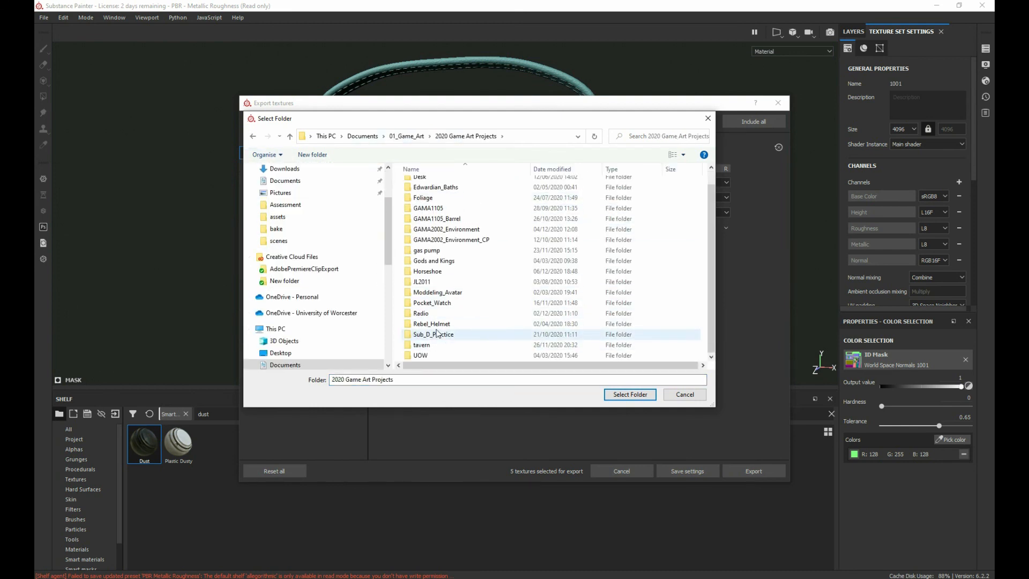
{"action": "double_click", "coordinate": [428, 315]}
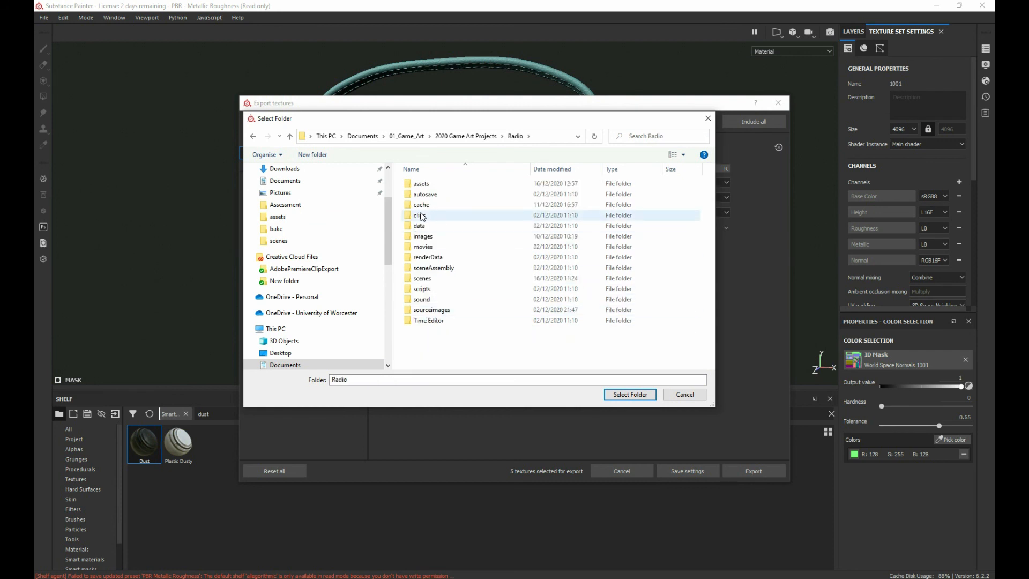
{"action": "double_click", "coordinate": [424, 239]}
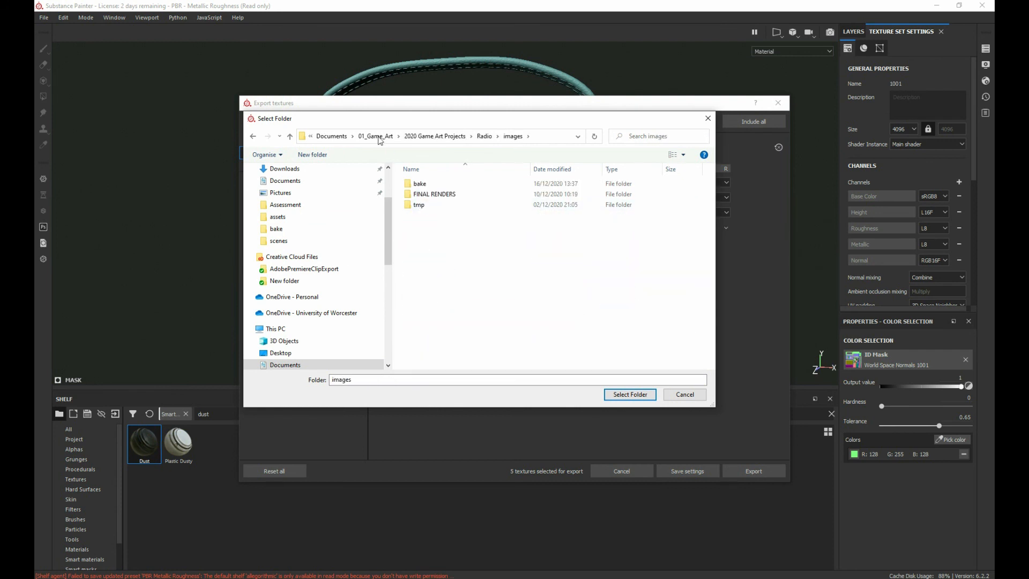
Step: Create a folder named Maps inside images, choose it as the output directory and save the export settings
{"action": "left_click", "coordinate": [304, 158]}
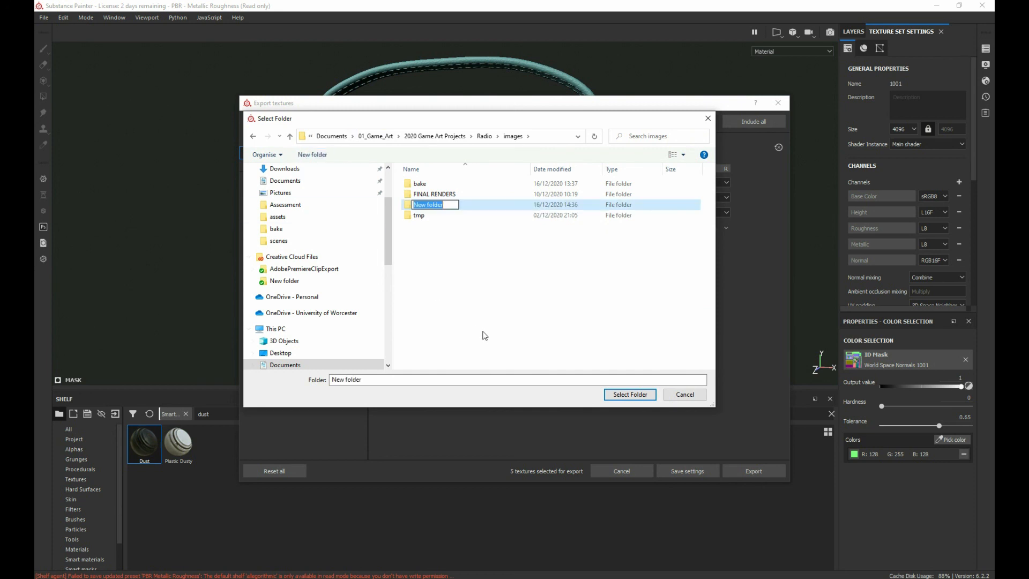
{"action": "type", "text": "Maps"}
{"action": "key", "text": "Return"}
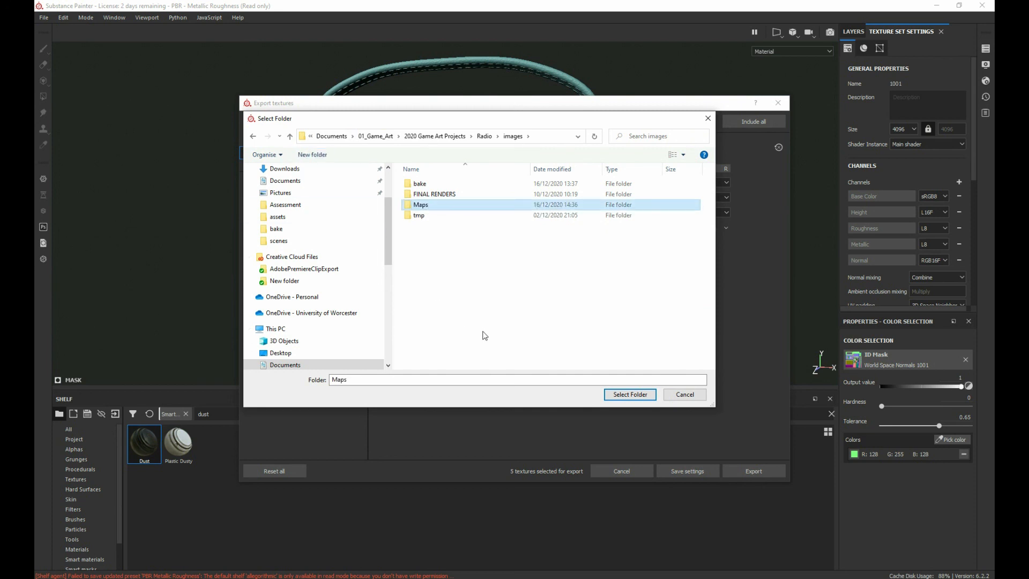
{"action": "double_click", "coordinate": [426, 210]}
{"action": "left_click", "coordinate": [629, 395]}
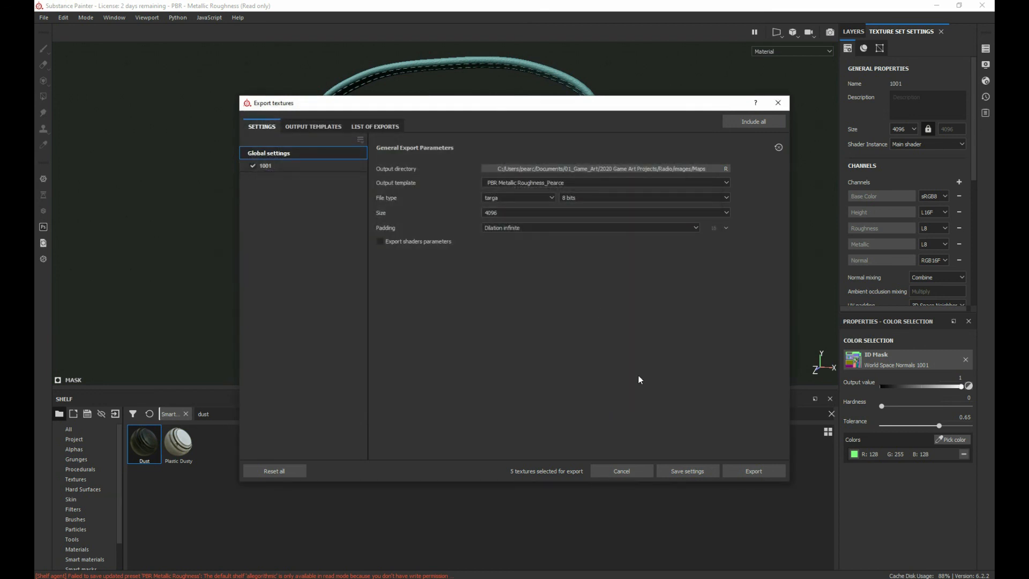
{"action": "left_click", "coordinate": [674, 470]}
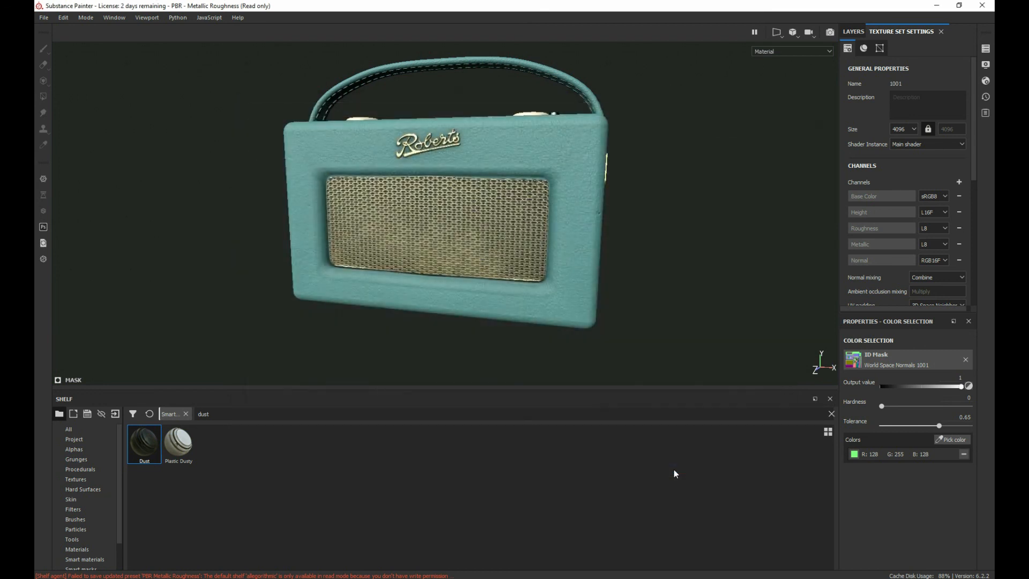
Step: Reopen the texture export settings and export the radio's textures to the Maps folder
{"action": "left_click", "coordinate": [43, 17]}
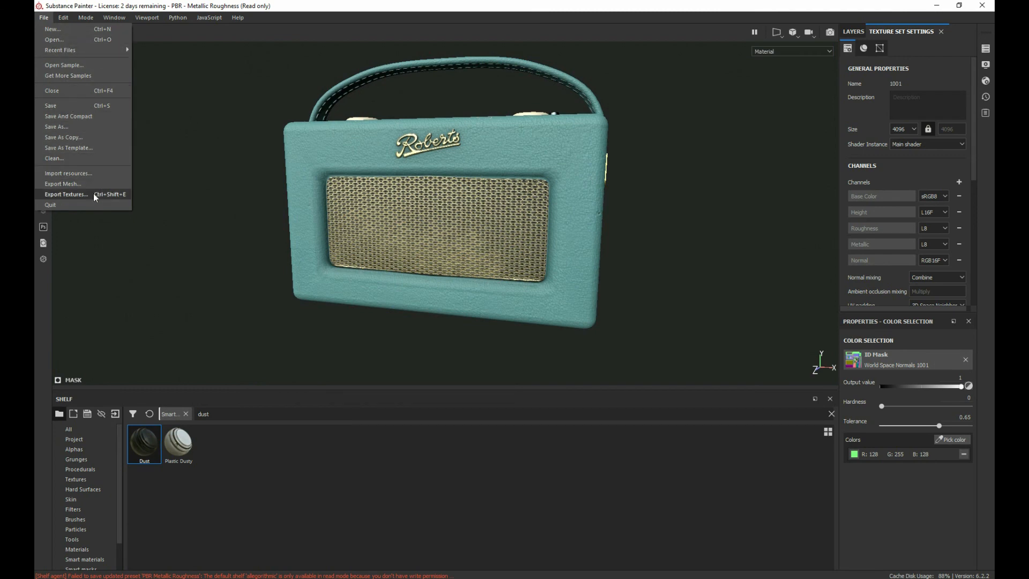
{"action": "left_click", "coordinate": [94, 195]}
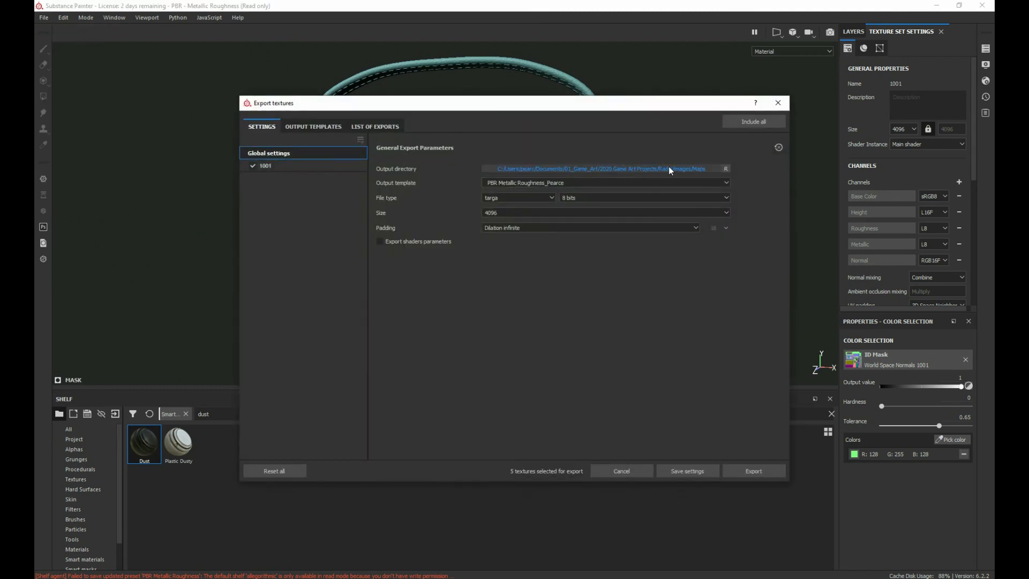
{"action": "left_click", "coordinate": [750, 472]}
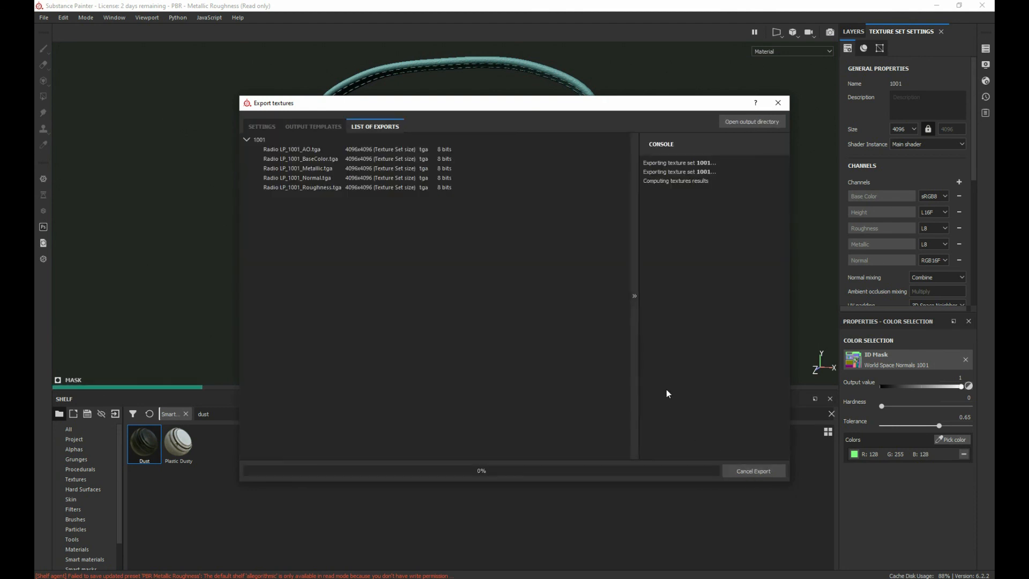